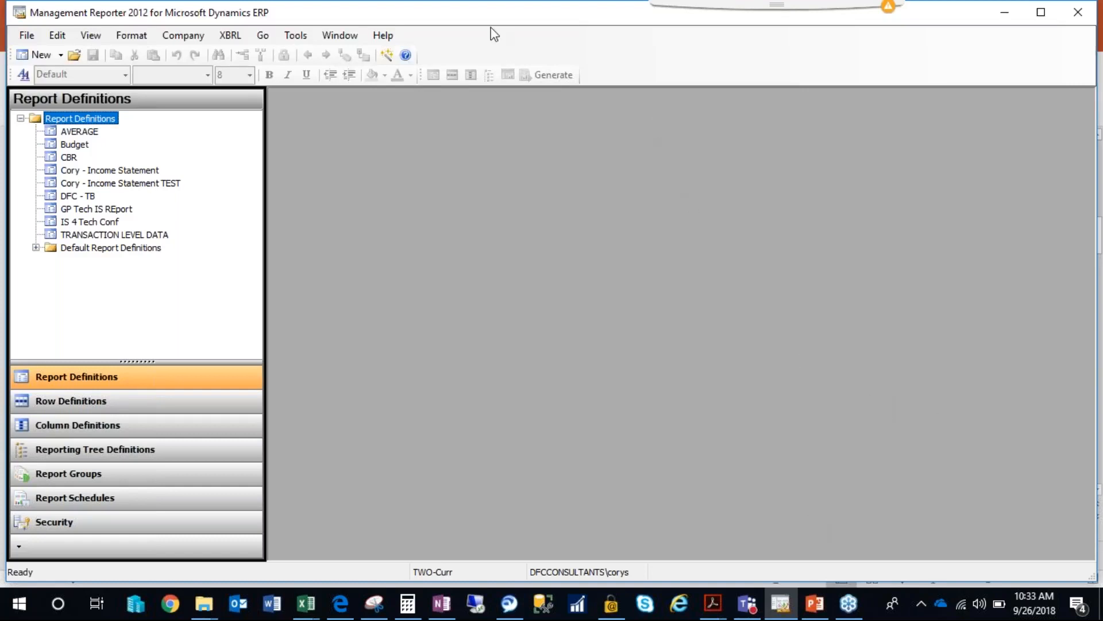
Examine the listed user's role and granted permissions, view the security groups, and close the security view.
left_click(99, 525)
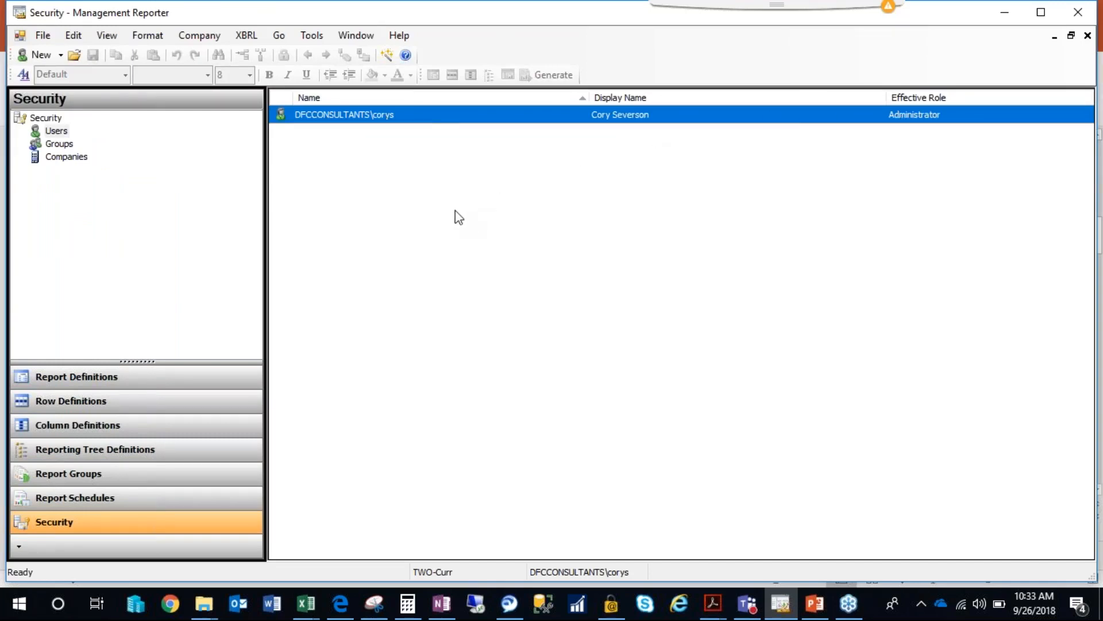
double_click(429, 118)
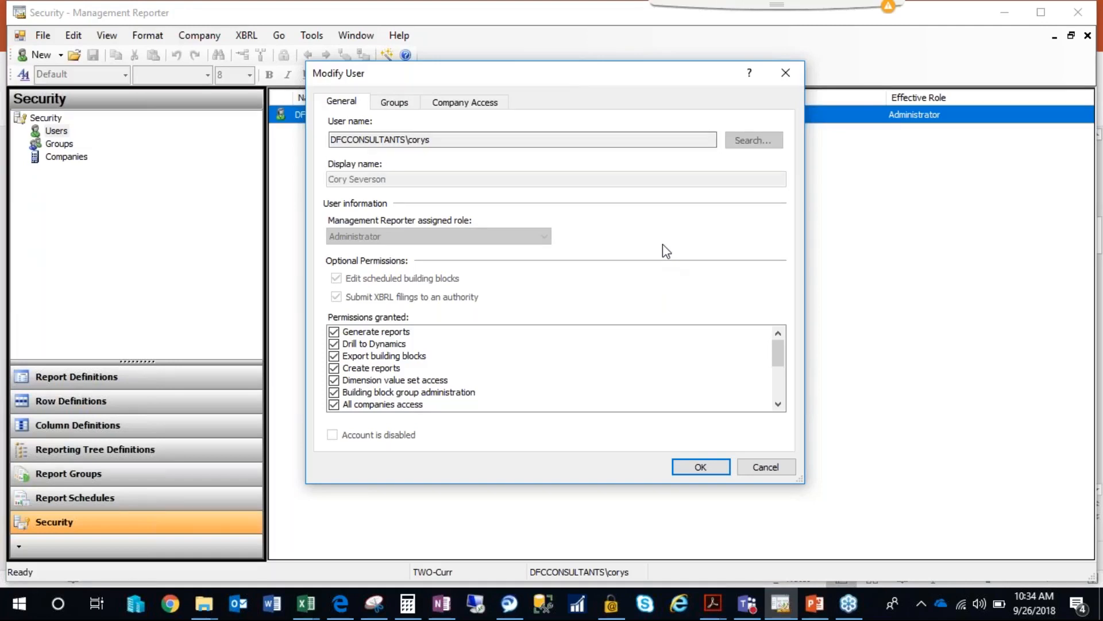
left_click(758, 467)
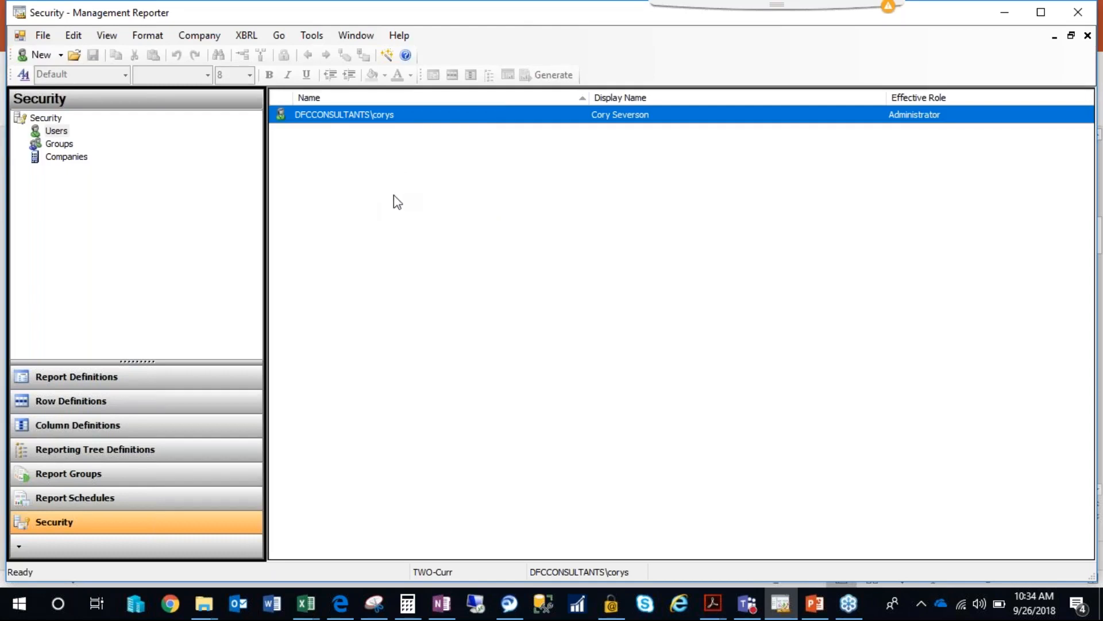
left_click(59, 143)
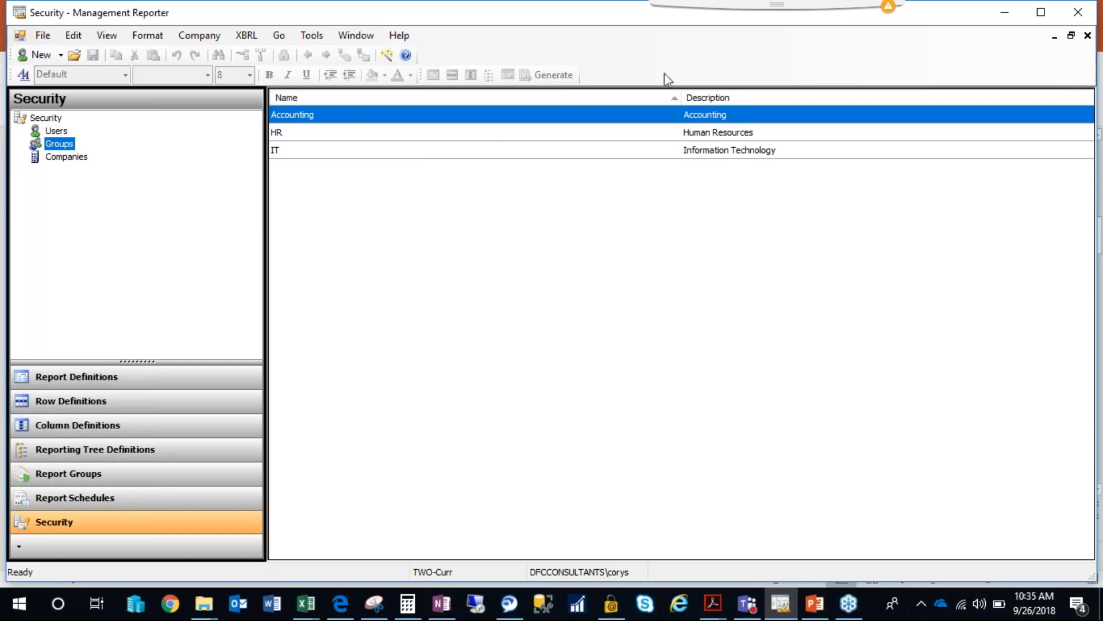
left_click(1088, 35)
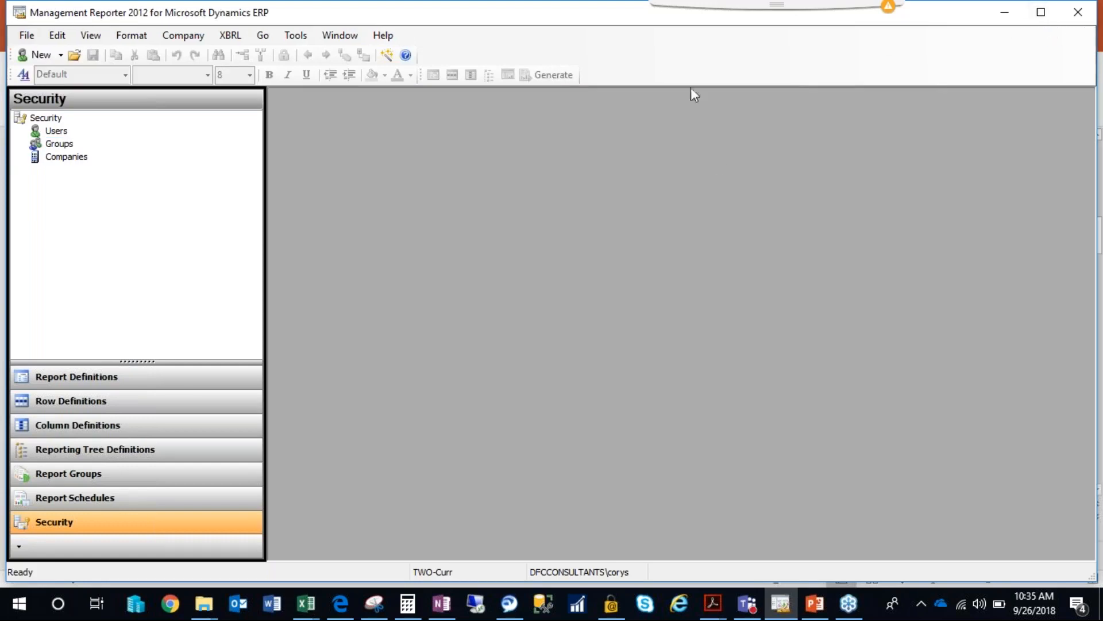
Maximize the window and look through the row, column and reporting tree definitions, ending at the report definitions.
double_click(604, 18)
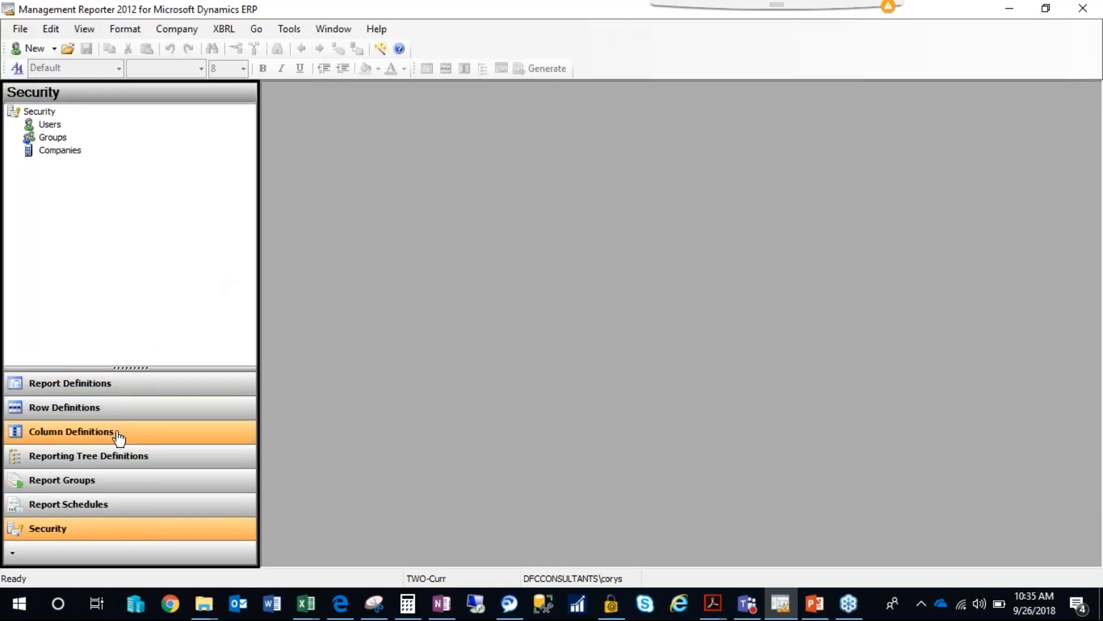
left_click(116, 413)
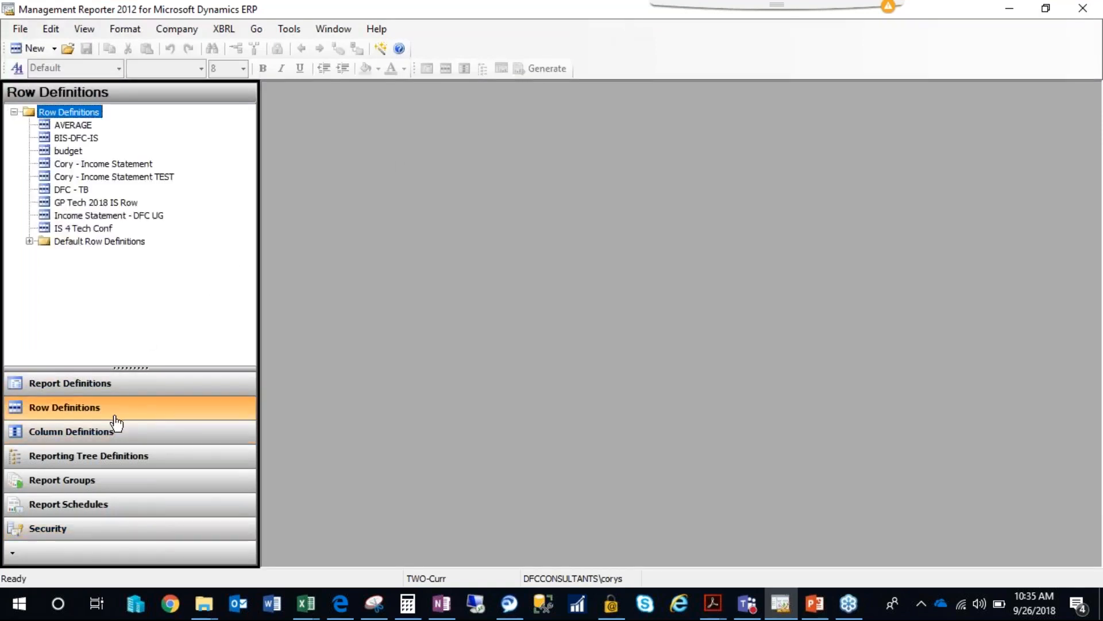
left_click(86, 437)
left_click(123, 457)
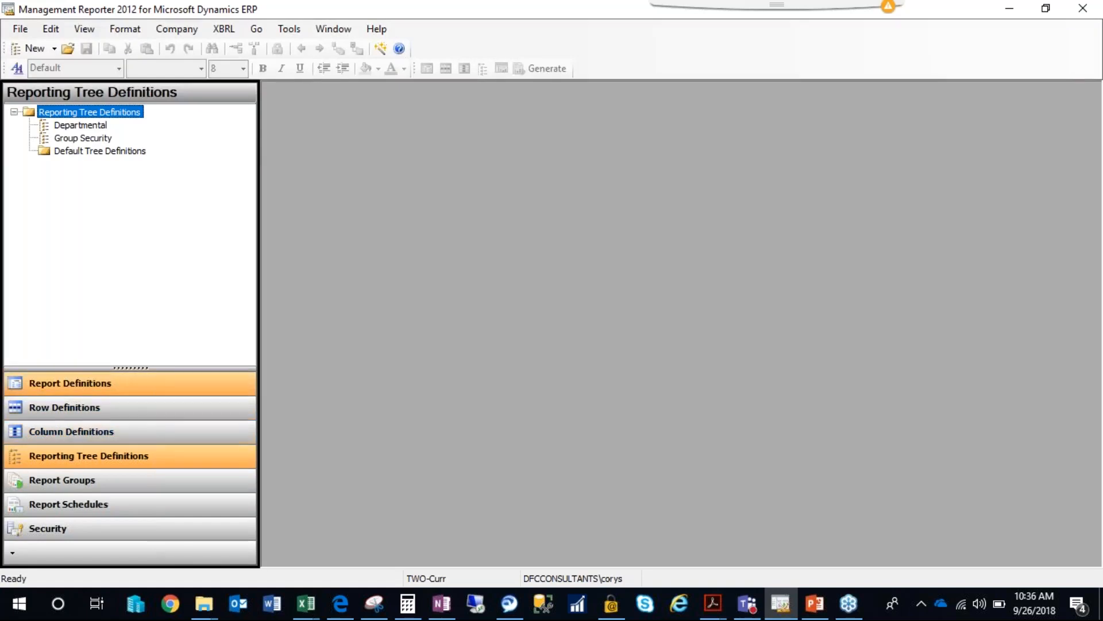
left_click(88, 389)
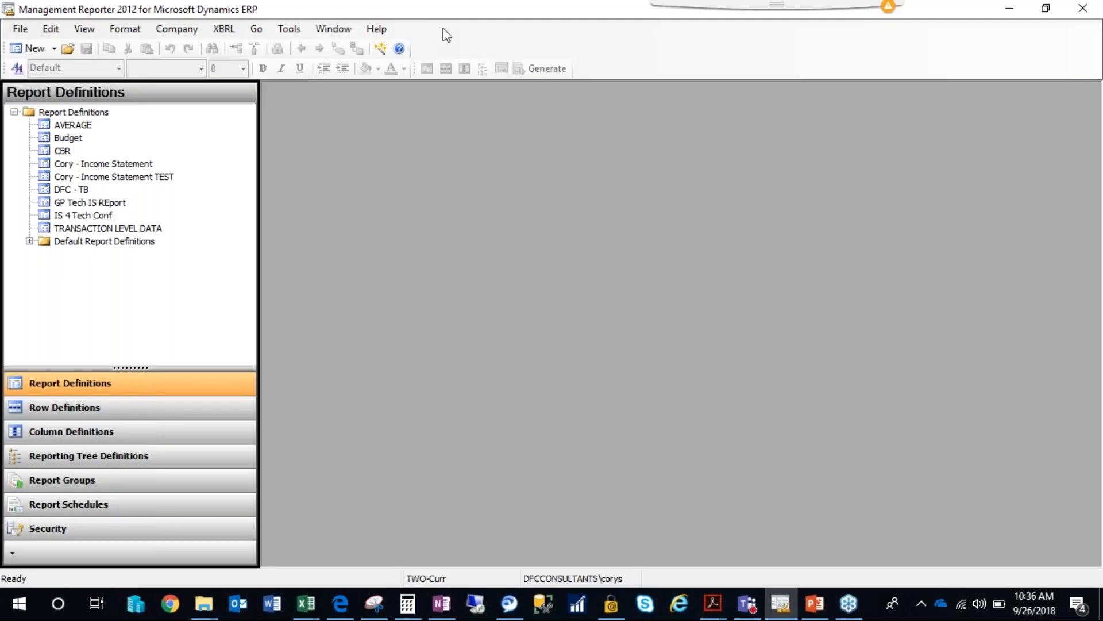
Check the option for importing default reports and expand the Default Report Definitions folder.
left_click(60, 243)
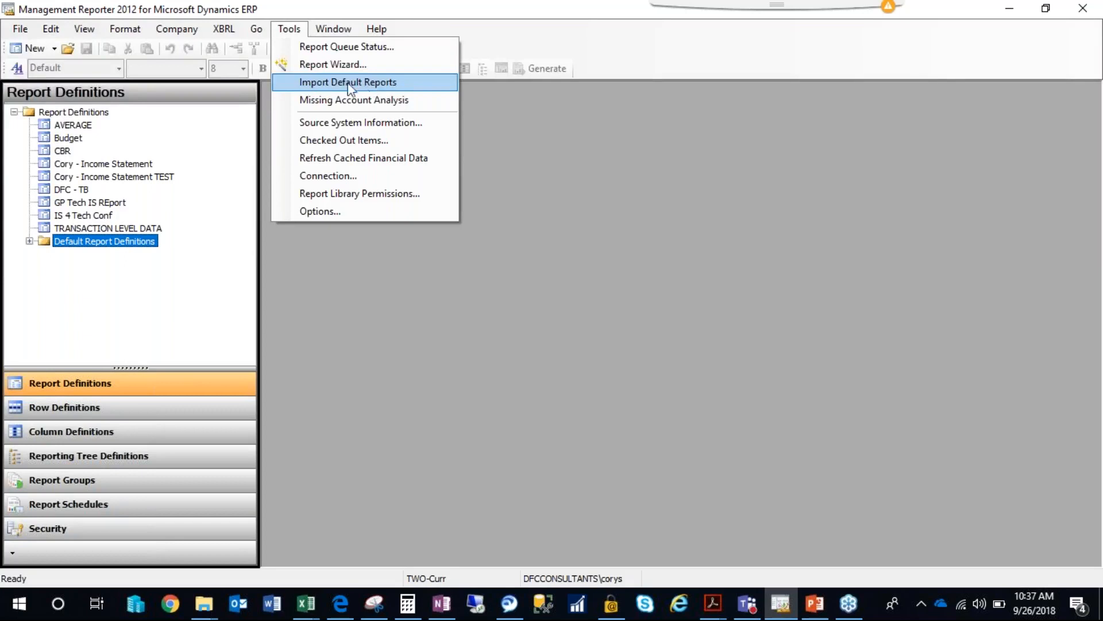
left_click(491, 42)
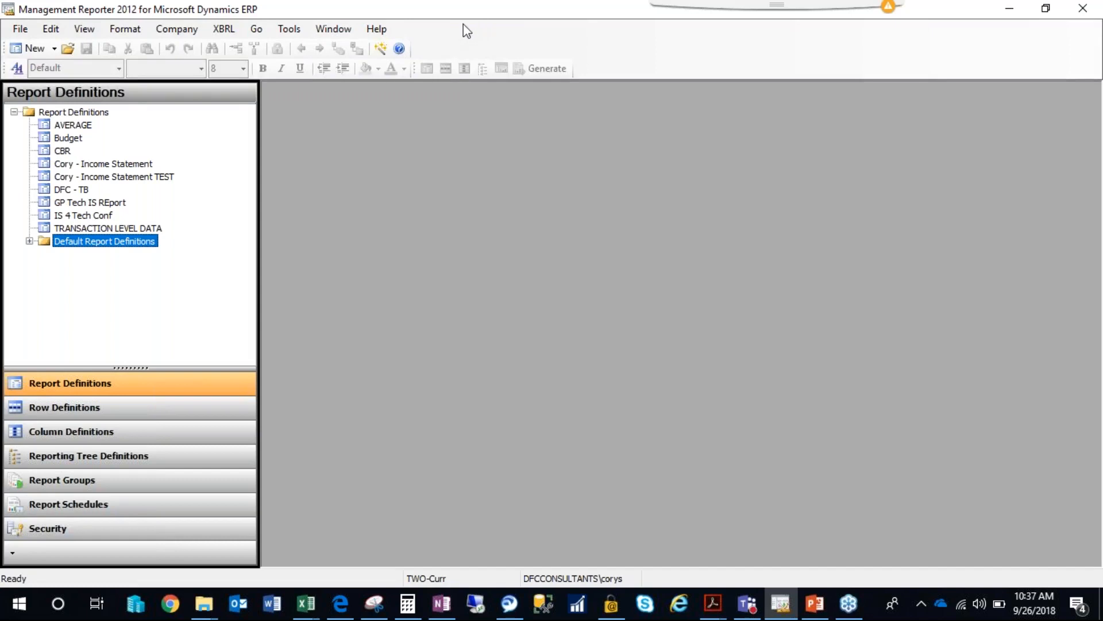
left_click(29, 241)
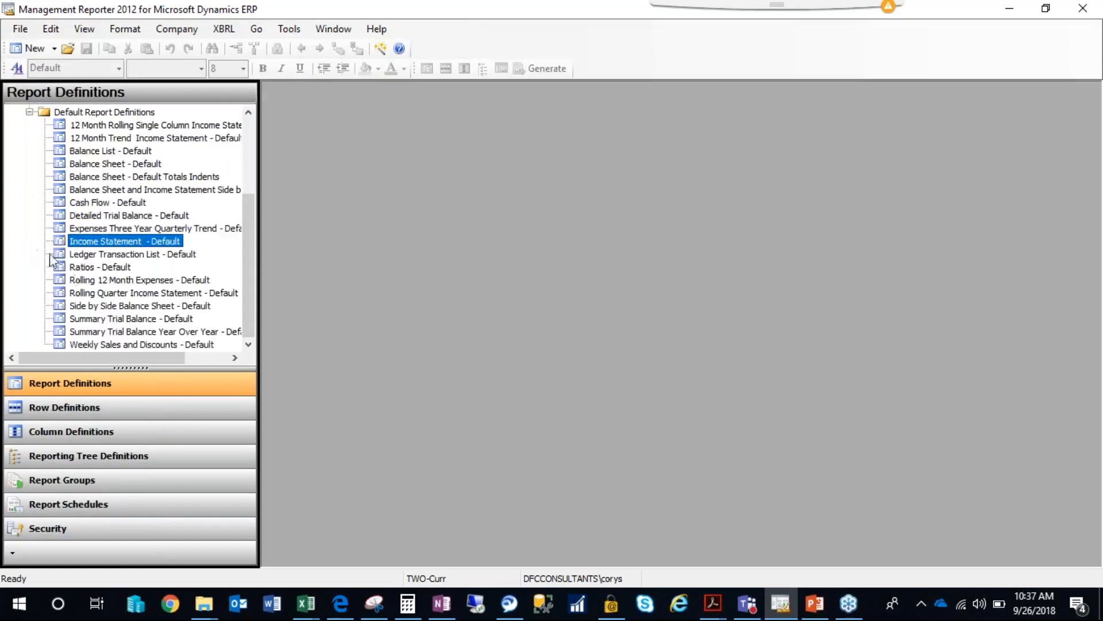
Open the Rolling Quarter Income Statement - Default report and examine the financial dimension links in its row definition.
double_click(113, 294)
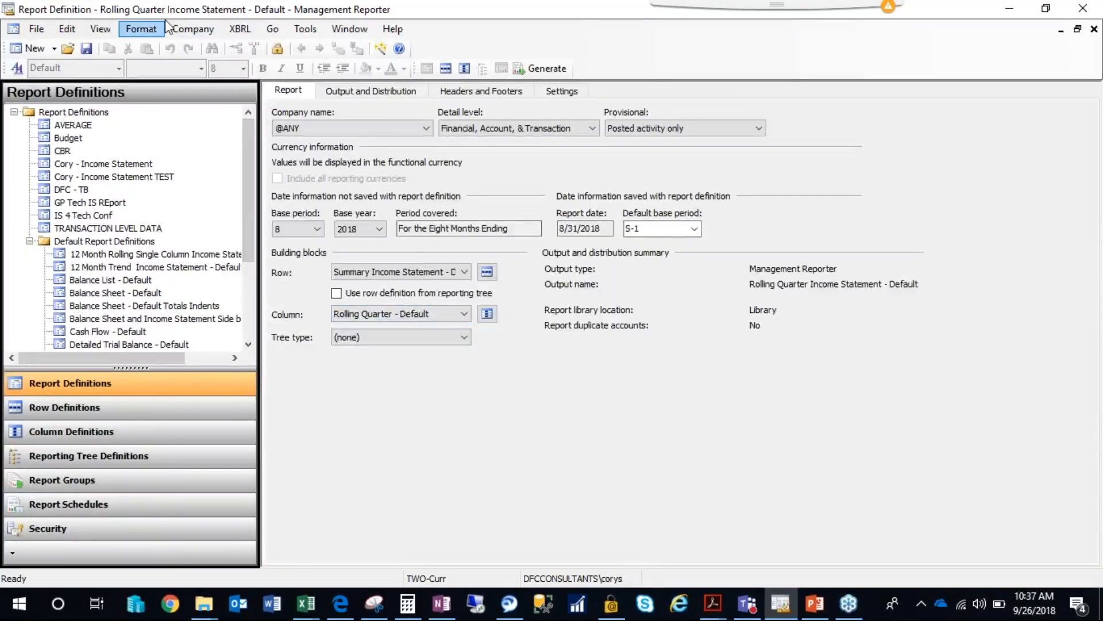
left_click(486, 271)
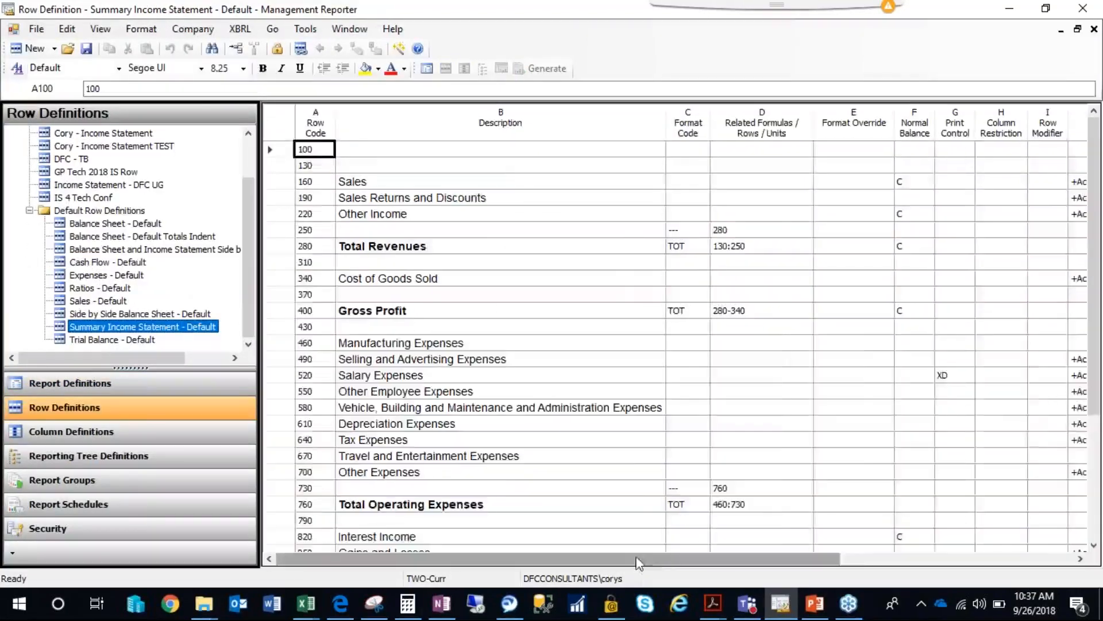
left_click_drag(641, 561, 878, 566)
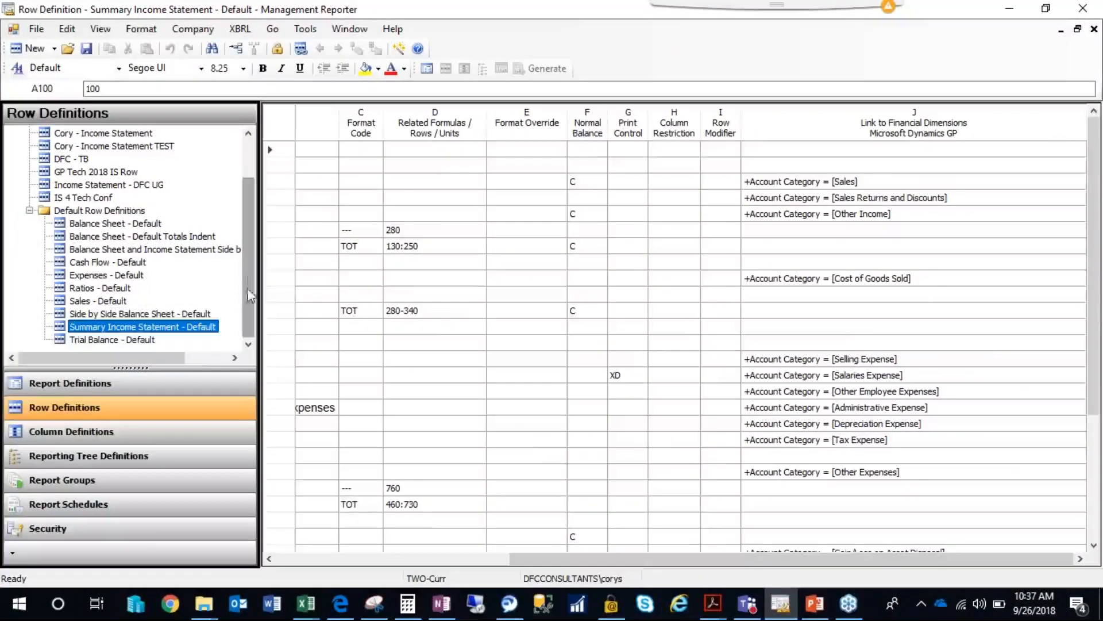
Open the Cash Flow - Default row definition and bring up its Link to Financial Dimensions column.
left_click(93, 288)
left_click(91, 275)
left_click(92, 262)
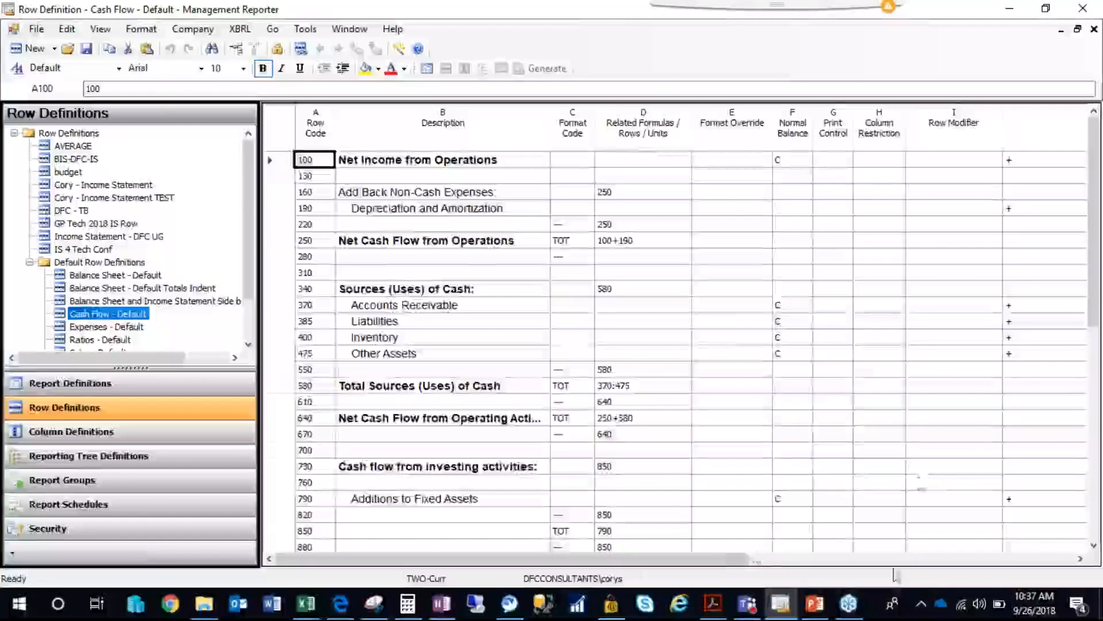
left_click_drag(738, 557, 913, 558)
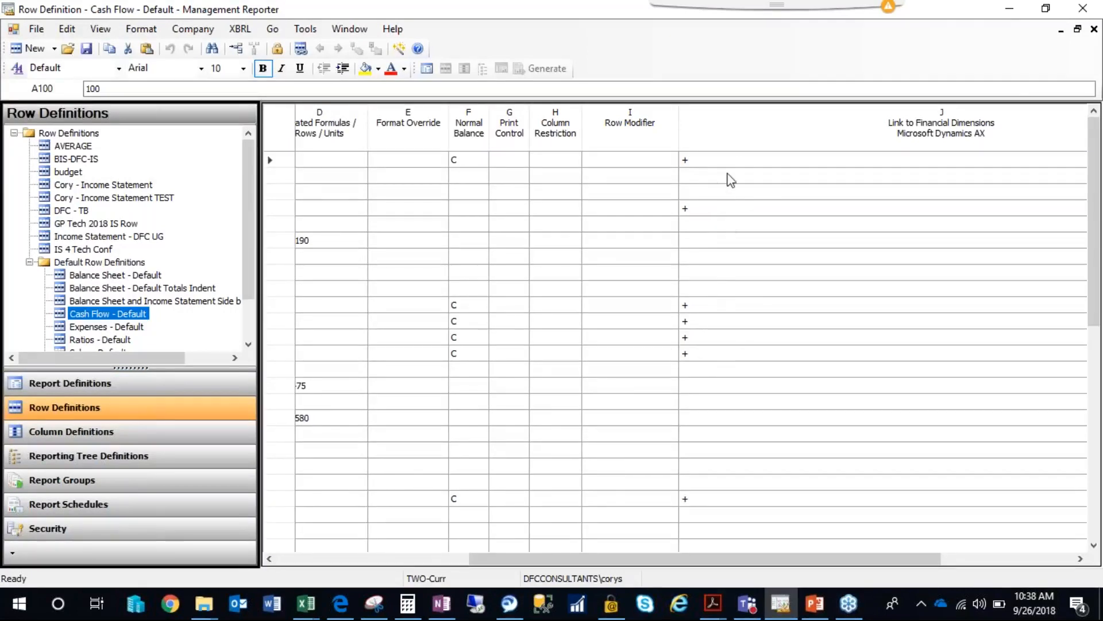
double_click(847, 131)
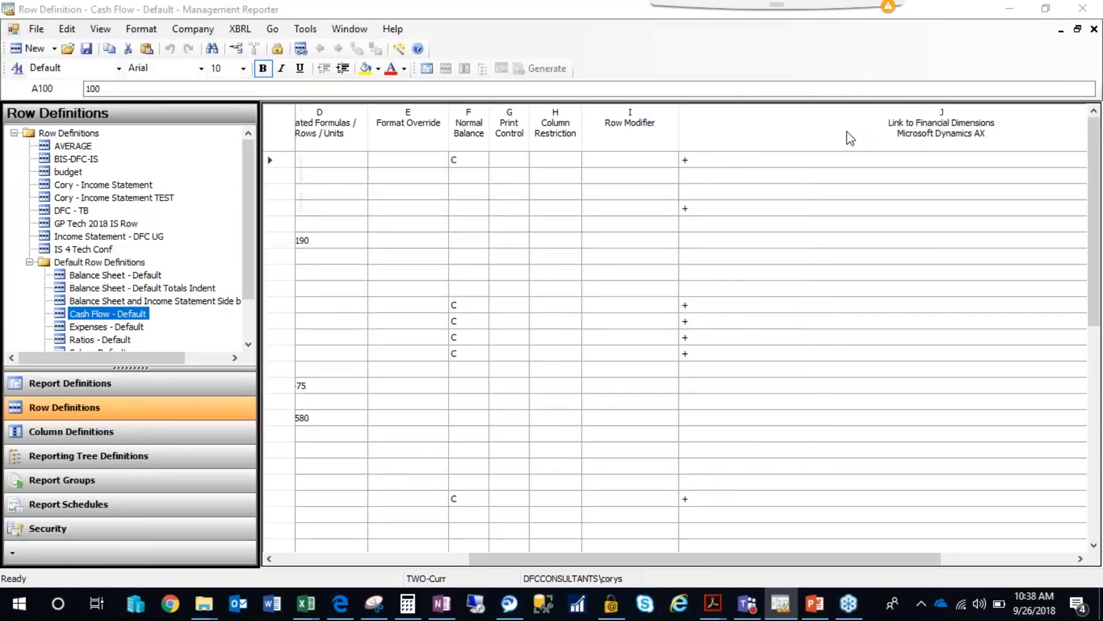
left_click_drag(699, 118, 708, 133)
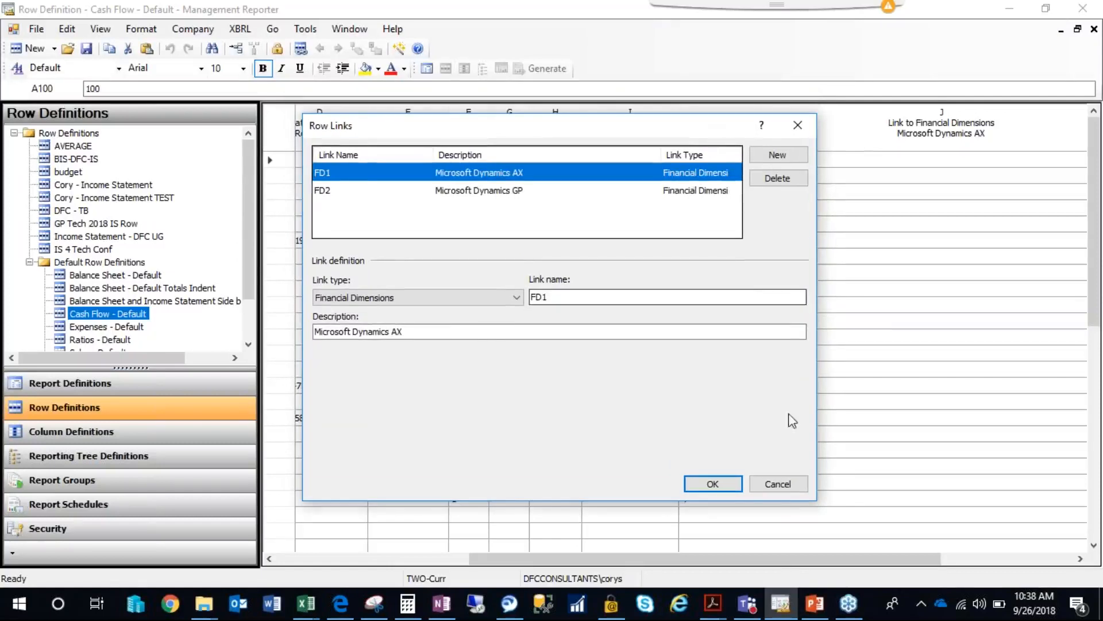
left_click(785, 486)
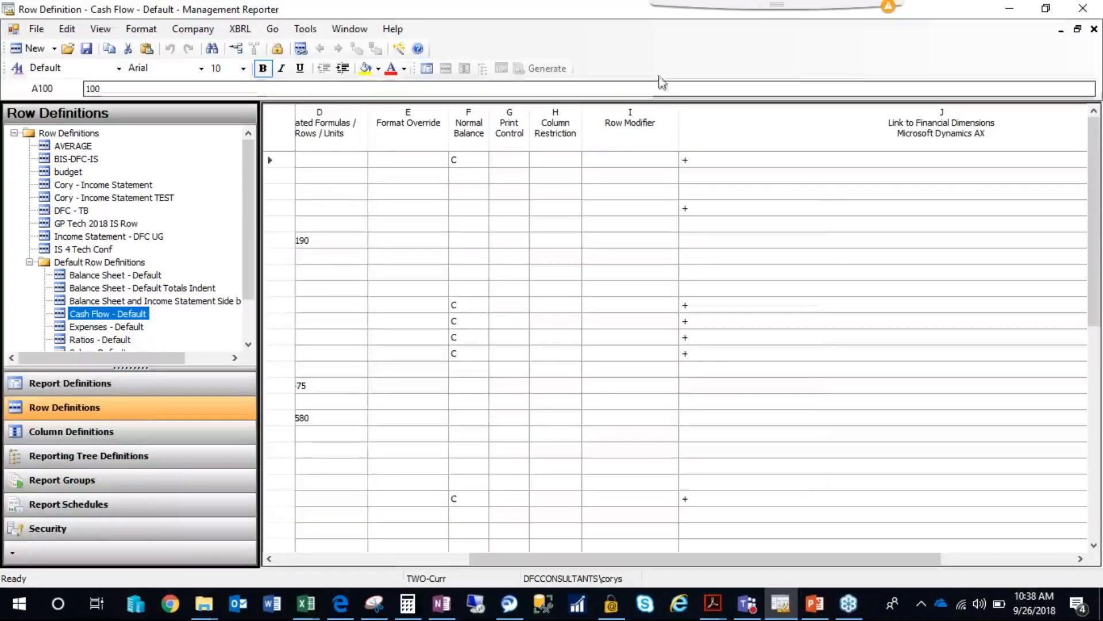
Delete the FD1 Microsoft Dynamics AX row link, leaving the Microsoft Dynamics GP link for the cash flow rows.
left_click(300, 50)
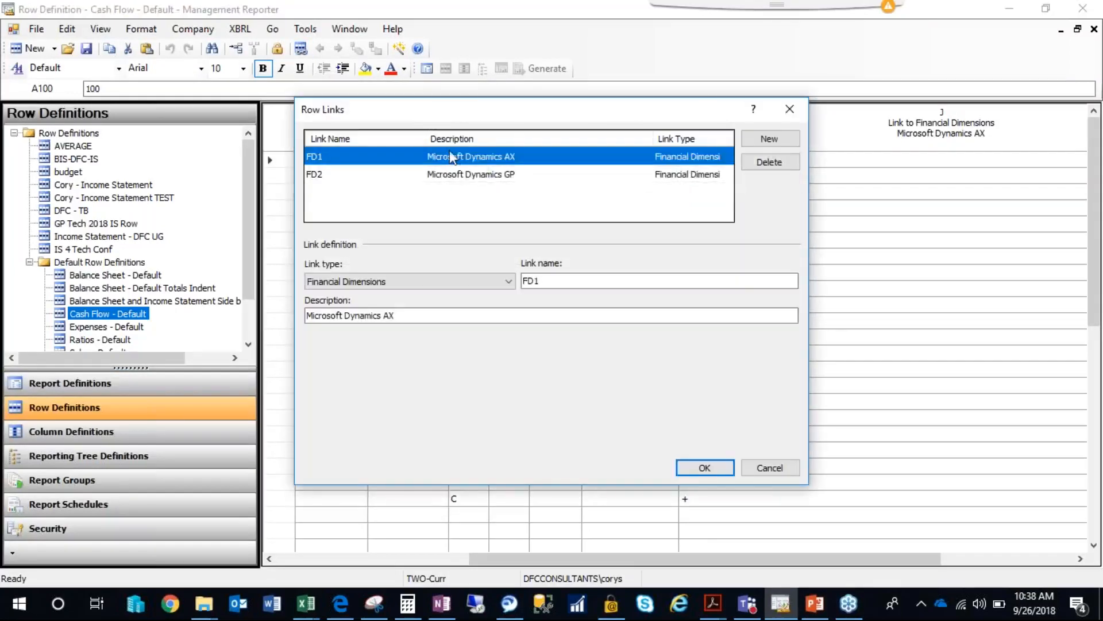
left_click(477, 175)
left_click(476, 164)
left_click(754, 164)
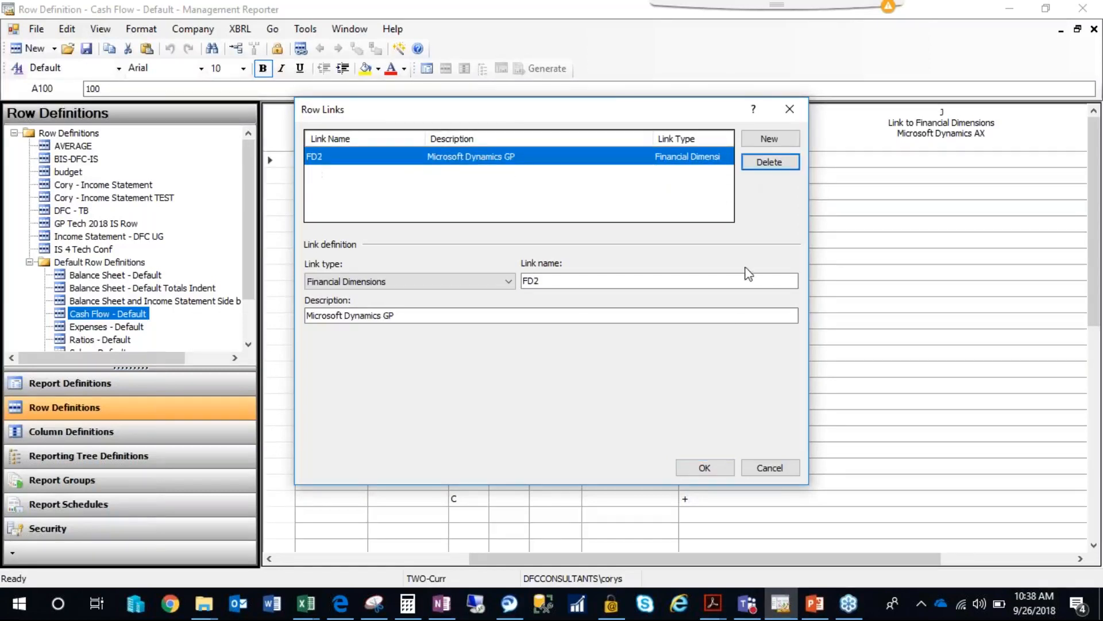
left_click(707, 468)
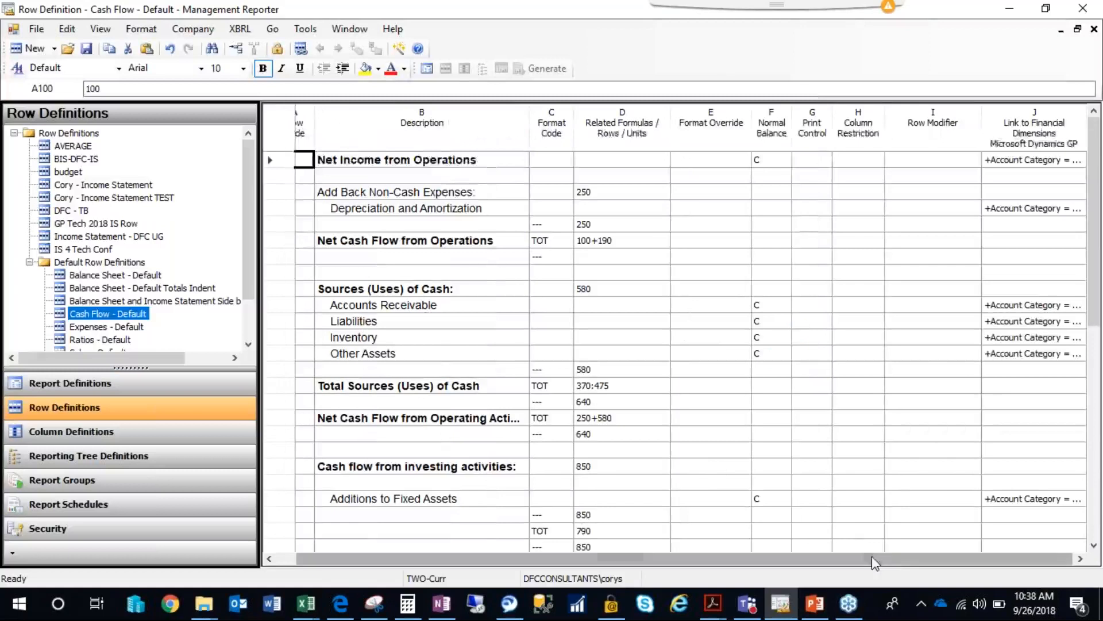
Narrow the Row Modifier column and examine the account categories linked to Net Income from Operations, Depreciation and Amortization, and Accounts Receivable.
left_click_drag(981, 138, 955, 130)
left_click(1022, 164)
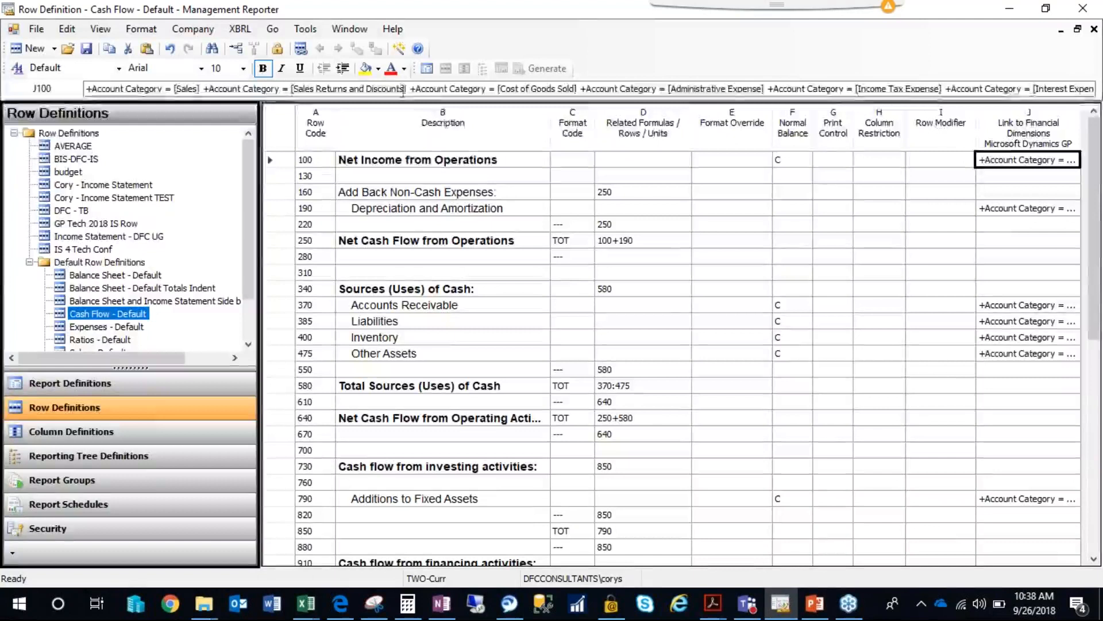
left_click_drag(402, 90, 86, 91)
left_click(766, 198)
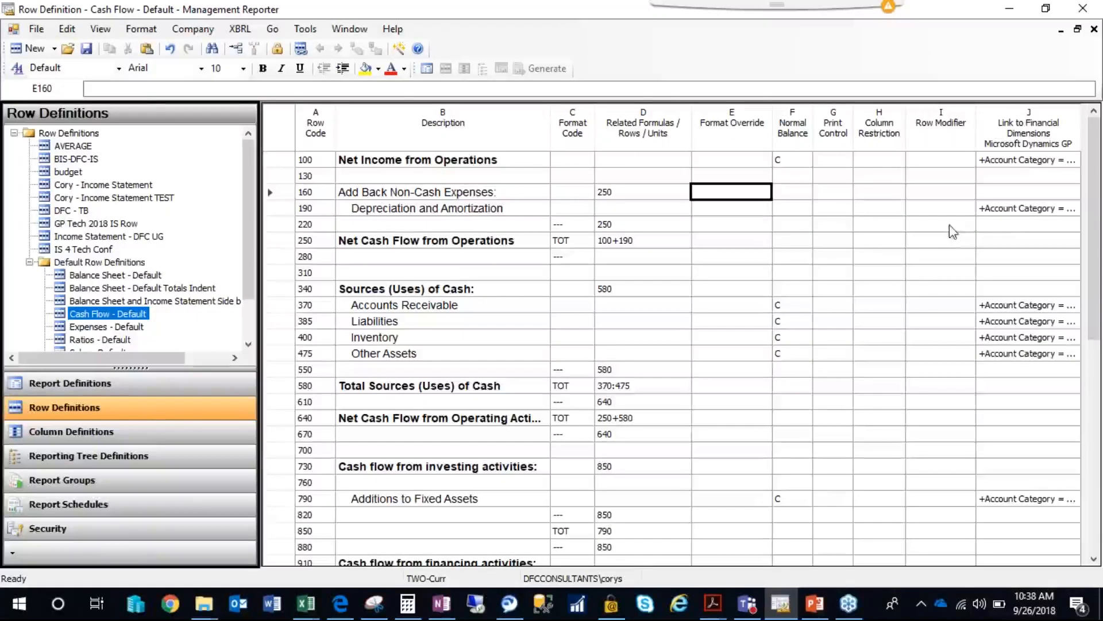
left_click(1032, 161)
left_click(1026, 211)
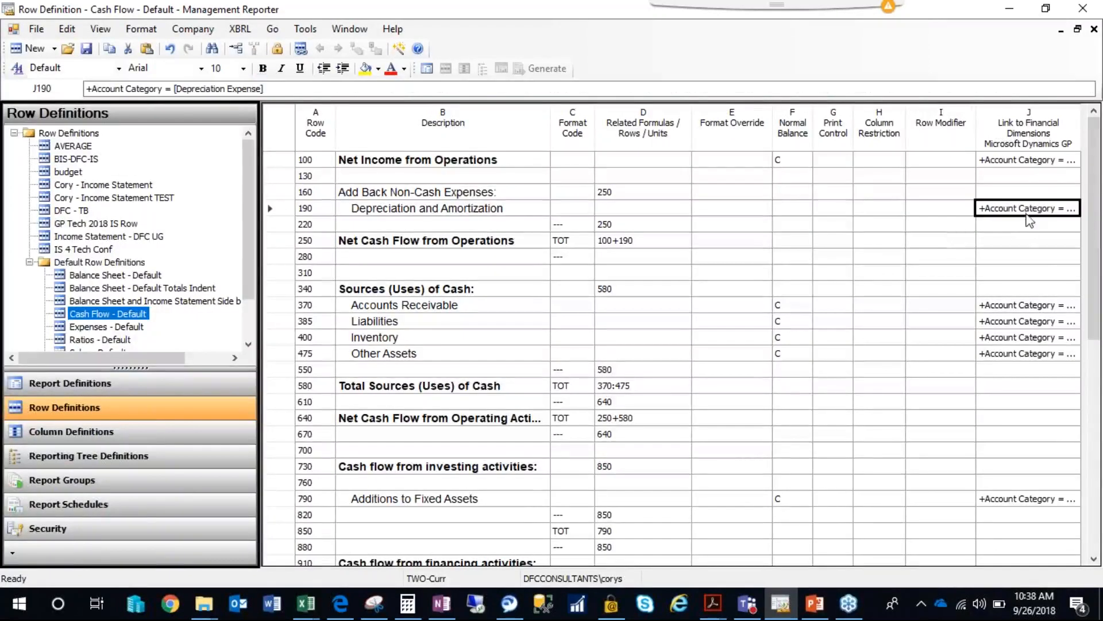
left_click(1040, 162)
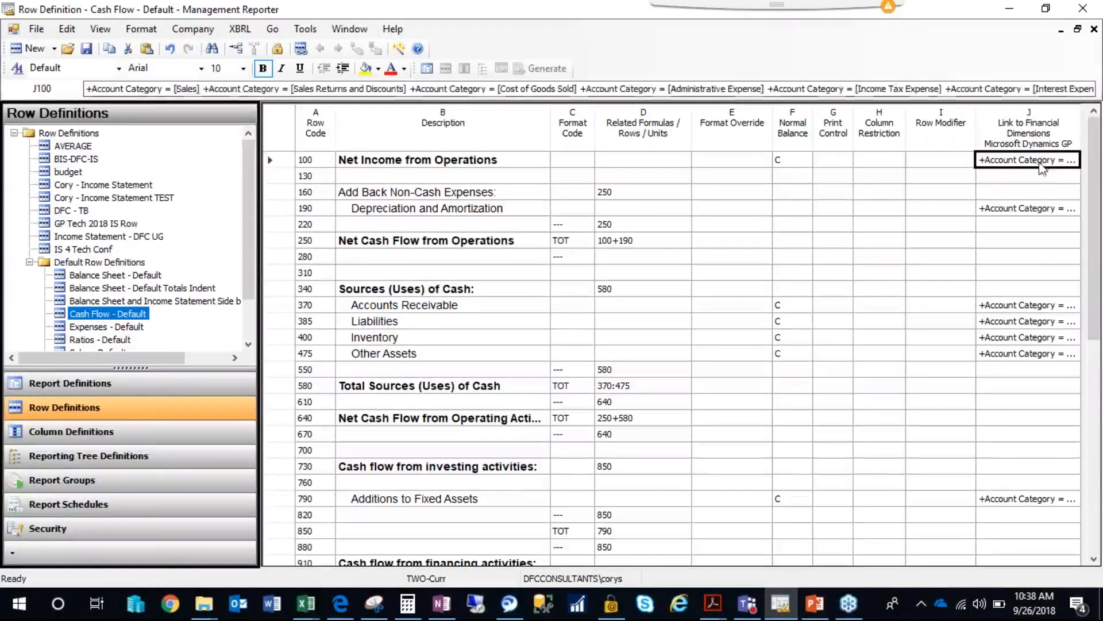
left_click(1026, 209)
left_click(1014, 308)
left_click(1033, 161)
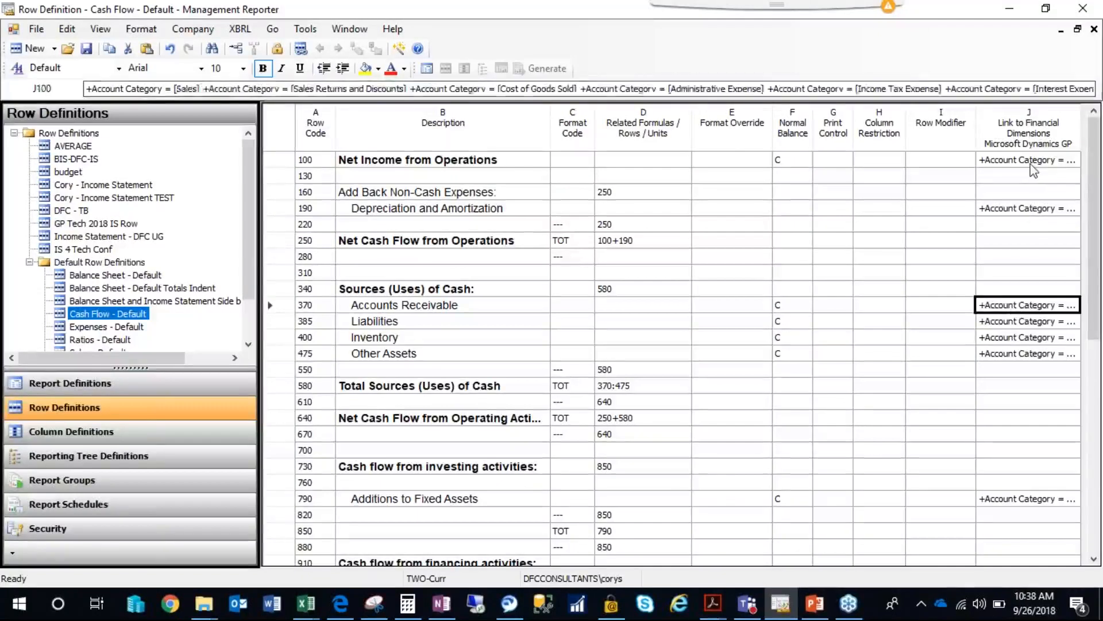
left_click_drag(201, 89, 155, 89)
left_click(935, 208)
Try setting account 4100 for the Sales category line in the dimensions of the Net Income from Operations row.
double_click(1027, 162)
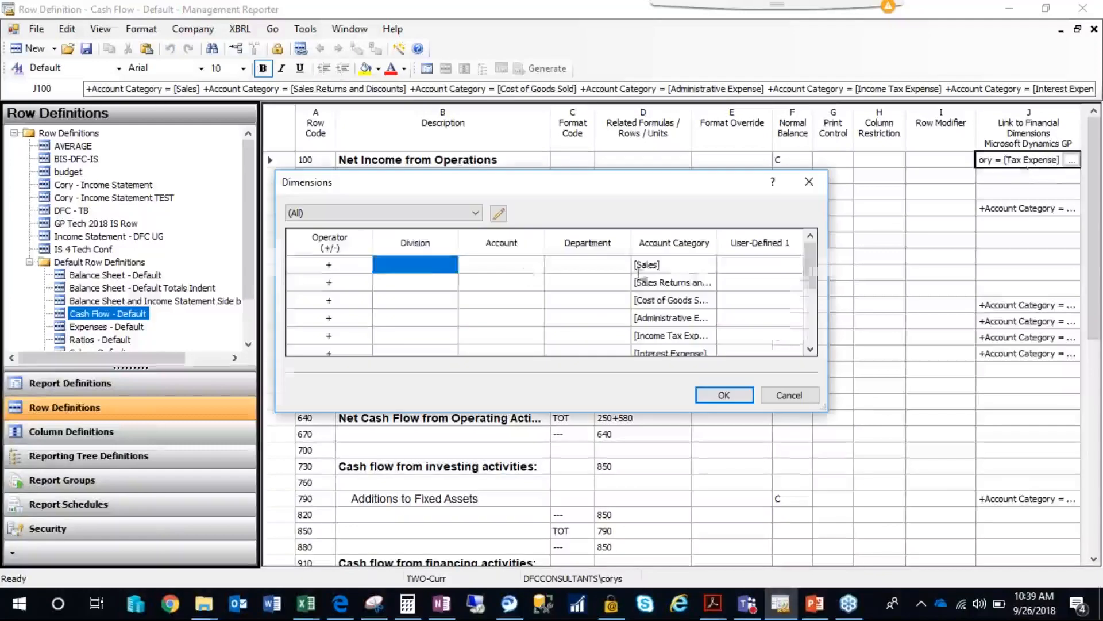
left_click(495, 273)
type("4100")
key("Return")
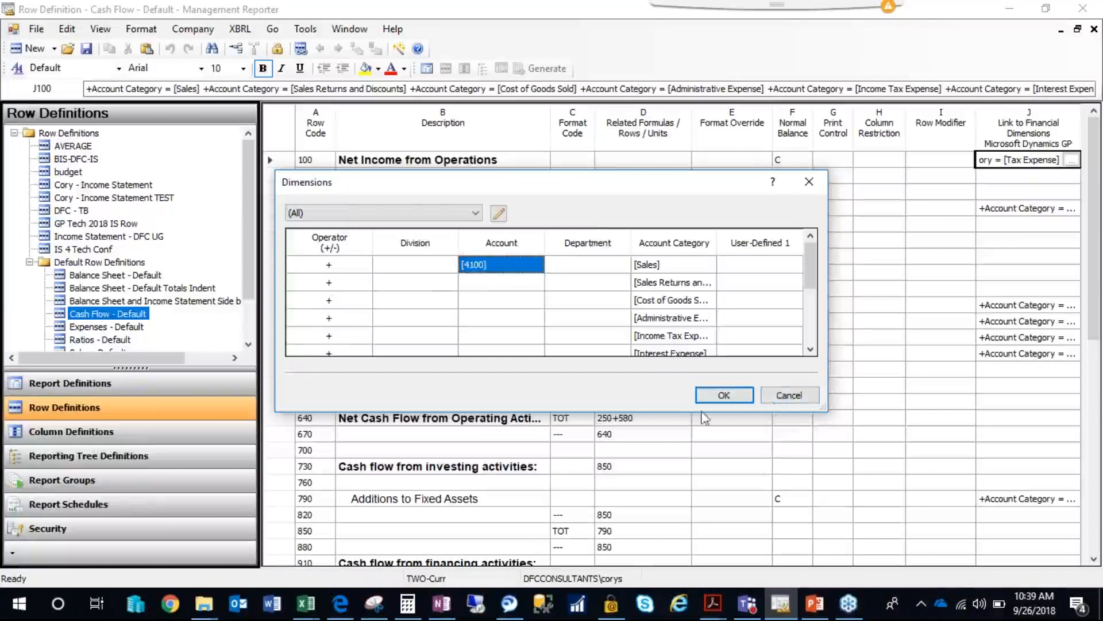
left_click(786, 395)
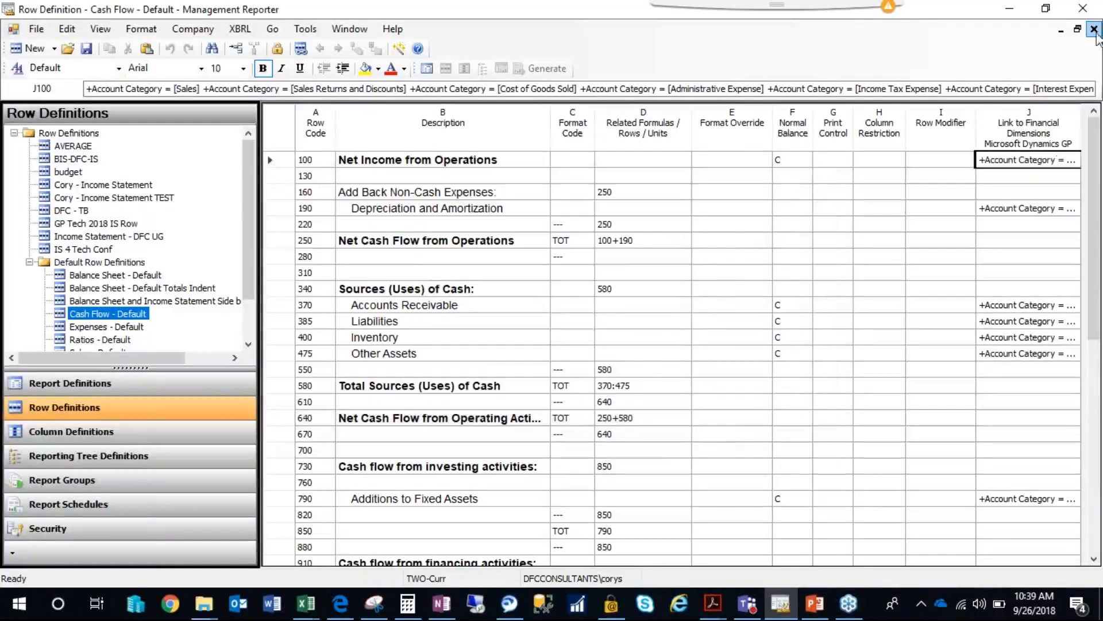
Save the changes to the Cash Flow - Default row definition and close it.
left_click(1093, 30)
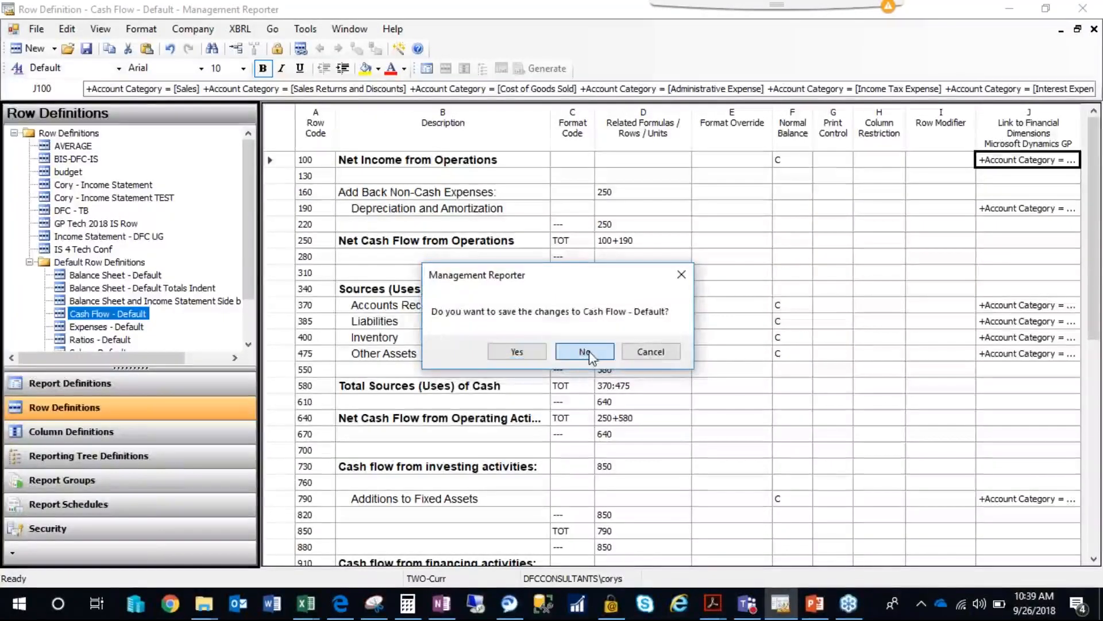
left_click(651, 352)
left_click(86, 48)
left_click(1094, 29)
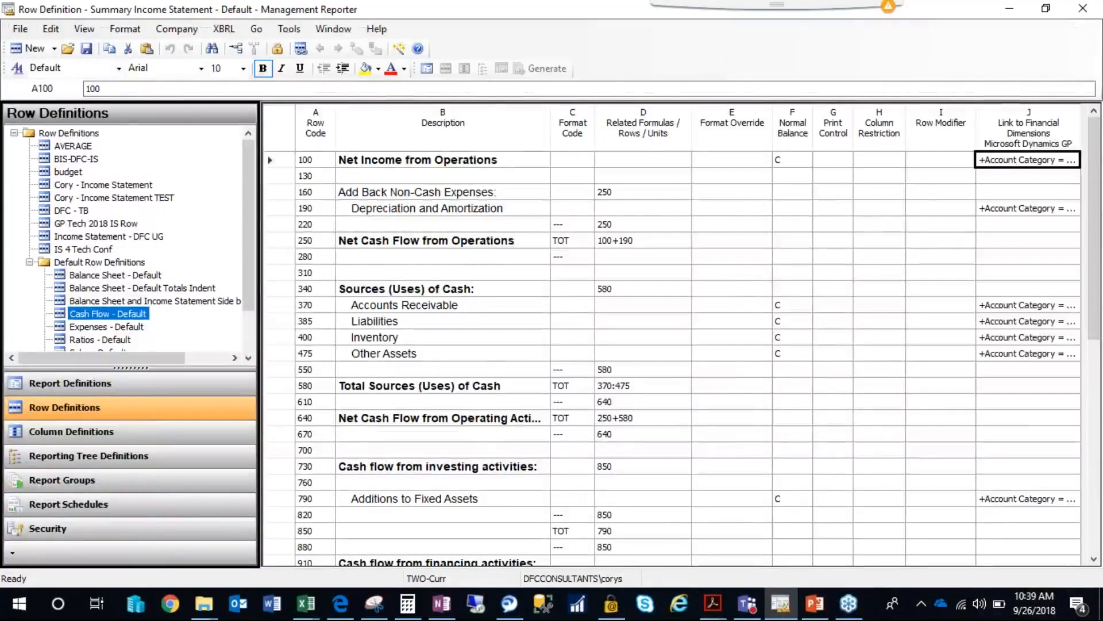
Browse the default row definitions, and close the Summary Income Statement row definition and the Rolling Quarter Income Statement report definition.
left_click(118, 302)
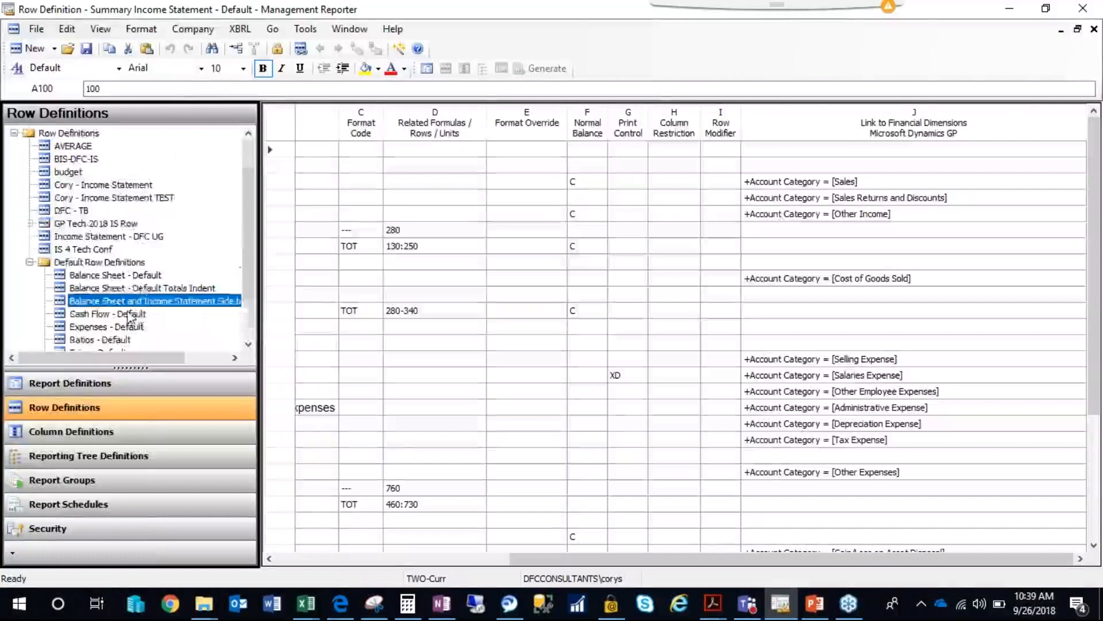
scroll(130, 315, "down", 1)
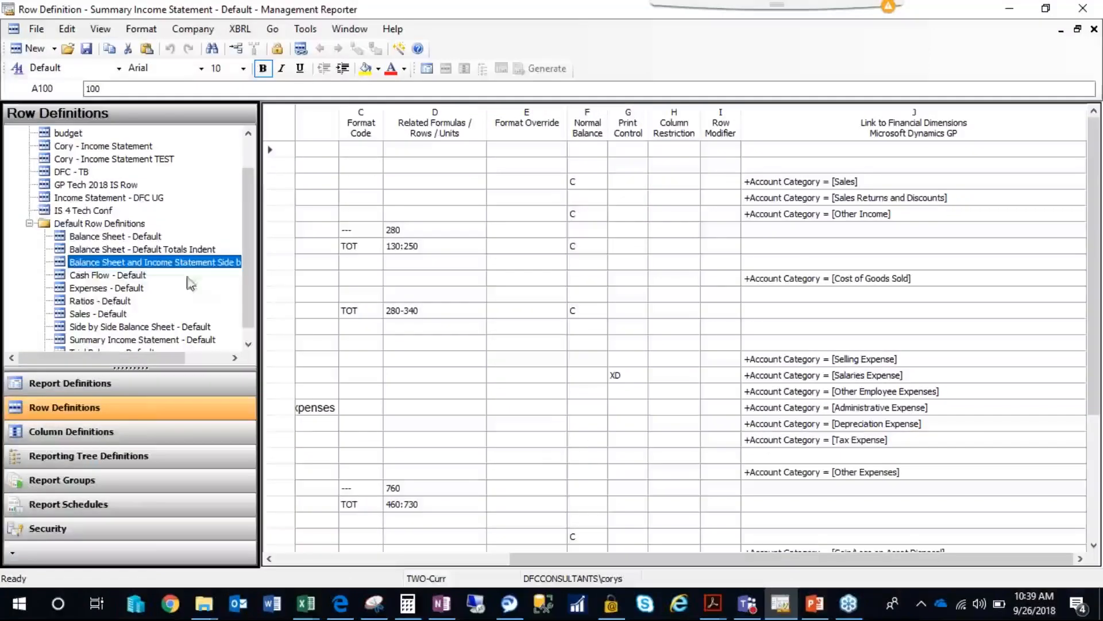
left_click(112, 302)
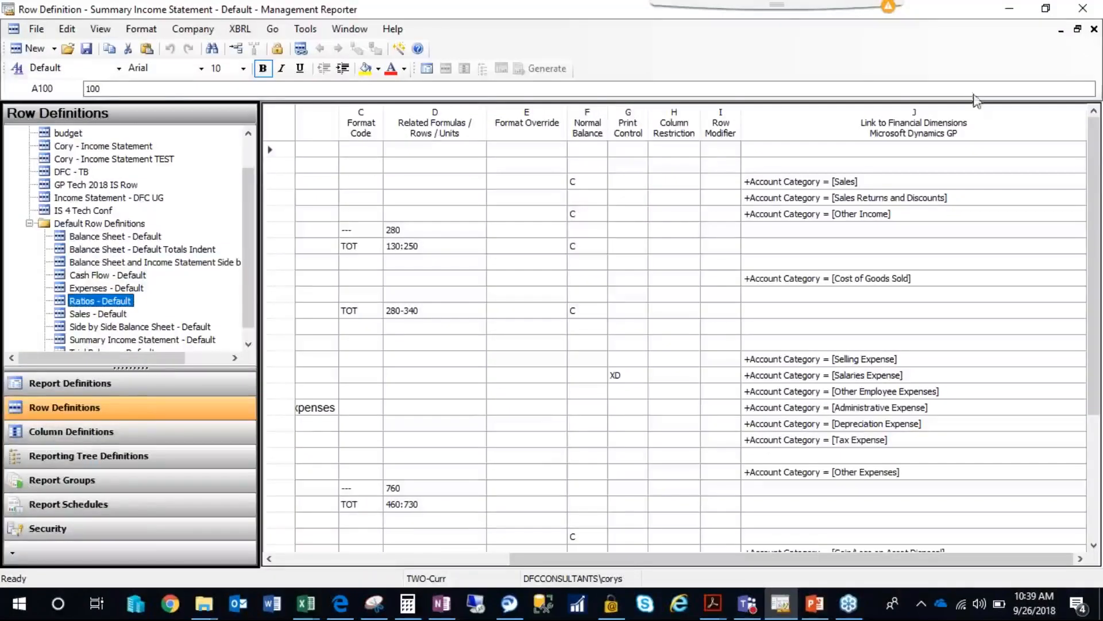
left_click(1093, 29)
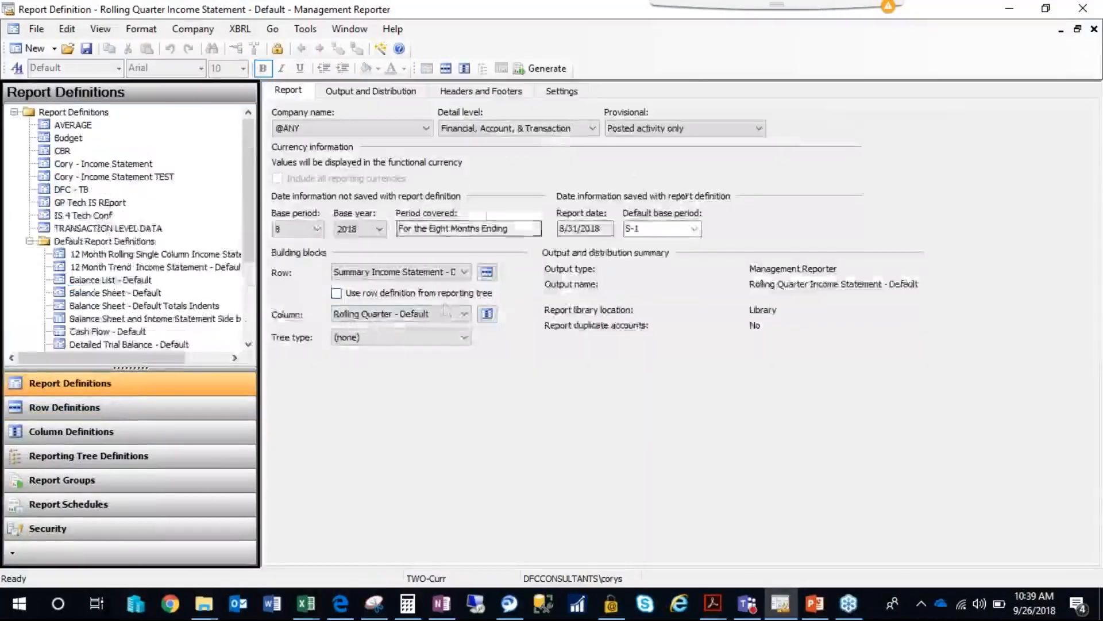
left_click(1094, 29)
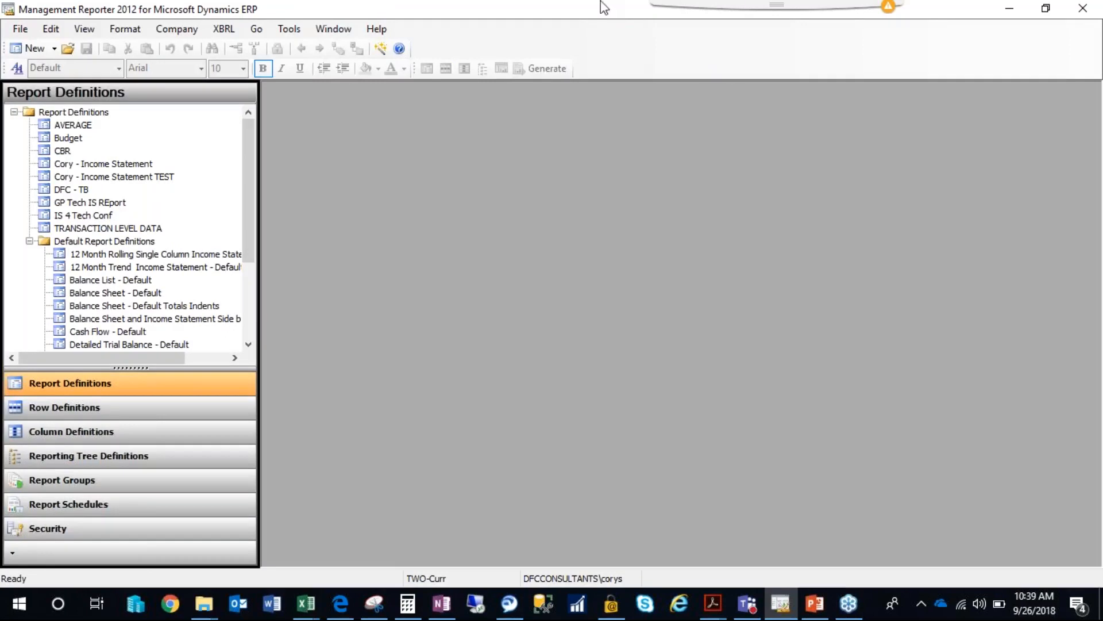
Open the user options and examine the startup, confirmation, underline and default viewer preferences.
left_click(289, 29)
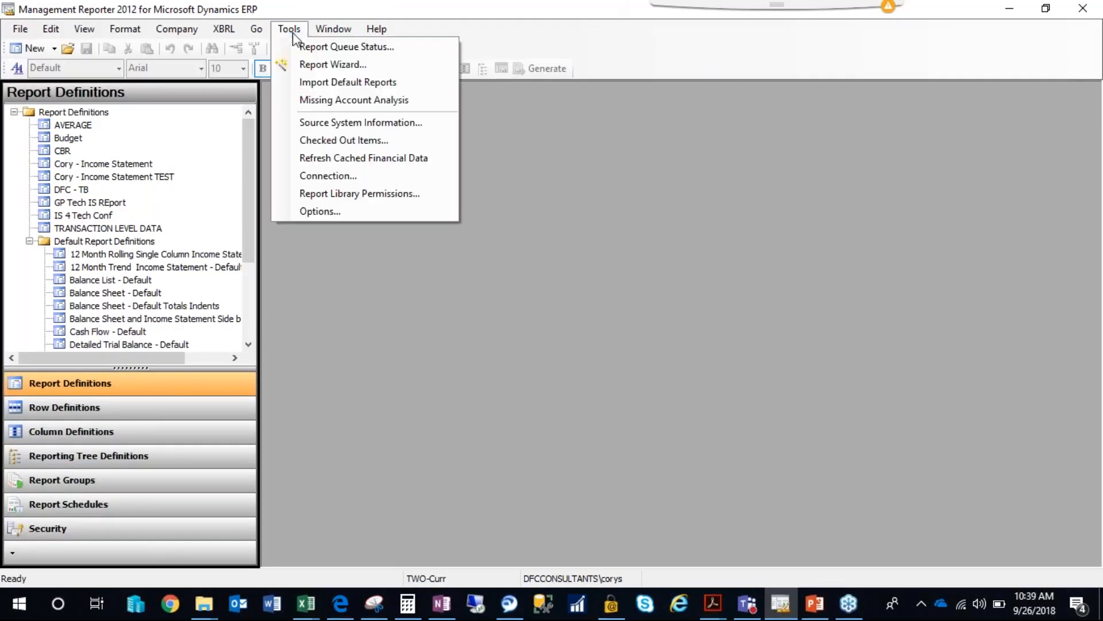
left_click(323, 210)
left_click_drag(547, 119, 609, 106)
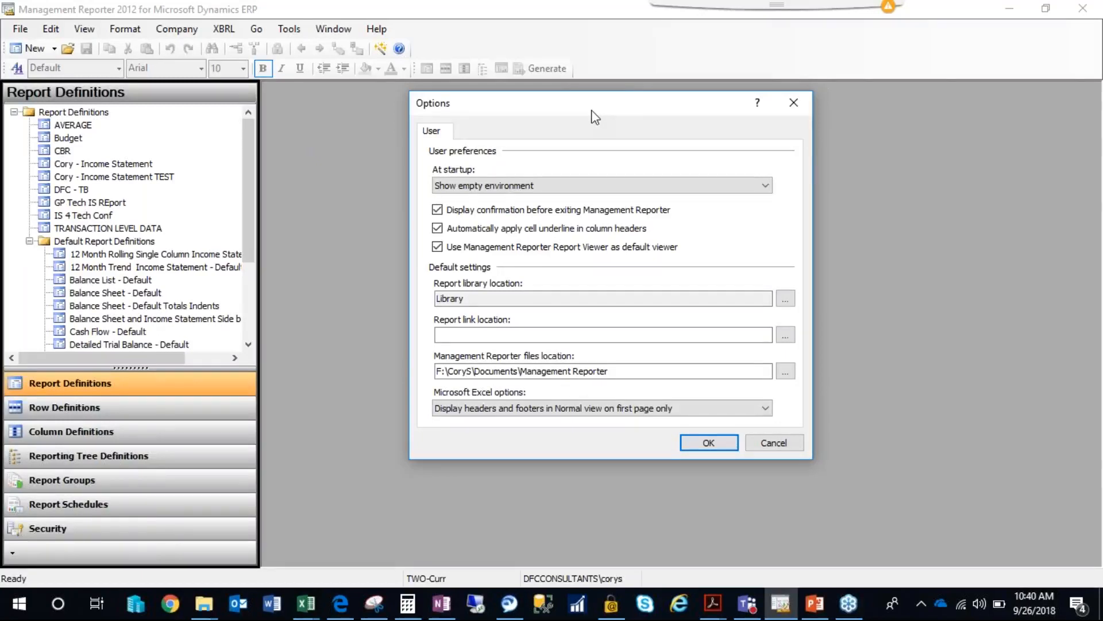
left_click_drag(598, 108, 589, 104)
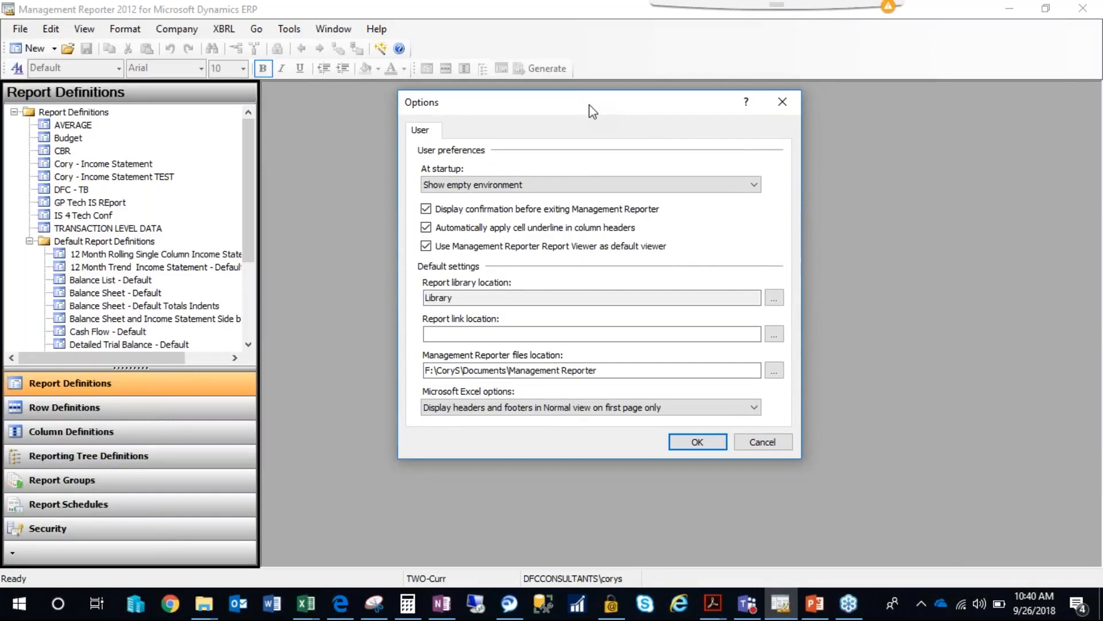
left_click_drag(607, 103, 603, 104)
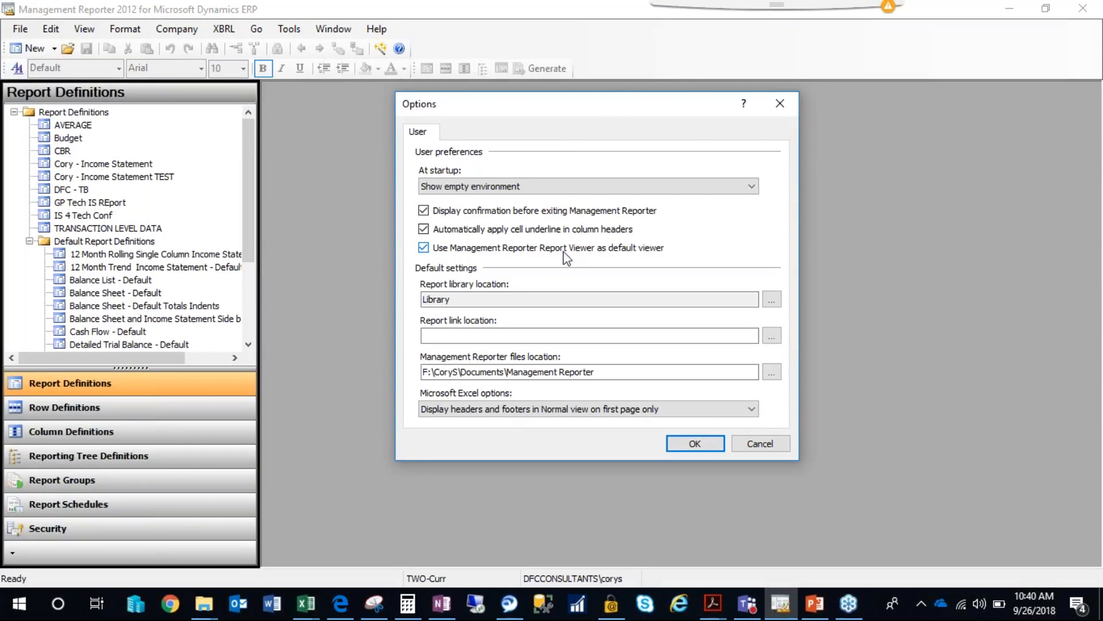
Try the Show Open window startup preference and discard the change.
left_click(528, 186)
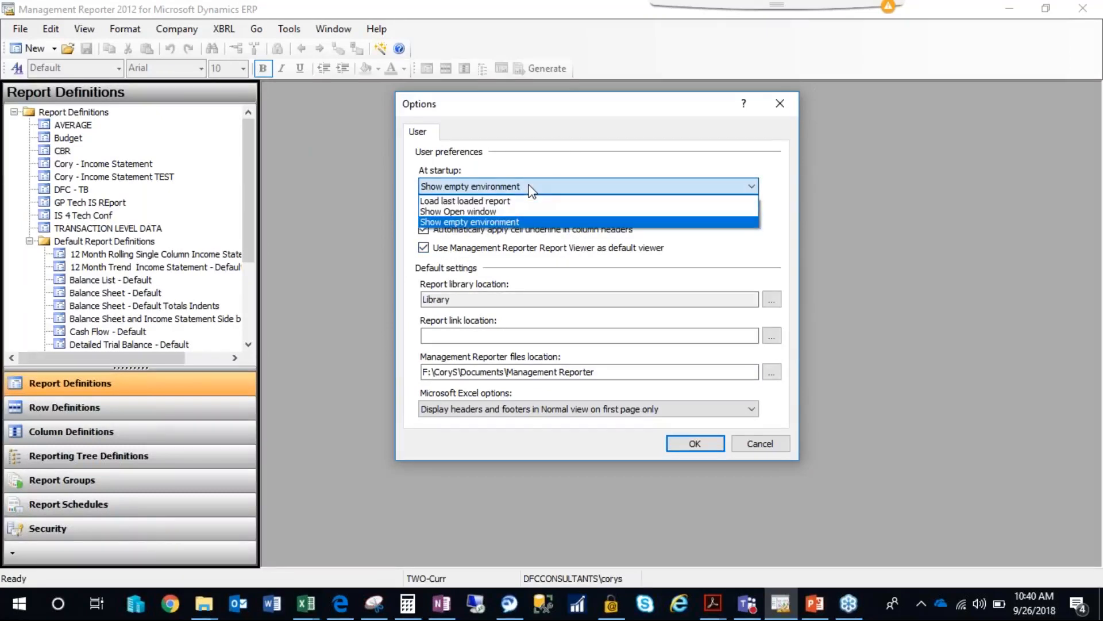
left_click(470, 212)
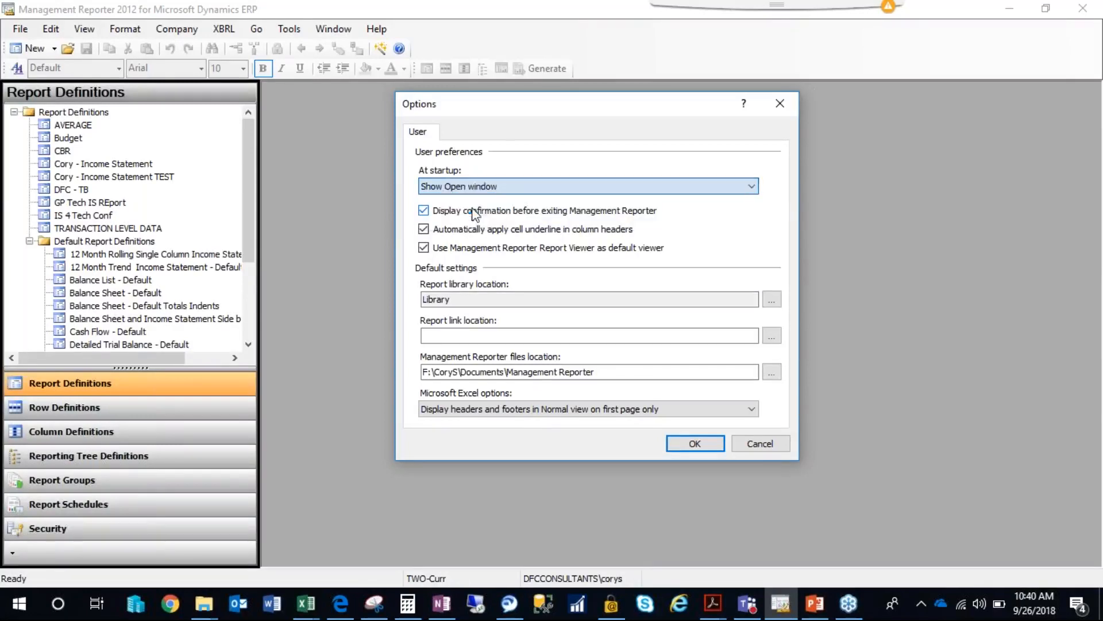
left_click(761, 446)
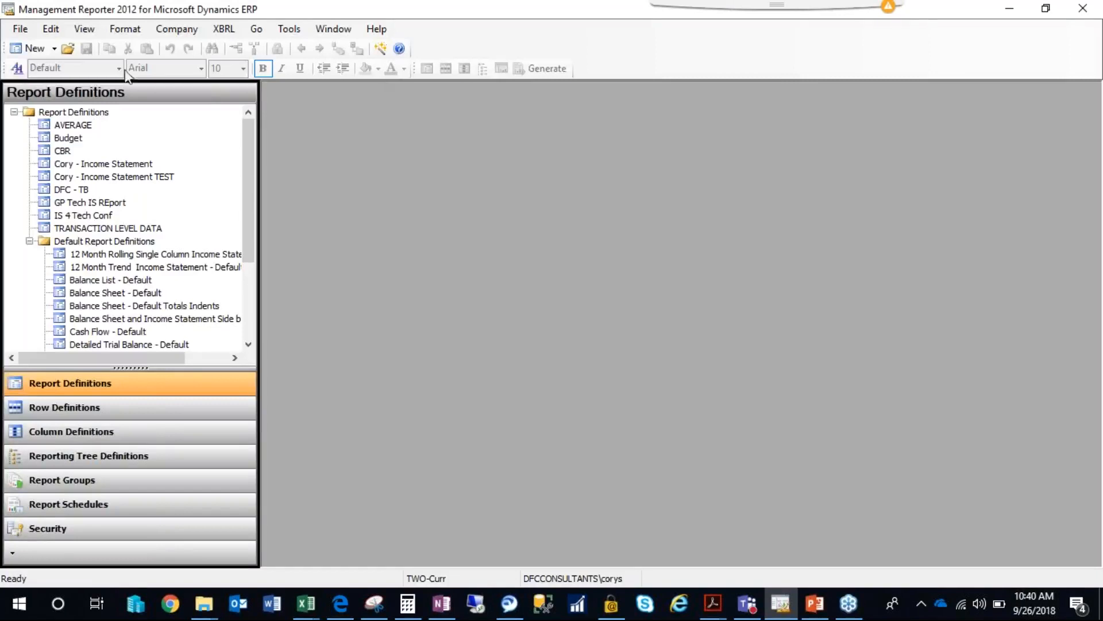
View the window for opening existing building blocks and its list of report definitions, and close it without opening anything.
left_click(20, 28)
left_click(45, 62)
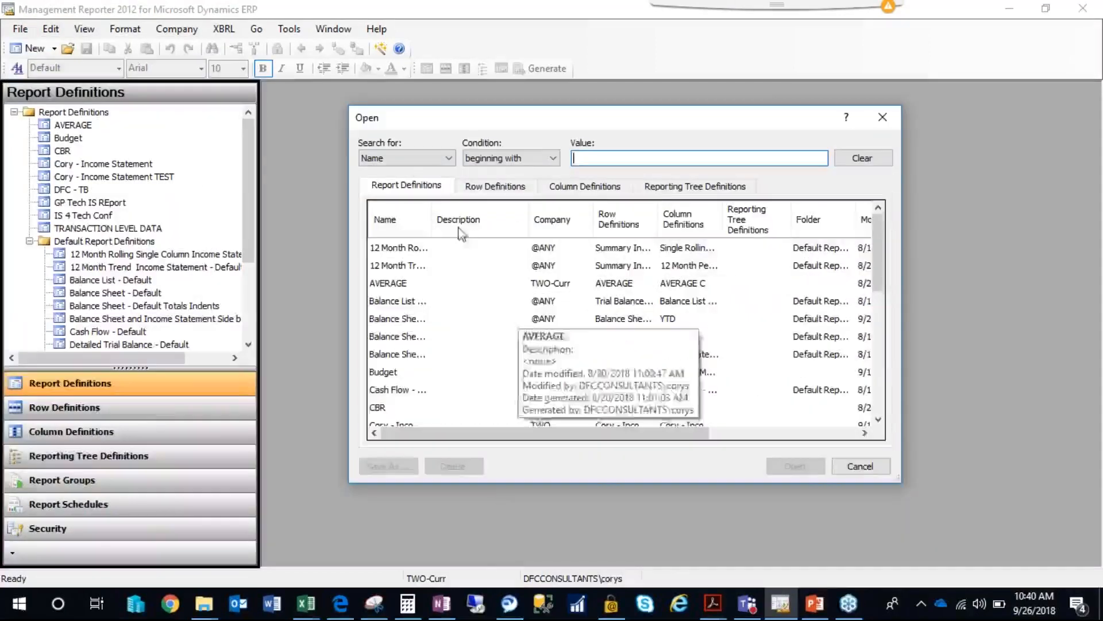
left_click(859, 468)
Reopen the user options and examine the report library location and the Management Reporter files location.
left_click(289, 29)
left_click(334, 211)
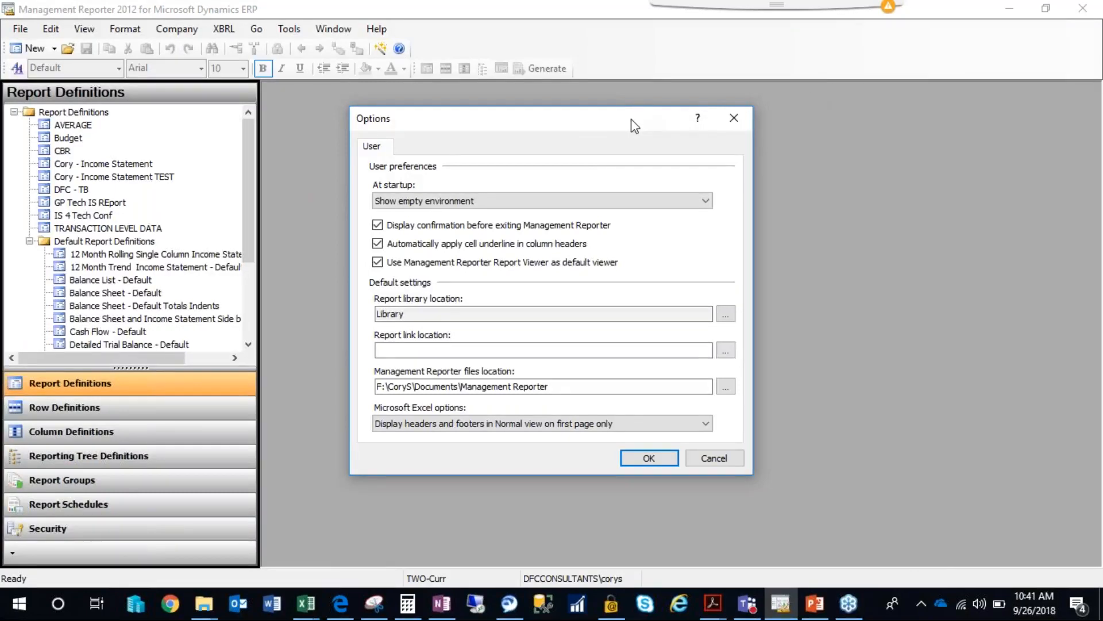
left_click_drag(609, 129, 614, 128)
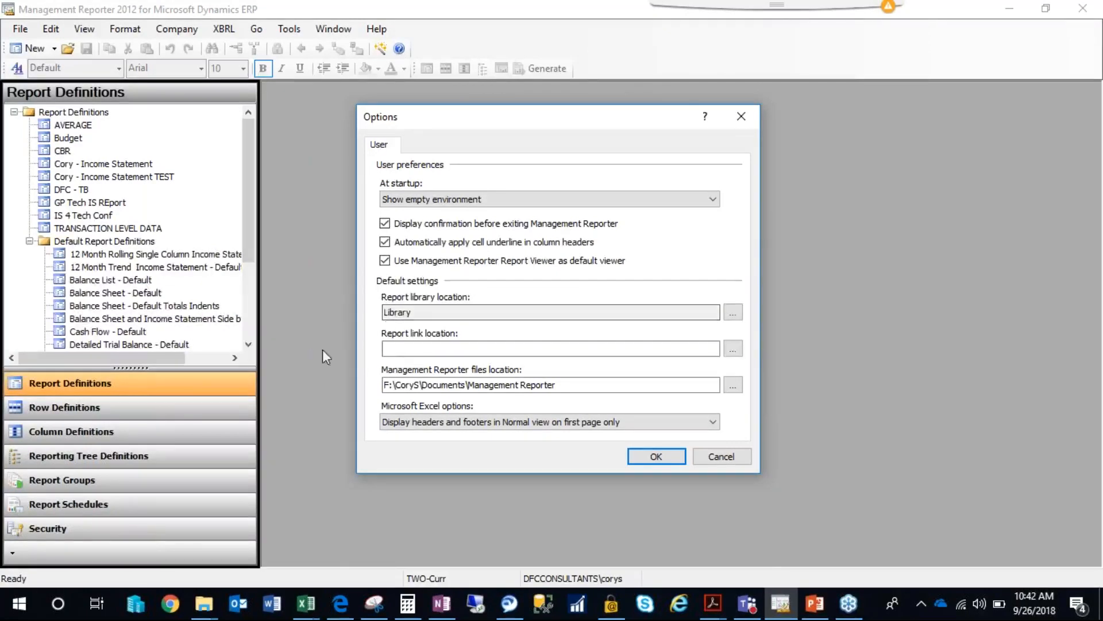
left_click(389, 315)
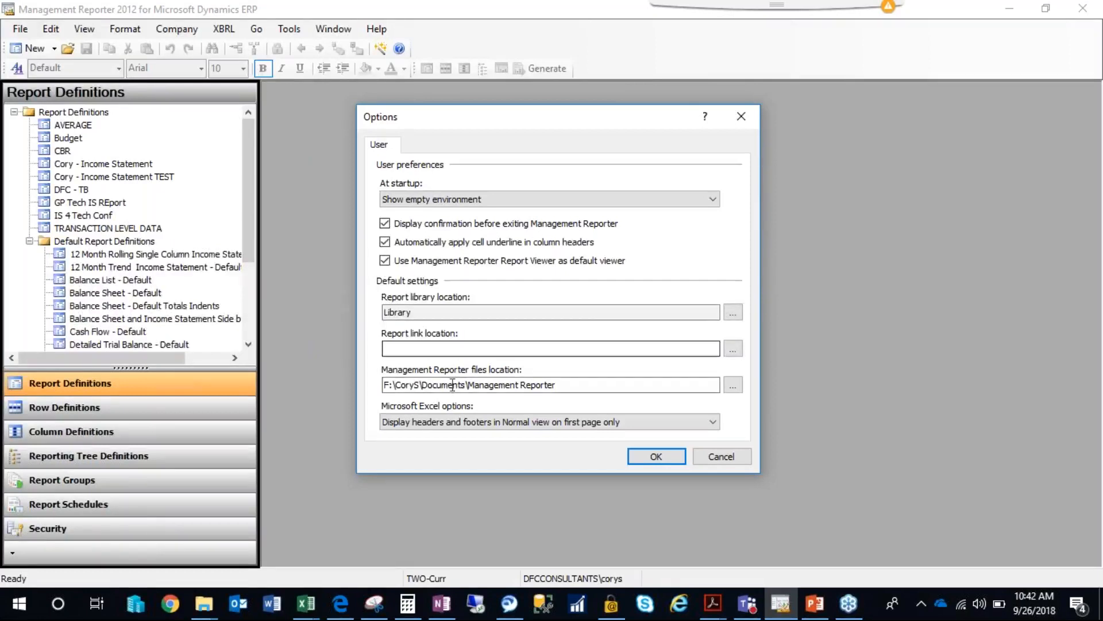
left_click_drag(561, 385, 371, 385)
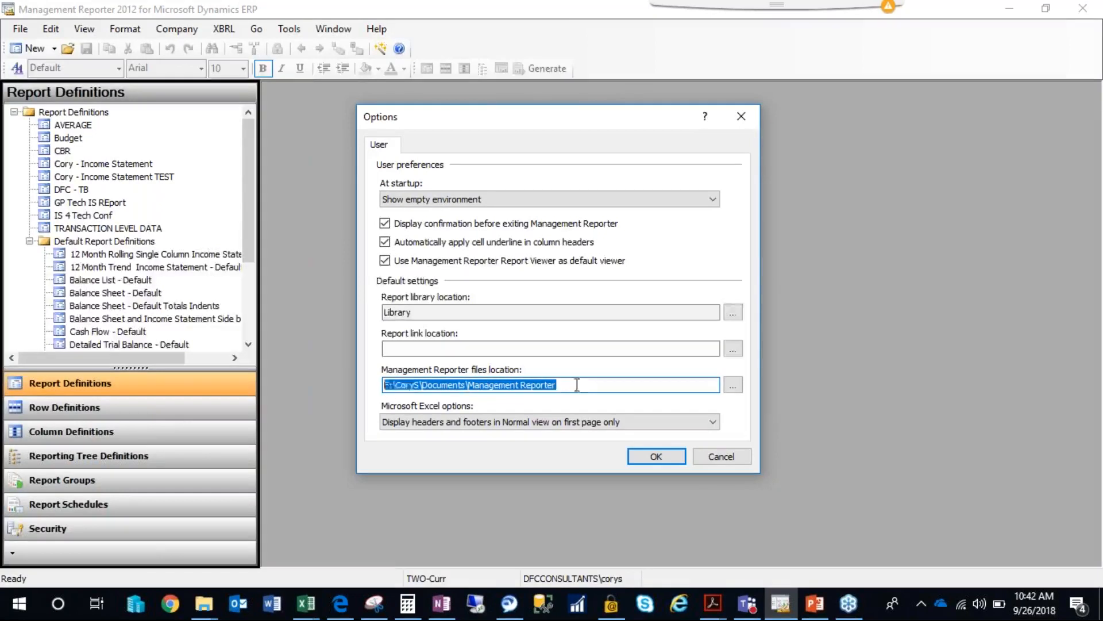
left_click(388, 383)
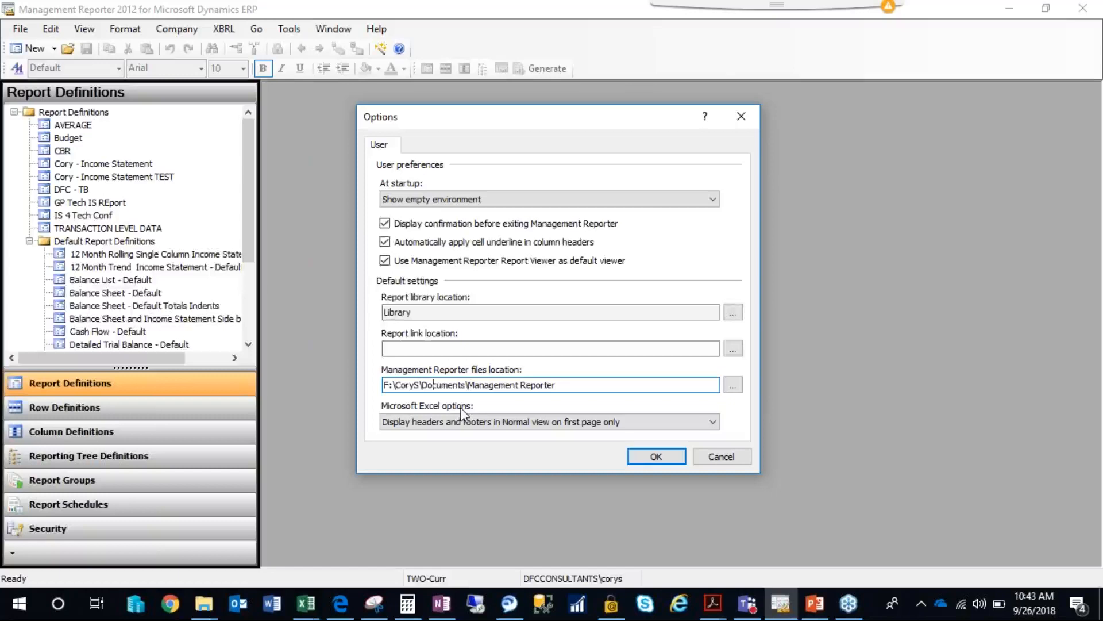
Copy the Management Reporter files location path and open that folder in a new File Explorer window.
left_click(213, 610)
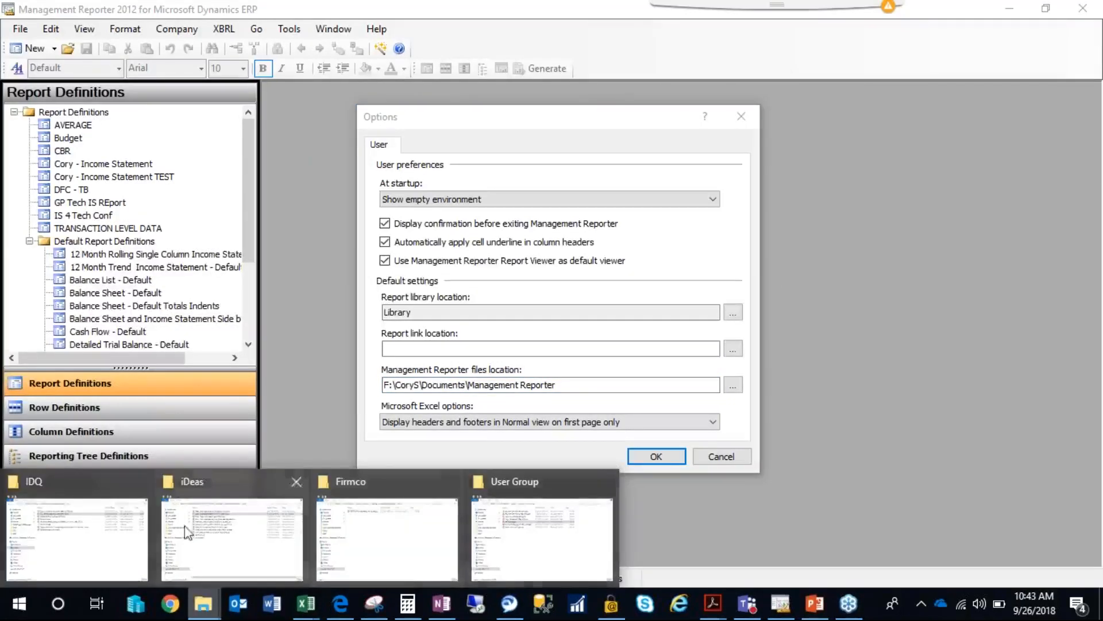
left_click(473, 383)
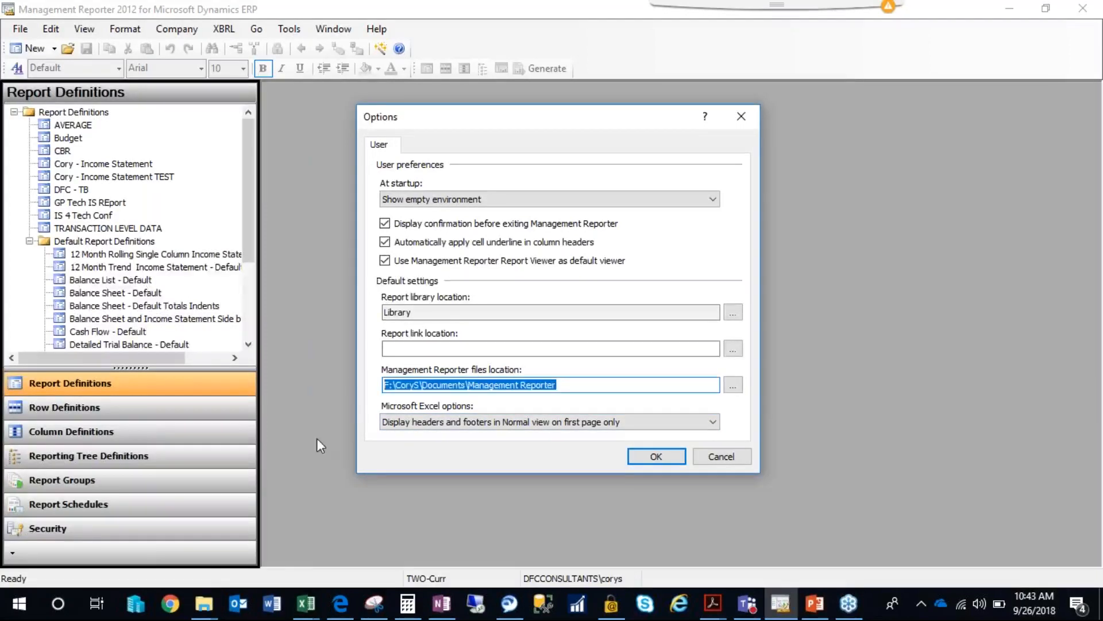
right_click(204, 604)
left_click(176, 517)
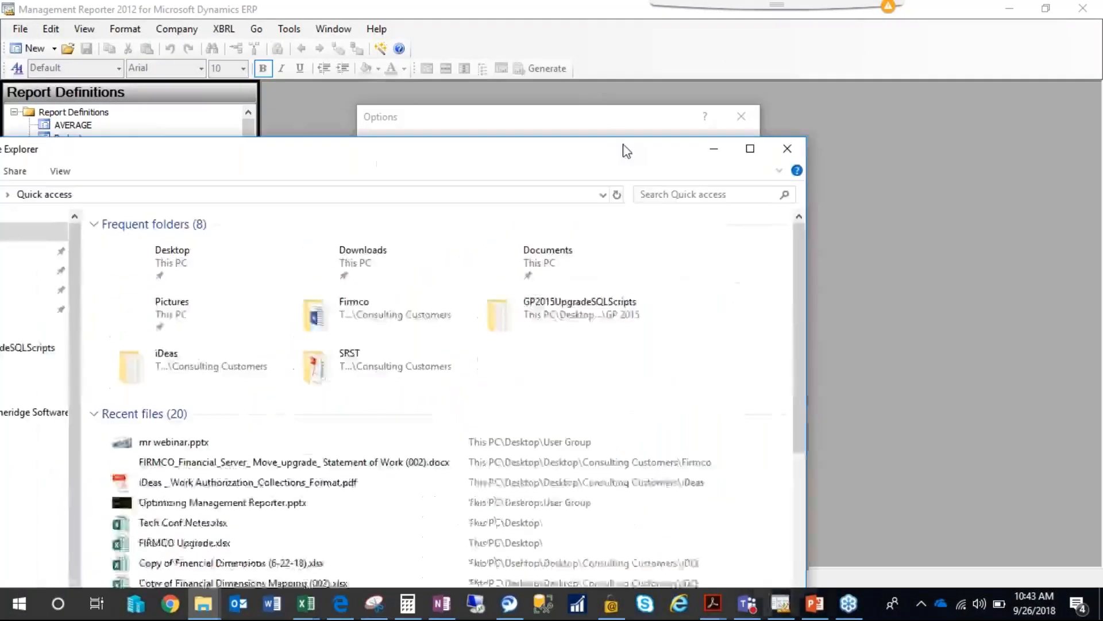
double_click(627, 151)
left_click(584, 51)
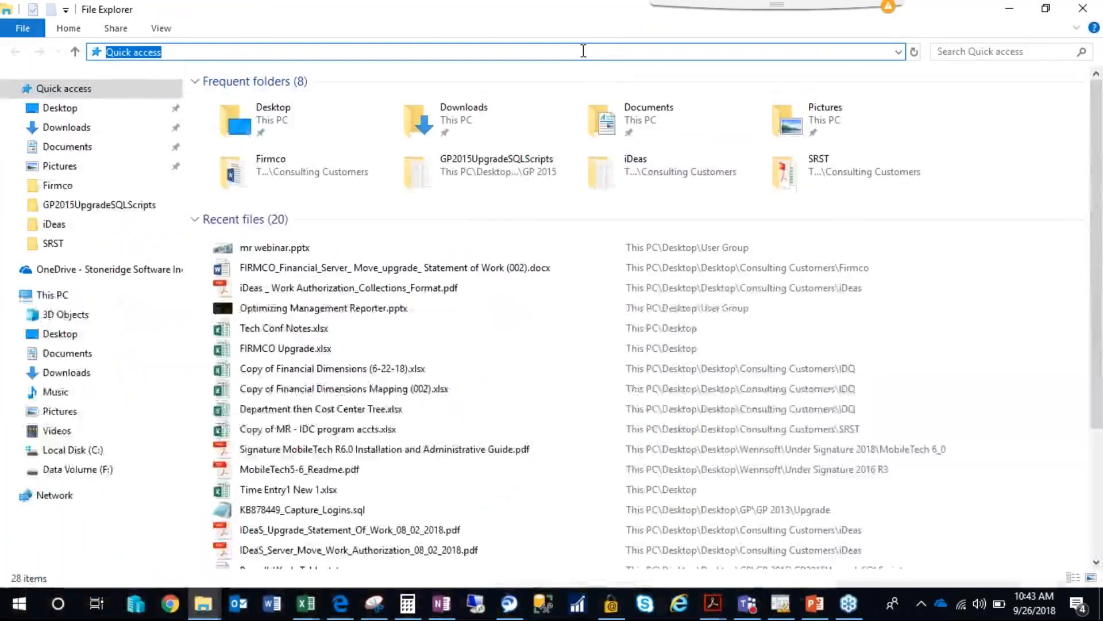
type("F:\\Corp3\\Documents\\Management Reporter")
key("Return")
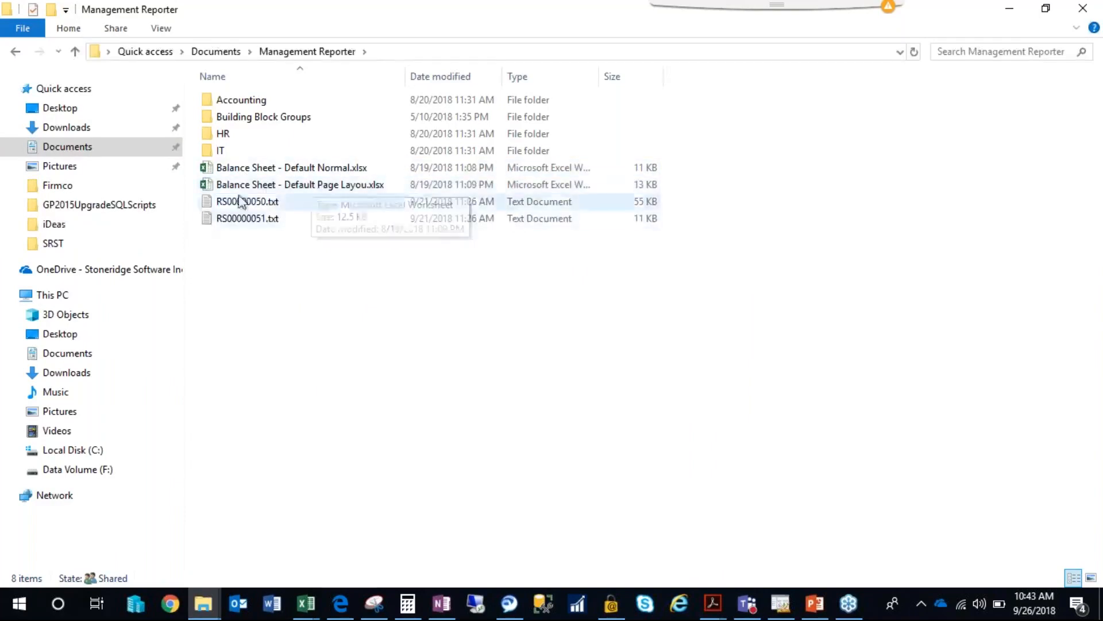
Open Balance Sheet - Default Normal.xlsx in Excel, examine the header lines in rows 1 to 4, and close the workbook.
left_click(271, 170)
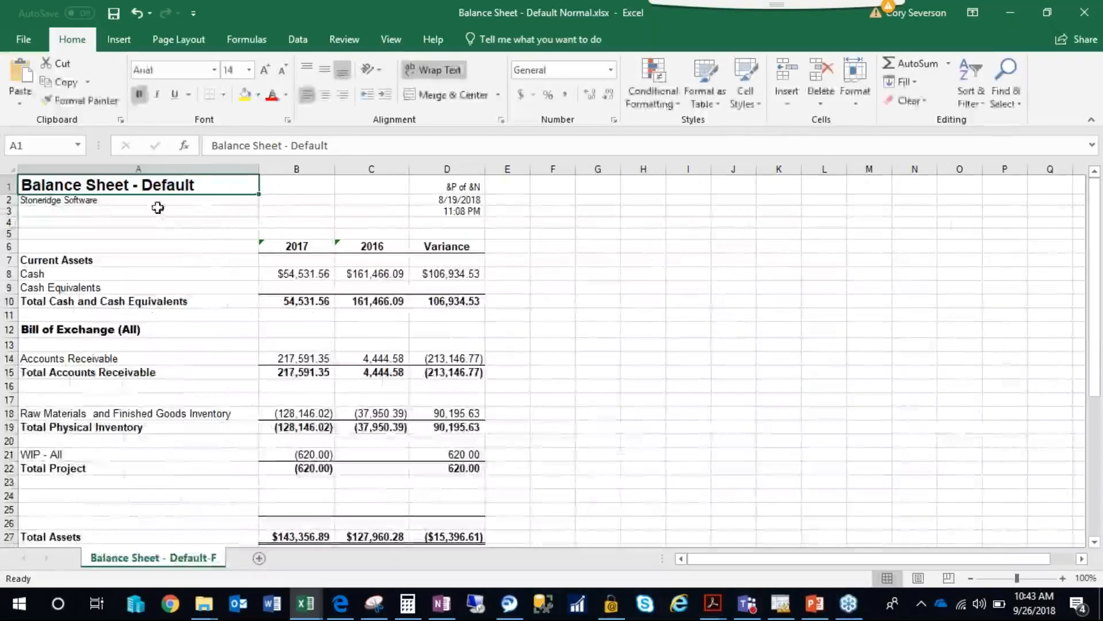
left_click_drag(108, 183, 436, 234)
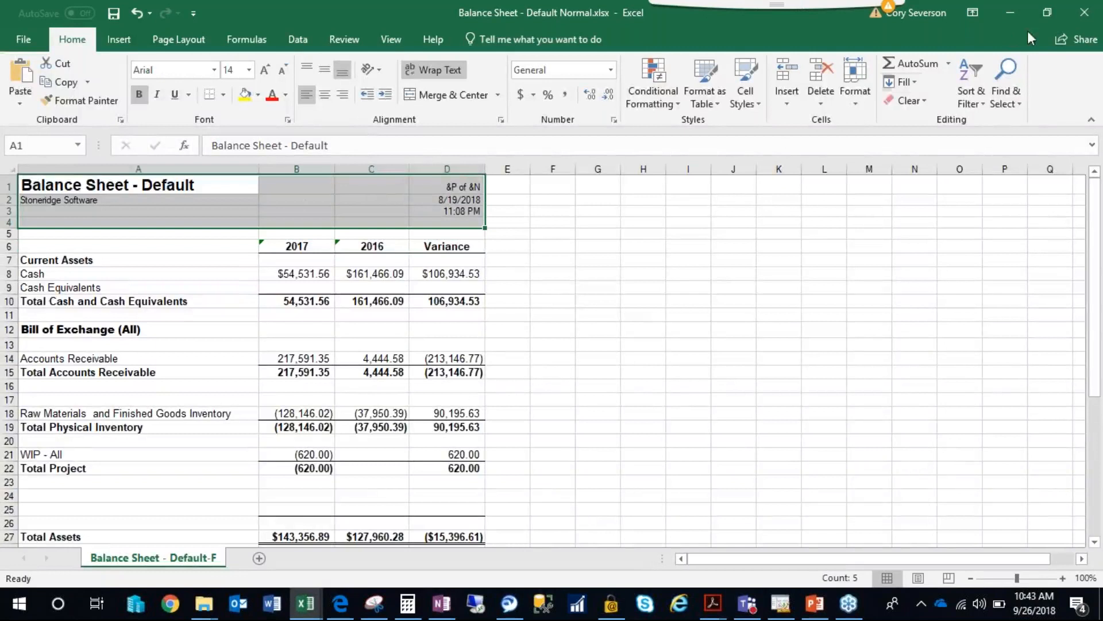
left_click(1074, 18)
left_click(1010, 13)
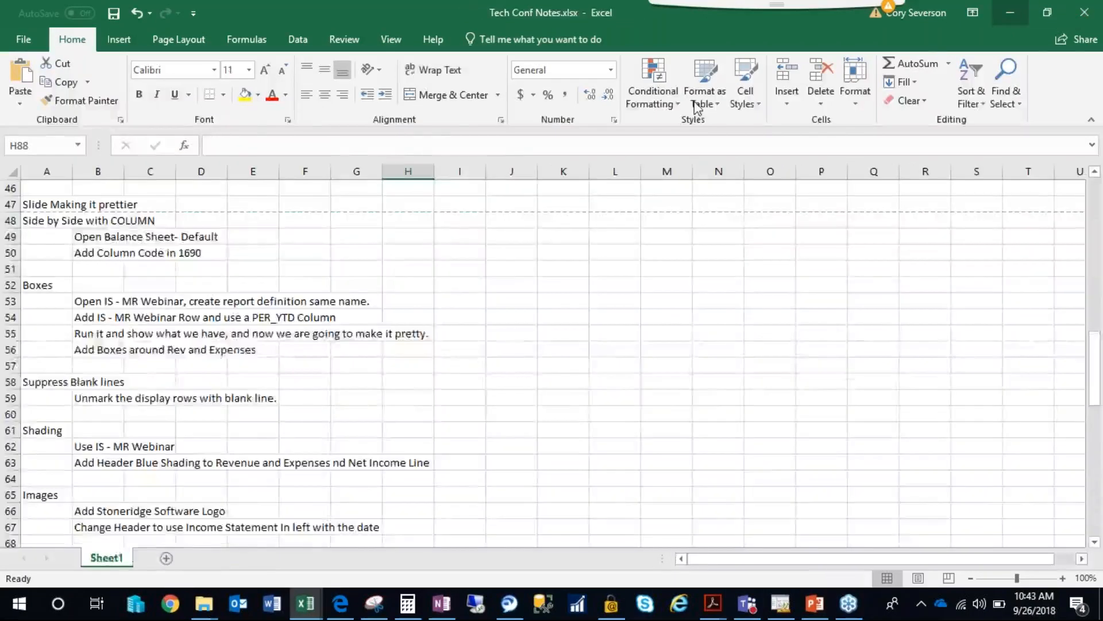
Open Balance Sheet - Default Page Layou.xlsx from the folder, examine its page header, and close the workbook.
double_click(277, 198)
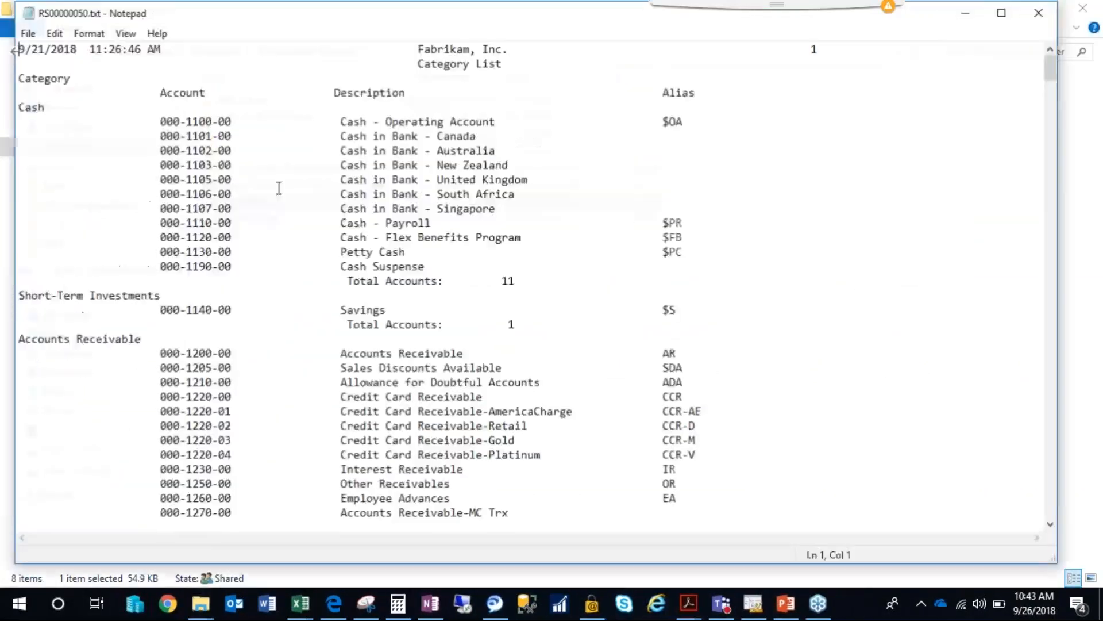
left_click(1040, 12)
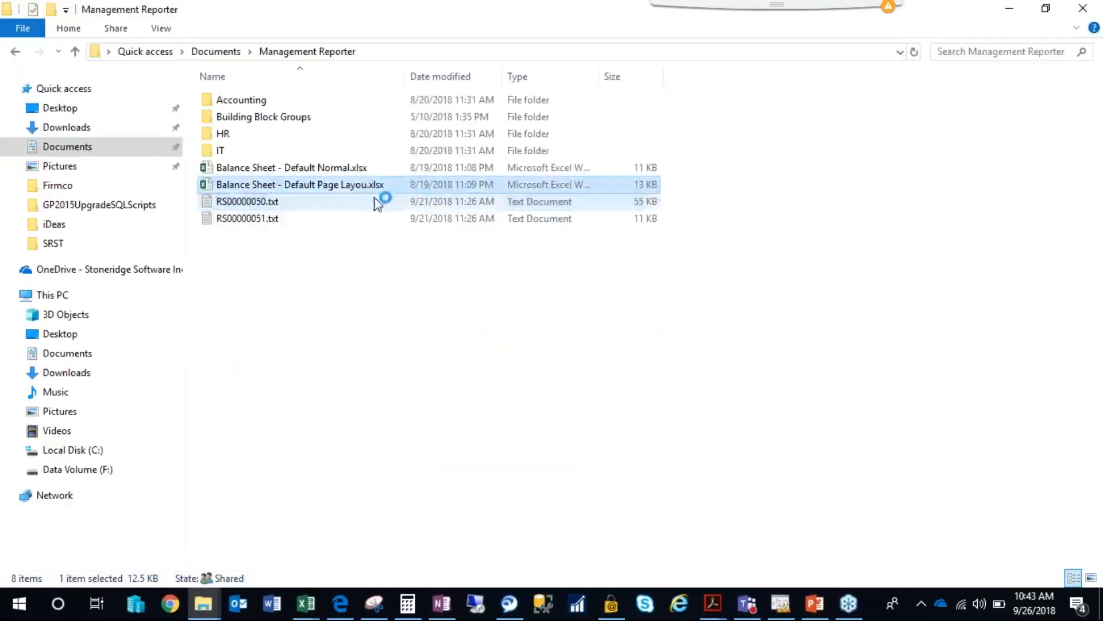
double_click(314, 189)
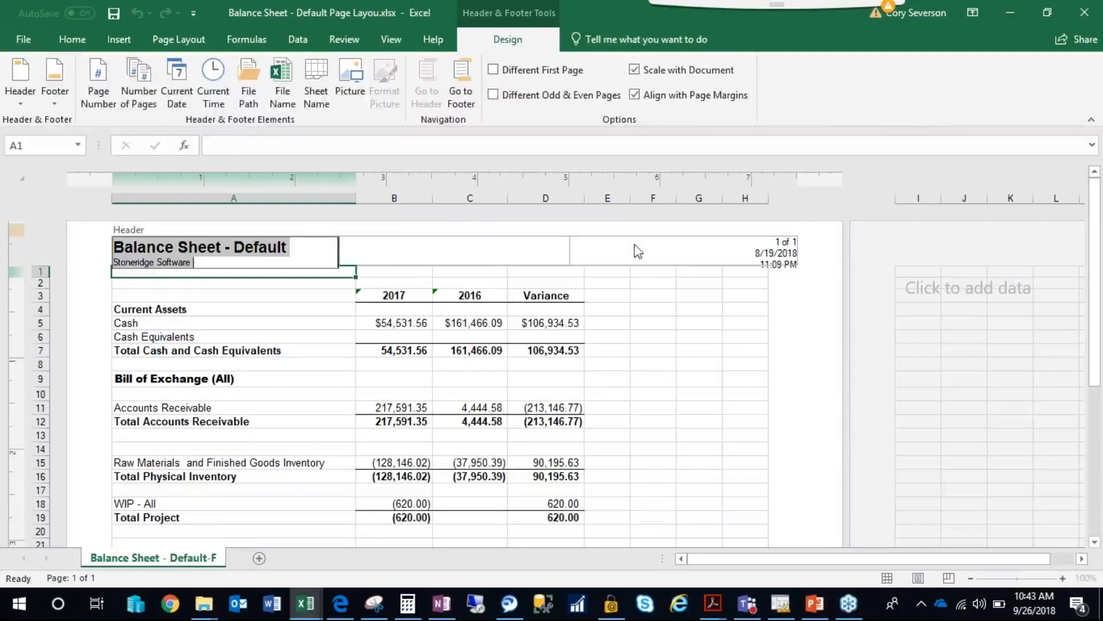
left_click(337, 295)
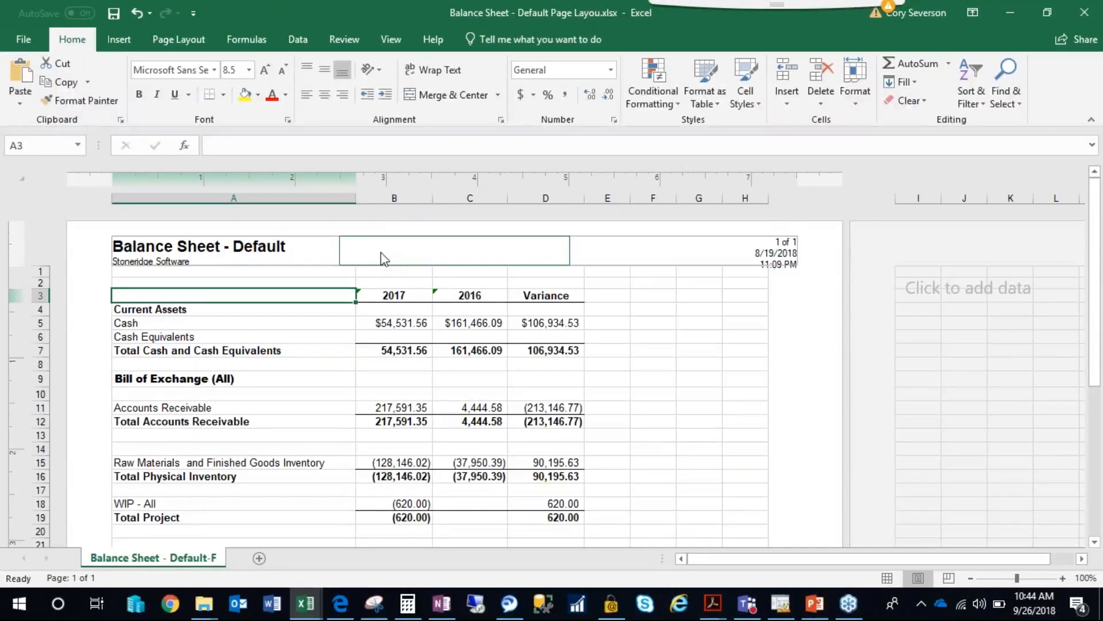
left_click(1078, 17)
left_click(553, 320)
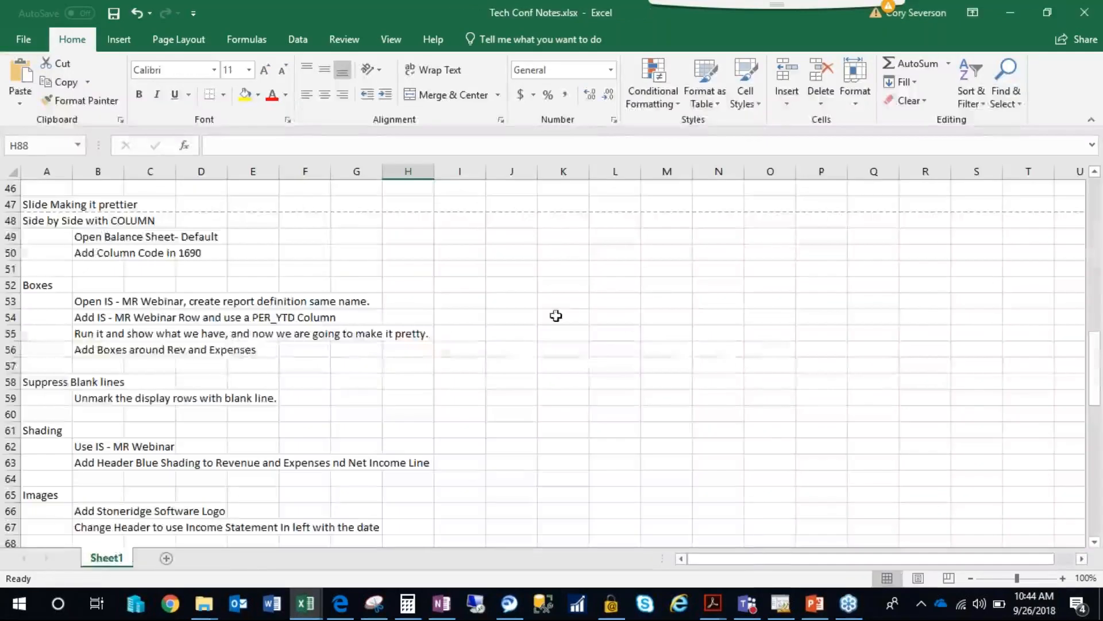
Return to Management Reporter, close the options without changes, and collapse the Default Report Definitions folder.
left_click(424, 286)
left_click(1012, 9)
left_click(1006, 11)
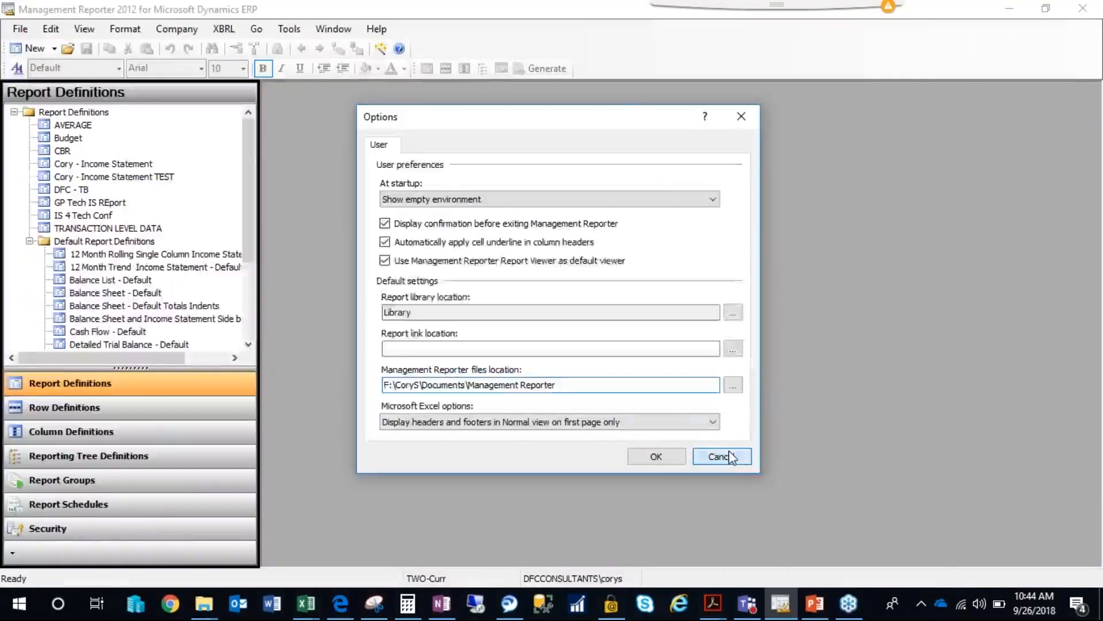
left_click(726, 454)
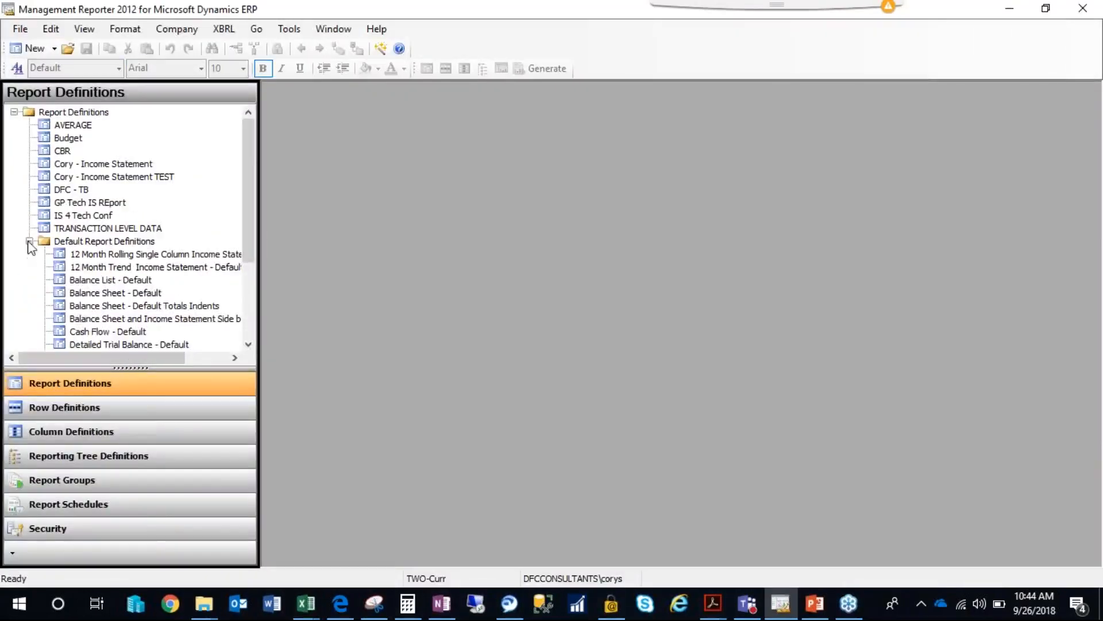
double_click(103, 241)
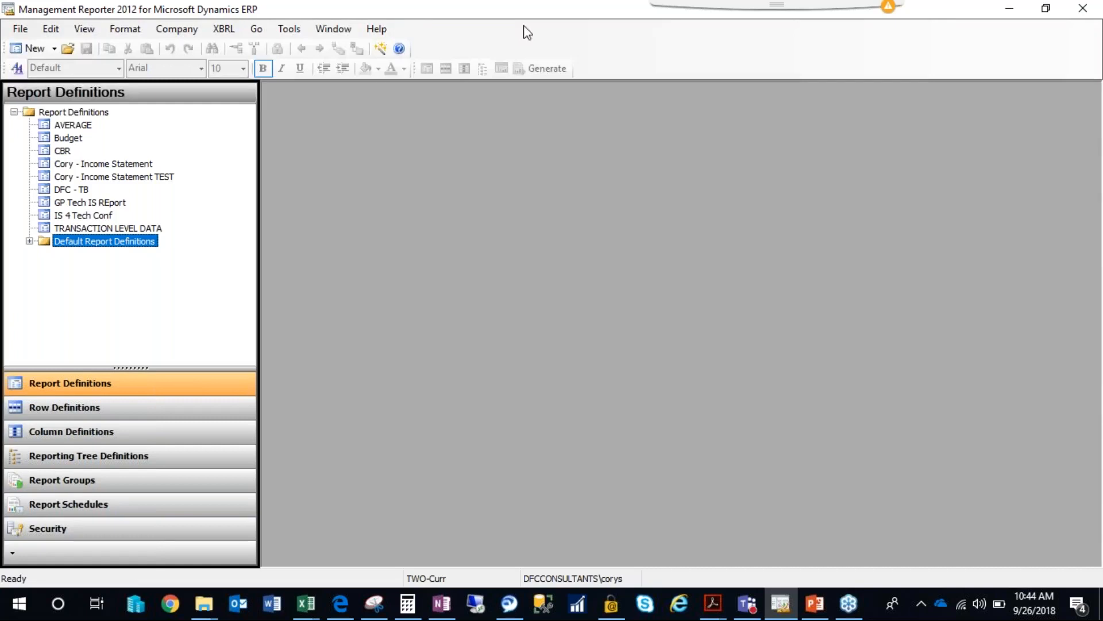
left_click(289, 28)
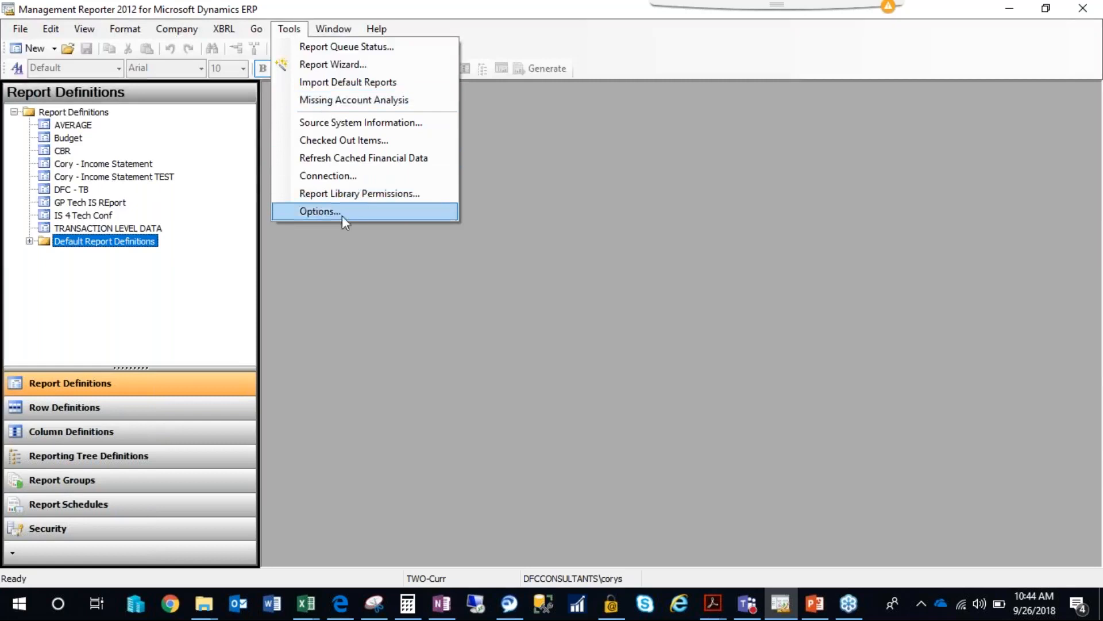
left_click(505, 34)
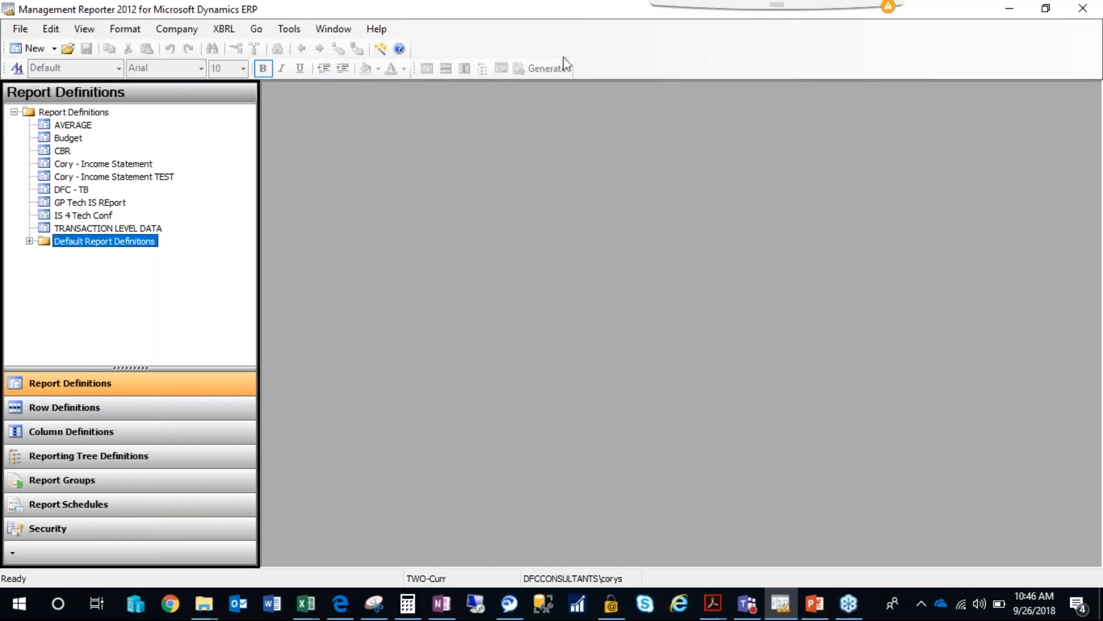
left_click(54, 49)
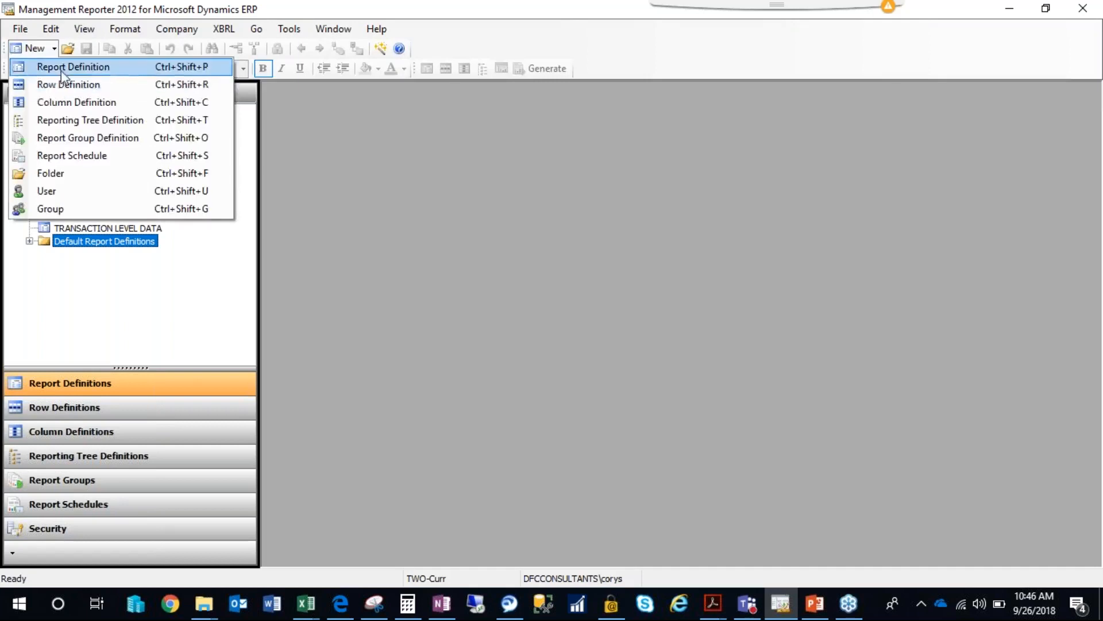
left_click(62, 69)
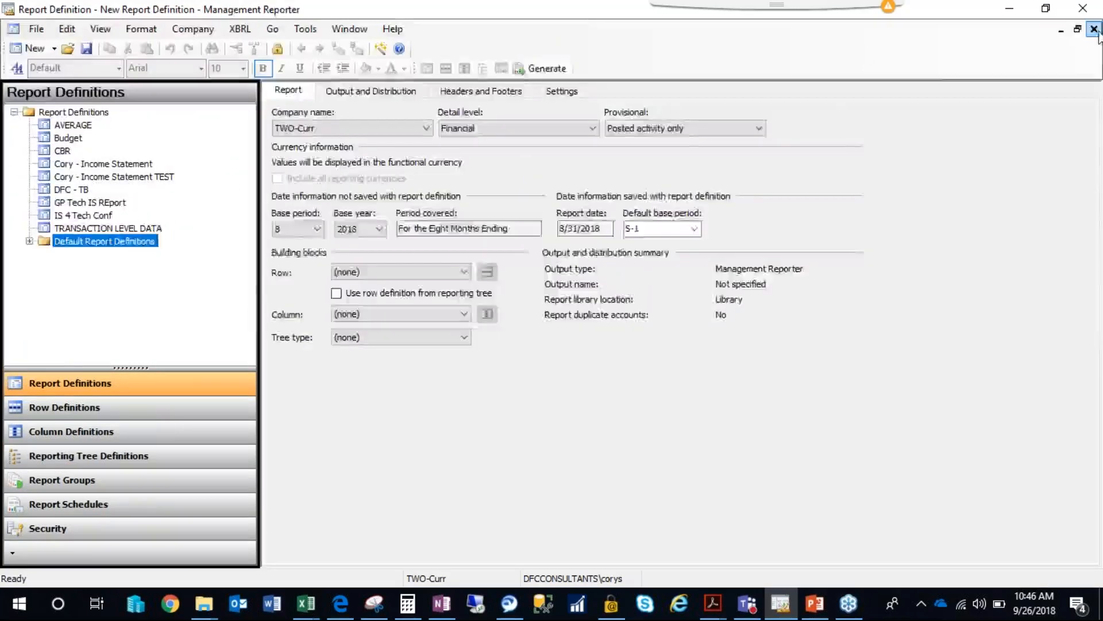
left_click(1095, 29)
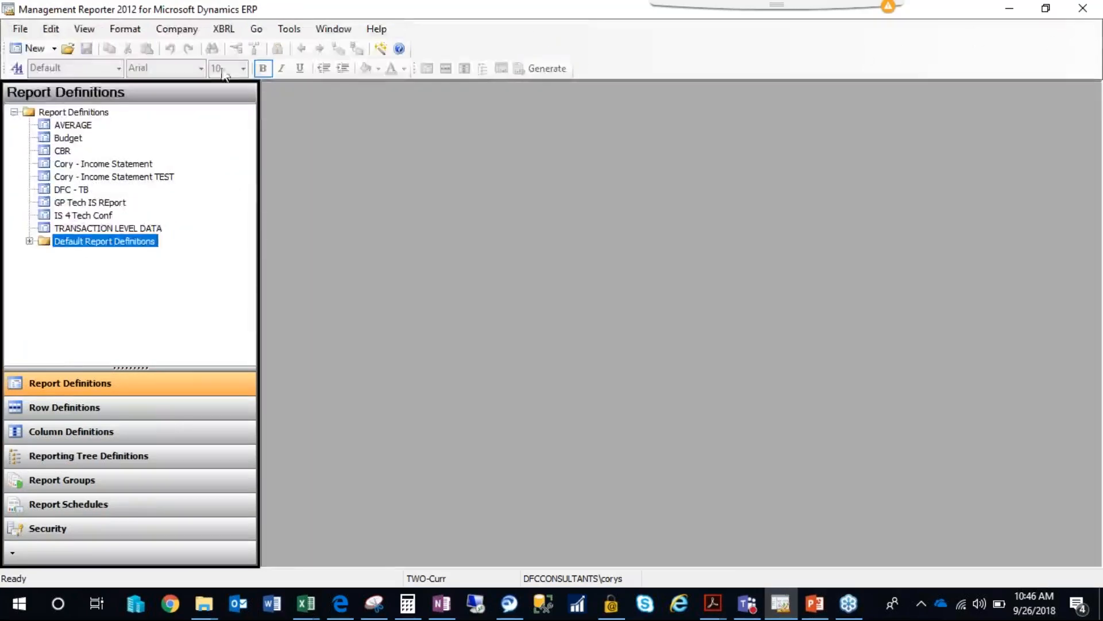
Create a new row definition and enter Revenue as the description of row 100.
left_click(70, 409)
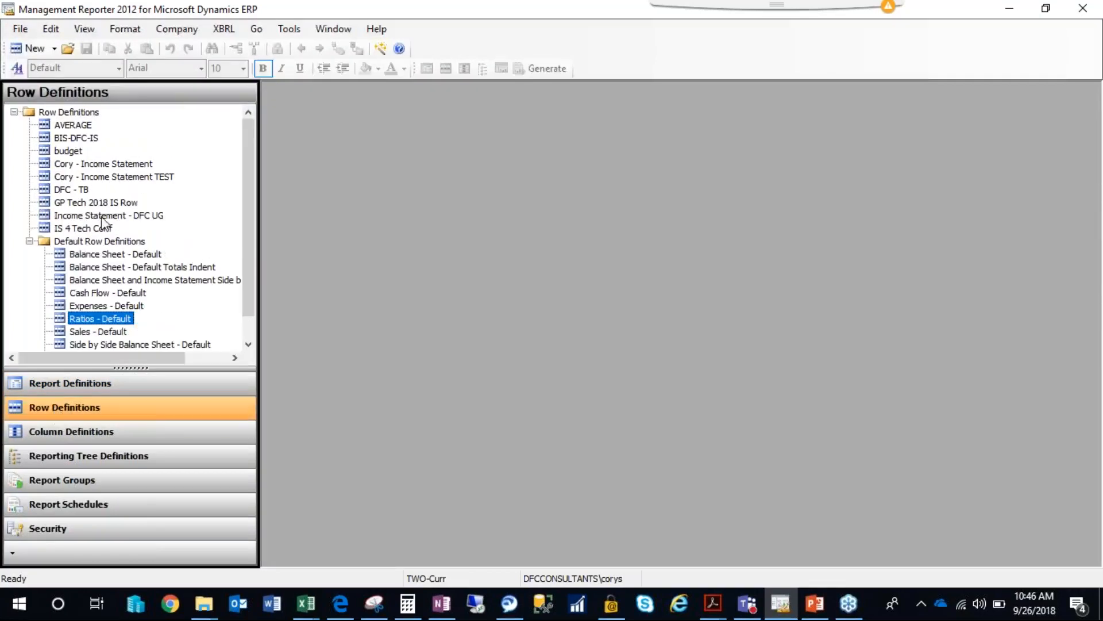
left_click(34, 49)
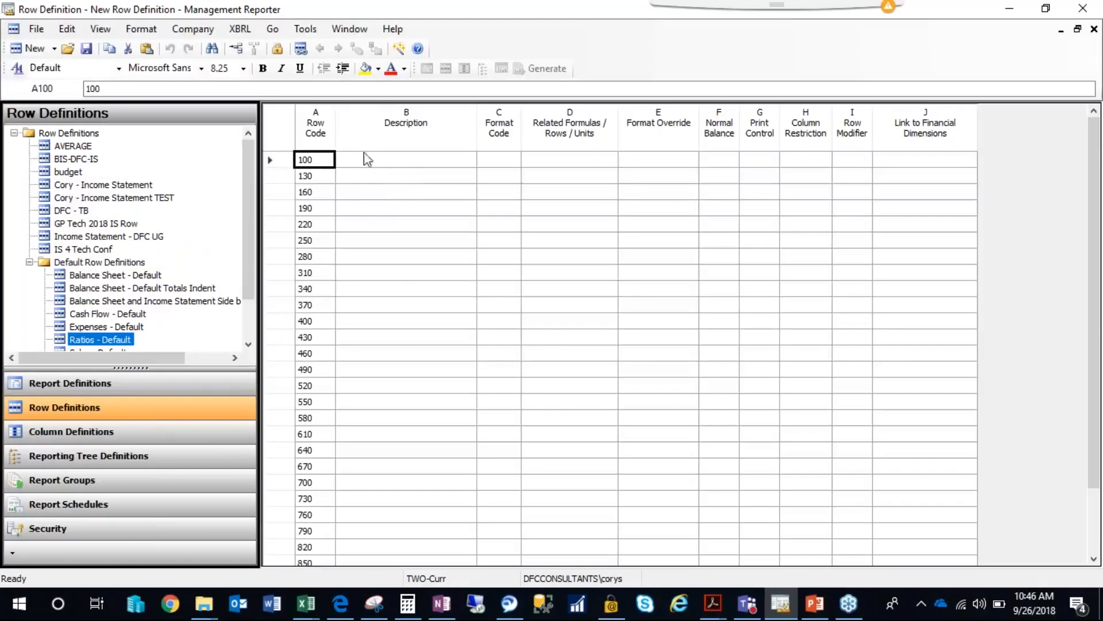
left_click(375, 162)
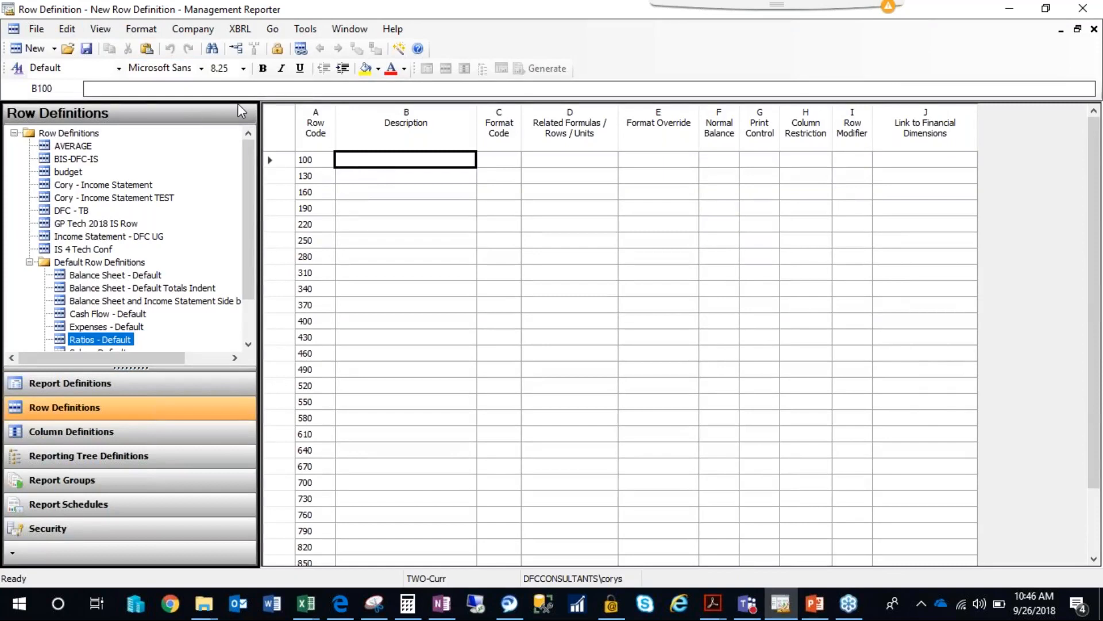
type("Re")
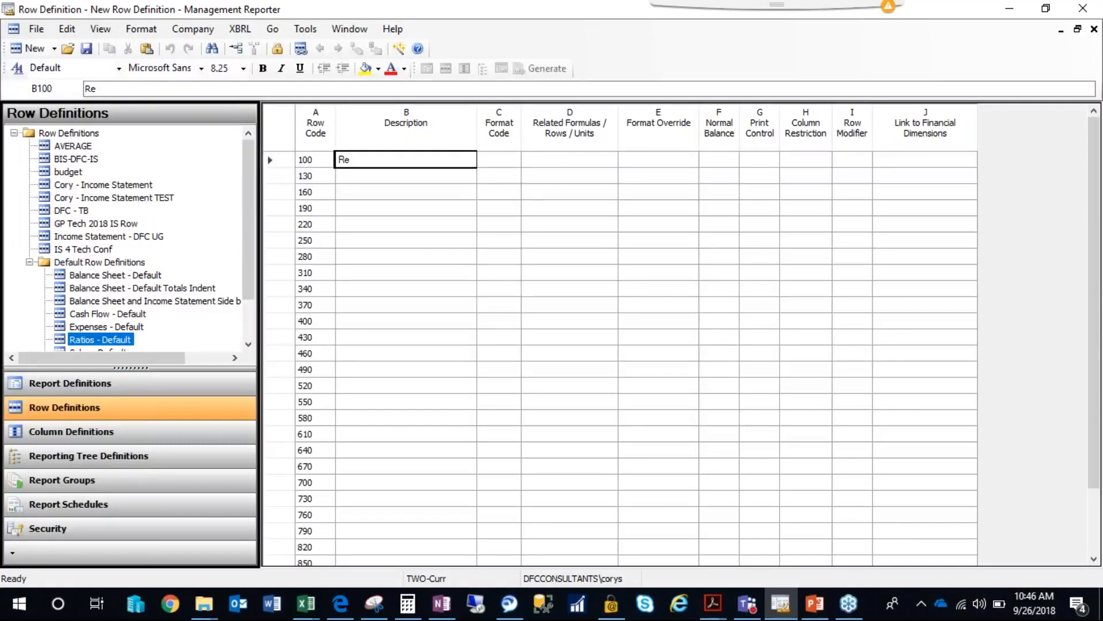
type("venue")
key("Tab")
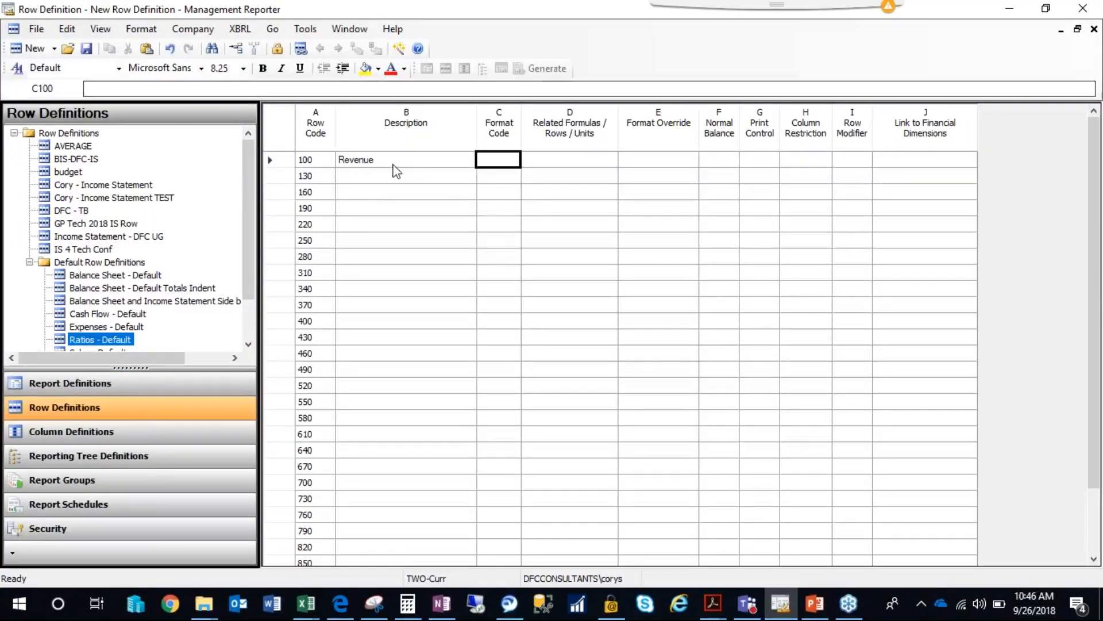
Start inserting rows from dimensions at row 130 and examine the Division, Account and Department dimension masks.
left_click(379, 178)
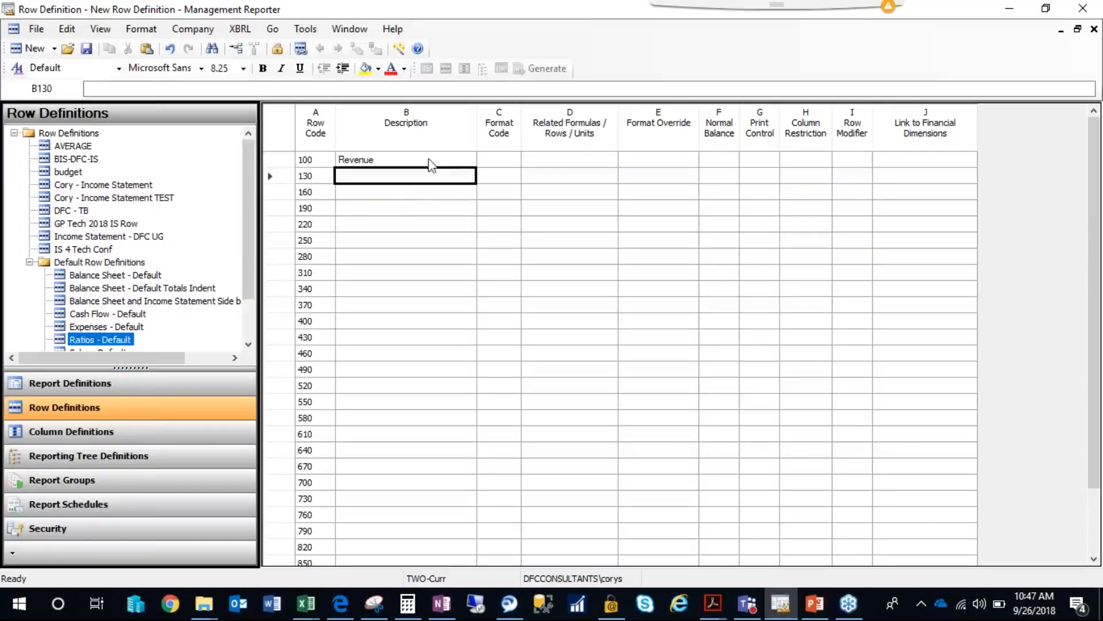
left_click(69, 30)
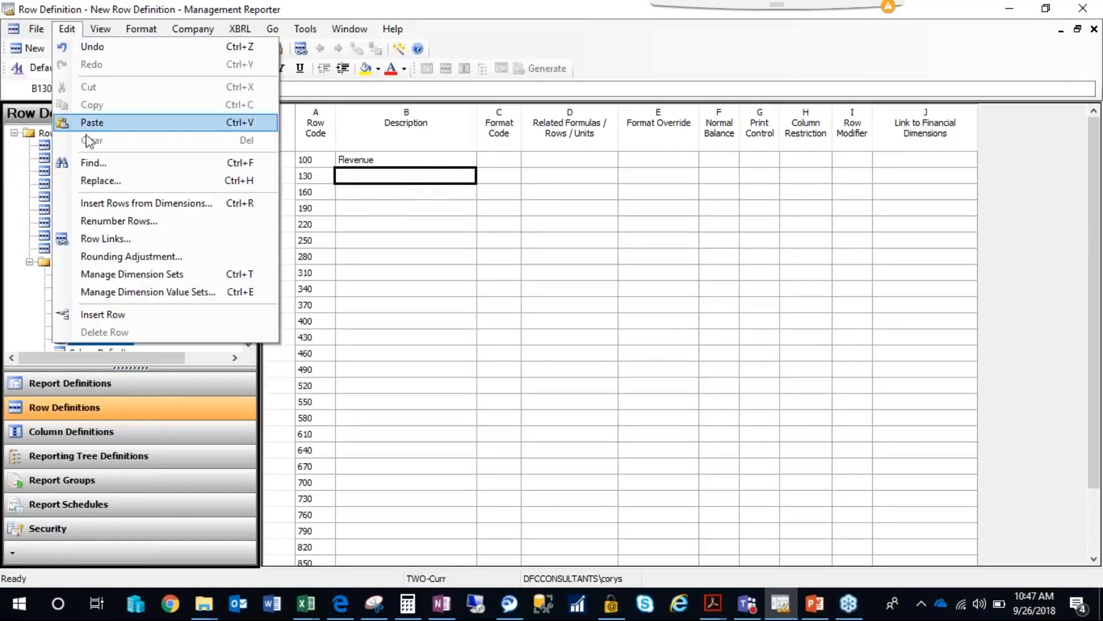
left_click(112, 204)
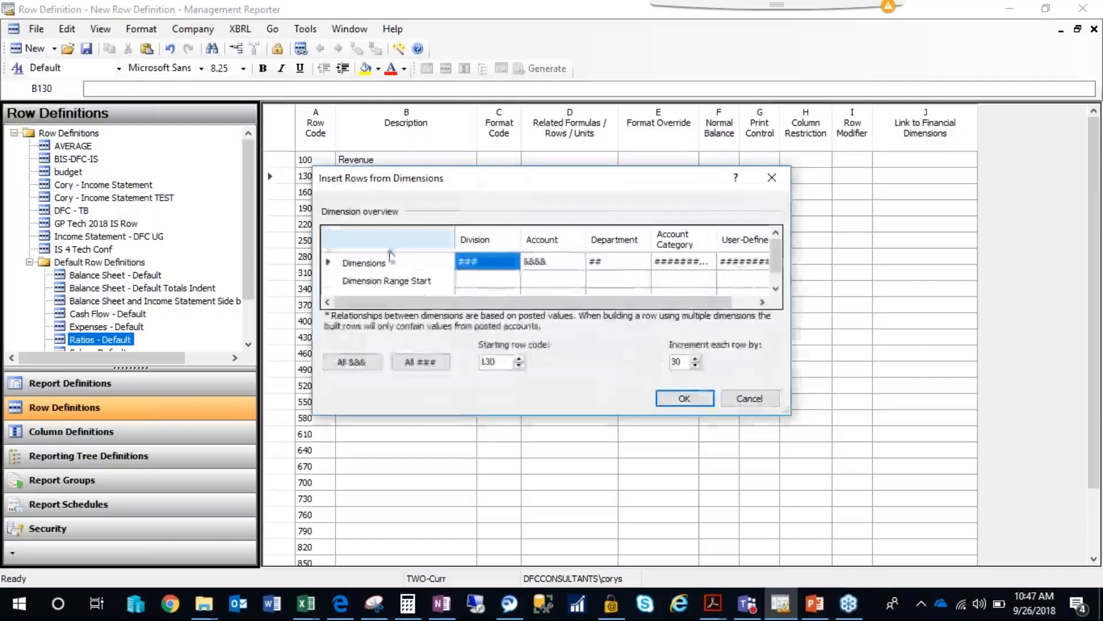
left_click(551, 270)
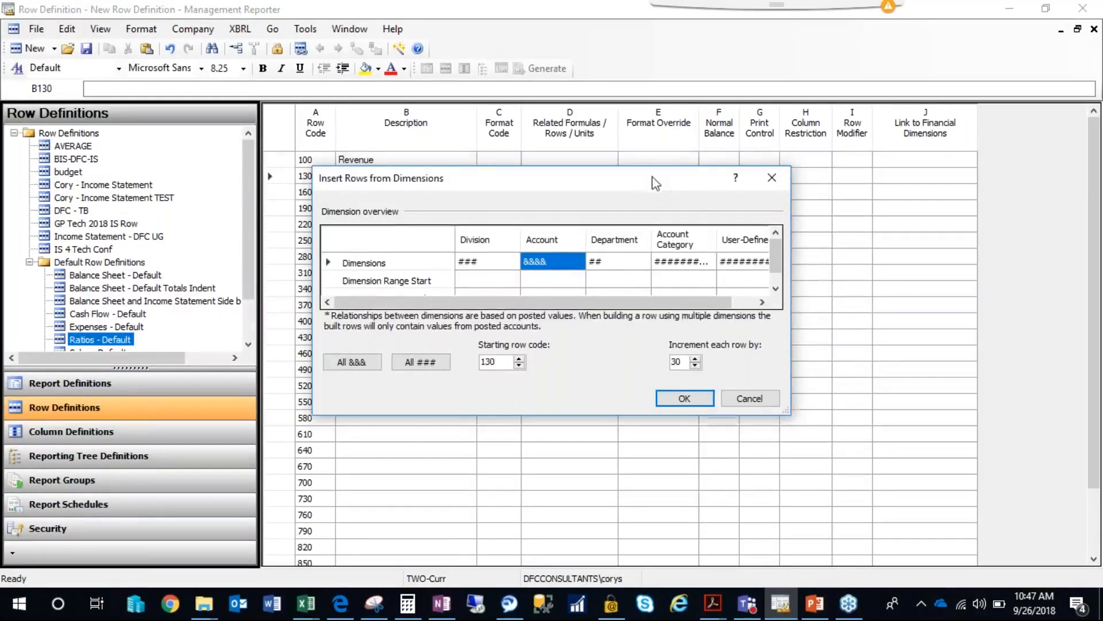
left_click_drag(657, 184, 654, 173)
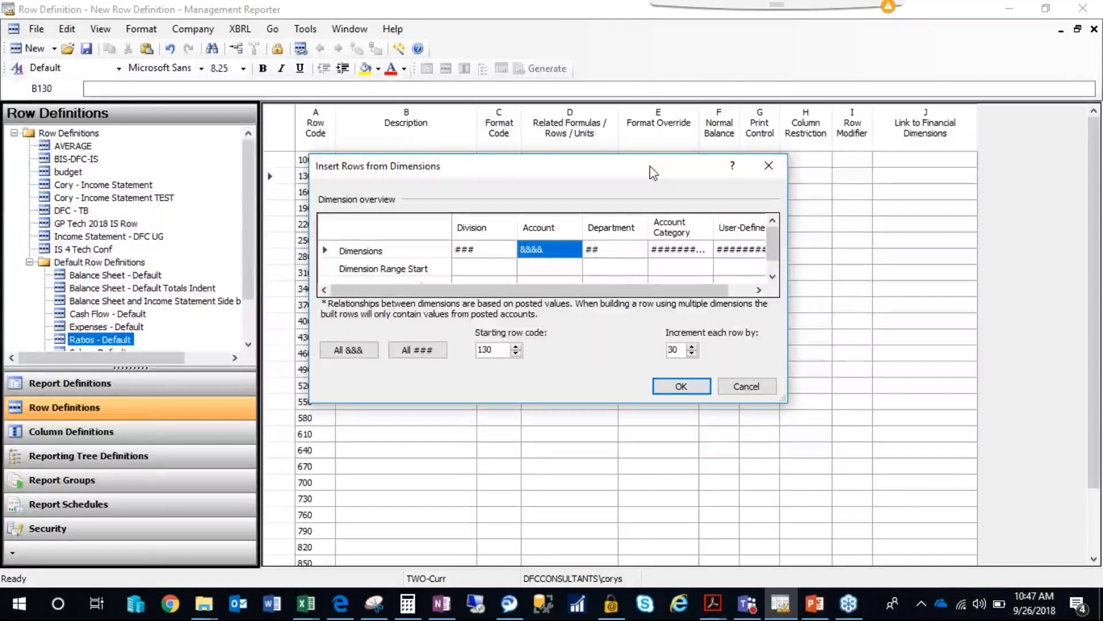
left_click(490, 253)
left_click(540, 253)
left_click(586, 249)
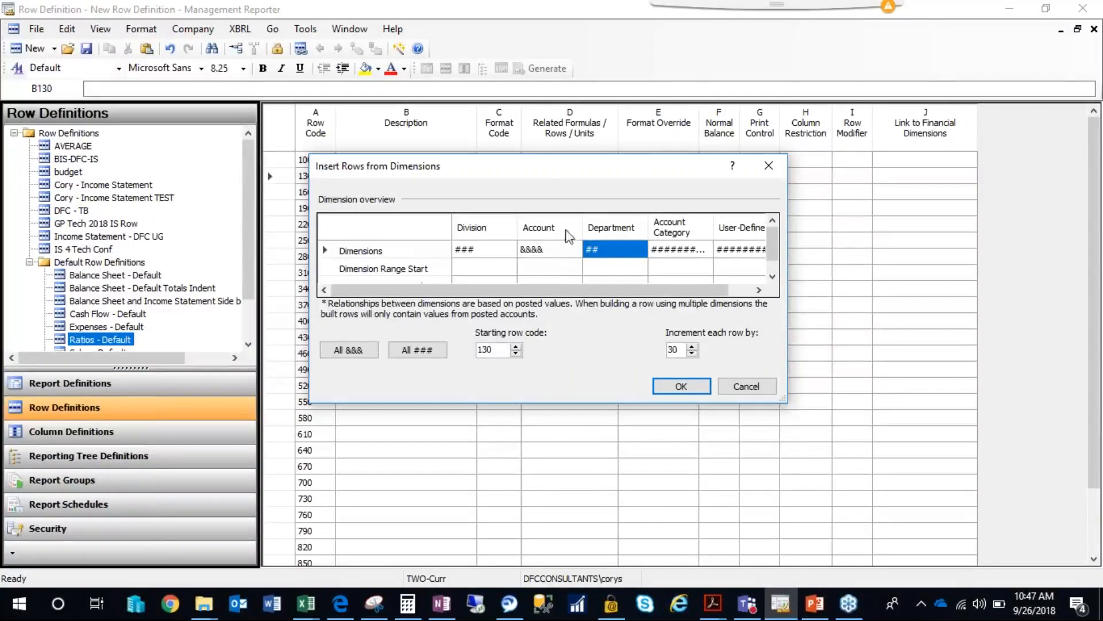
Set the Account dimension range to start at 4000 and end at 4999.
left_click(546, 269)
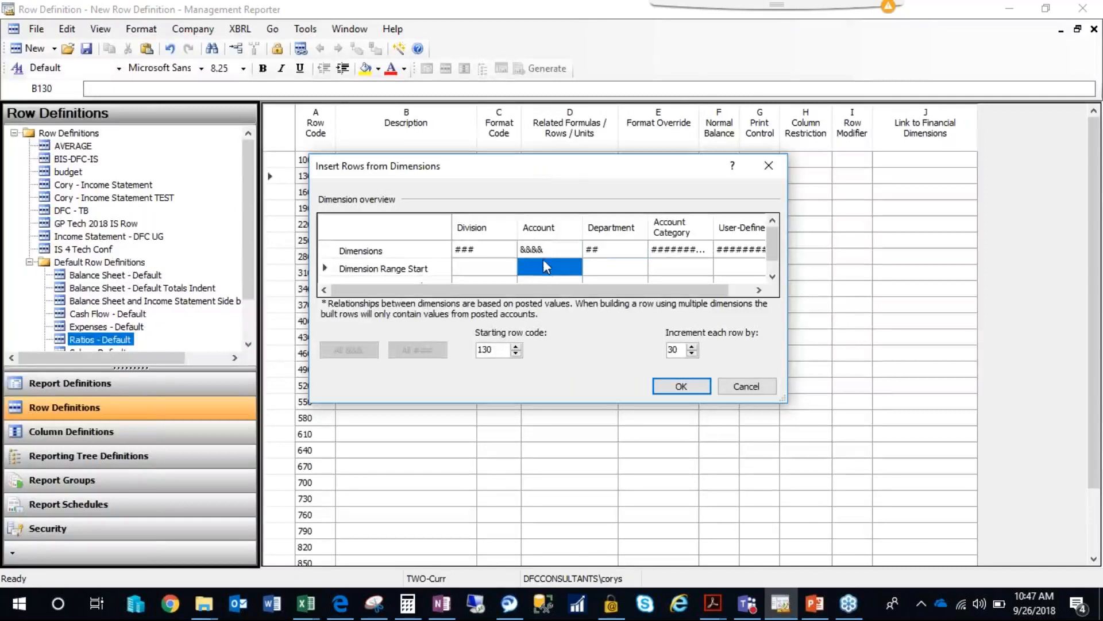
type("400")
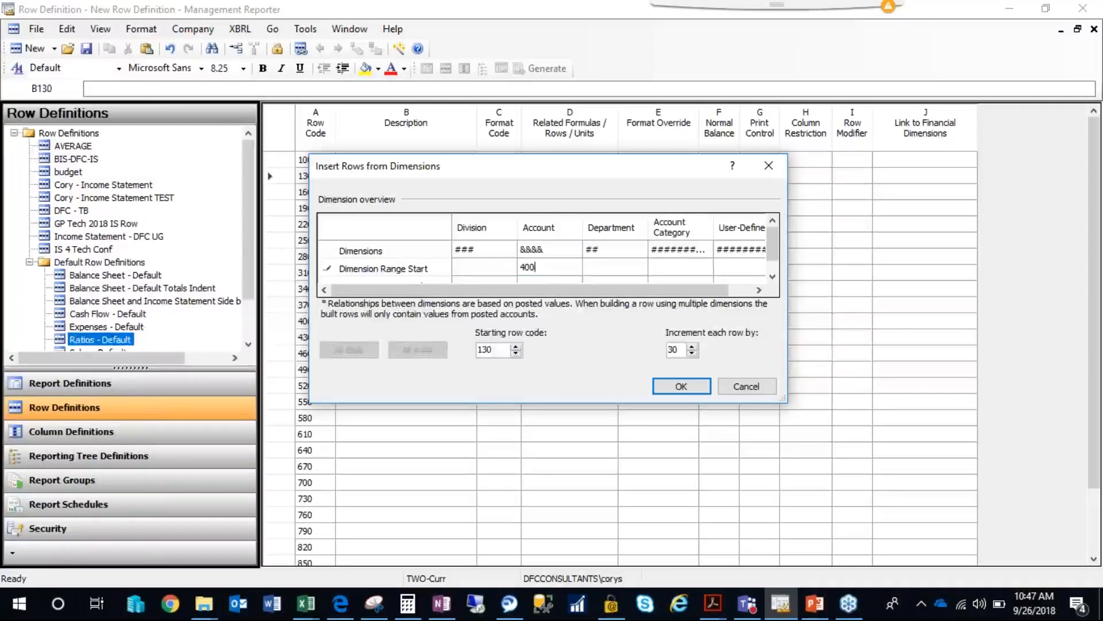
left_click(772, 276)
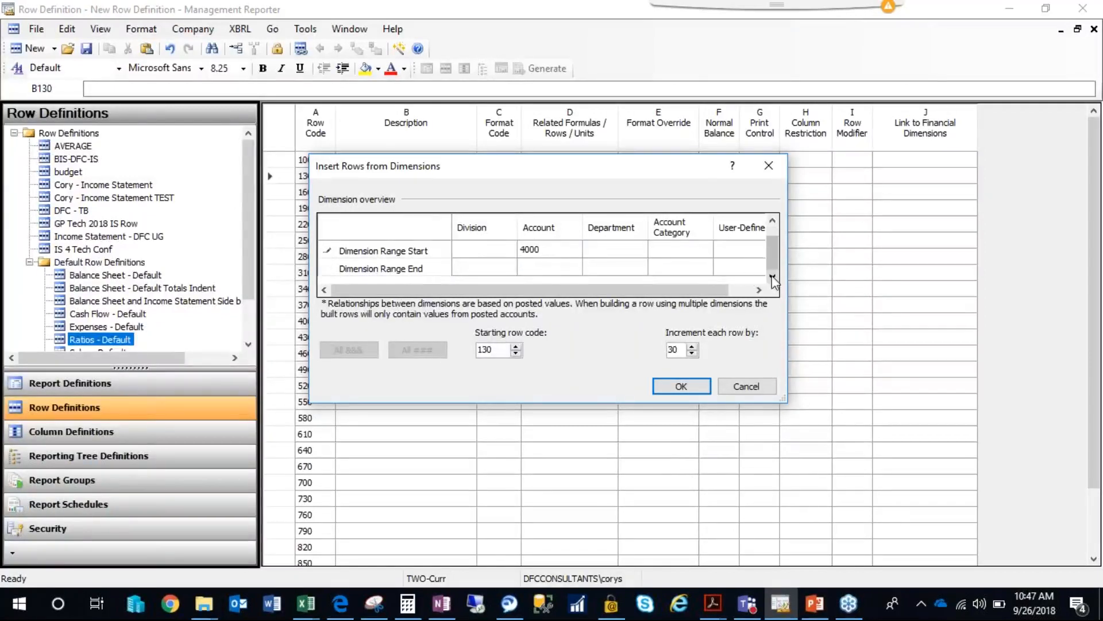
left_click(558, 266)
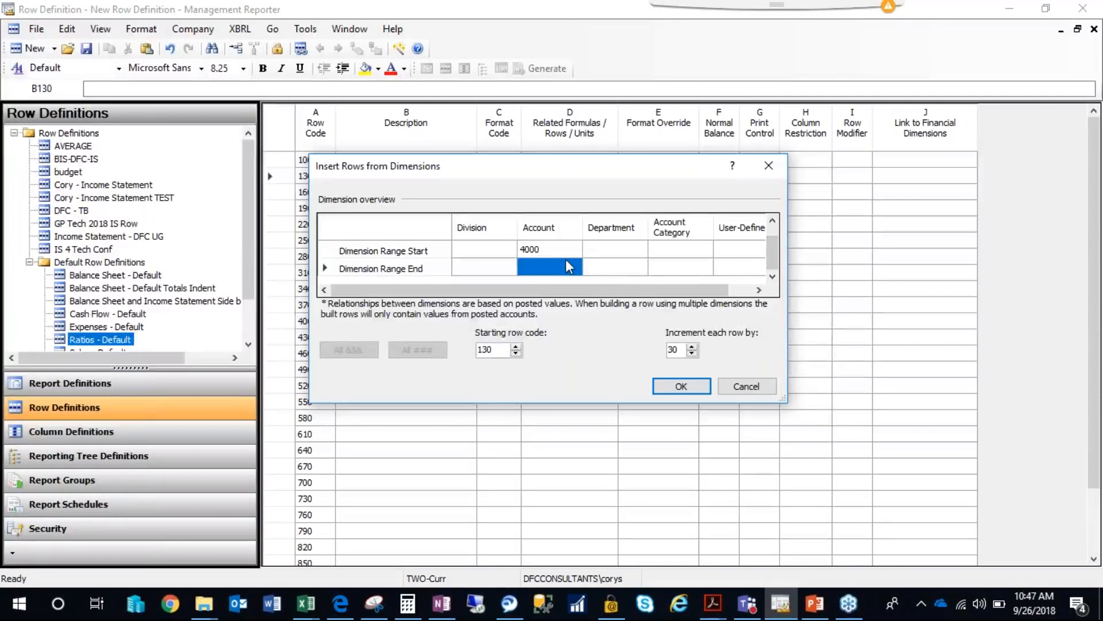
type("4999")
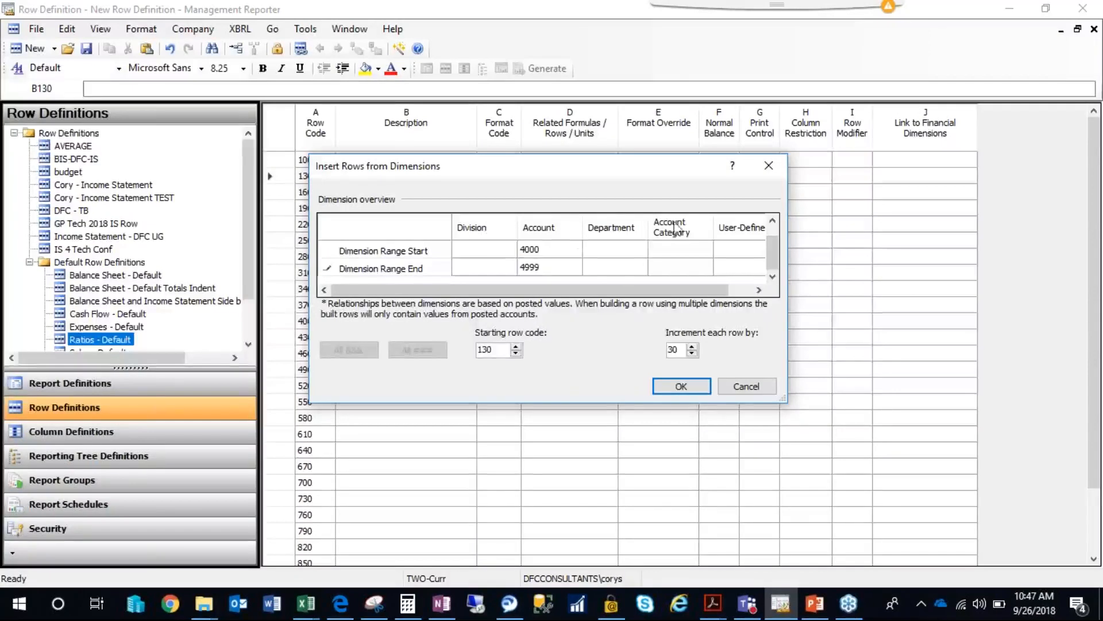
Try the & masks for the Division and Department dimensions, and restore both to # masks.
left_click_drag(608, 175, 597, 158)
left_click_drag(761, 236, 761, 224)
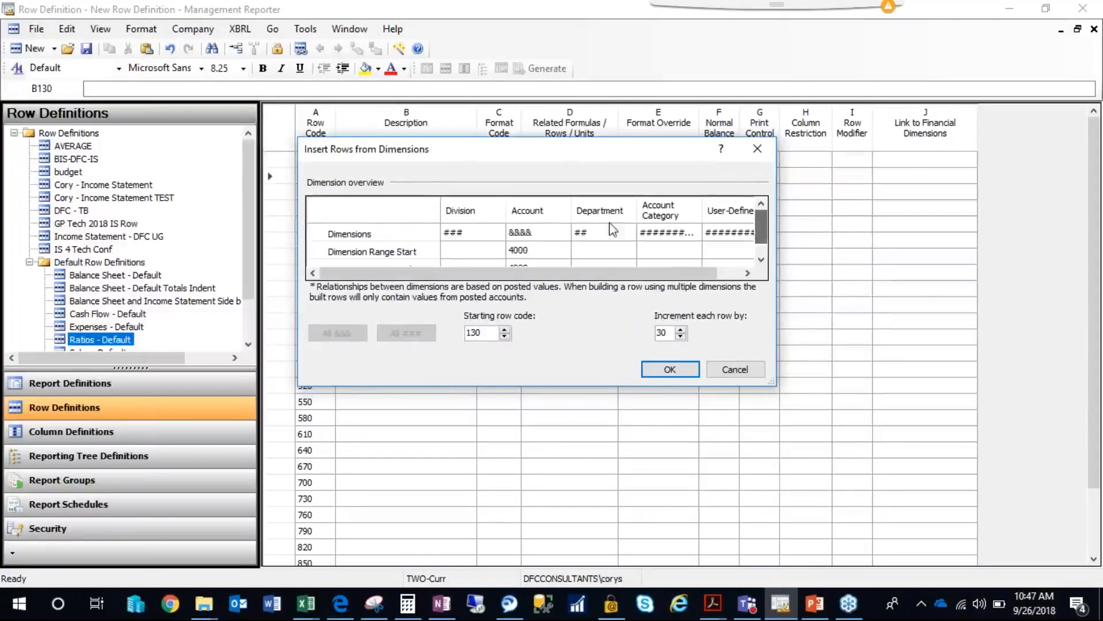
left_click(489, 241)
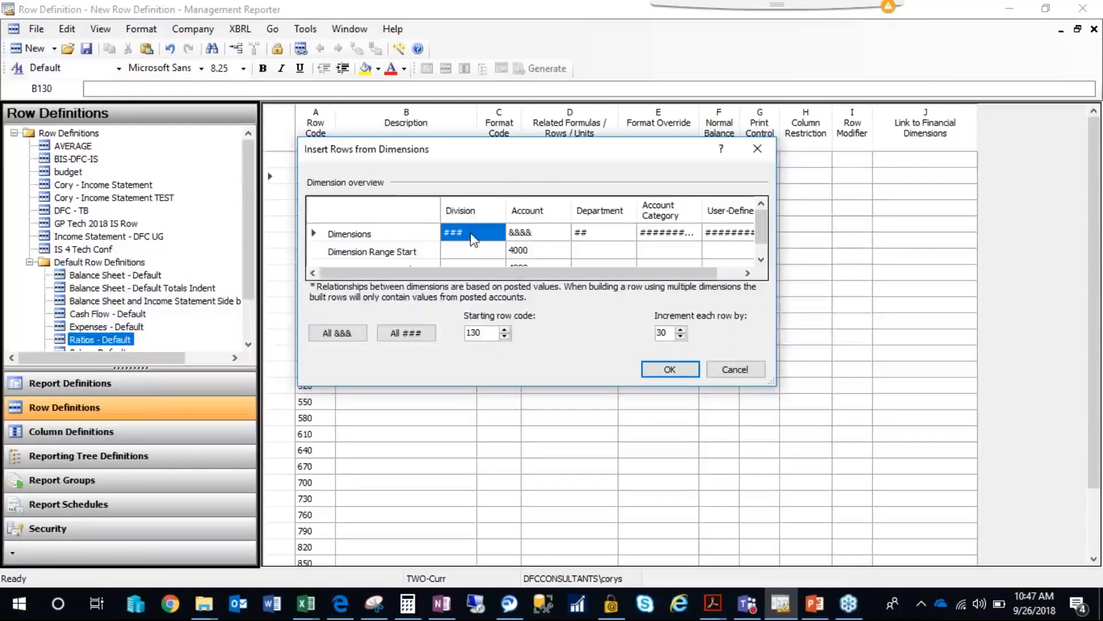
left_click(531, 240)
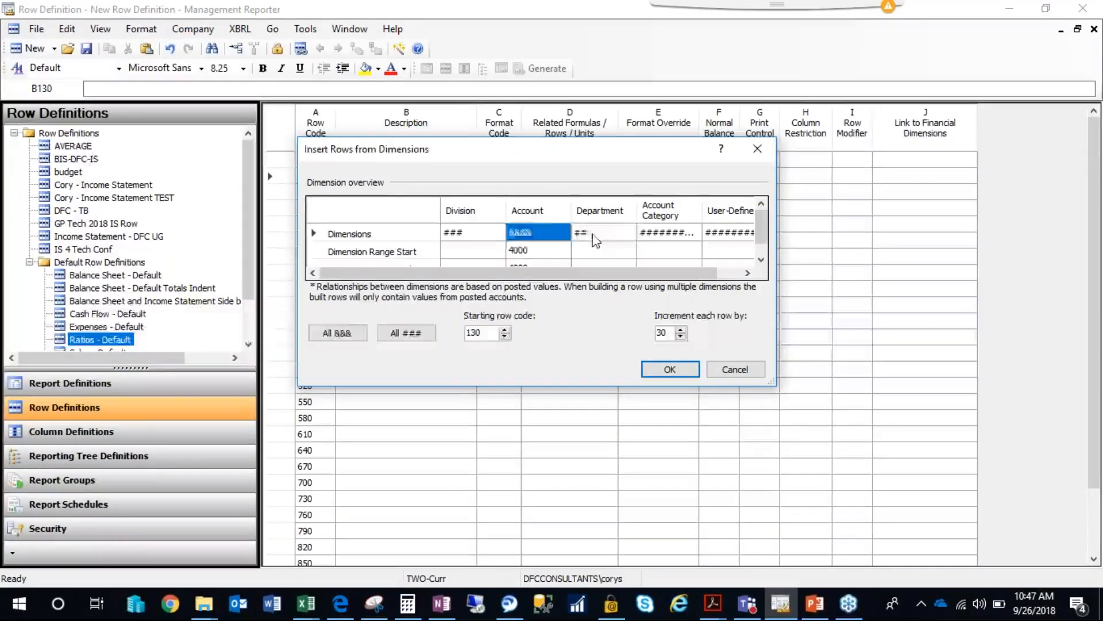
left_click(595, 240)
left_click(532, 233)
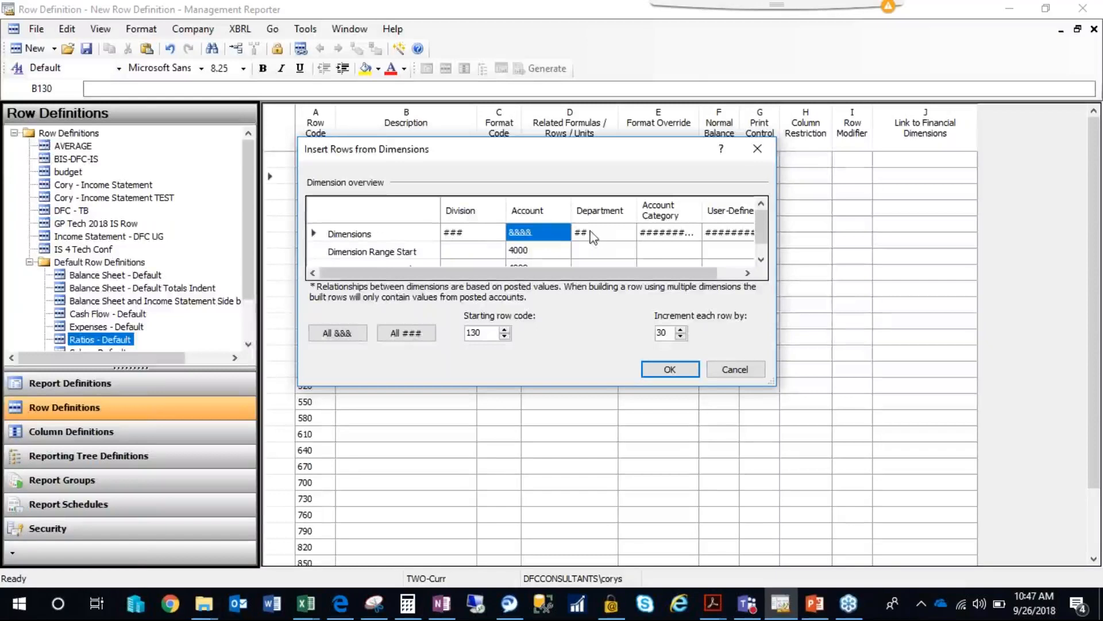
left_click(485, 234)
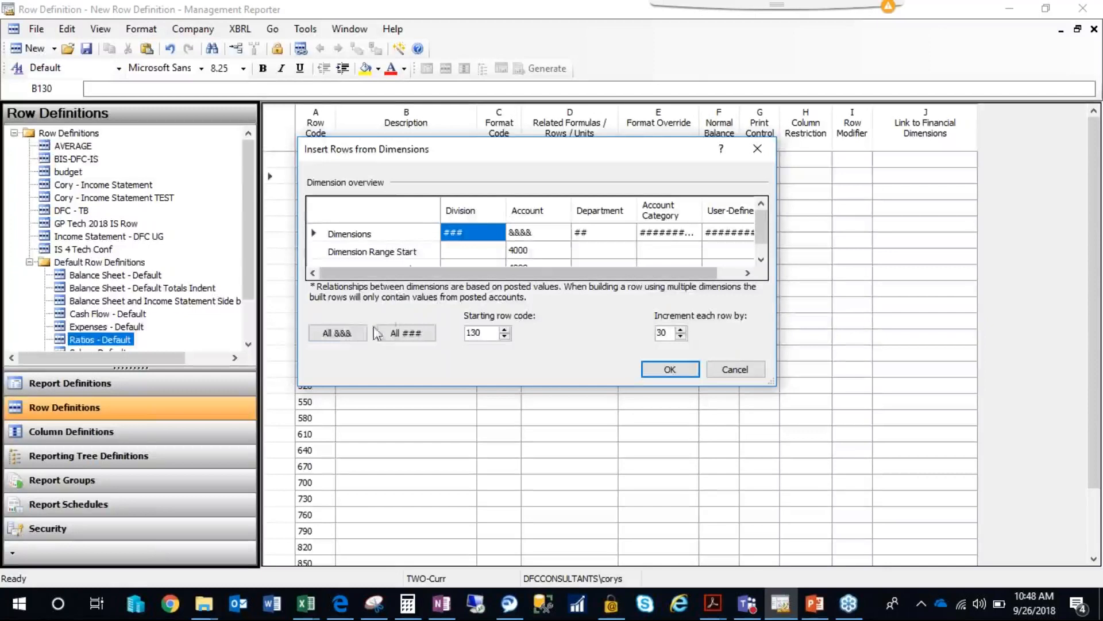
left_click(350, 338)
left_click(331, 339)
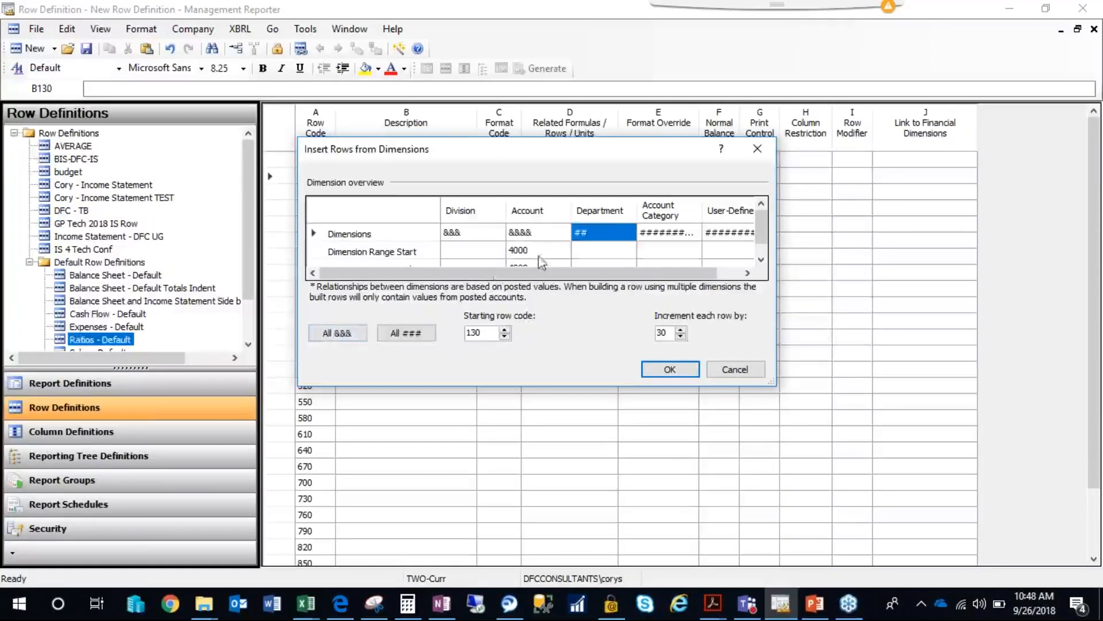
left_click(312, 338)
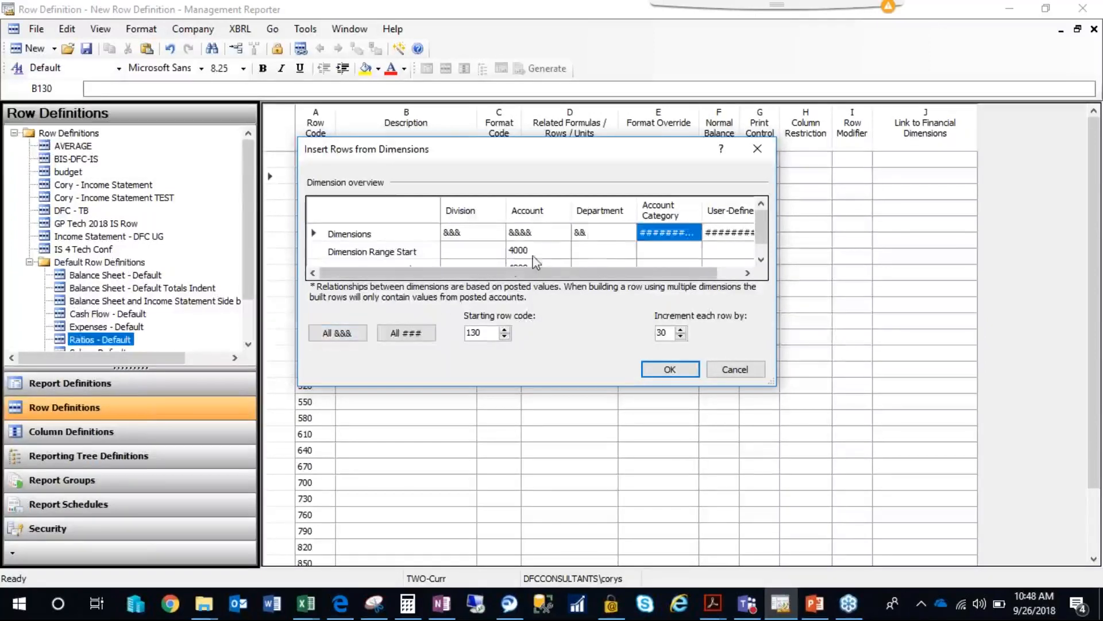
left_click(485, 241)
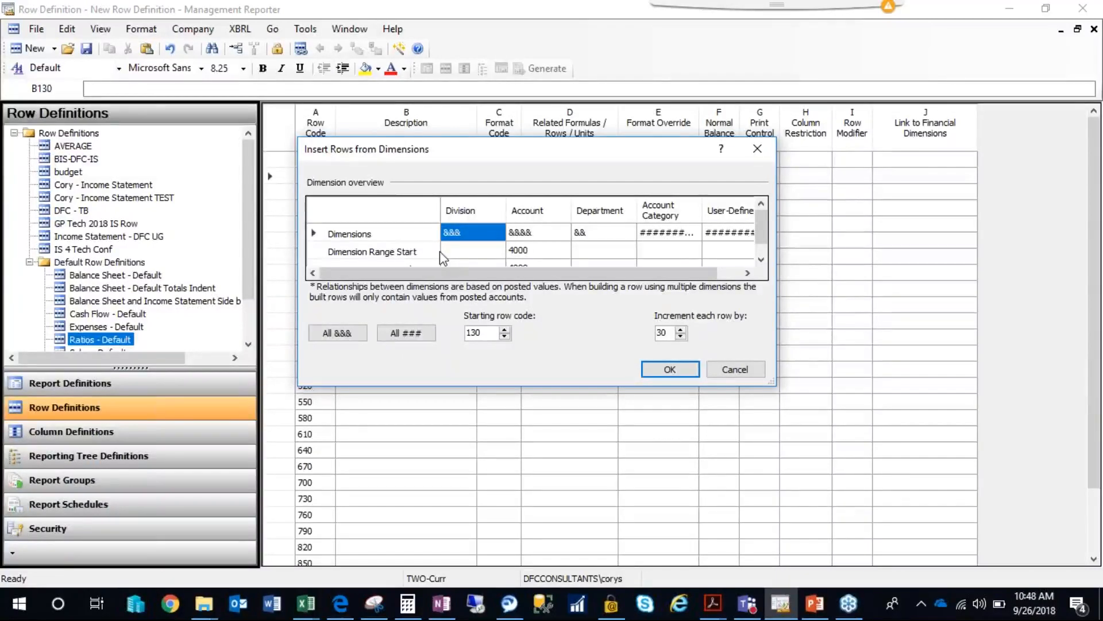
left_click(407, 333)
left_click(584, 233)
left_click(406, 333)
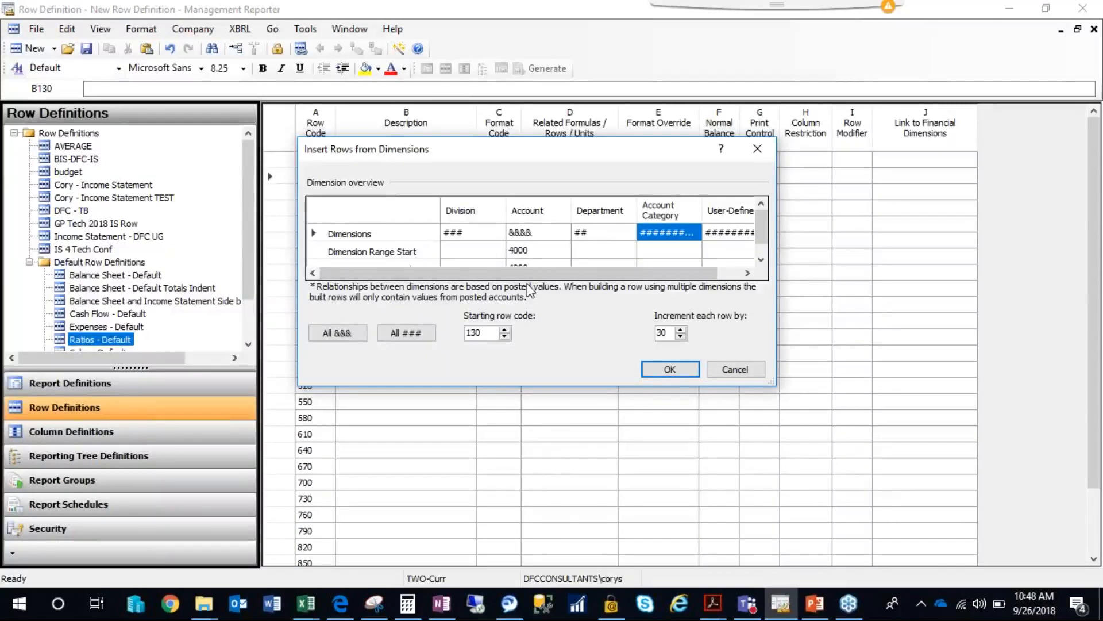
Insert the rows for the specified account range and review the generated rows through to the end of the list.
left_click(669, 370)
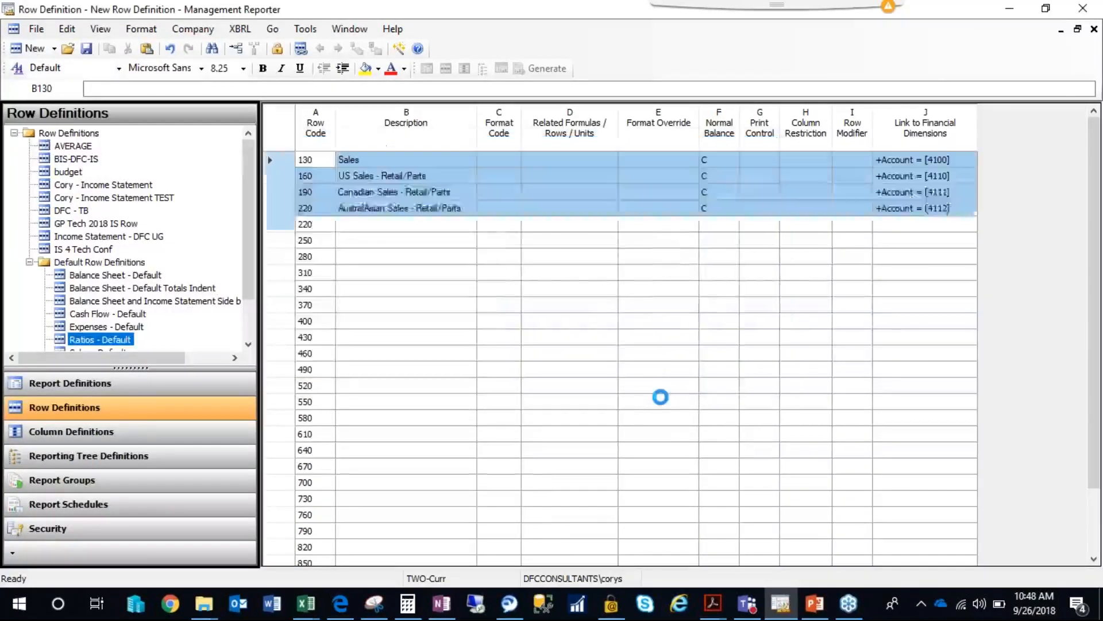
left_click(384, 160)
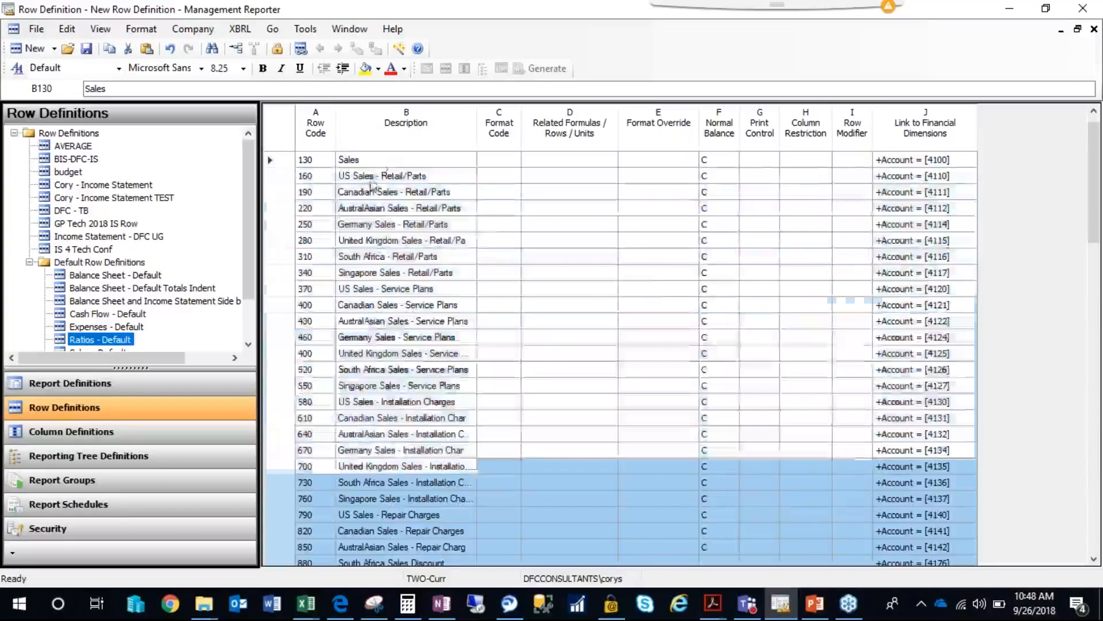
scroll(1092, 268, "down", 1)
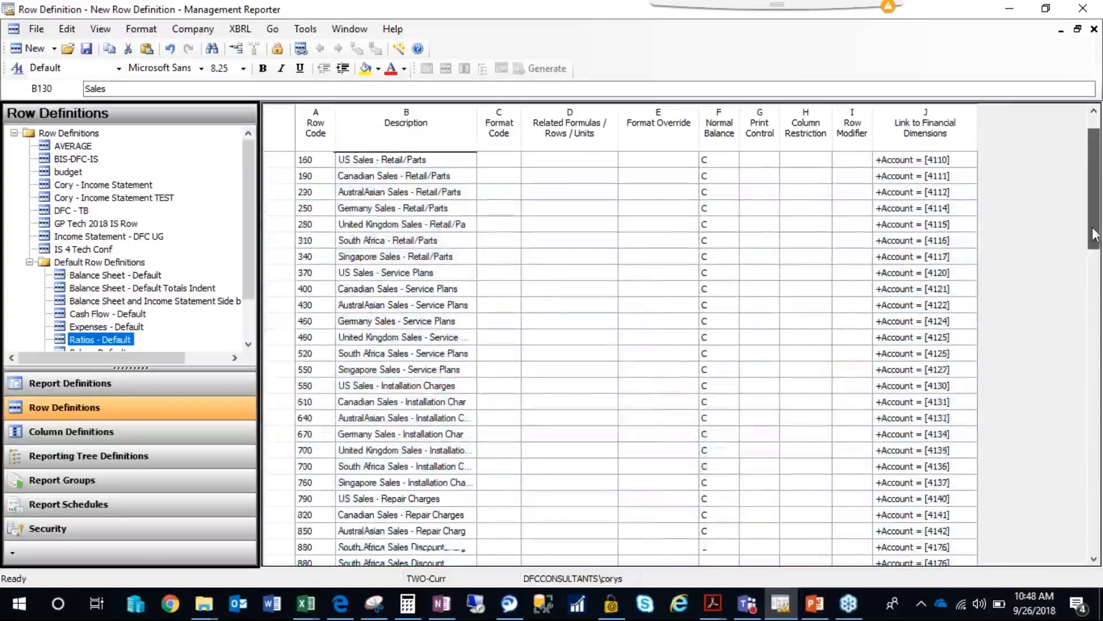
scroll(1092, 269, "down", 8)
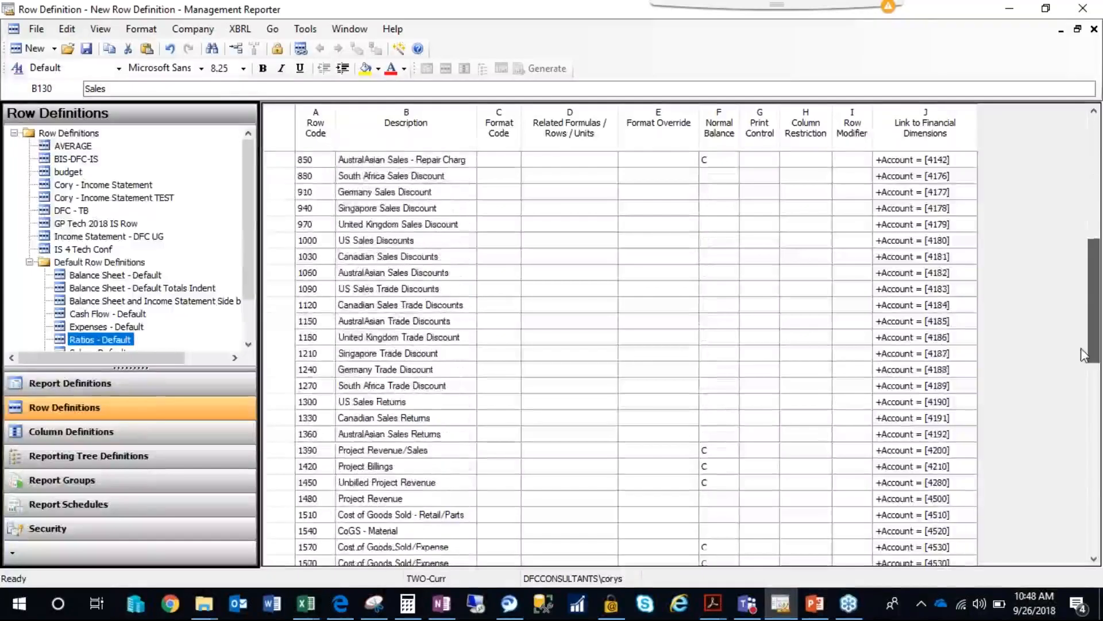
scroll(1084, 355, "down", 9)
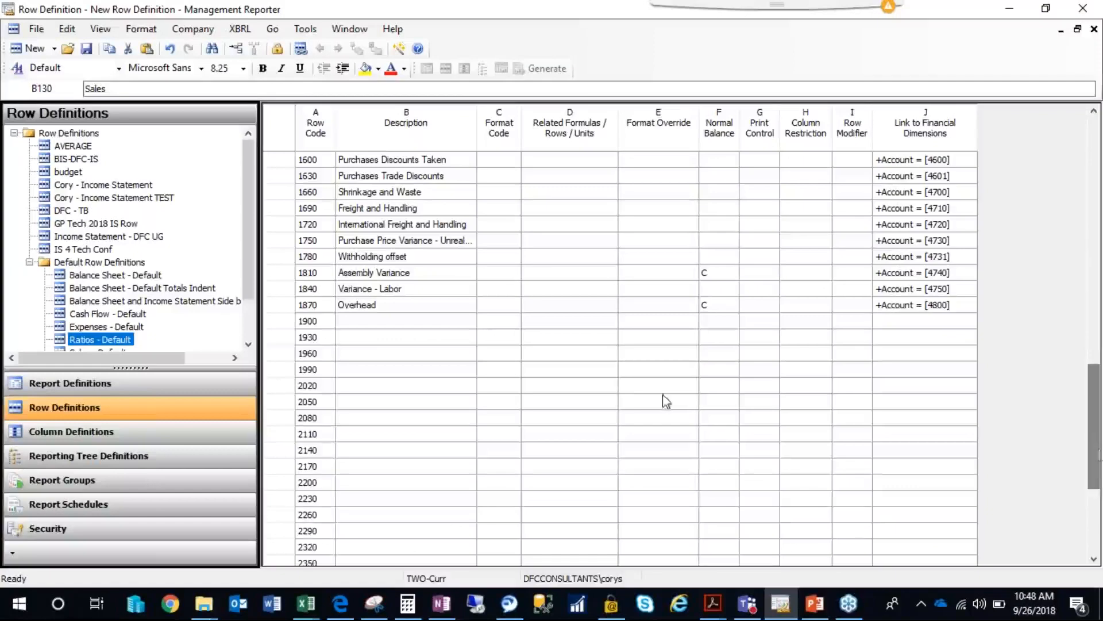
Set the format code of row 1900, below the Overhead row, to --- (Underscore amounts).
left_click(447, 325)
left_click(504, 324)
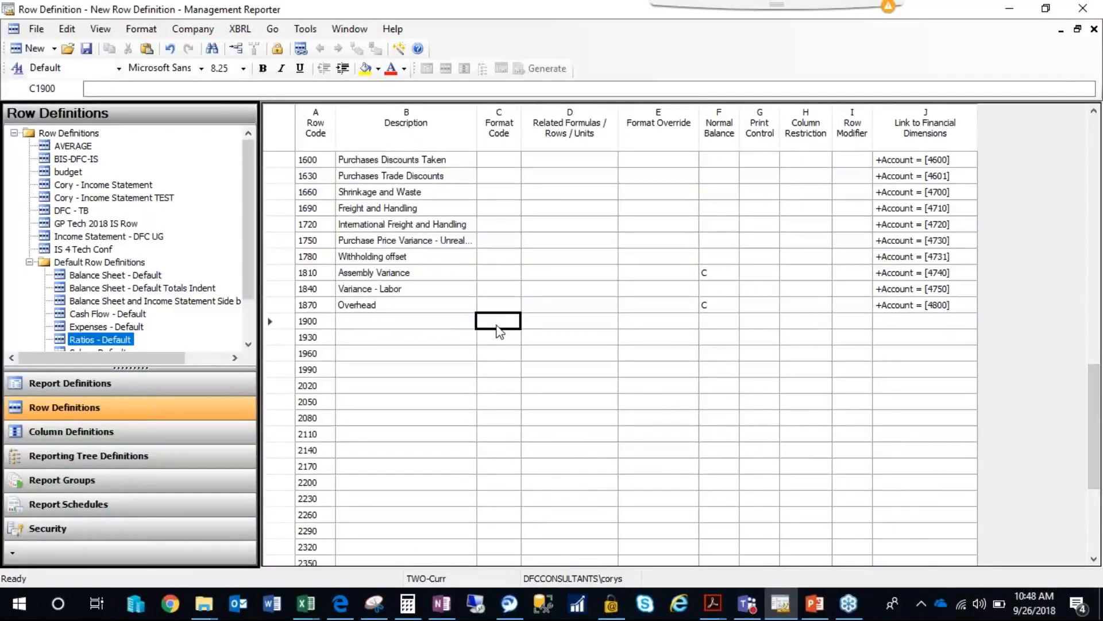
left_click(506, 324)
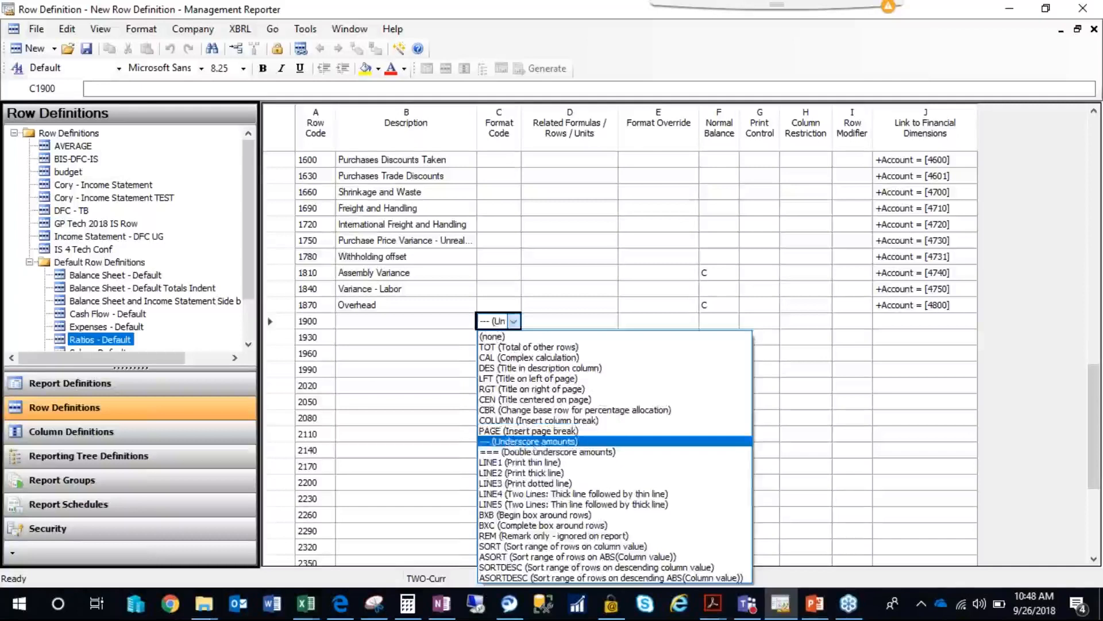
left_click(529, 441)
Describe row 1930 as Total Revenue and give it the format code TOT.
left_click(458, 343)
type("Total Reveu")
key("BackSpace")
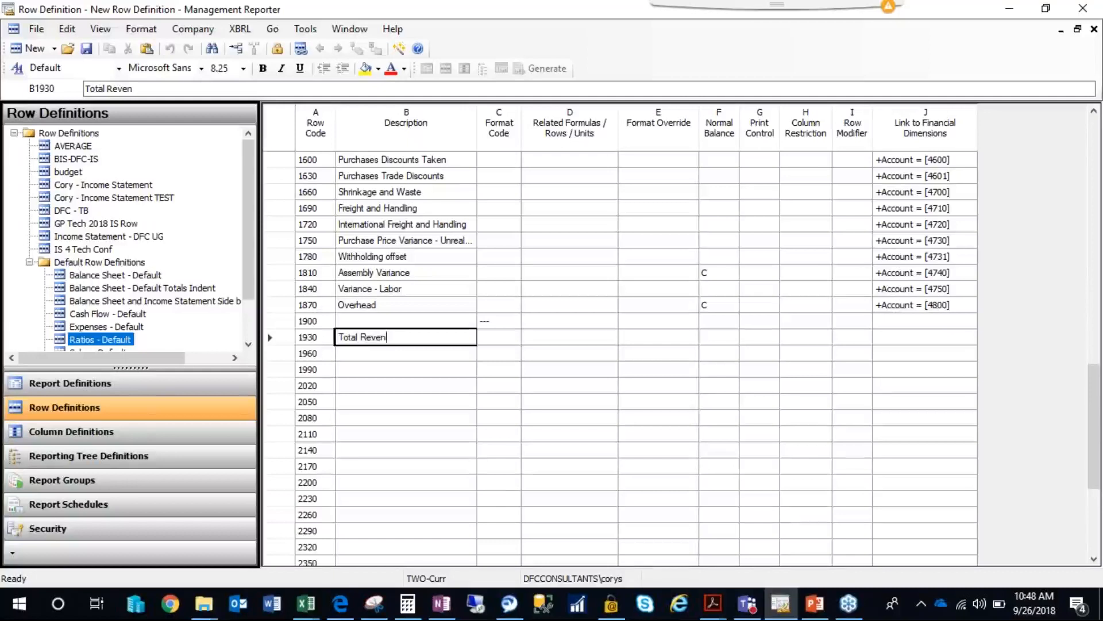
type("nue")
key("Tab")
type("TOT")
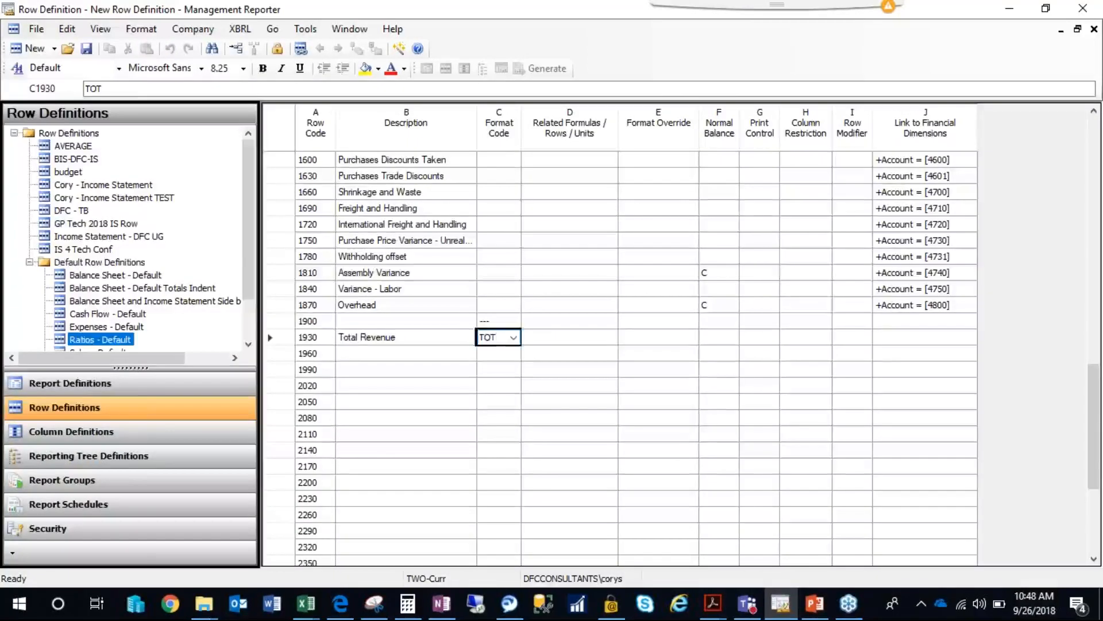
left_click(521, 341)
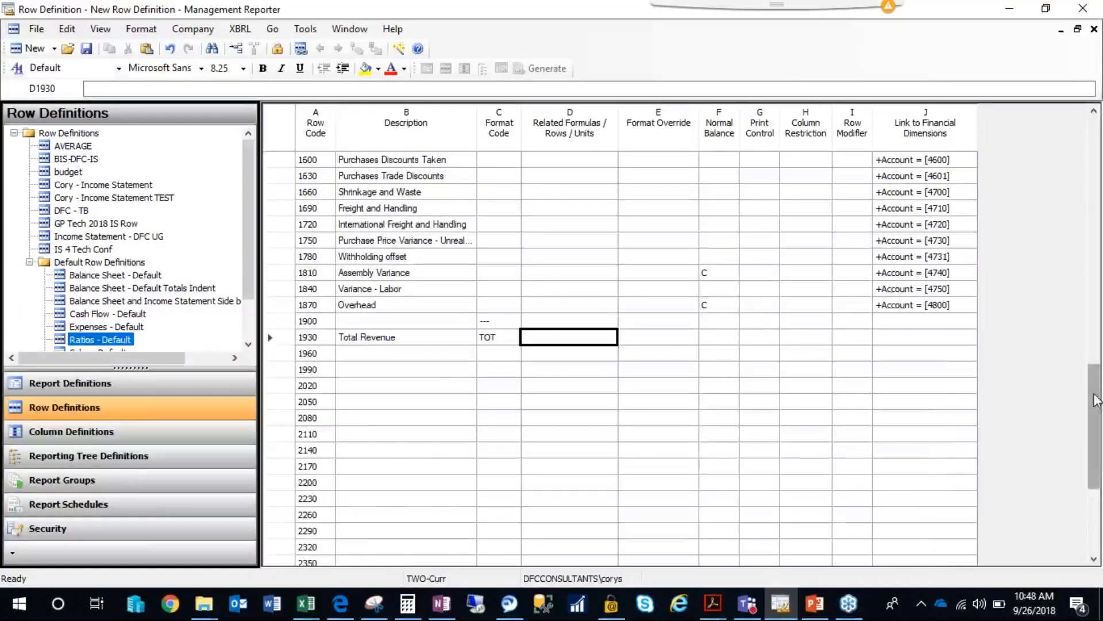
Examine the row codes of the Revenue and Sales rows at the start of the row definition.
scroll(609, 239, "up", 17)
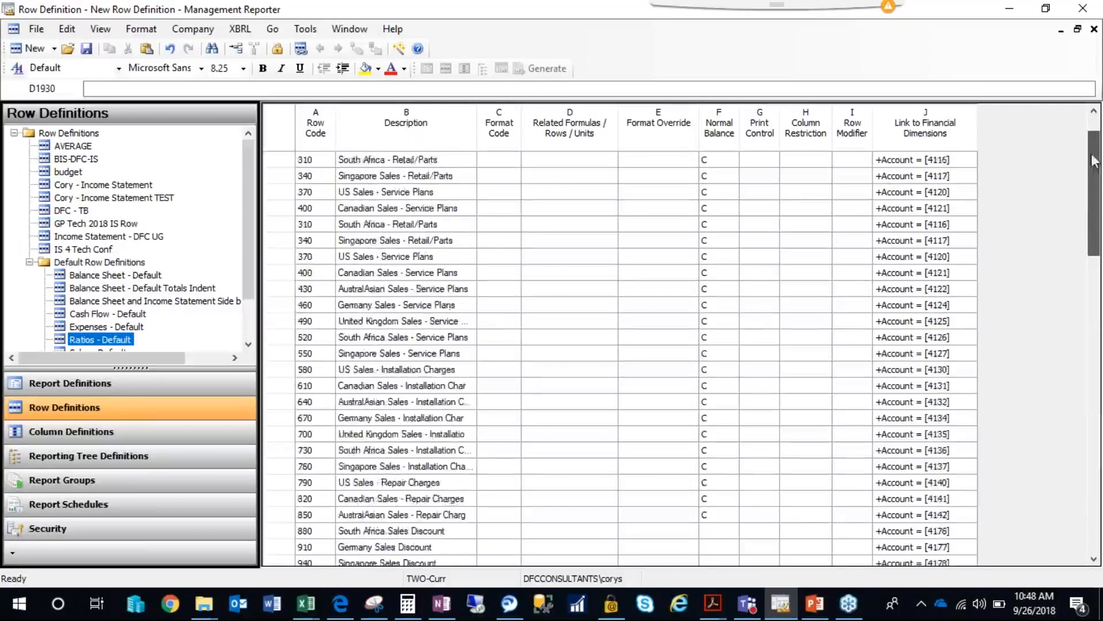
left_click(368, 175)
left_click(318, 162)
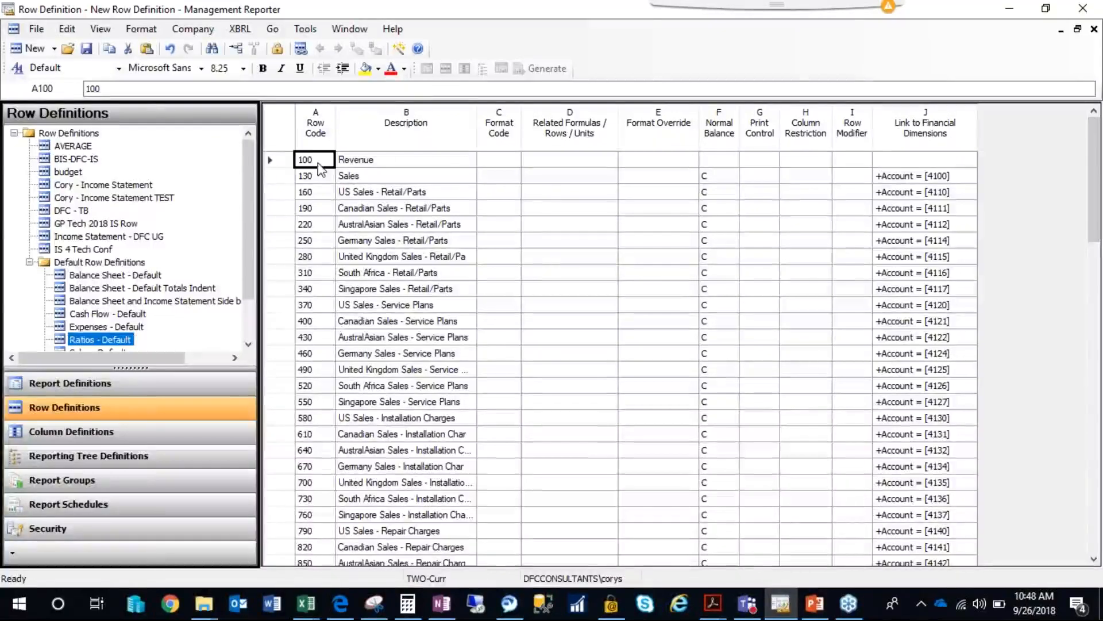
left_click(352, 176)
left_click(328, 166)
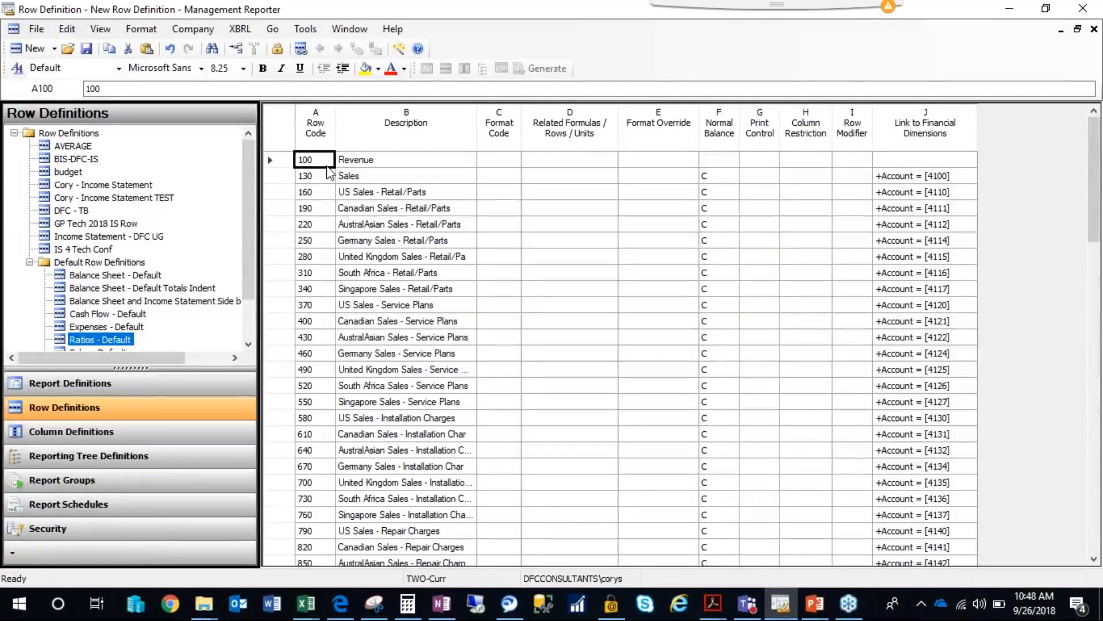
left_click(351, 175)
left_click(356, 163)
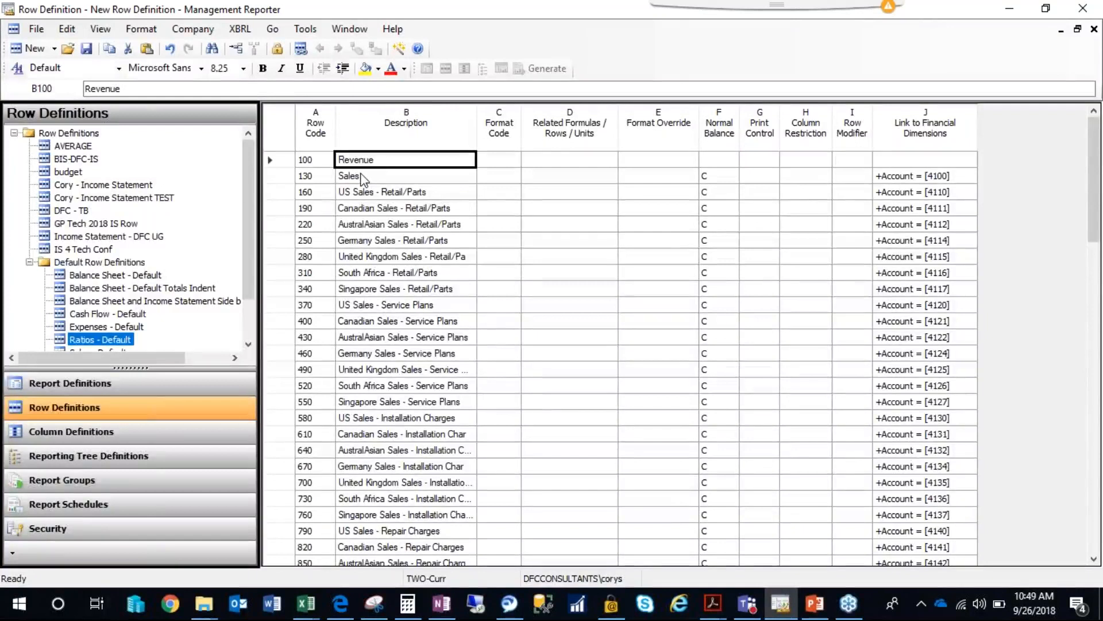
left_click(360, 182)
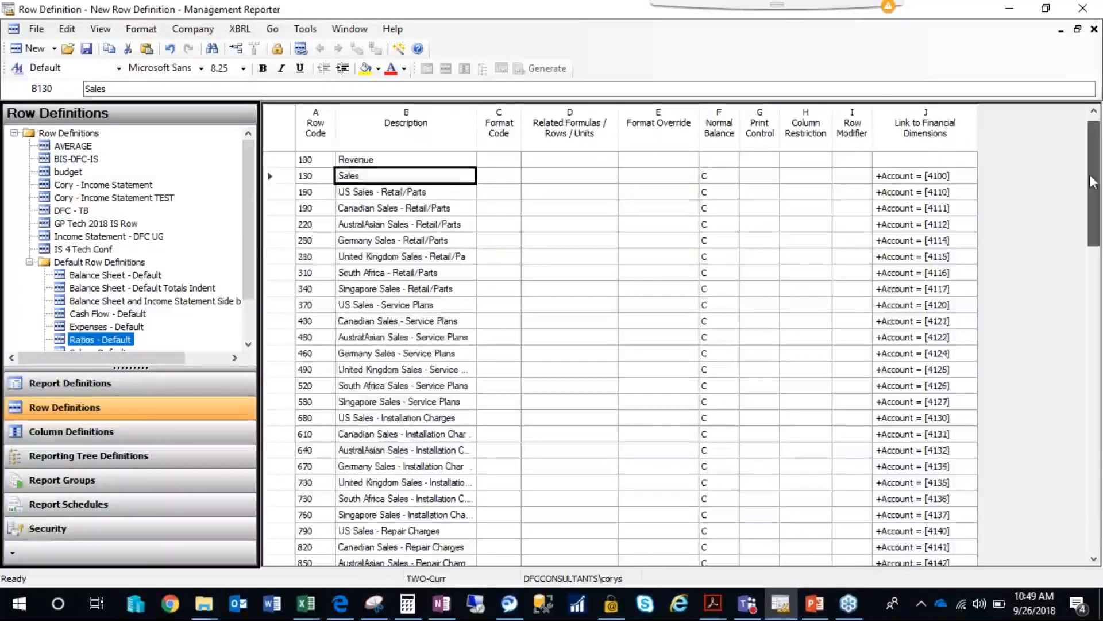
Set the related rows of the Total Revenue row to the range 100:1900.
left_click_drag(1092, 182, 1092, 452)
left_click(492, 242)
left_click(524, 263)
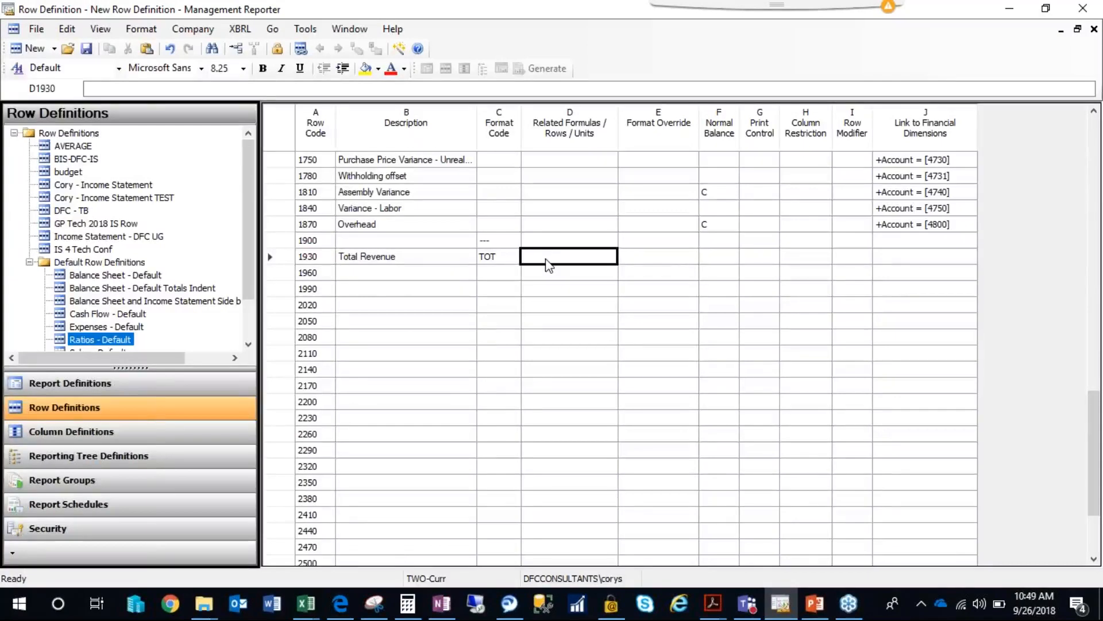
type("100:")
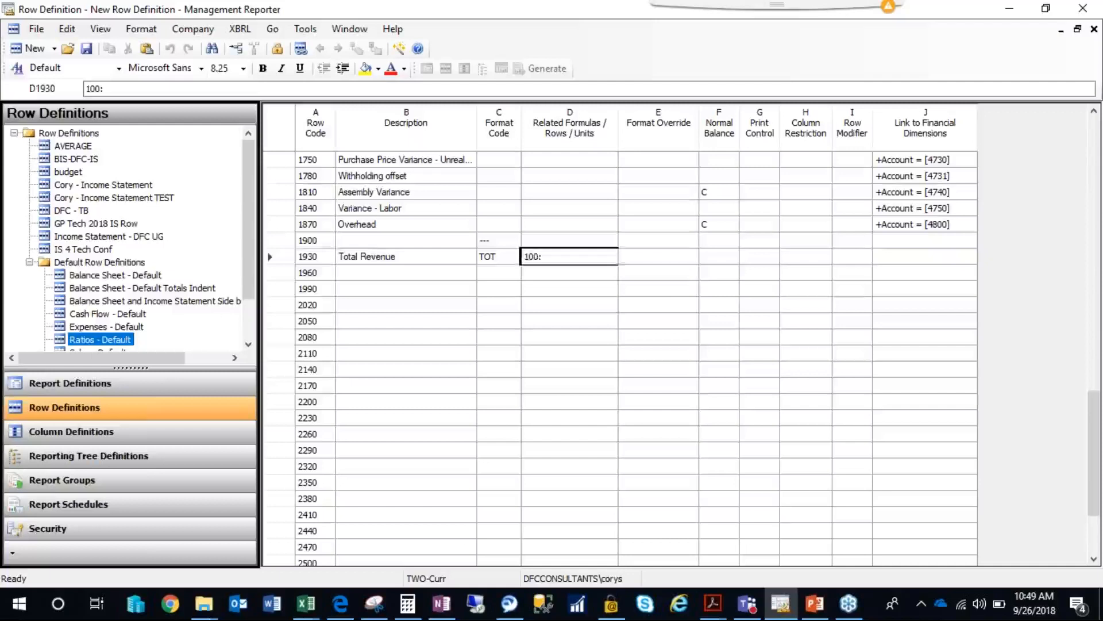
left_click(320, 244)
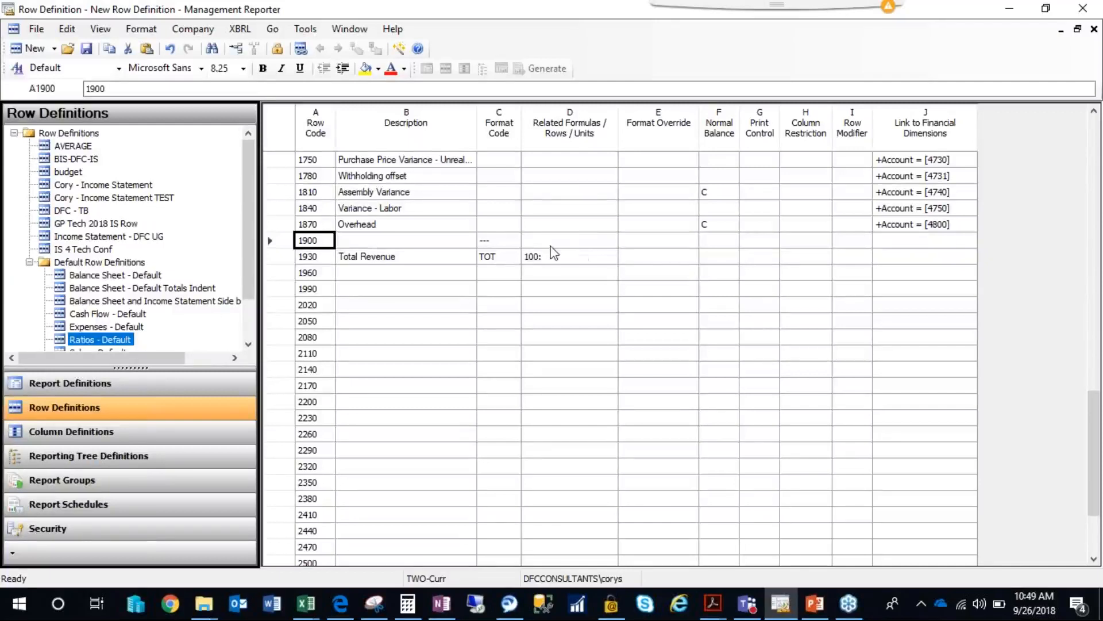
double_click(577, 258)
type("1900")
key("Up")
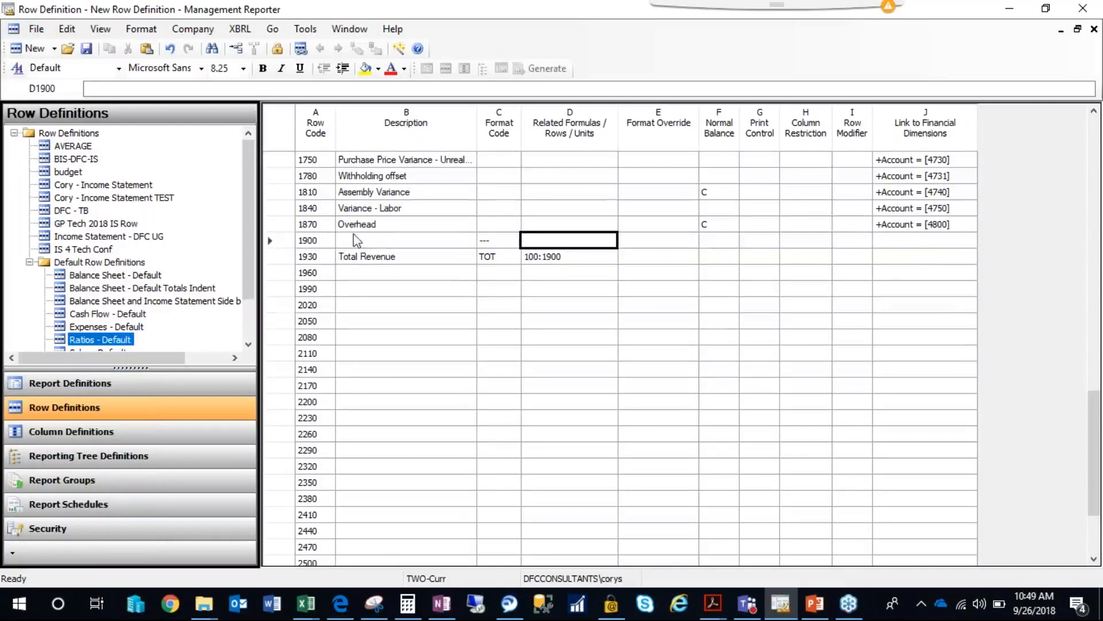
Examine the Insert Row command for row 1900, then return to the Total Revenue row's formula.
left_click(292, 239)
right_click(286, 237)
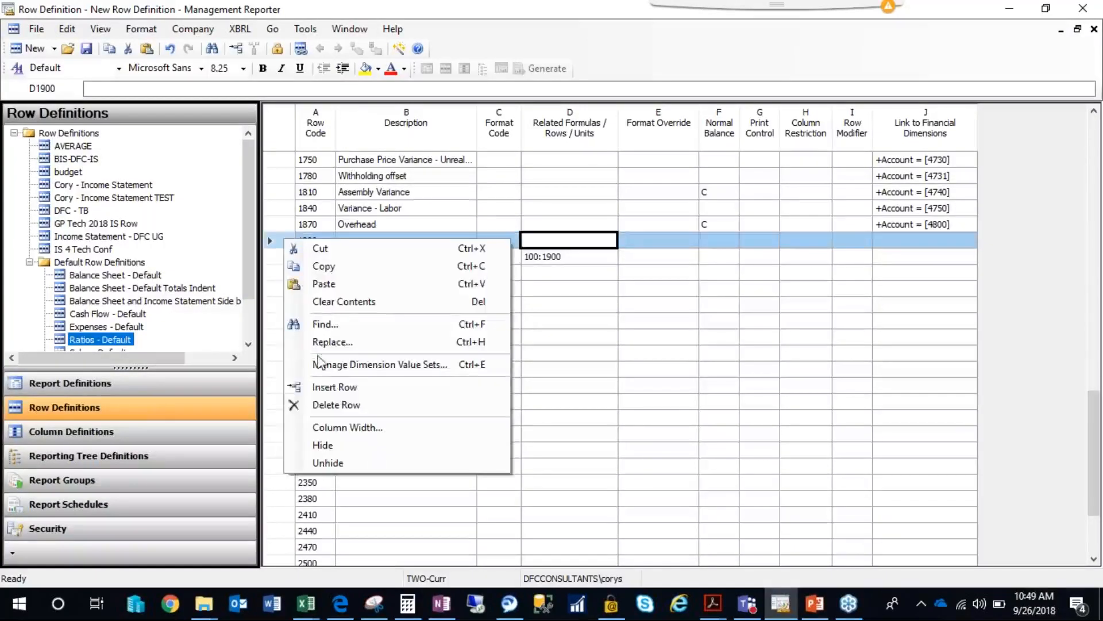
left_click(320, 388)
left_click(373, 223)
left_click(547, 259)
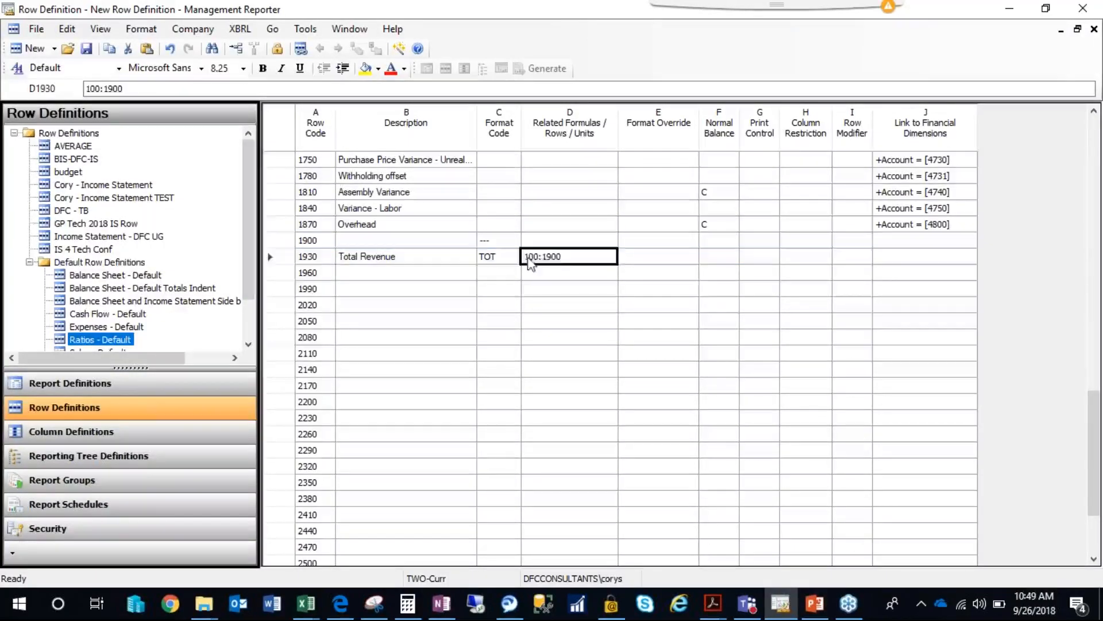
Set the format code of row 1960, below Total Revenue, to --- (Underscore amounts).
left_click(460, 277)
left_click(500, 280)
double_click(497, 275)
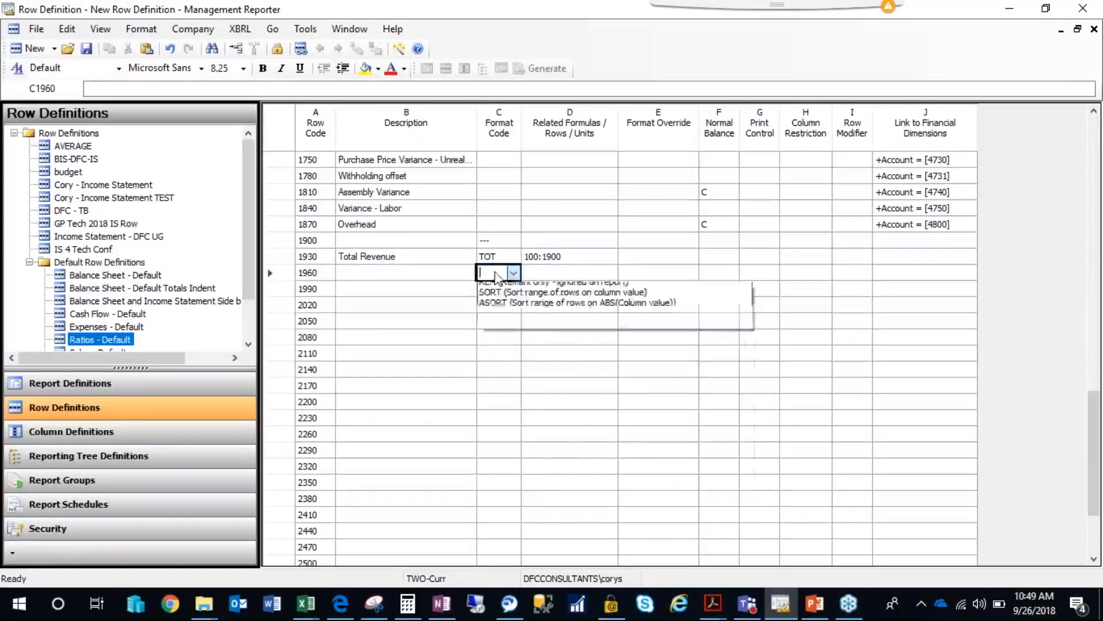
left_click(499, 404)
Set the format code of row 1990 to DES as a blank spacer row.
left_click(450, 291)
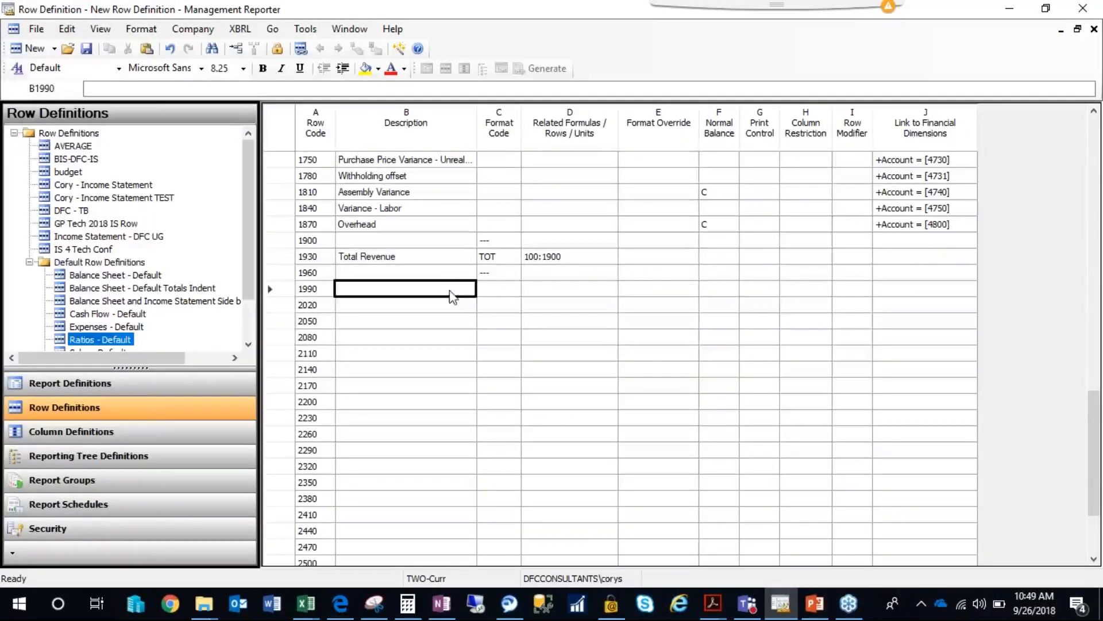
left_click(495, 290)
type("DES")
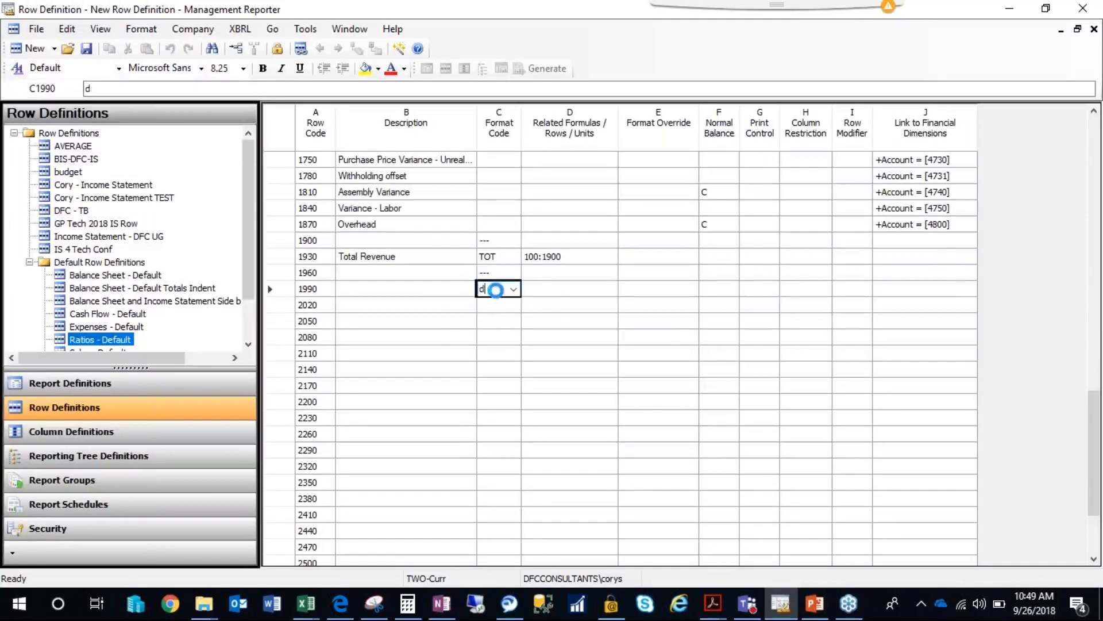
key("Tab")
left_click(461, 307)
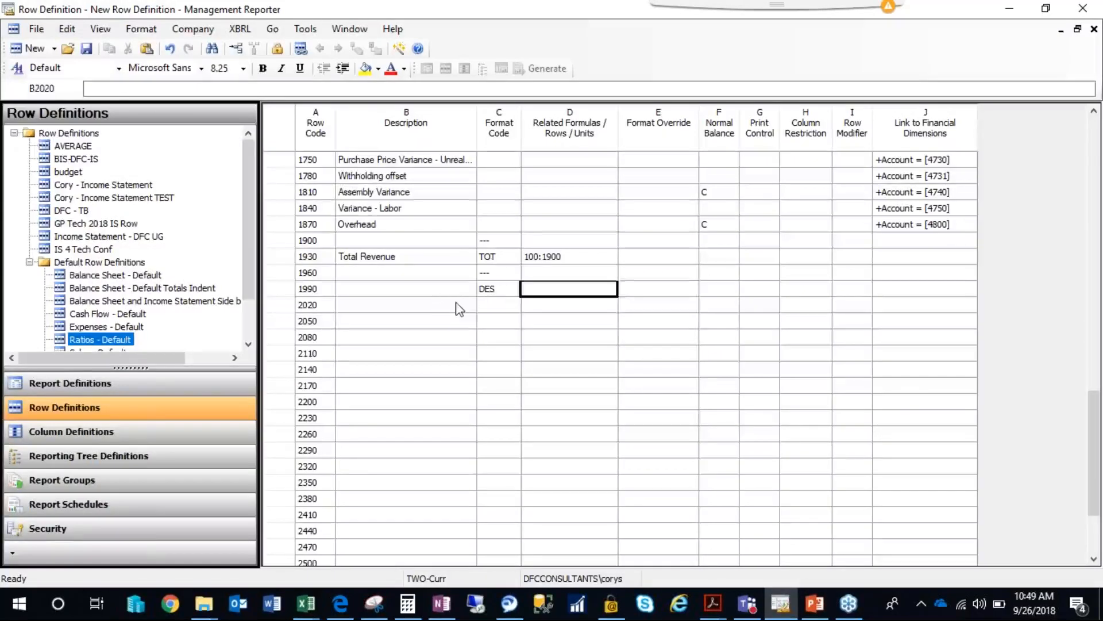
key("Tab")
left_click(458, 311)
left_click(485, 291)
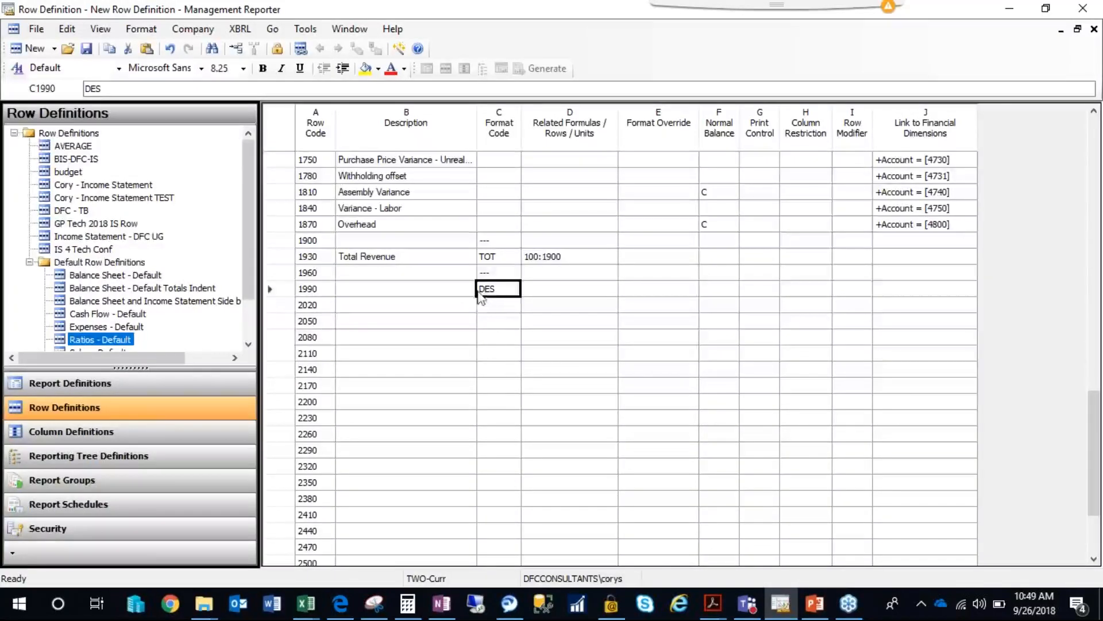
Enter Expenses as the description of row 2020.
left_click(471, 310)
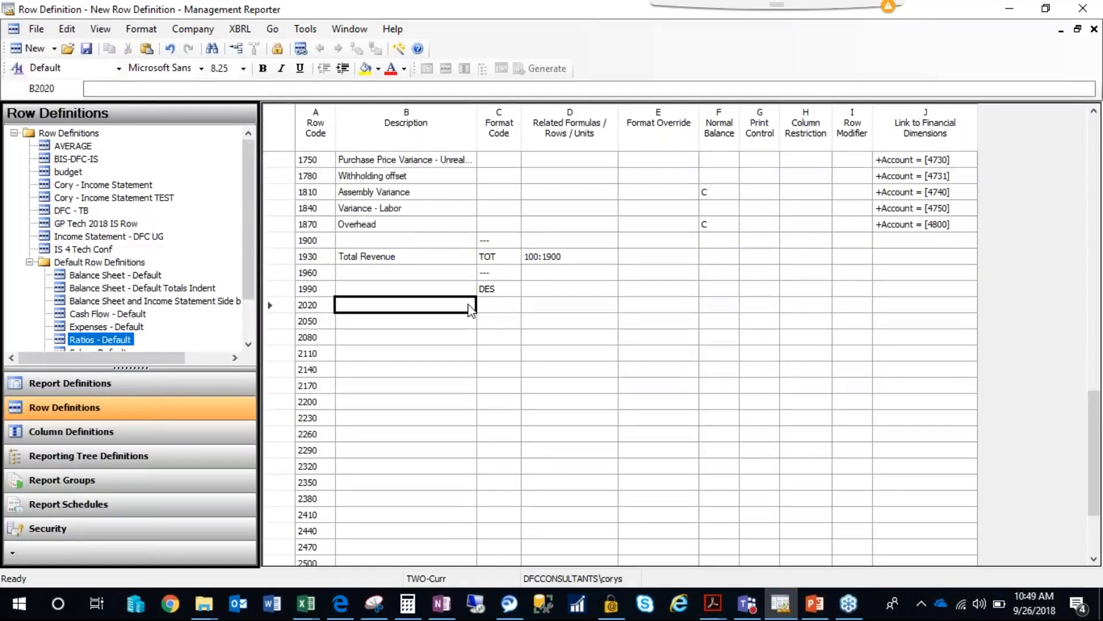
type("E")
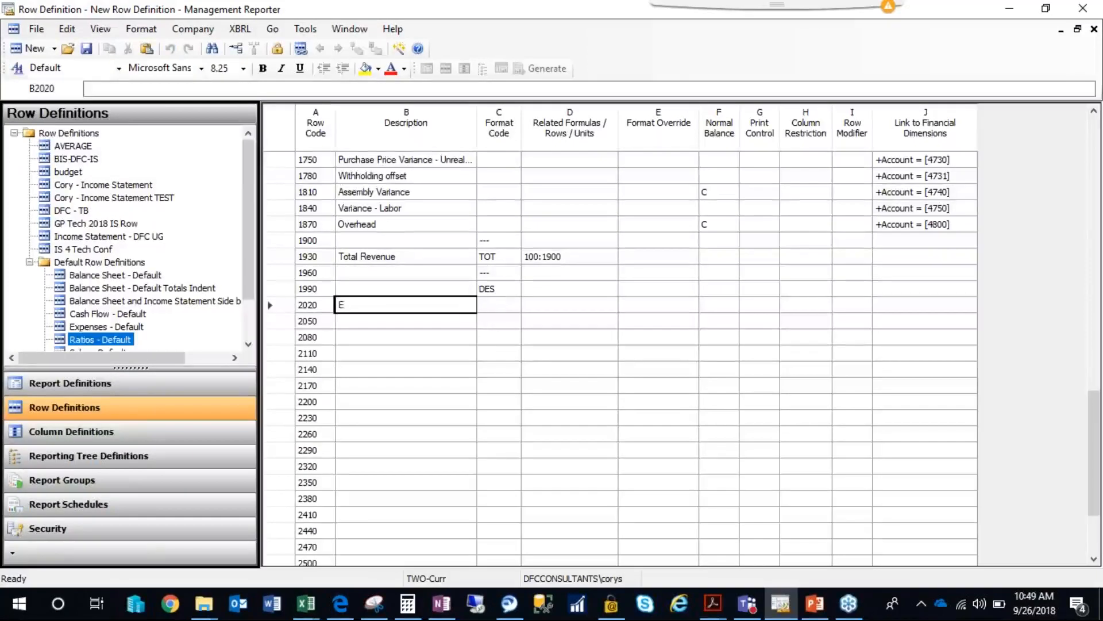
type("xpenses")
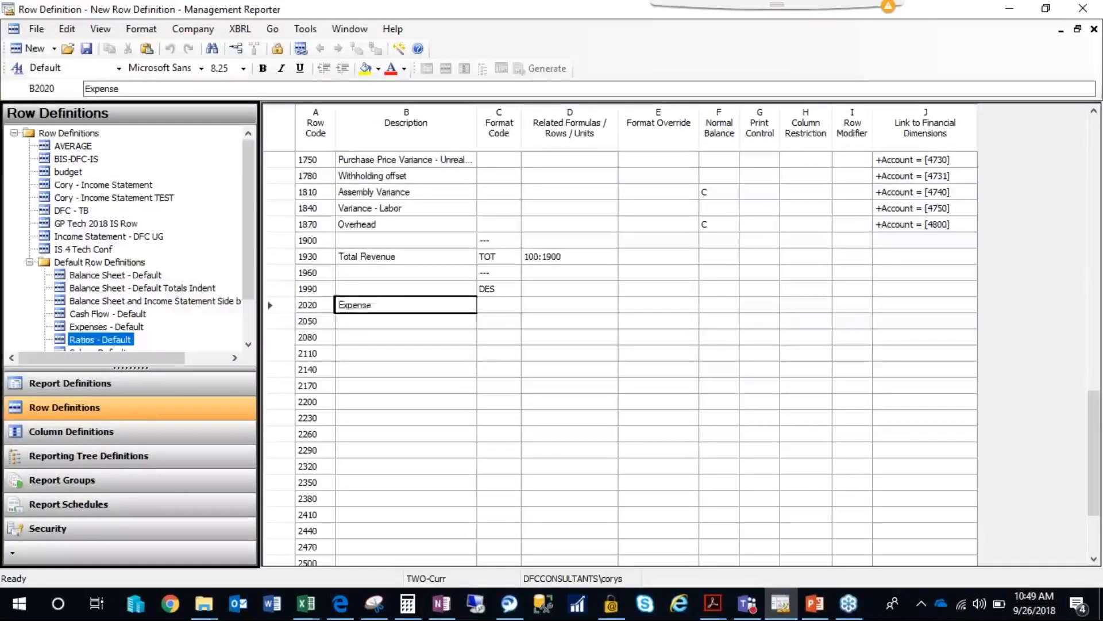
key("Tab")
Insert rows from dimensions starting at row code 2050 for the Account range 5000 to 9999.
left_click(404, 323)
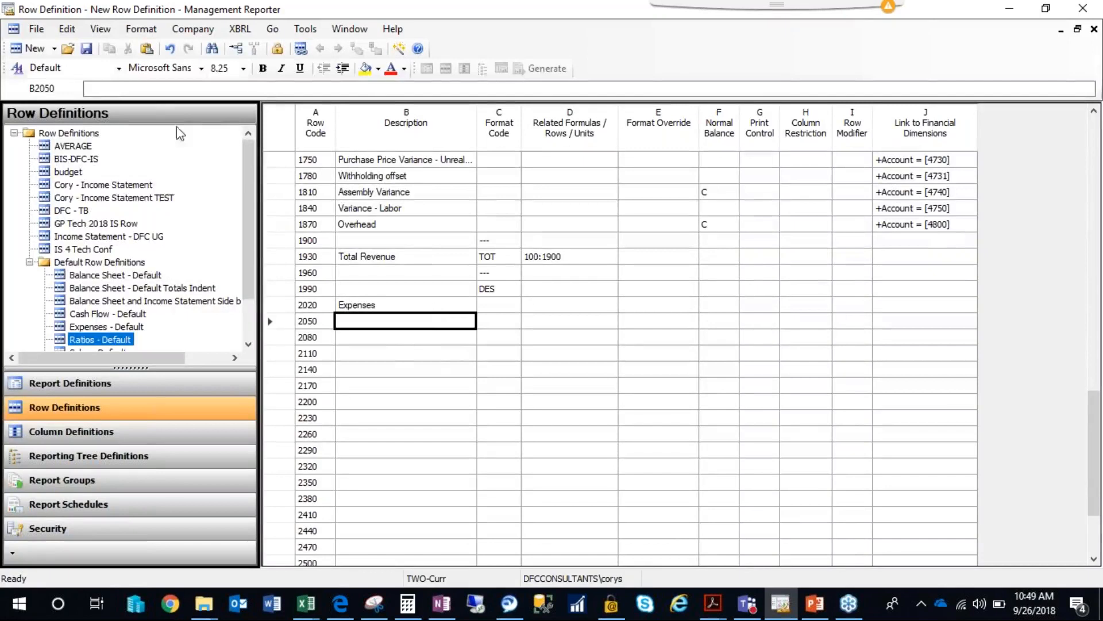
left_click(67, 29)
left_click(132, 204)
left_click(544, 281)
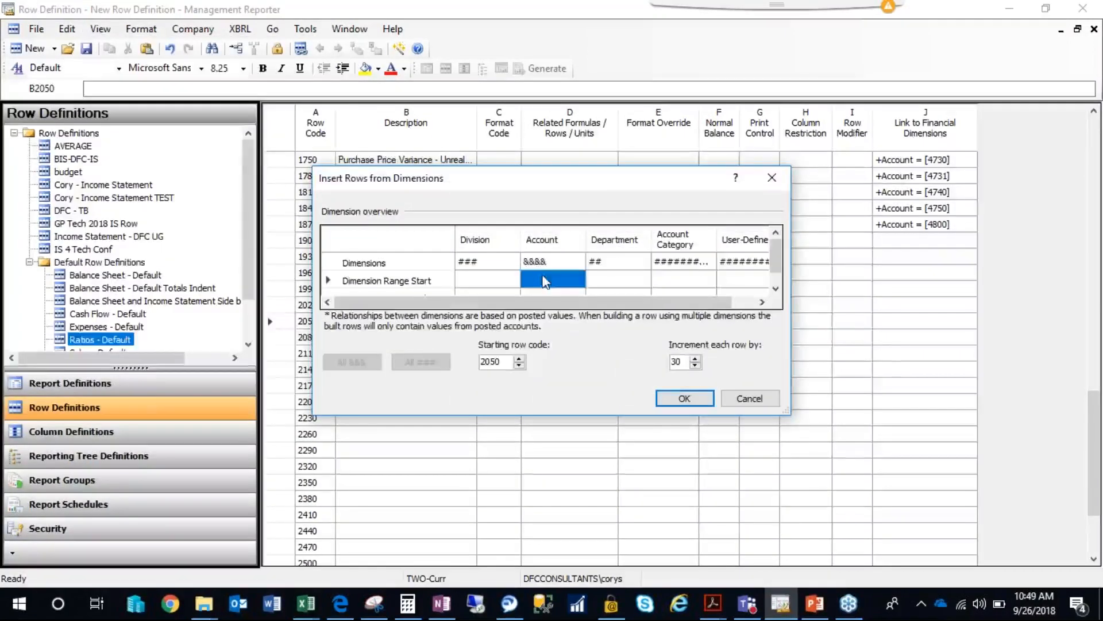
type("5000")
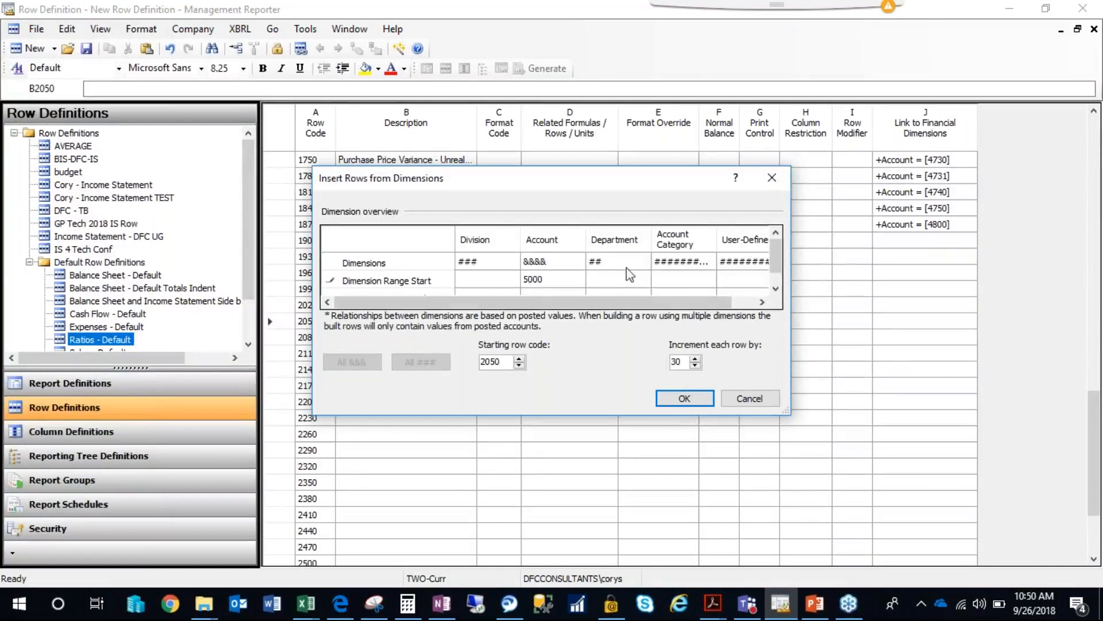
left_click(775, 289)
left_click(568, 280)
type("9999")
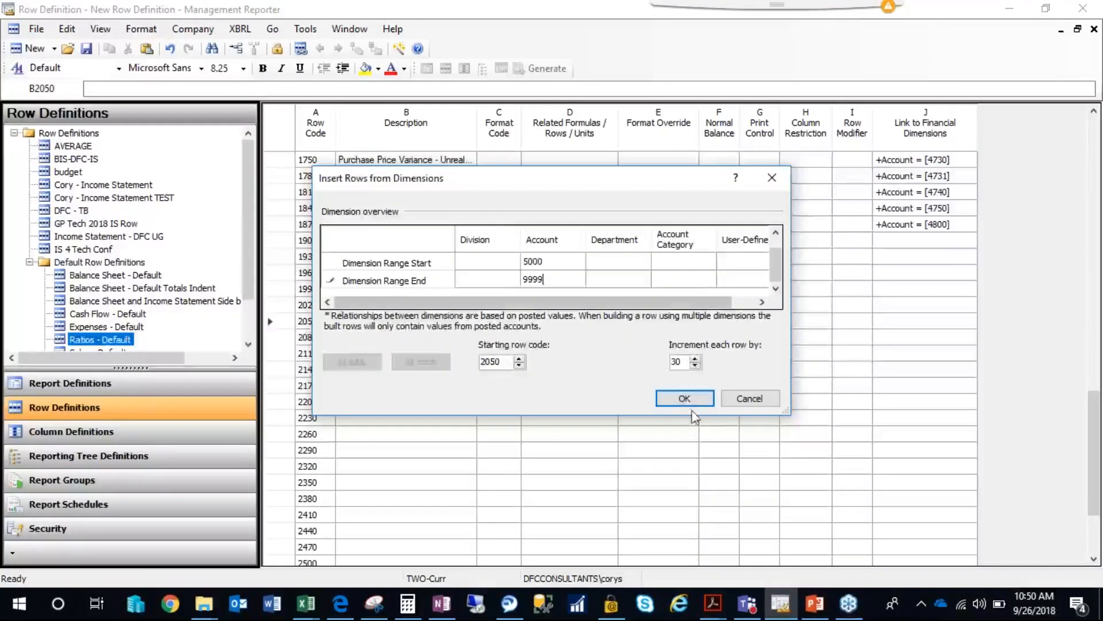
left_click(686, 398)
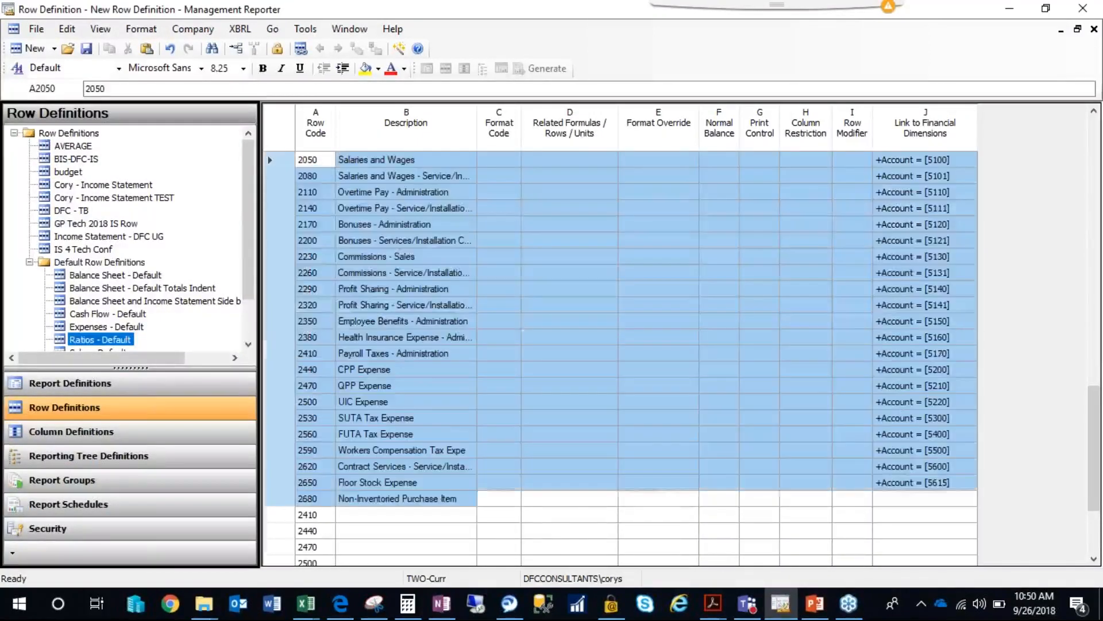
Copy the Total Revenue block from rows 1900 to 1990 and paste it at row 5890, below Transfer Suspense Account.
left_click_drag(1094, 262, 1094, 238)
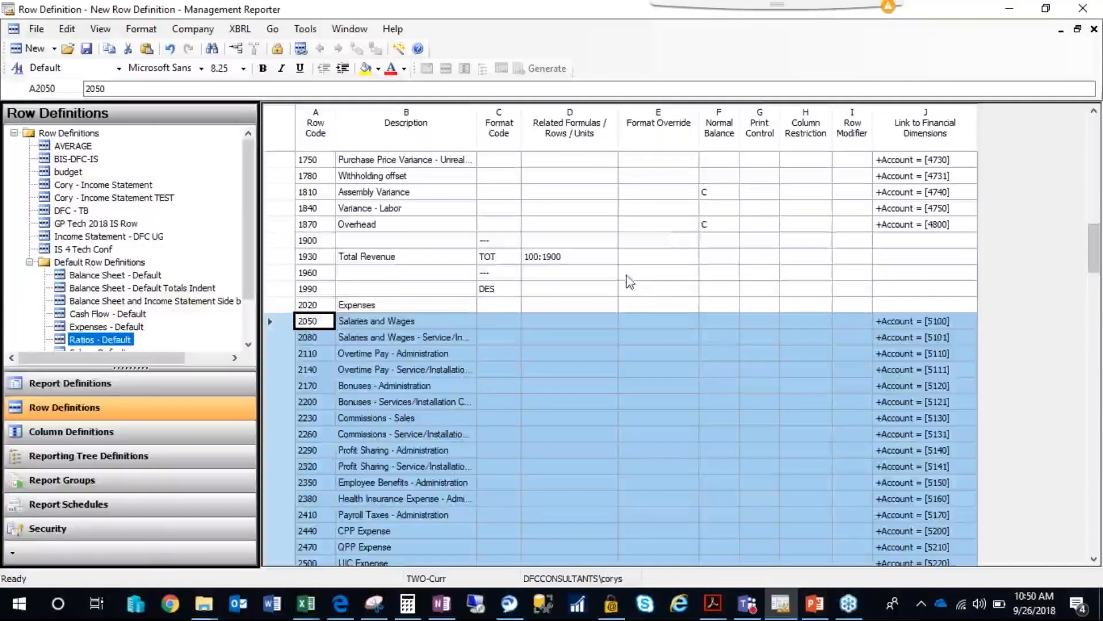
left_click_drag(440, 248, 534, 296)
key("ctrl+c")
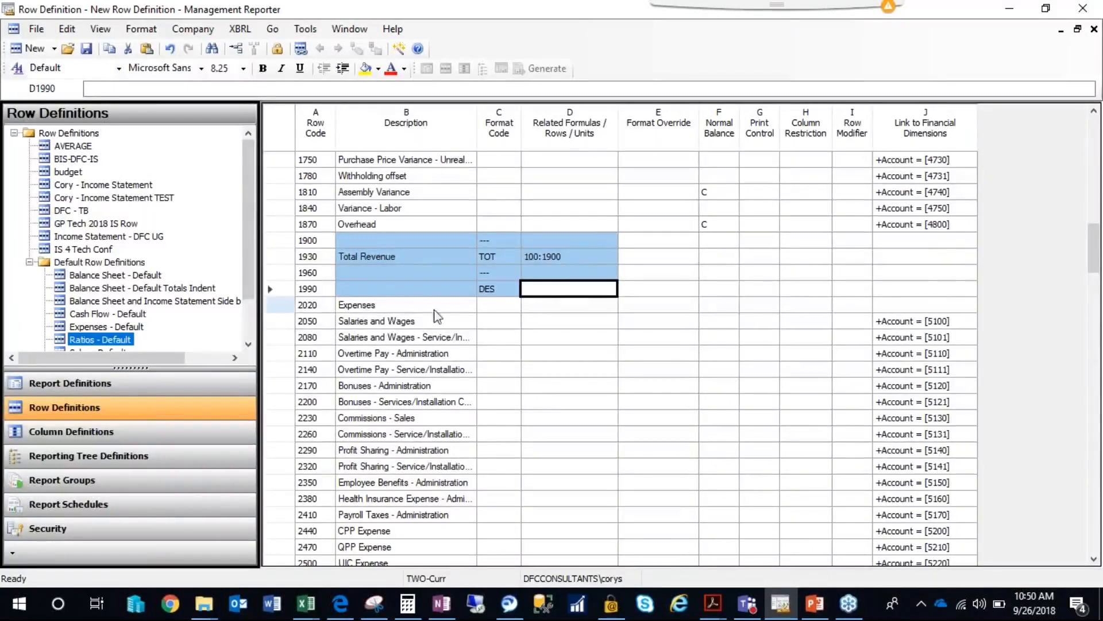
left_click_drag(1091, 259, 1094, 540)
left_click(407, 178)
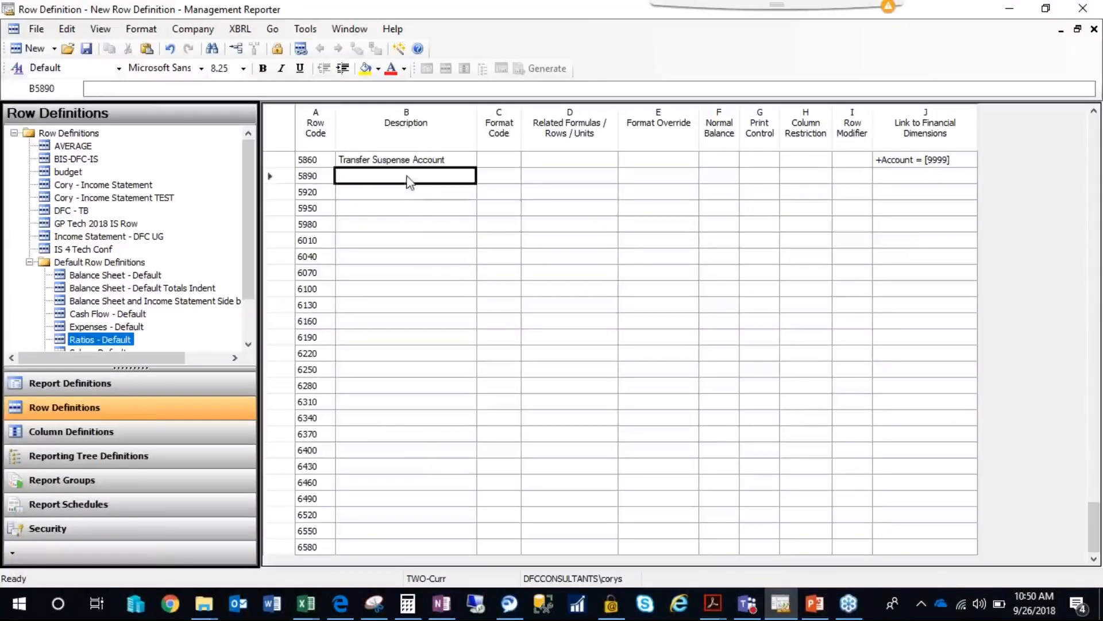
key("ctrl+v")
Change the pasted Total Revenue description in row 5920 to Total Expenses.
left_click(404, 199)
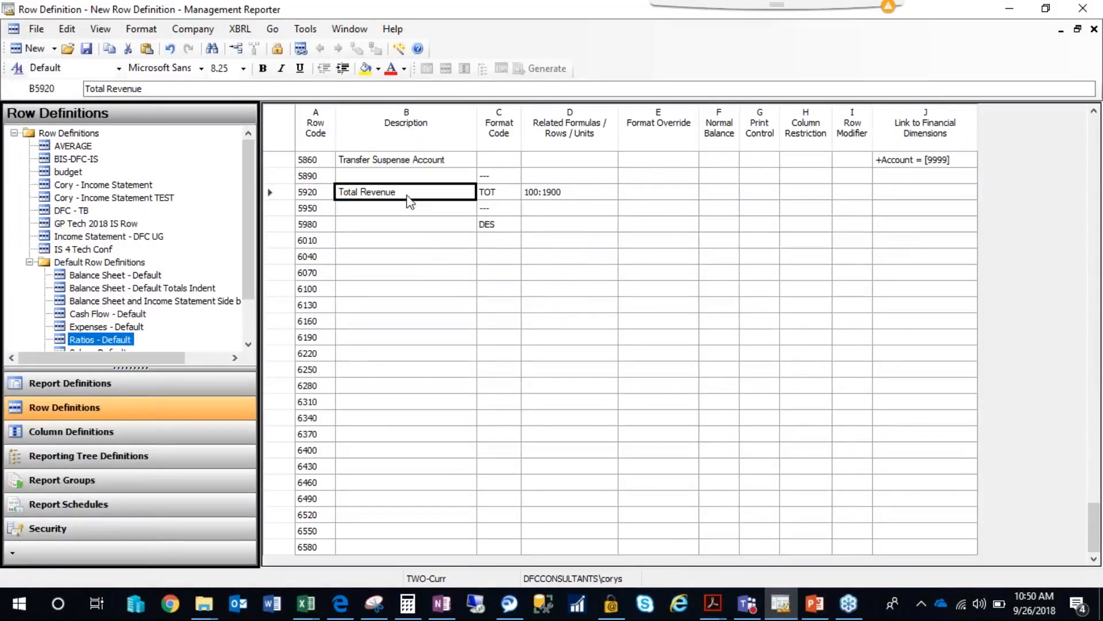
double_click(407, 196)
key("BackSpace")
key("BackSpace")
key("BackSpace")
key("BackSpace")
key("BackSpace")
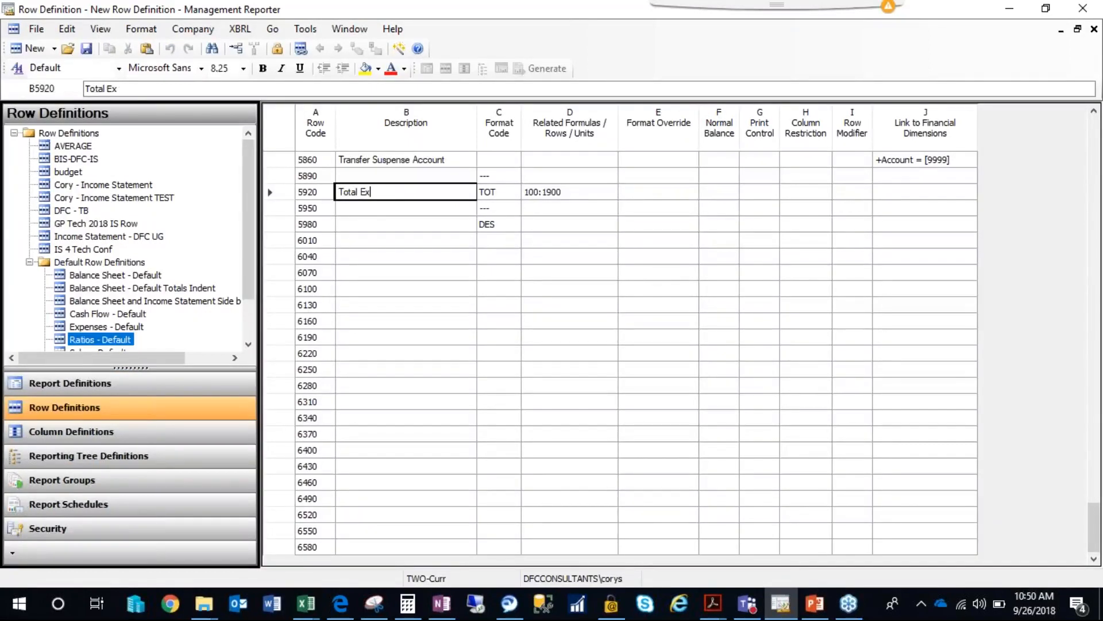
Set the Total Expenses row's related formula to 2020:5890.
left_click(561, 196)
left_click(575, 193)
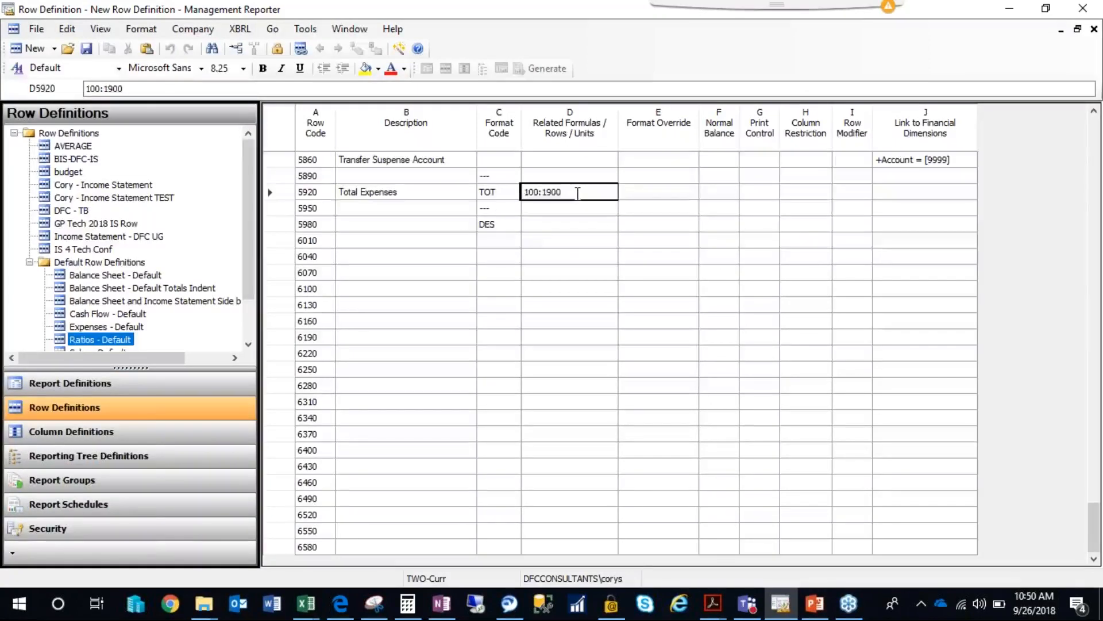
key("BackSpace")
key("BackSpace")
key("BackSpace")
key("BackSpace")
key("BackSpace")
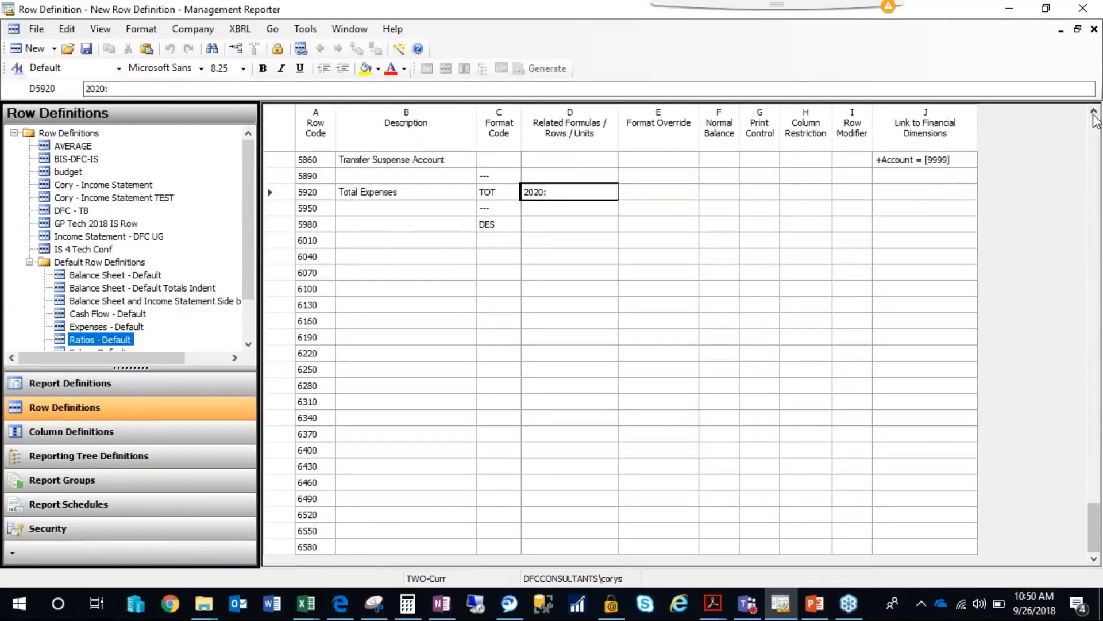
scroll(315, 241, "up", 4)
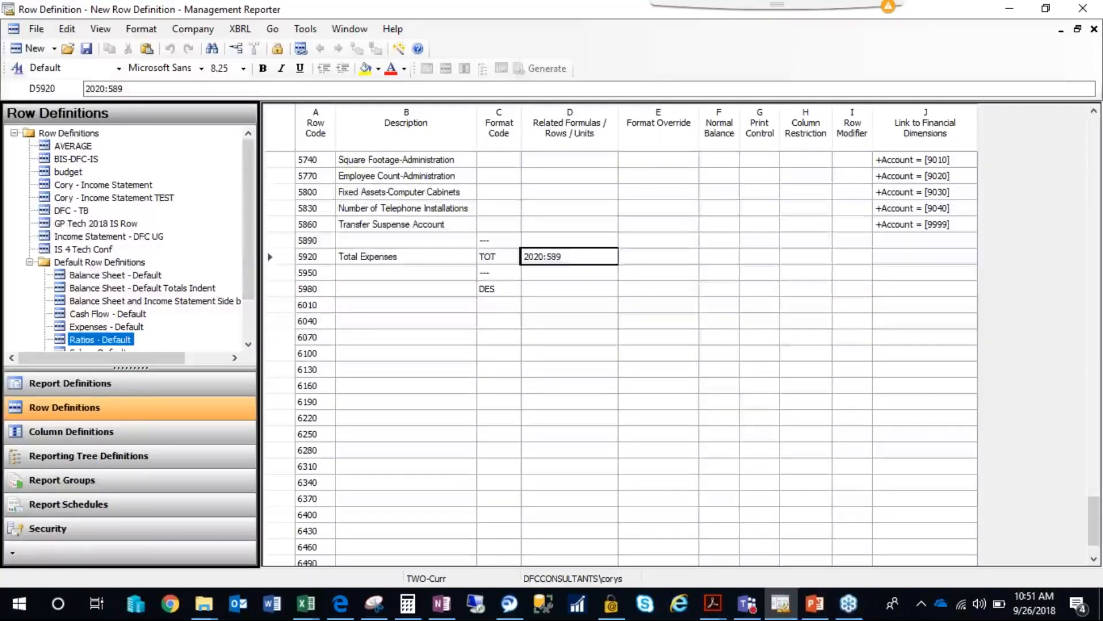
Enter Net Income as the description of row 6010.
left_click(493, 289)
left_click(486, 273)
left_click(495, 290)
left_click(464, 308)
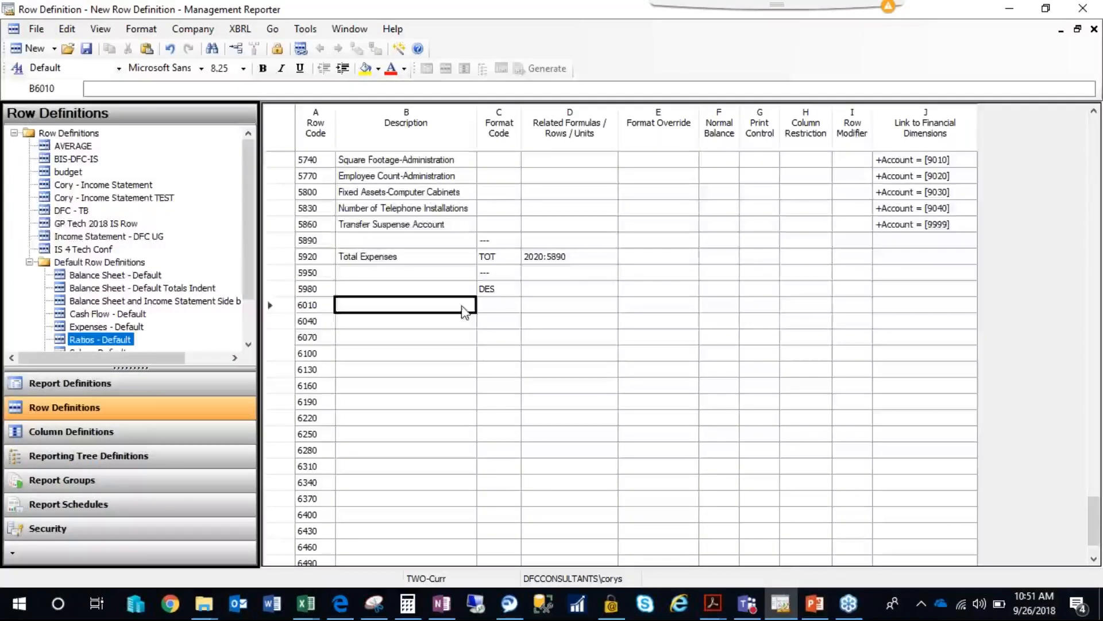
type("Net ")
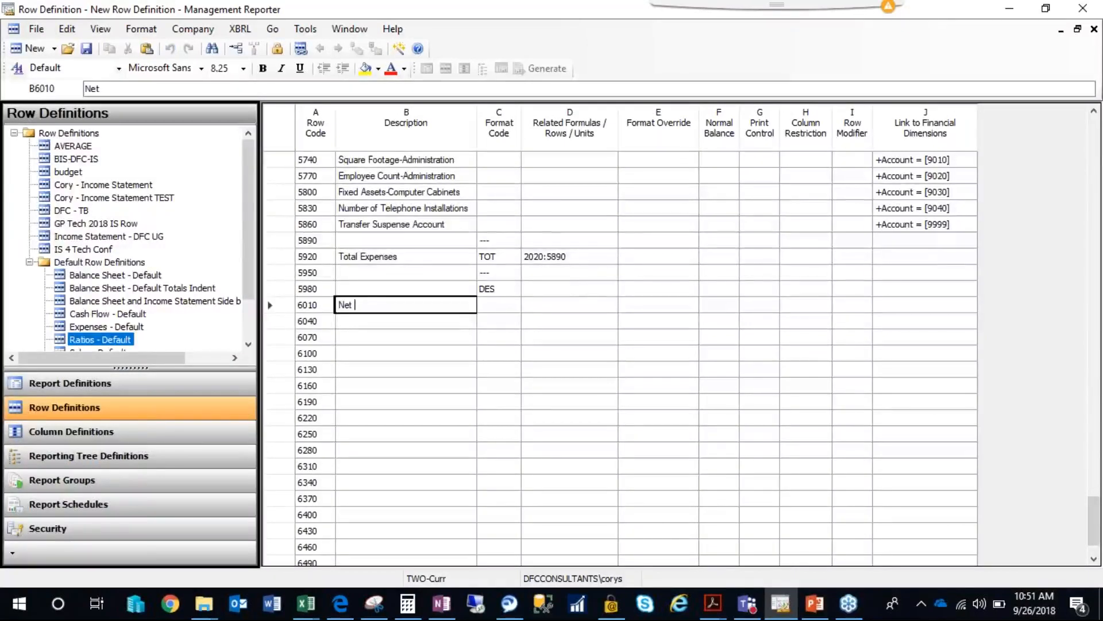
type("Income")
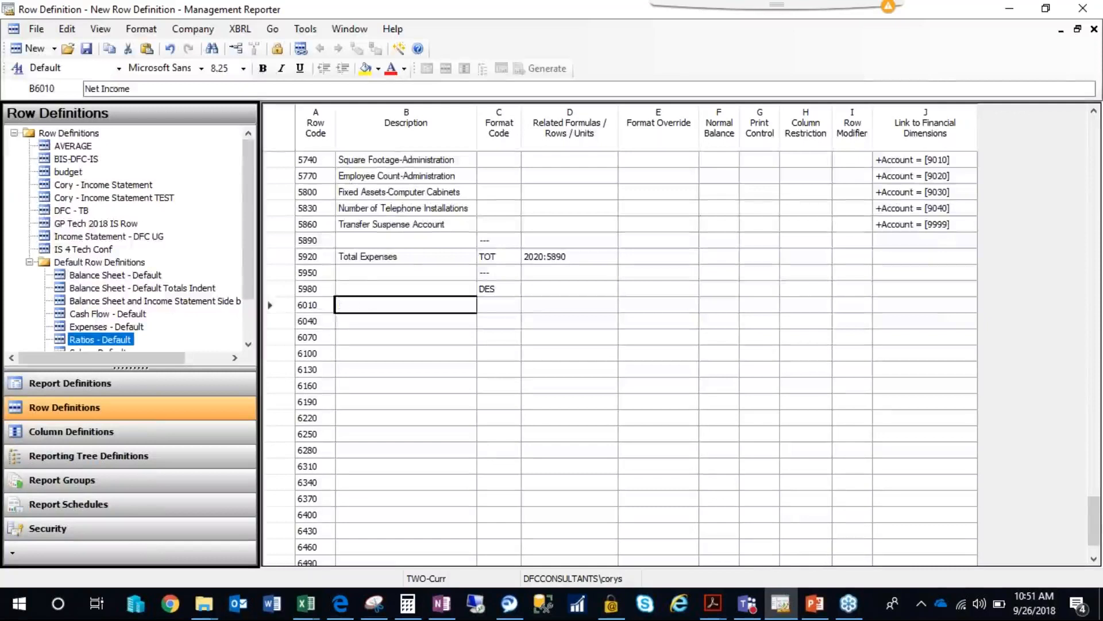
key("Tab")
Look up the Total Revenue row code and enter 1930 in the Net Income row's related formula.
left_click_drag(1094, 506, 1081, 244)
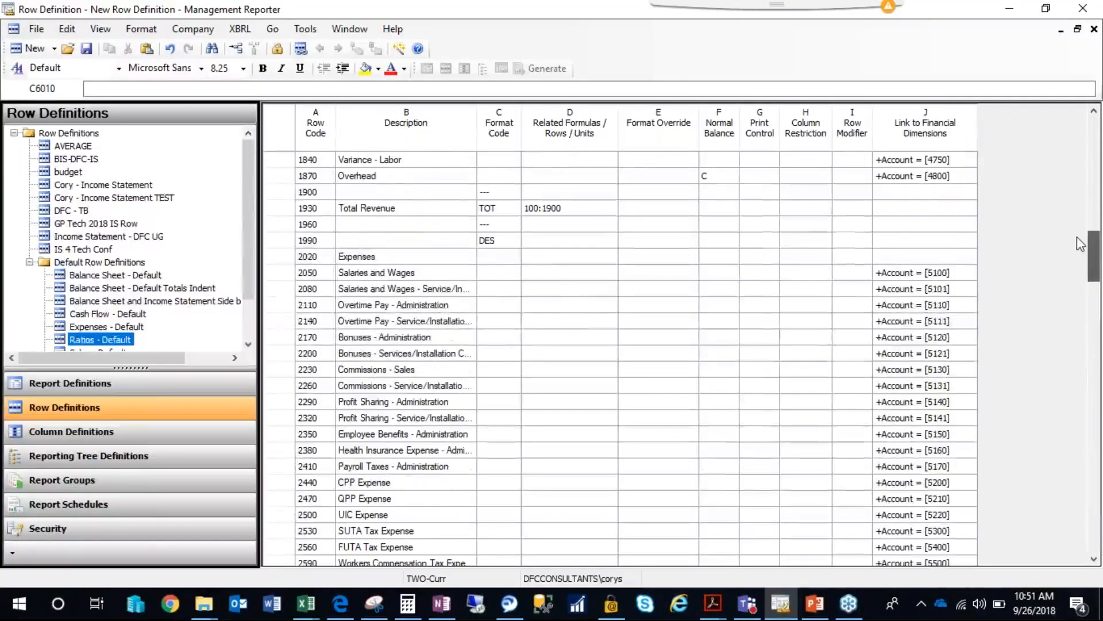
left_click_drag(1081, 253, 1087, 524)
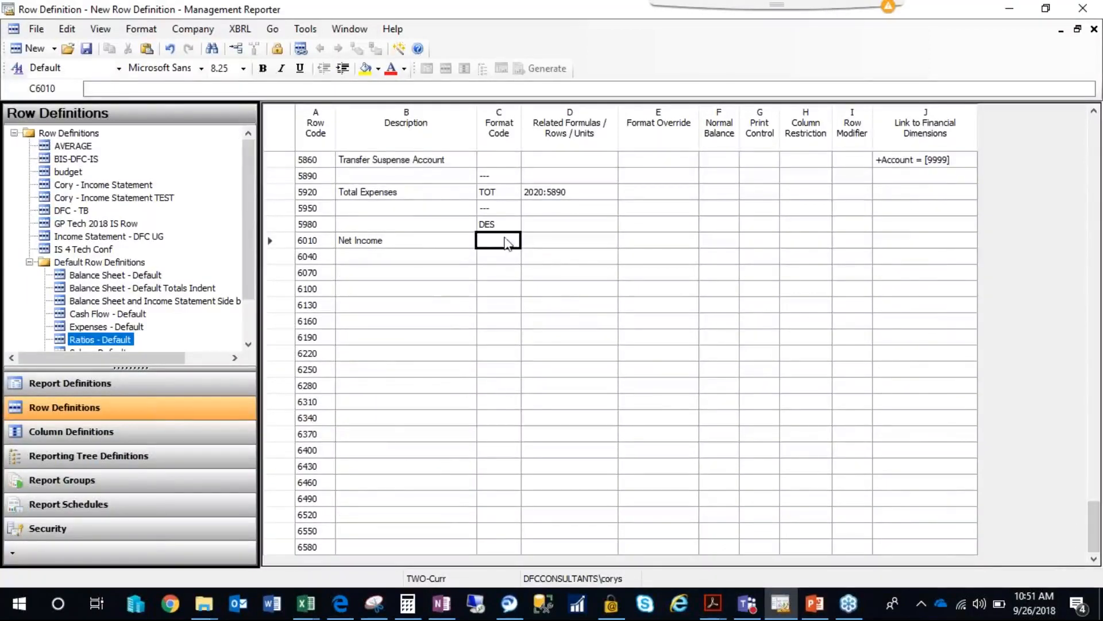
left_click(536, 244)
type("193")
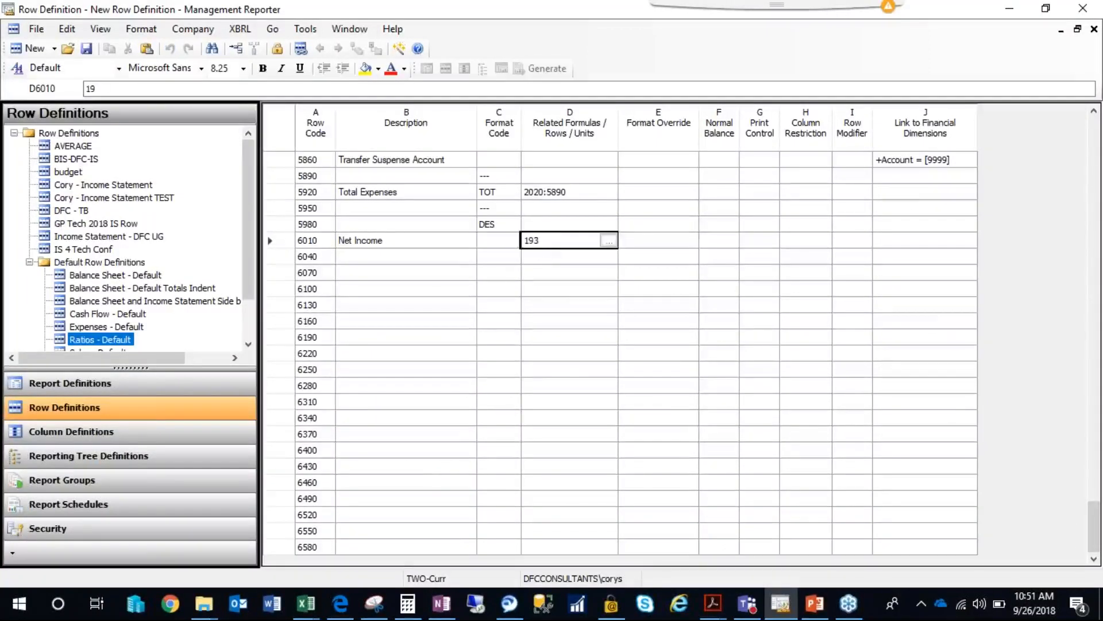
type("0")
Set the Net Income row's format code to TOT and complete its formula as 1930-5920.
left_click(497, 241)
left_click(513, 240)
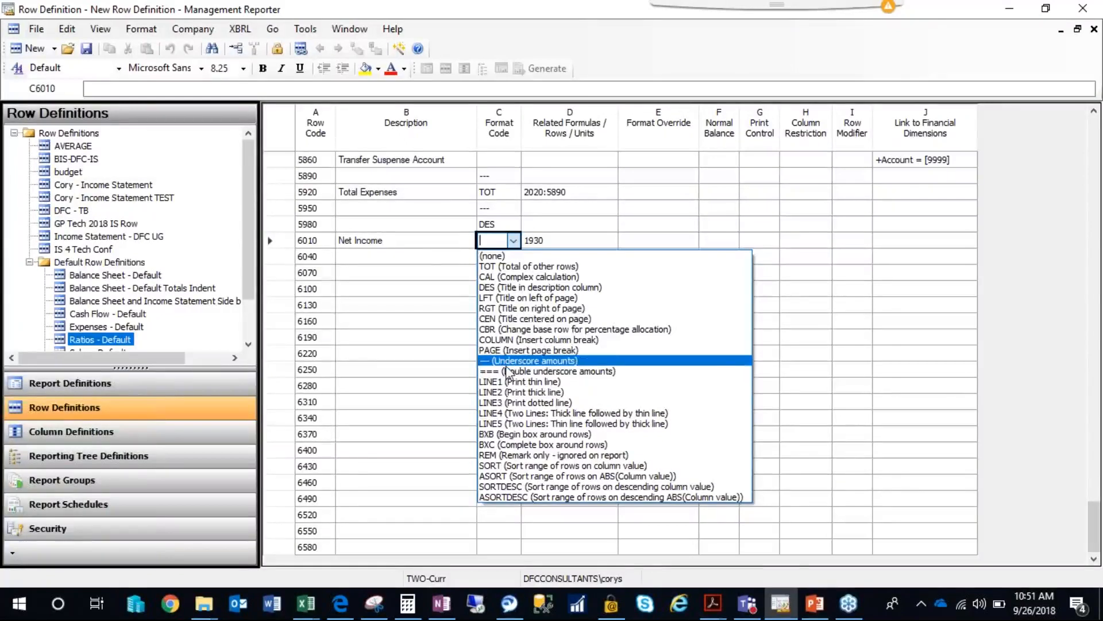
left_click(418, 241)
left_click(513, 240)
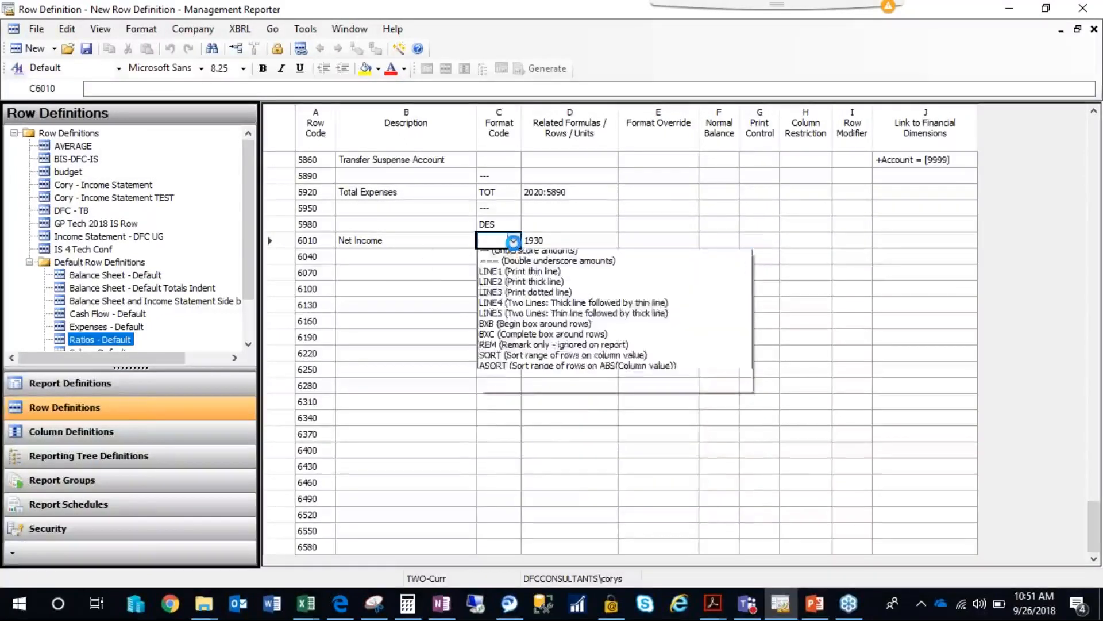
left_click(500, 266)
left_click(557, 246)
left_click(558, 244)
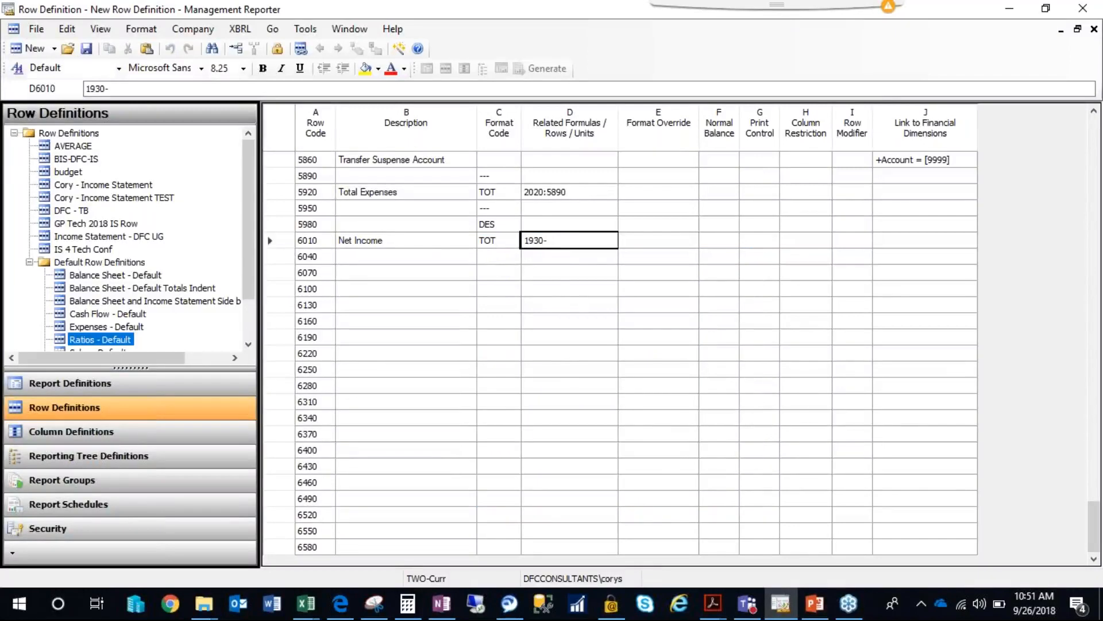
type("-5920")
Set the format code of row 6040 to a double underscore (===) below Net Income.
left_click(497, 258)
left_click(501, 260)
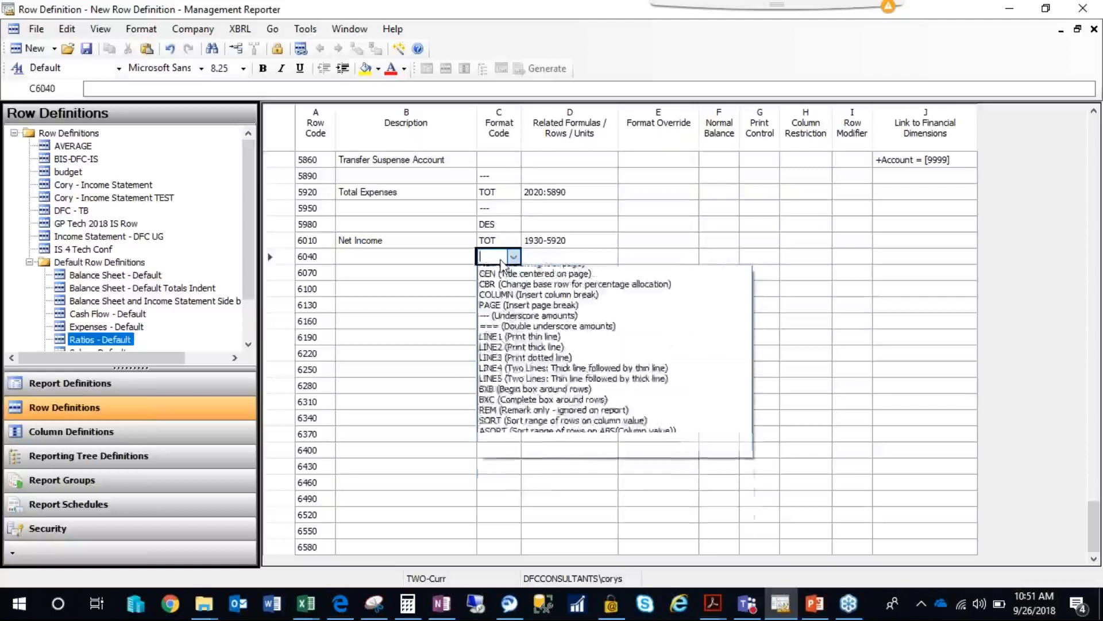
left_click(506, 386)
left_click(356, 321)
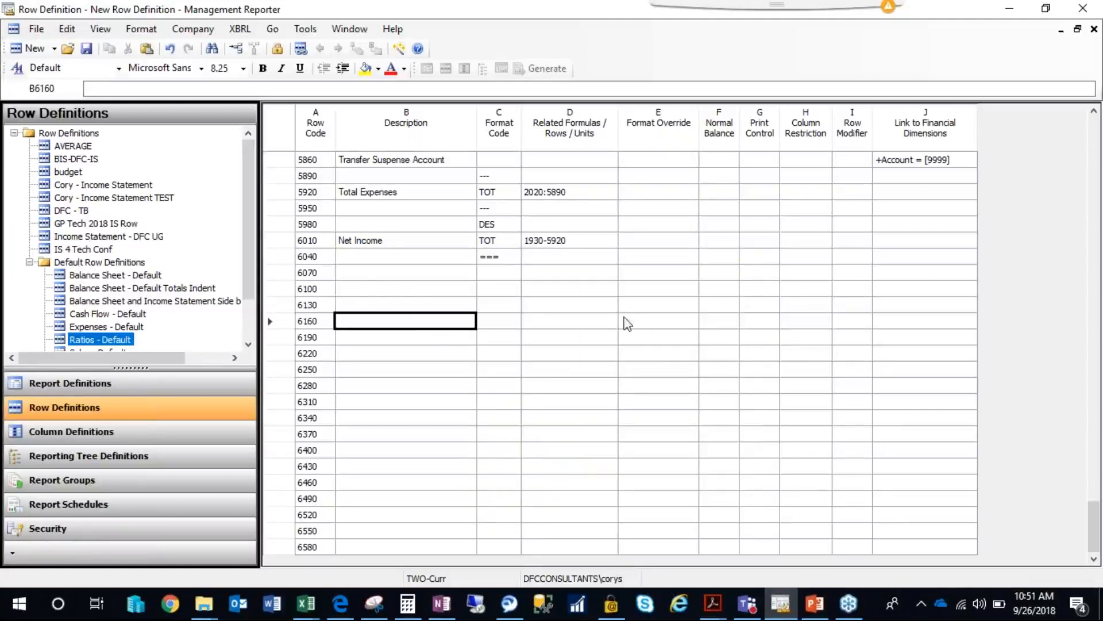
Delete the empty rows 6070 to 6580 below the double underscore row.
left_click(287, 273)
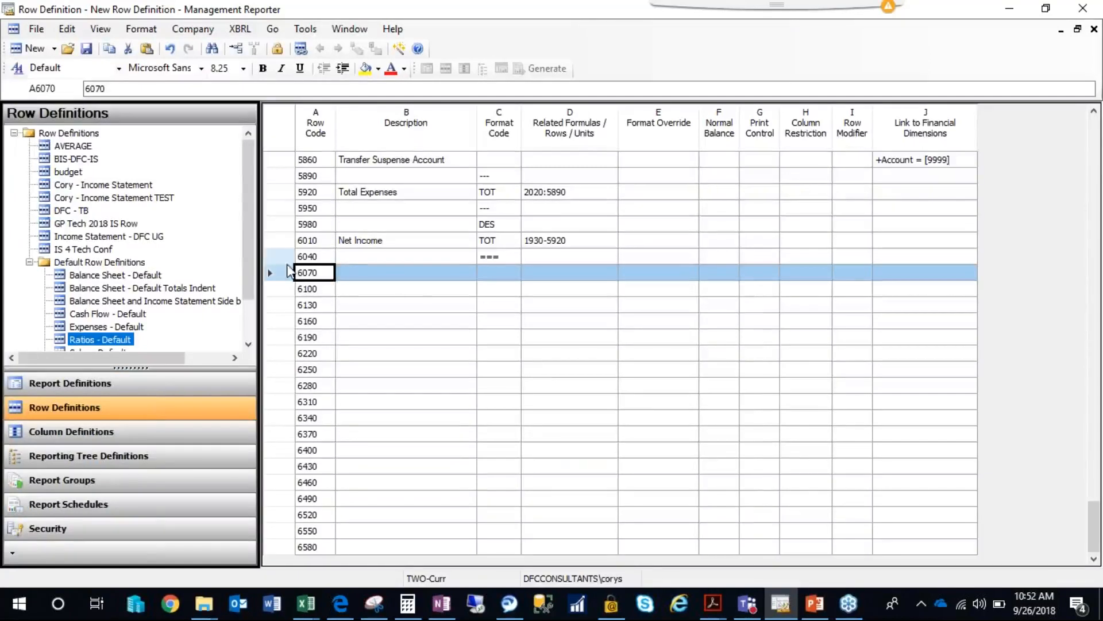
left_click_drag(284, 274, 271, 545)
right_click(273, 398)
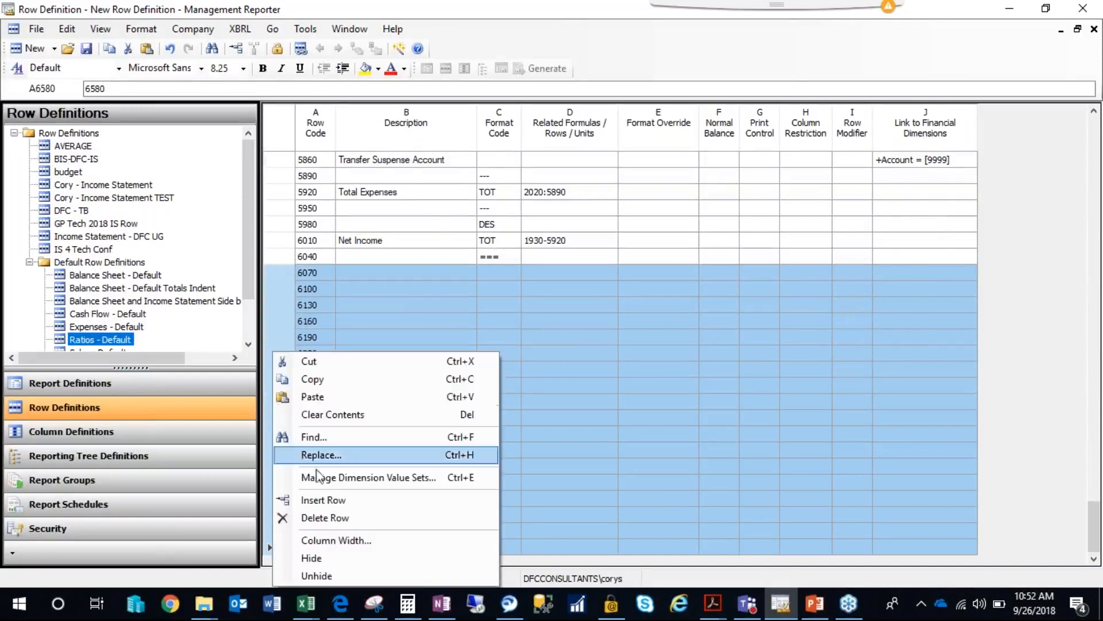
left_click(322, 510)
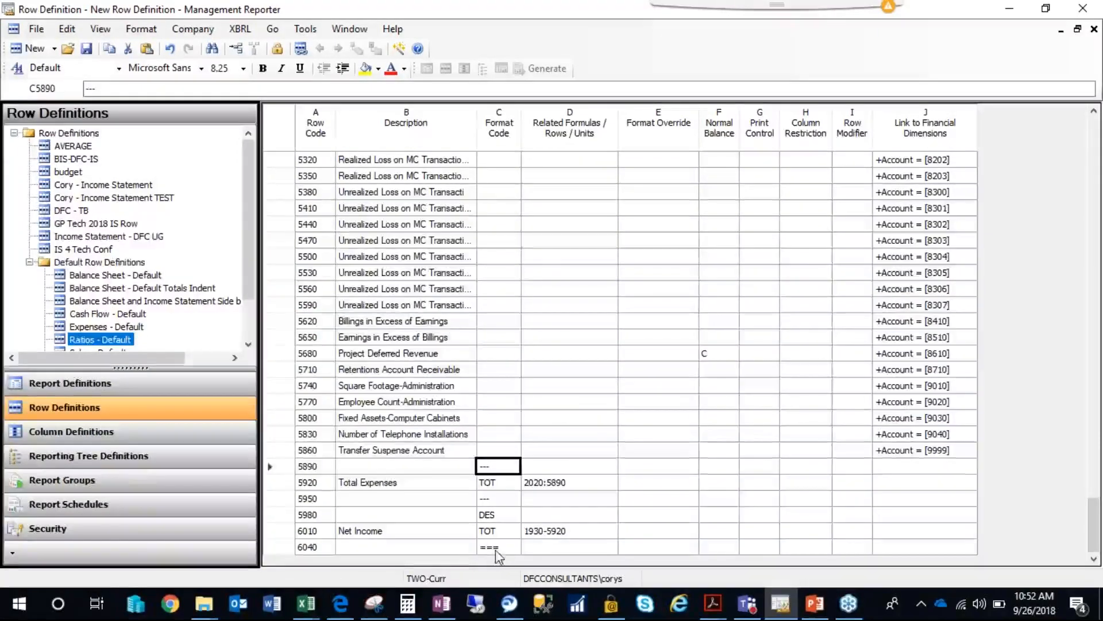
left_click(430, 321)
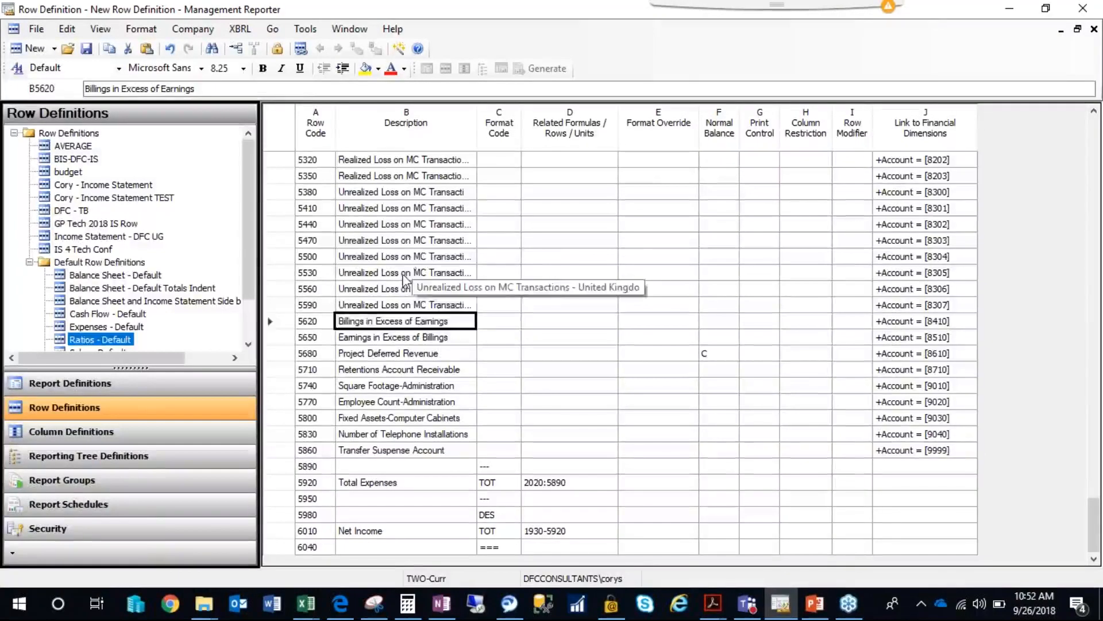
left_click(411, 258)
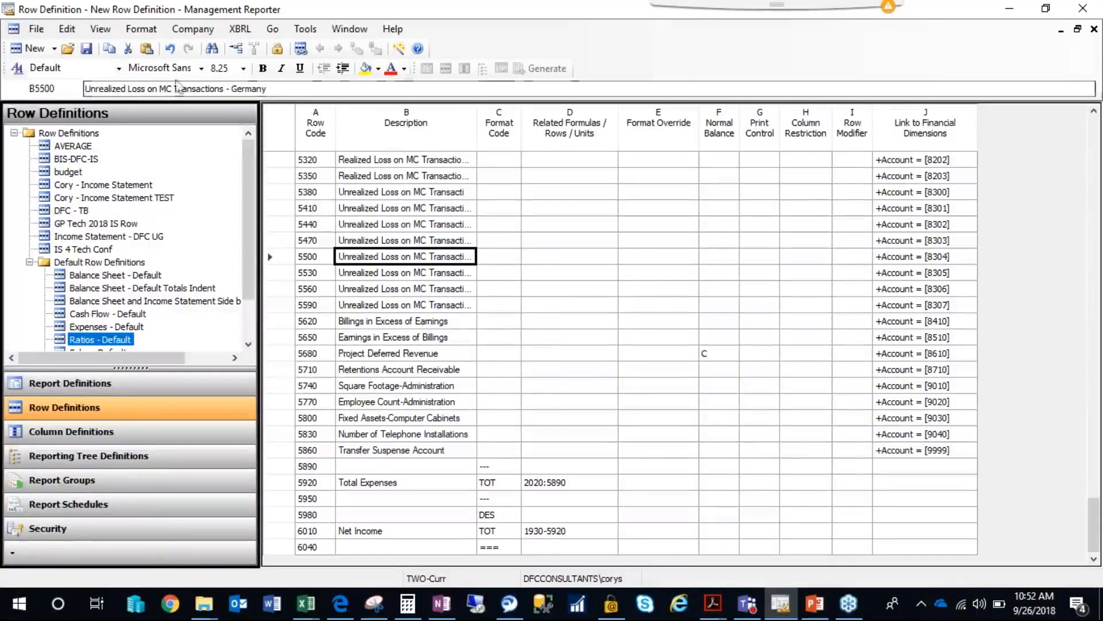
Save the row definition under the name IS - MR Webinar.
left_click(86, 50)
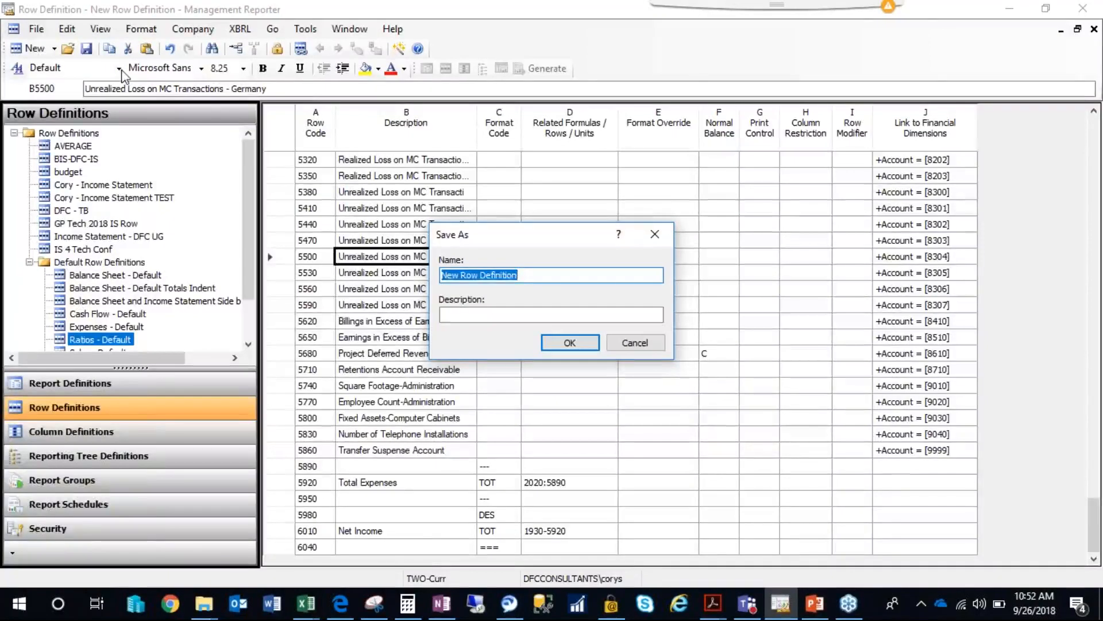
type("MR Webinar")
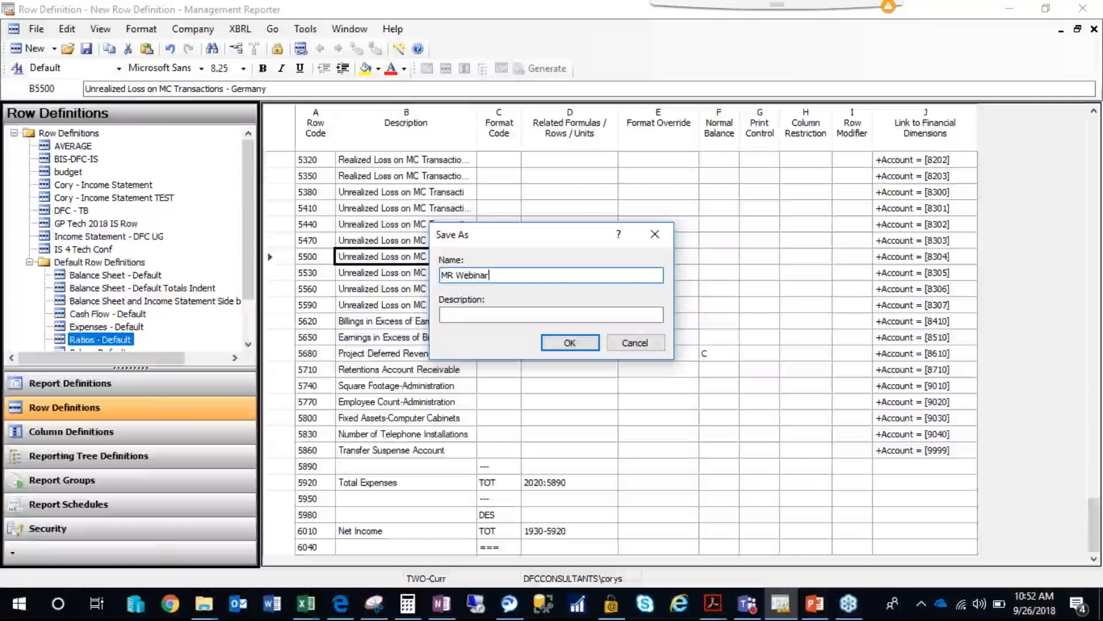
key("Home")
type("IS -")
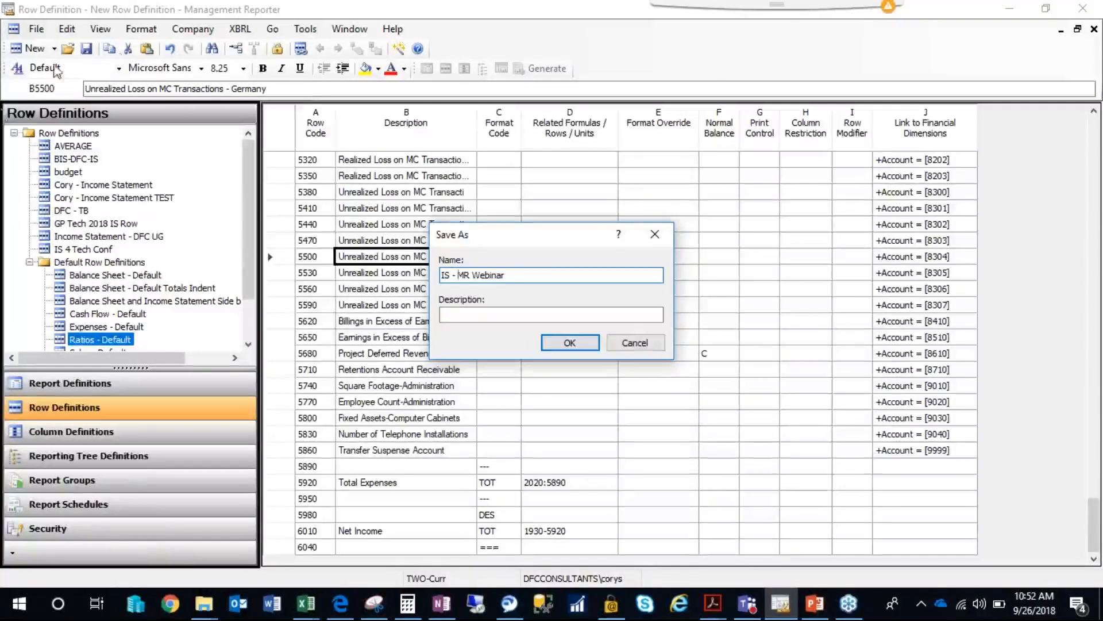
double_click(445, 276)
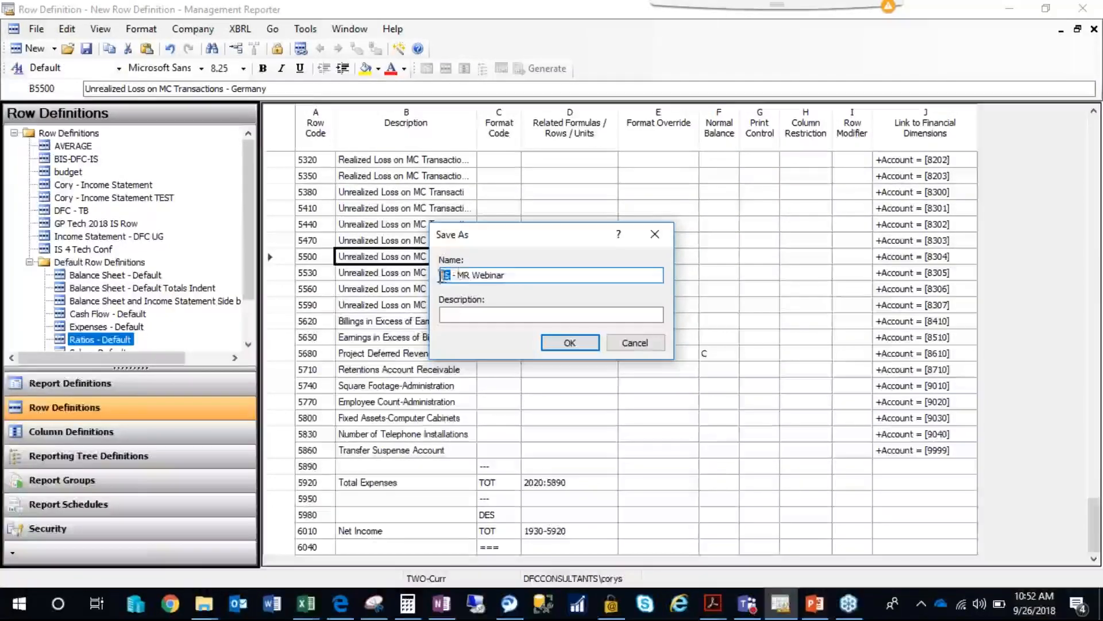
left_click(464, 274)
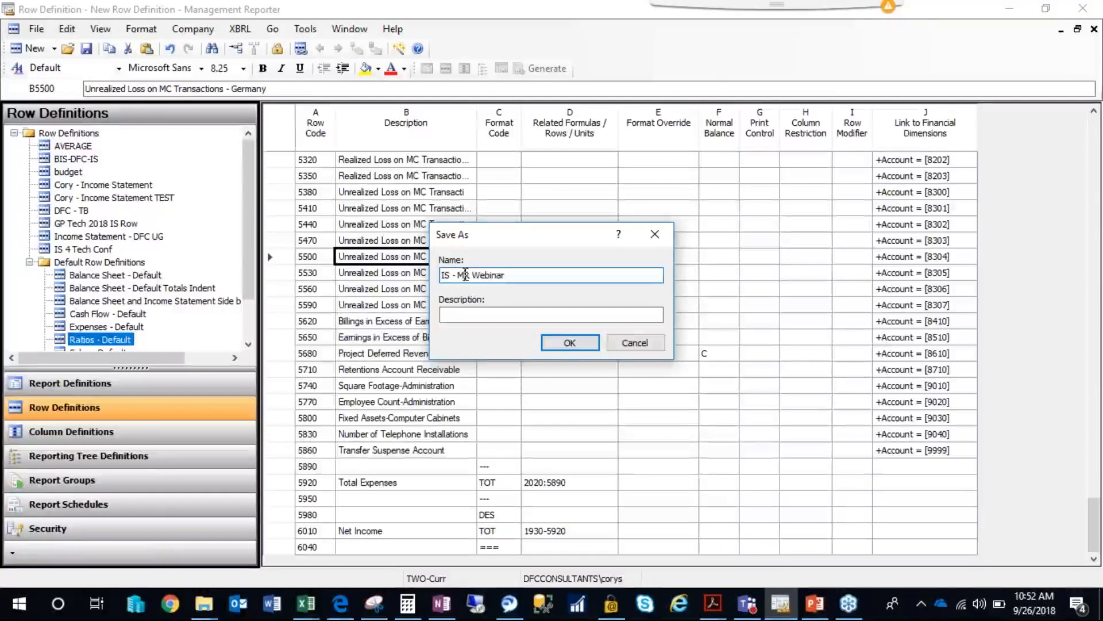
left_click(566, 345)
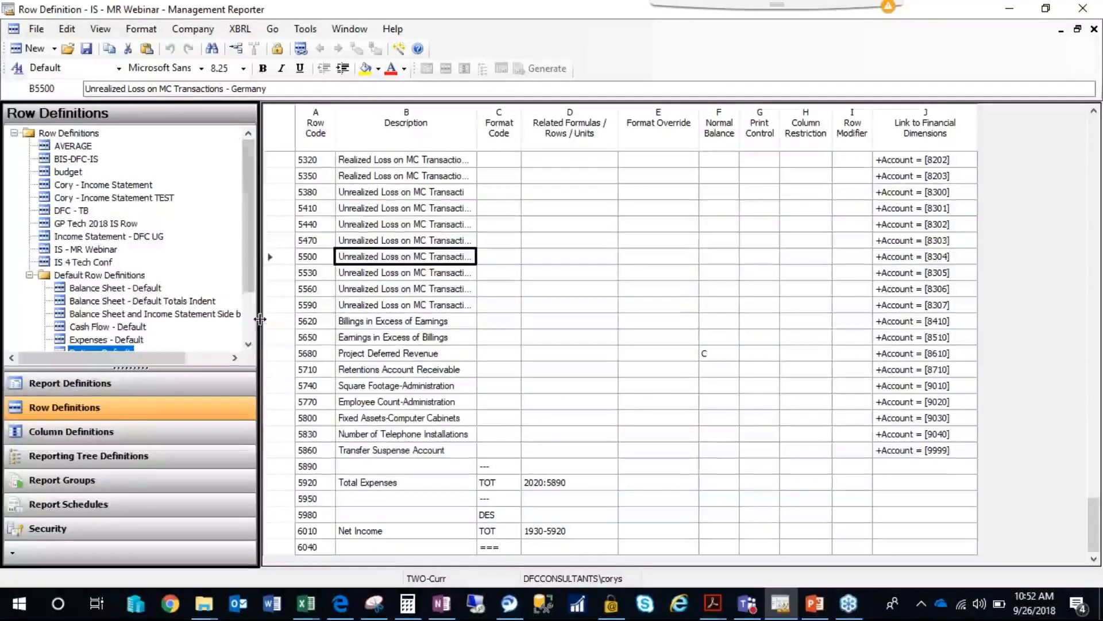
Examine the Total Expenses formula, the underscore row above it and the account links of the last expense rows.
mouse_move(249, 277)
left_mouse_down()
mouse_move(250, 288)
mouse_move(250, 260)
left_mouse_up()
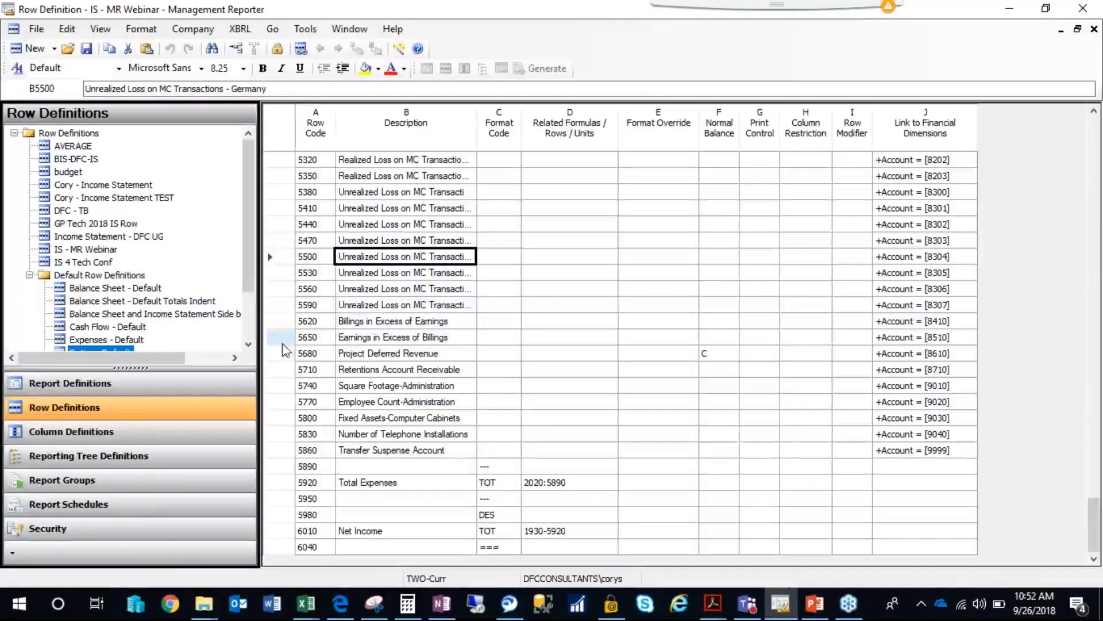
left_click(496, 486)
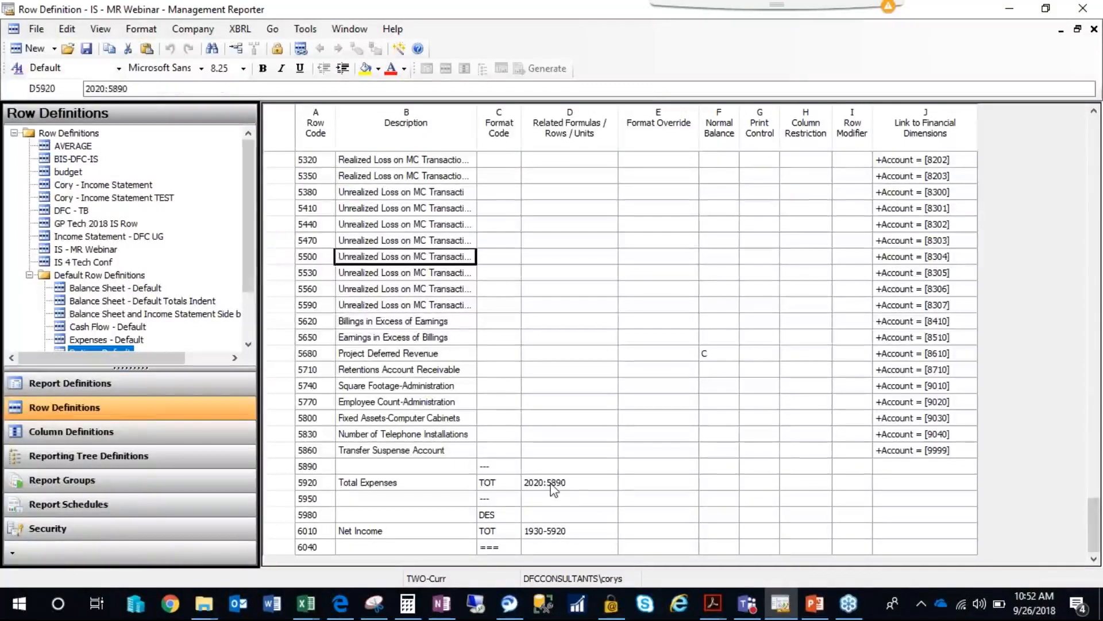
left_click(497, 467)
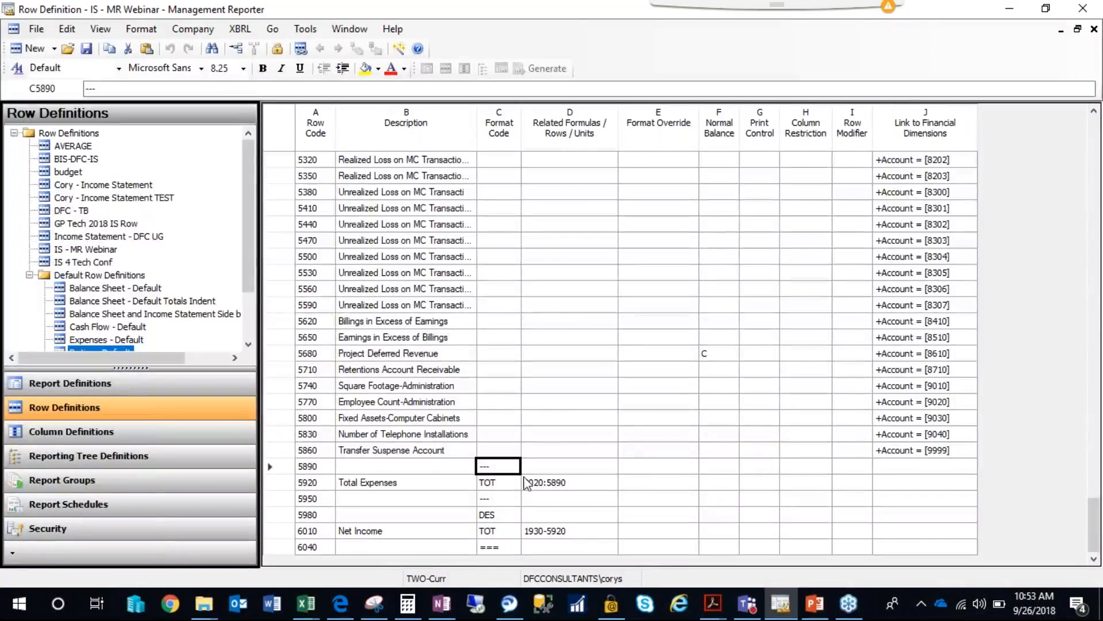
left_click(882, 466)
left_click(917, 452)
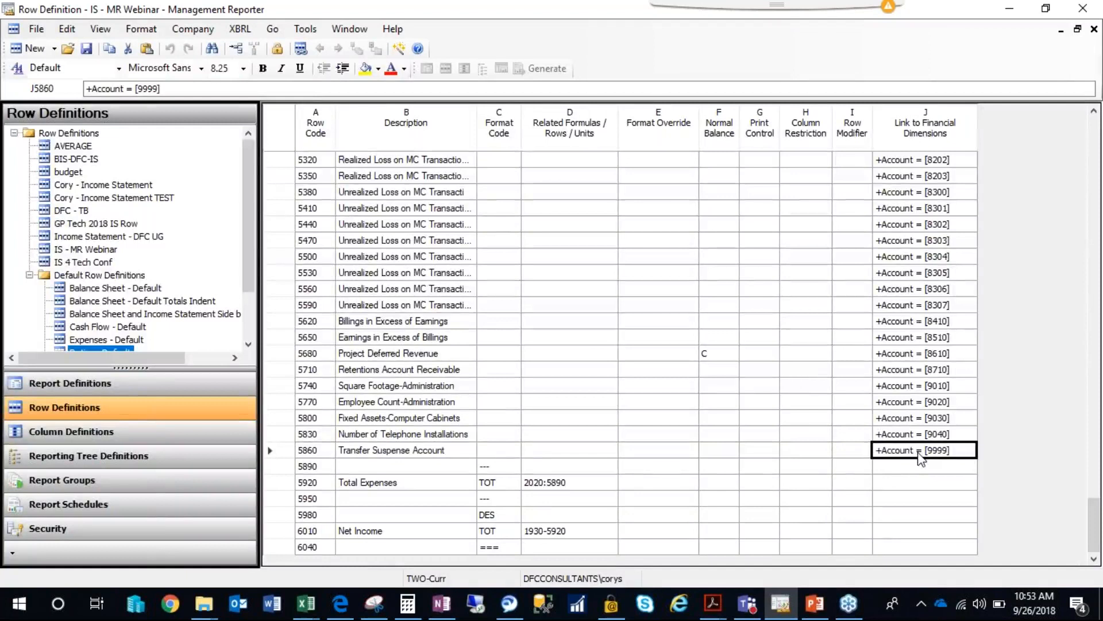
key("Up")
key("Down")
key("Up")
key("Down")
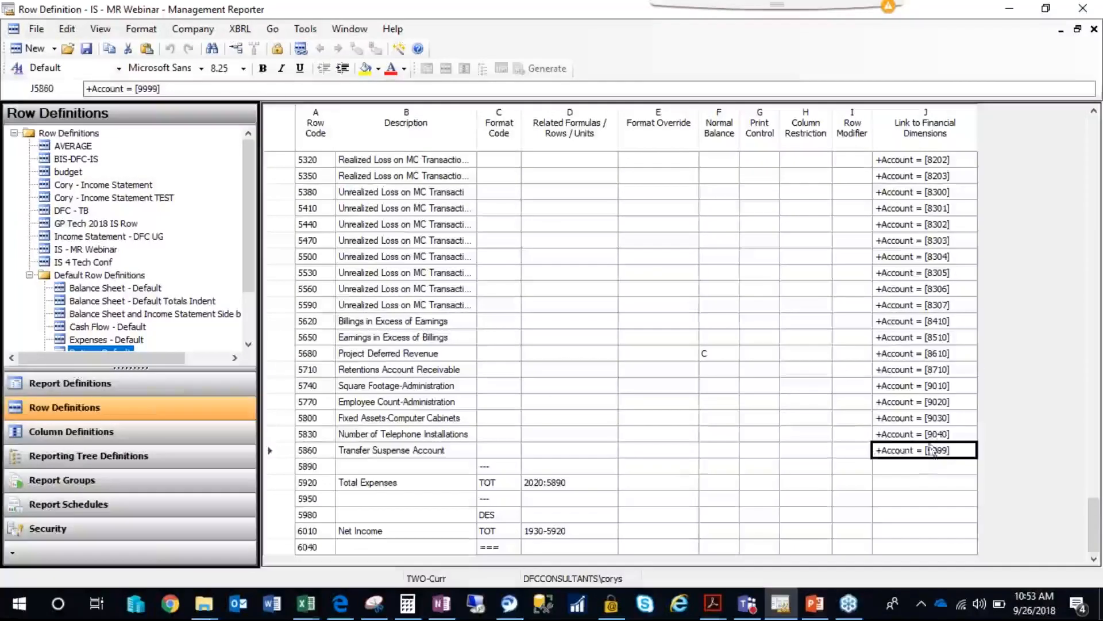
key("Up")
key("Down")
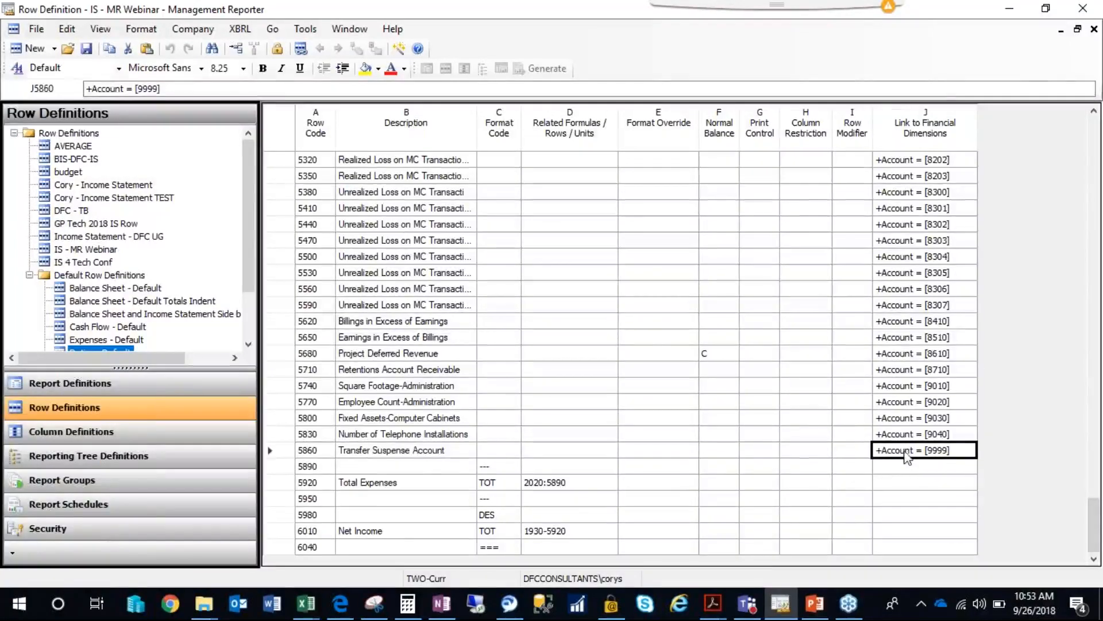
Insert a blank row directly above Transfer Suspense Account.
left_click(281, 450)
right_click(283, 451)
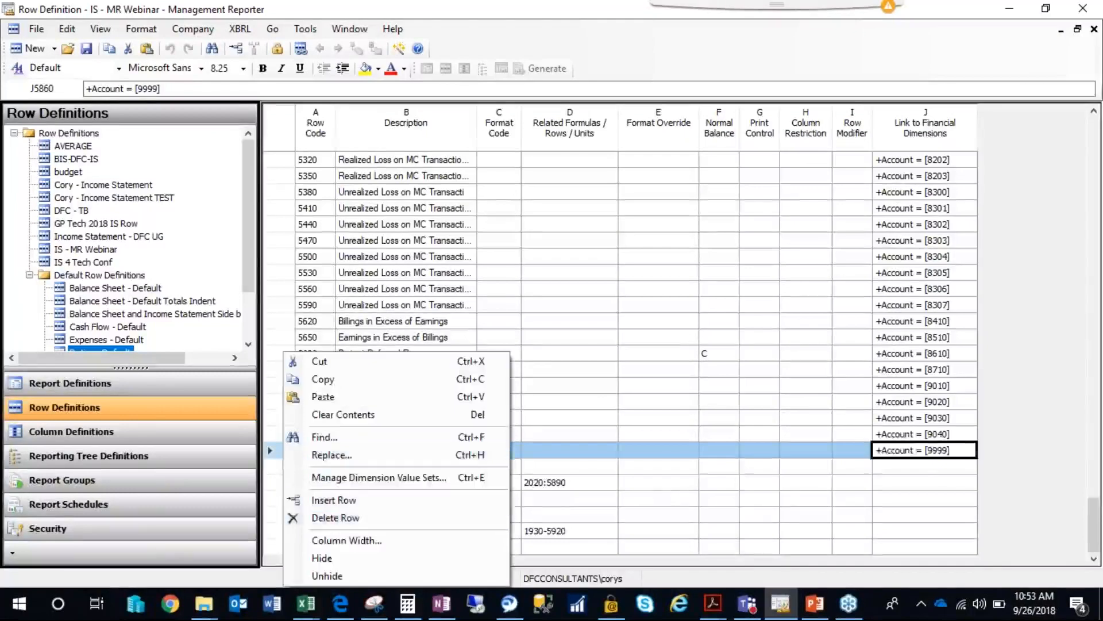
left_click(325, 501)
left_click(834, 455)
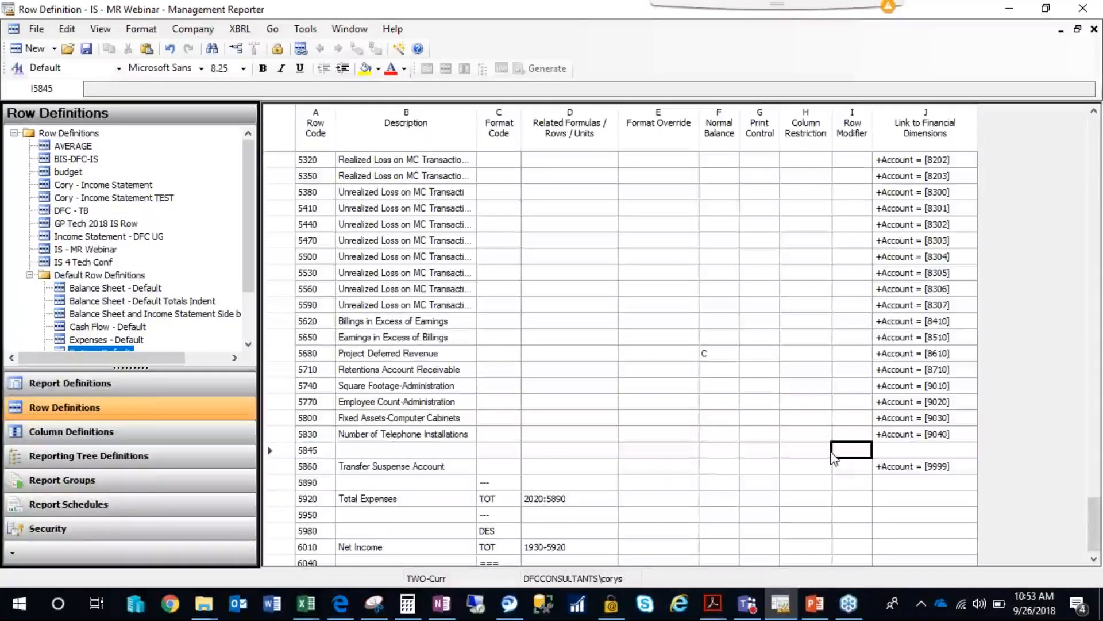
Browse the list of accounts available for the blank row's link to financial dimensions, without picking one.
key("Tab")
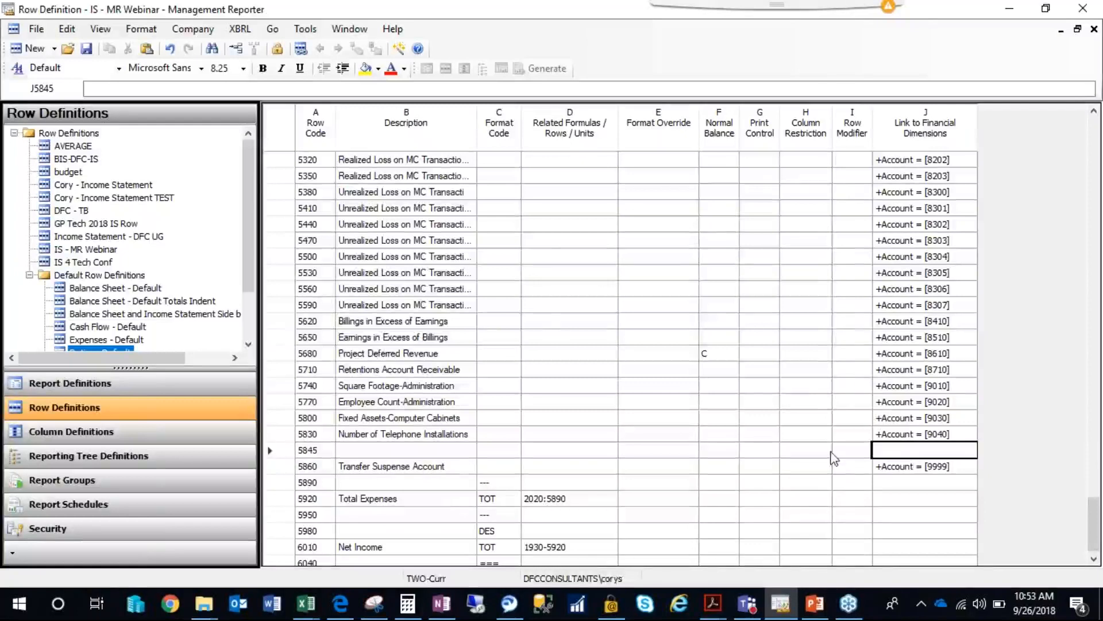
double_click(919, 451)
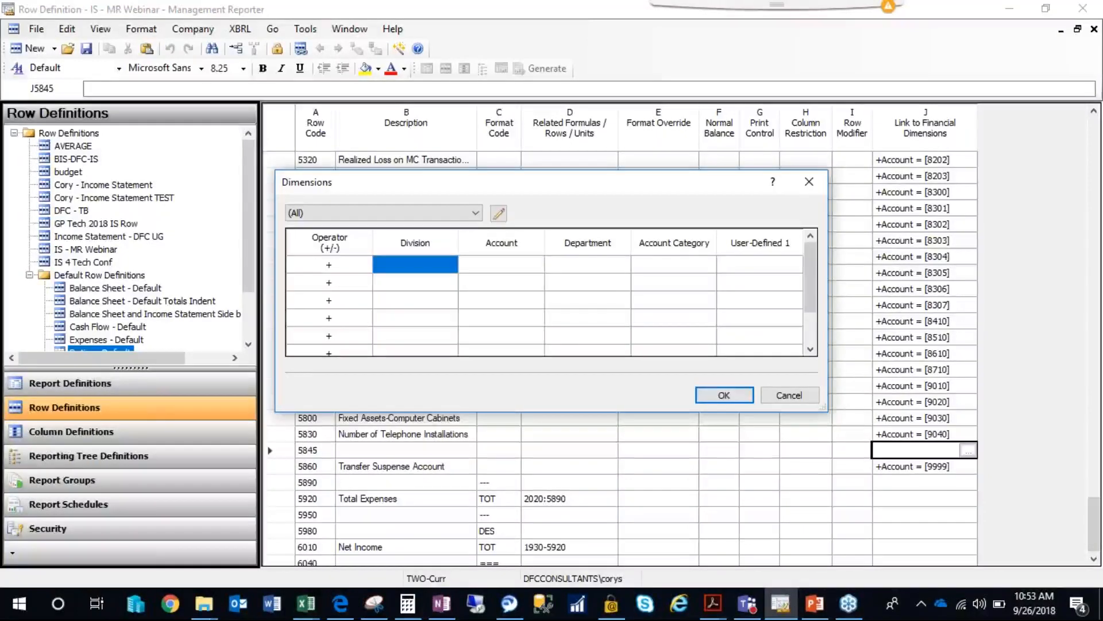
left_click(789, 395)
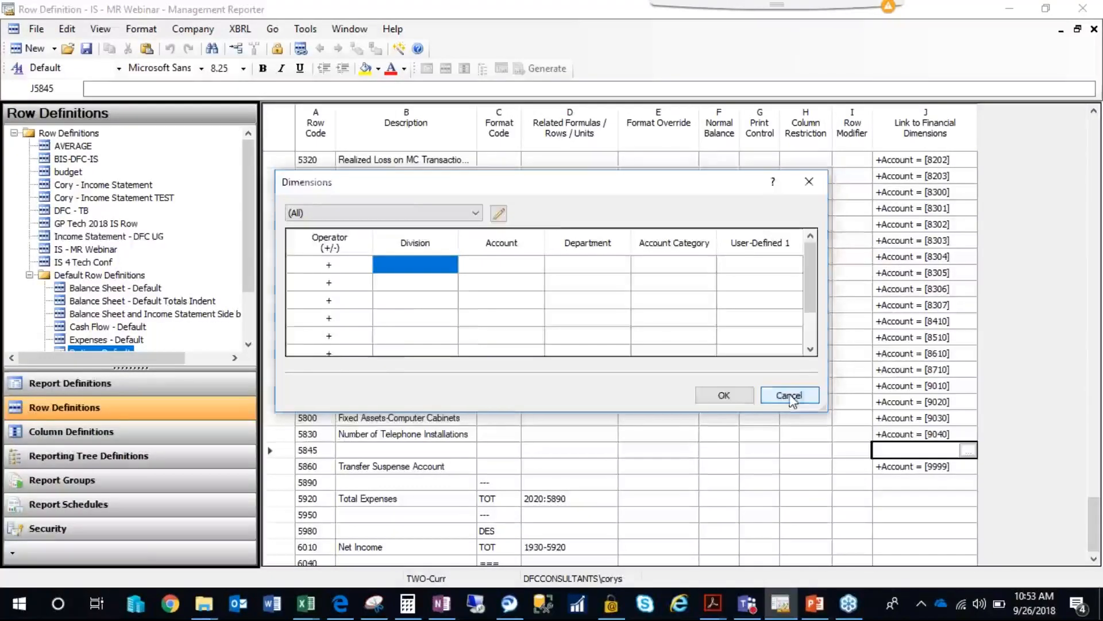
left_click(910, 435)
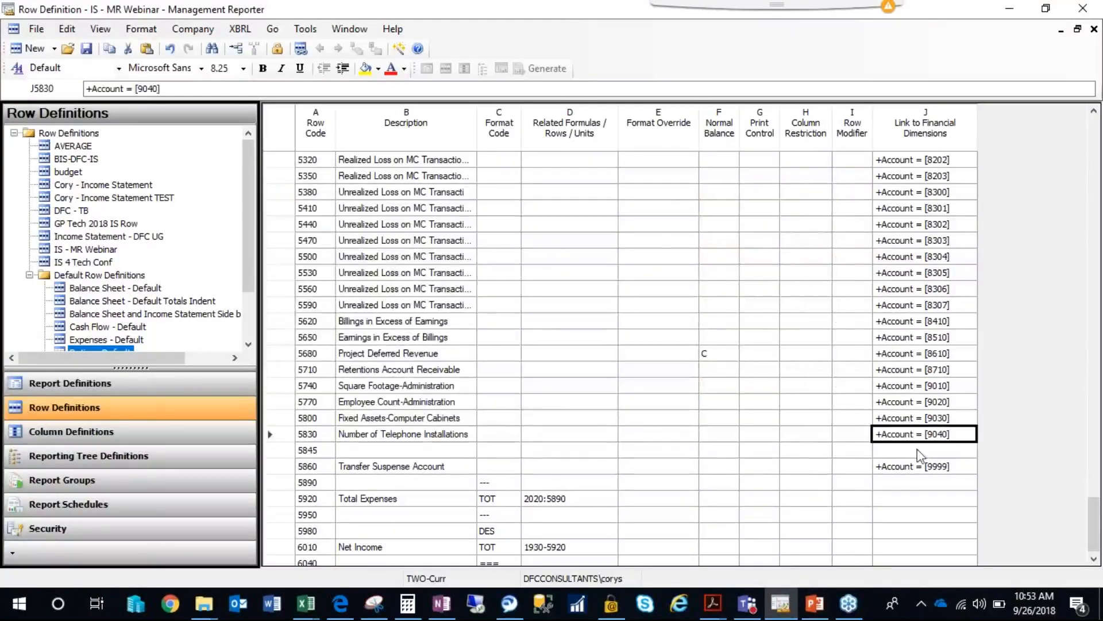
double_click(918, 453)
left_click(522, 265)
double_click(523, 272)
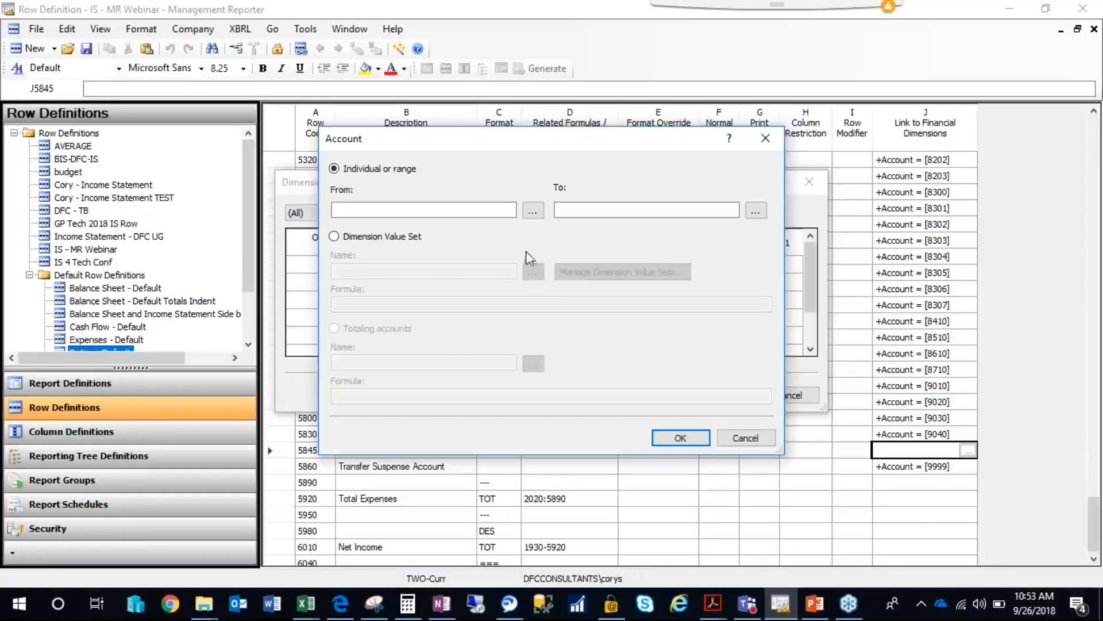
left_click(532, 213)
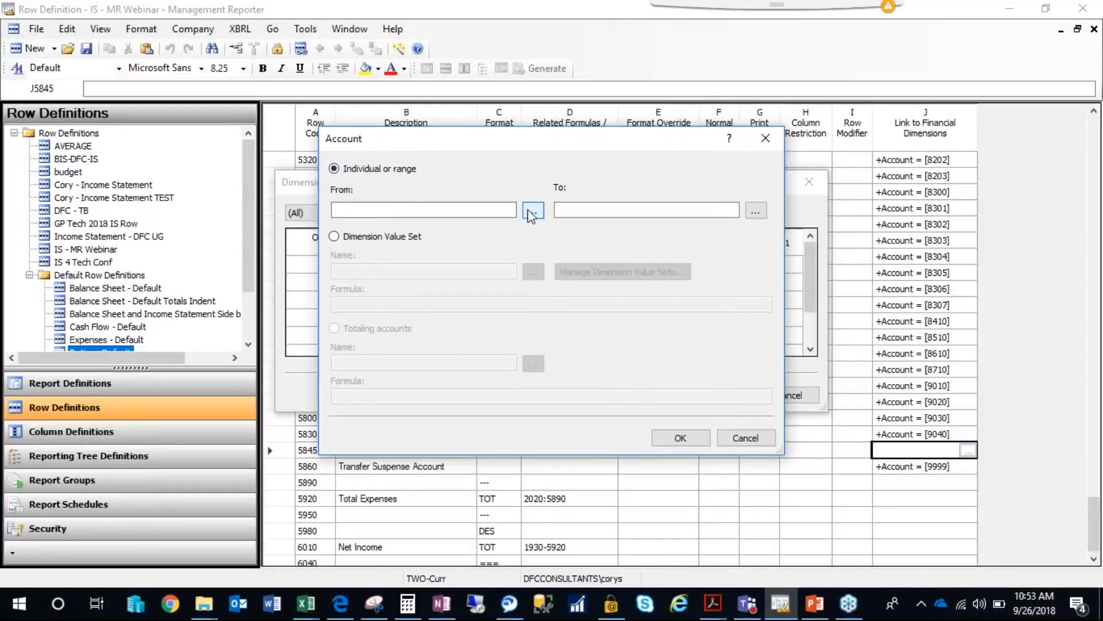
left_click_drag(690, 202, 687, 412)
left_click(668, 457)
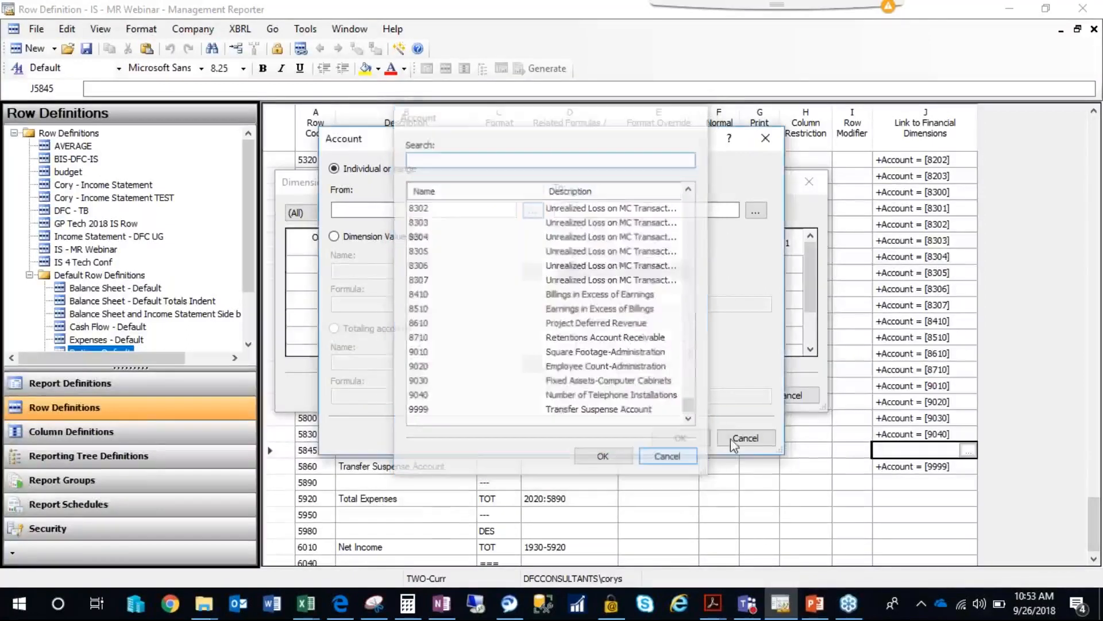
left_click(743, 438)
left_click(790, 395)
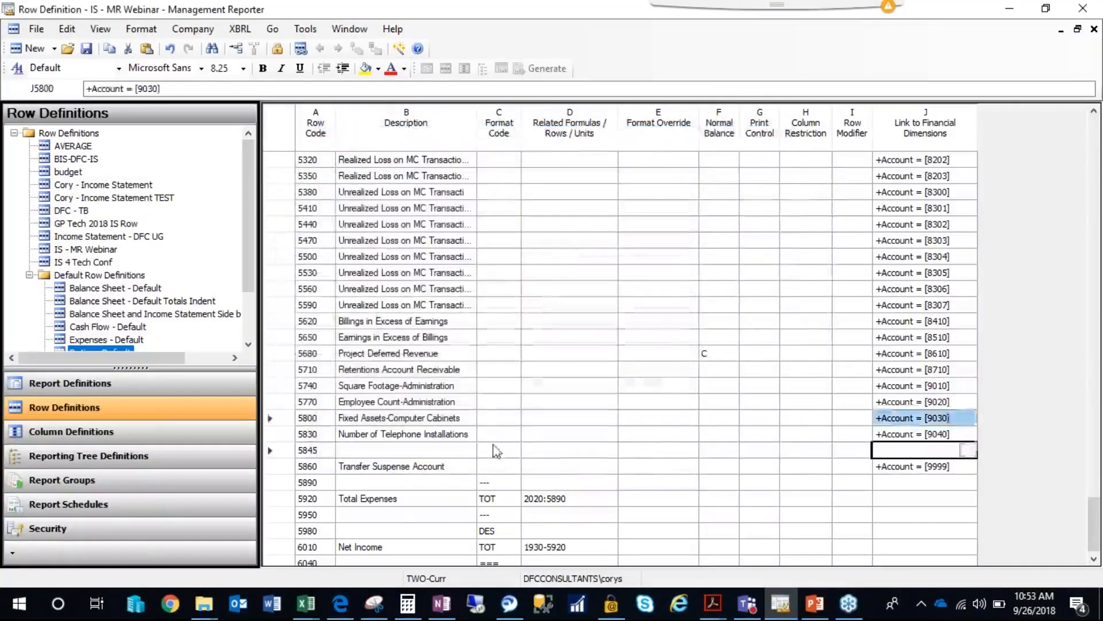
Undo the insertion of the blank row above Transfer Suspense Account and save the row definition.
left_click(279, 450)
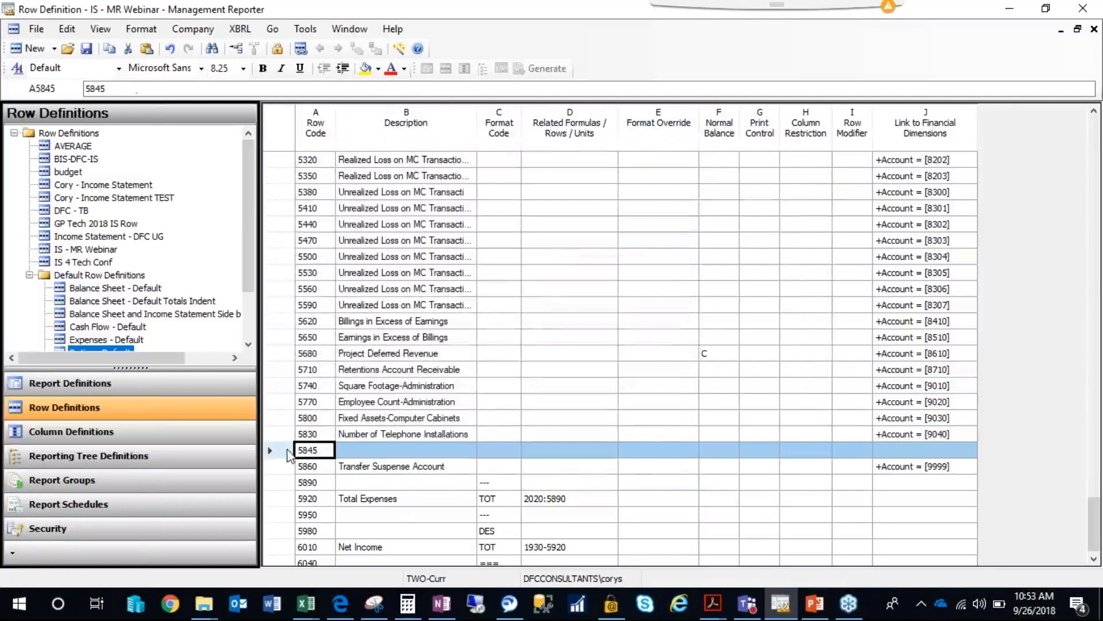
left_click(170, 50)
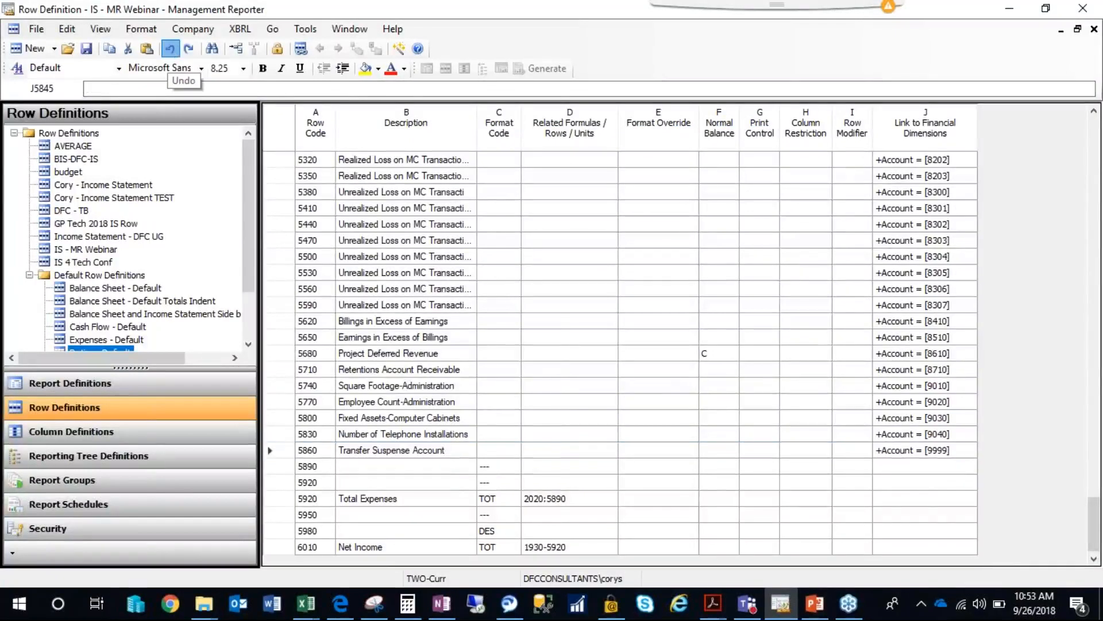
left_click(87, 50)
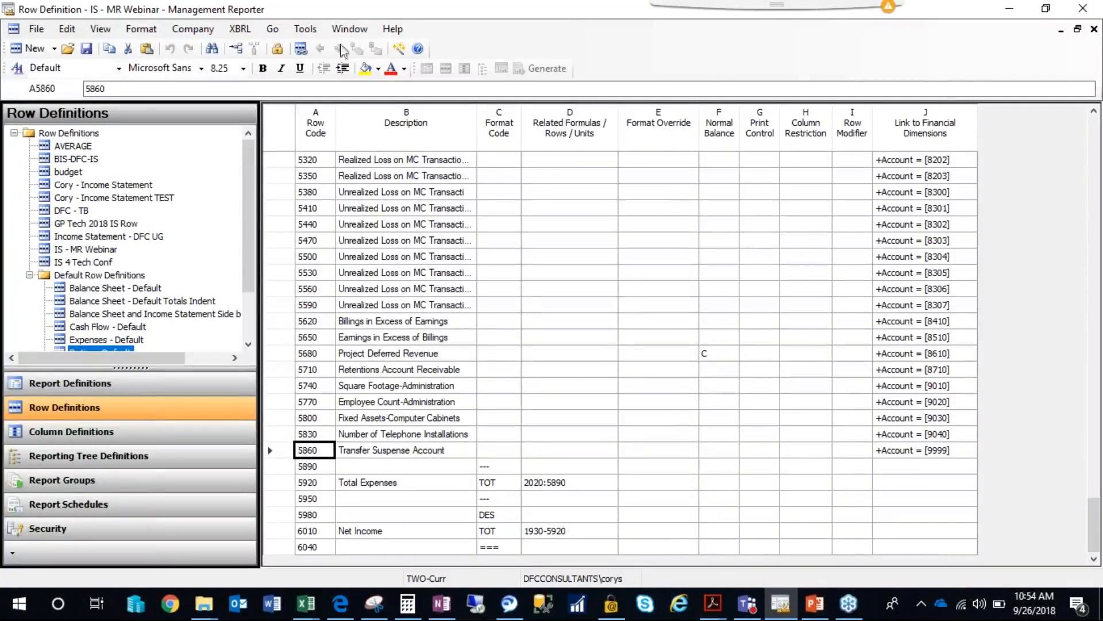
Switch the account link of the Sales row under Revenue to a dimension value set and open the value set management.
left_click_drag(1094, 523, 1088, 114)
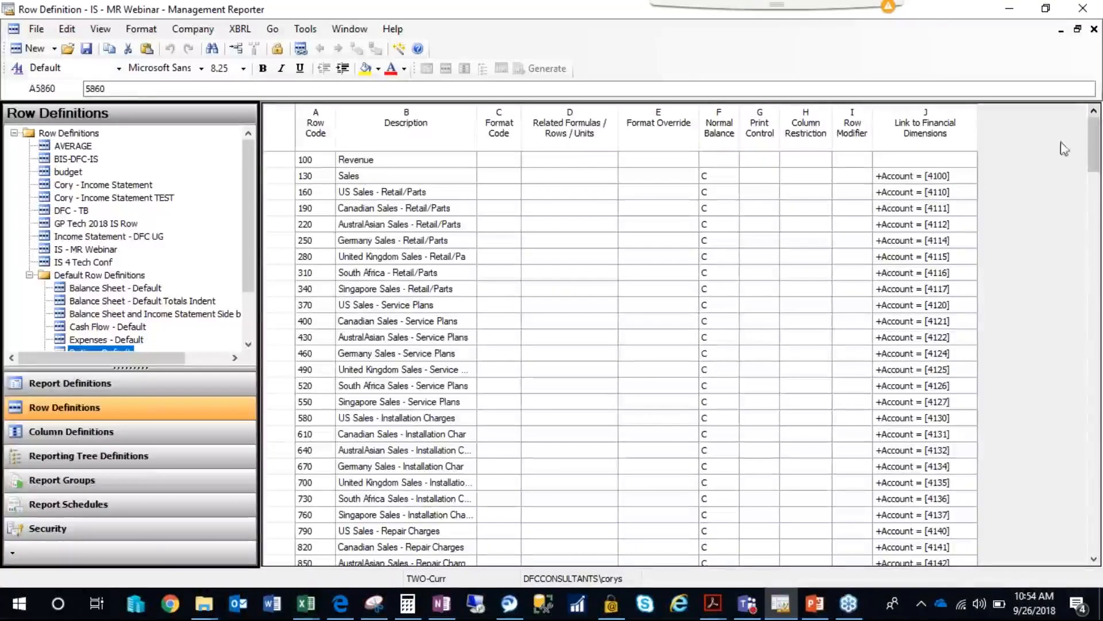
left_click(940, 182)
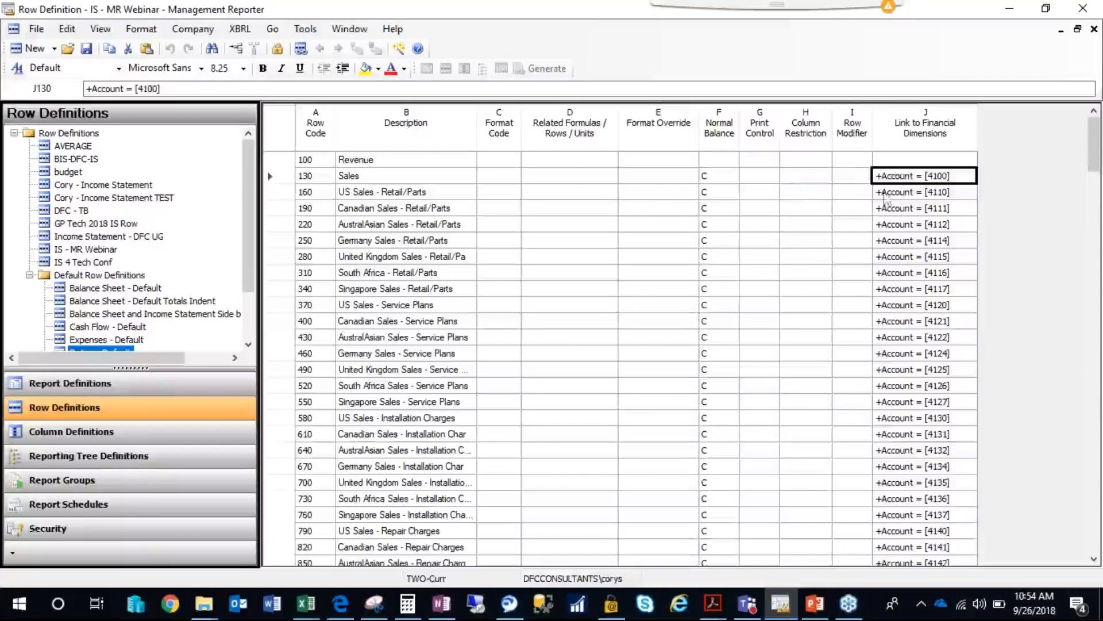
left_click(907, 192)
left_click(915, 180)
left_click_drag(917, 197, 916, 184)
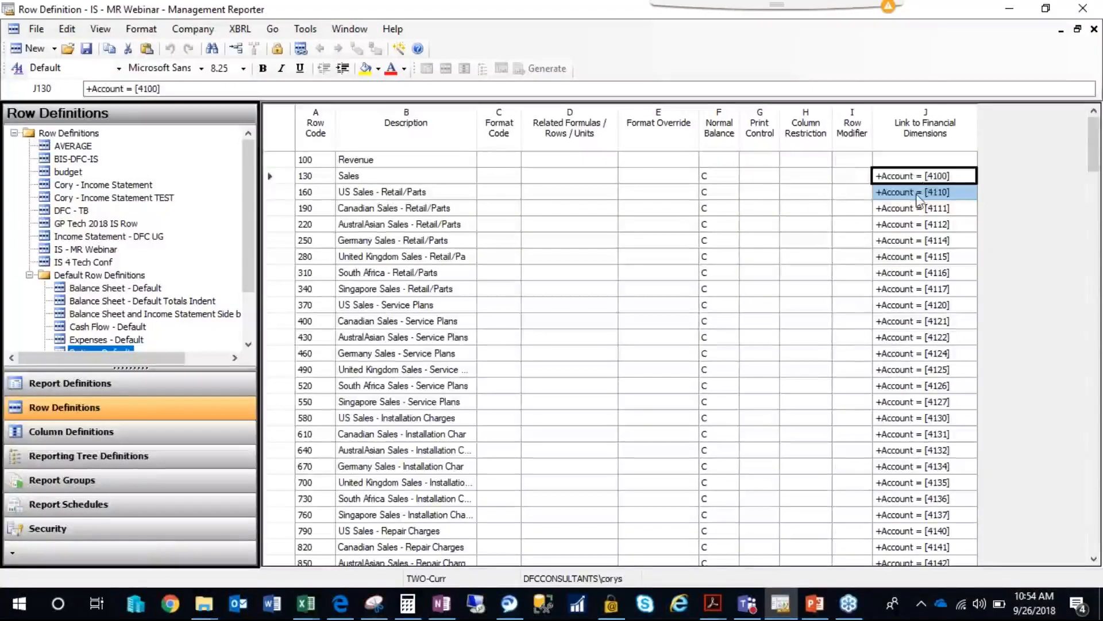
left_click(923, 188)
double_click(913, 178)
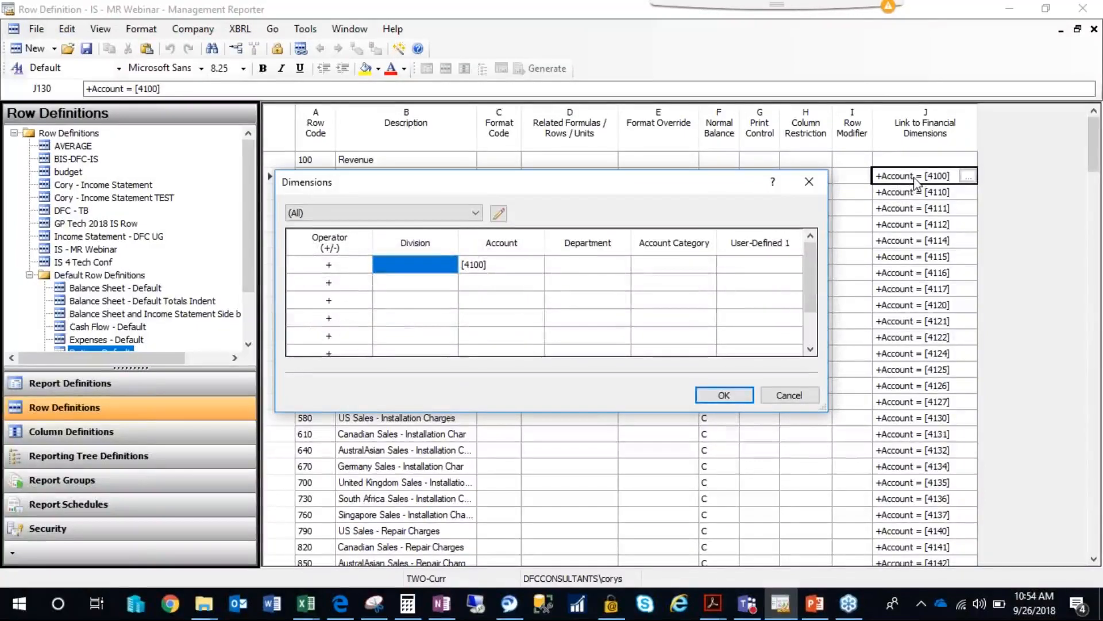
left_click(522, 270)
double_click(524, 270)
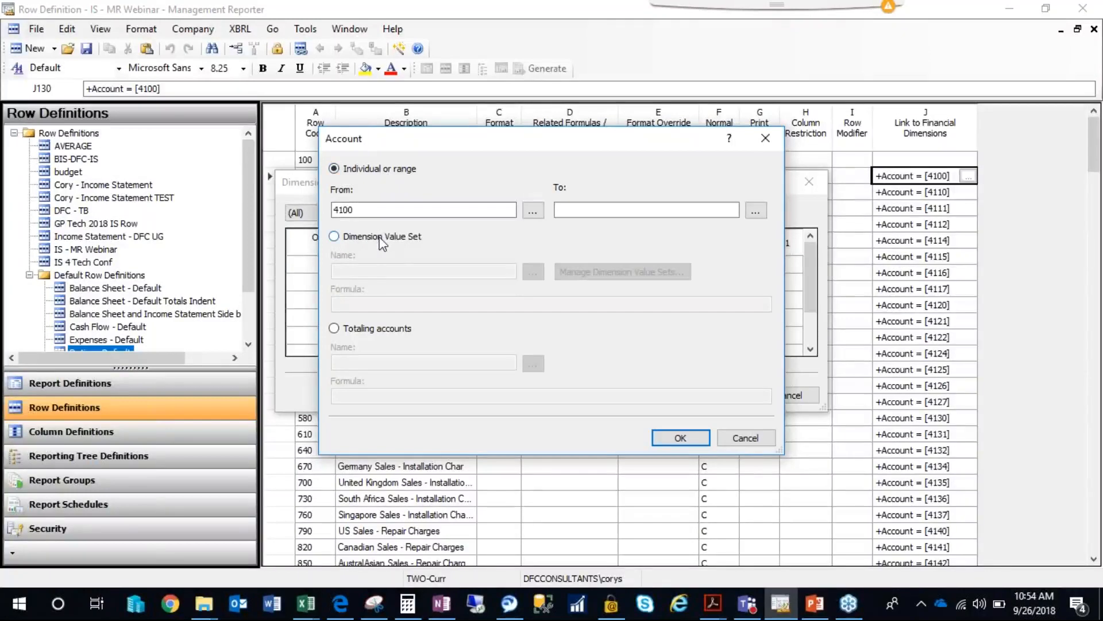
left_click(377, 238)
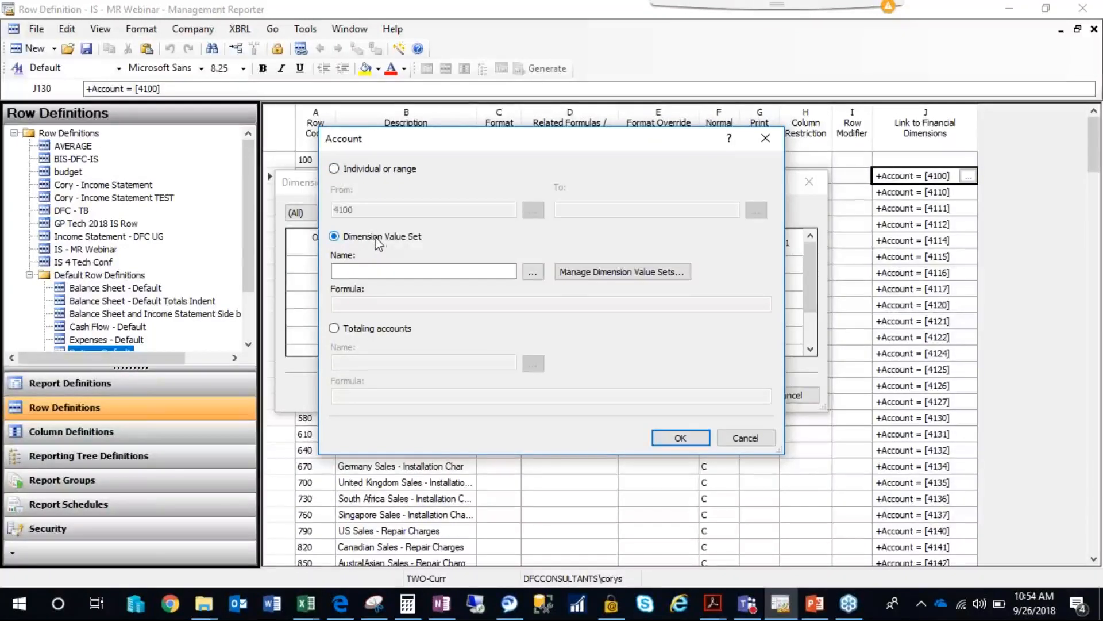
left_click(595, 273)
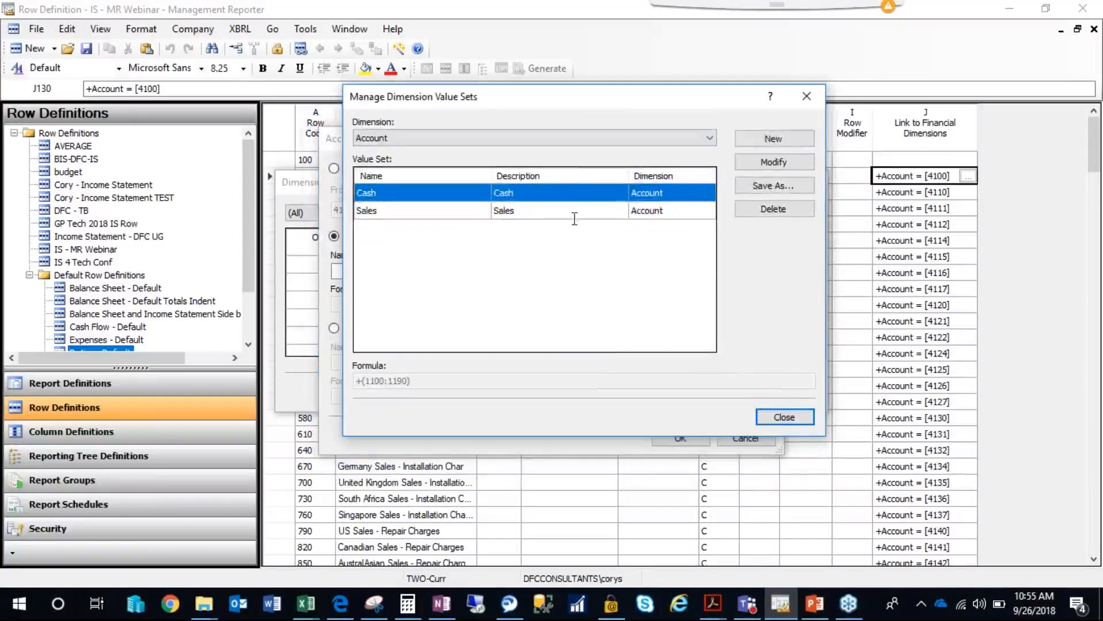
Open the Sales value set for modification and examine its name, description and account range.
left_click(412, 211)
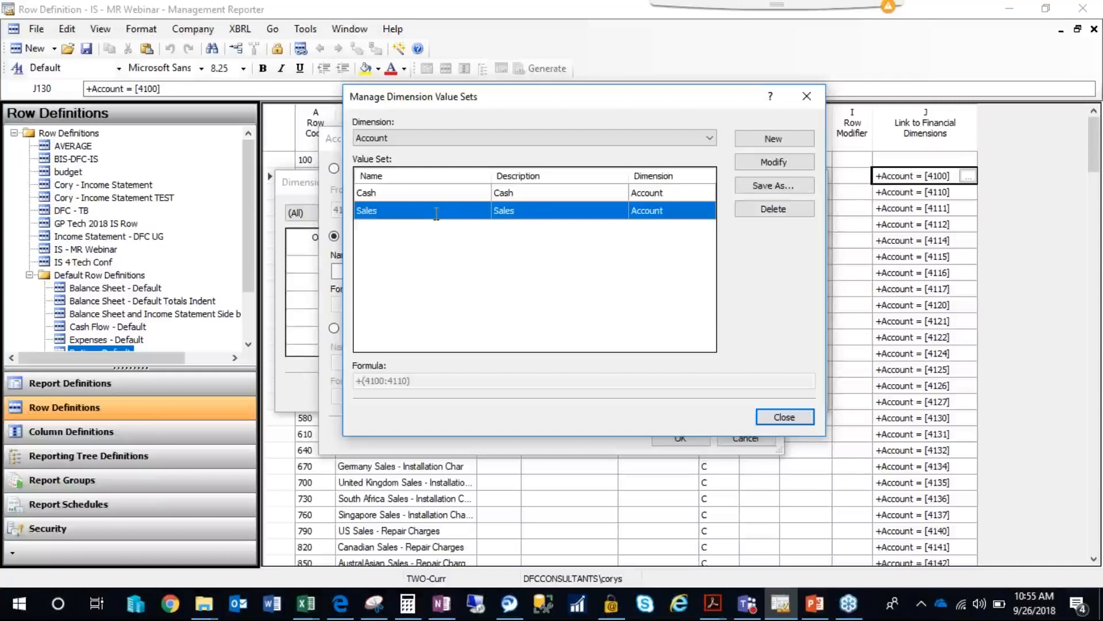
left_click(778, 164)
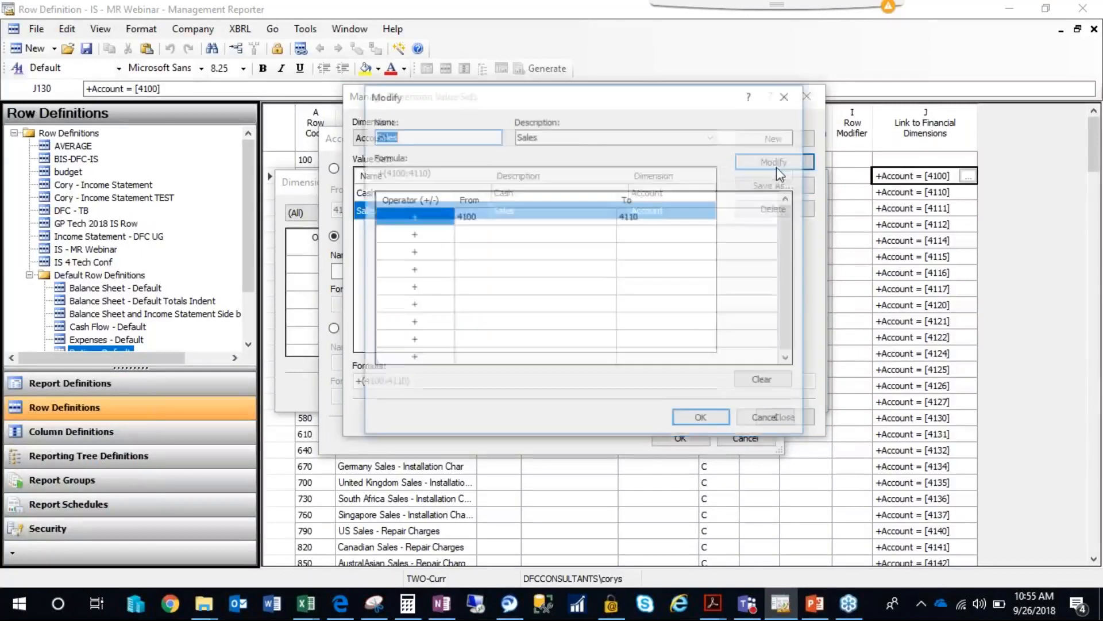
double_click(538, 124)
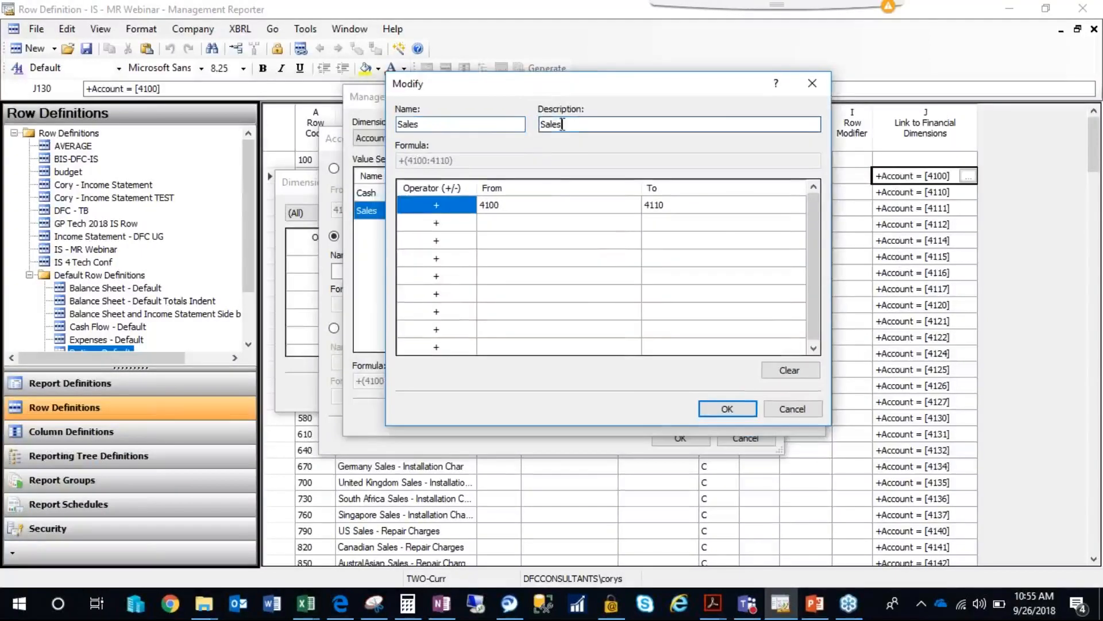
key("shift+Tab")
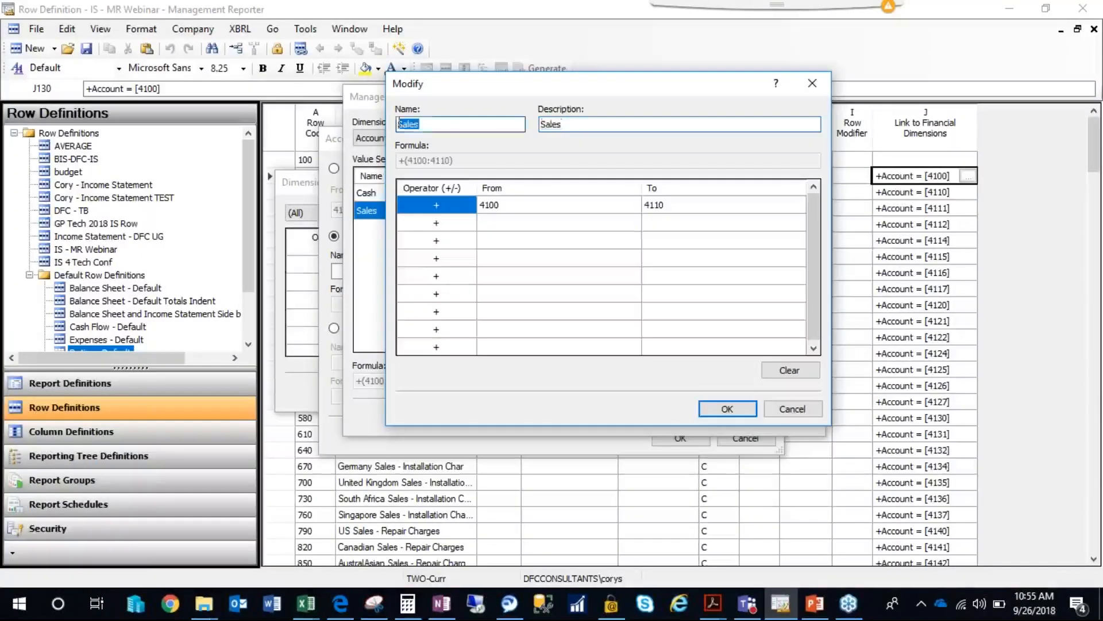
key("Tab")
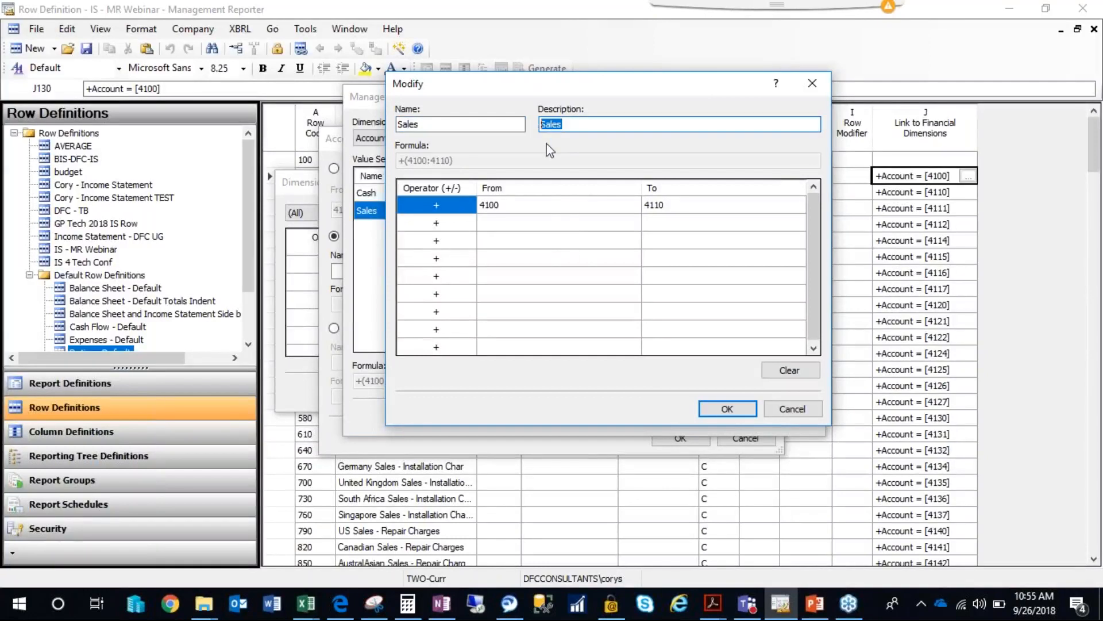
left_click(536, 214)
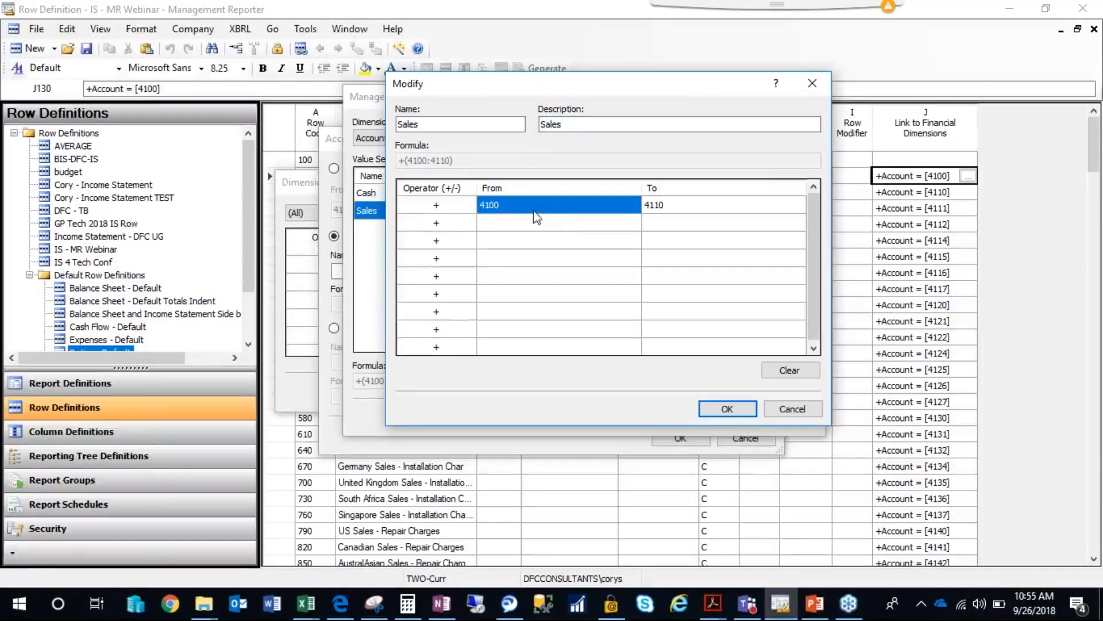
left_click(662, 208)
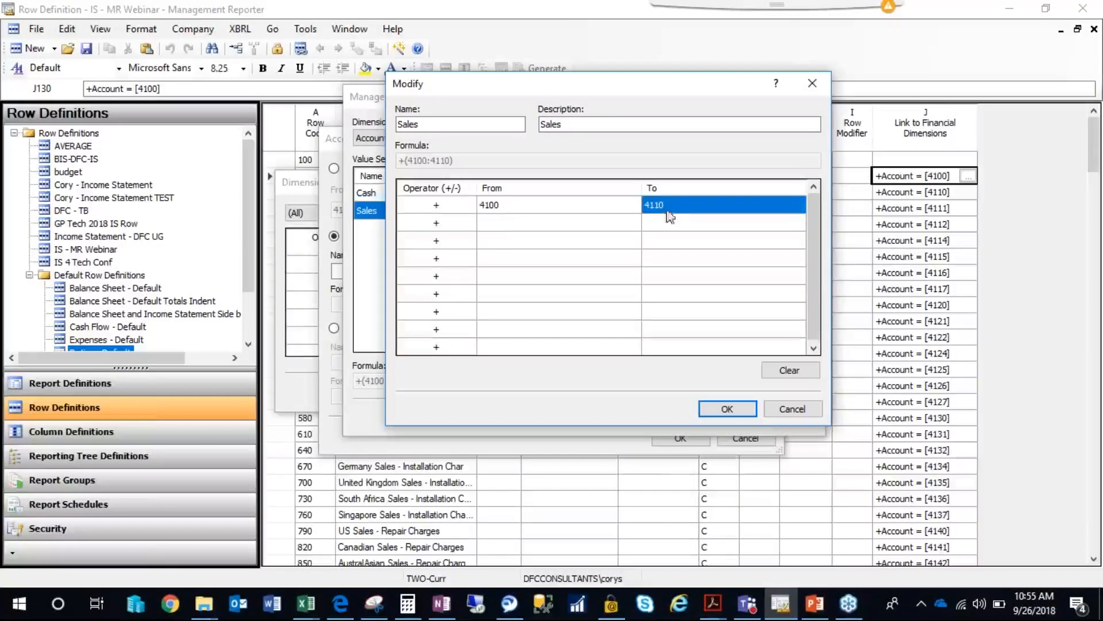
Add accounts 4500 and 4800 as separate lines below the existing range of the Sales value set.
left_click(601, 222)
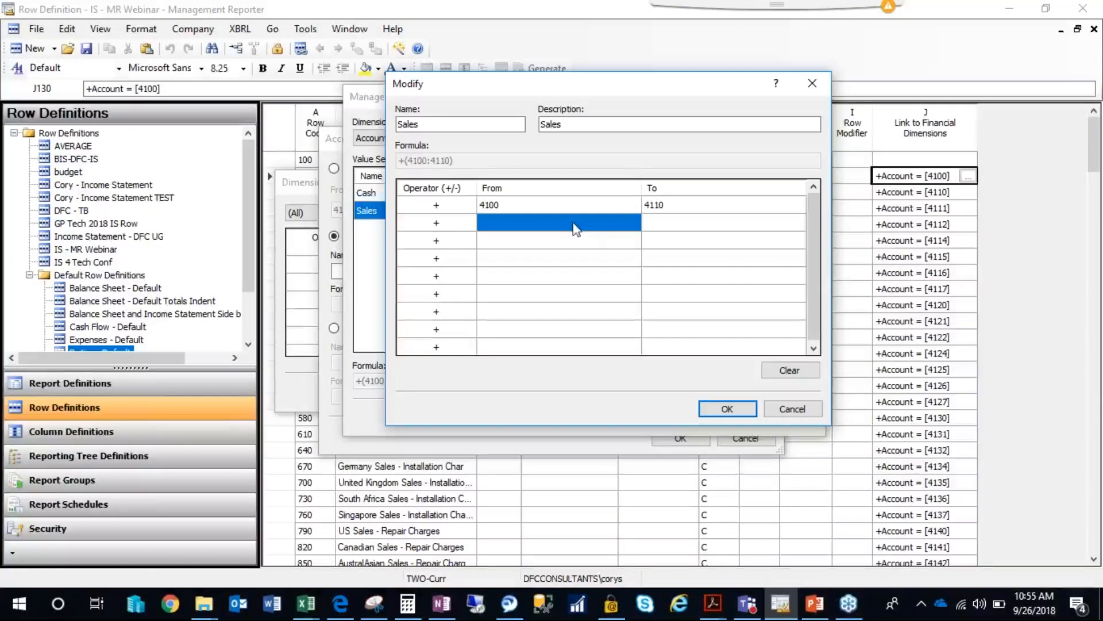
type("45")
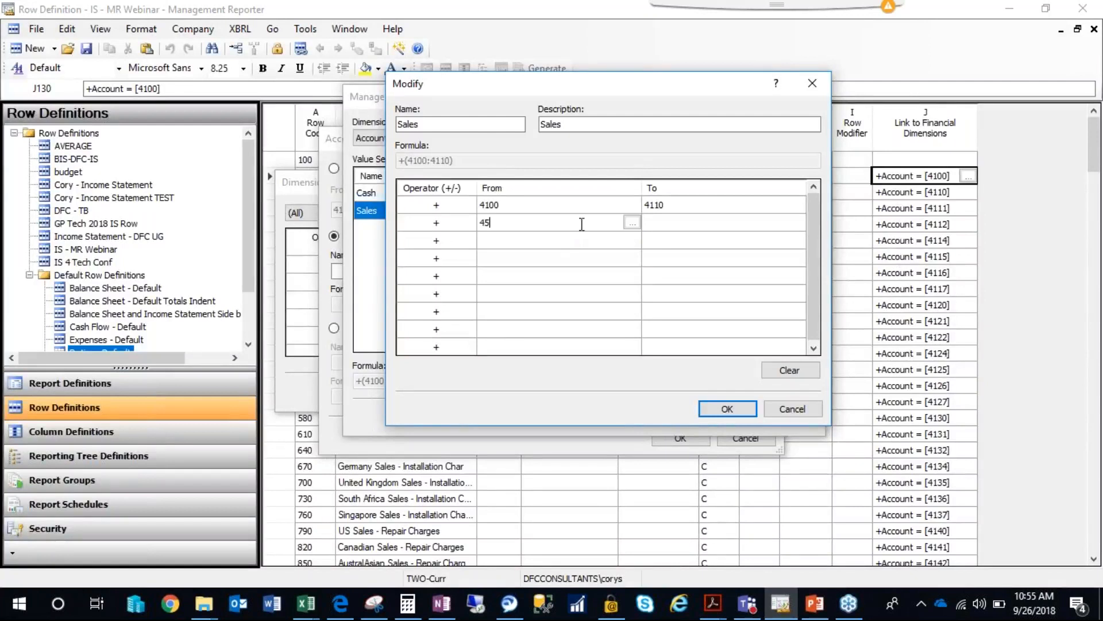
type("00")
left_click(552, 241)
type("4800")
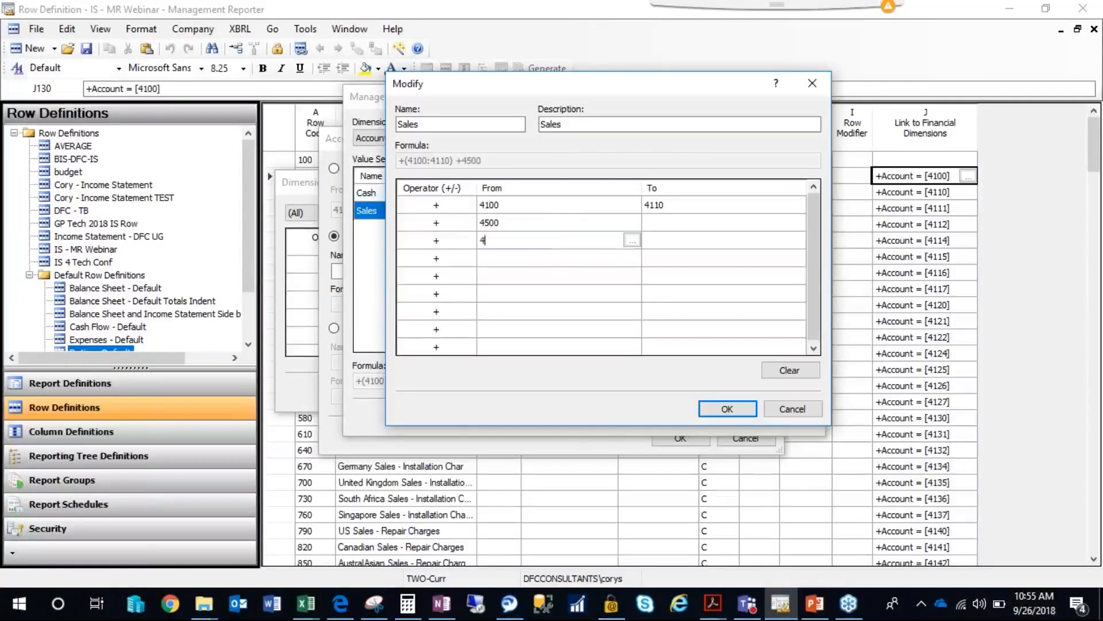
Remove accounts 4500 and 4800 from the Sales value set and recheck its account range.
left_click(499, 225)
left_click(509, 246)
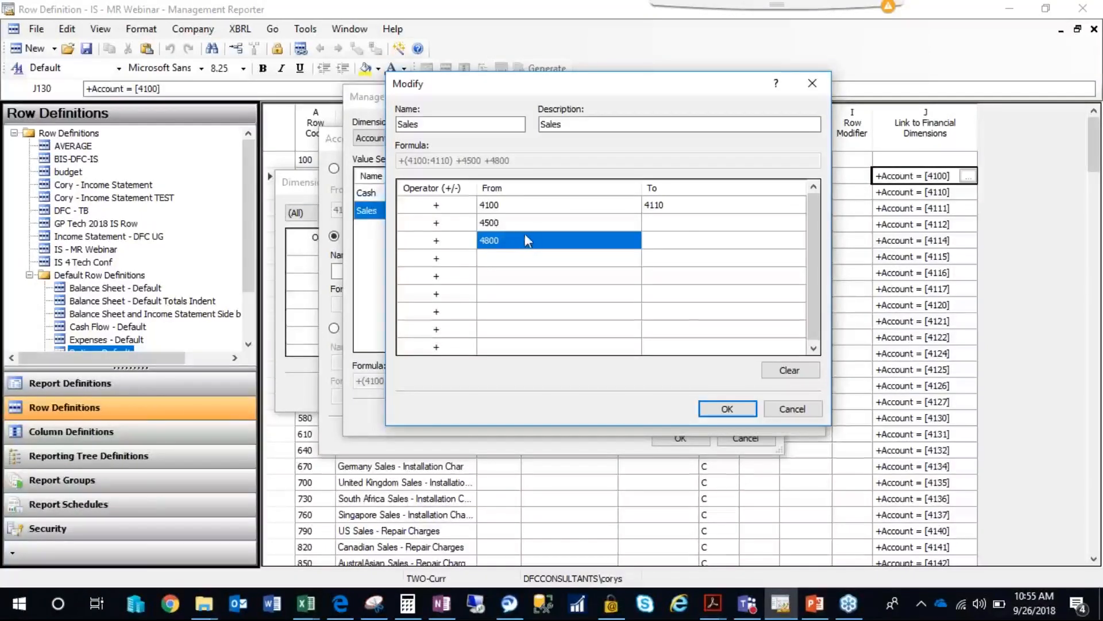
left_click(520, 224)
key("Delete")
left_click(537, 260)
left_click(721, 408)
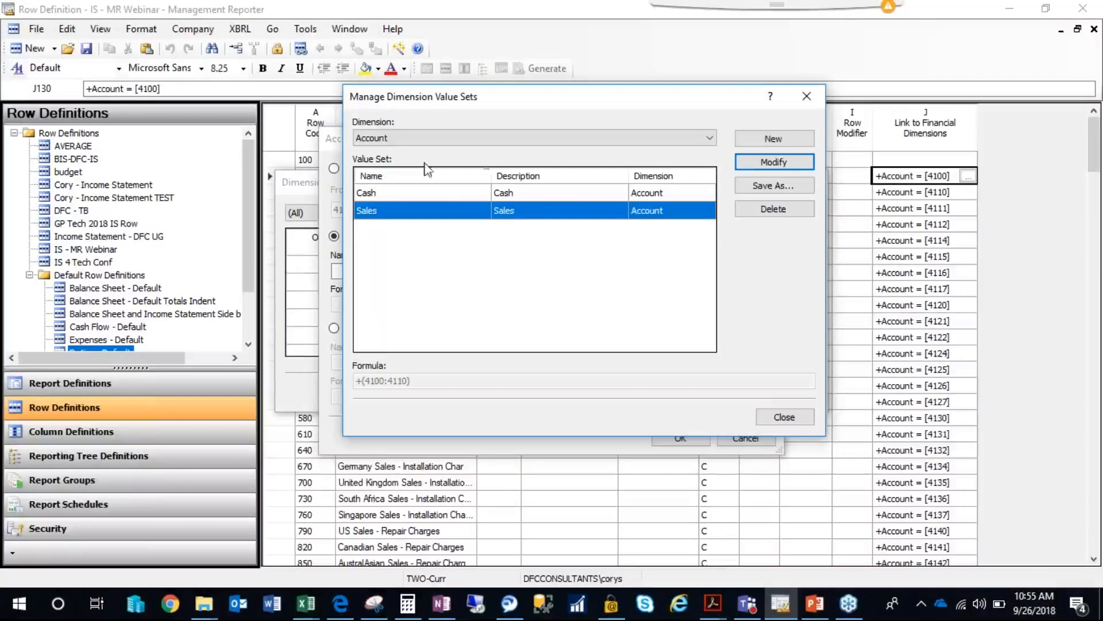
left_click(771, 413)
double_click(453, 211)
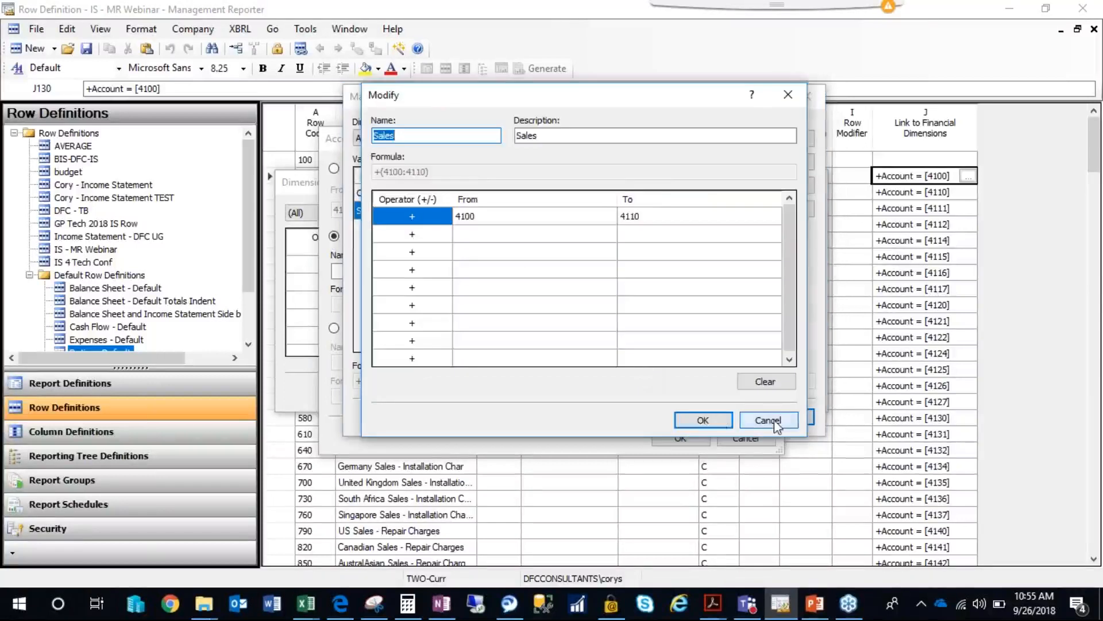
left_click(768, 420)
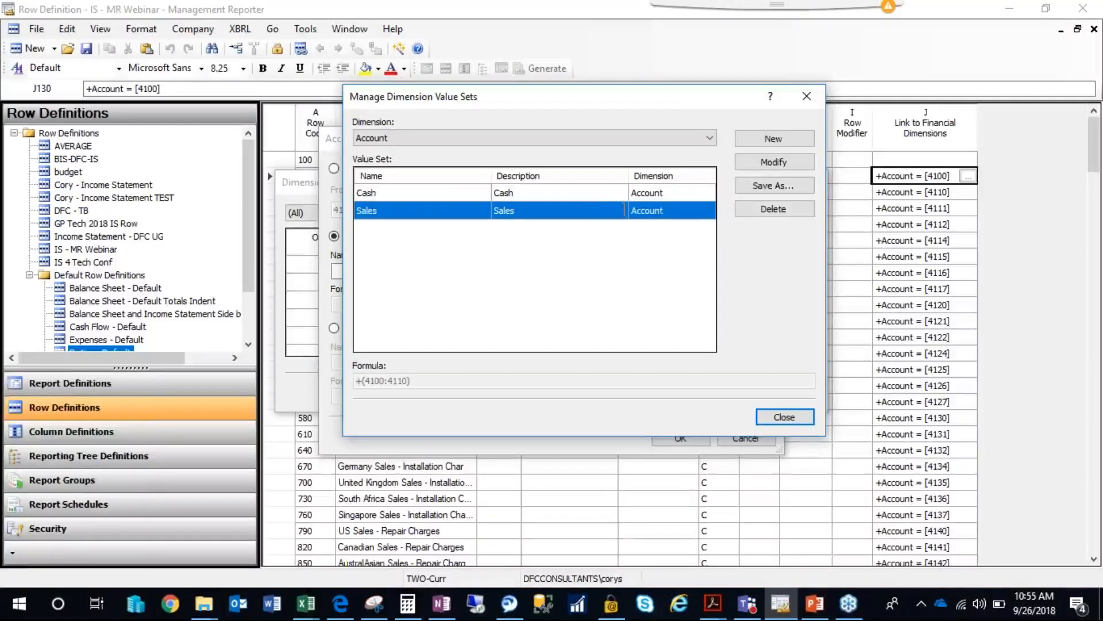
Link the Sales row under Revenue to the Sales account value set and widen the Link to Financial Dimensions column.
left_click(784, 417)
left_click(531, 271)
left_click(428, 223)
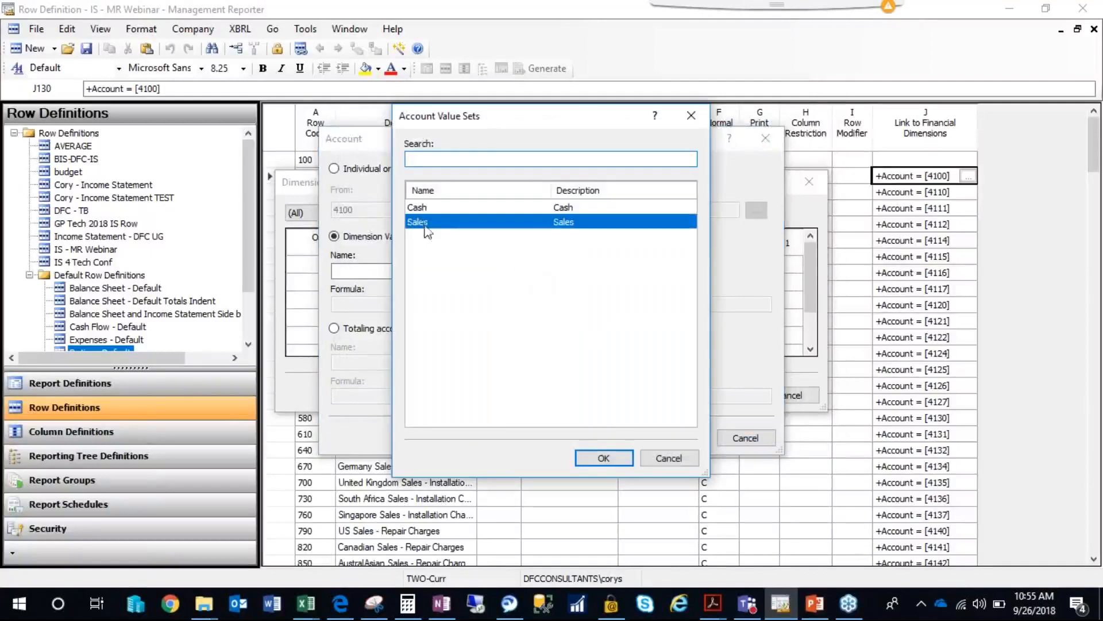
left_click(600, 457)
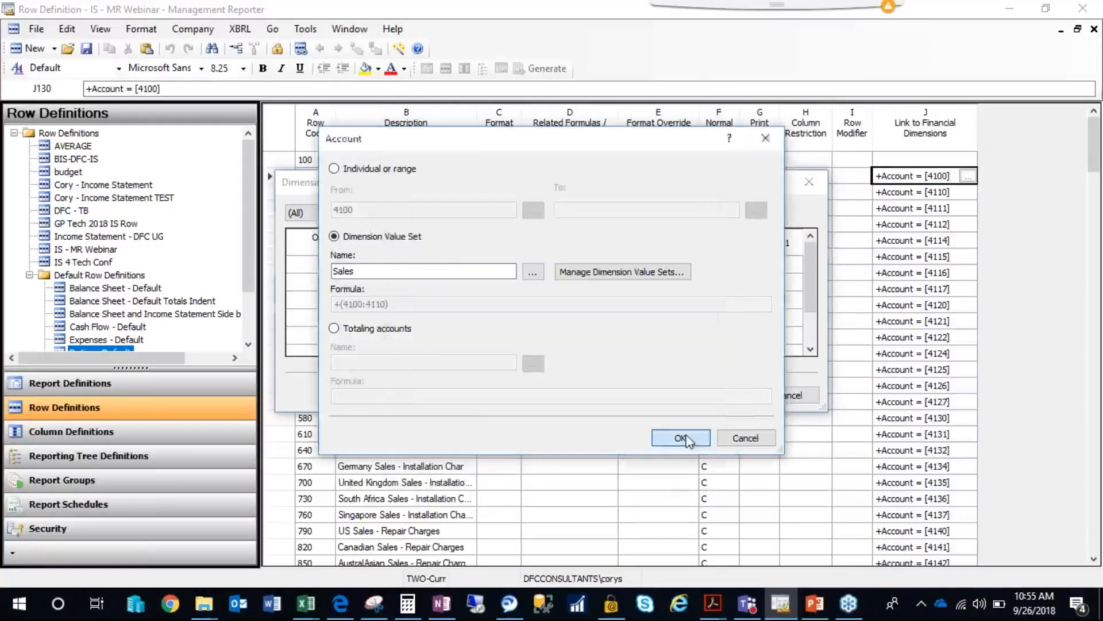
left_click(758, 439)
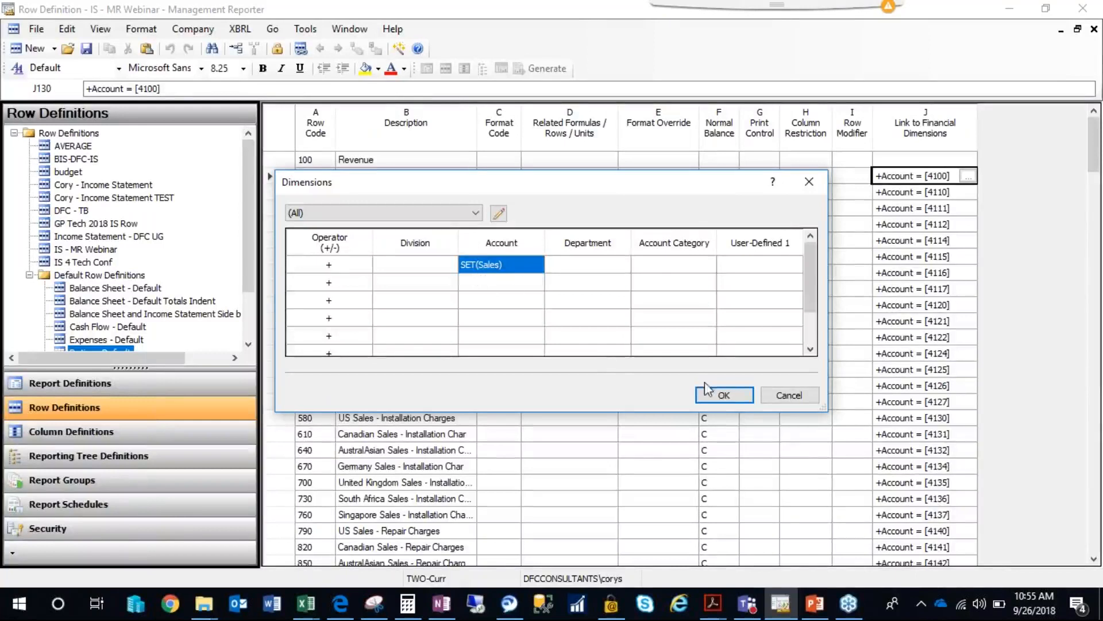
left_click(729, 399)
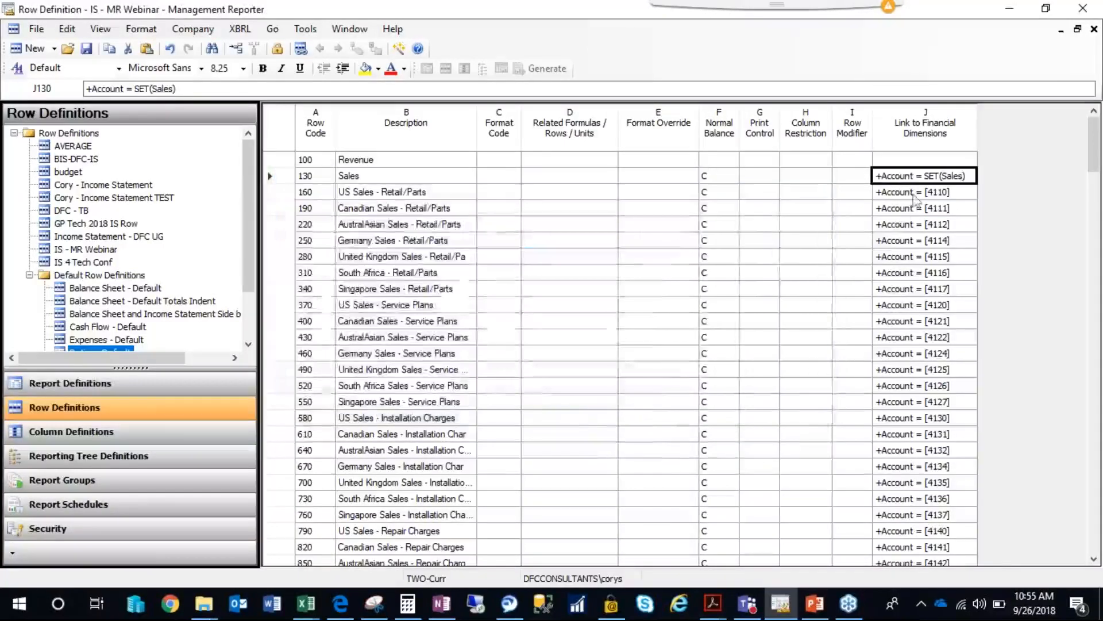
left_click_drag(976, 141, 1000, 142)
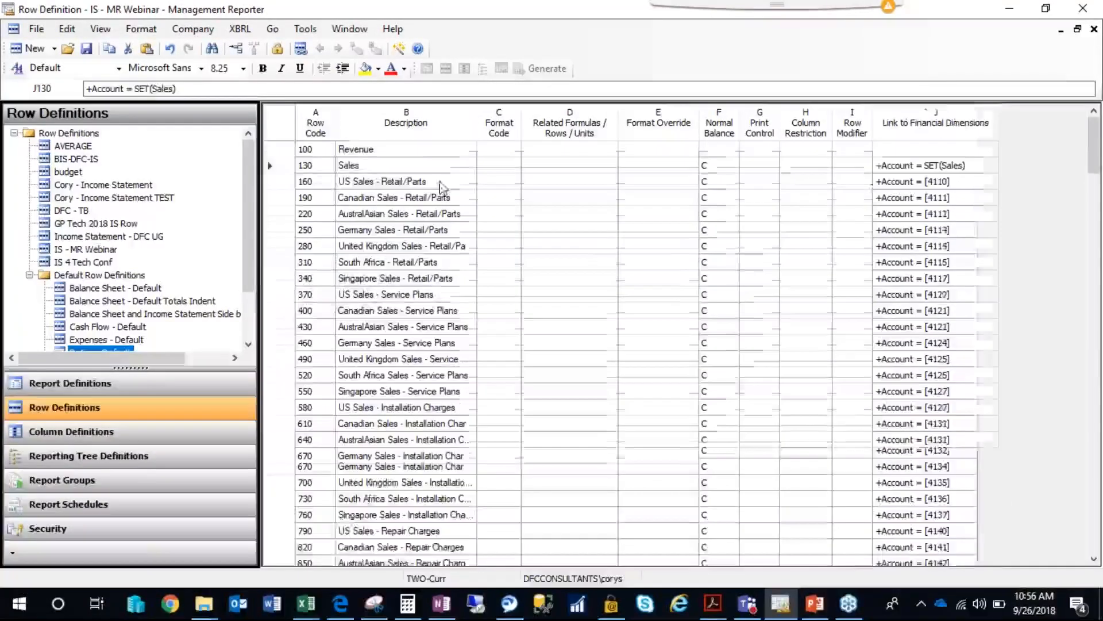
Delete the US Sales - Retail/Parts row, whose account 4110 is already covered by the Sales value set.
left_click(381, 169)
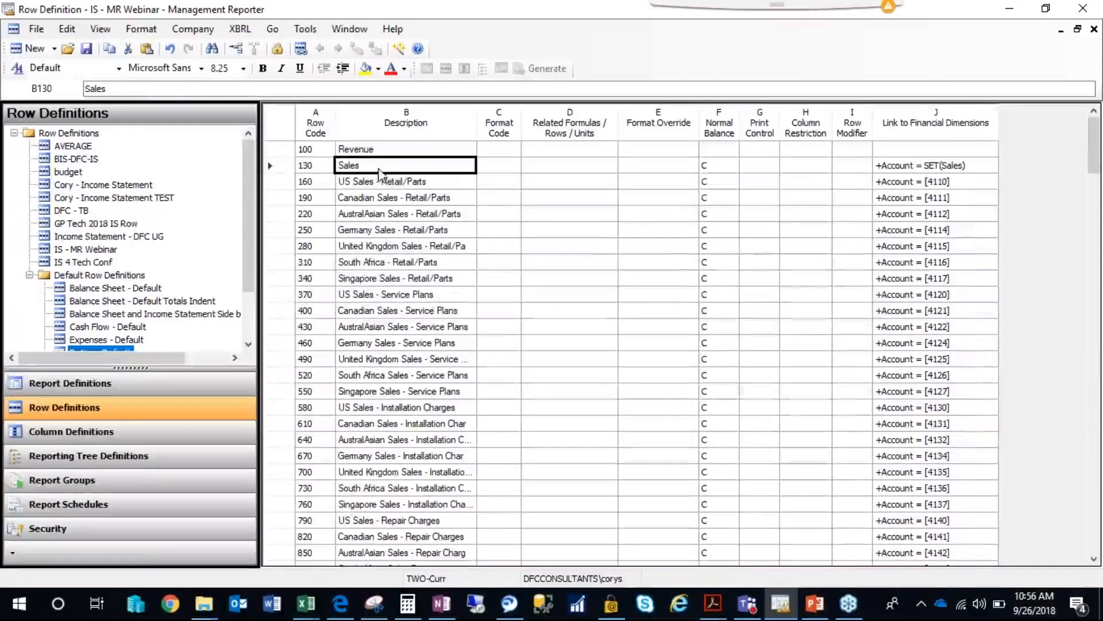
left_click(404, 183)
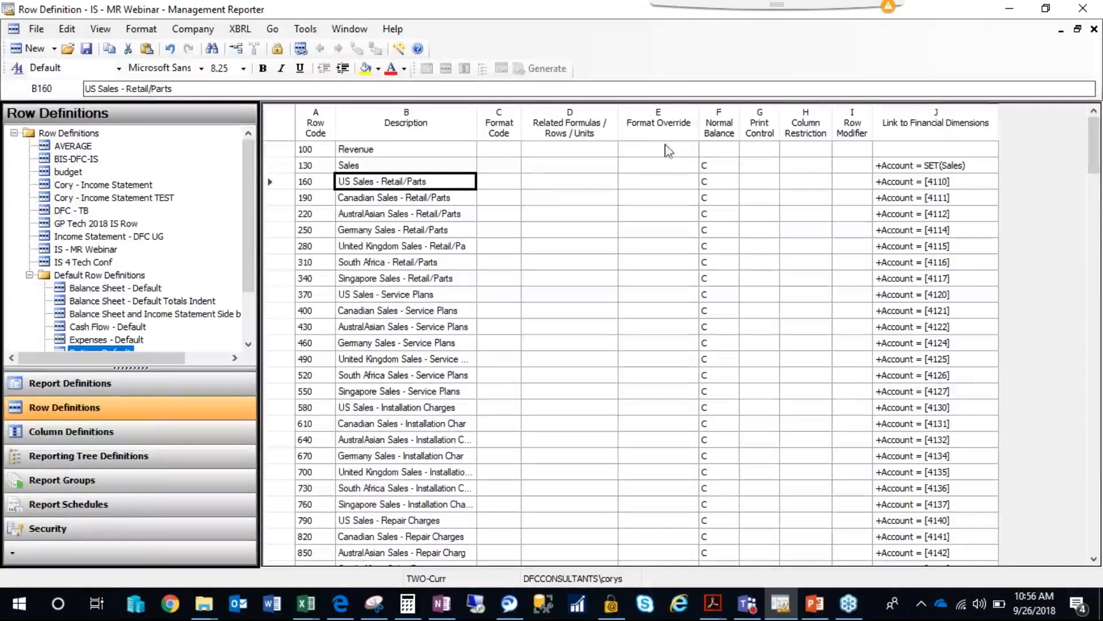
left_click(918, 185)
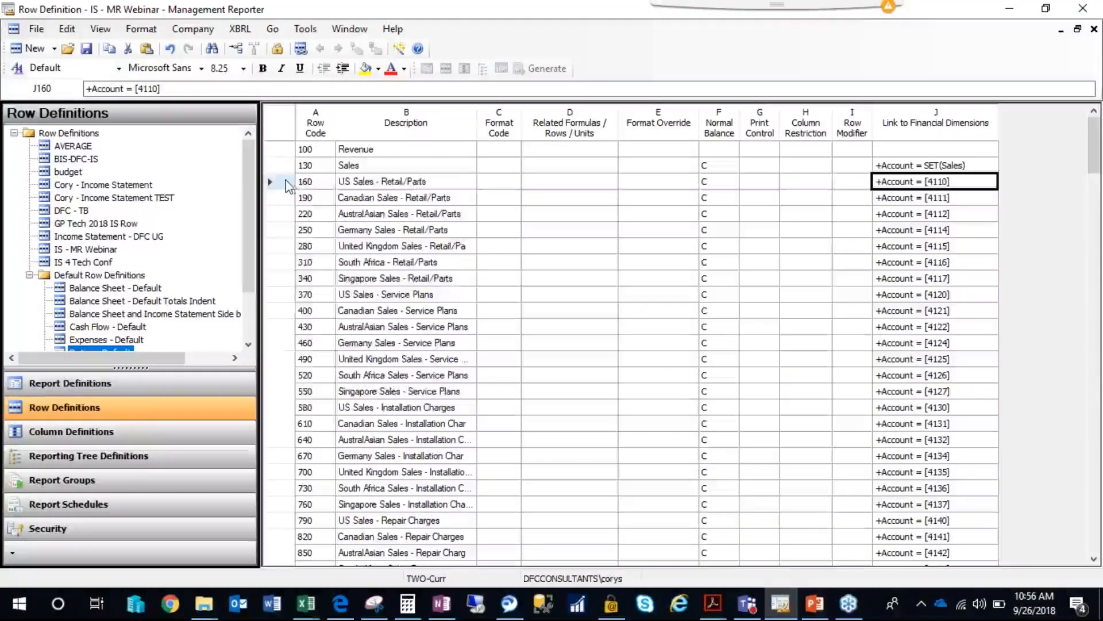
left_click(285, 183)
right_click(285, 183)
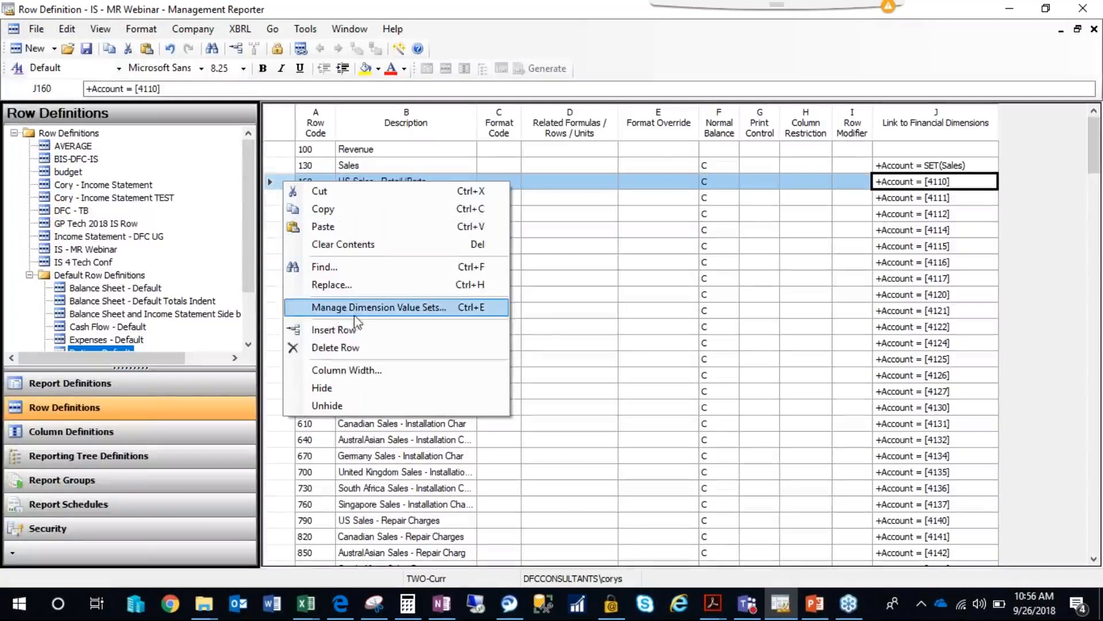
left_click(335, 348)
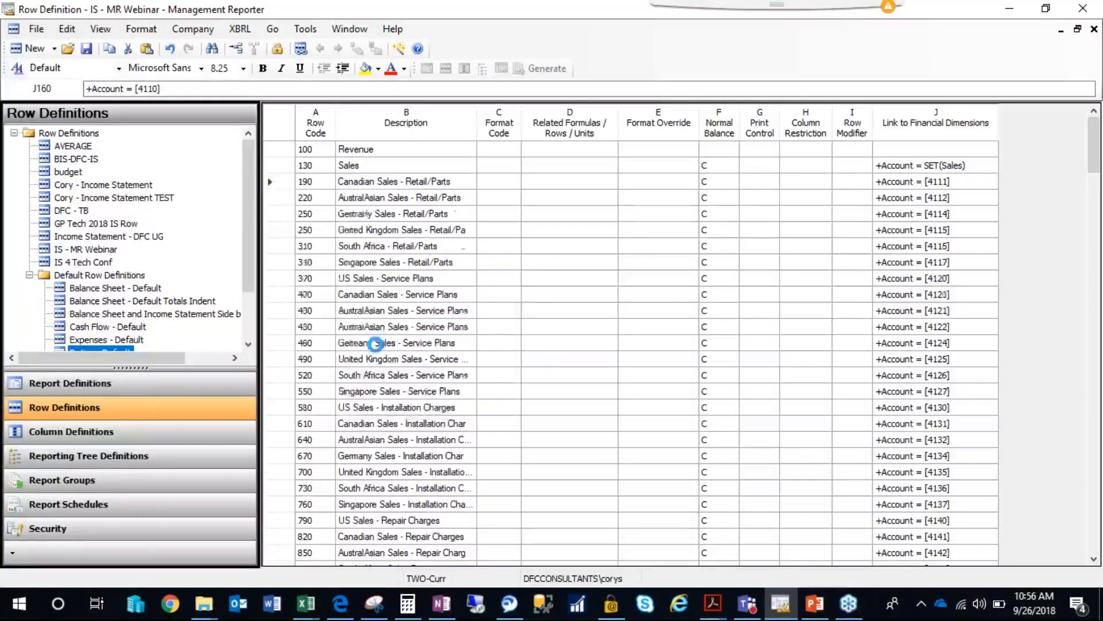
left_click(896, 214)
left_click(912, 168)
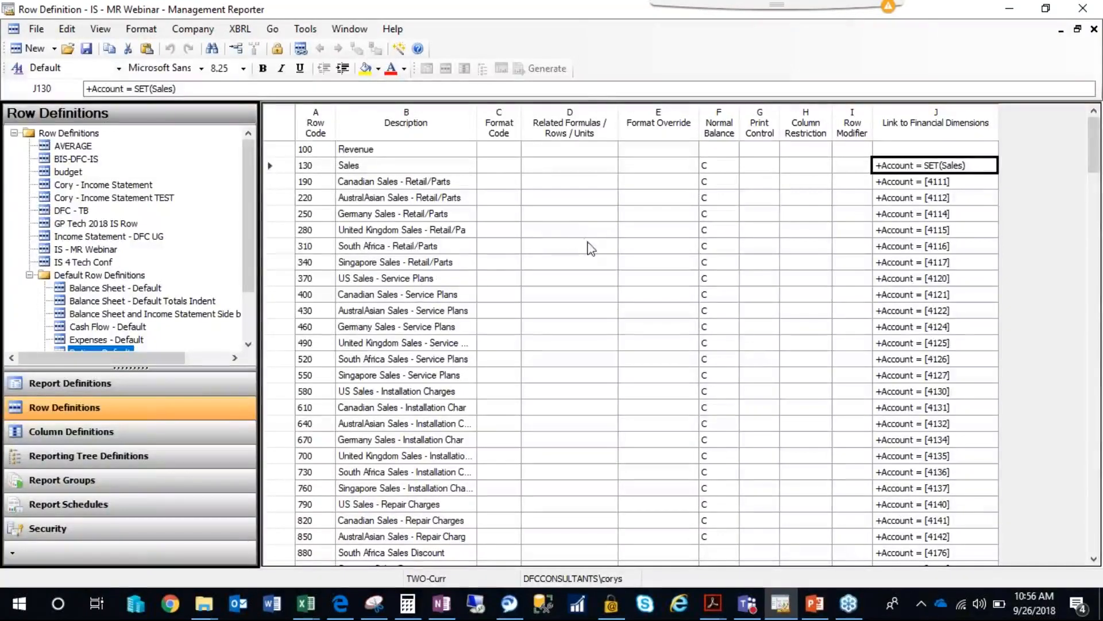
Close the edited row definition and view the non-TEST Income Statement row definition before closing it too.
left_click(1094, 30)
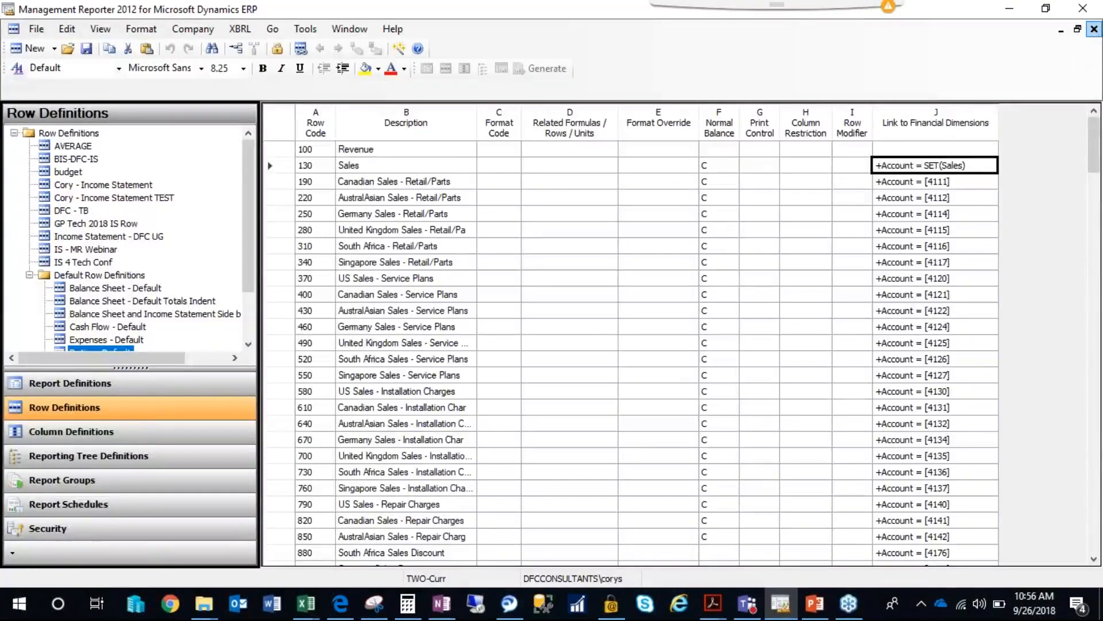
left_click(89, 165)
double_click(90, 167)
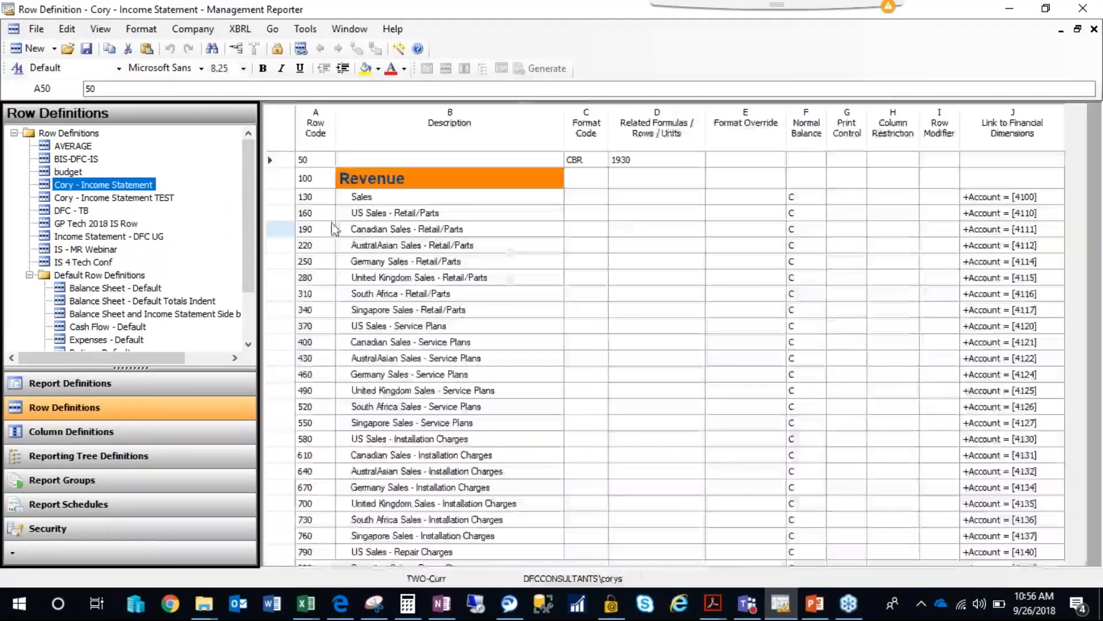
left_click(1094, 30)
Open the non-TEST Income Statement report definition and display its output and distribution settings.
left_click(81, 383)
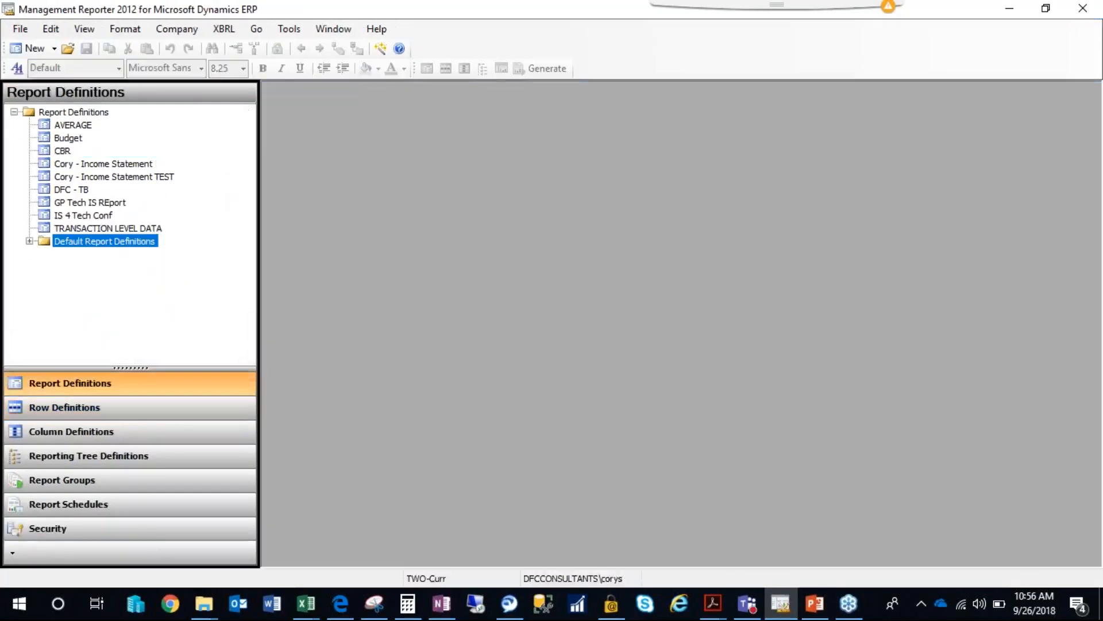
double_click(102, 166)
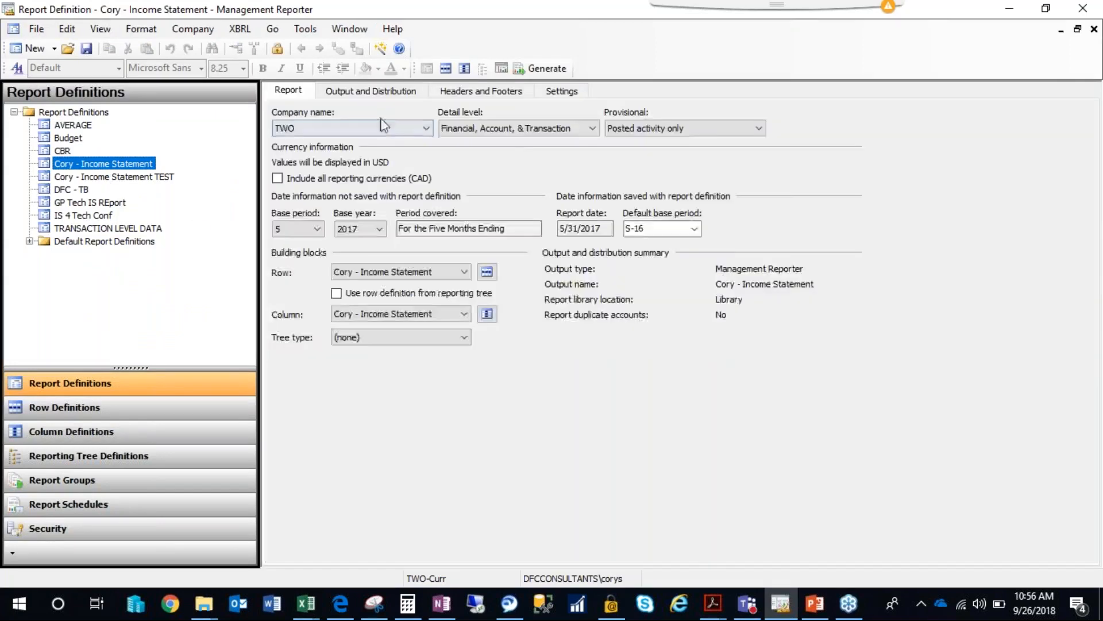
left_click(370, 92)
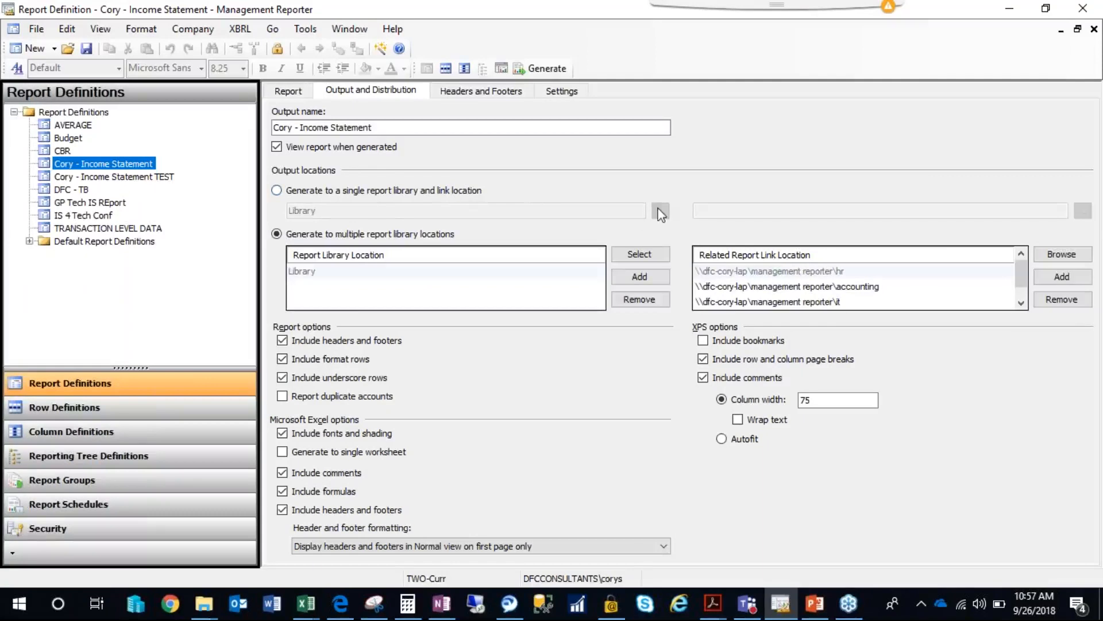
Try the single report library location option and examine the available library folders there and in Report Viewer.
left_click(362, 195)
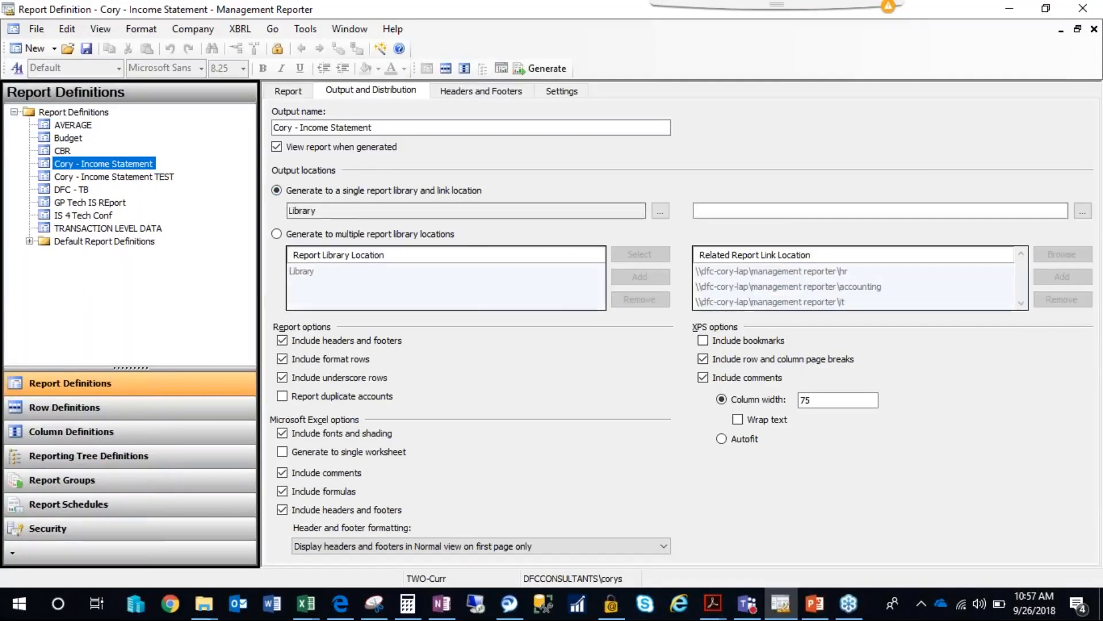
left_click(661, 211)
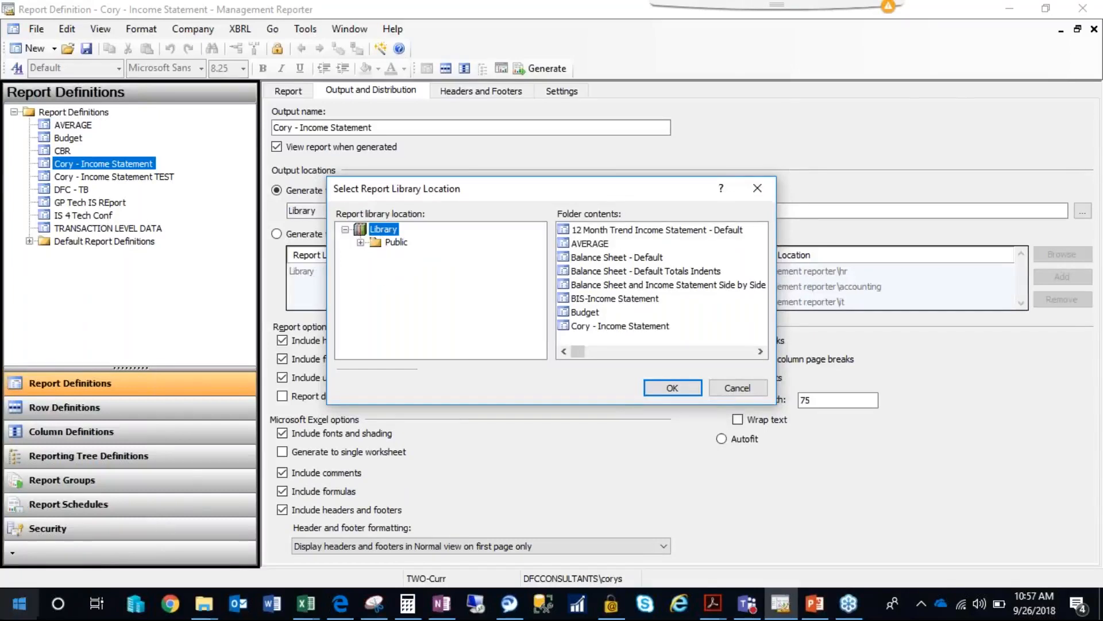
left_click(26, 611)
type("report")
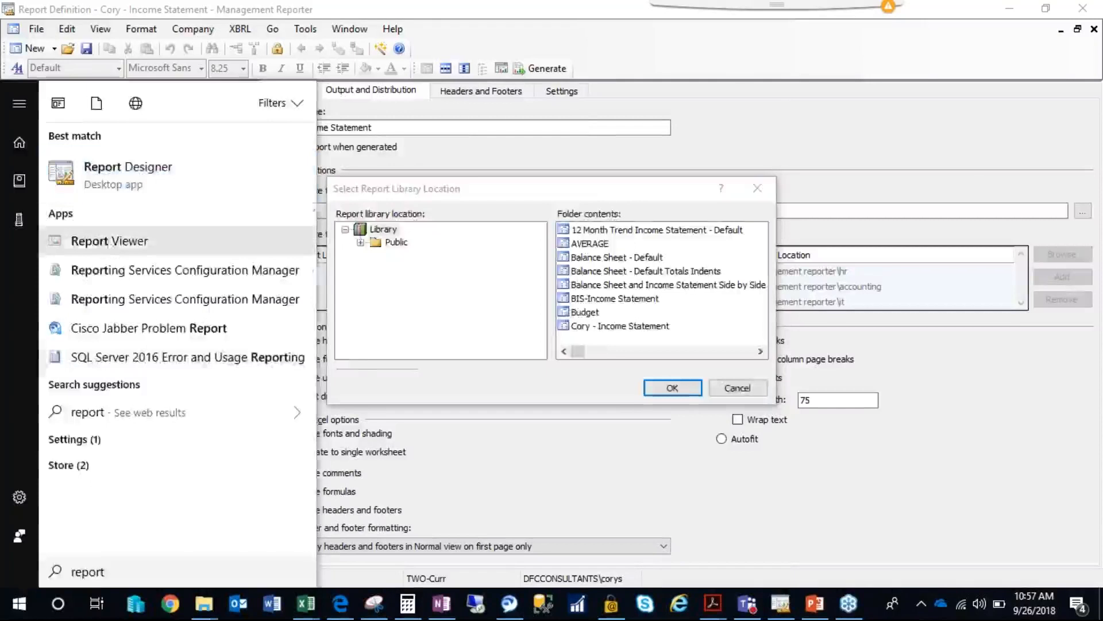
left_click(110, 246)
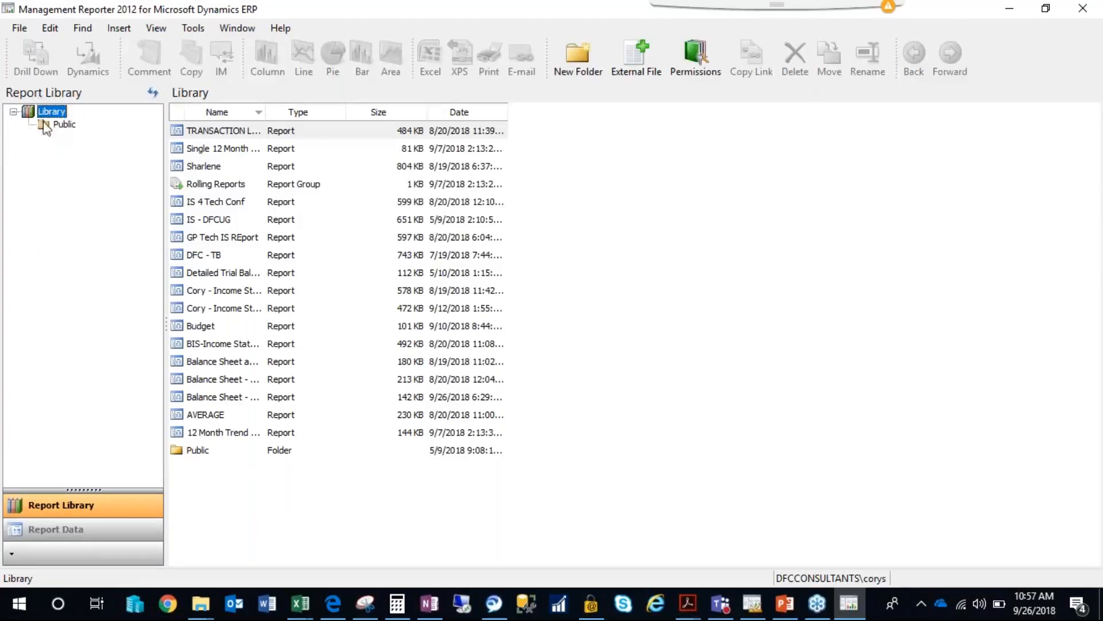
left_click(13, 113)
left_click(1014, 8)
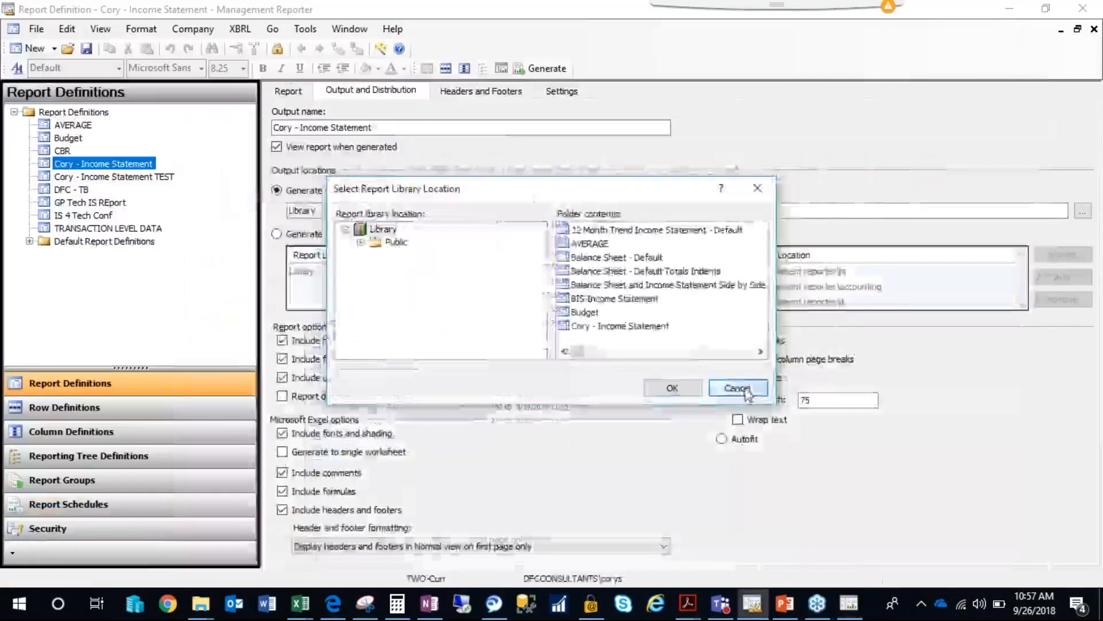
left_click(738, 388)
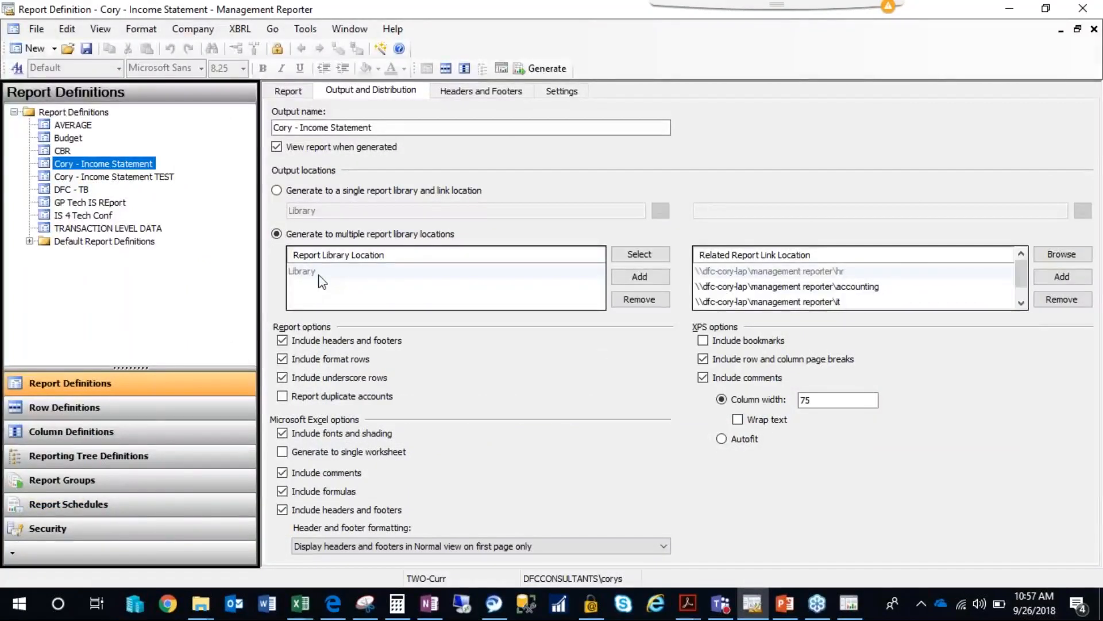
Review the multiple-location output settings, including the Library location and the hr, accounting and it report link paths.
left_click(313, 272)
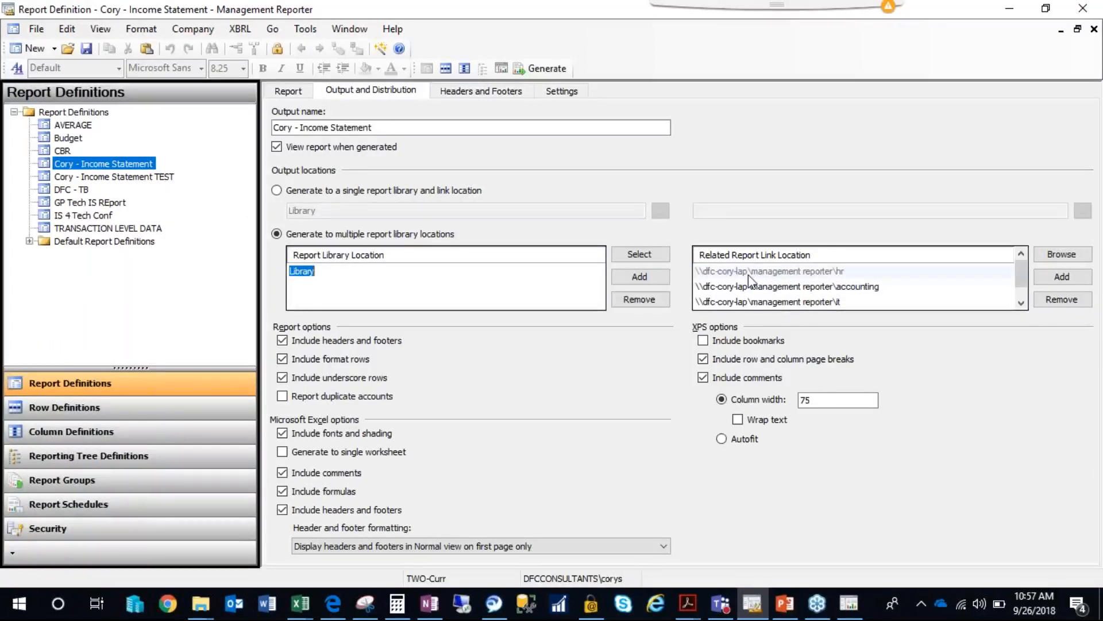
left_click(846, 277)
left_click(837, 301)
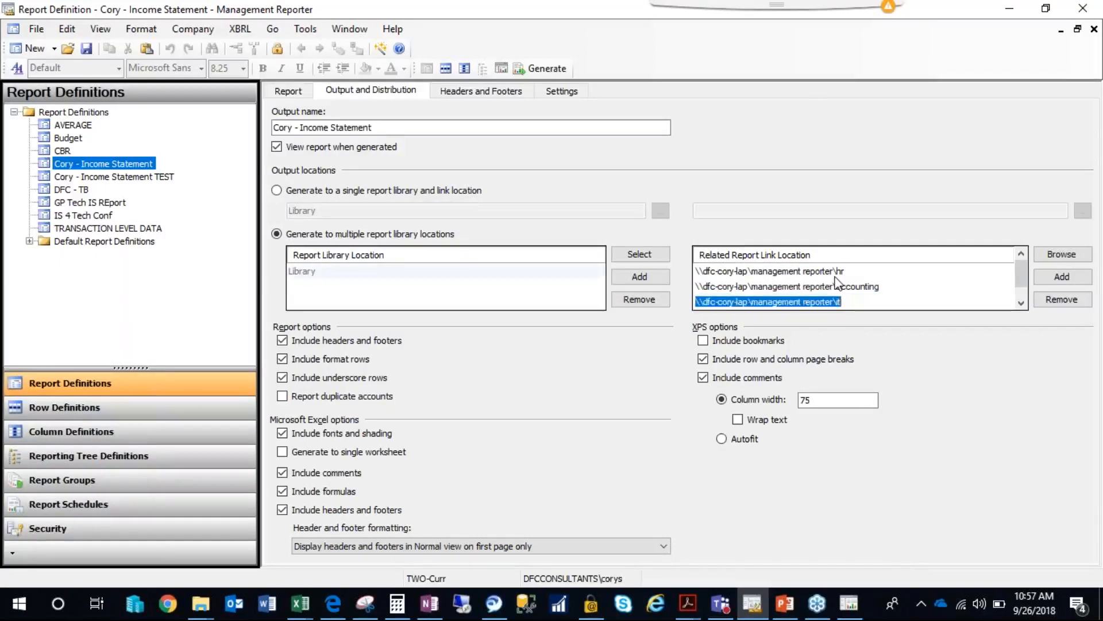
left_click(837, 287)
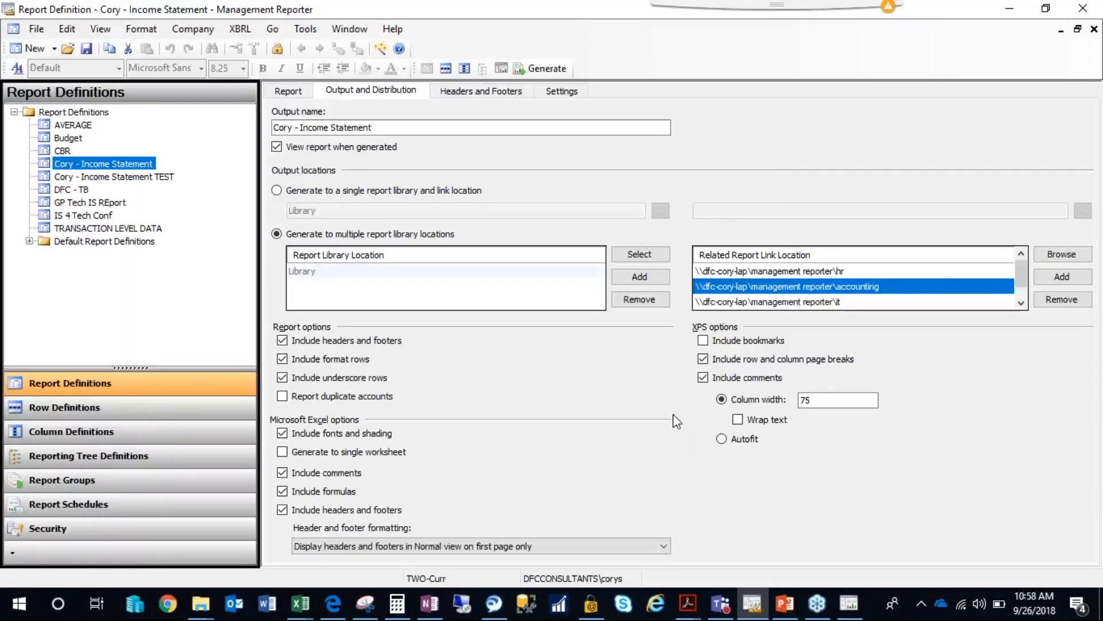
left_click(750, 273)
left_click(759, 289)
left_click(766, 303)
left_click(760, 271)
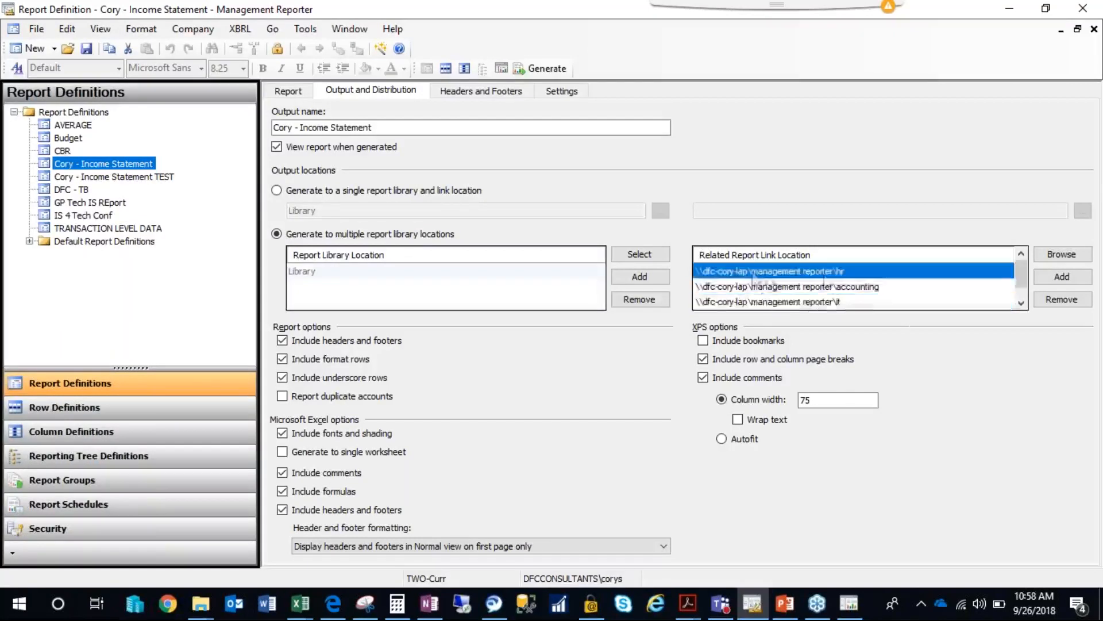
left_click(842, 287)
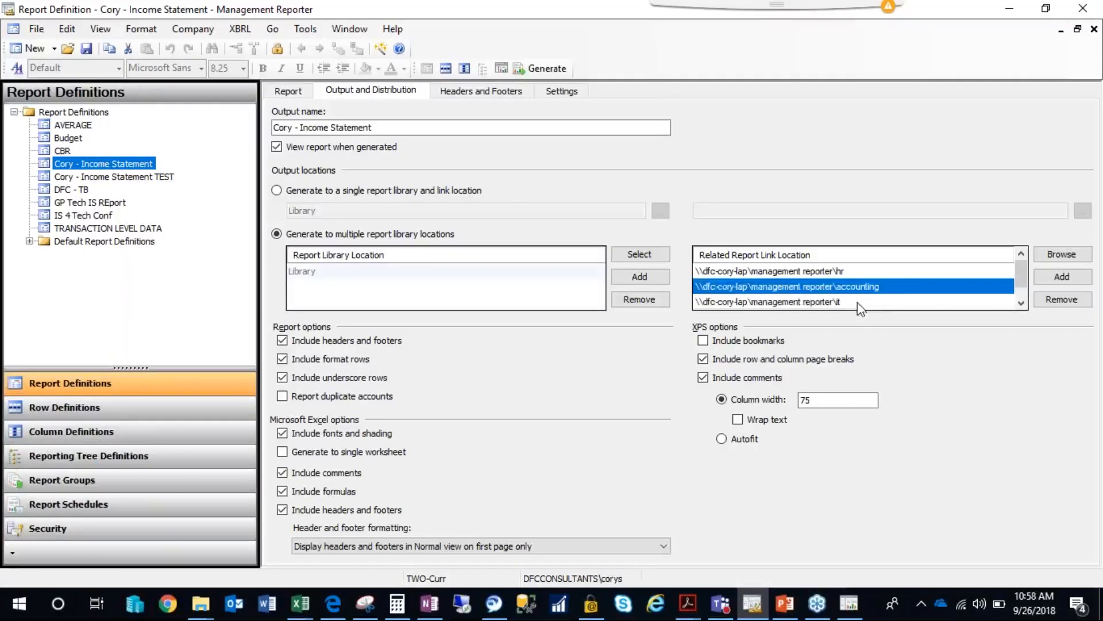
left_click(855, 302)
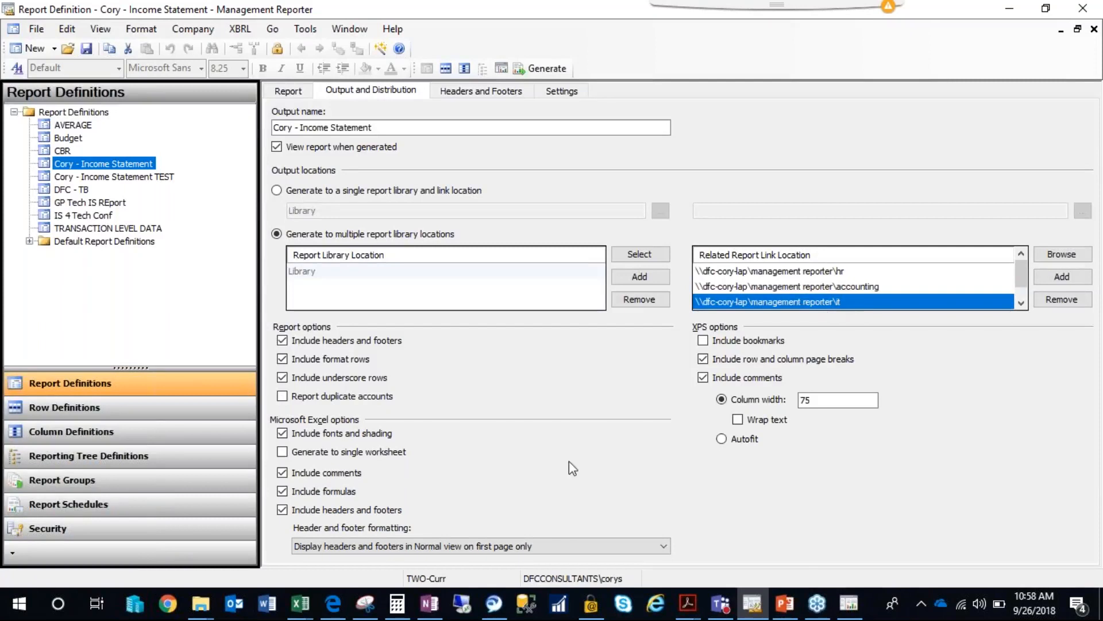
Switch to File Explorer and examine the report shortcuts in Management Reporter's Accounting, HR and IT folders, returning to the report definition.
mouse_move(198, 609)
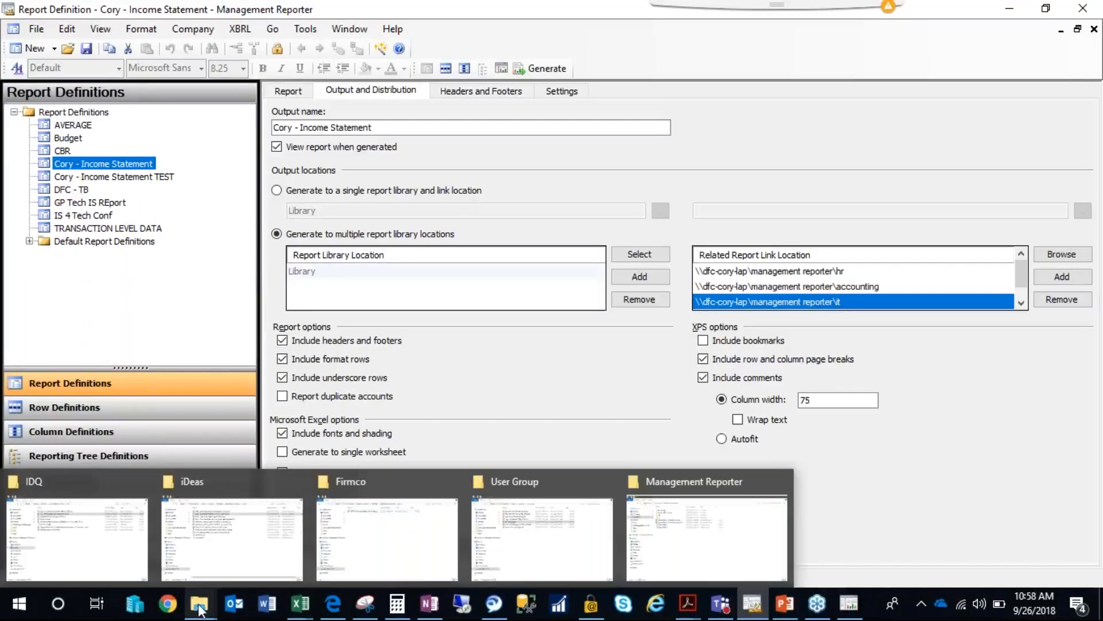
left_click(707, 534)
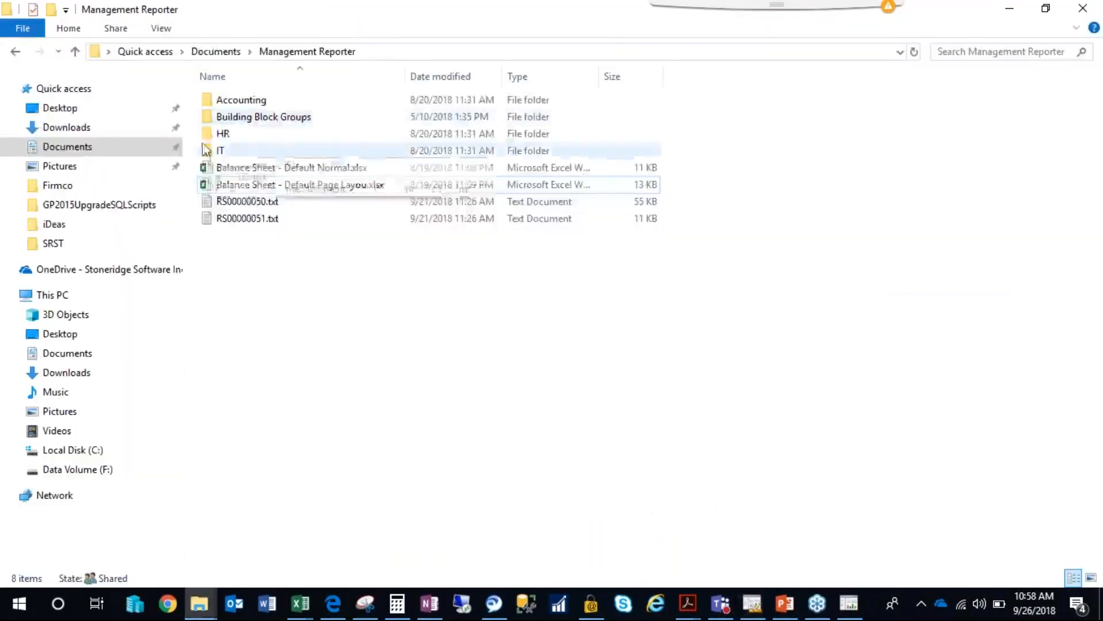
double_click(223, 103)
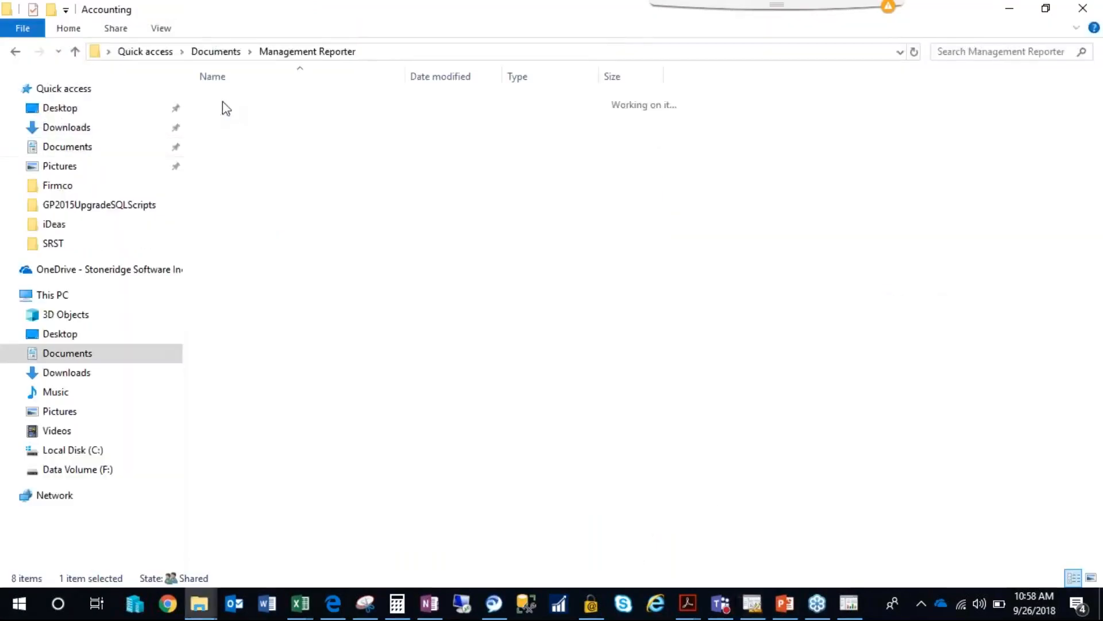
left_click(277, 53)
double_click(269, 135)
left_click(278, 51)
double_click(219, 150)
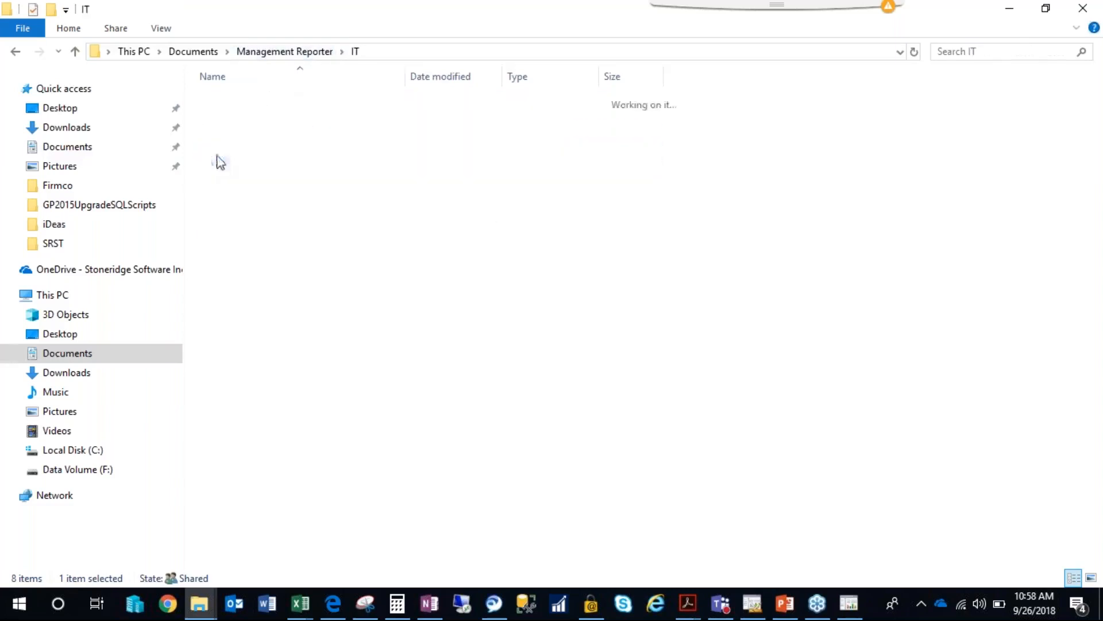
left_click(274, 53)
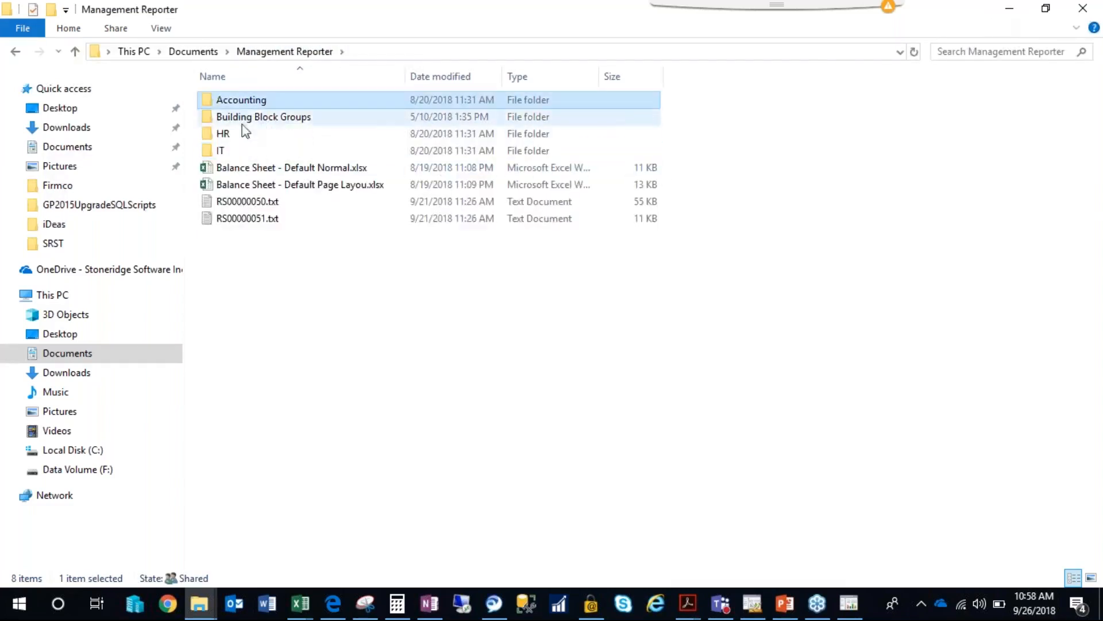
left_click(225, 136)
left_click(234, 102)
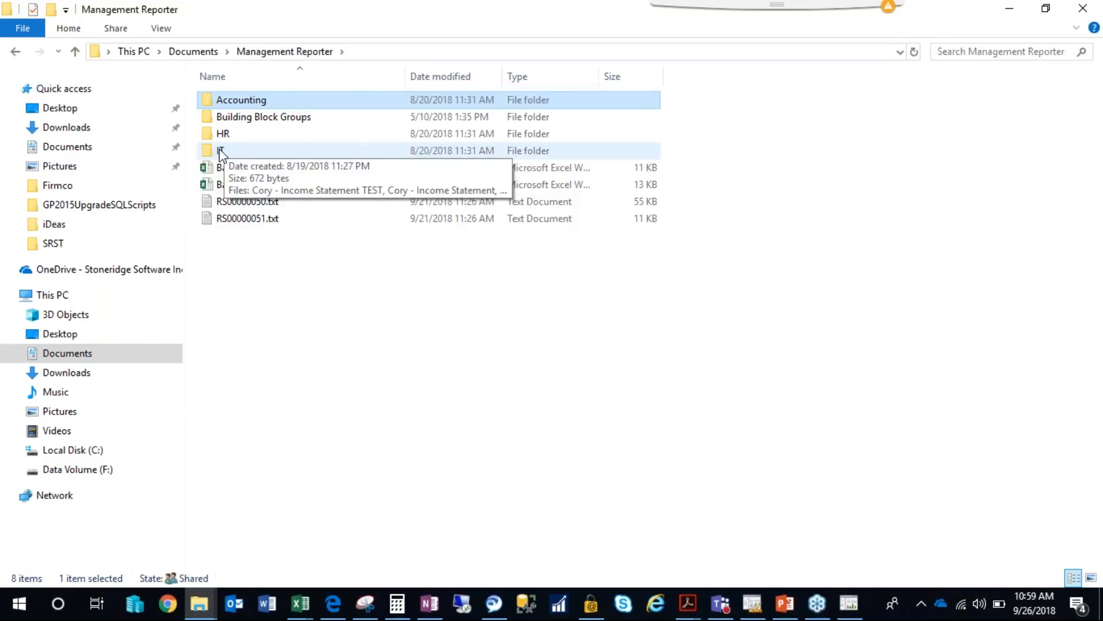
left_click(1004, 13)
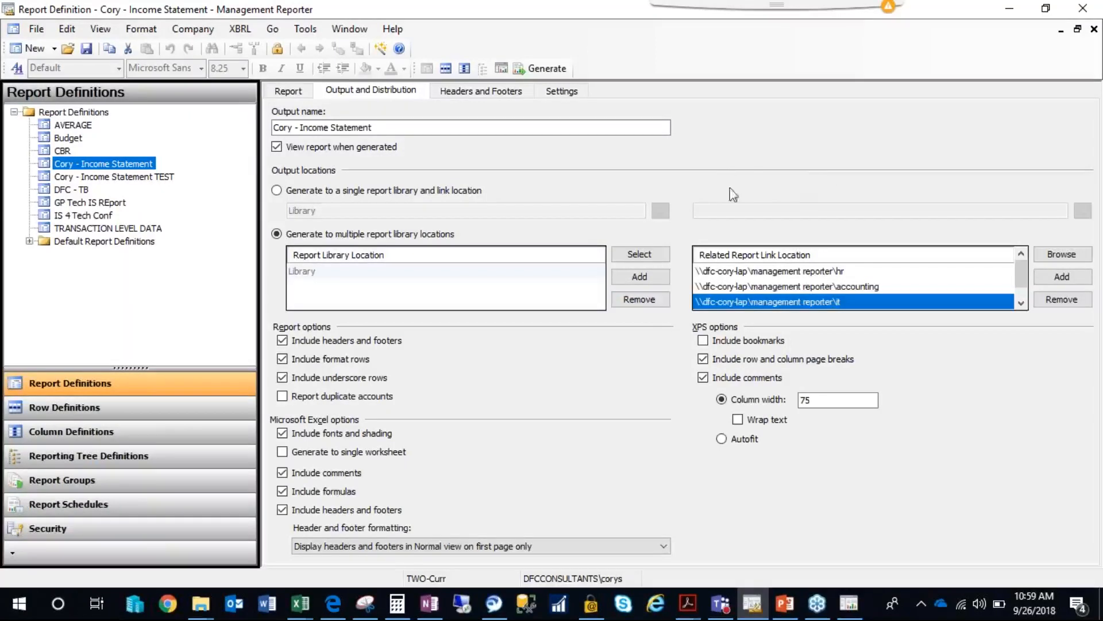
Close the Income Statement report definition without saving changes and create a new report group definition.
left_click(288, 91)
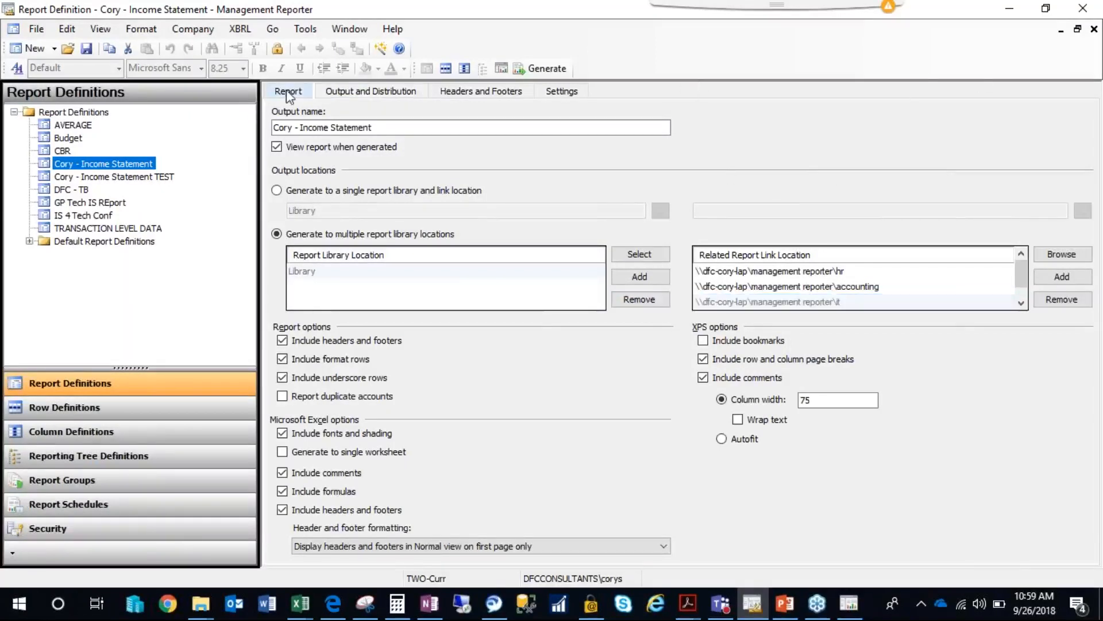
left_click(1094, 29)
left_click(594, 351)
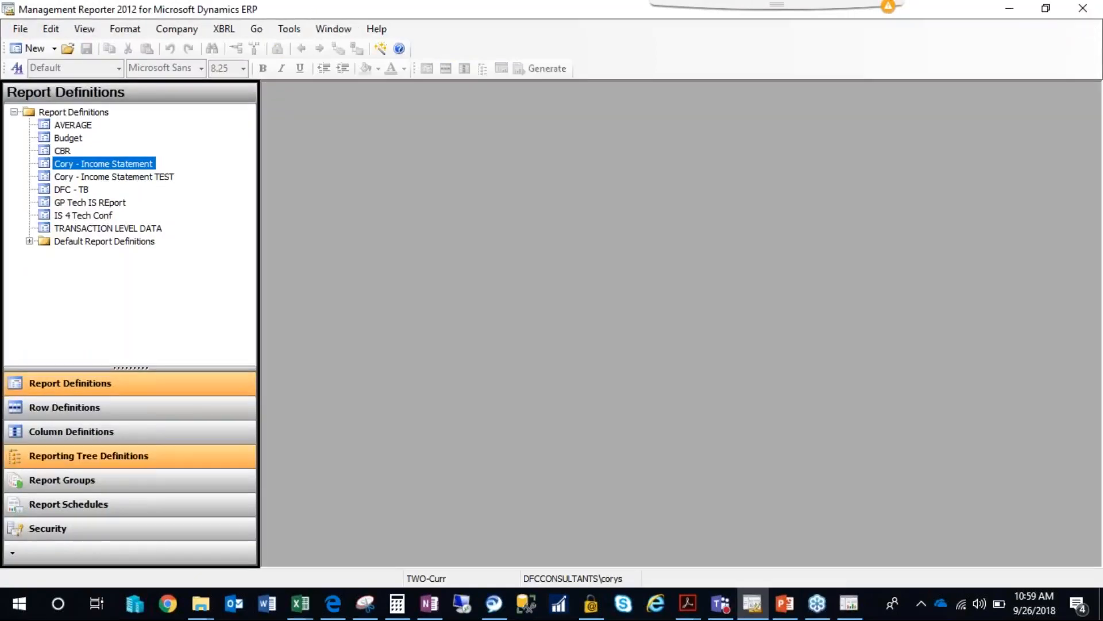
left_click(77, 484)
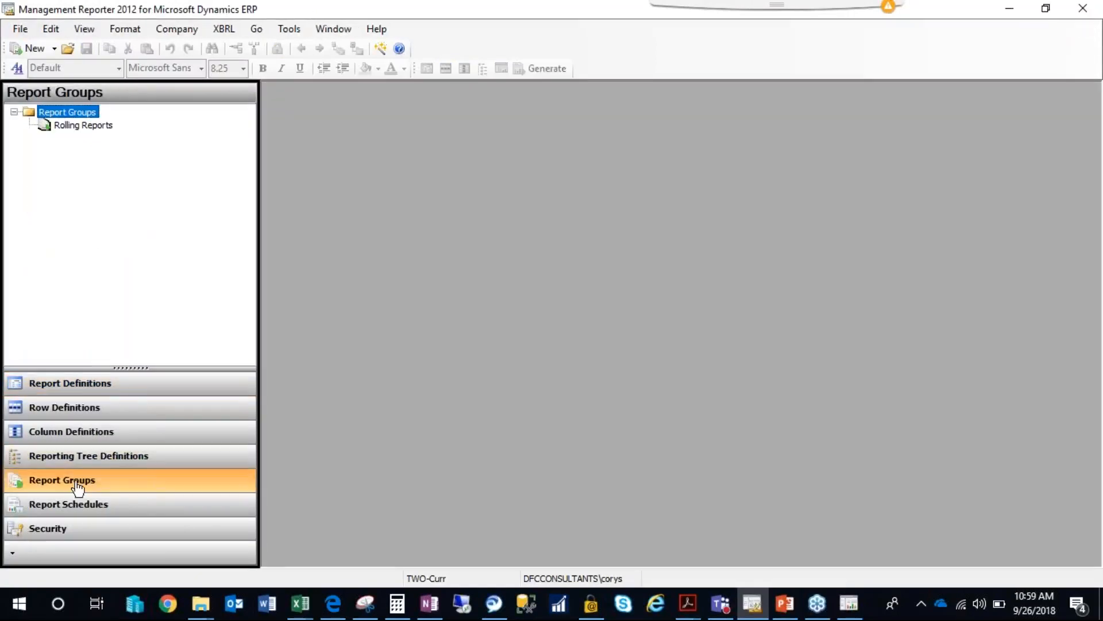
left_click(51, 48)
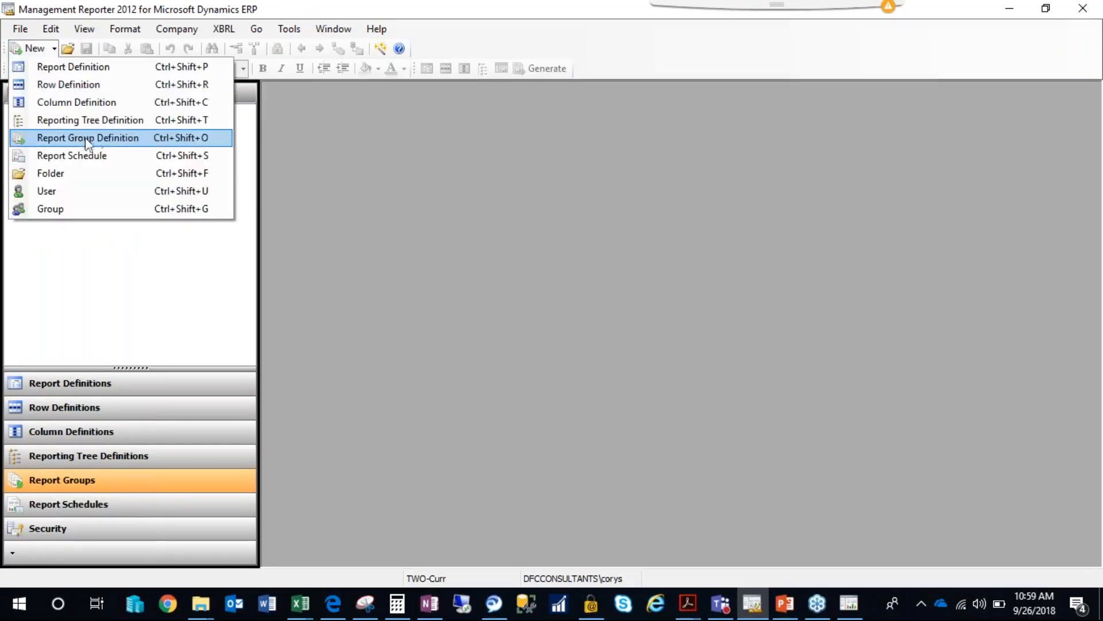
left_click(97, 140)
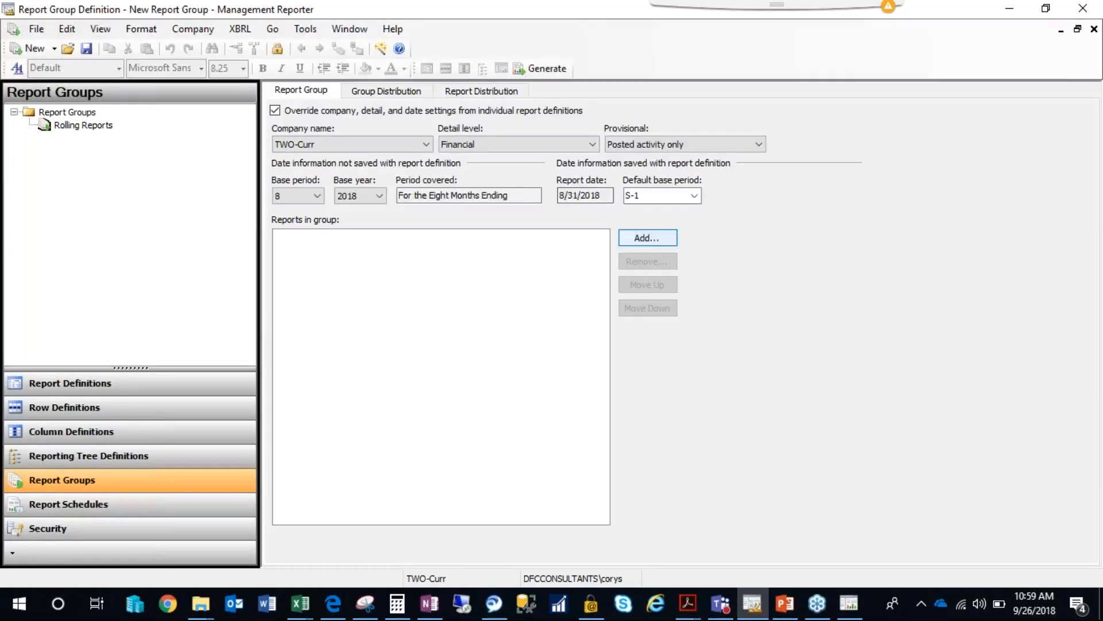
Add the 12 Month Rolling Single Column Income Statement - Default and 12 Month Trend Income Statement - Default reports to the group.
left_click(647, 238)
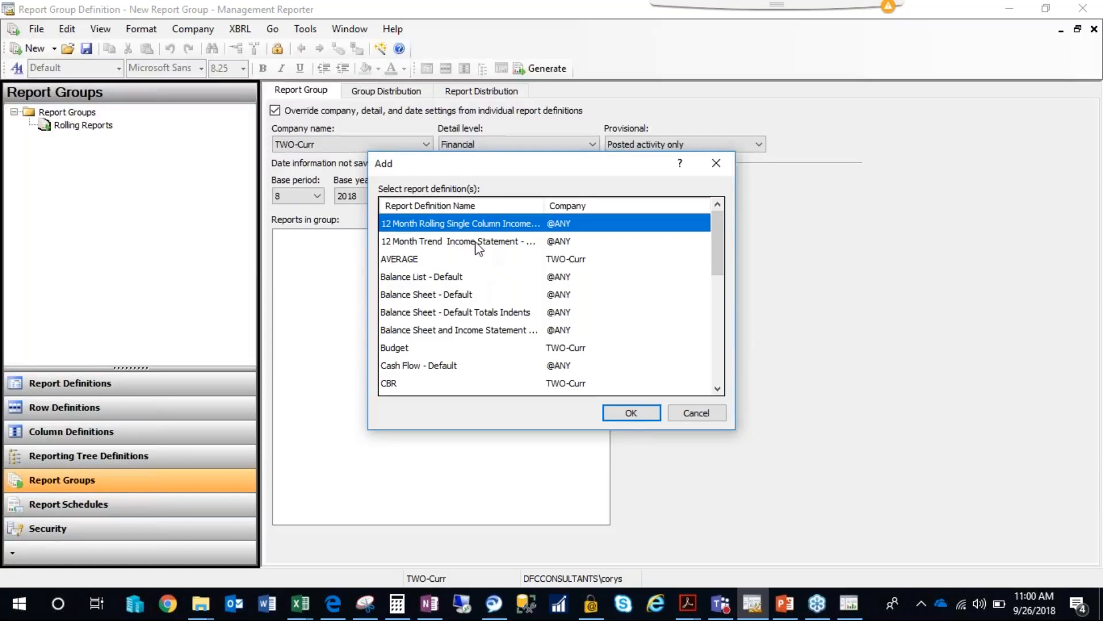
left_click(623, 416)
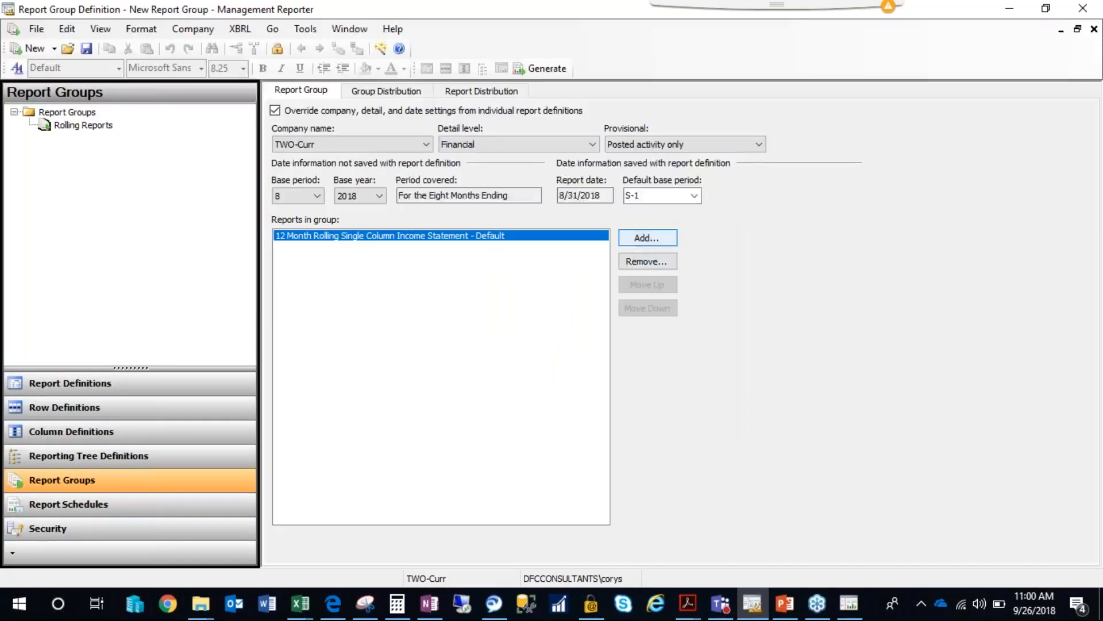
left_click(636, 238)
left_click(412, 246)
left_click(415, 226)
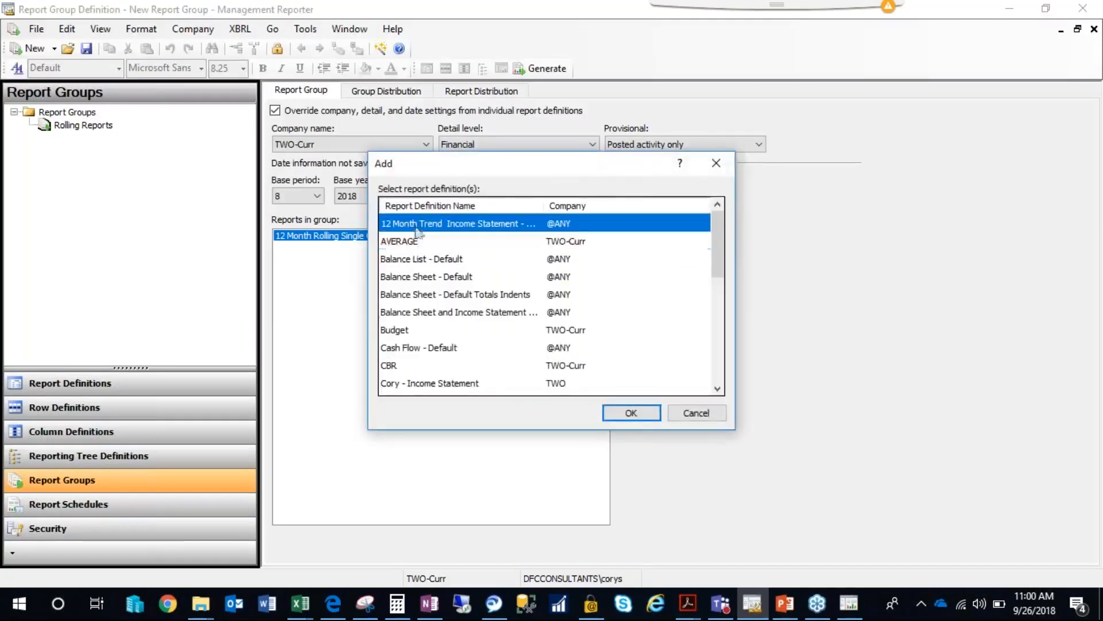
left_click(626, 415)
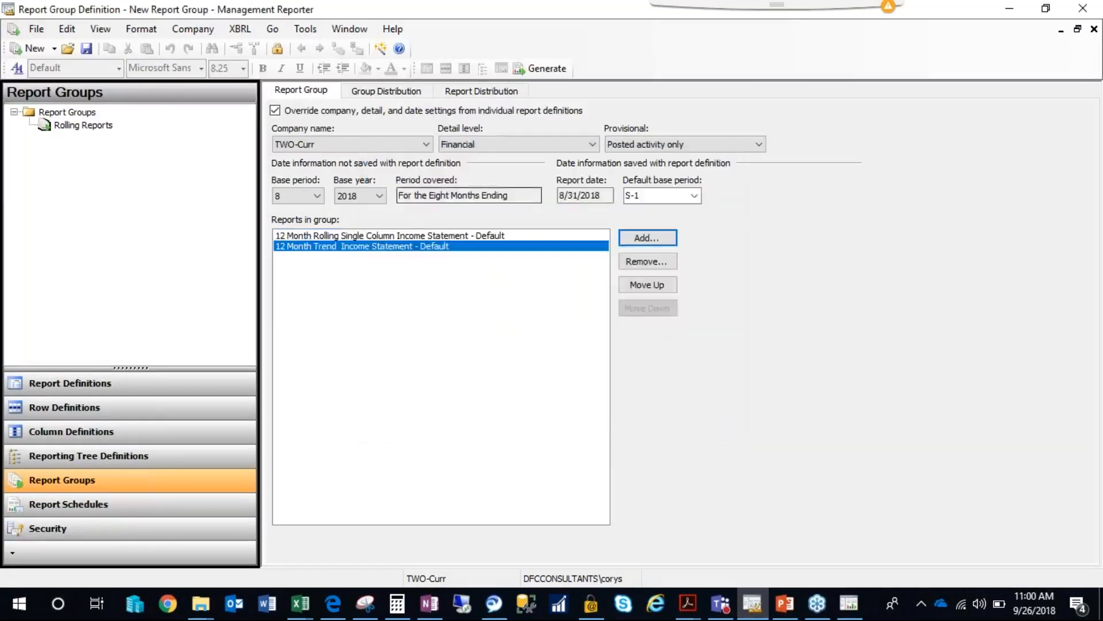
Review the report group's group distribution and report distribution settings, including the location override options, returning to its list of reports.
left_click(375, 93)
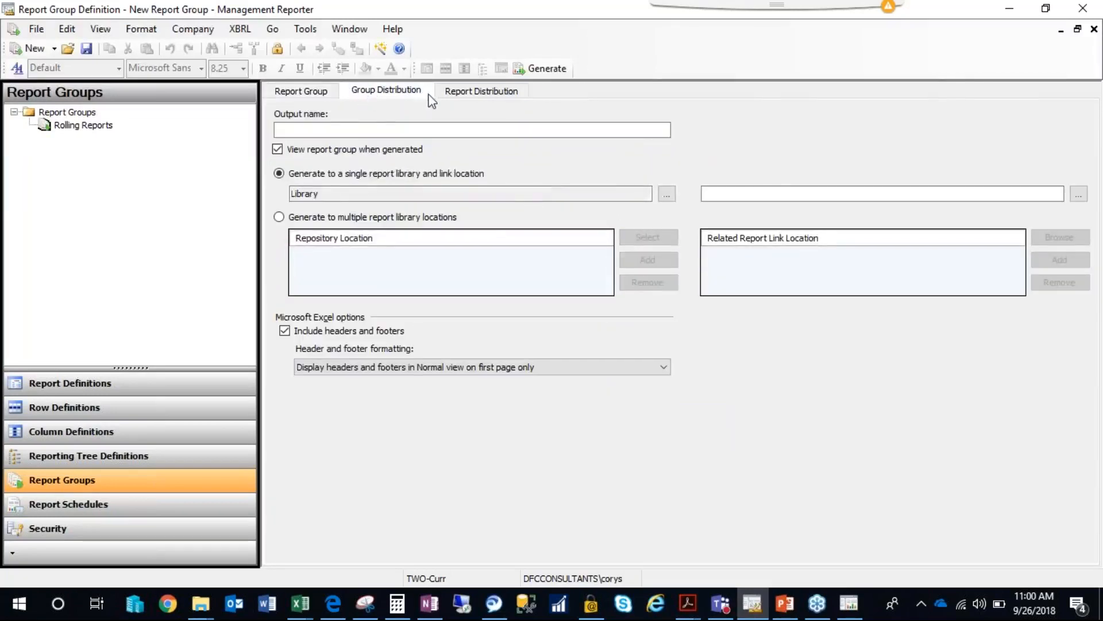
left_click(471, 92)
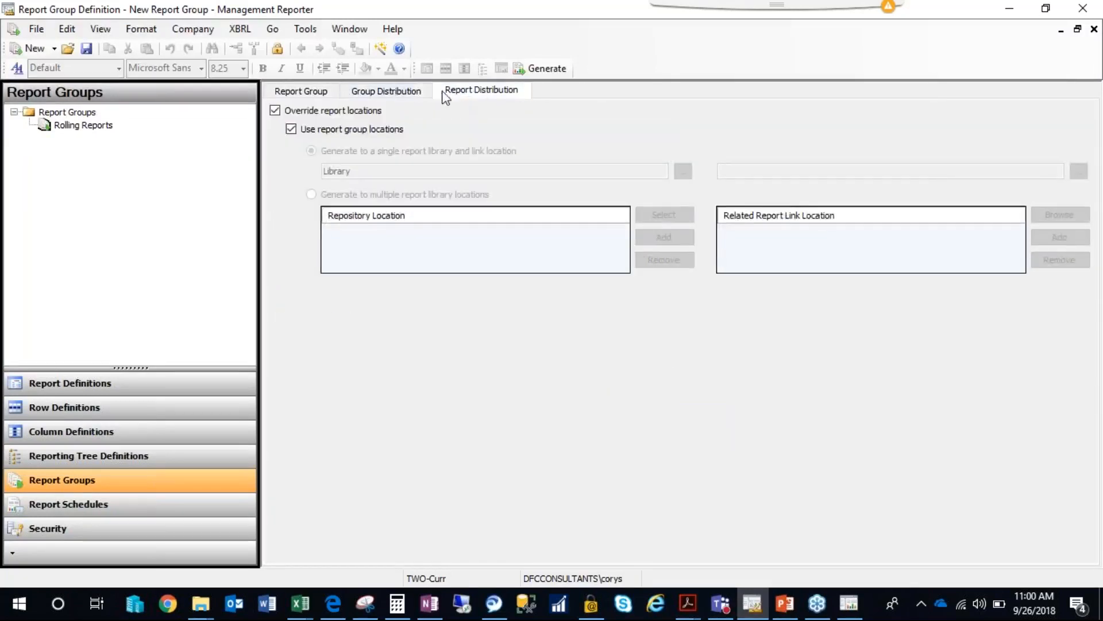
left_click(405, 99)
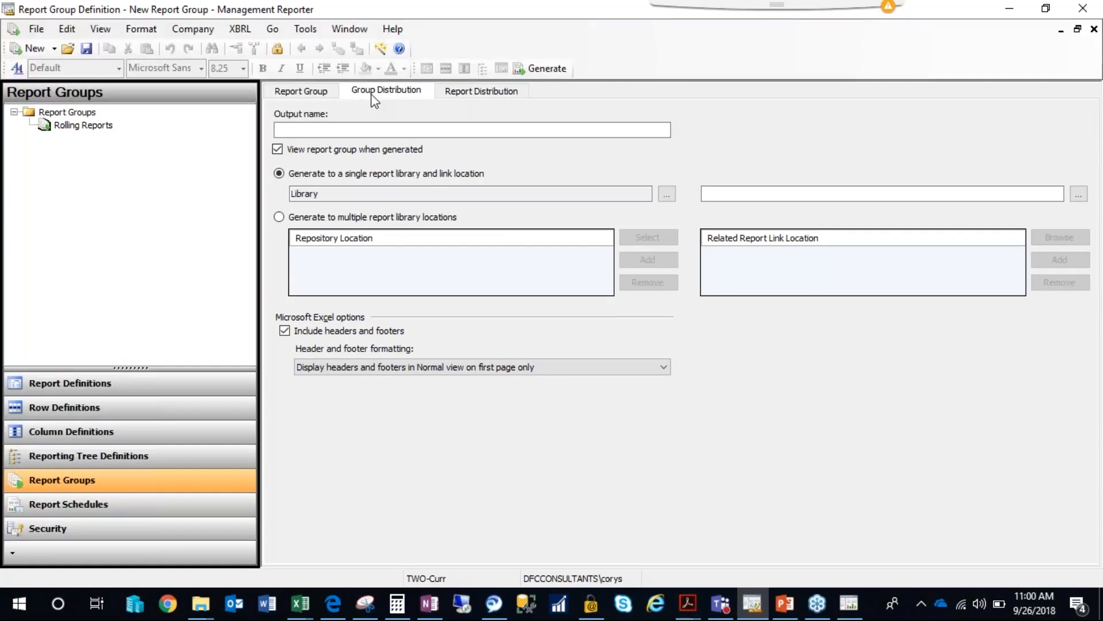
left_click(322, 95)
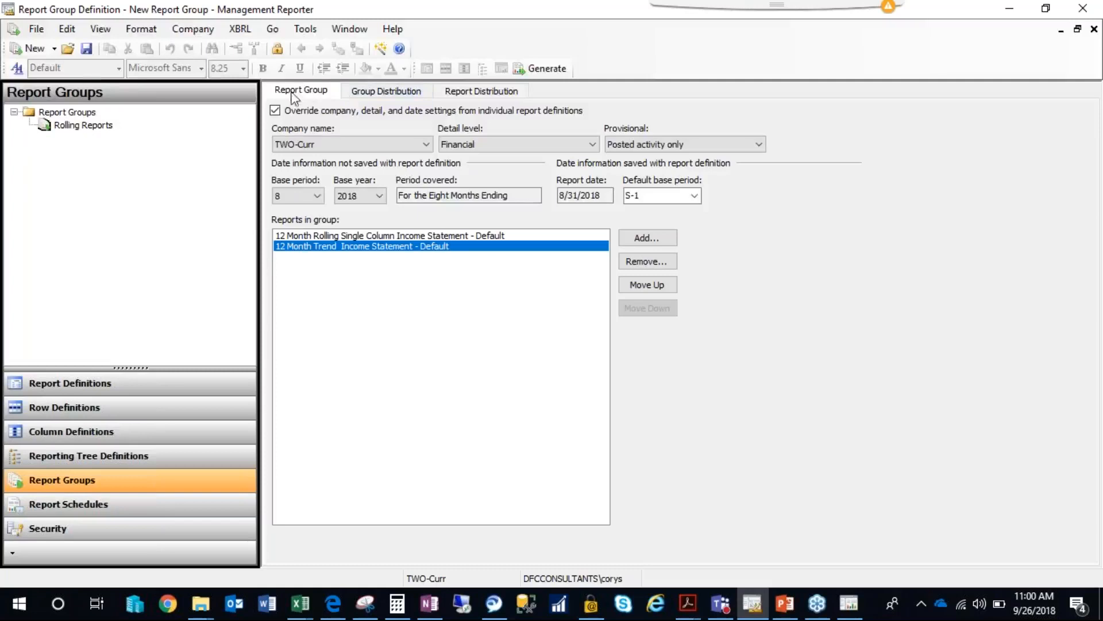
Save the report group as Stoneridge Group and close its definition.
left_click(86, 48)
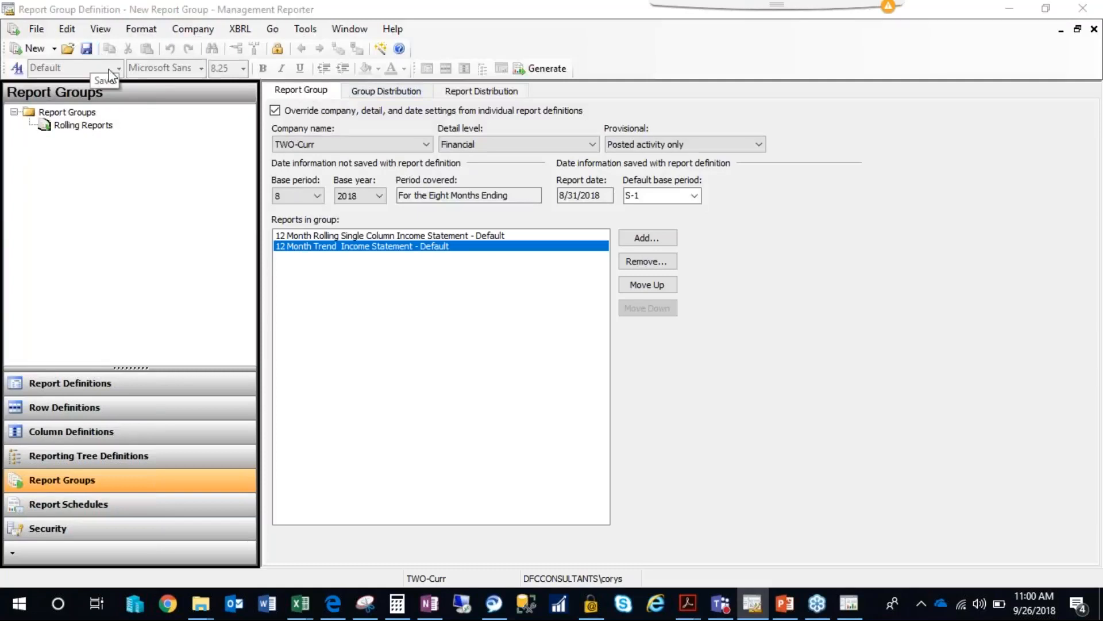
type("Stoneridge Group")
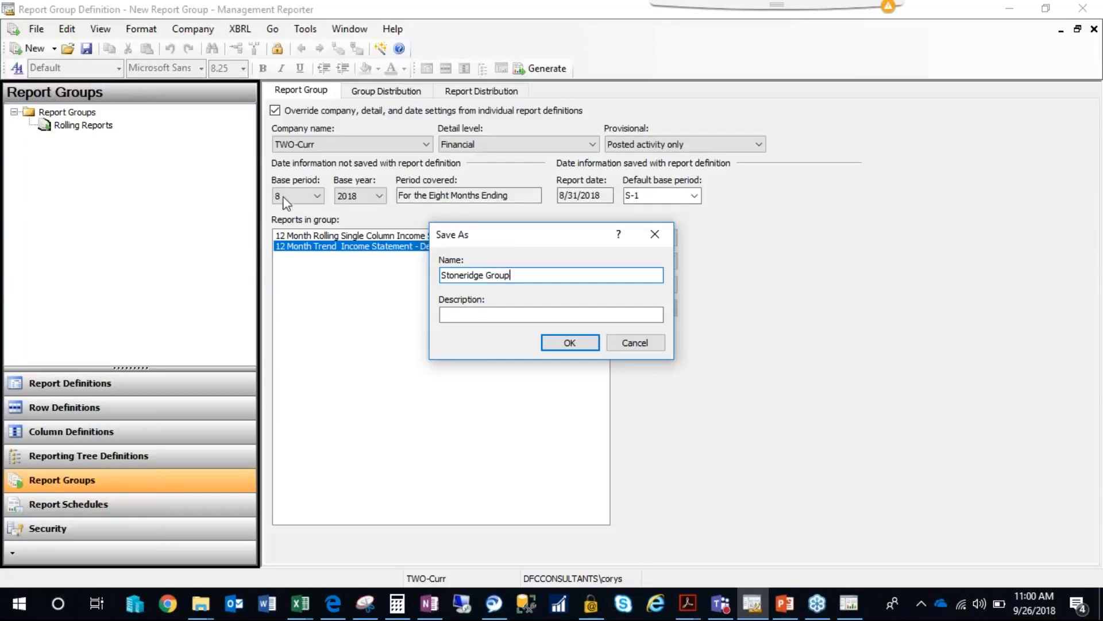
left_click(560, 342)
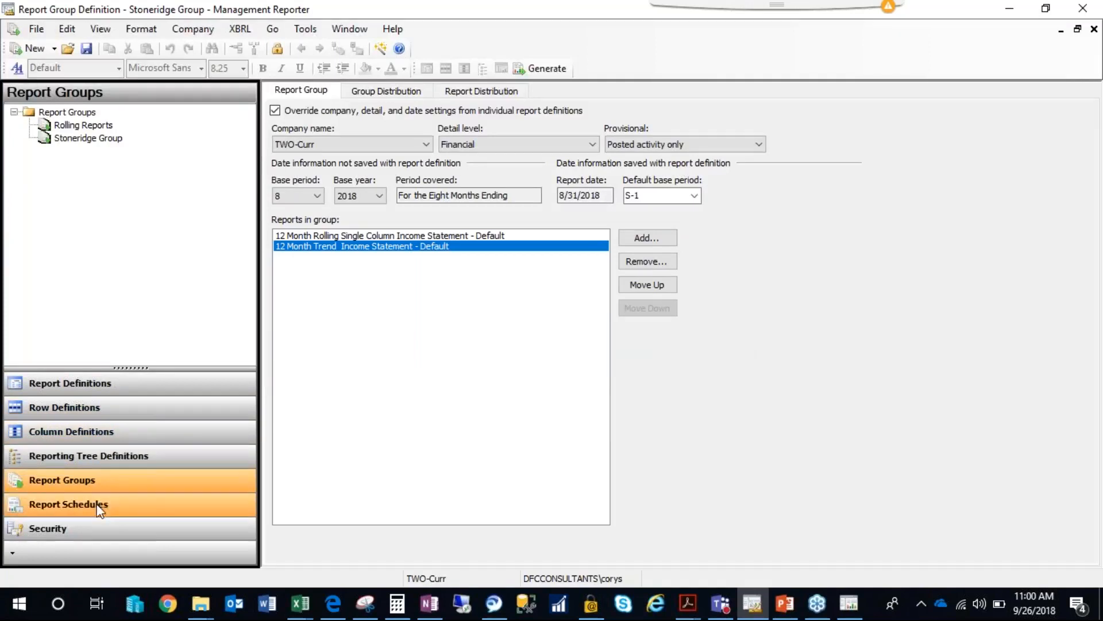
left_click(1094, 29)
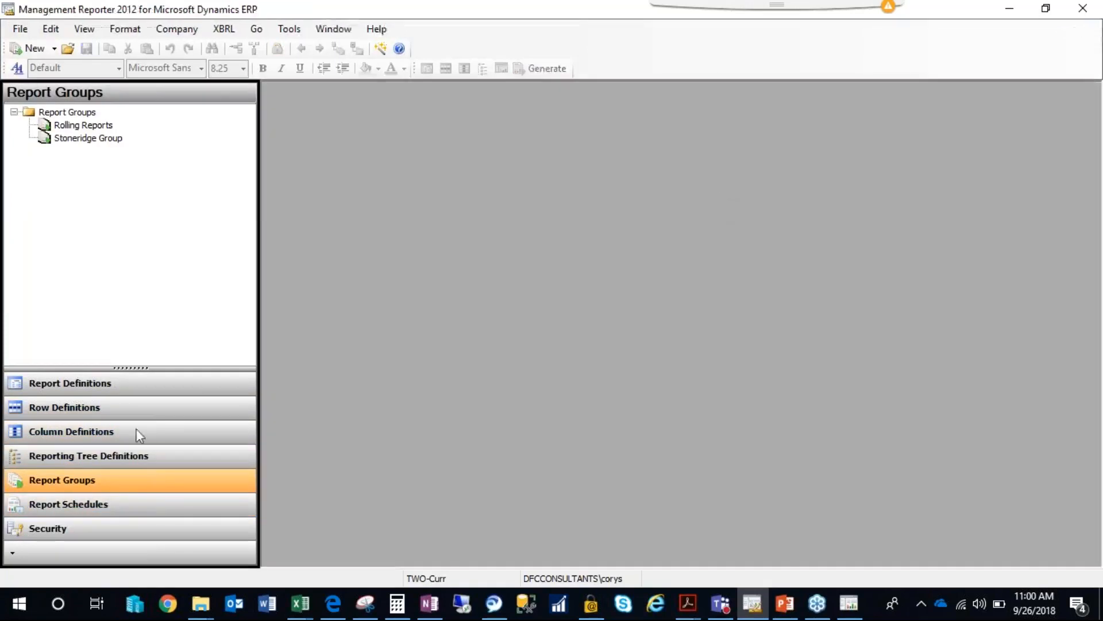
Try a new report schedule based on the Stoneridge Group report group, closing it without saving.
left_click(86, 503)
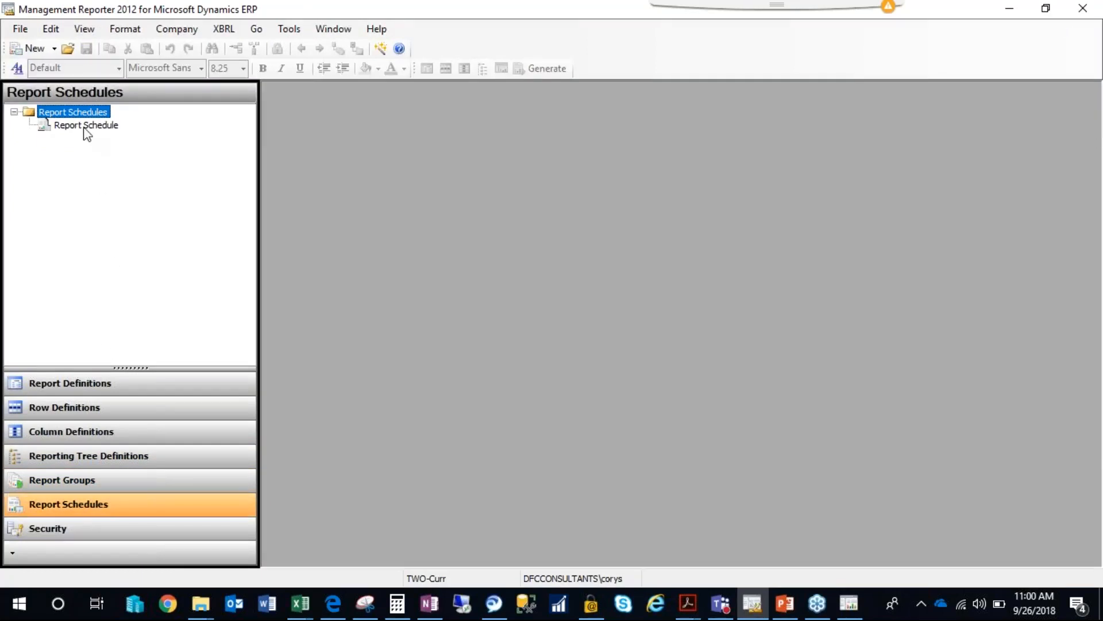
left_click(54, 48)
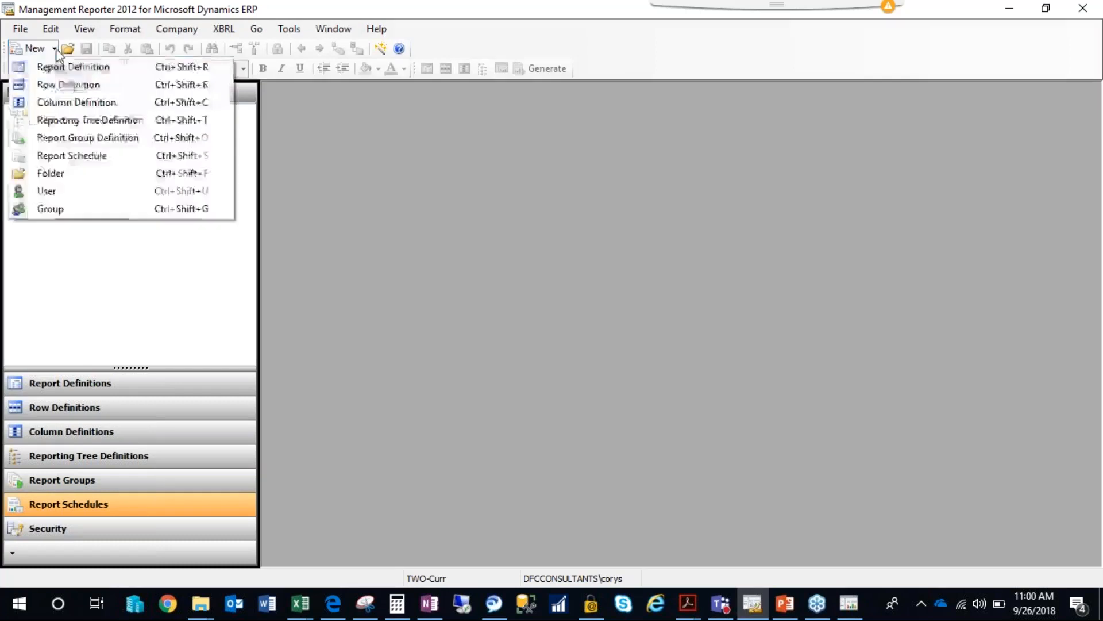
left_click(81, 153)
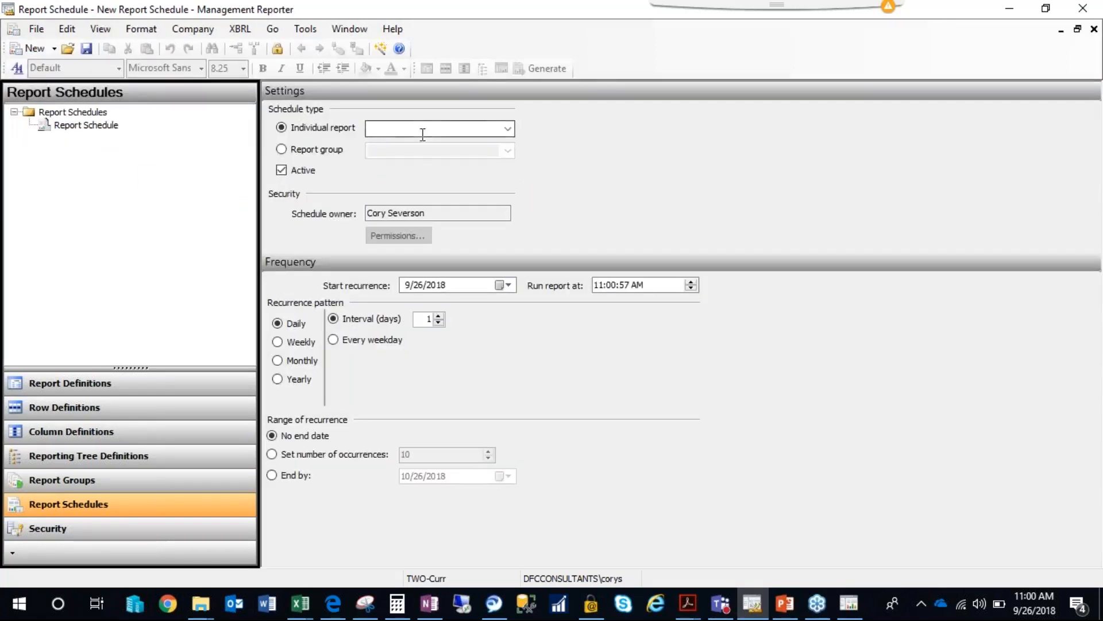
left_click(316, 154)
left_click(508, 150)
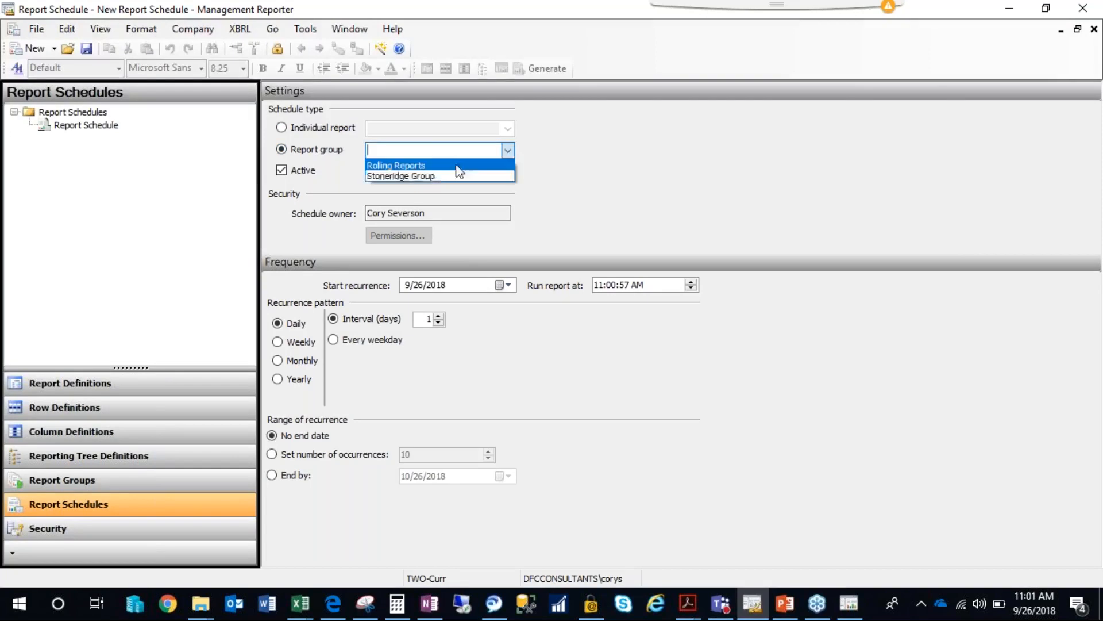
left_click(397, 177)
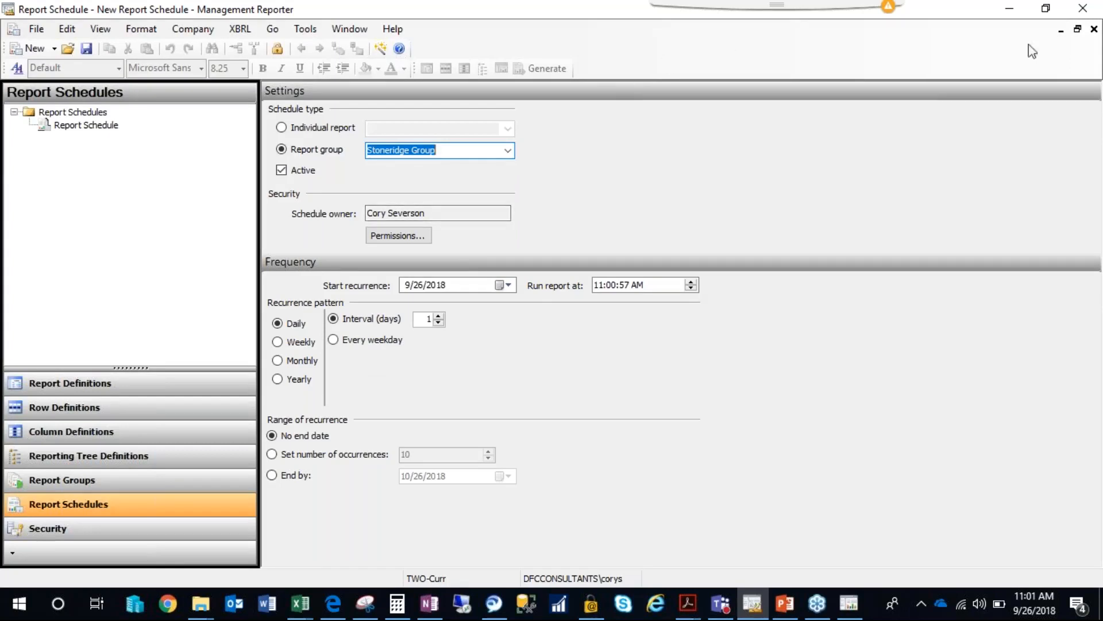
left_click(1094, 30)
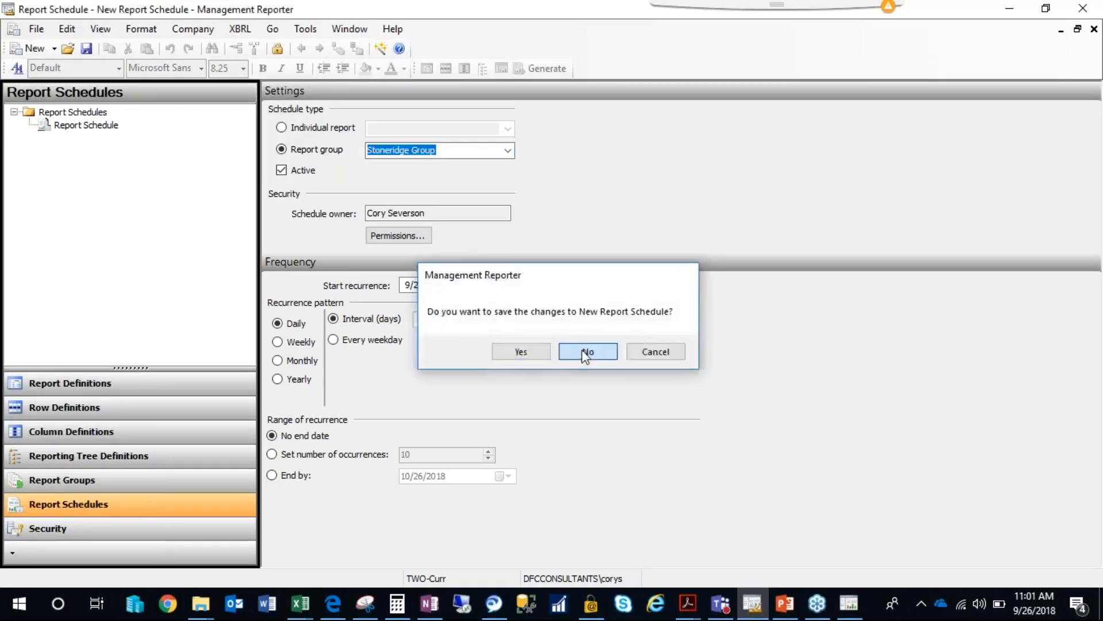
left_click(585, 352)
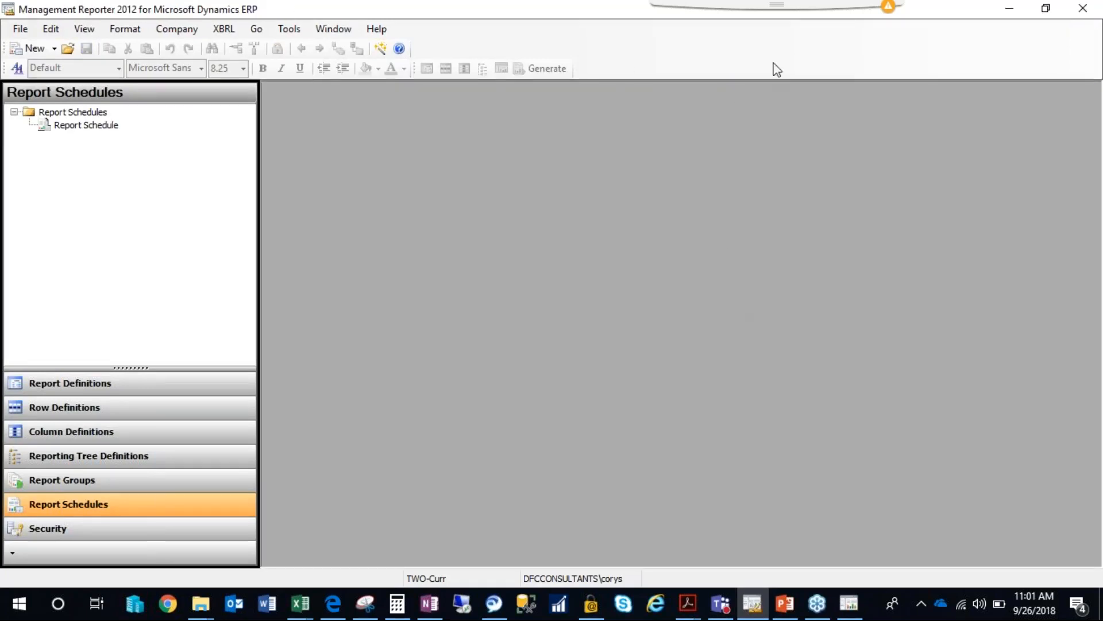
Switch to Report Viewer and open the Rolling Reports report group from the library.
mouse_move(853, 608)
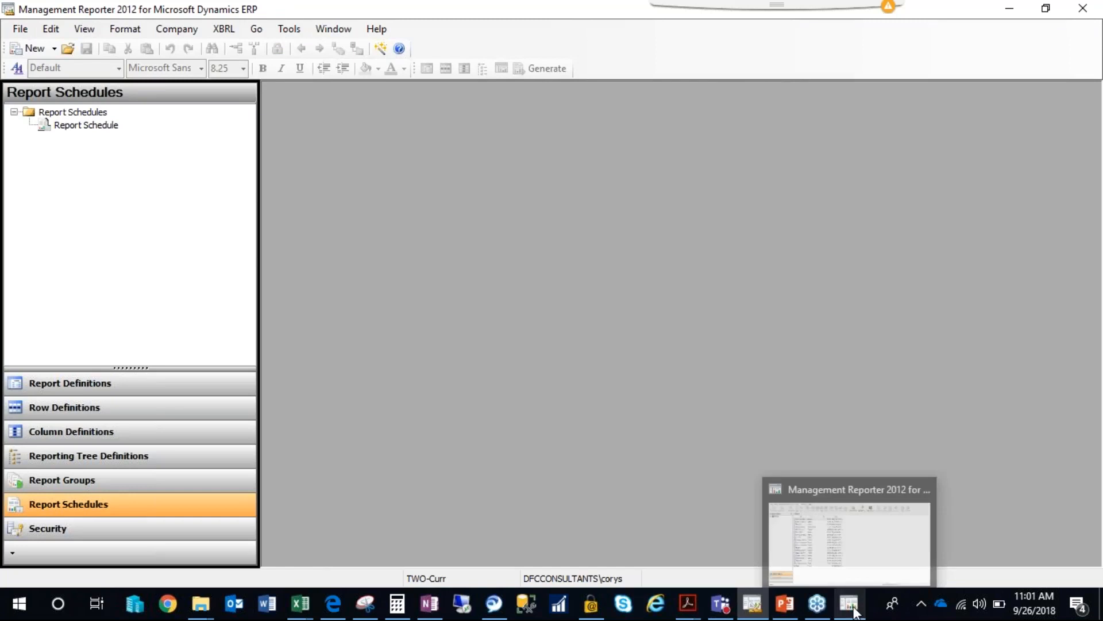
left_click(850, 540)
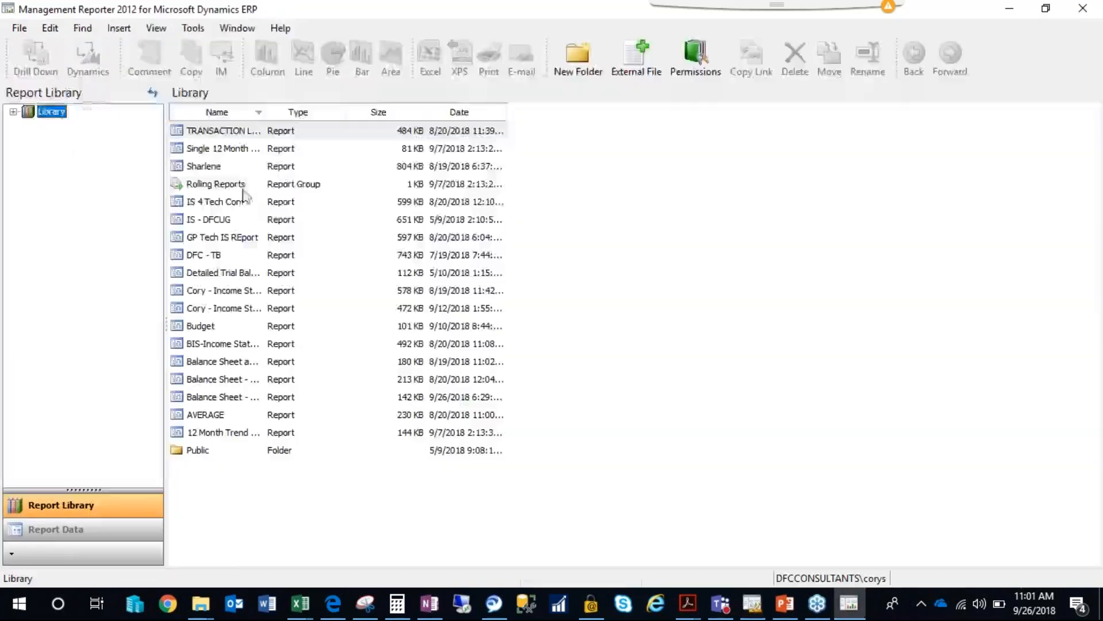
double_click(209, 184)
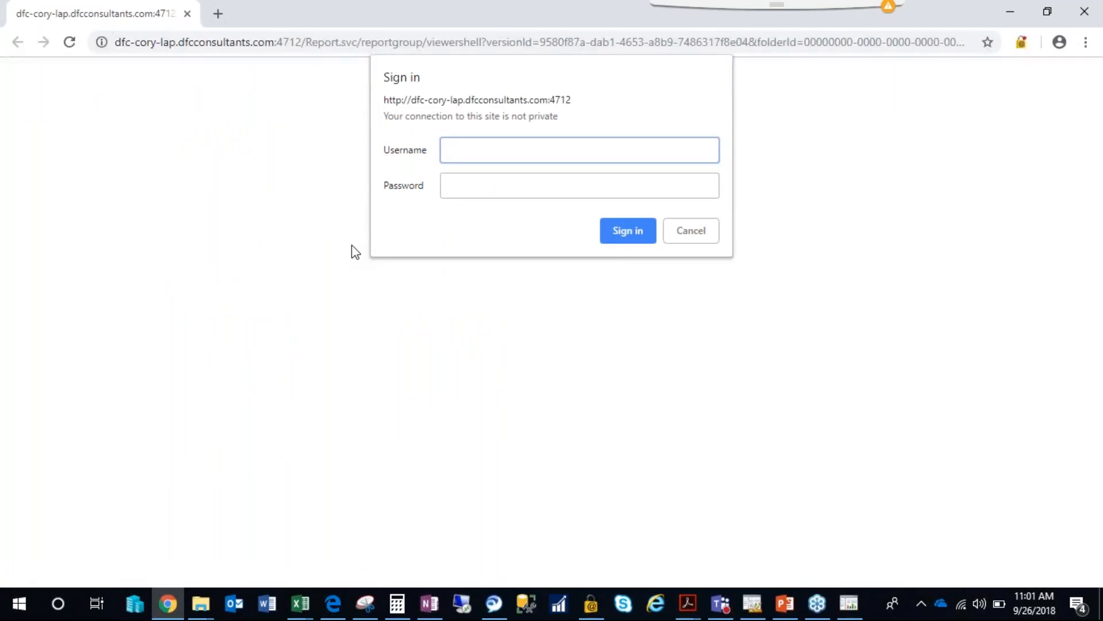
Sign in to the web viewer for the report group by entering the account username and password.
key("Tab")
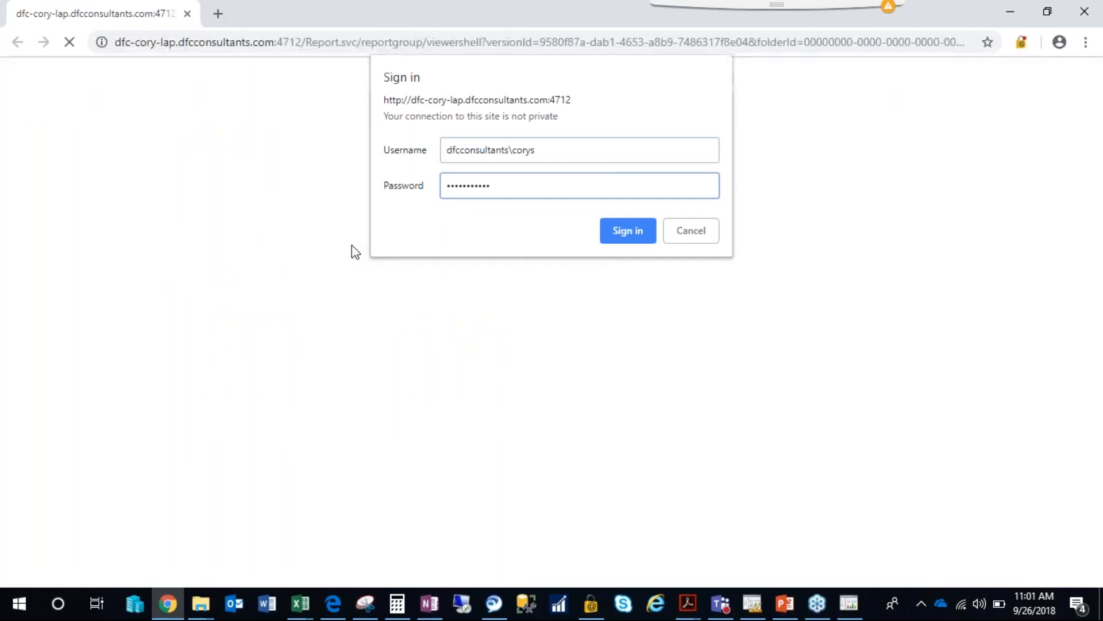
key("Return")
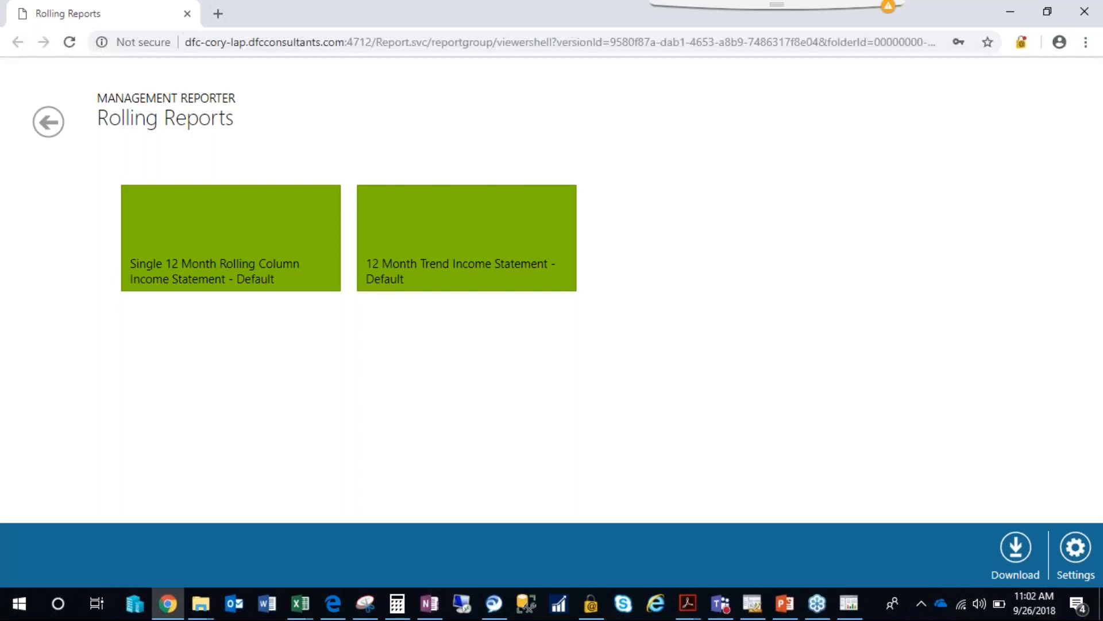
Display the download format choices for the Rolling Reports group.
left_click(1014, 548)
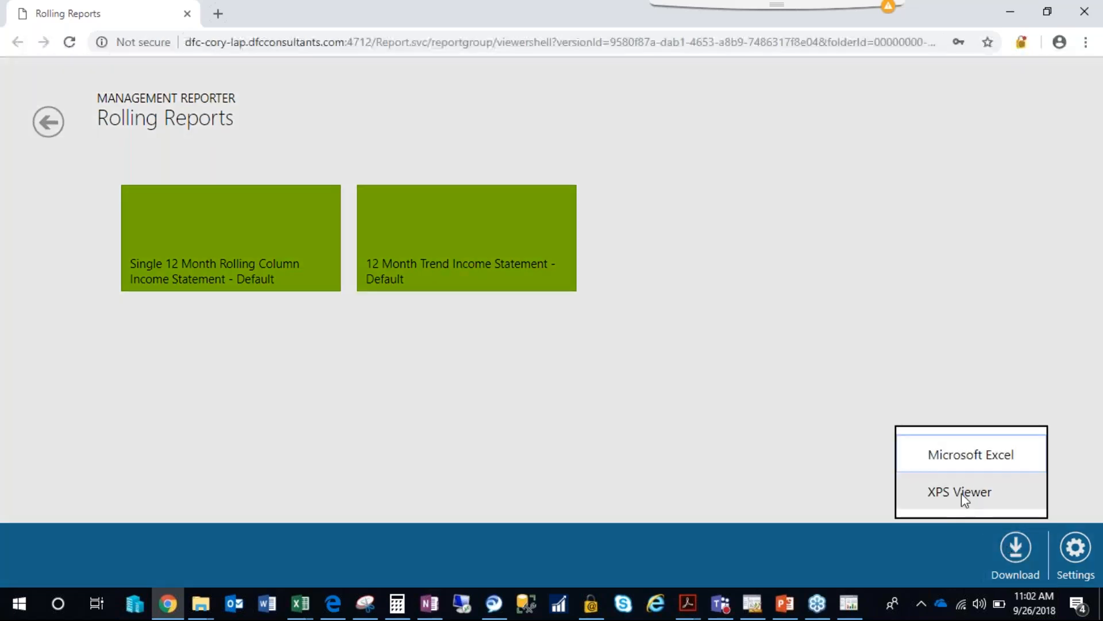
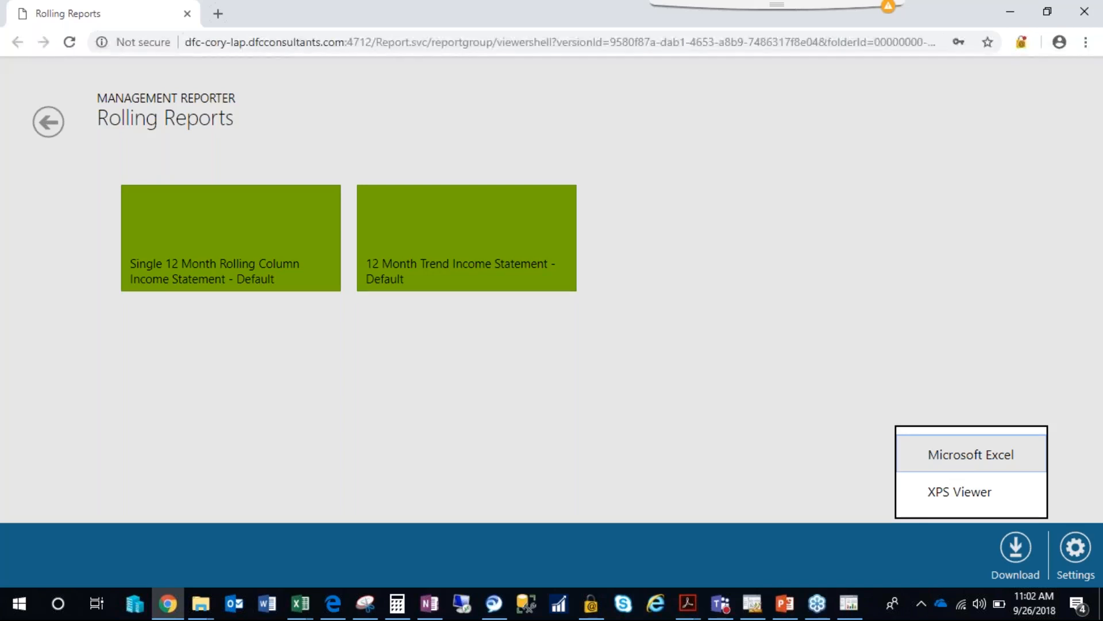
Dismiss the download format choices, switch to Management Reporter's Report Designer and open the existing report schedule for Rolling Reports.
left_click(680, 390)
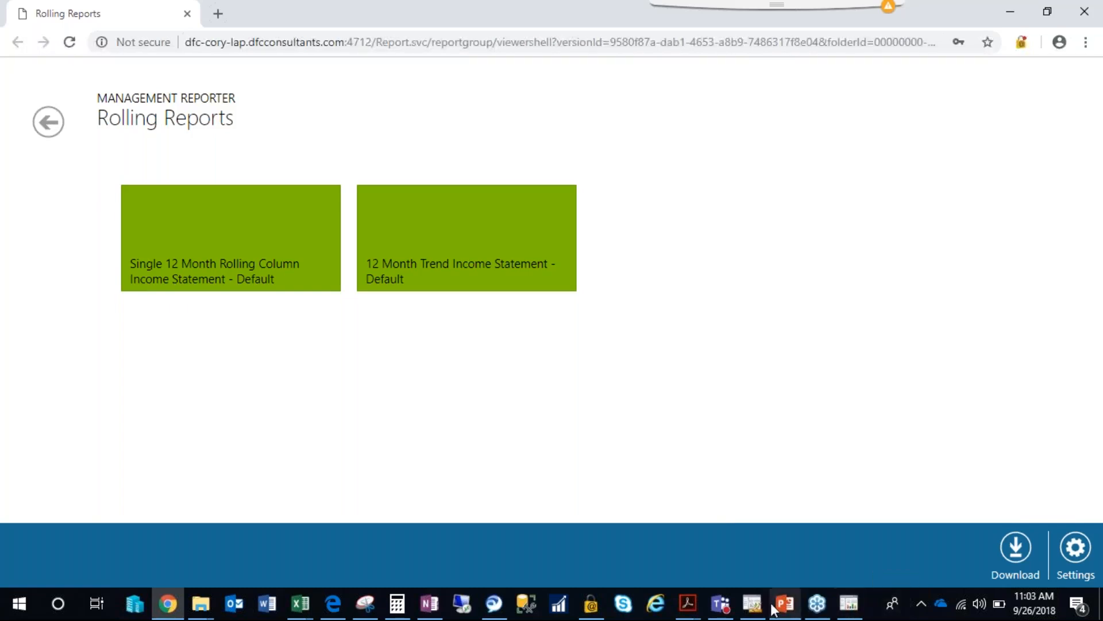
left_click(752, 604)
left_click(112, 136)
double_click(110, 135)
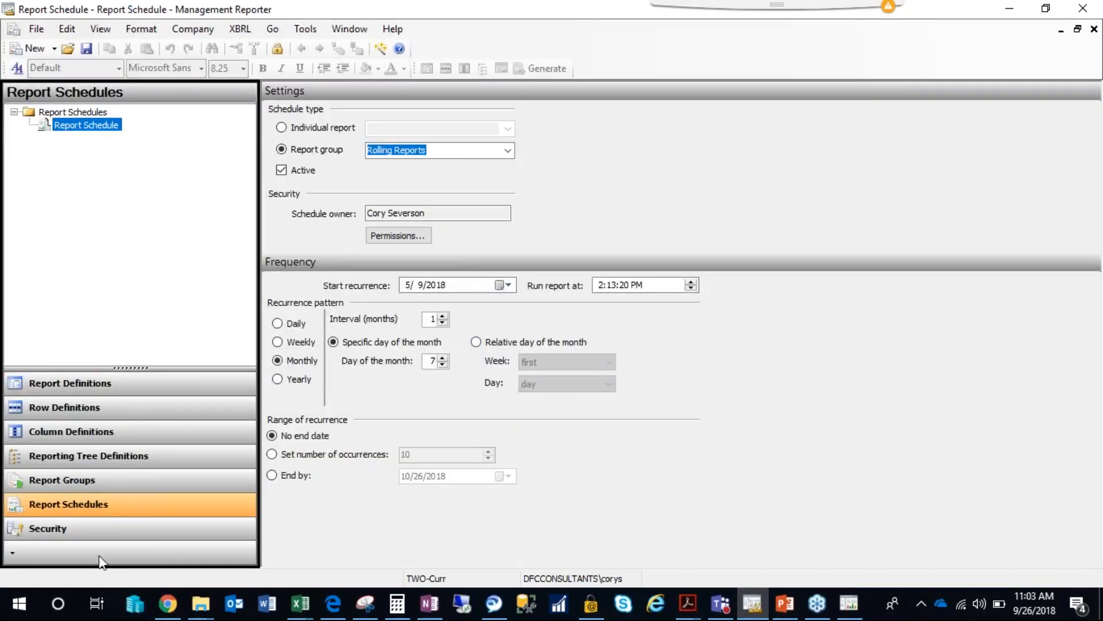
Open the Stoneridge Group definition from the report groups.
left_click(74, 479)
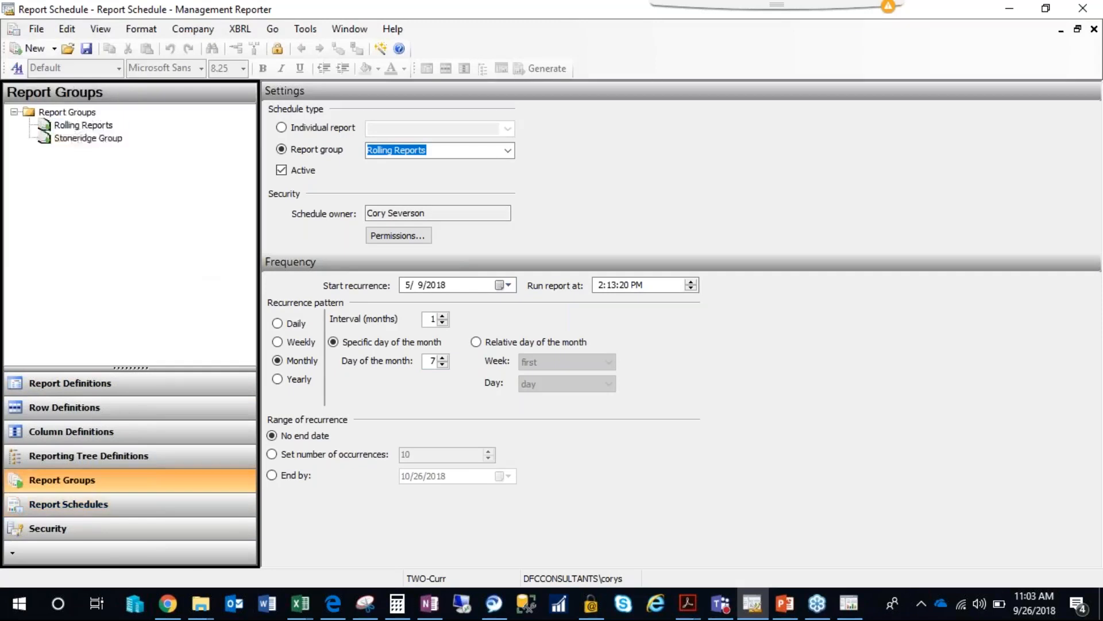
left_click(87, 508)
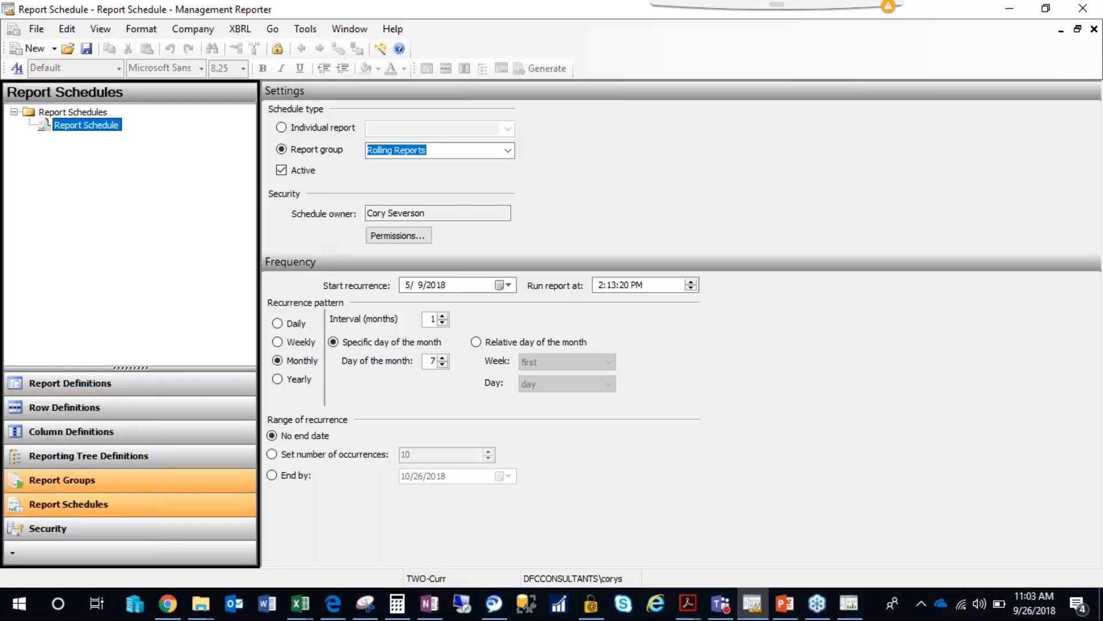
left_click(62, 480)
left_click(86, 139)
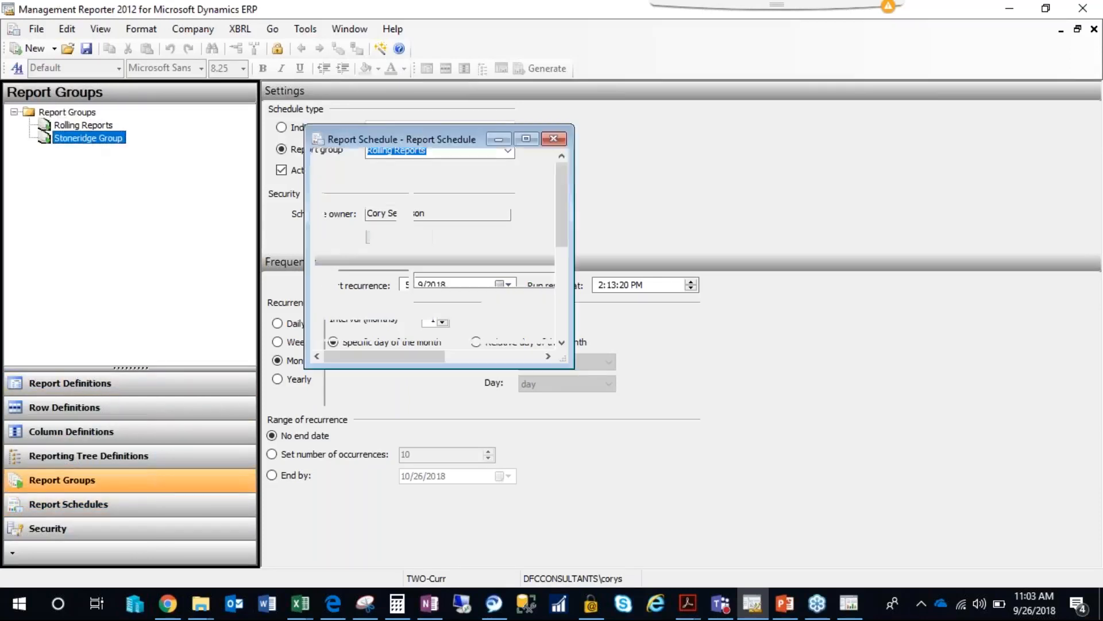
double_click(86, 140)
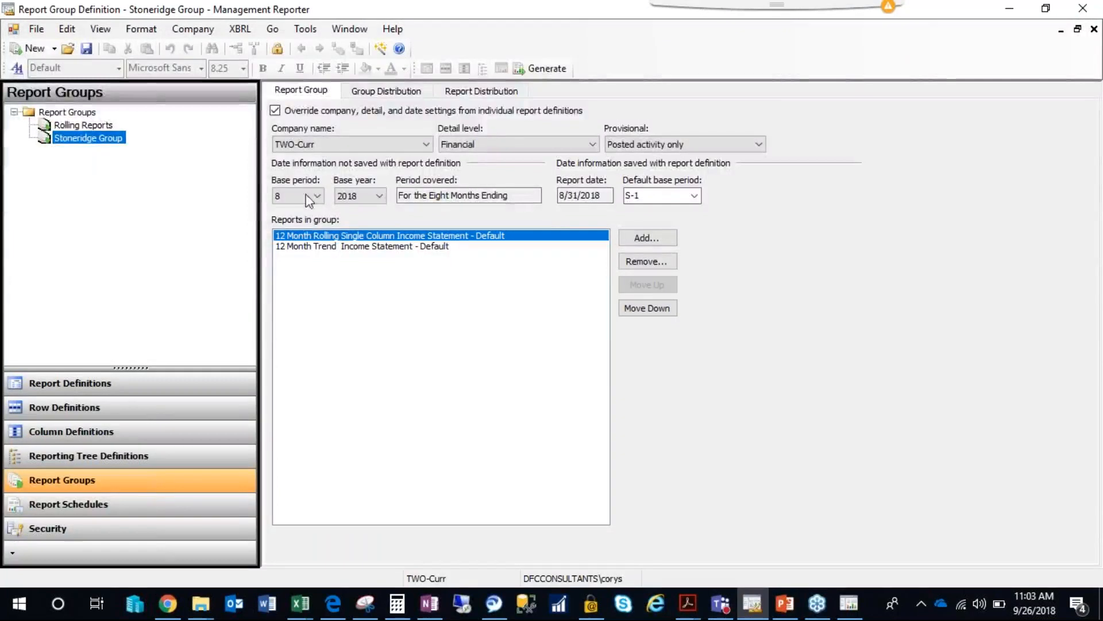
Set the Stoneridge Group's default base period to S-2.
left_click(646, 196)
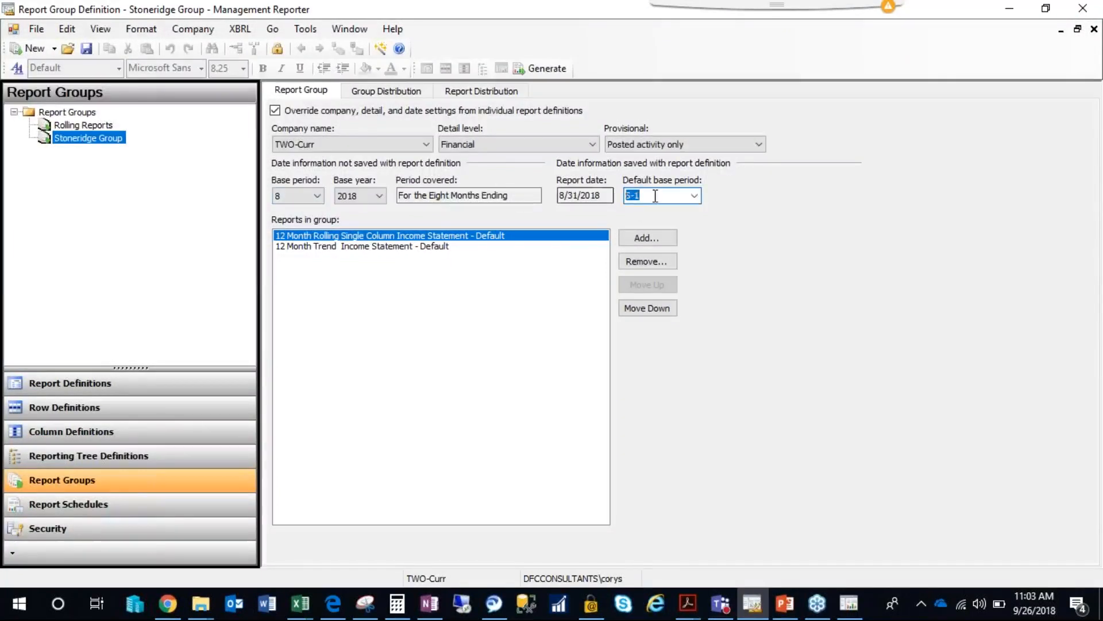
left_click(639, 196)
double_click(641, 196)
left_click(661, 195)
key("BackSpace")
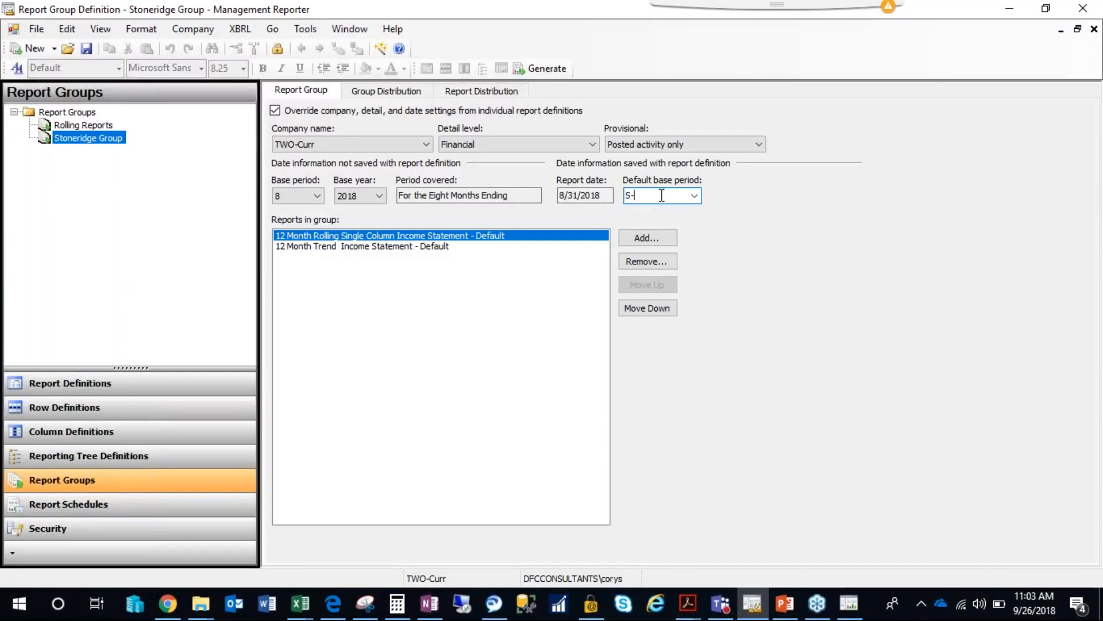
type("2")
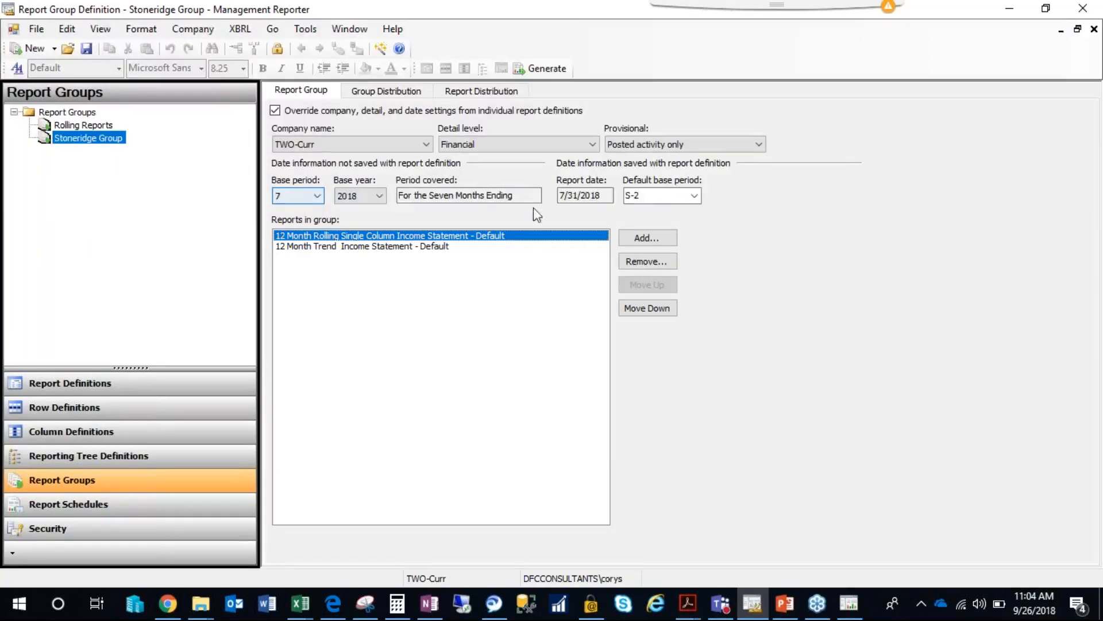
Restore the Stoneridge Group's default base period to S-1 and acknowledge the message.
left_click(656, 194)
type("s-1")
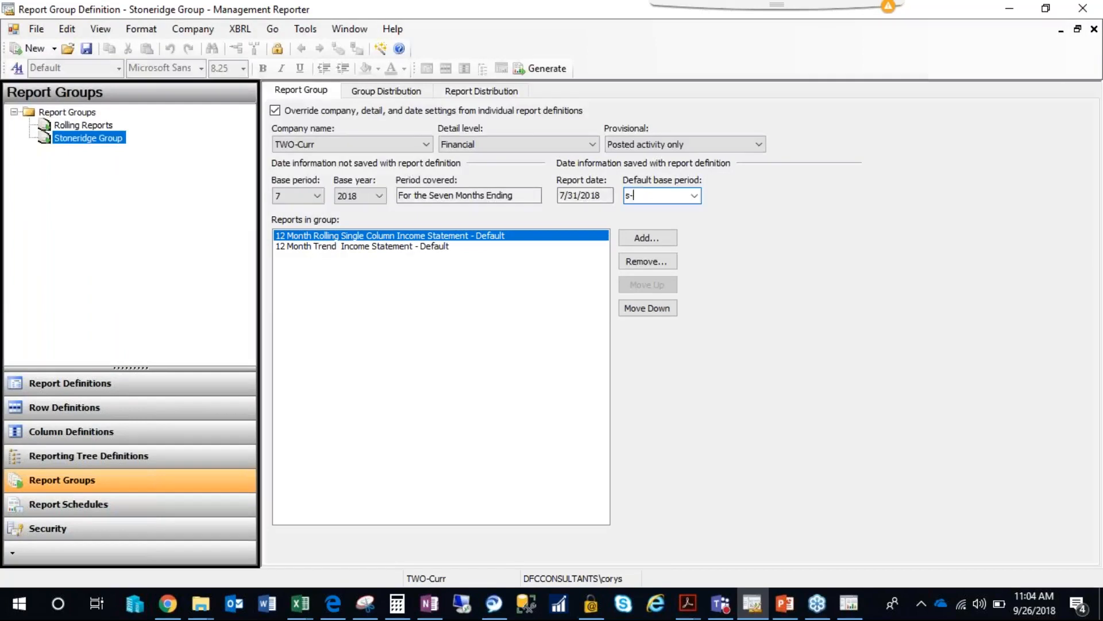
key("Tab")
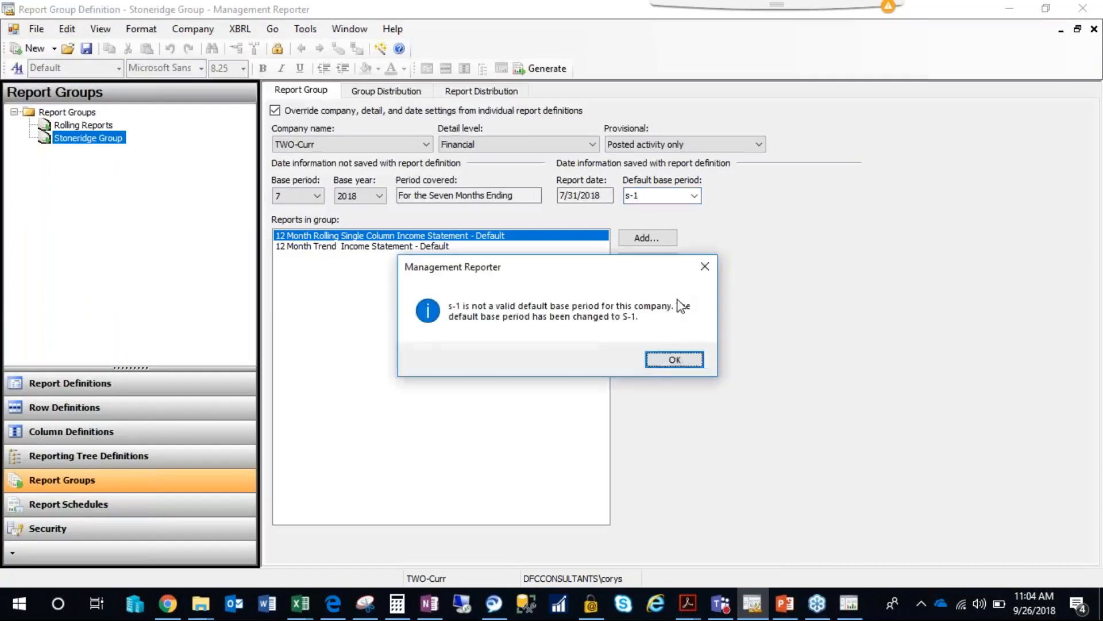
left_click(673, 359)
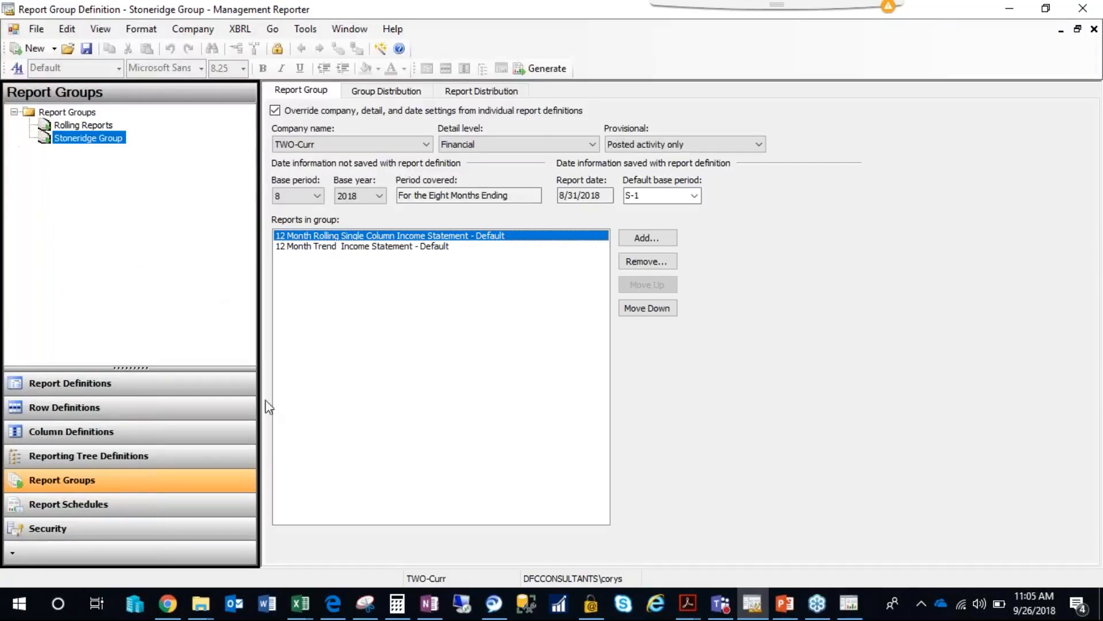
Switch to the mr webinar.pptx presentation in PowerPoint and show the Making it Prettier slide, pointing out the Side by Side topic.
left_click(796, 611)
left_click(81, 518)
left_click(79, 448)
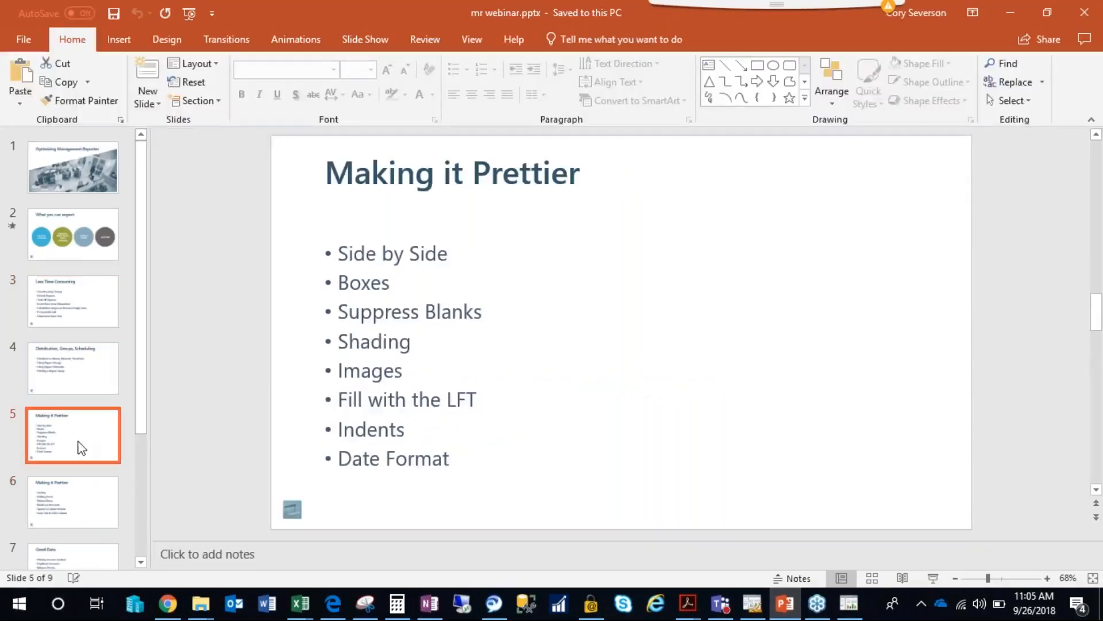
left_click(76, 382)
left_click(85, 428)
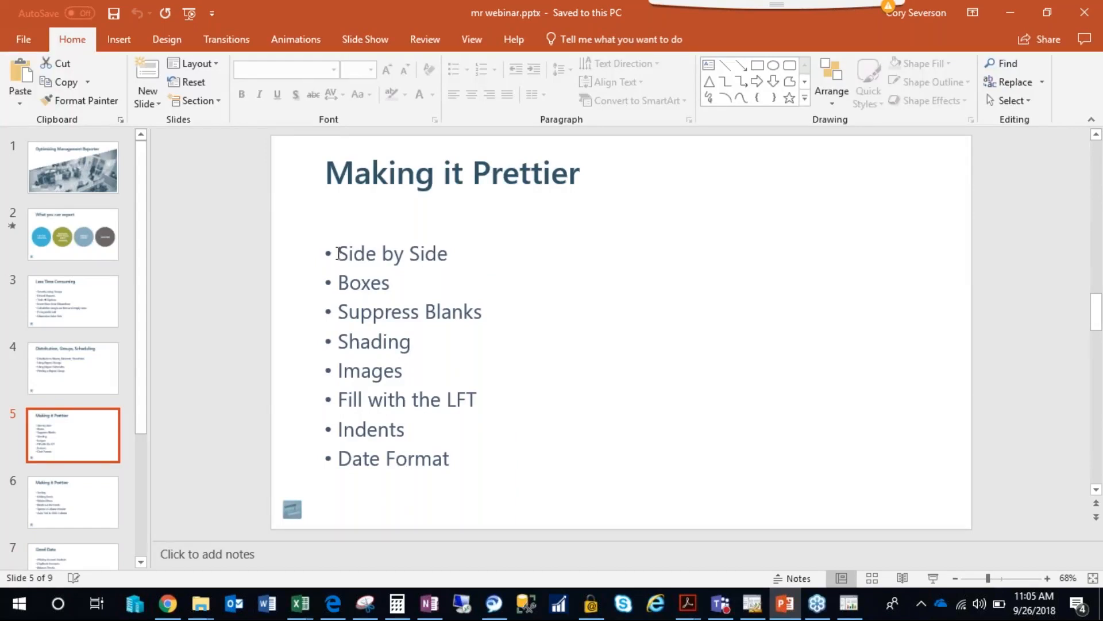
left_click_drag(365, 253, 452, 254)
left_click(450, 205)
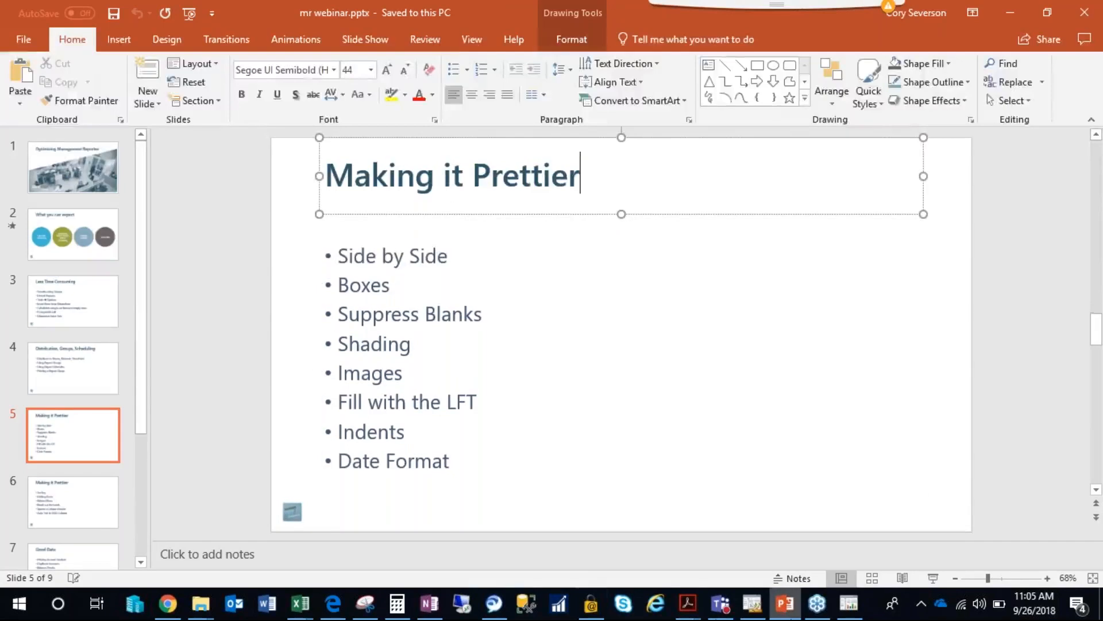
Switch back to Management Reporter, close the Stoneridge Group while saving its changes, and close the open report schedule.
left_click(752, 604)
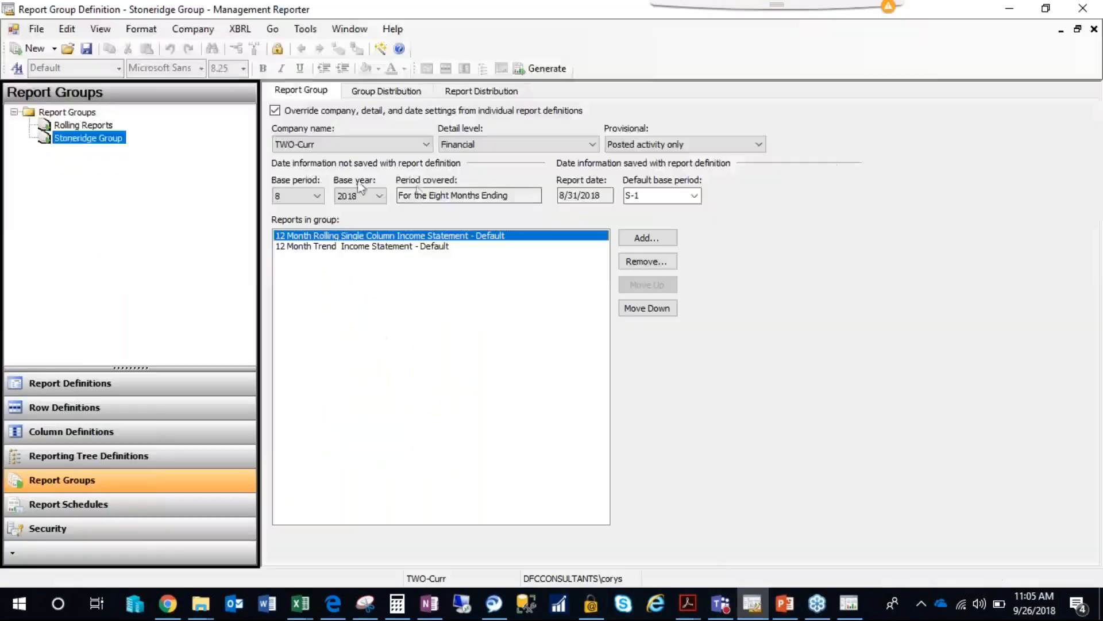
left_click(1094, 29)
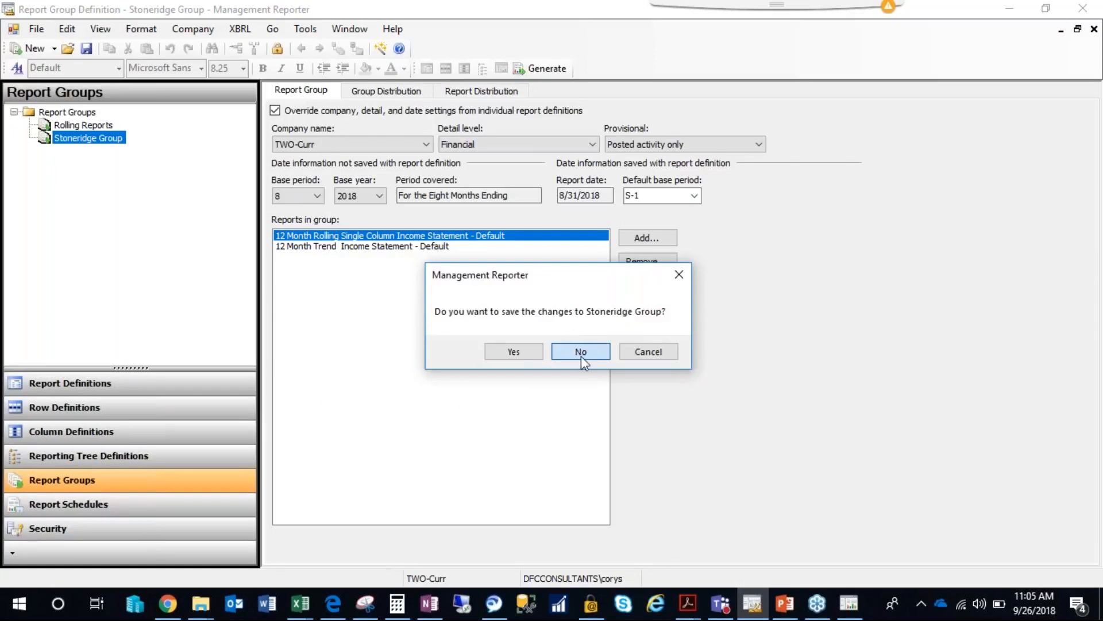
left_click(514, 352)
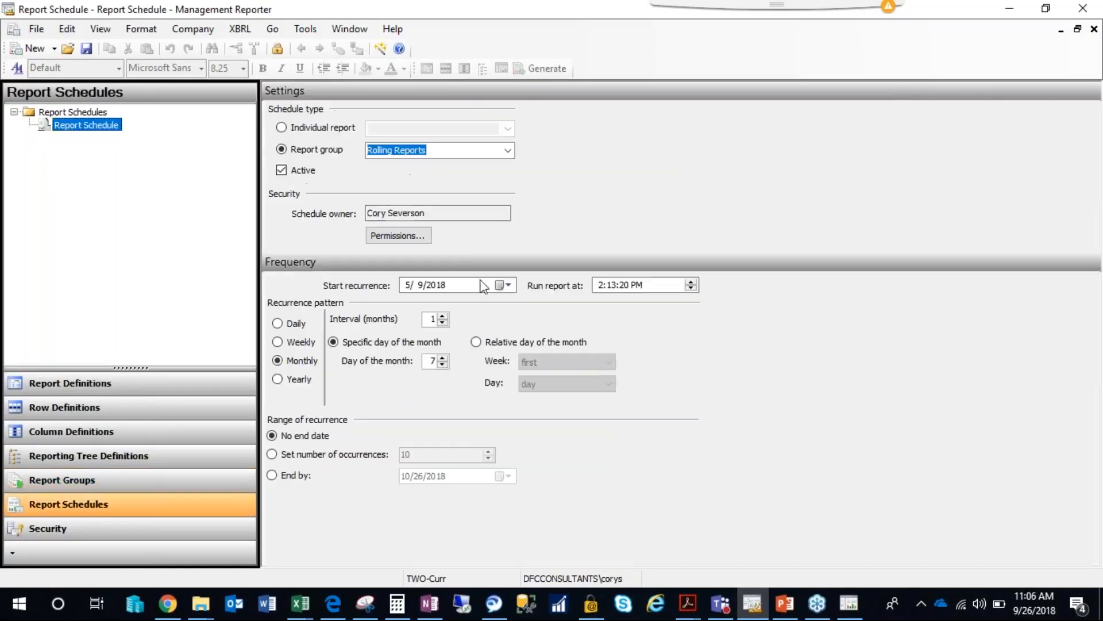
left_click(1094, 28)
Open the Balance Sheet - Default report definition from the default report definitions and review its generated report.
left_click(74, 384)
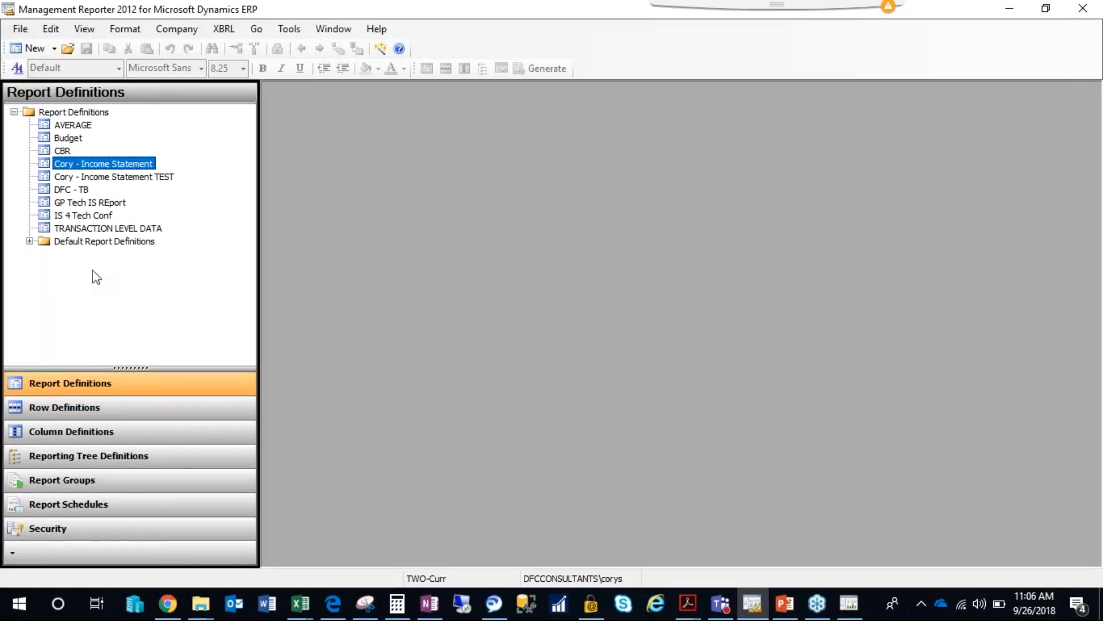
double_click(80, 242)
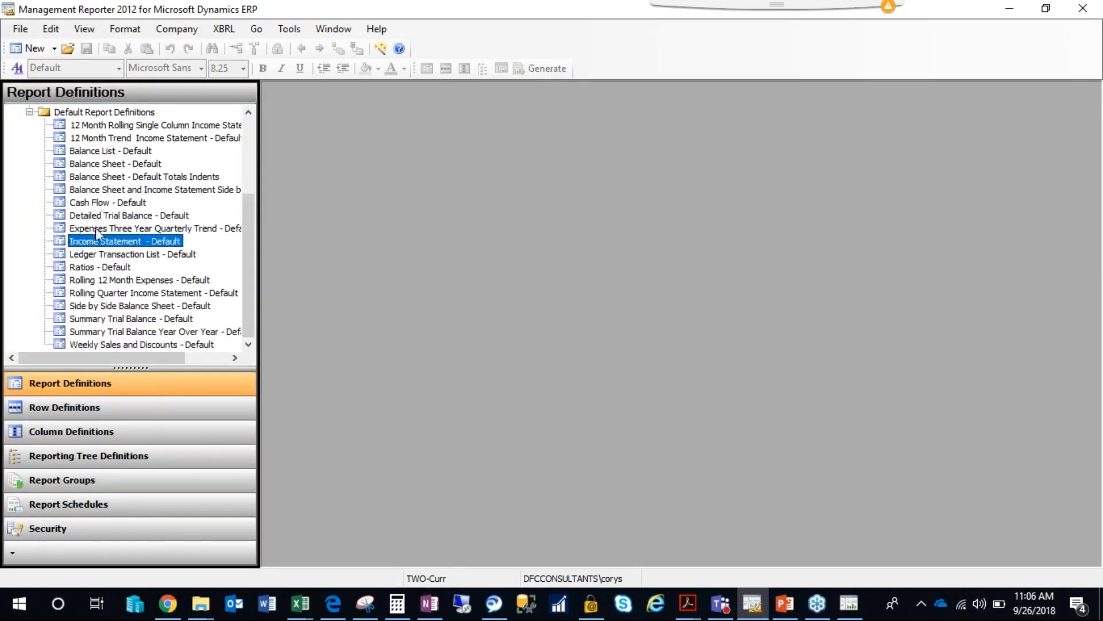
double_click(97, 165)
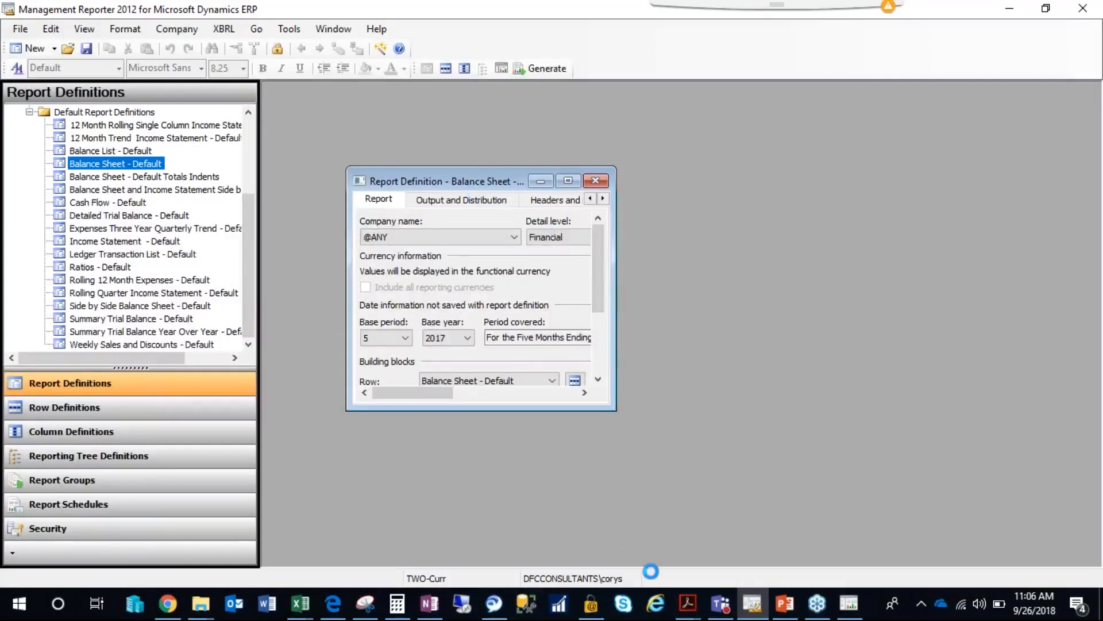
mouse_move(752, 612)
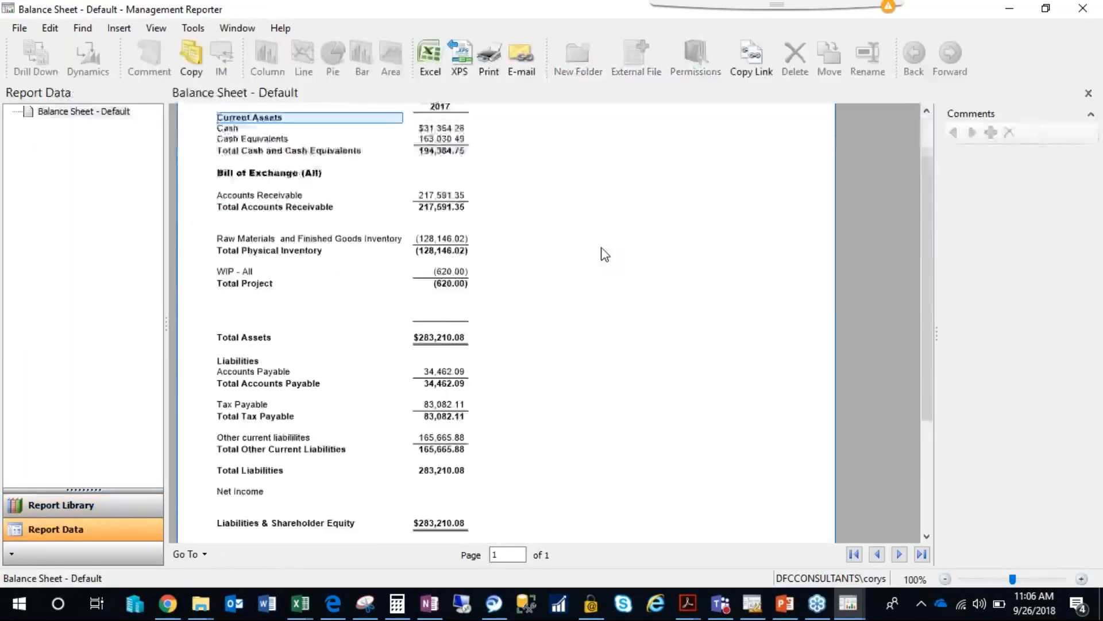
scroll(603, 254, "down", 3)
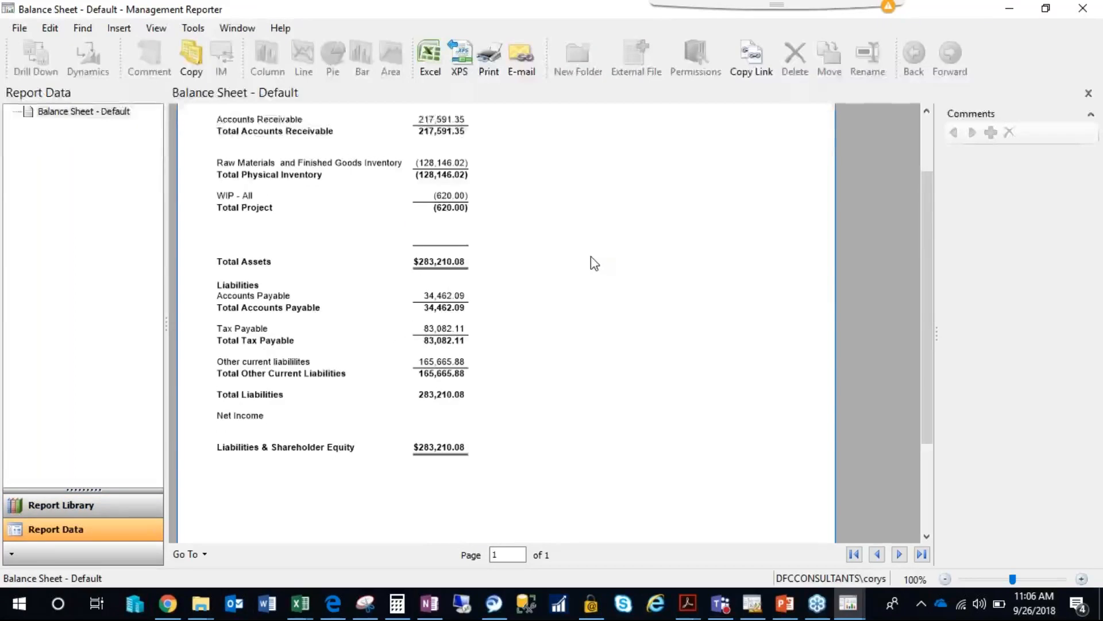
scroll(591, 257, "up", 3)
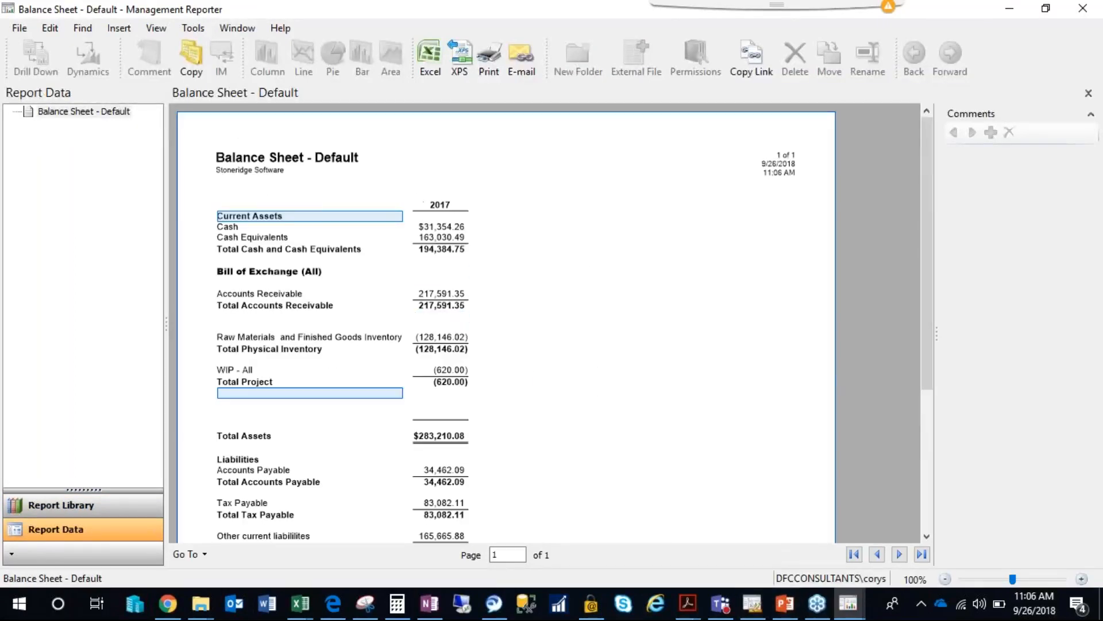
In the report's Balance Sheet - Default row definition, set the format code of row 1690, just above Liabilities, to COLUMN (Insert column break).
left_click(752, 605)
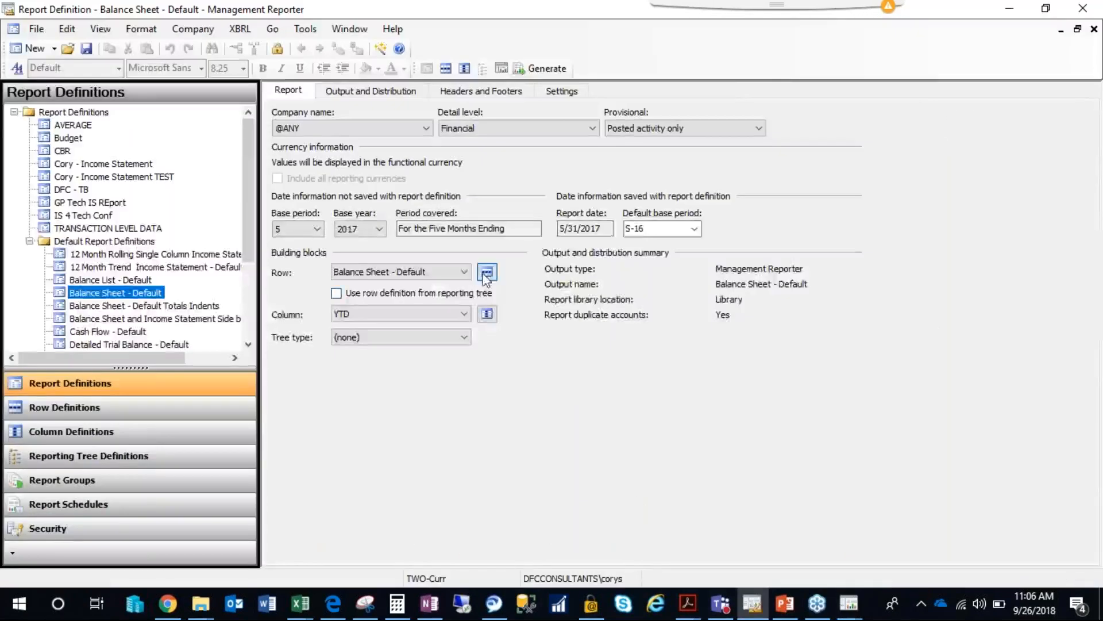
left_click(486, 273)
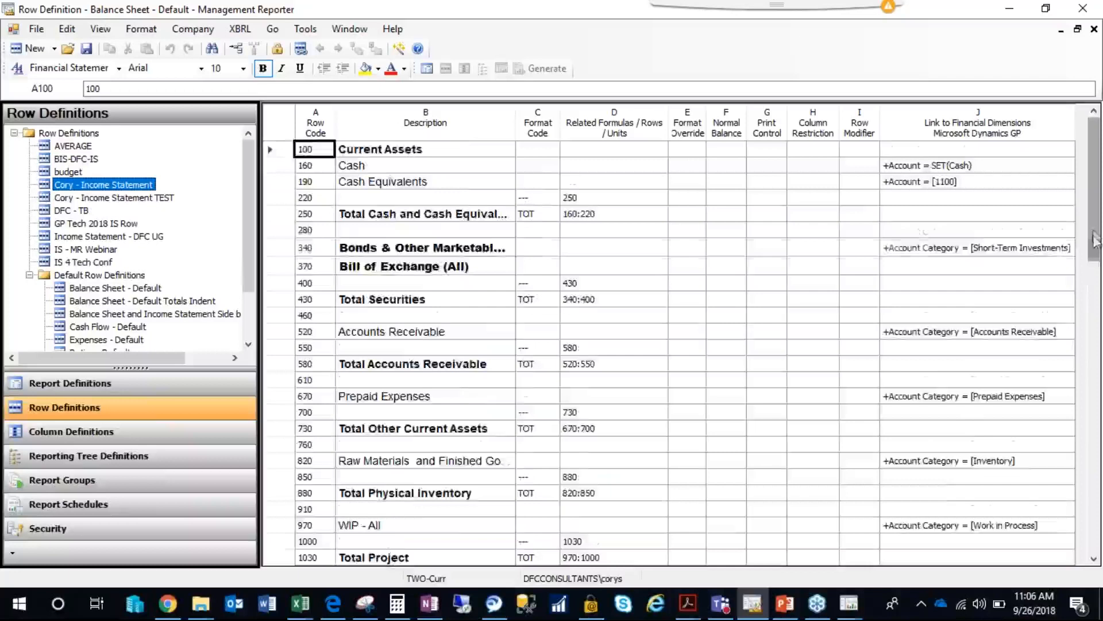
scroll(1095, 279, "down", 1)
scroll(1094, 280, "down", 5)
left_click_drag(1094, 330, 1090, 363)
scroll(1090, 372, "down", 1)
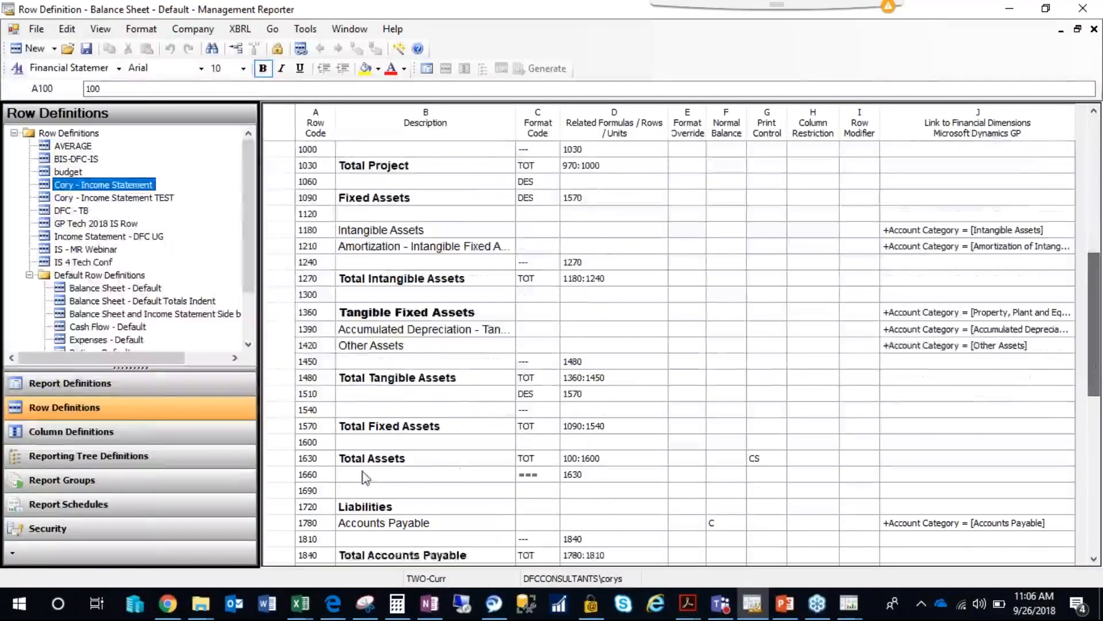
left_click(362, 493)
left_click(535, 490)
left_click(535, 492)
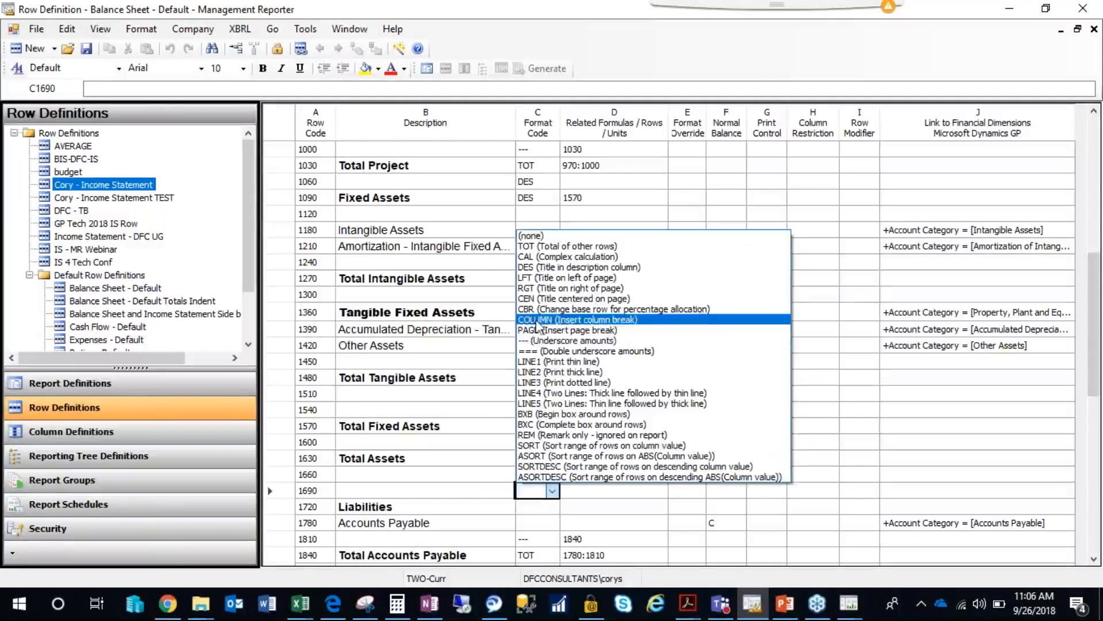
left_click(530, 320)
Save and close the Balance Sheet - Default row definition.
left_click(403, 377)
left_click(87, 49)
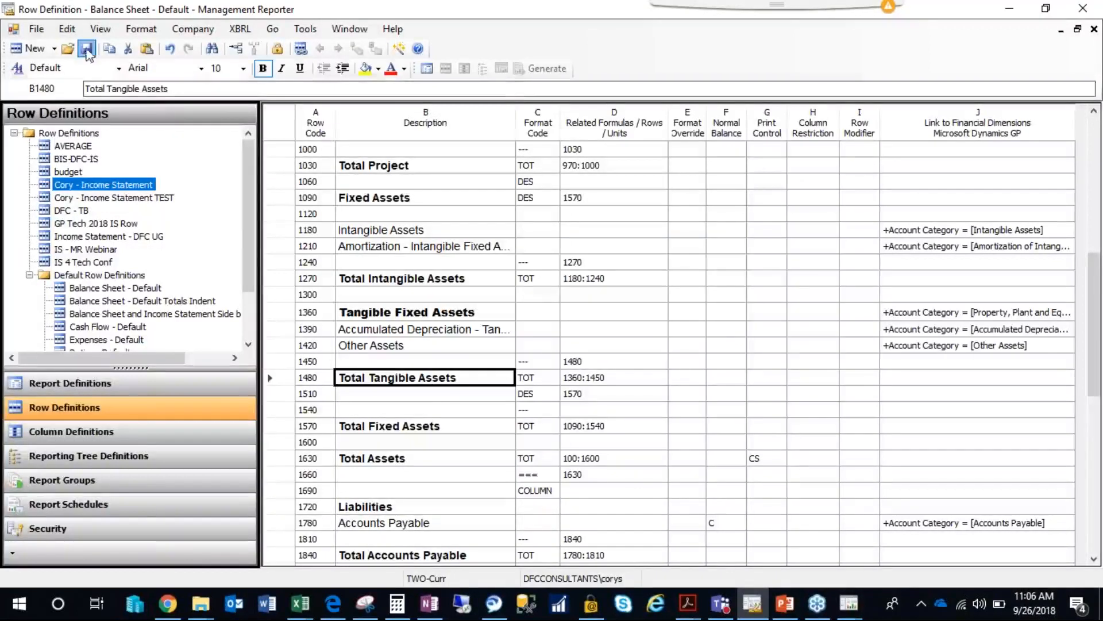
left_click(1094, 29)
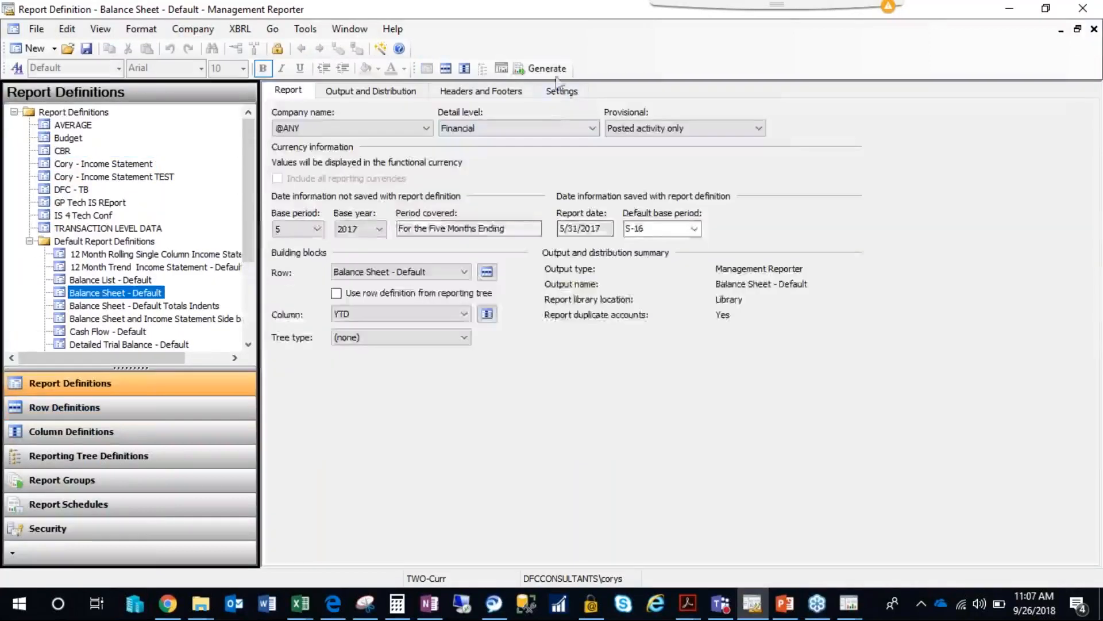
Generate the Balance Sheet - Default report, refreshing its queue status, and compare the Total Assets and Liabilities & Shareholder Equity amounts side by side.
left_click(551, 69)
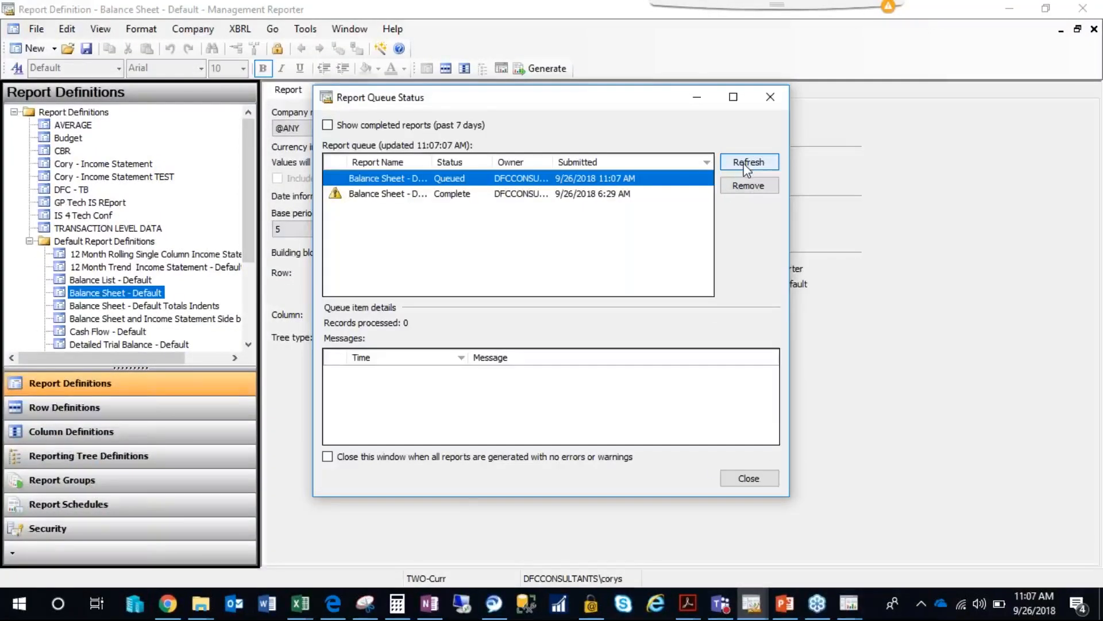
left_click(745, 167)
left_click(737, 165)
left_click(740, 165)
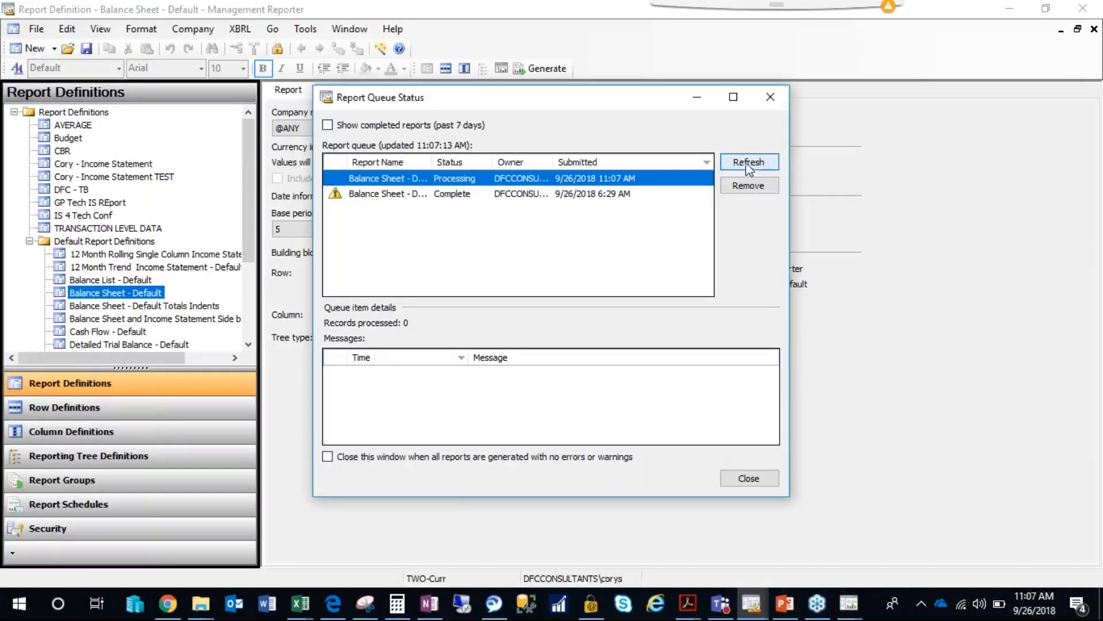
left_click(746, 166)
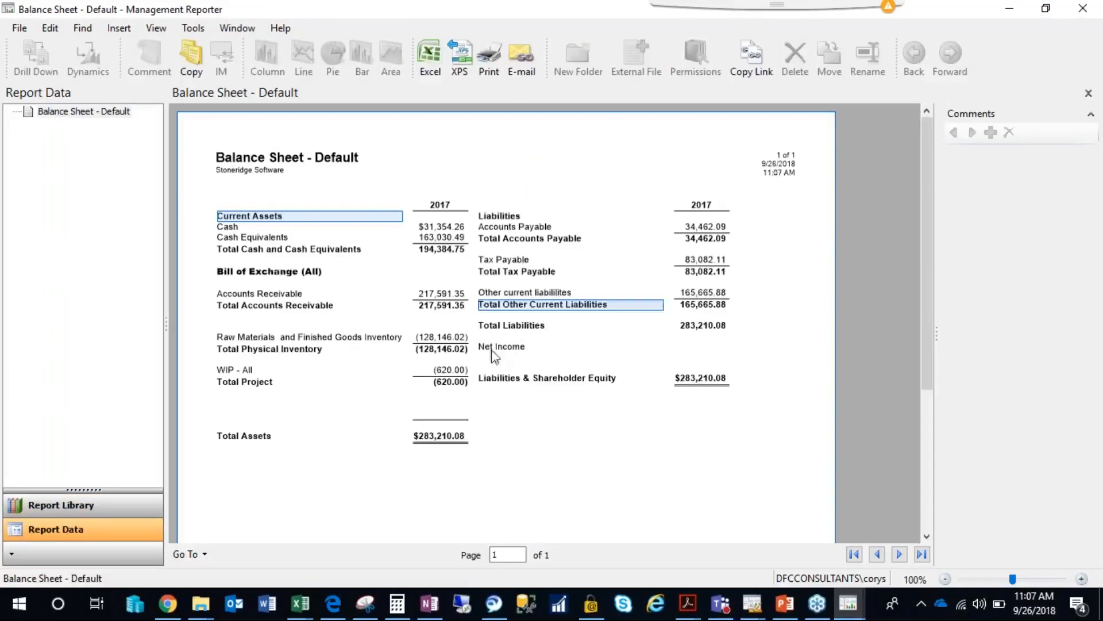
left_click(438, 437)
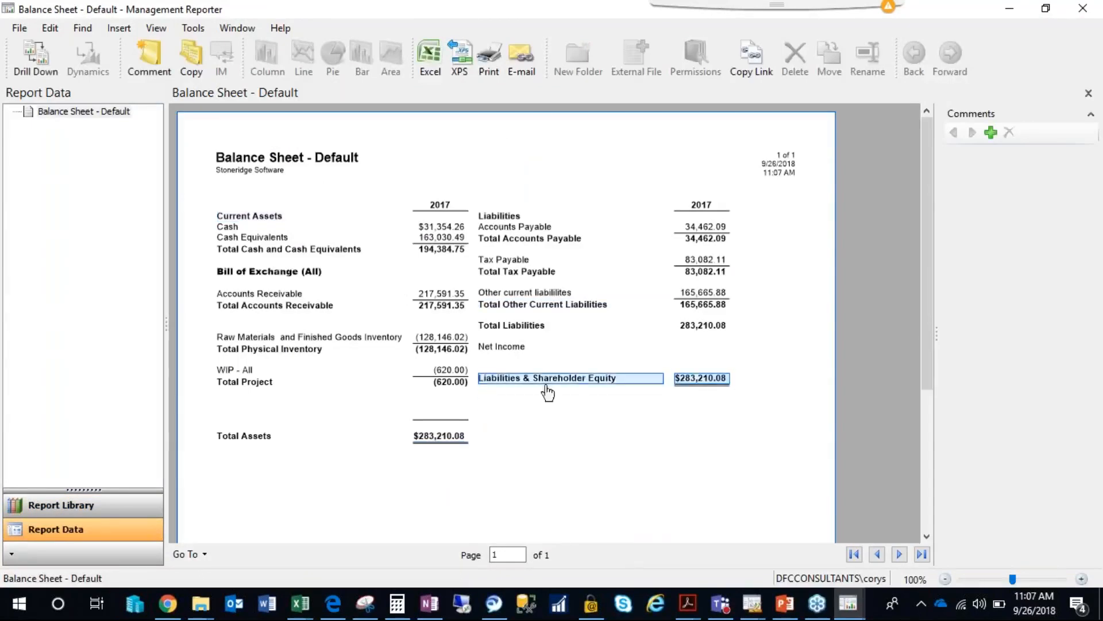
left_click(694, 381)
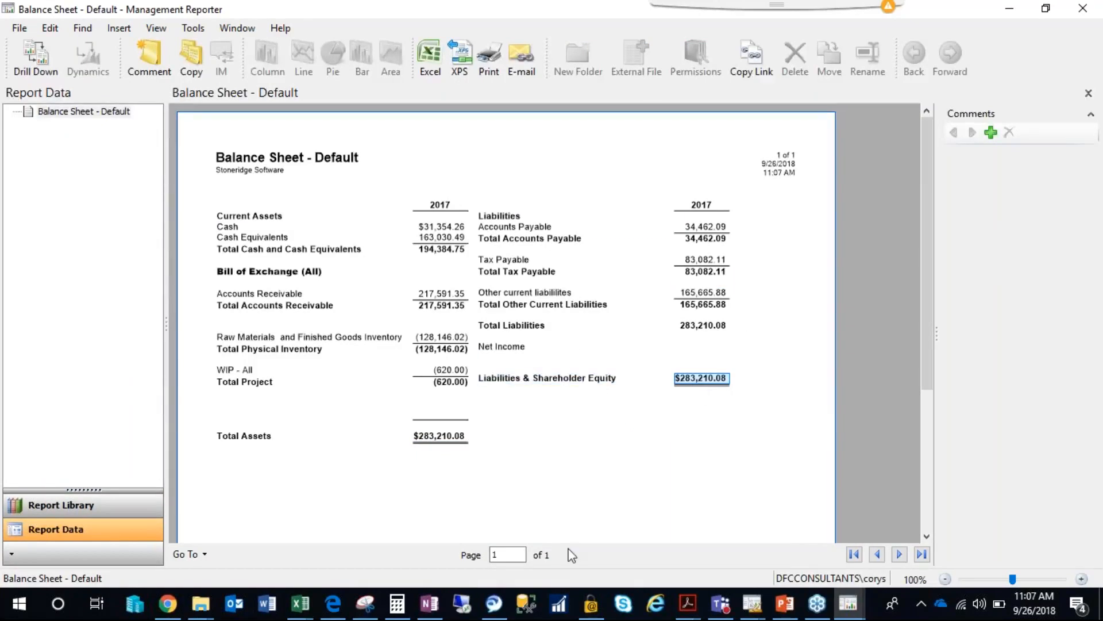
Review the report queue messages, including the rounding adjustment warning, for the latest Balance Sheet - Default run, and close the queue status.
left_click(844, 604)
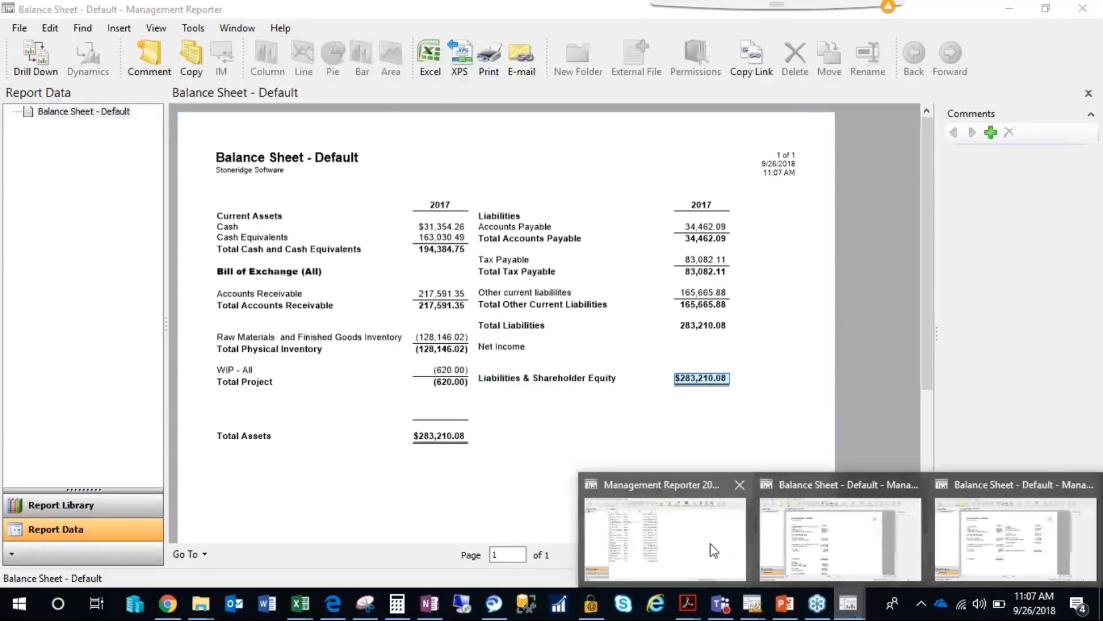
left_click(841, 534)
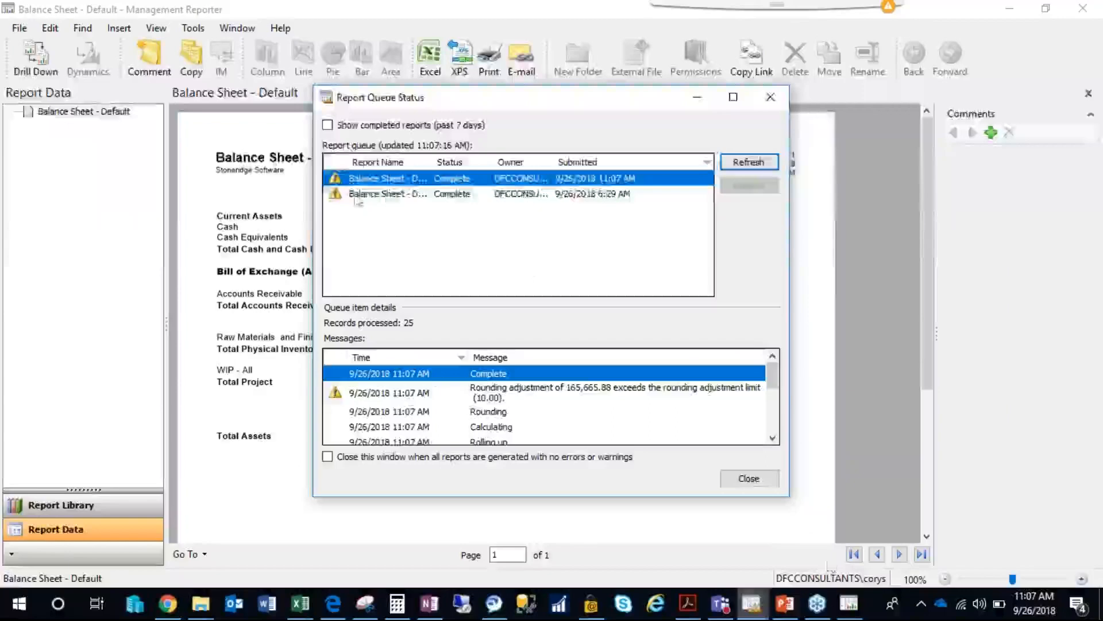
left_click(340, 194)
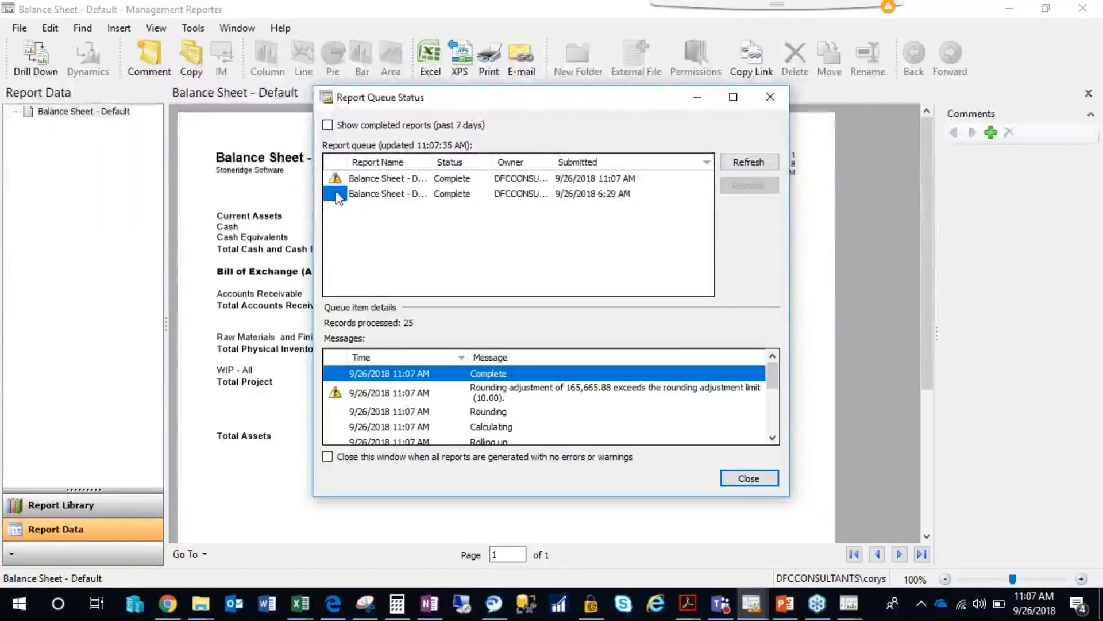
left_click(339, 179)
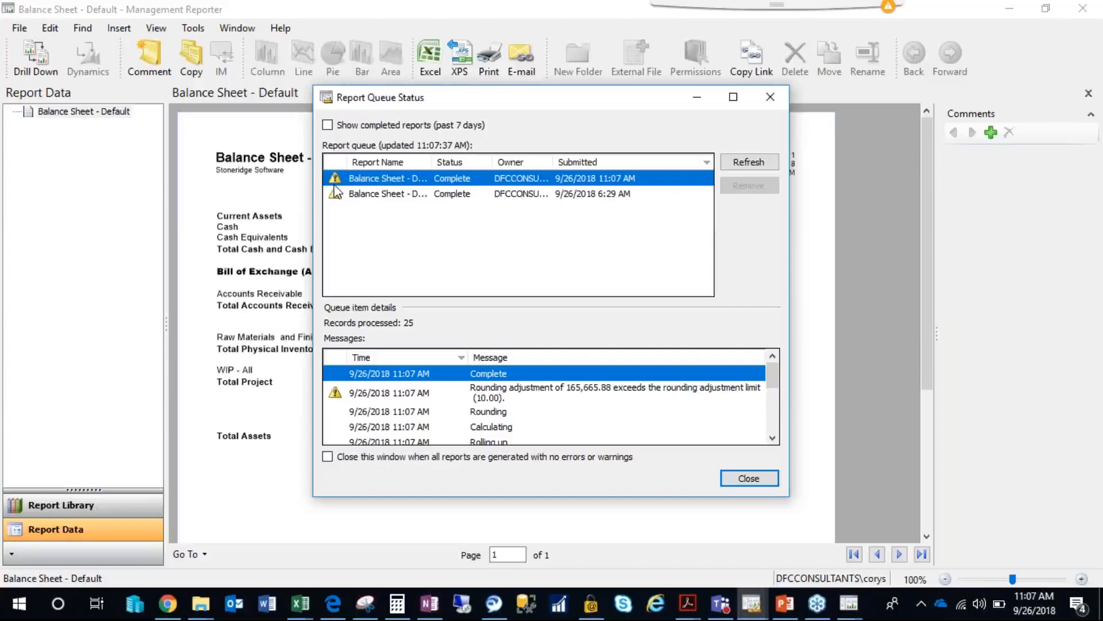
left_click(491, 388)
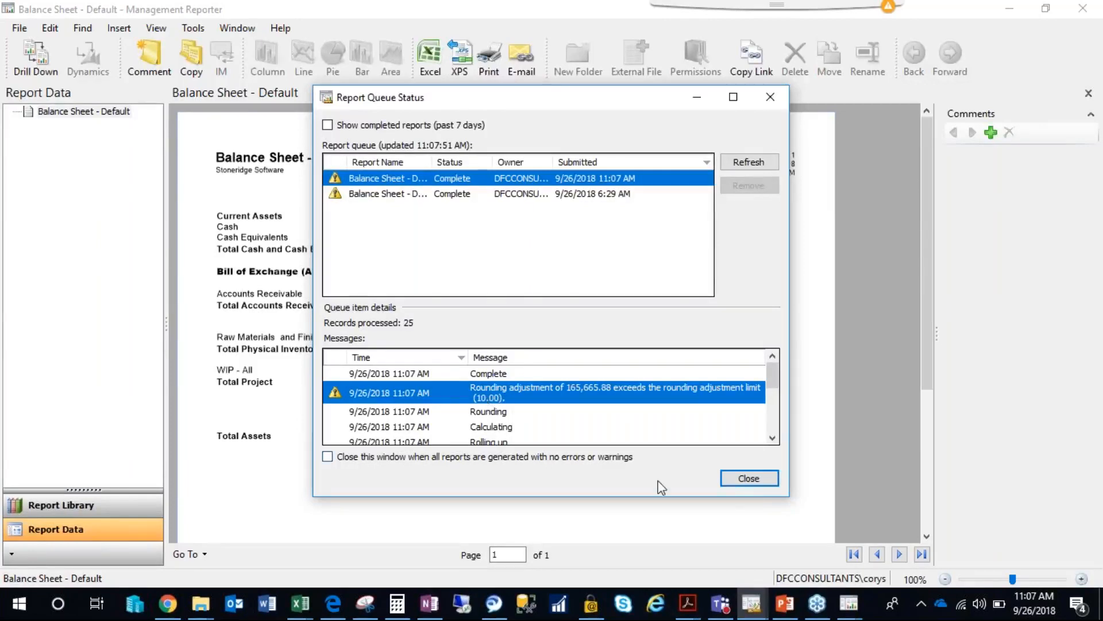
left_click(747, 482)
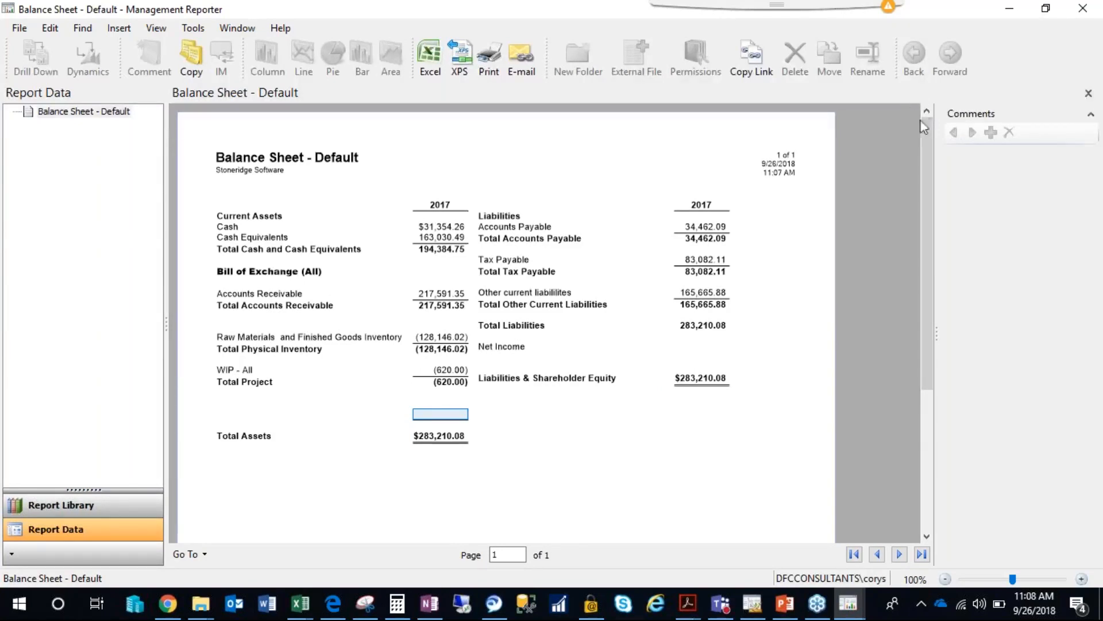
Compare the Total Assets and Liabilities & Shareholder Equity amounts in the generated side-by-side balance sheet.
mouse_move(927, 135)
left_mouse_down()
mouse_move(928, 149)
mouse_move(929, 119)
left_mouse_up()
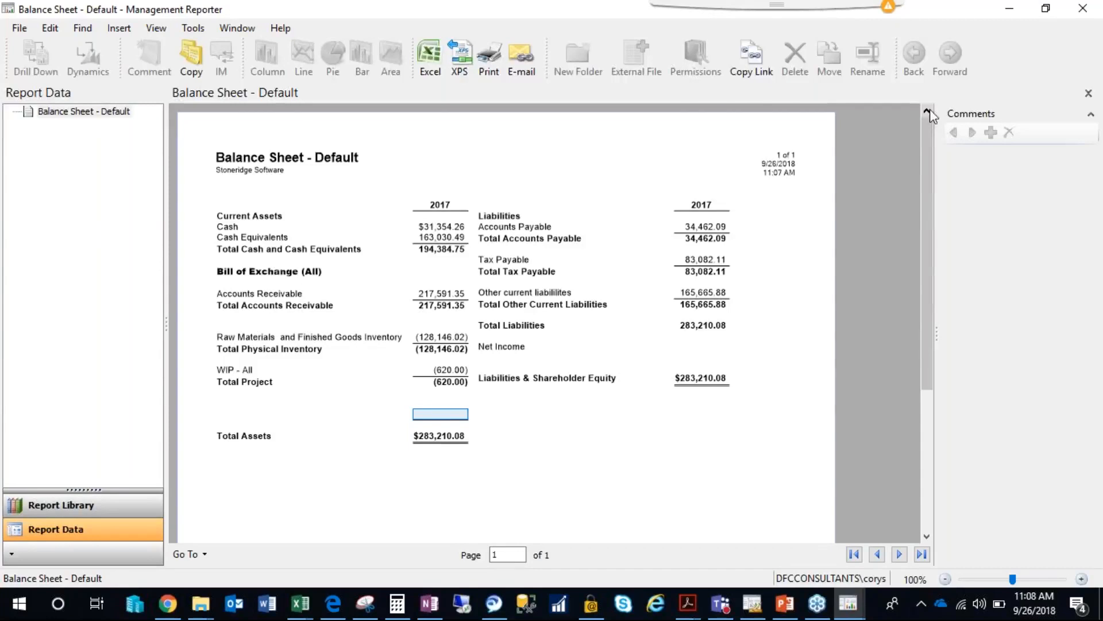
left_click(444, 437)
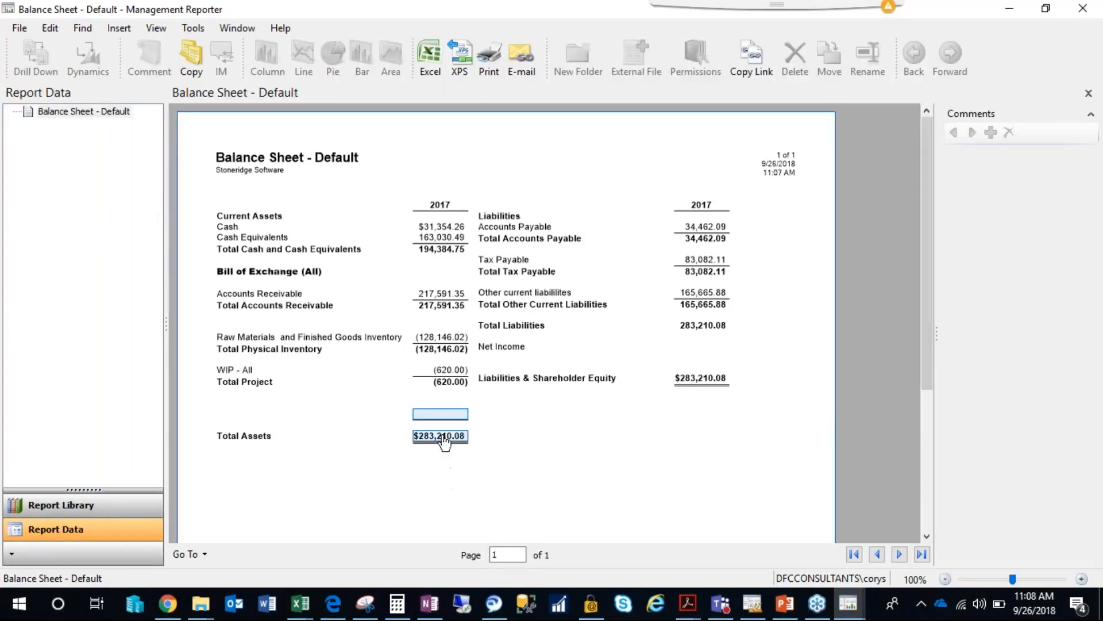
left_click(701, 383)
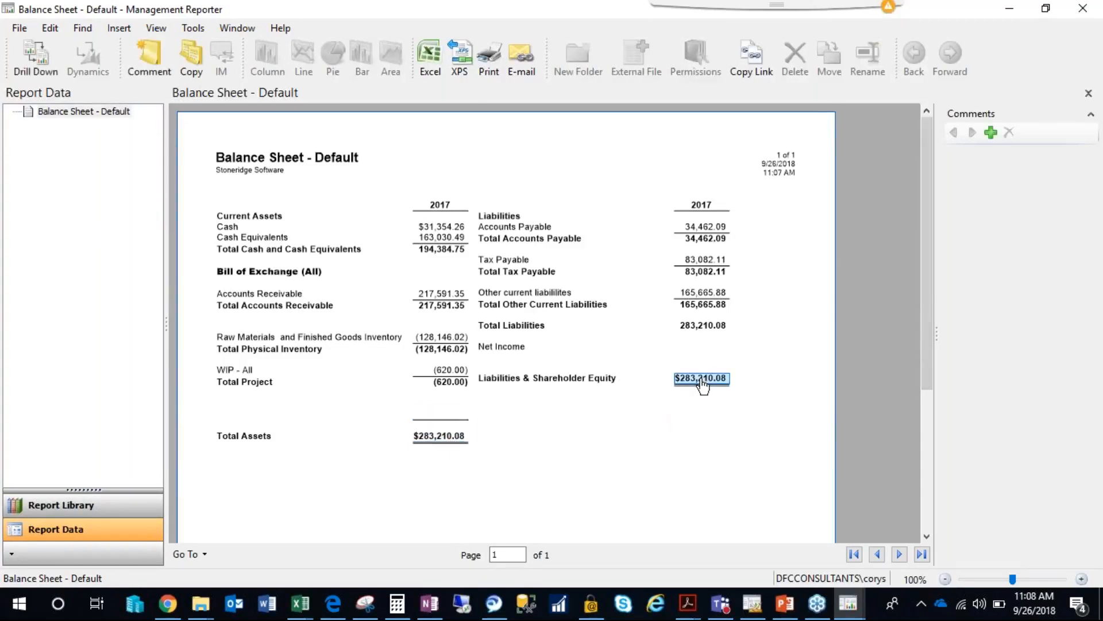
left_click(451, 442)
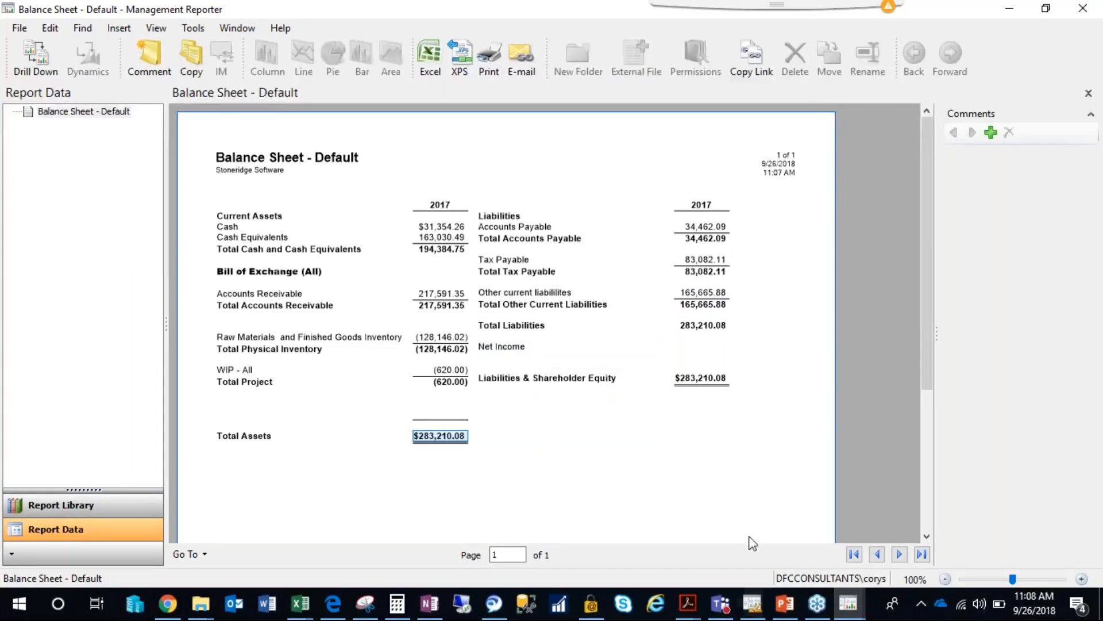
Check the liabilities and equity rows at the end of the Balance Sheet - Default row definition and minimize the generated report.
left_click(751, 604)
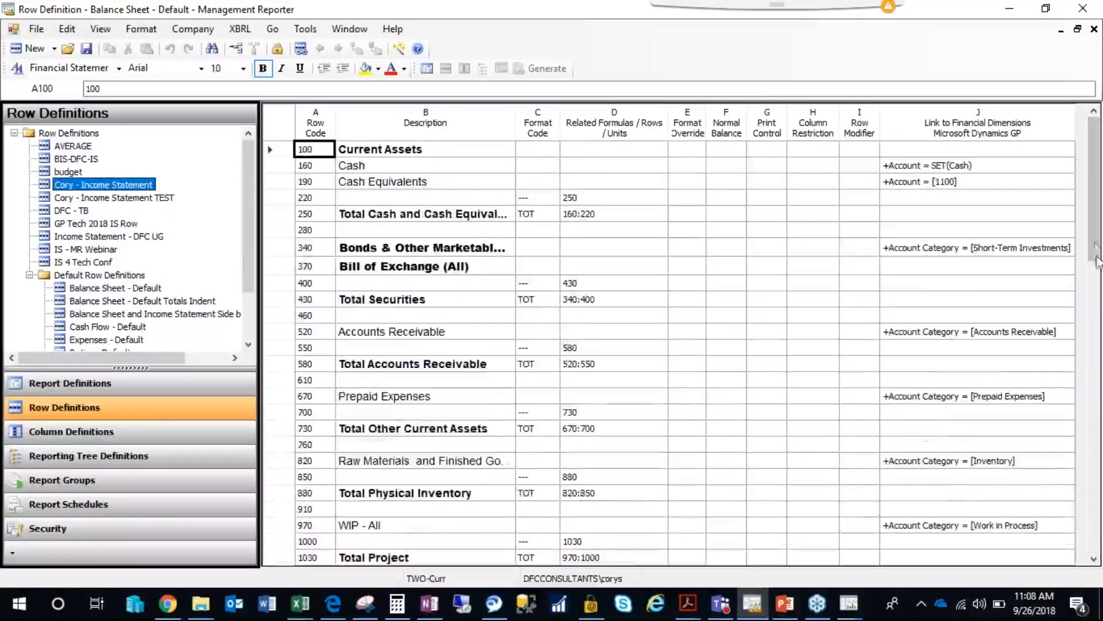
left_click_drag(1097, 250, 1096, 535)
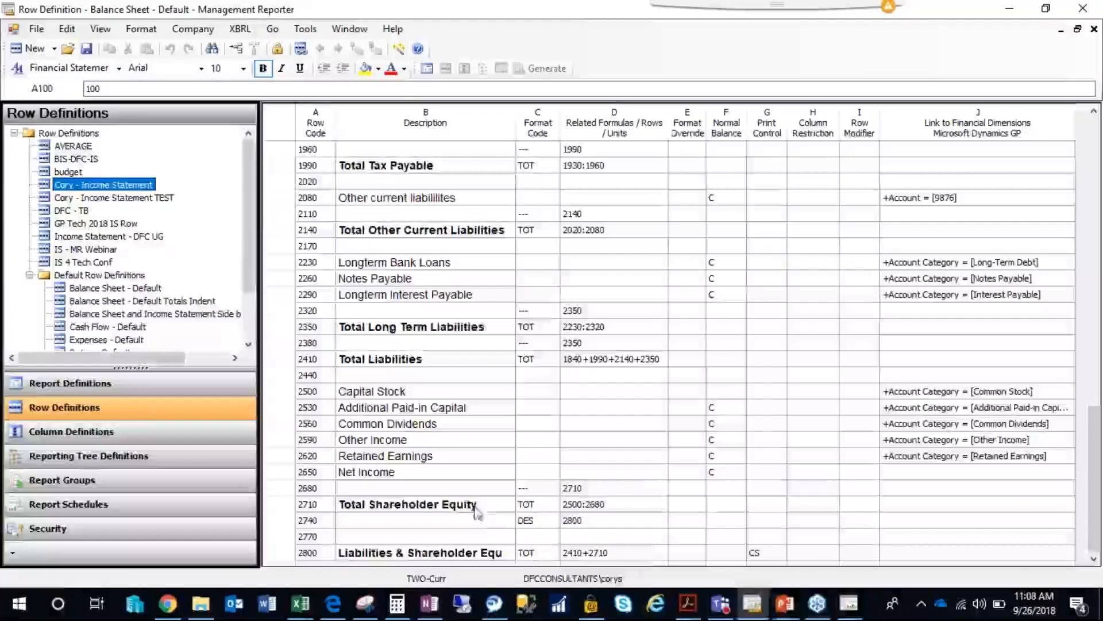
left_click(756, 606)
left_click(651, 351)
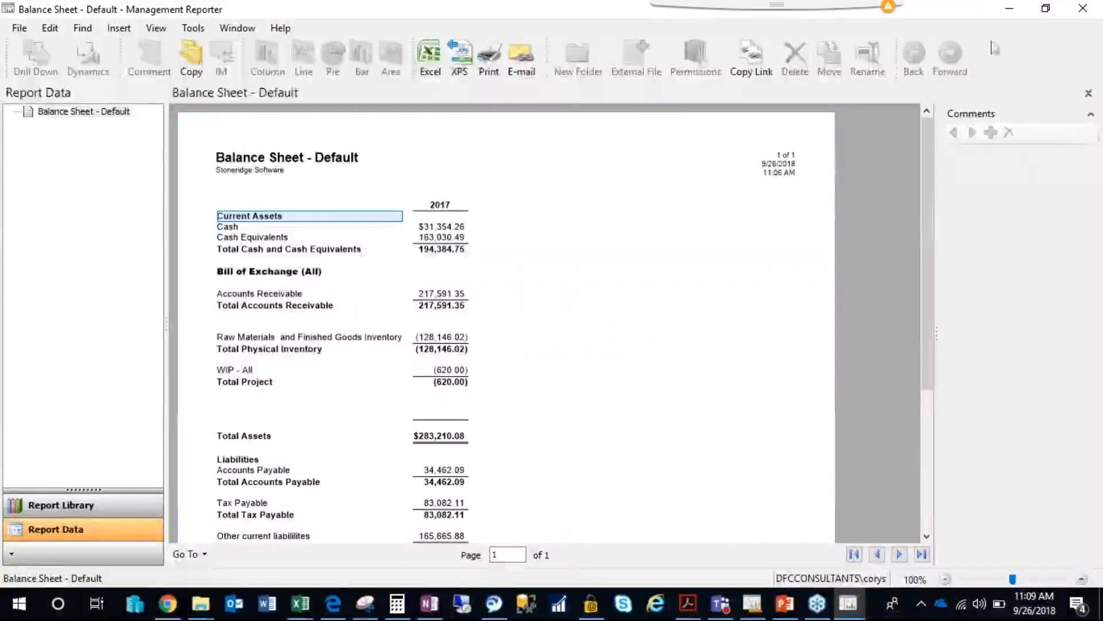
left_click(1009, 9)
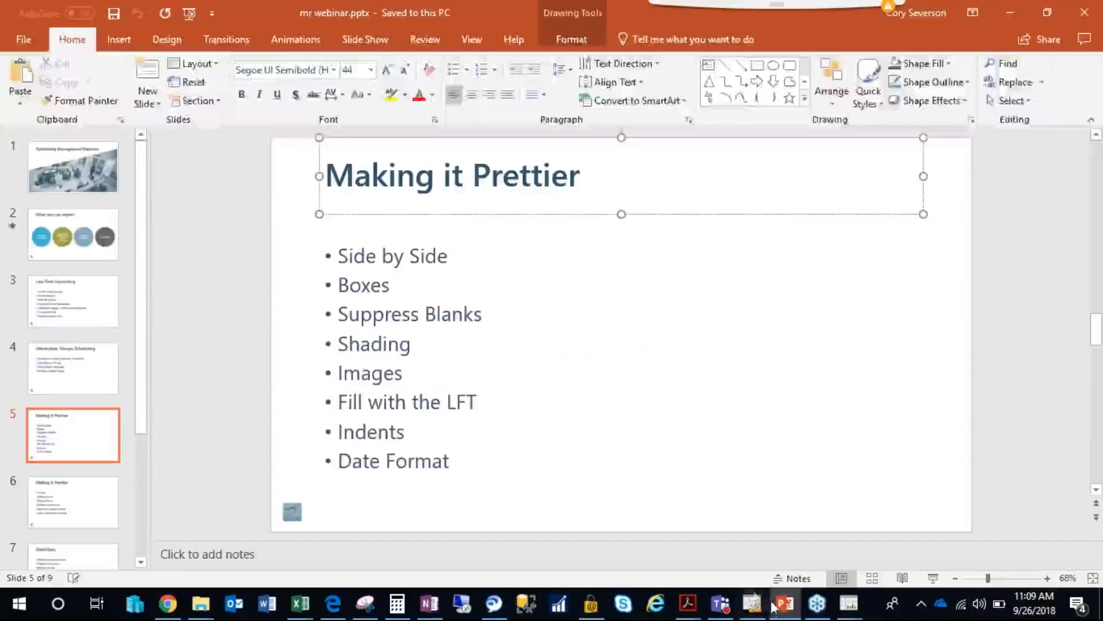
left_click(757, 604)
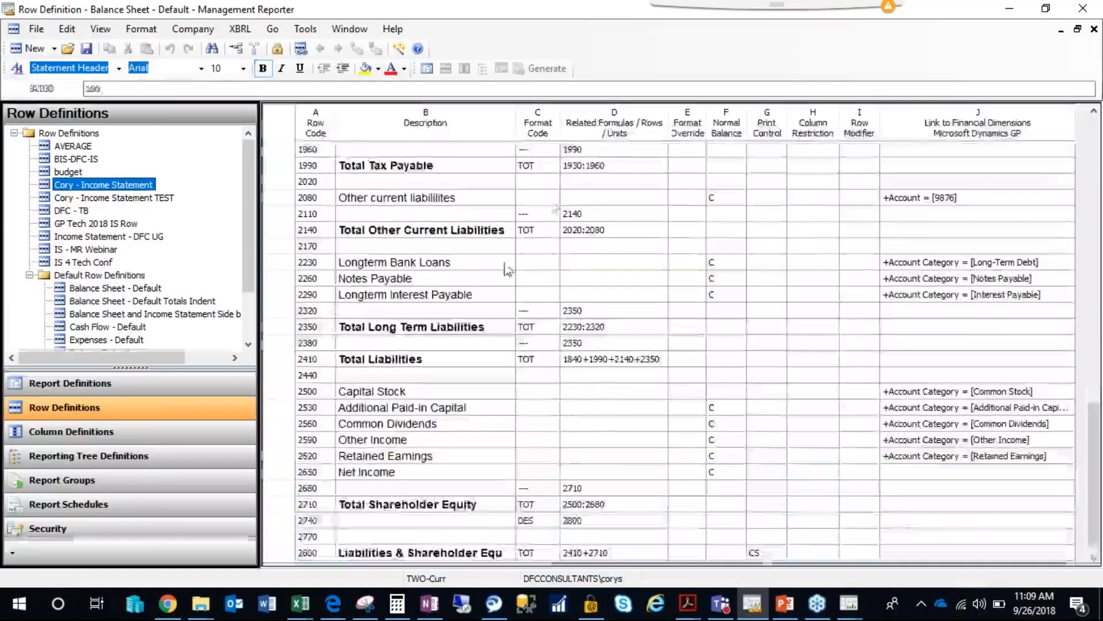
Open the row definition's rounding adjustments and examine the adjustment row, total assets row, total liabilities and equity row, and adjustment limit.
left_click(508, 268)
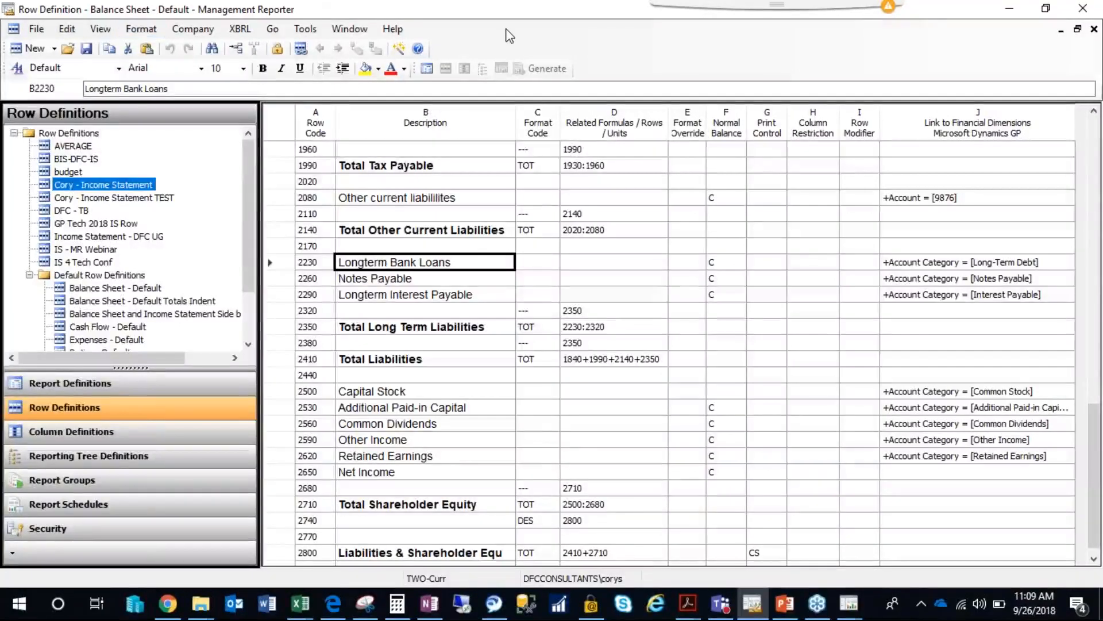
left_click(65, 32)
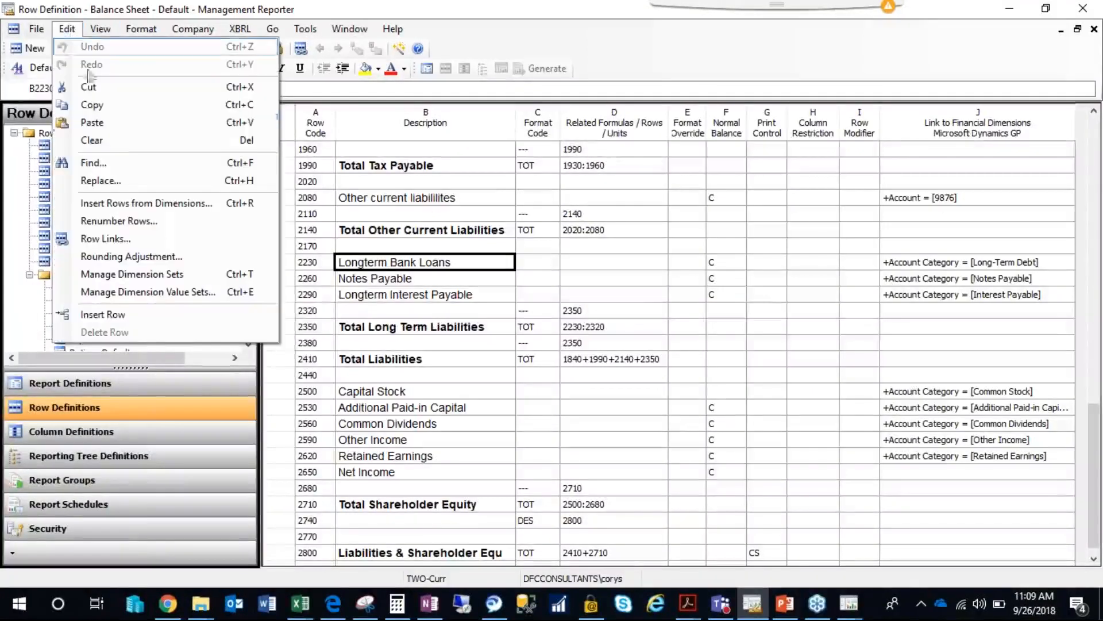
left_click(123, 257)
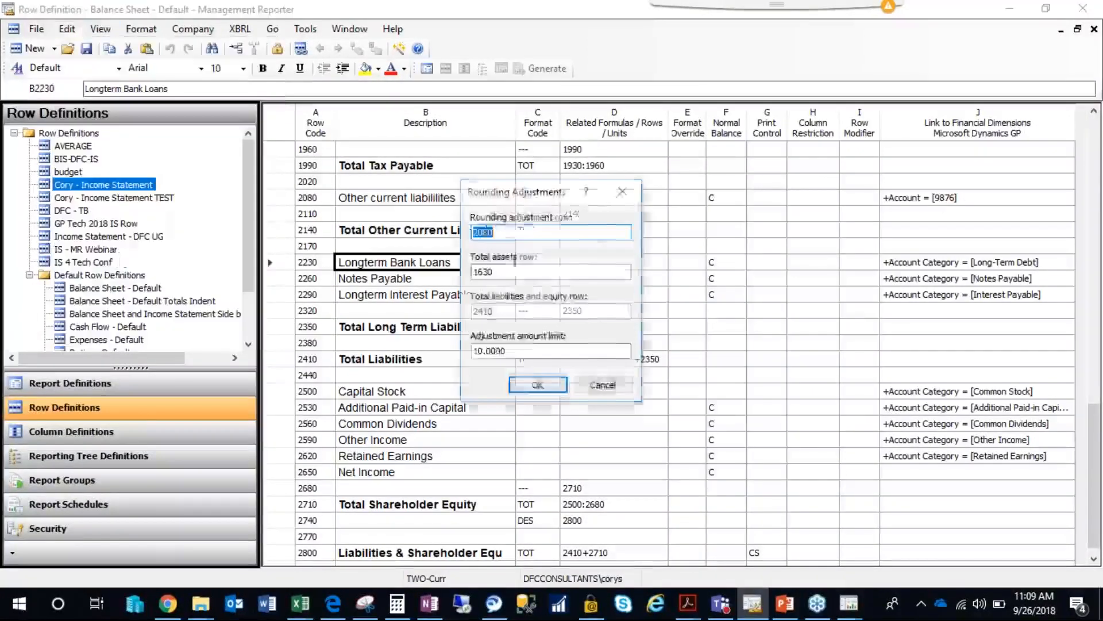
left_click_drag(577, 198, 794, 220)
left_click(728, 253)
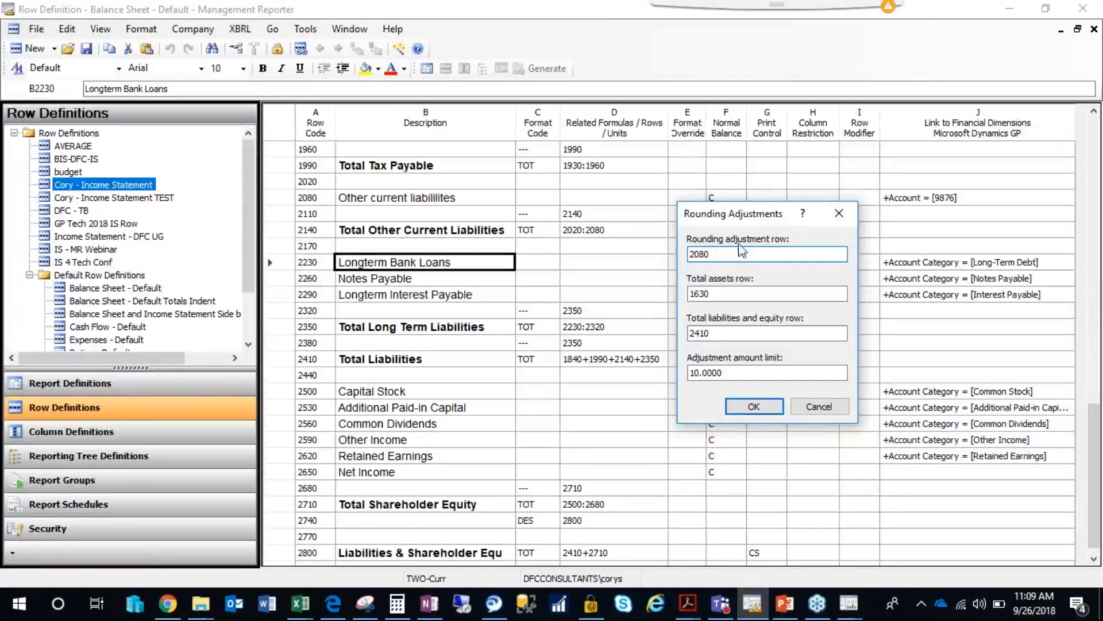
left_click_drag(774, 254, 677, 255)
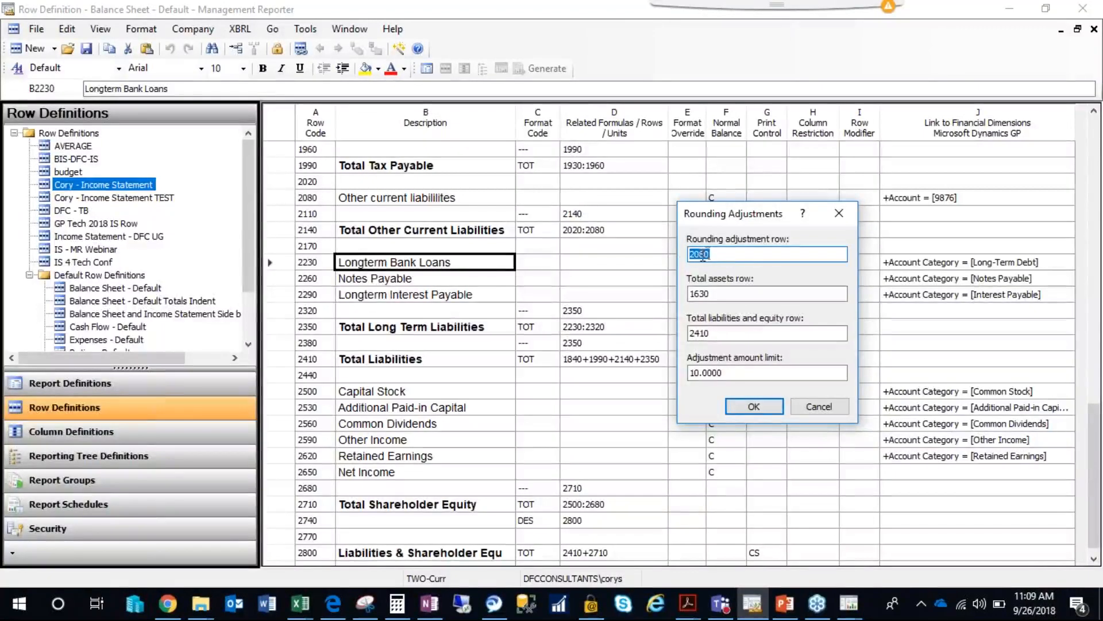
left_click(718, 253)
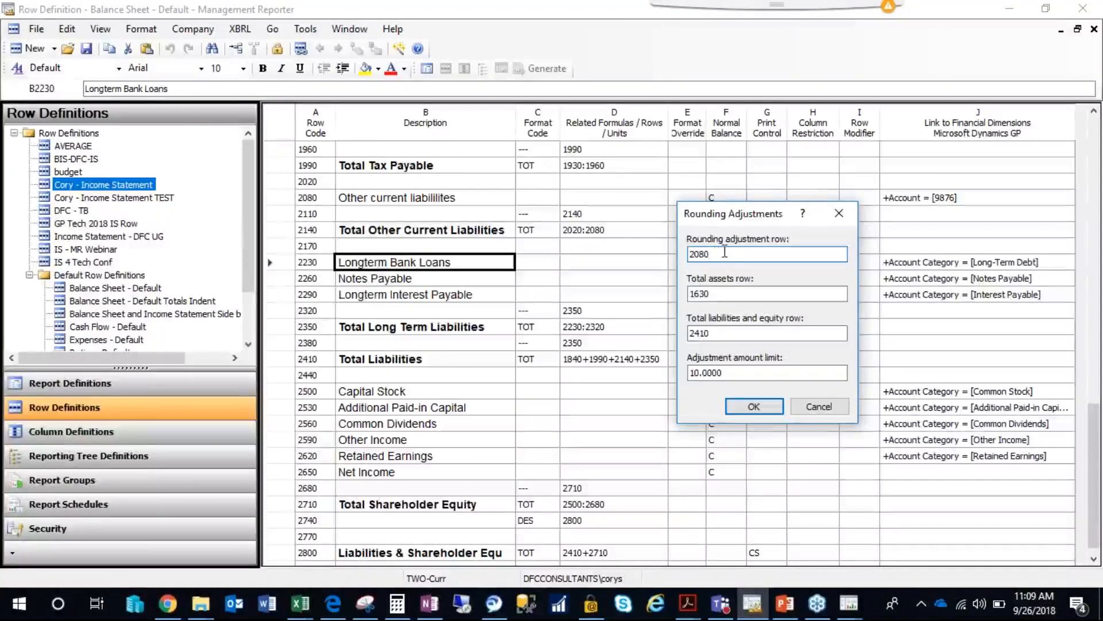
left_click_drag(725, 293, 680, 293)
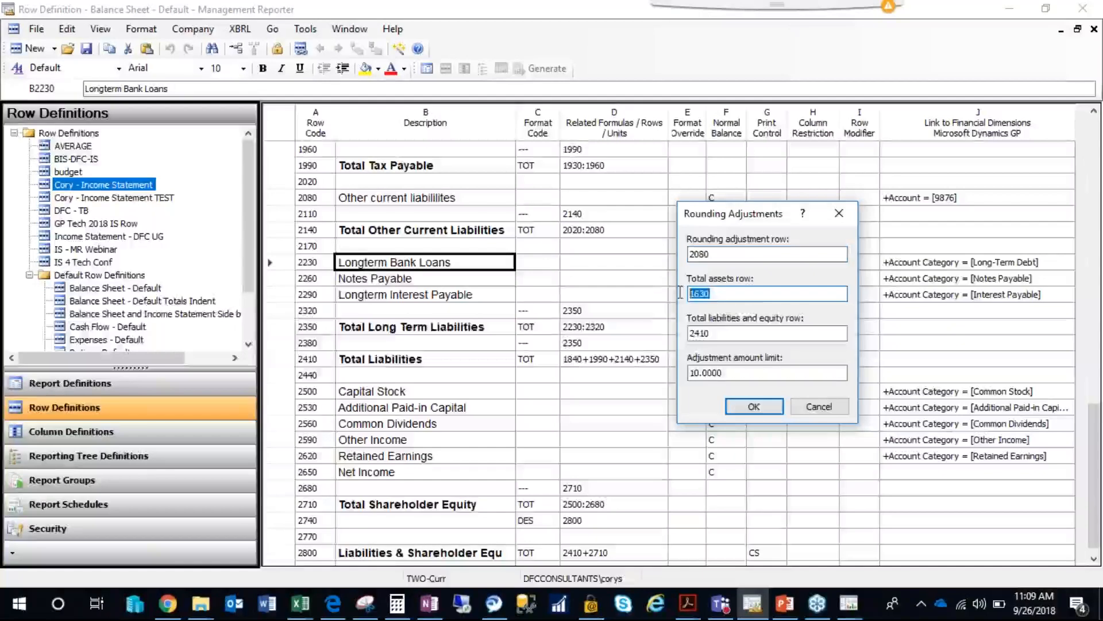
left_click(728, 328)
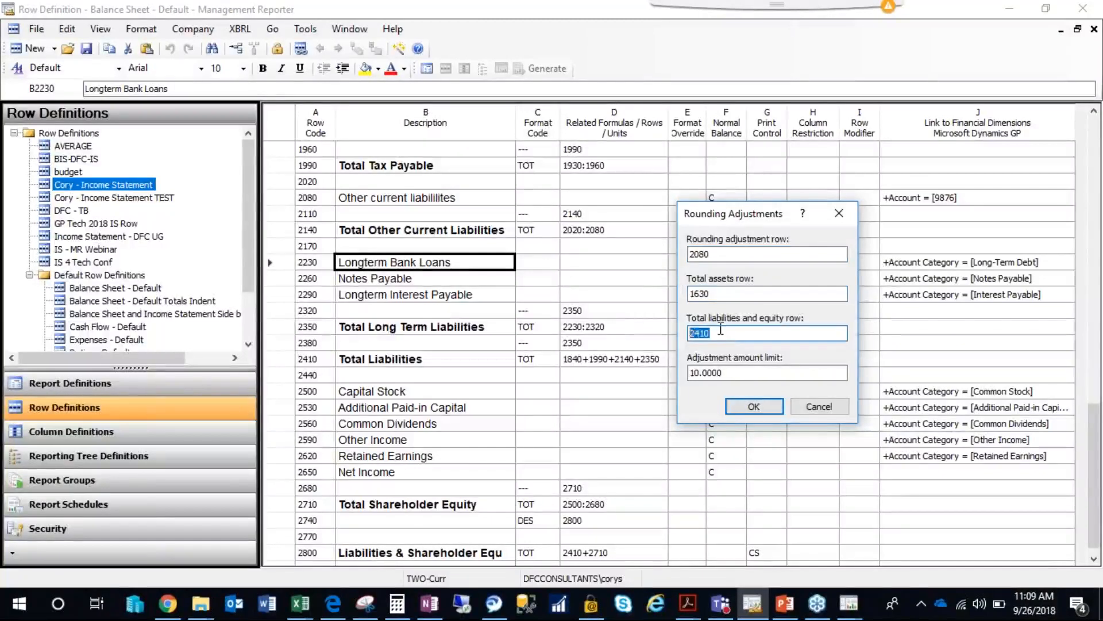
left_click(722, 293)
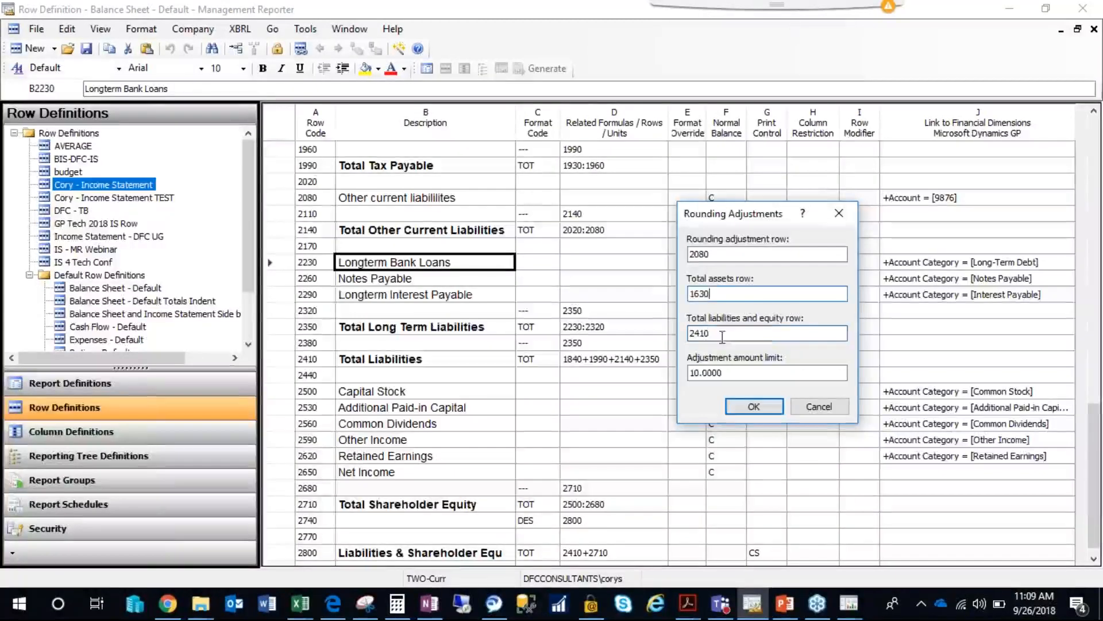
left_click_drag(723, 372, 688, 372)
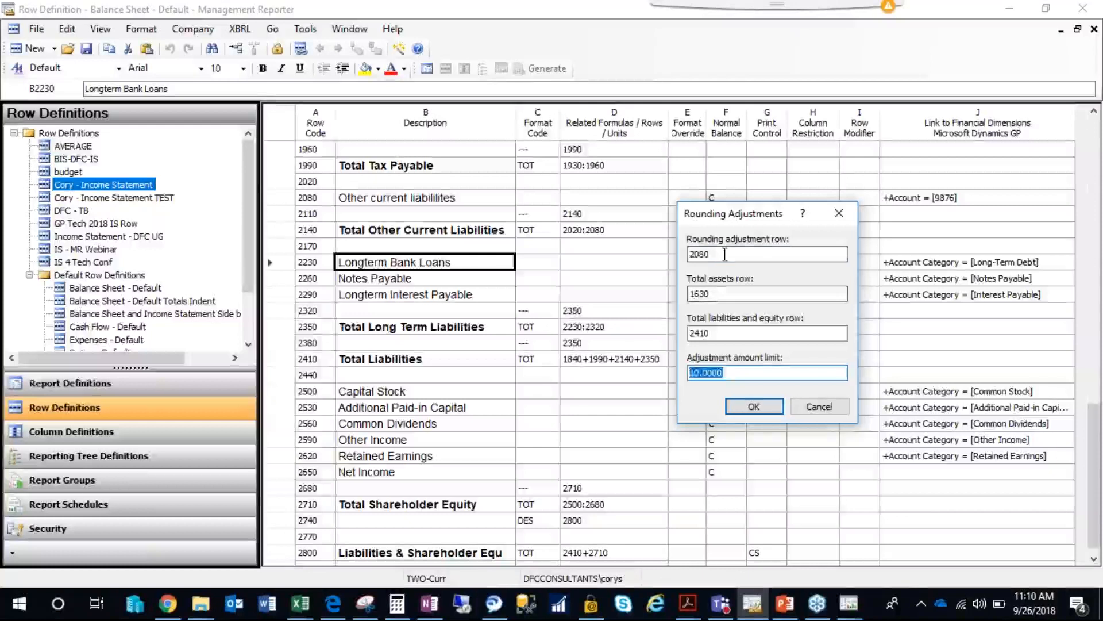
Clear the rounding adjustment, total assets, and total liabilities and equity rows, set the adjustment limit to 0, and cancel the changes.
left_click_drag(714, 254, 686, 249)
key("Delete")
left_click_drag(728, 293, 672, 295)
key("Delete")
left_click_drag(725, 333, 685, 333)
key("Delete")
left_click_drag(738, 373, 685, 380)
type("0")
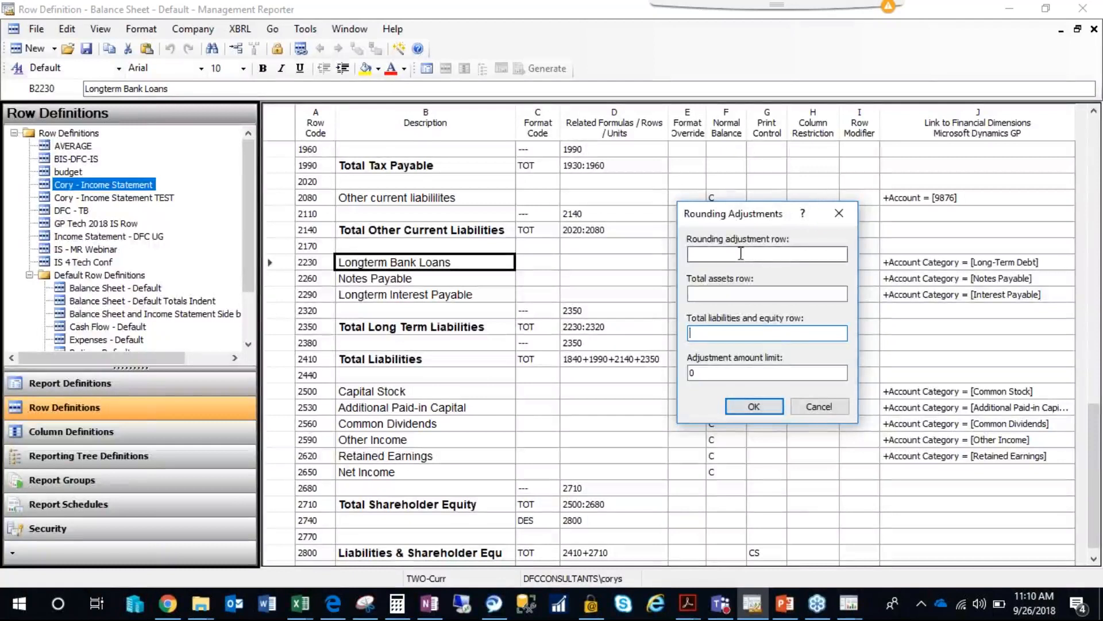
left_click(819, 406)
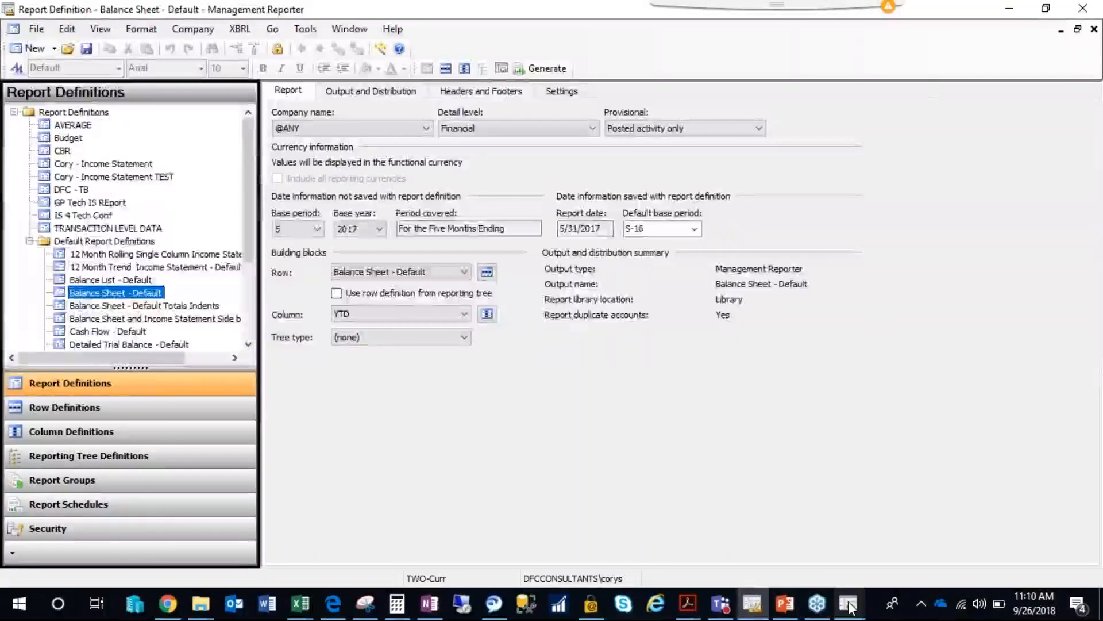
Open the report queue status and examine the rounding adjustment messages for both Balance Sheet - Default runs.
left_click(850, 607)
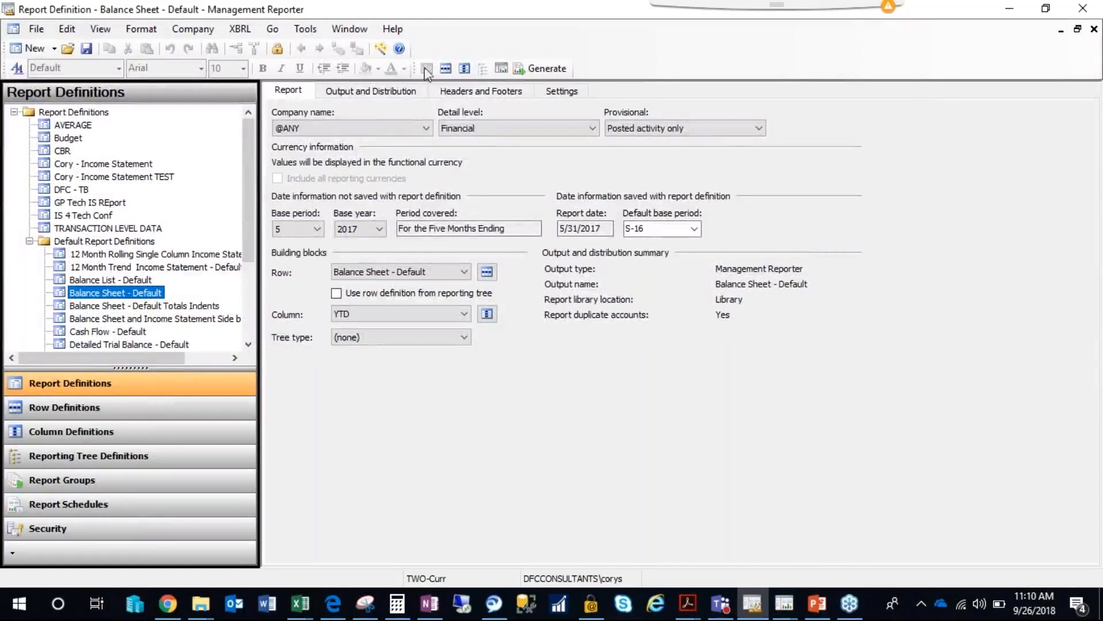
left_click(306, 29)
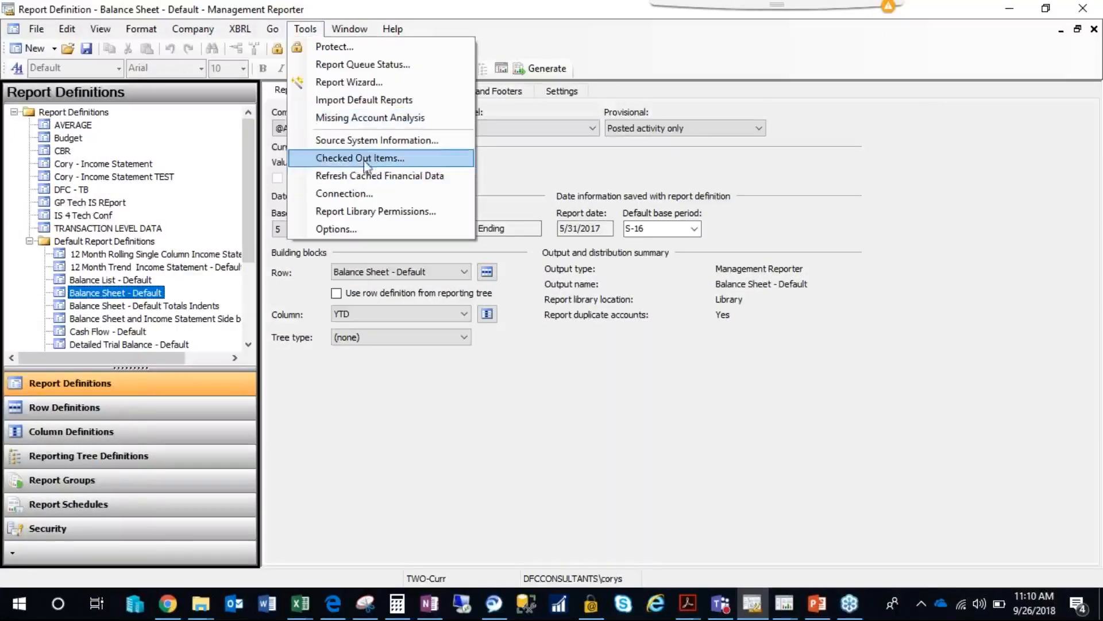
left_click(365, 65)
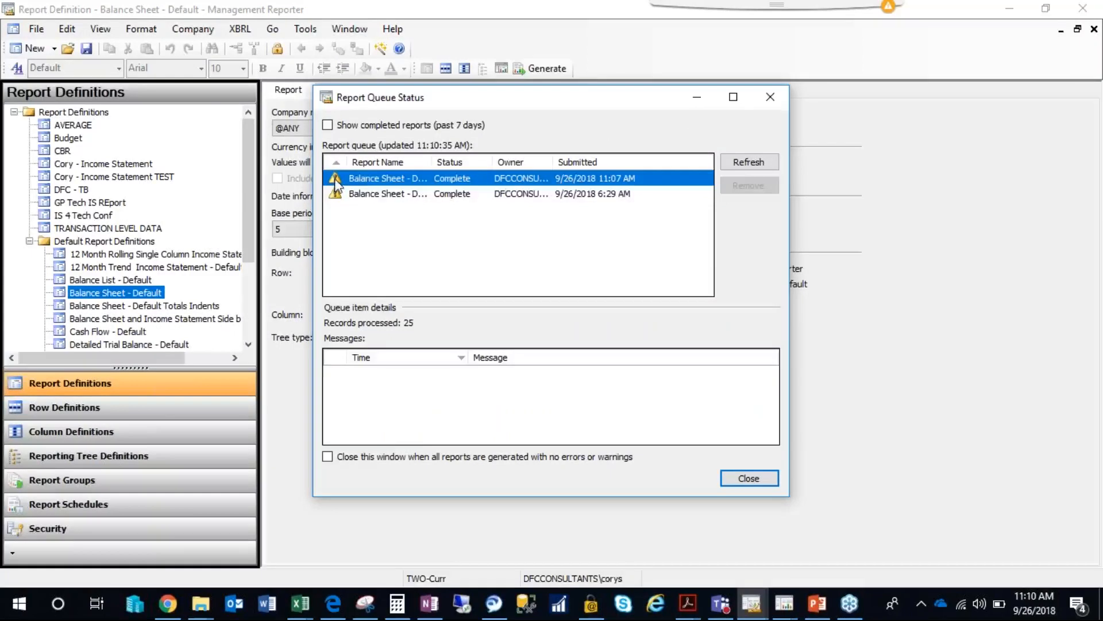
left_click(377, 191)
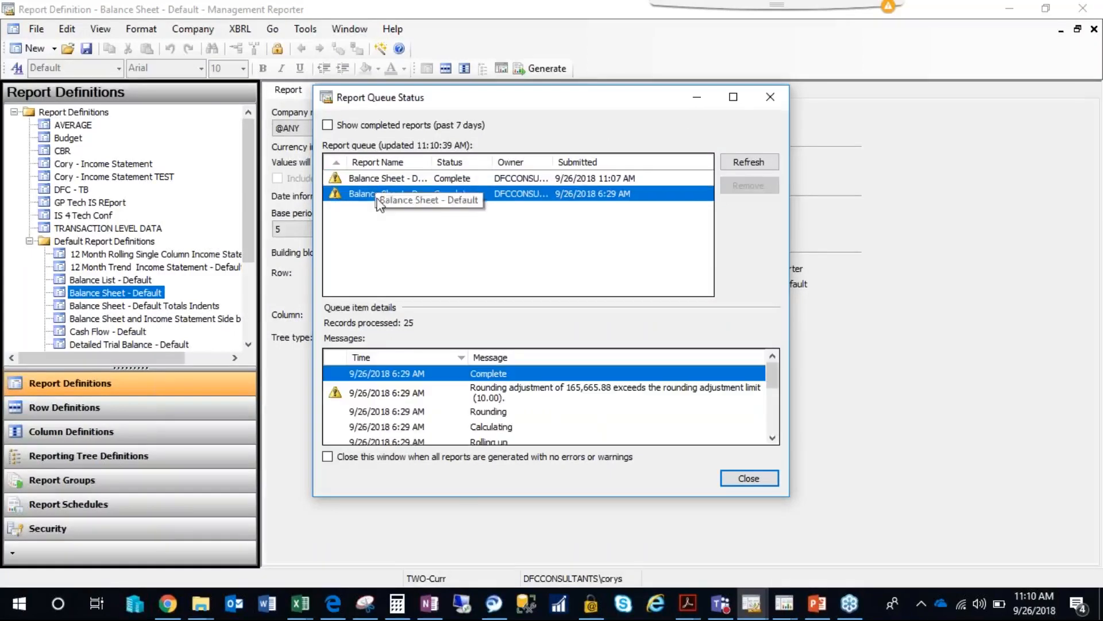
left_click(374, 178)
left_click(374, 193)
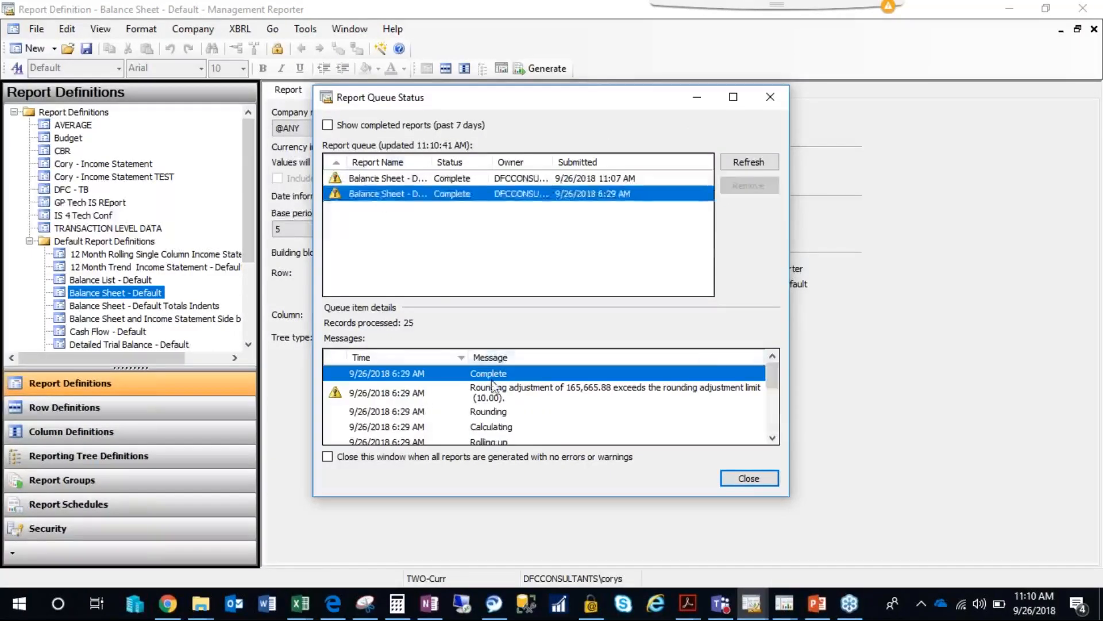
left_click_drag(772, 377, 561, 389)
left_click(562, 390)
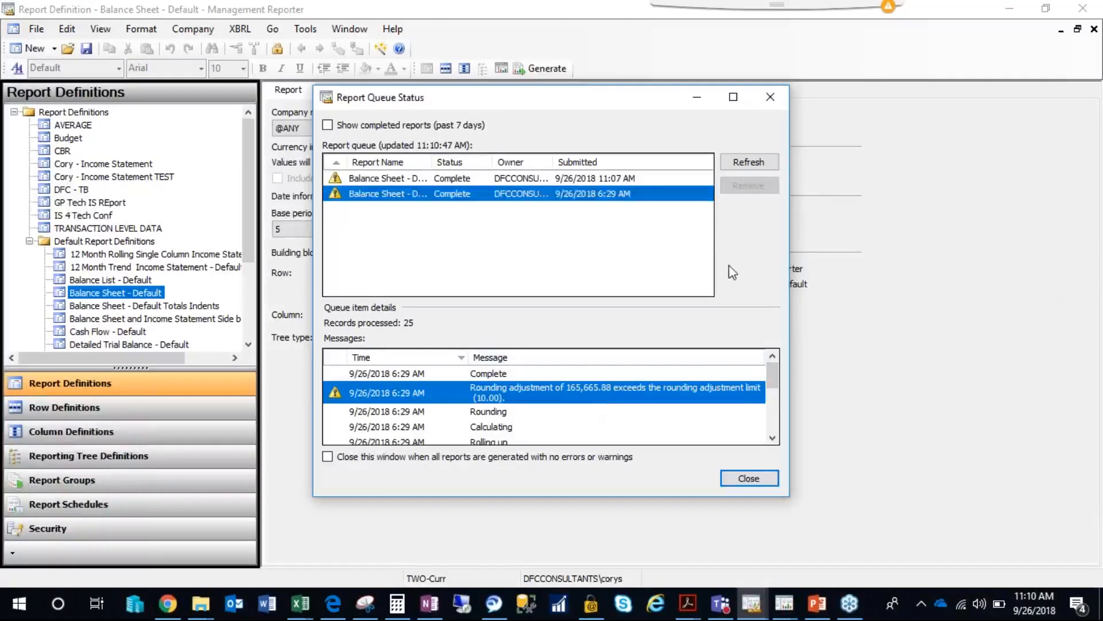
Close the report queue status and the Balance Sheet - Default report definition.
left_click(749, 479)
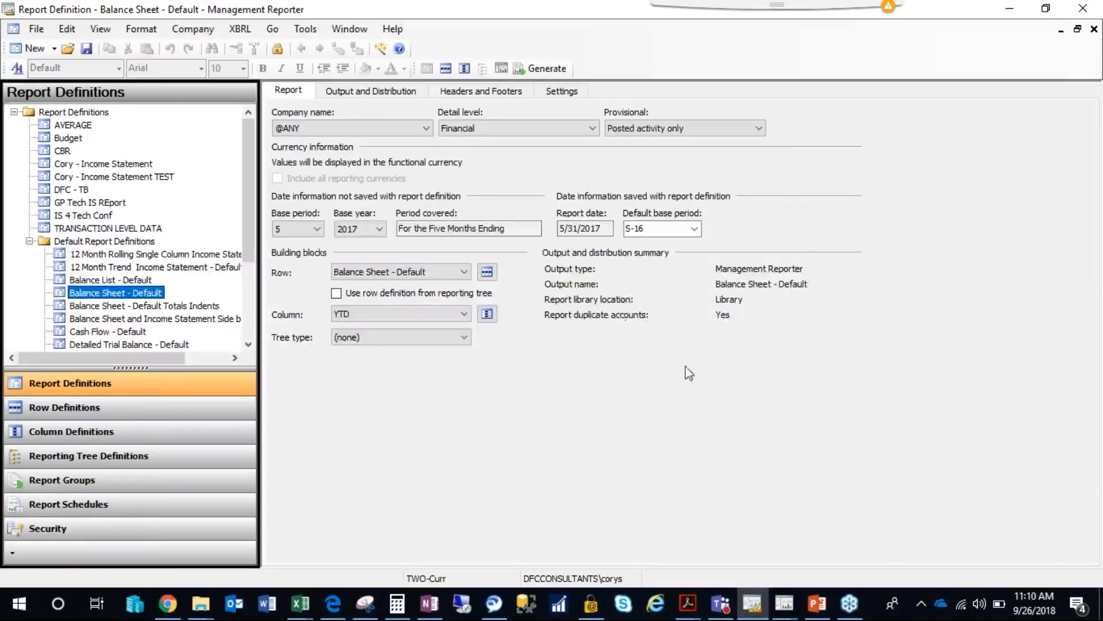
left_click(1094, 29)
left_click(589, 352)
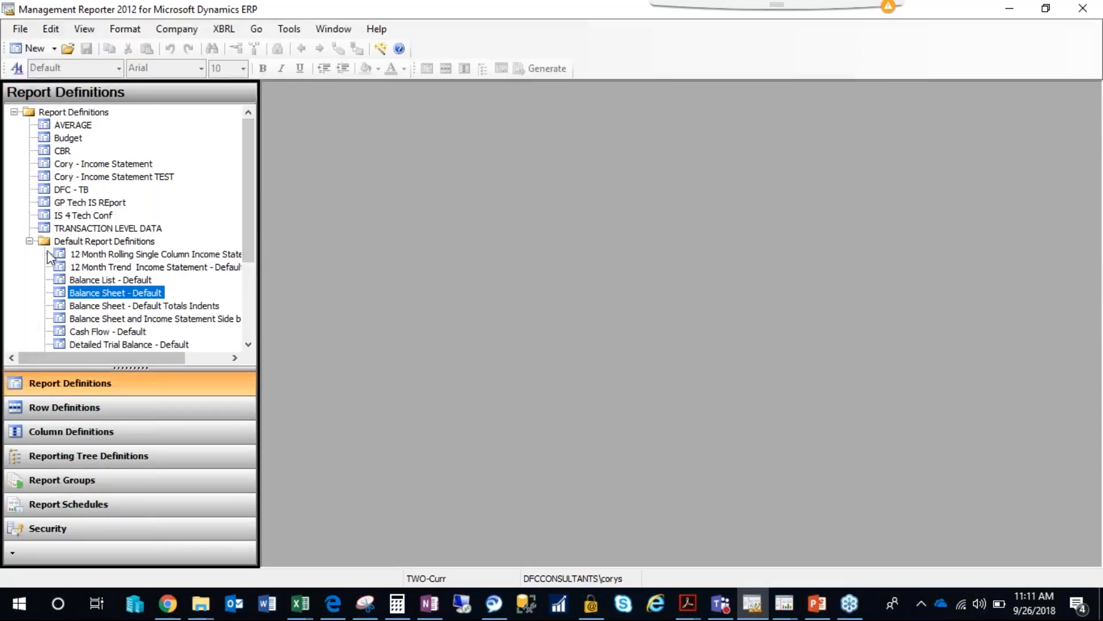
Open the IS - MR Webinar row definition.
left_click(30, 240)
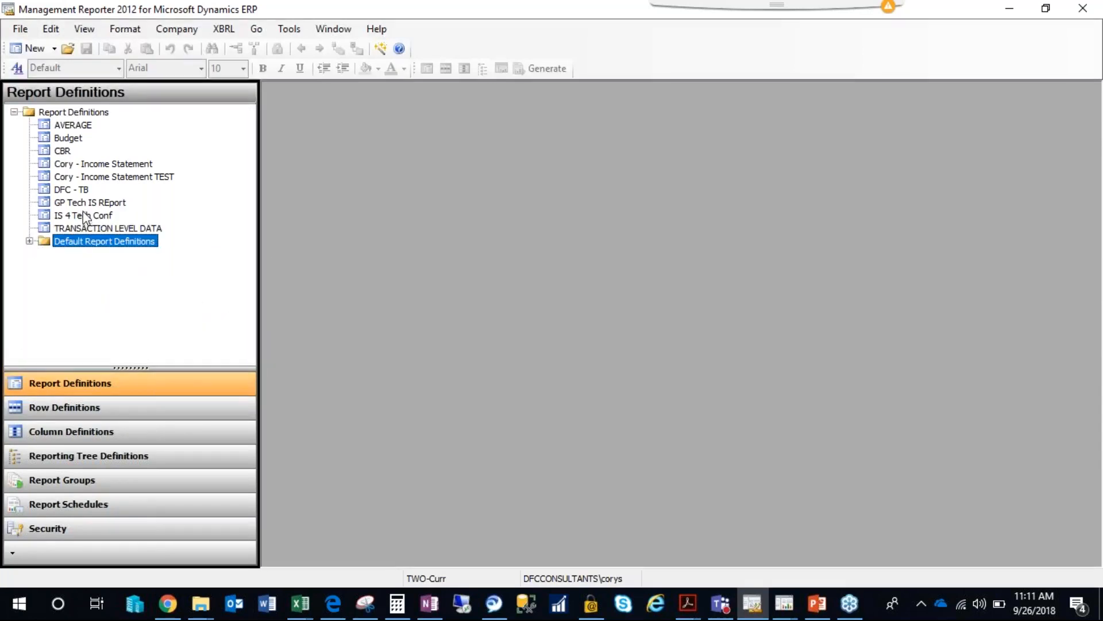
left_click(72, 407)
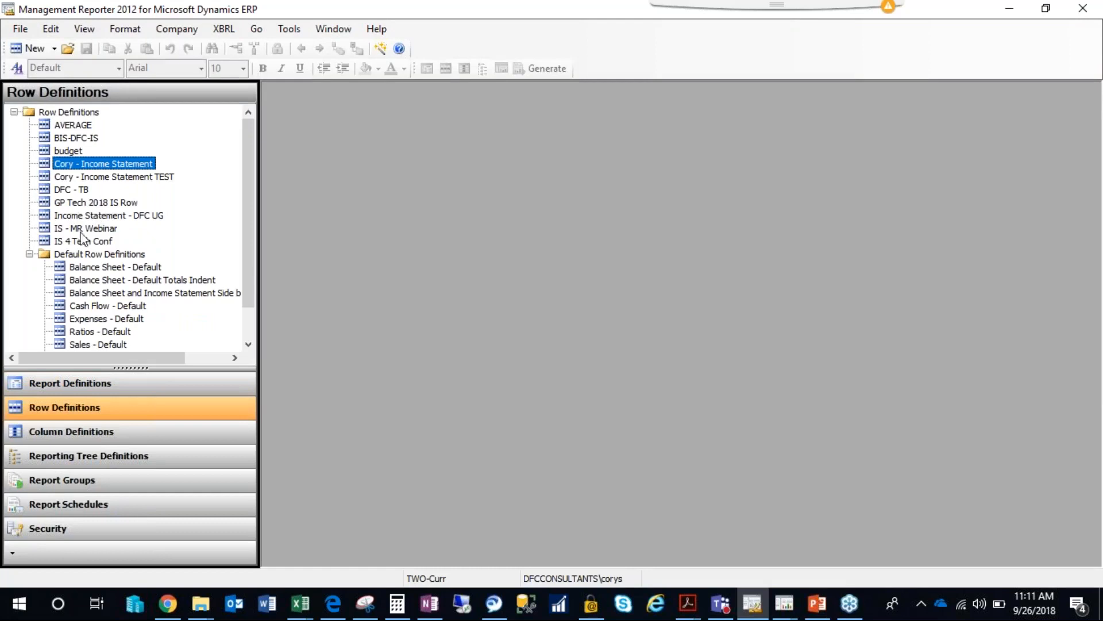
double_click(83, 229)
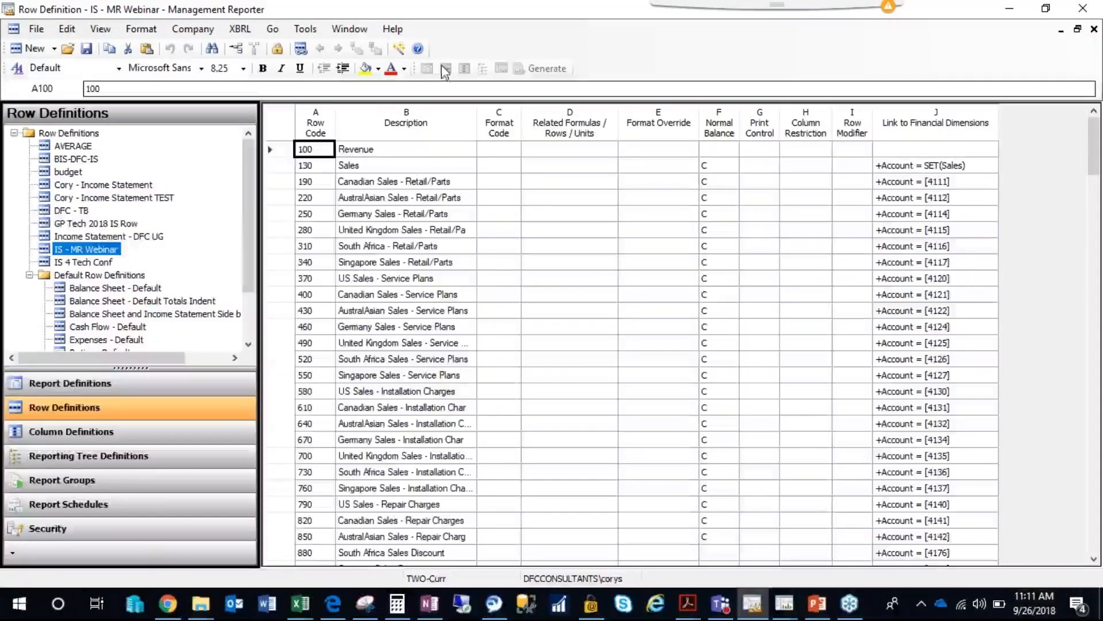
Create a new report definition that uses IS - MR Webinar as its row definition.
left_click(55, 49)
left_click(66, 84)
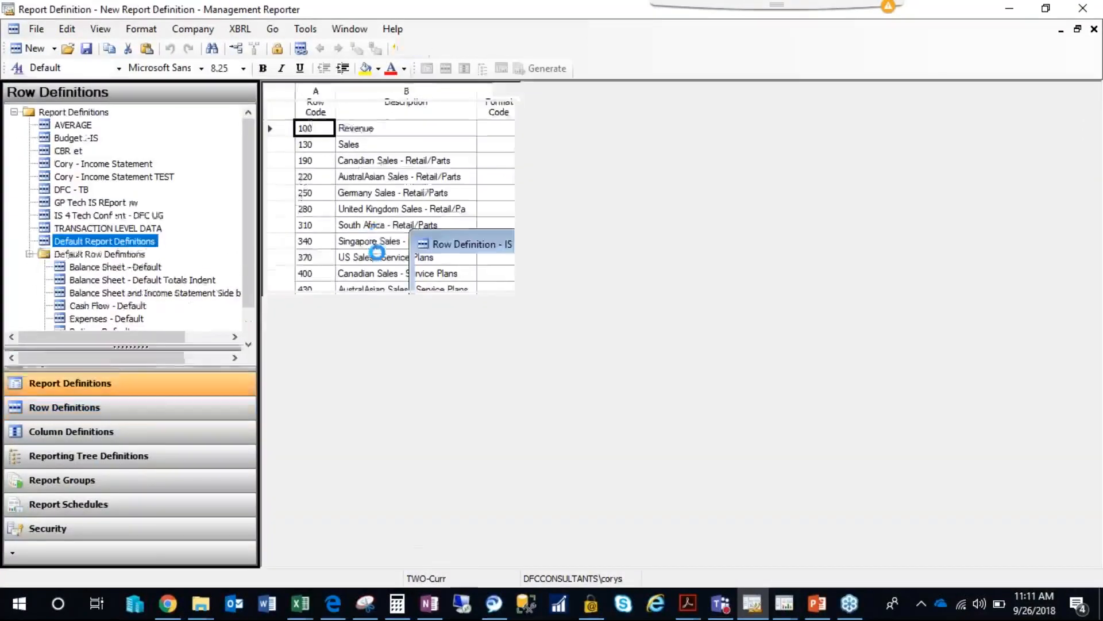
left_click(403, 272)
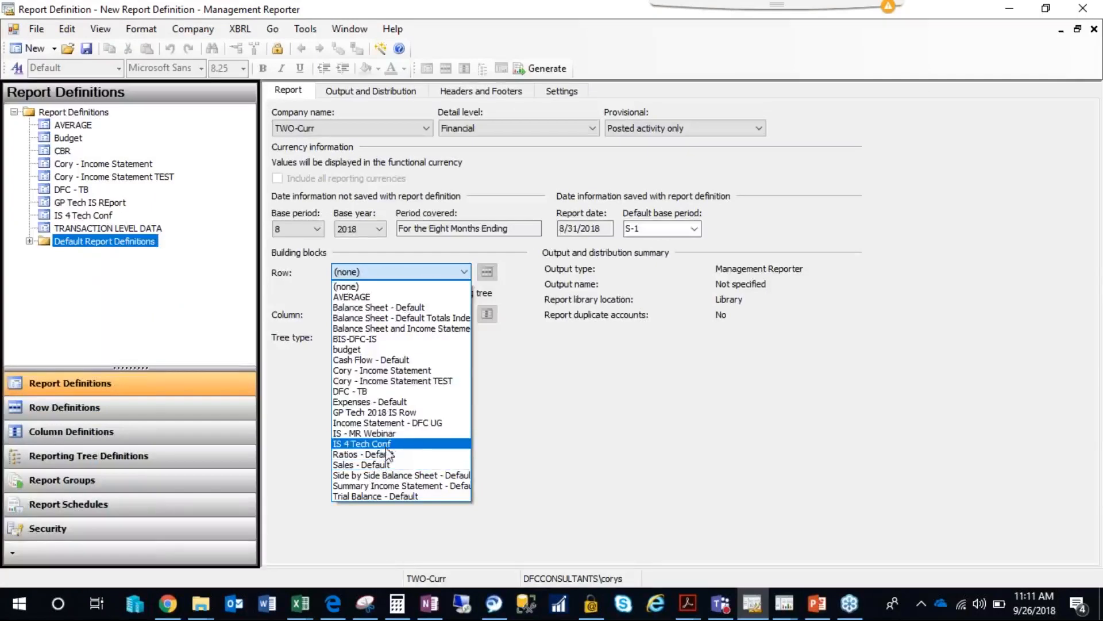
left_click(385, 434)
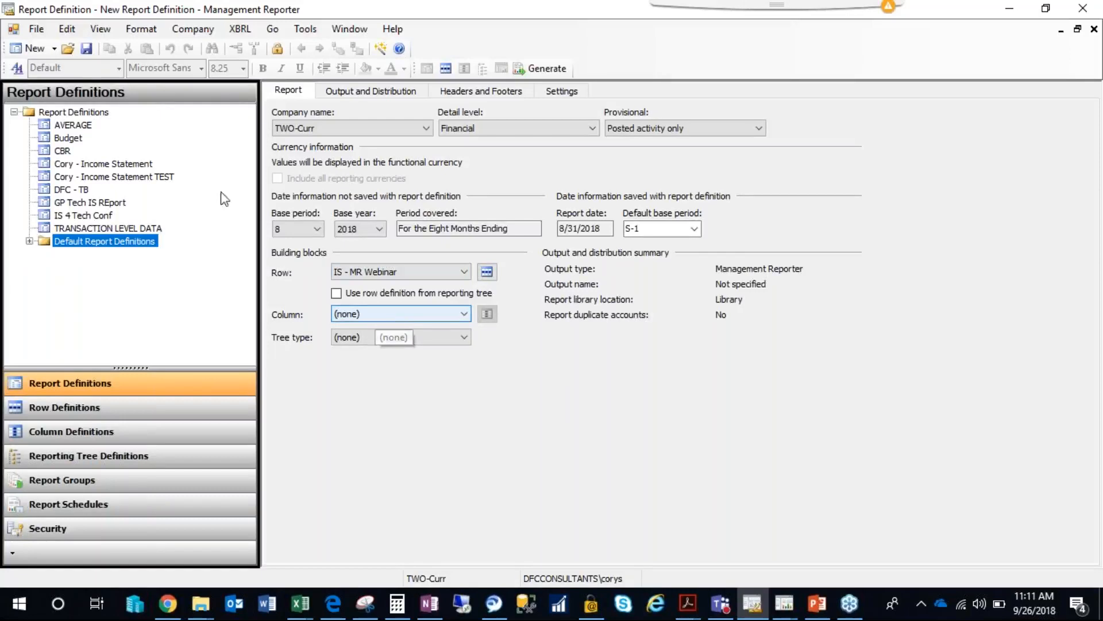
Create a new column definition and set column A's type to DESC for row descriptions.
left_click(54, 48)
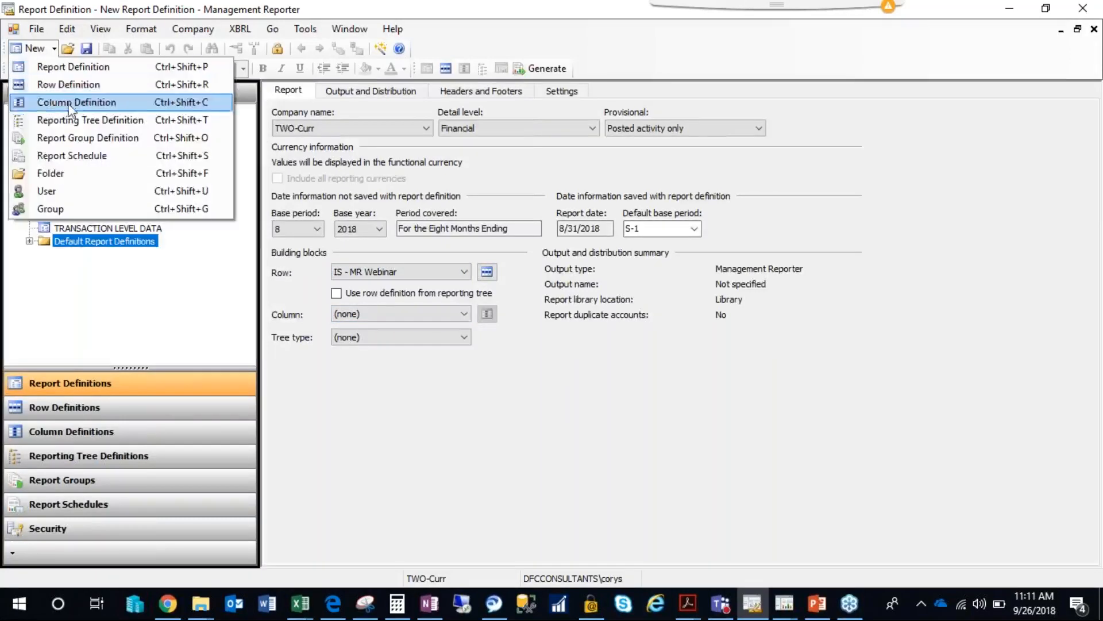
left_click(71, 103)
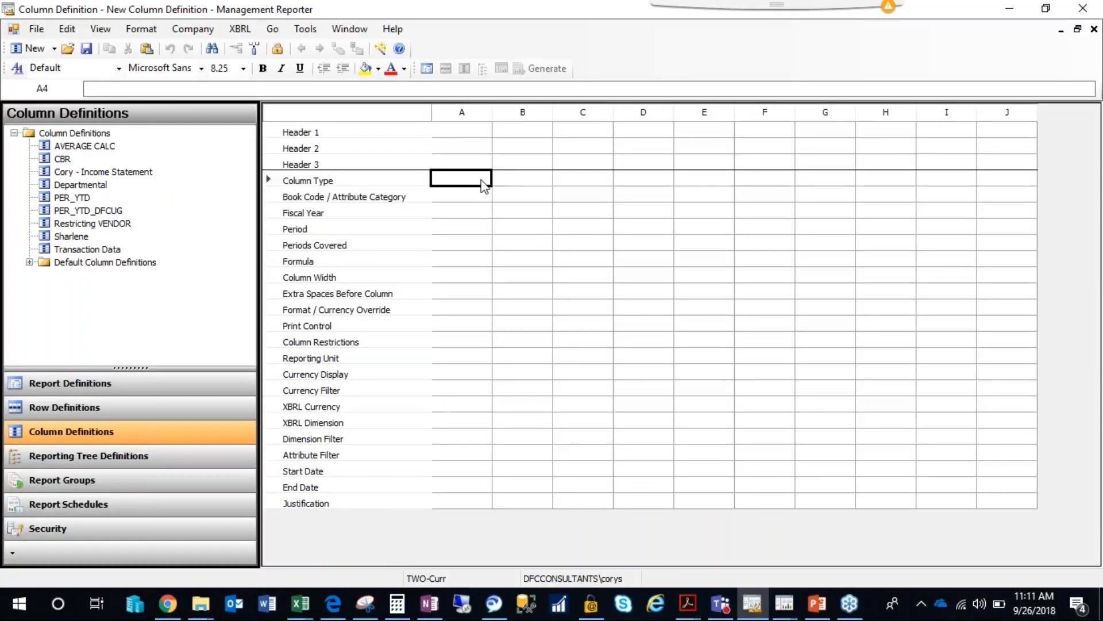
left_click(505, 181)
left_click(470, 181)
left_click(473, 182)
left_click(460, 215)
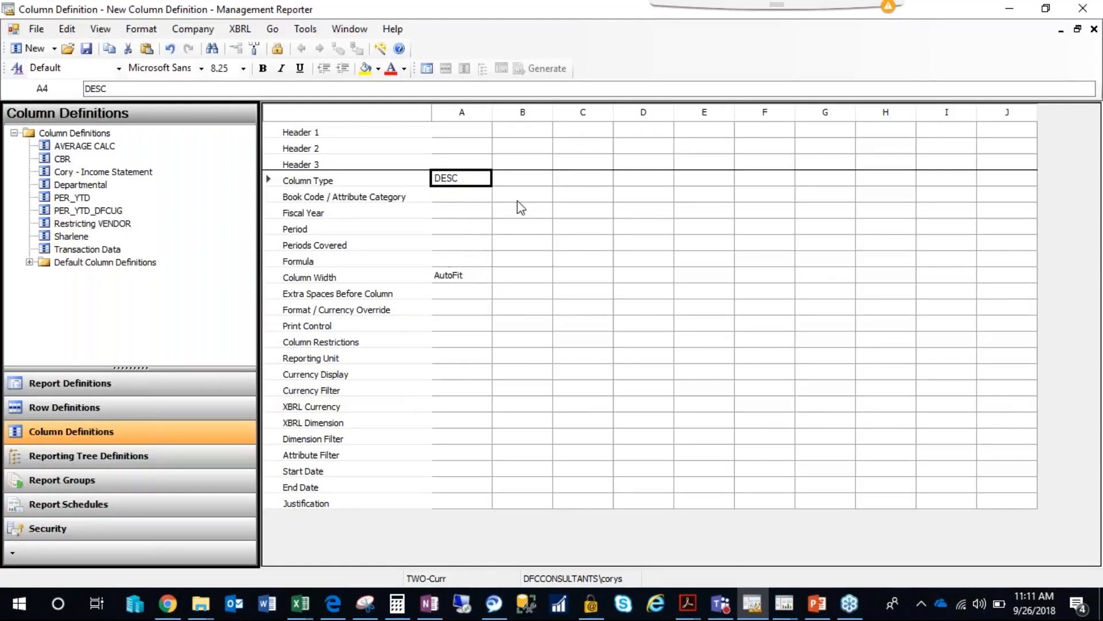
Set column B's type to FD, amounts from financial dimensions.
left_click(523, 185)
type("fd")
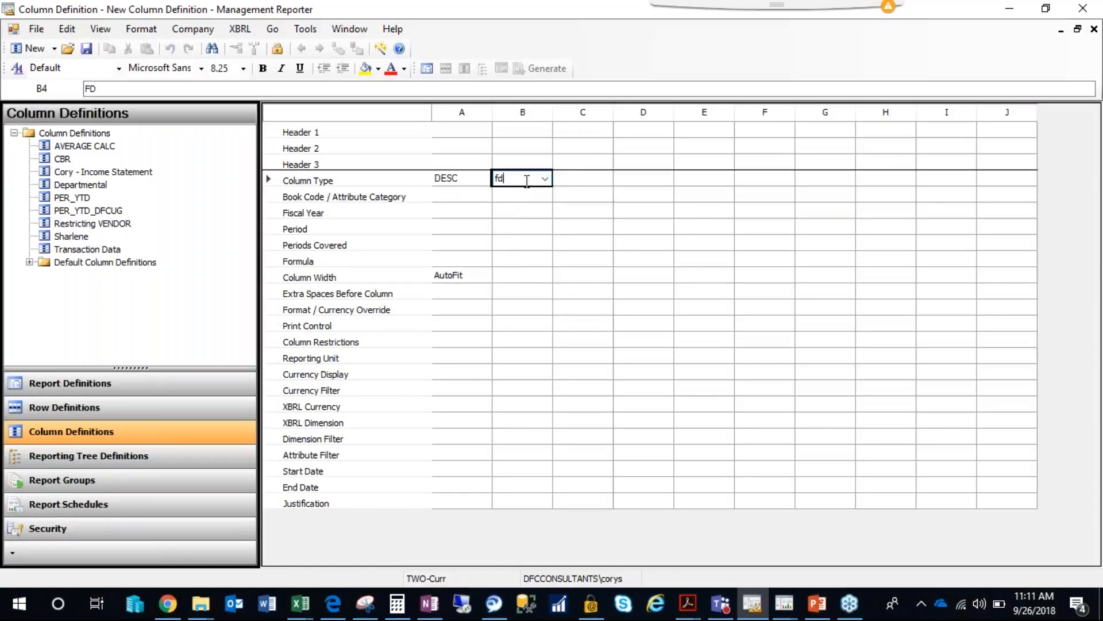
left_click(575, 186)
double_click(541, 182)
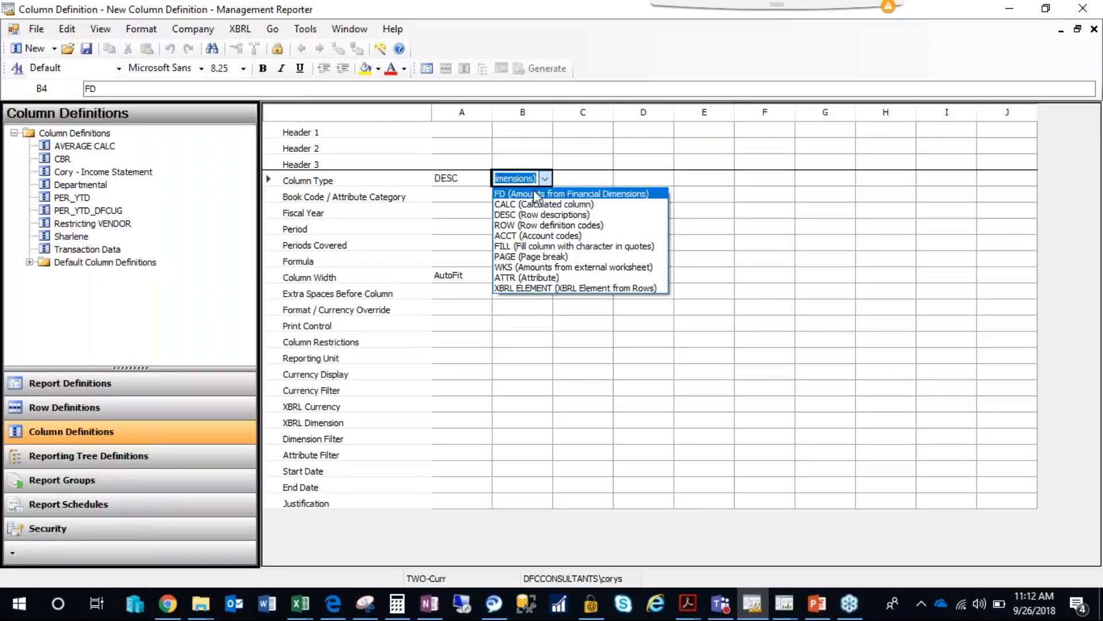
left_click(569, 179)
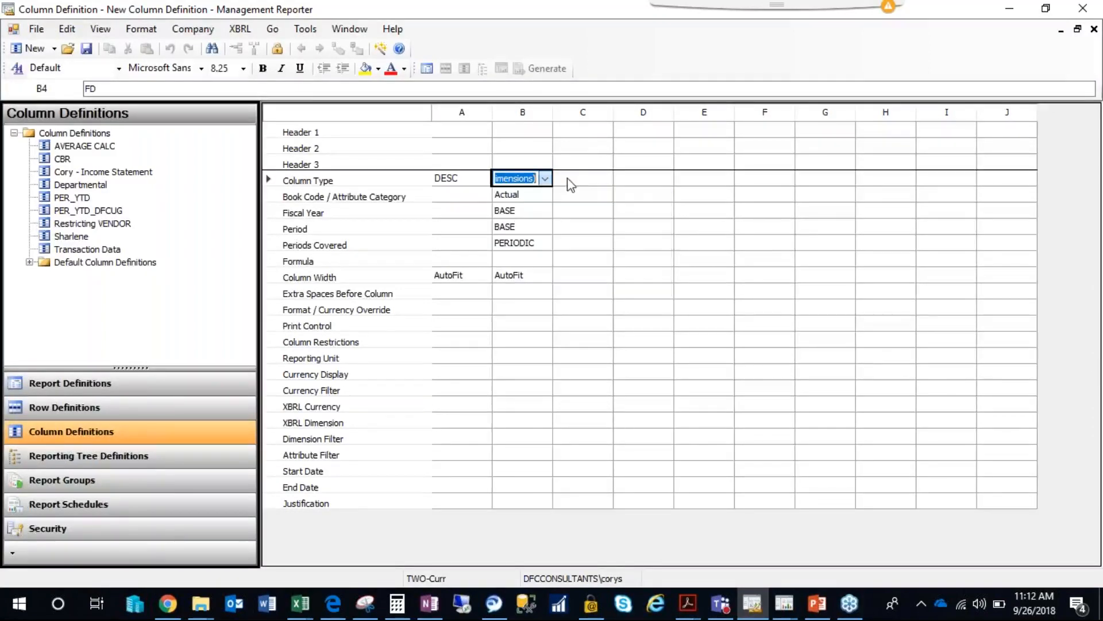
left_click(514, 243)
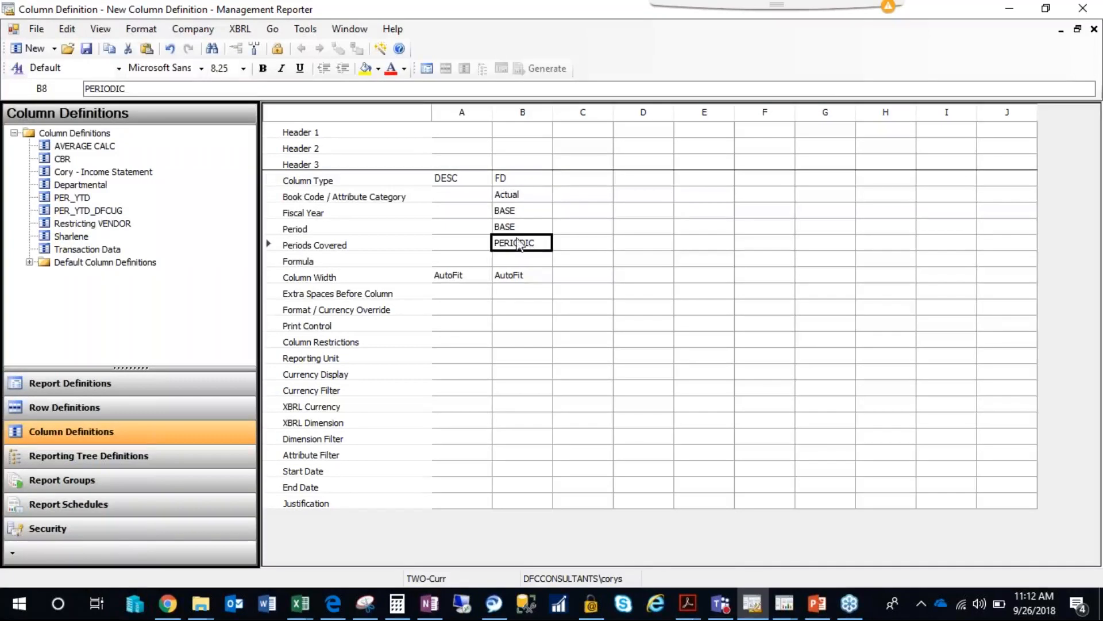
Set column C to type FD with YTD periods covered, and choose PERIODIC for column B's periods covered.
left_click(592, 179)
type("fd")
key("Tab")
left_click(579, 245)
type("YTD")
key("Tab")
double_click(579, 245)
left_click(533, 246)
left_click(531, 246)
left_click(529, 246)
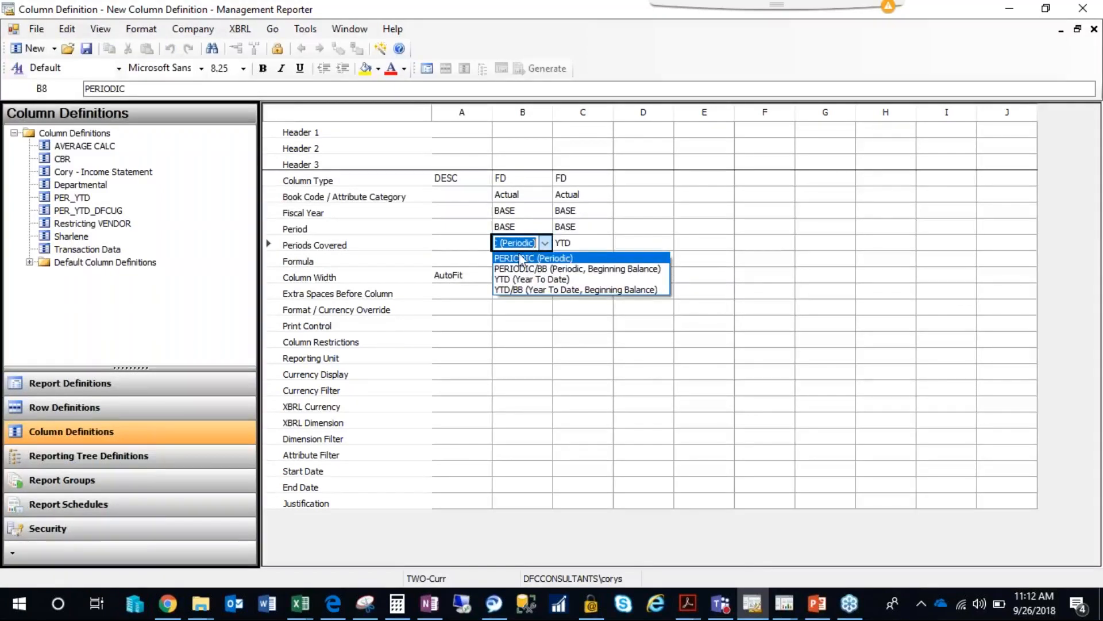
left_click(513, 259)
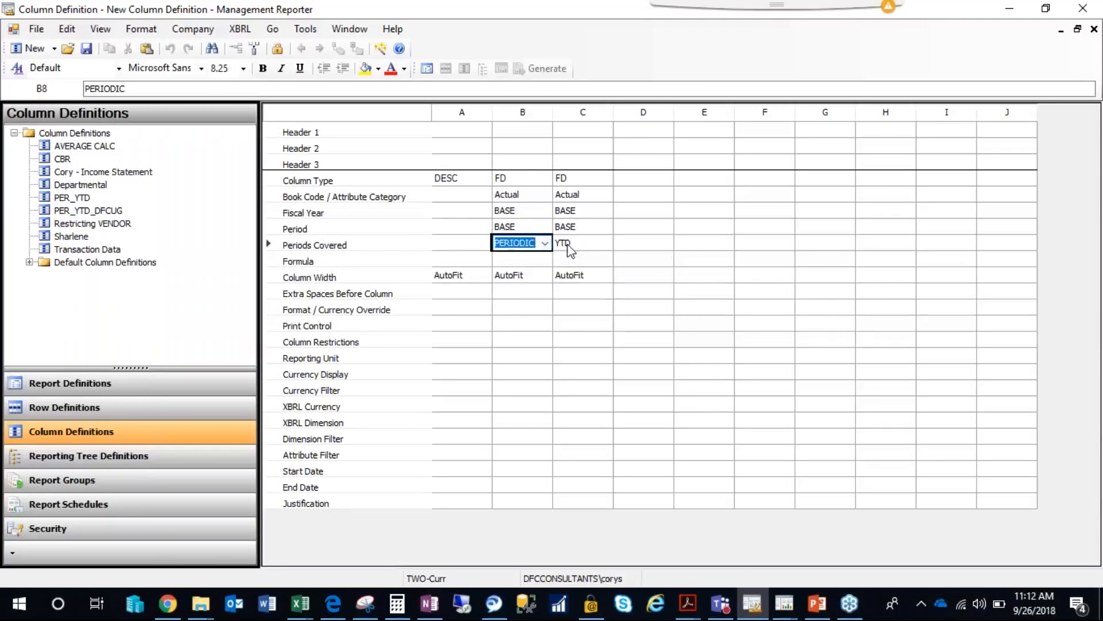
left_click_drag(460, 180, 512, 177)
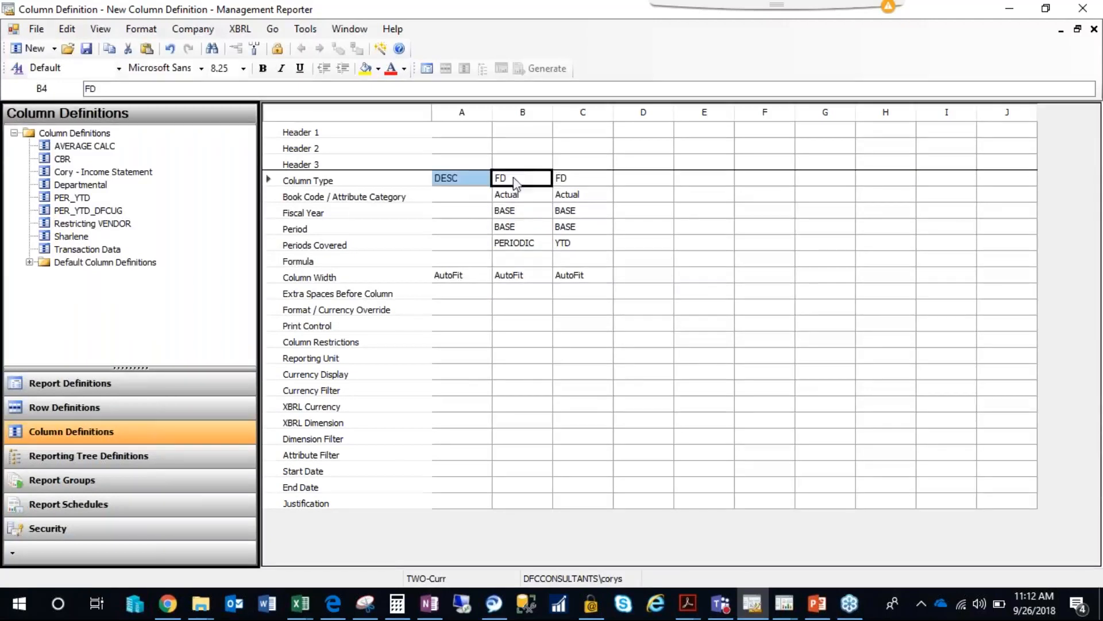
left_click(513, 213)
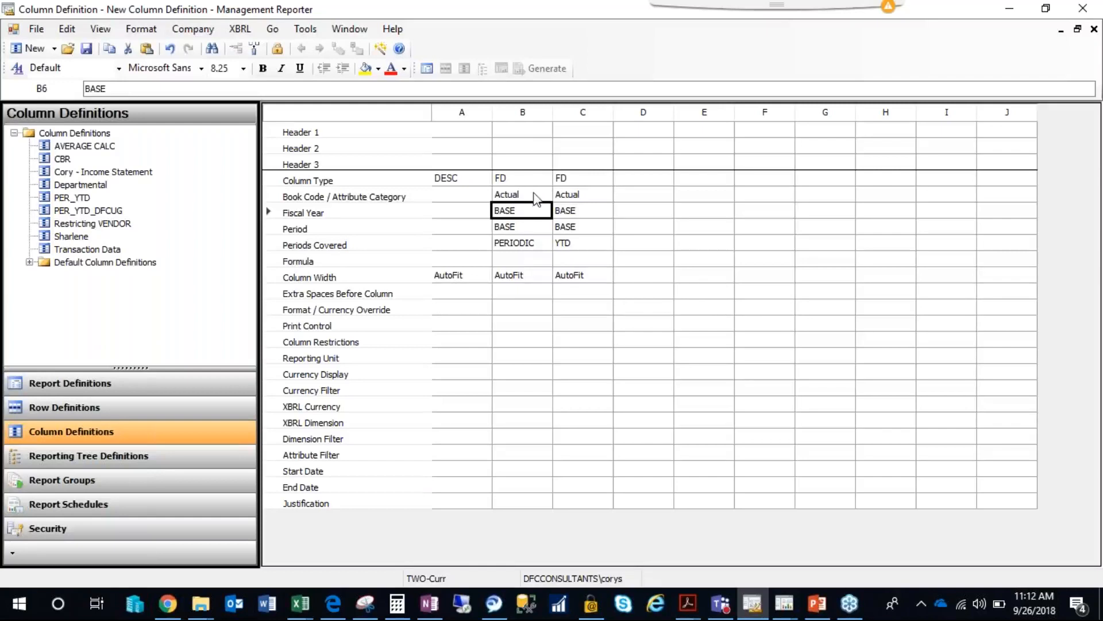
left_click(520, 148)
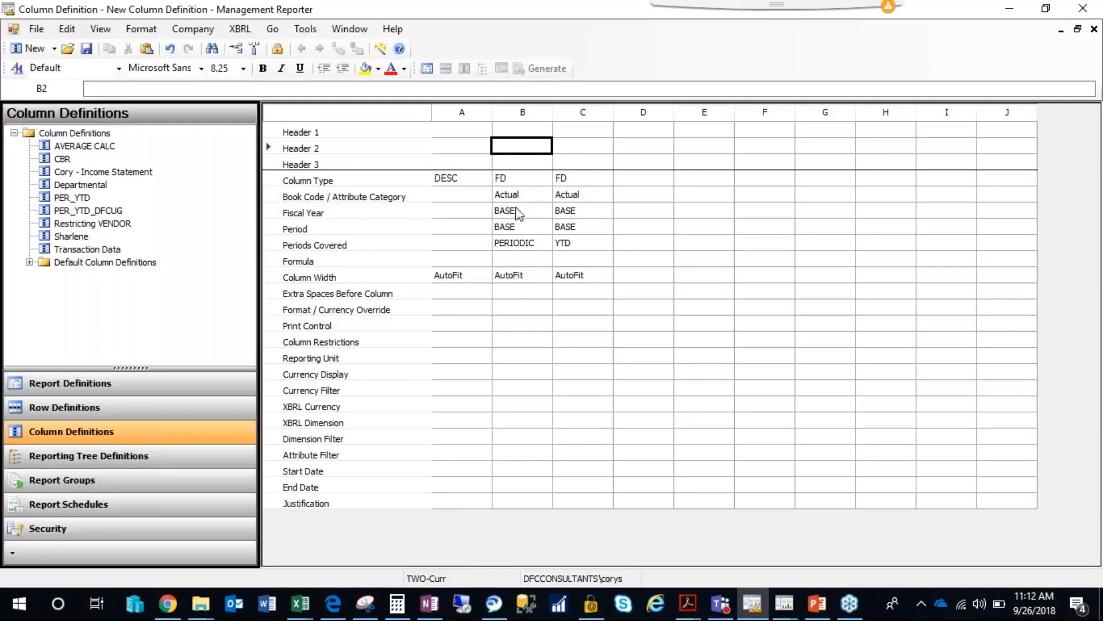
double_click(517, 153)
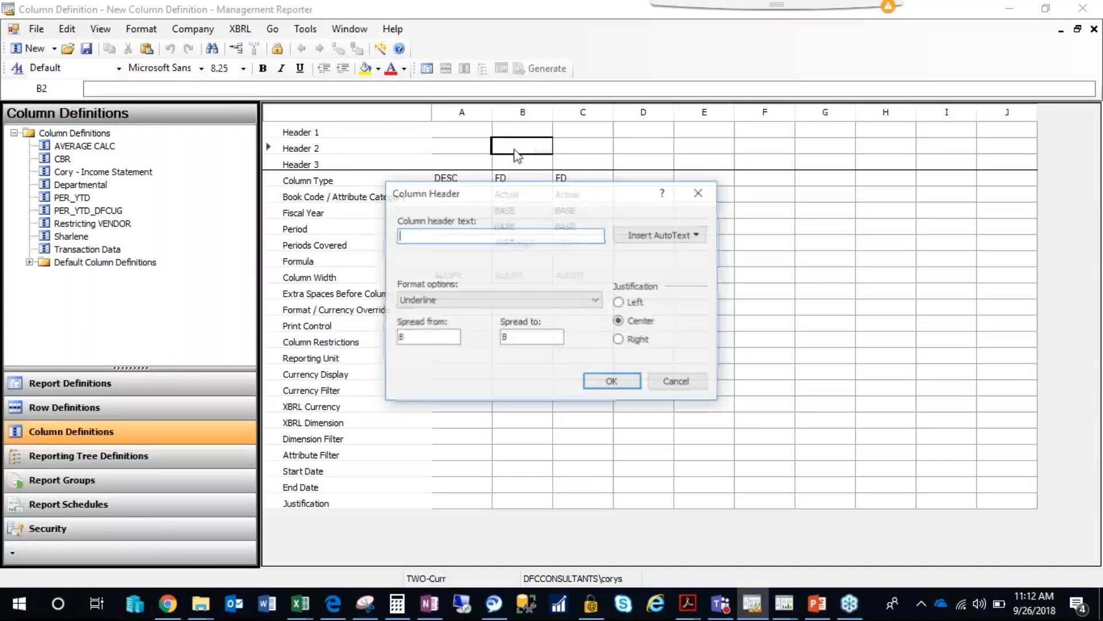
left_click(692, 236)
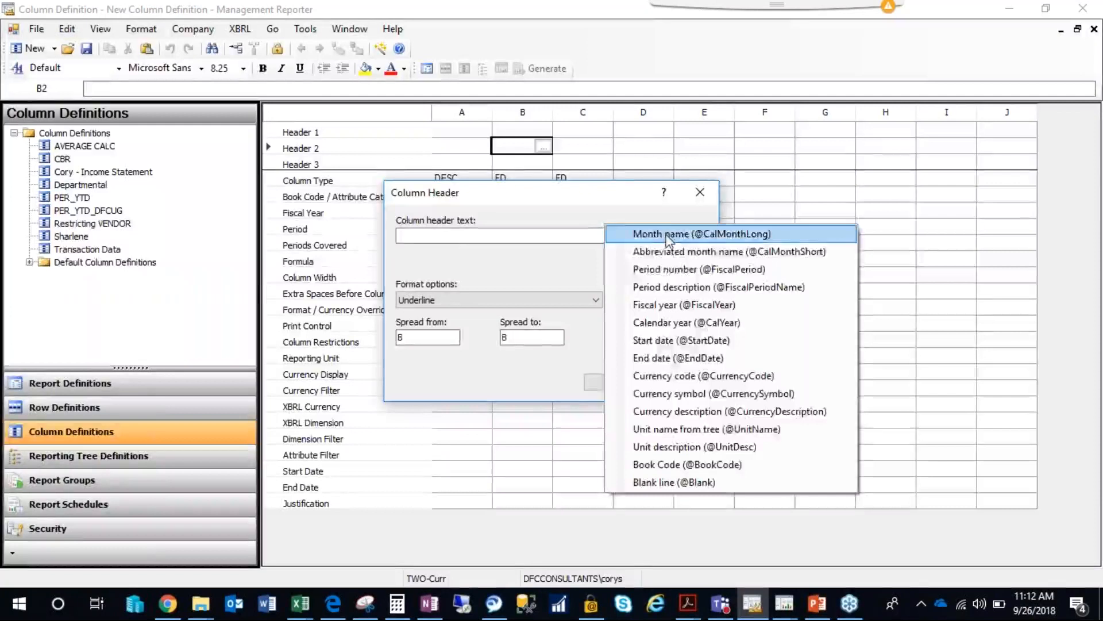
left_click(694, 236)
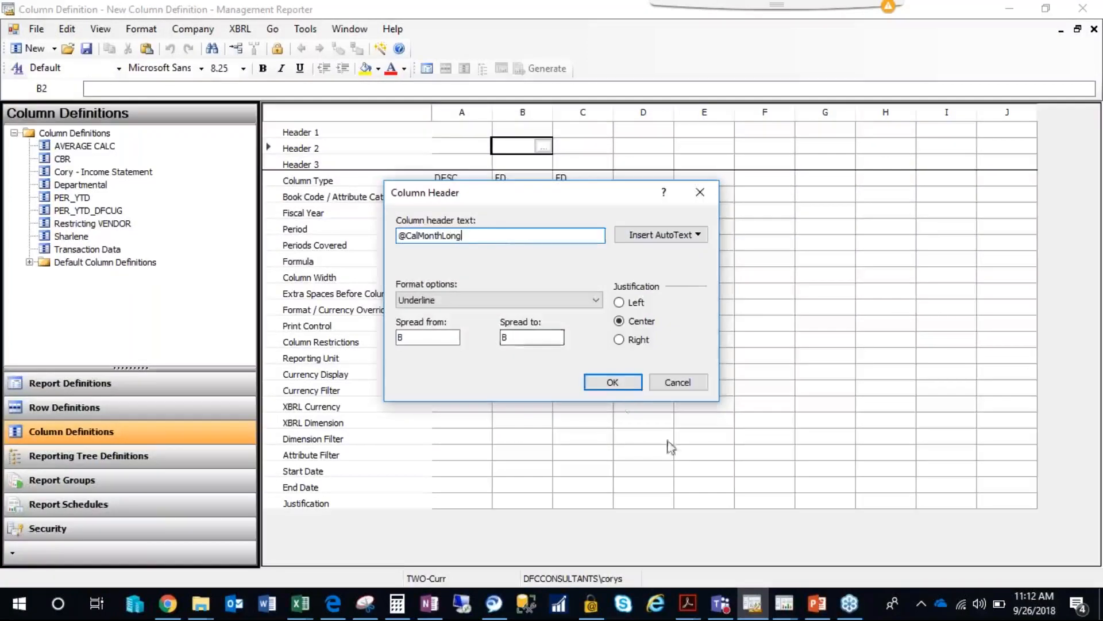
left_click(613, 382)
left_click(575, 150)
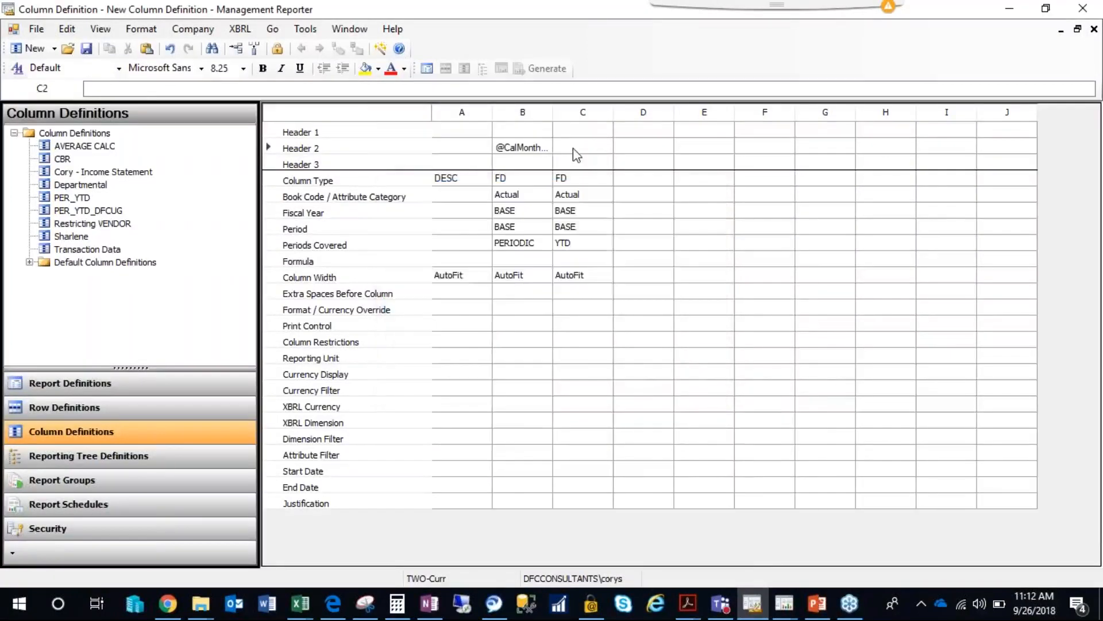
left_click(603, 147)
left_click(681, 236)
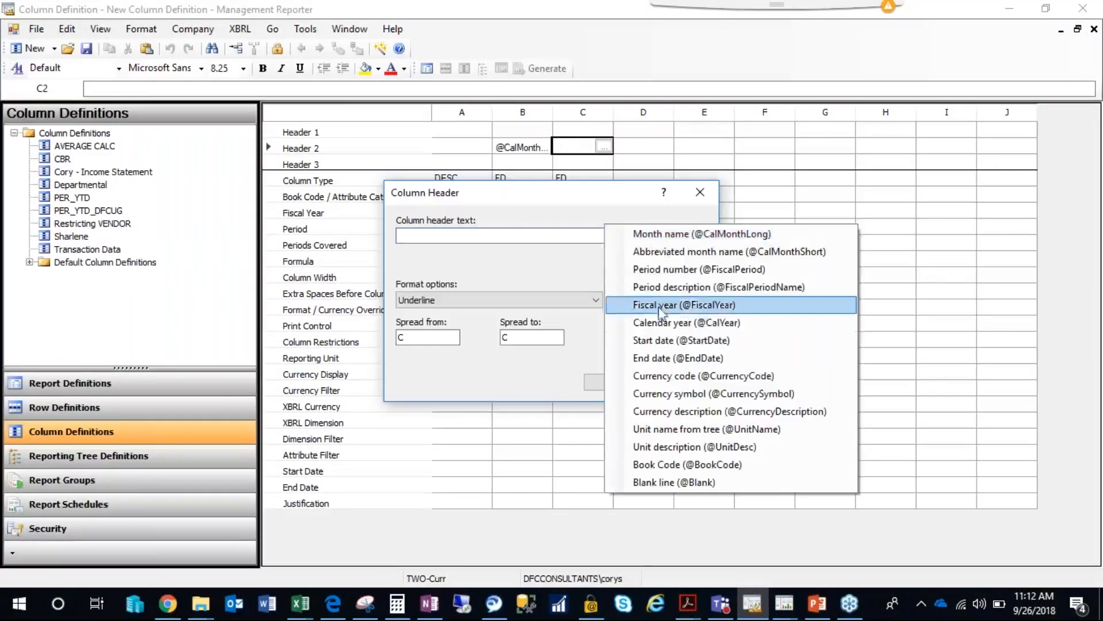
left_click(667, 322)
left_click(614, 381)
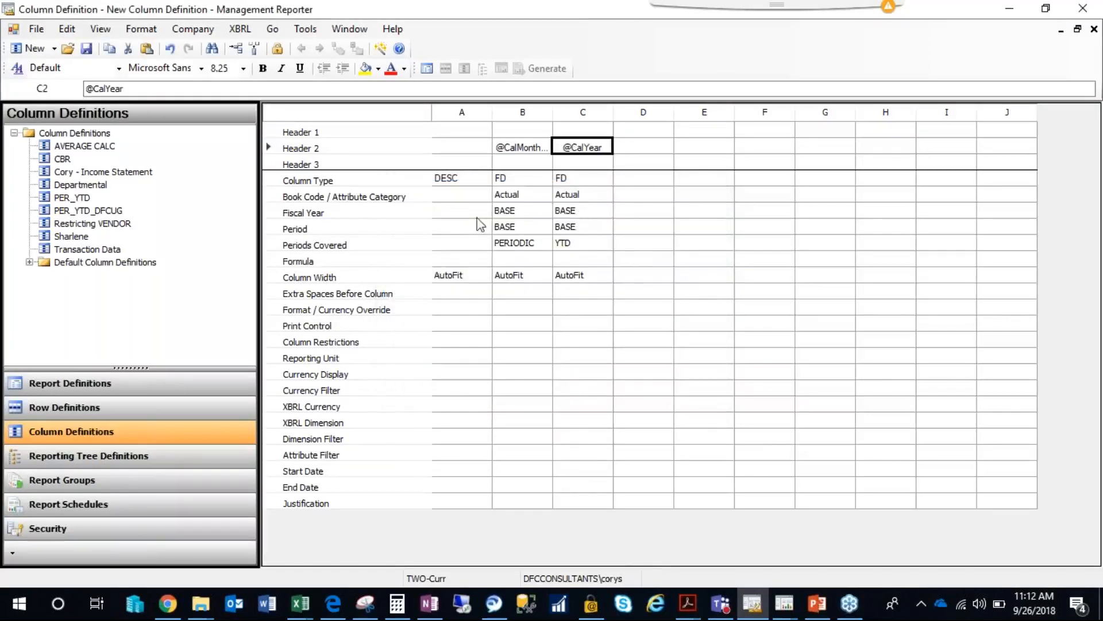
left_click(572, 228)
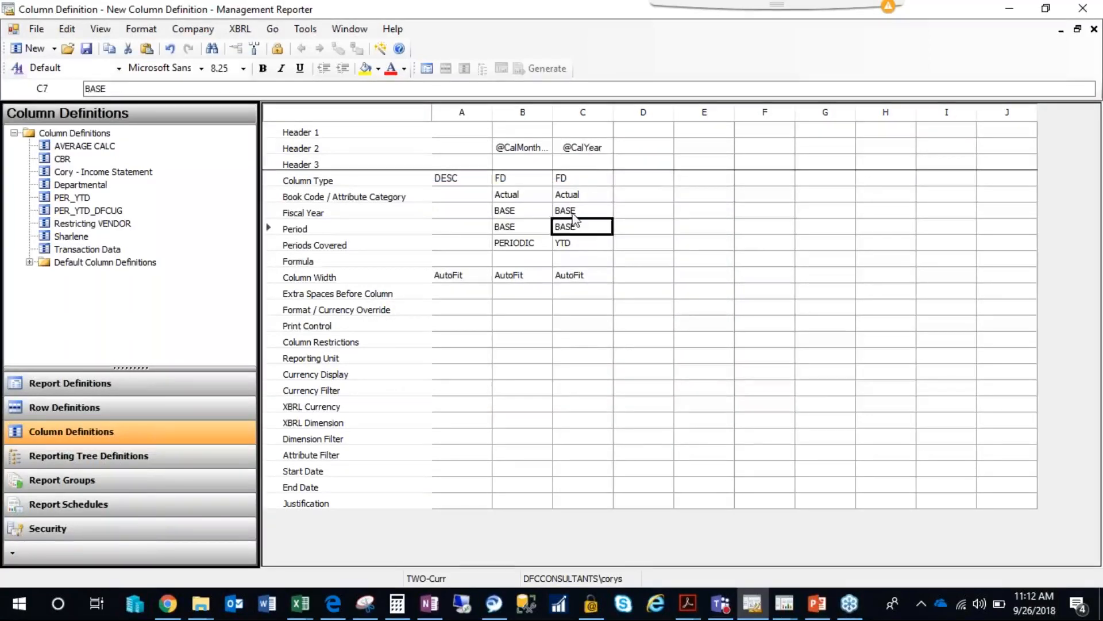
left_click(577, 217)
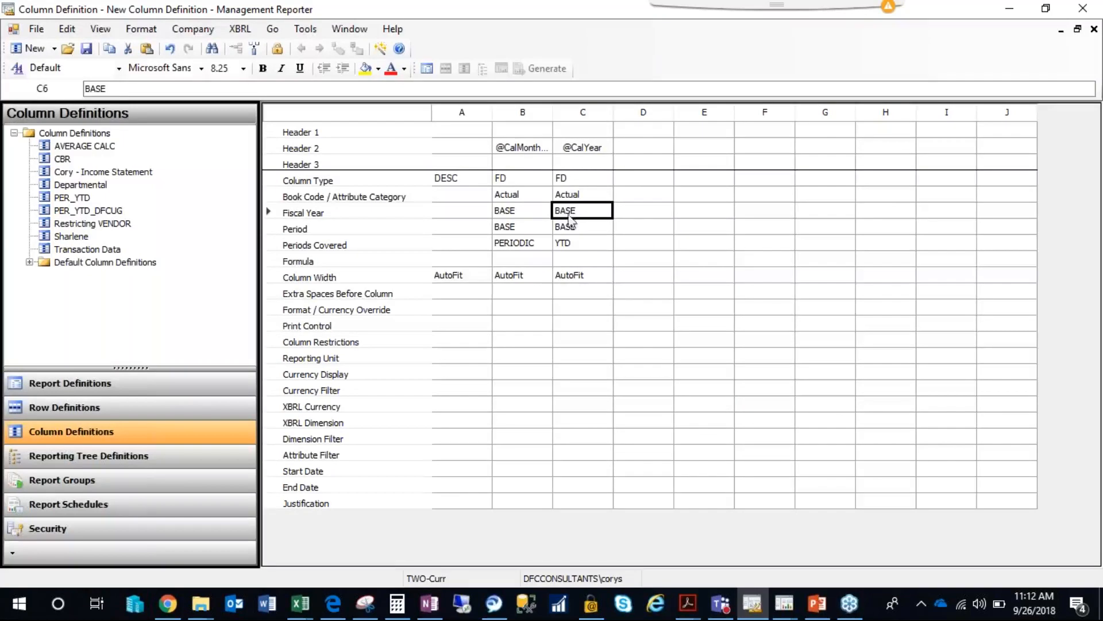
Save the column definition as "MR - Webinar PER_YTD".
left_click(86, 48)
type("MR")
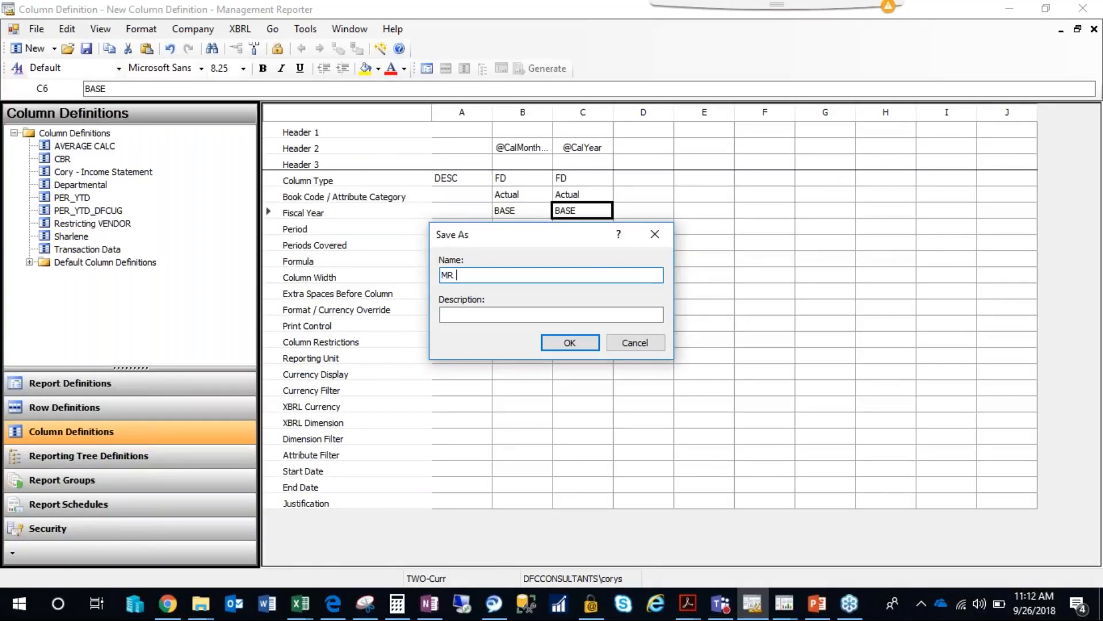
key("BackSpace")
key("BackSpace")
key("BackSpace")
key("BackSpace")
key("BackSpace")
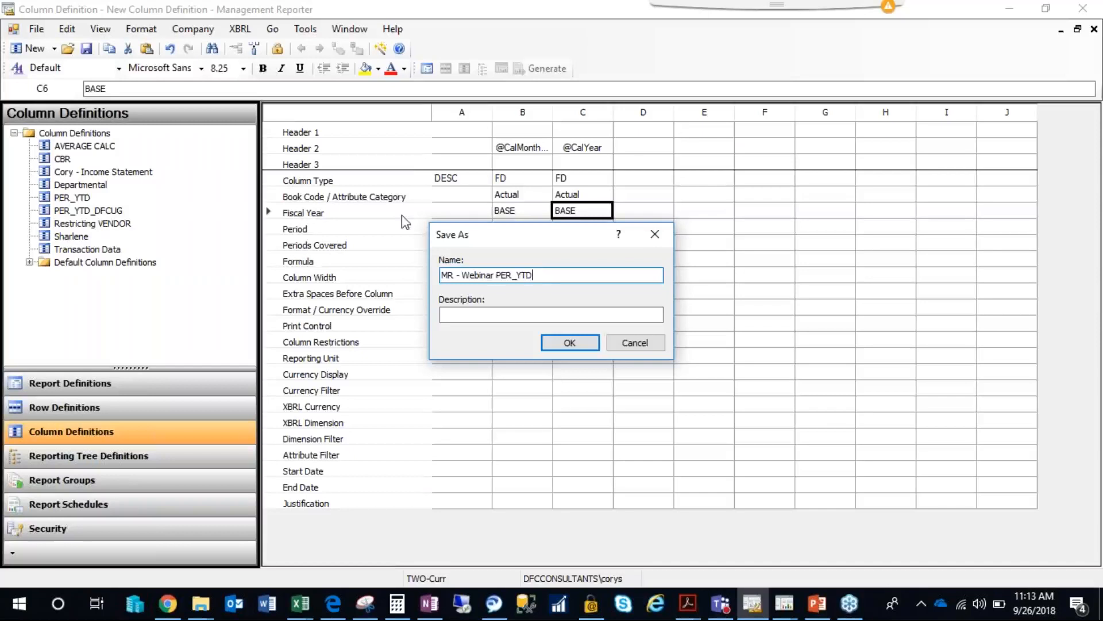
left_click_drag(494, 275, 543, 274)
left_click(550, 270)
left_click_drag(499, 271, 431, 275)
left_click(539, 276)
left_click_drag(539, 276, 429, 276)
left_click(545, 281)
left_click_drag(547, 247, 549, 249)
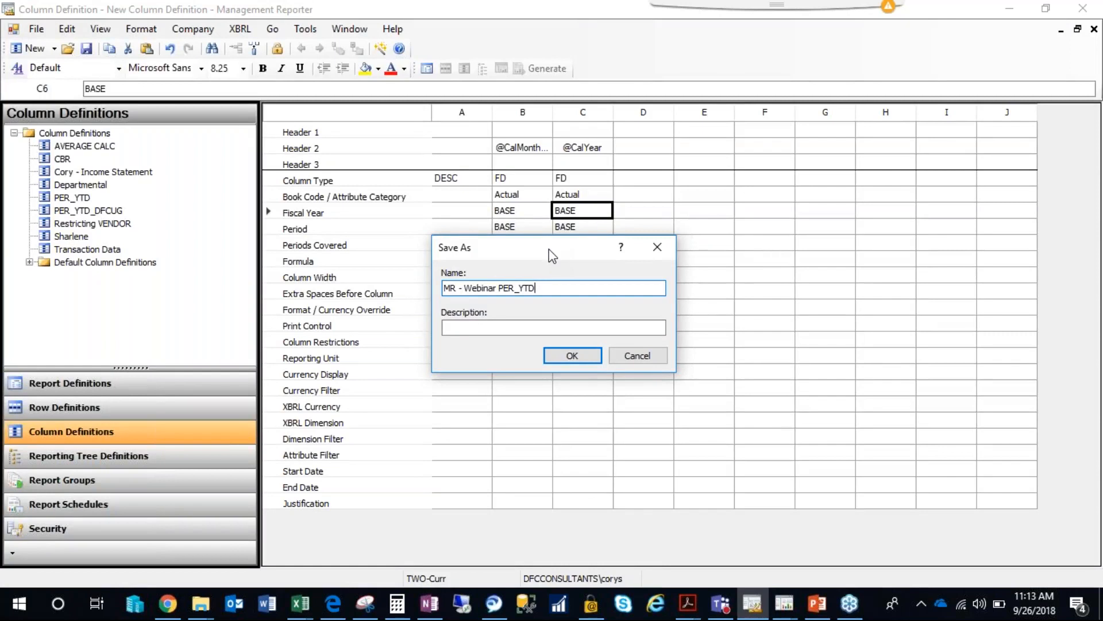
left_click(572, 355)
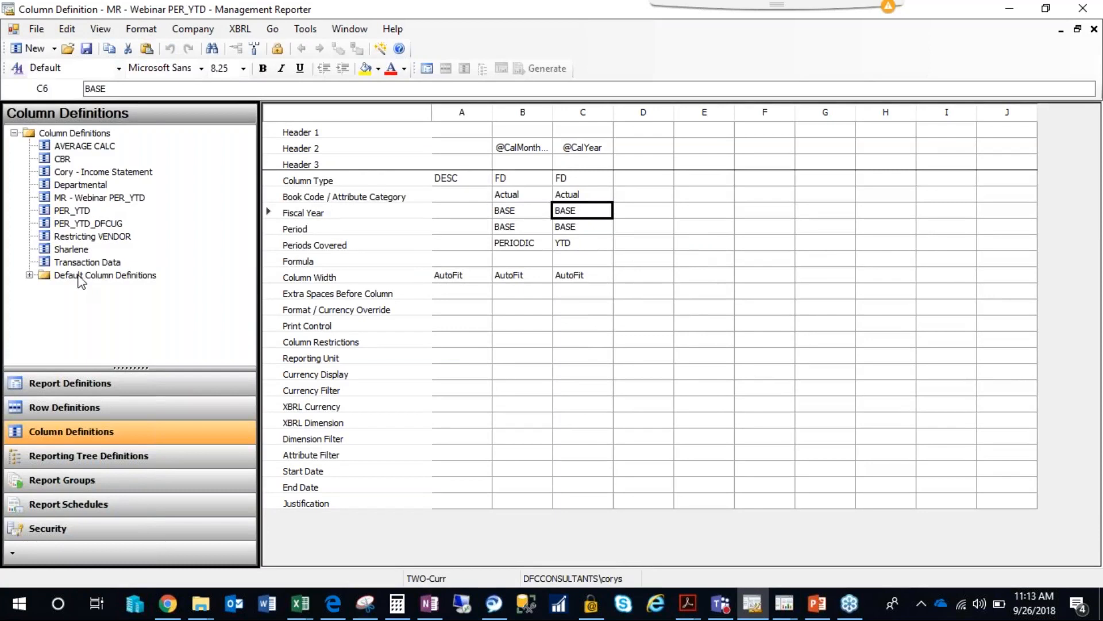
Check the associations of the PER_YTD_DFCUG column definition.
right_click(82, 230)
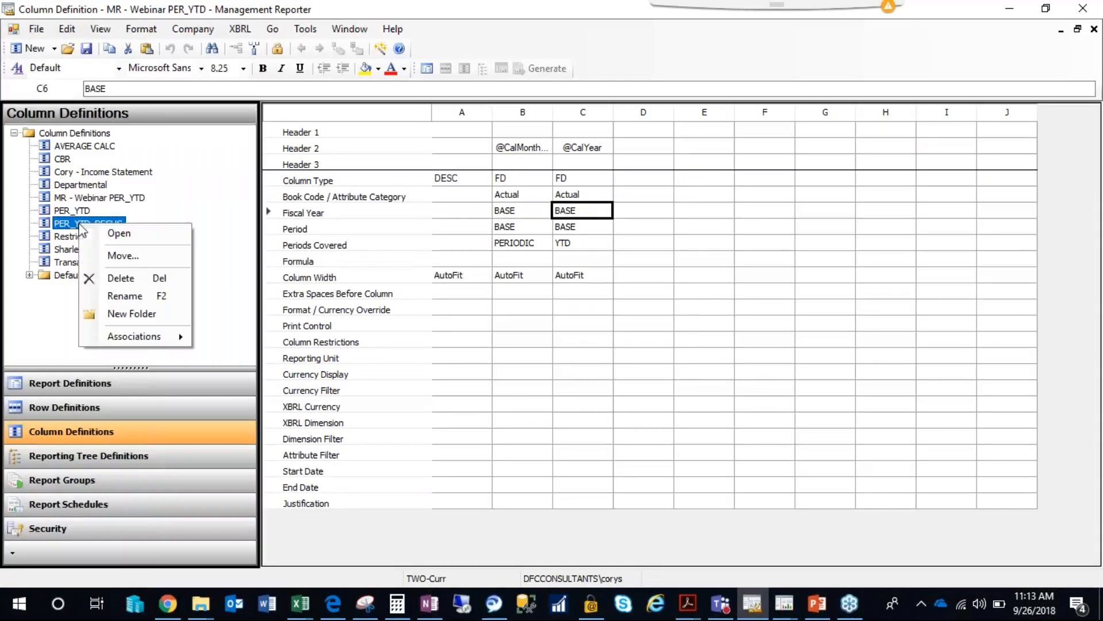
mouse_move(143, 340)
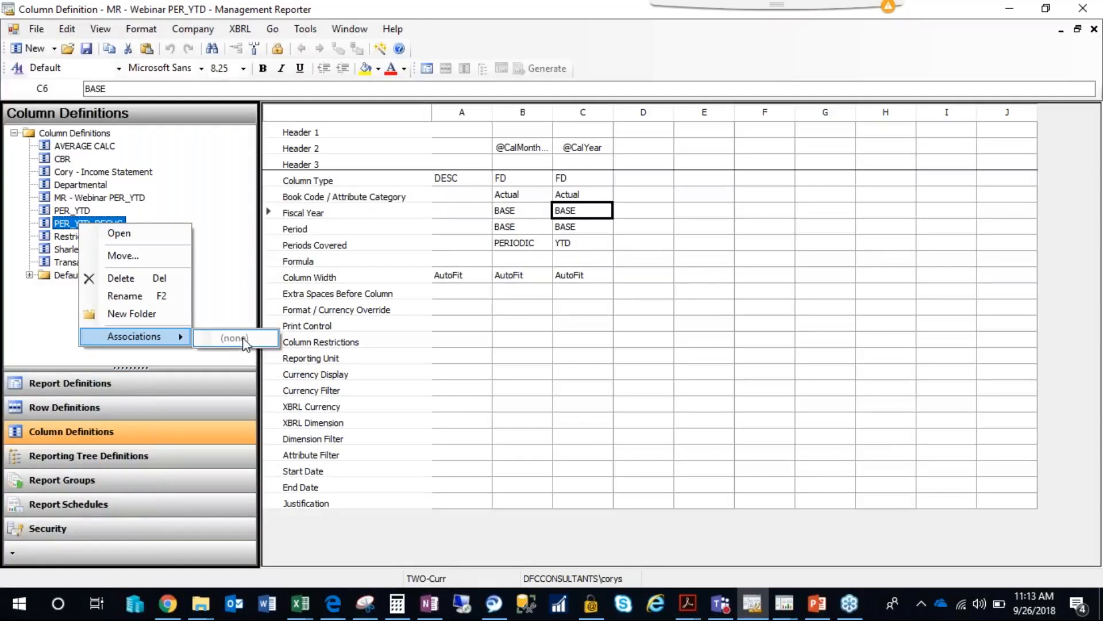
left_click(511, 261)
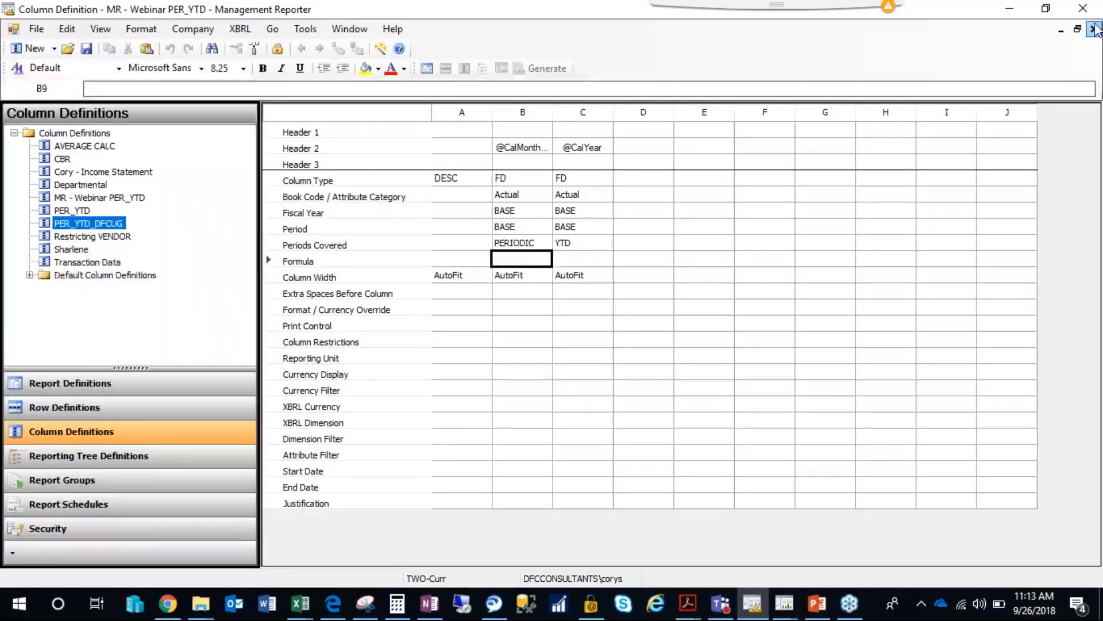
Close the column definition and assign MR - Webinar PER_YTD as the new report definition's column.
left_click(1094, 30)
left_click(464, 314)
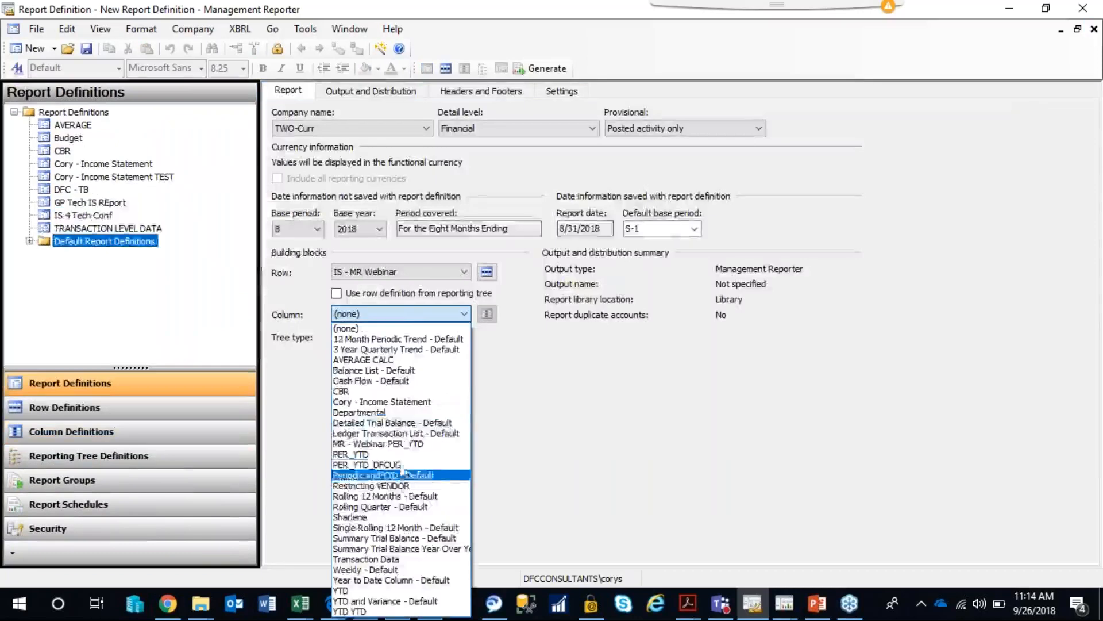
left_click(391, 493)
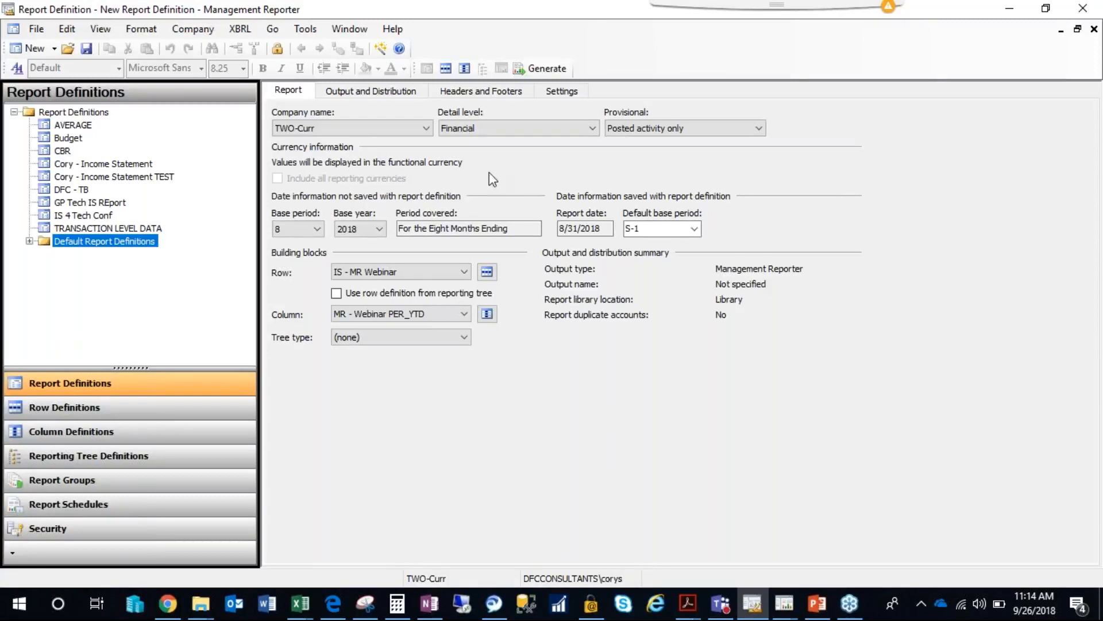
Save the new report definition as "IS - MR Webinar".
left_click(86, 50)
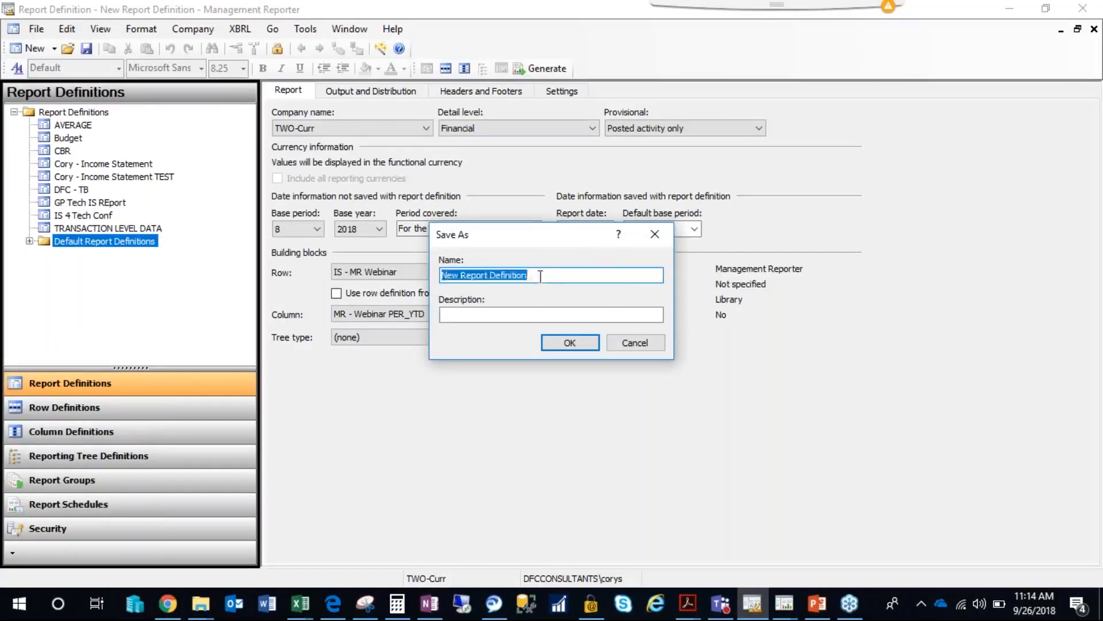
type("MR Webinar")
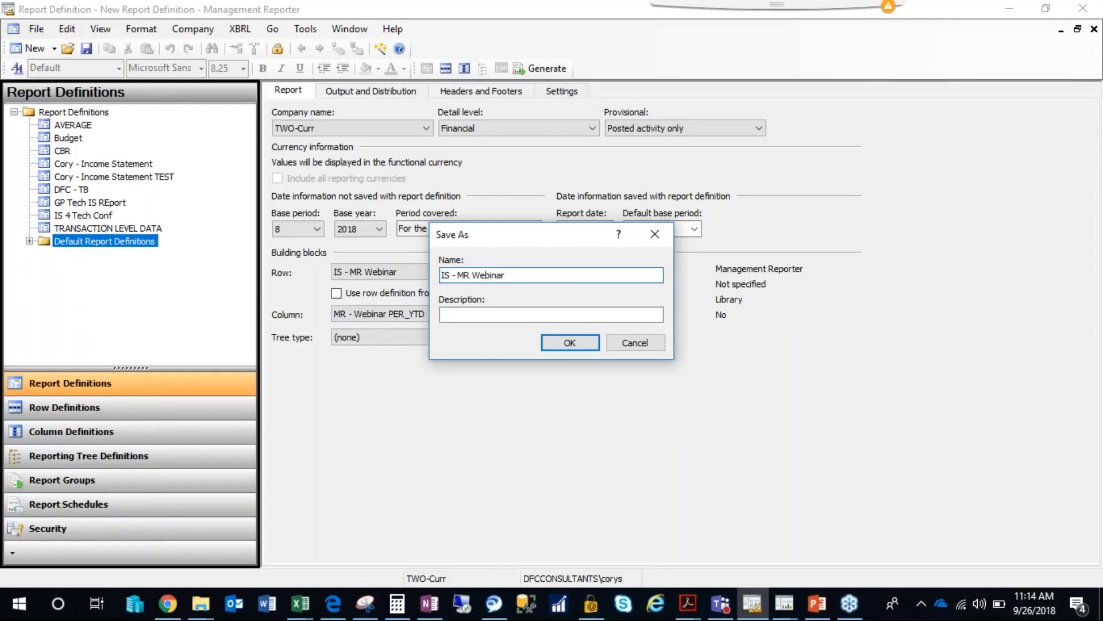
left_click(570, 343)
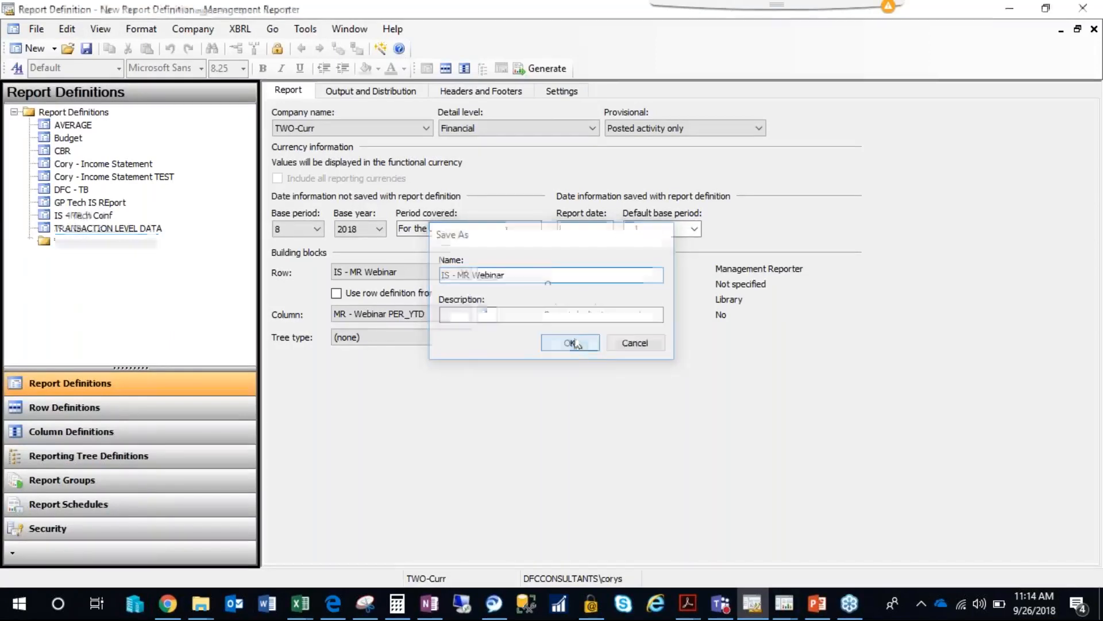
Generate the IS - MR Webinar report and refresh the report queue until the report opens.
left_click(547, 69)
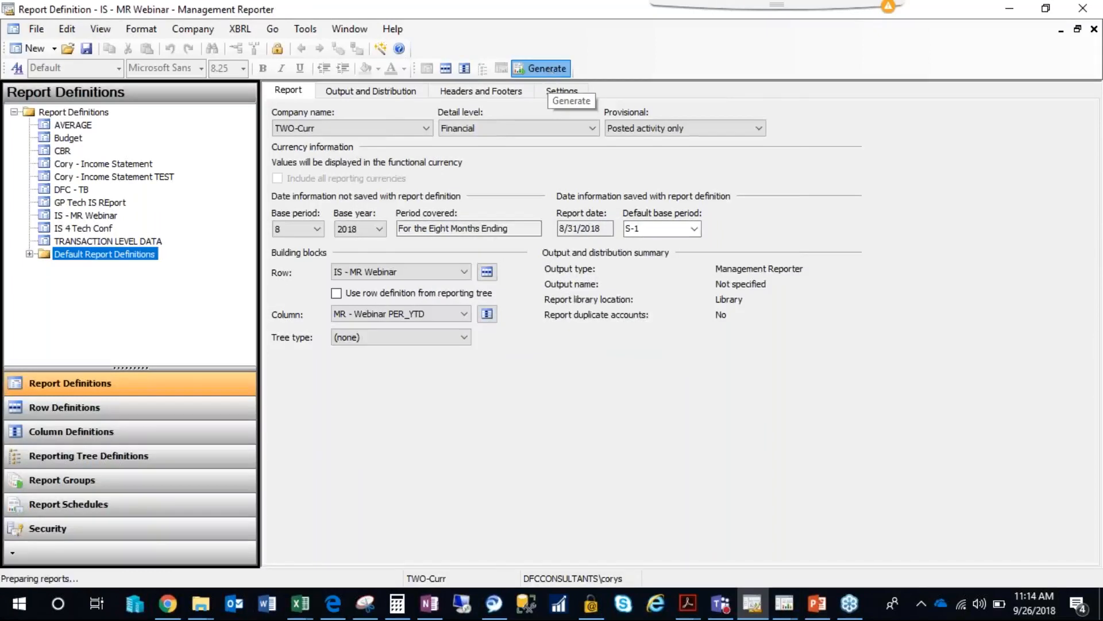
left_click(737, 165)
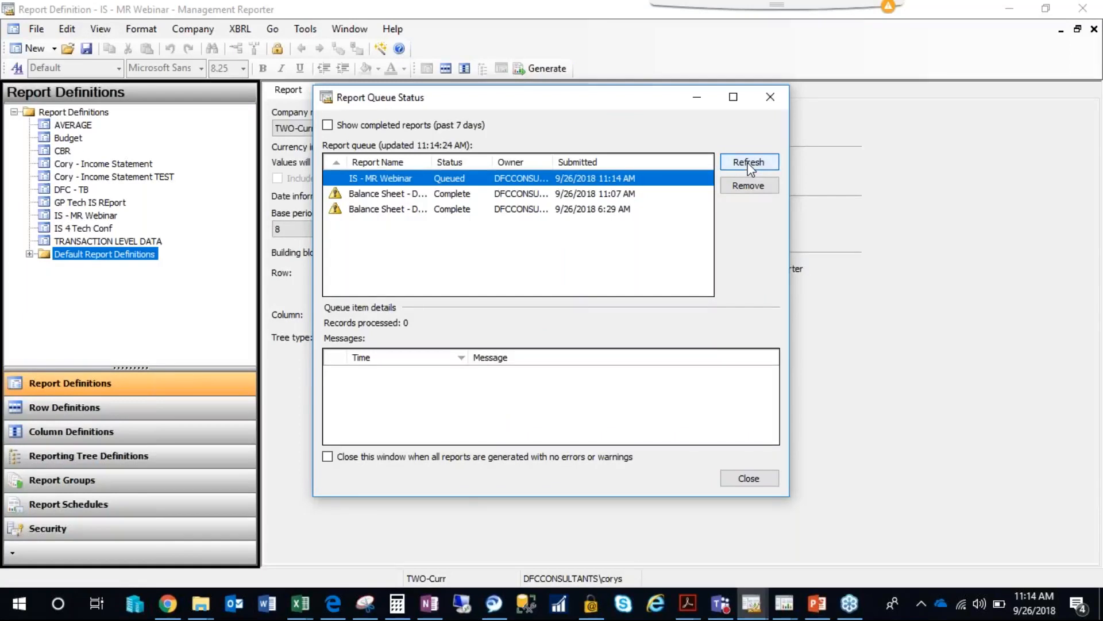
left_click(754, 165)
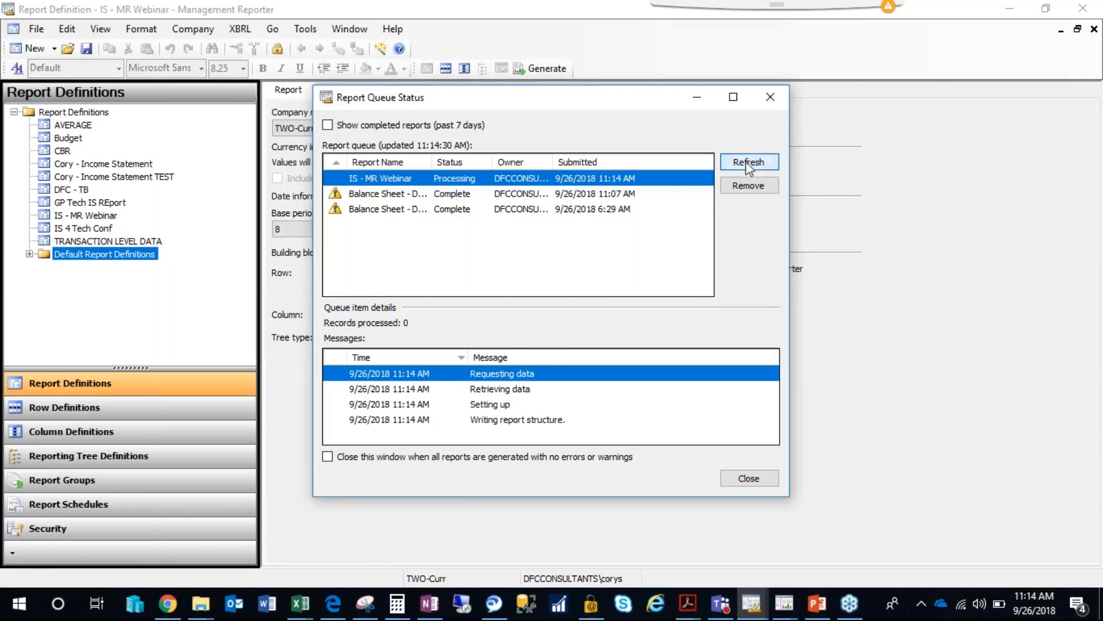
left_click(751, 162)
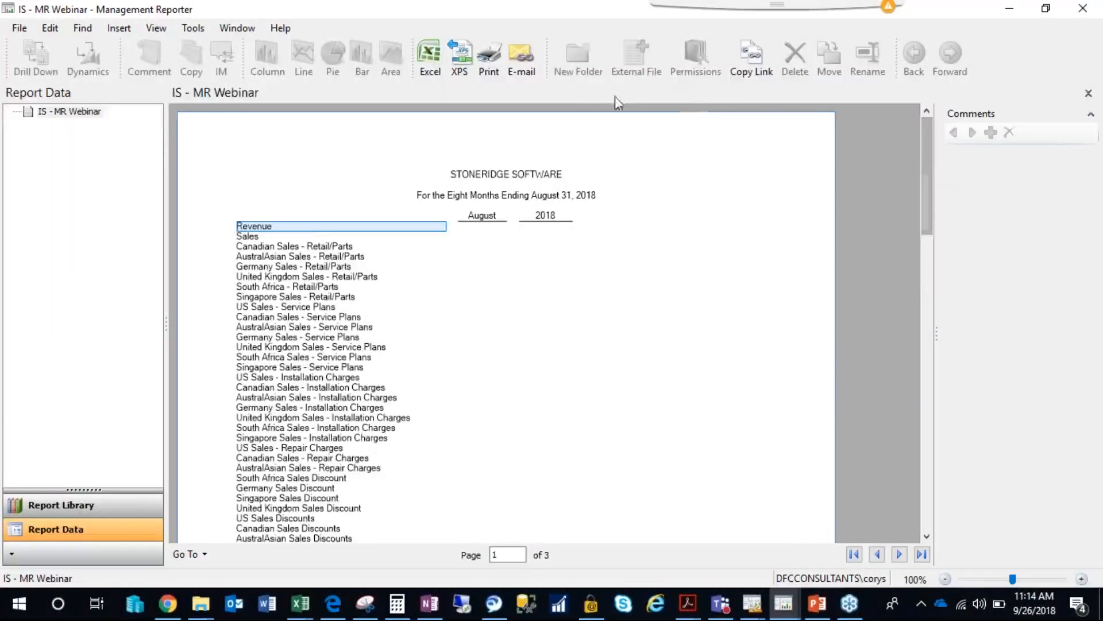
Review the generated income statement from Revenue down to Net Income, closing the viewer and the report queue status.
left_click_drag(927, 160, 934, 451)
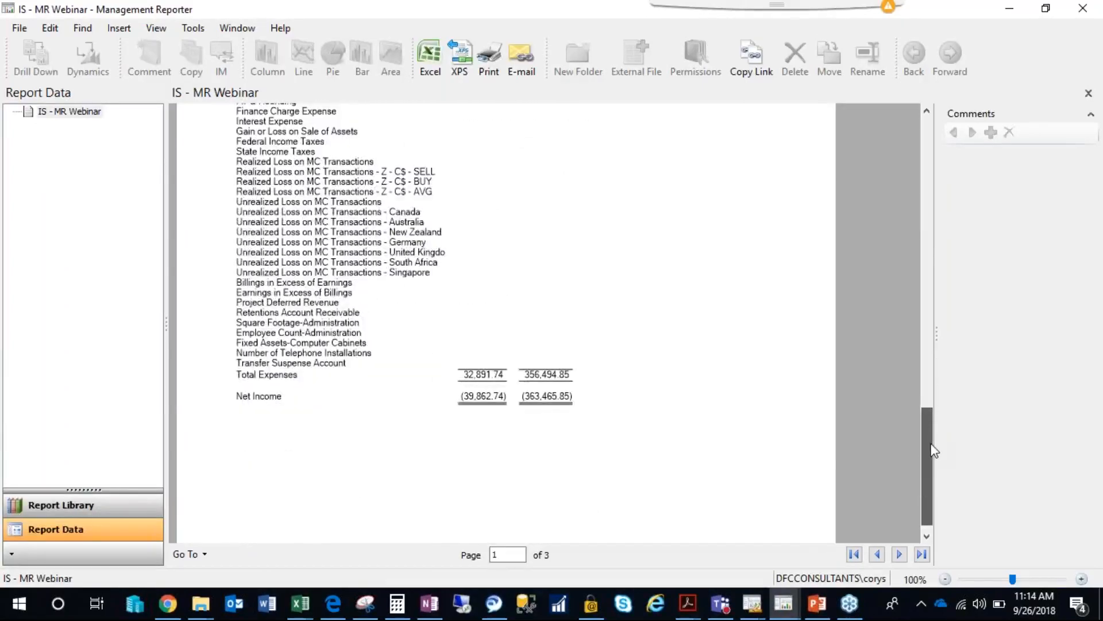
scroll(657, 306, "up", 3)
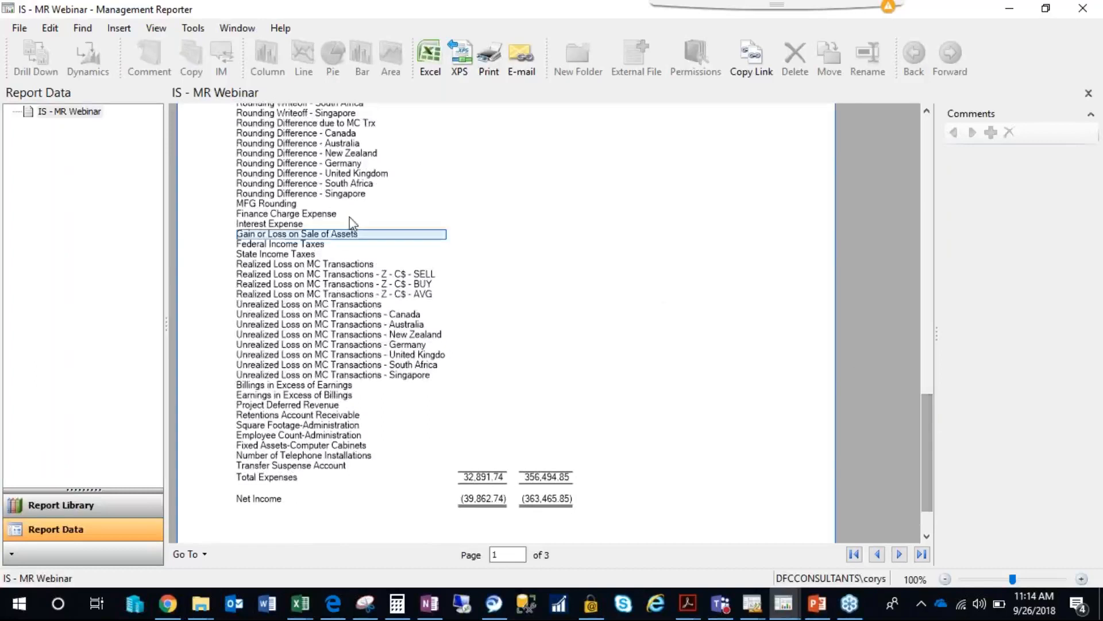
left_click_drag(927, 422, 912, 136)
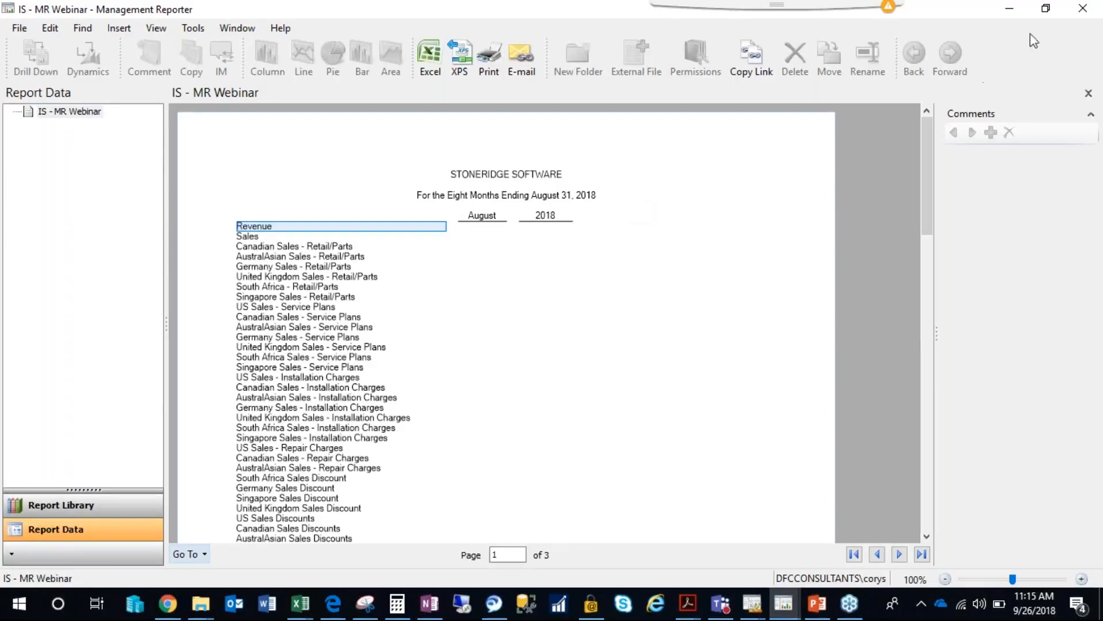
left_click(1084, 14)
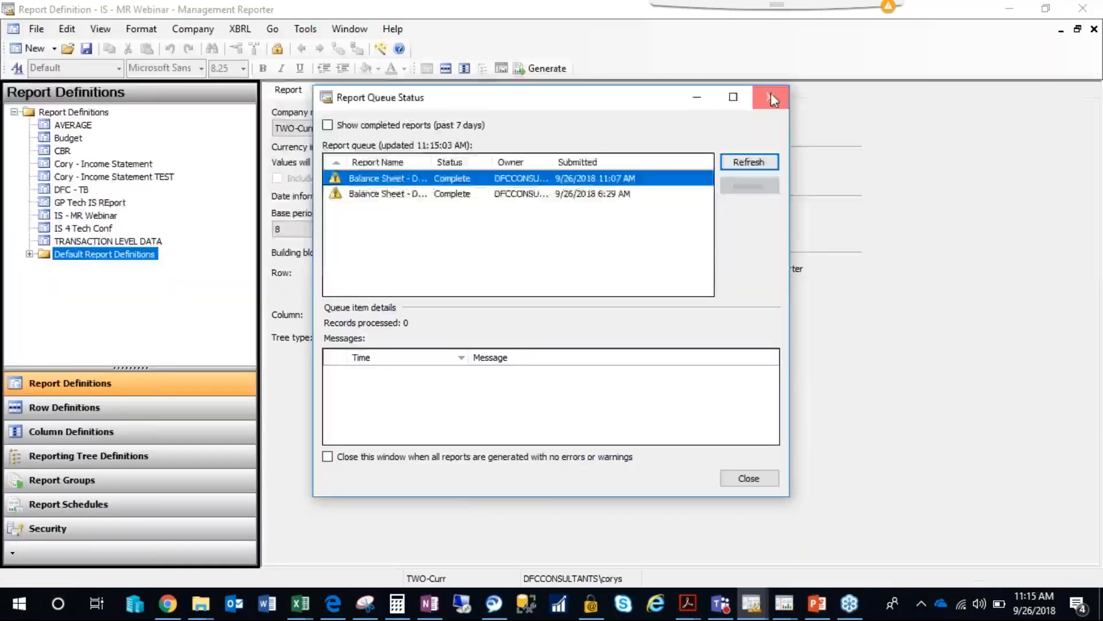
left_click(770, 98)
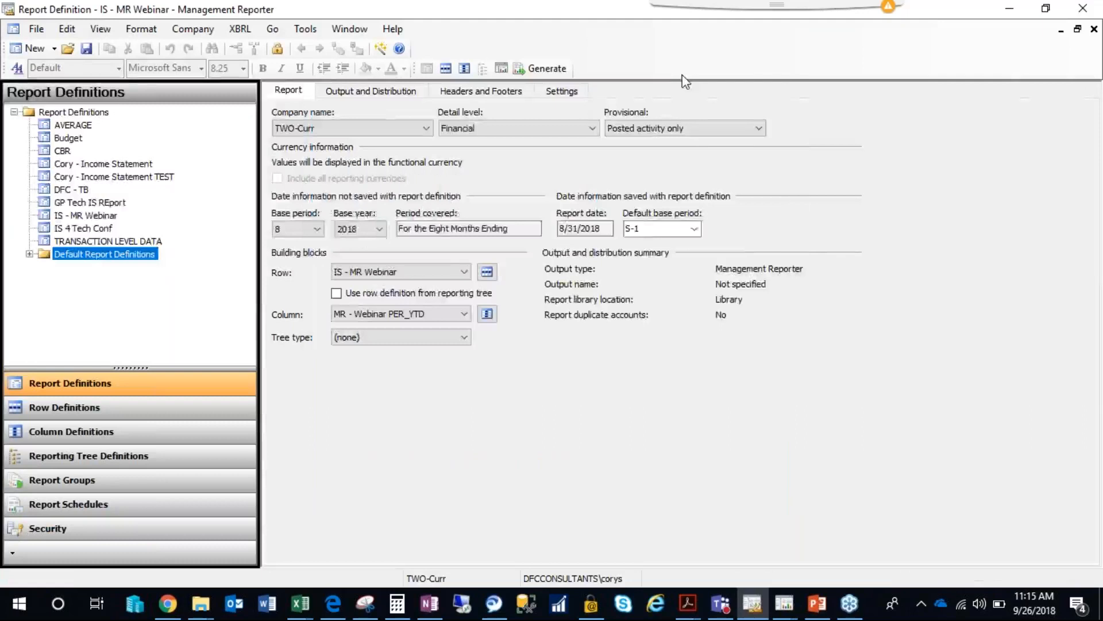
Turn off displaying rows with no amounts in the report settings and save the report definition.
left_click(563, 91)
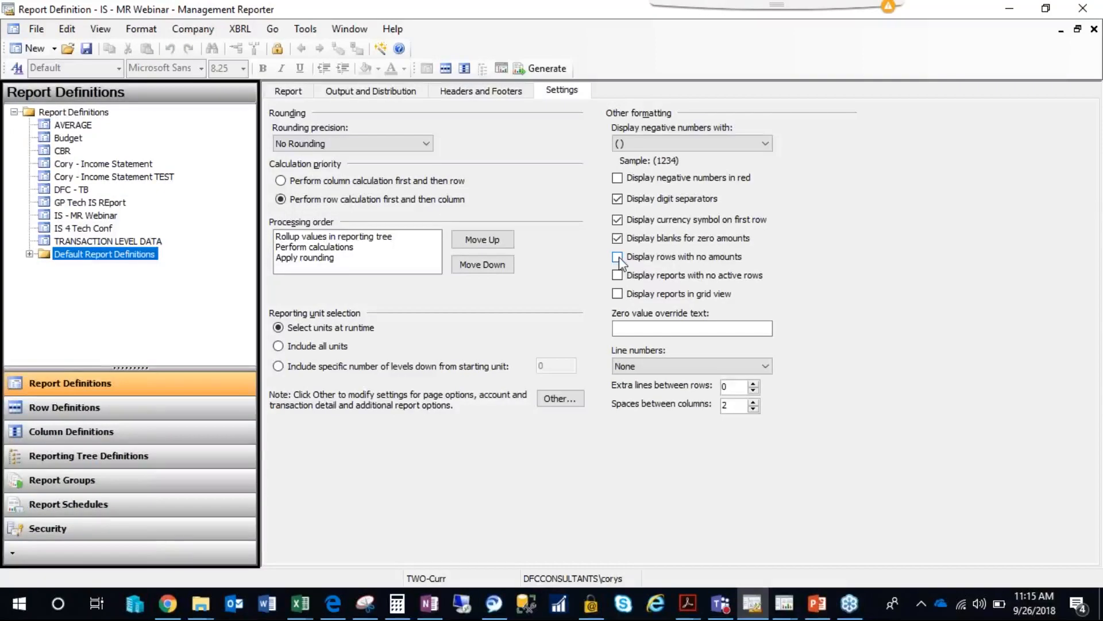
left_click(86, 48)
left_click(289, 93)
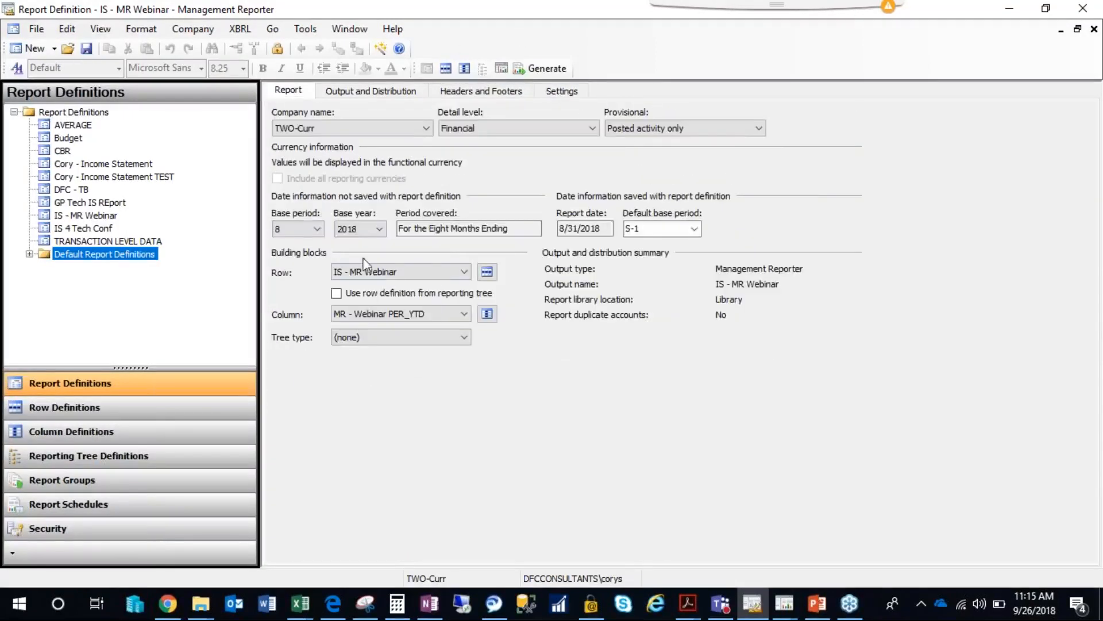
Open the IS - MR Webinar row definition and insert a row above Revenue with the format code BXB (Begin box around rows).
left_click(486, 273)
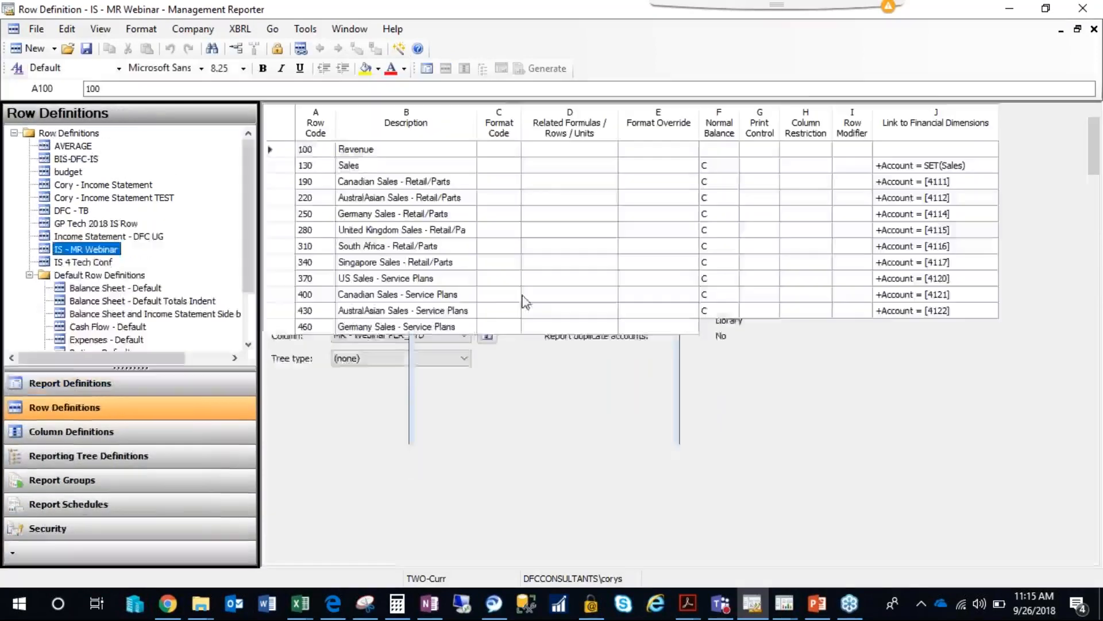
left_click(392, 153)
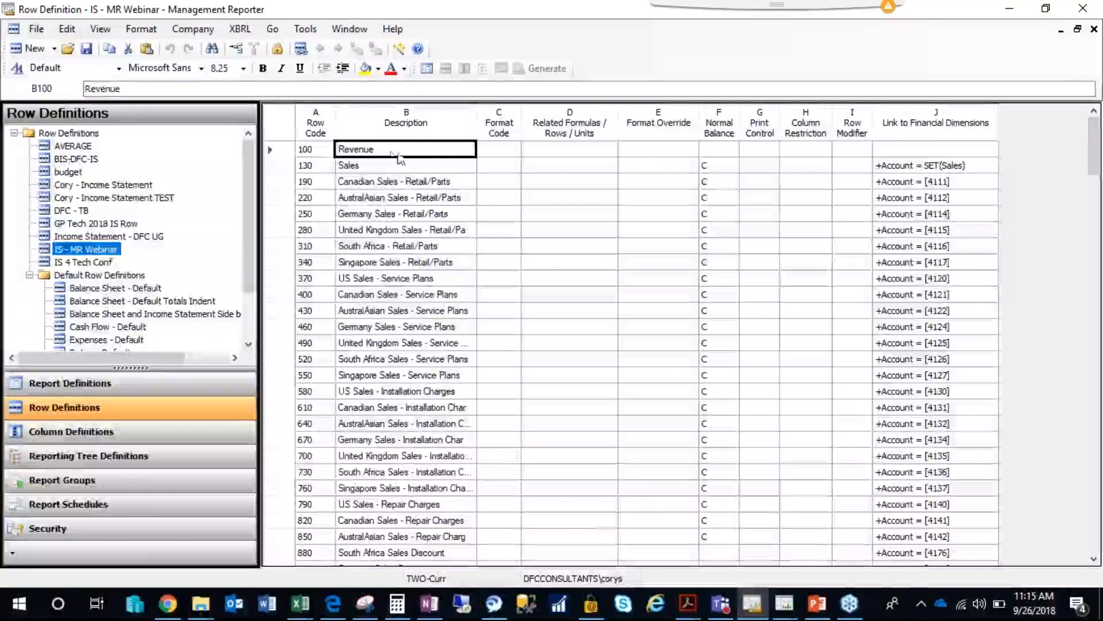
left_click(372, 165)
left_click(371, 151)
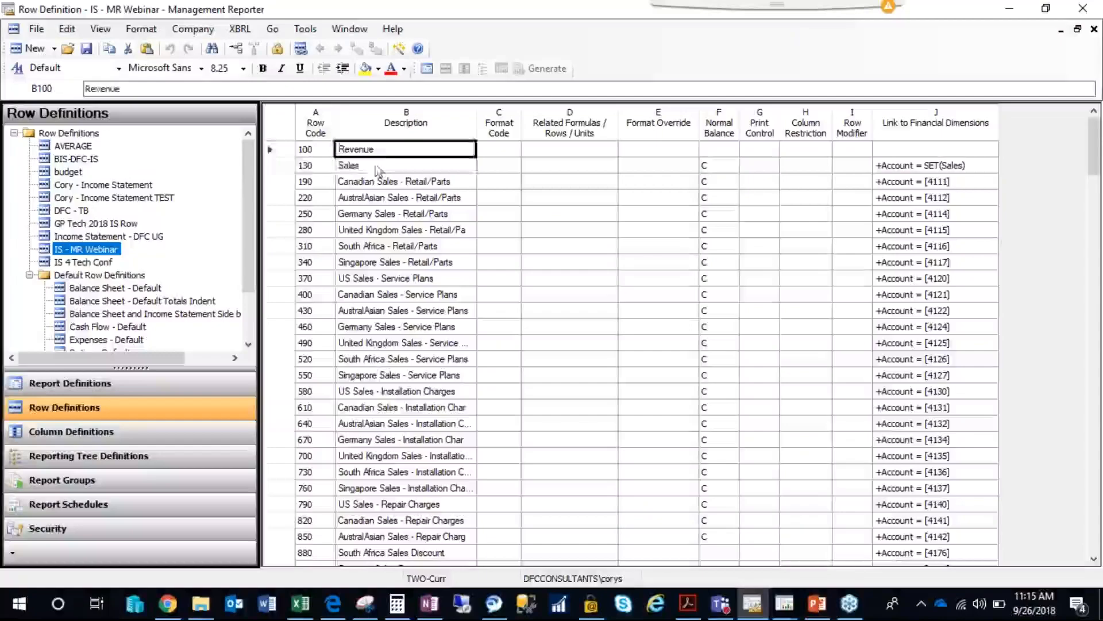
right_click(288, 154)
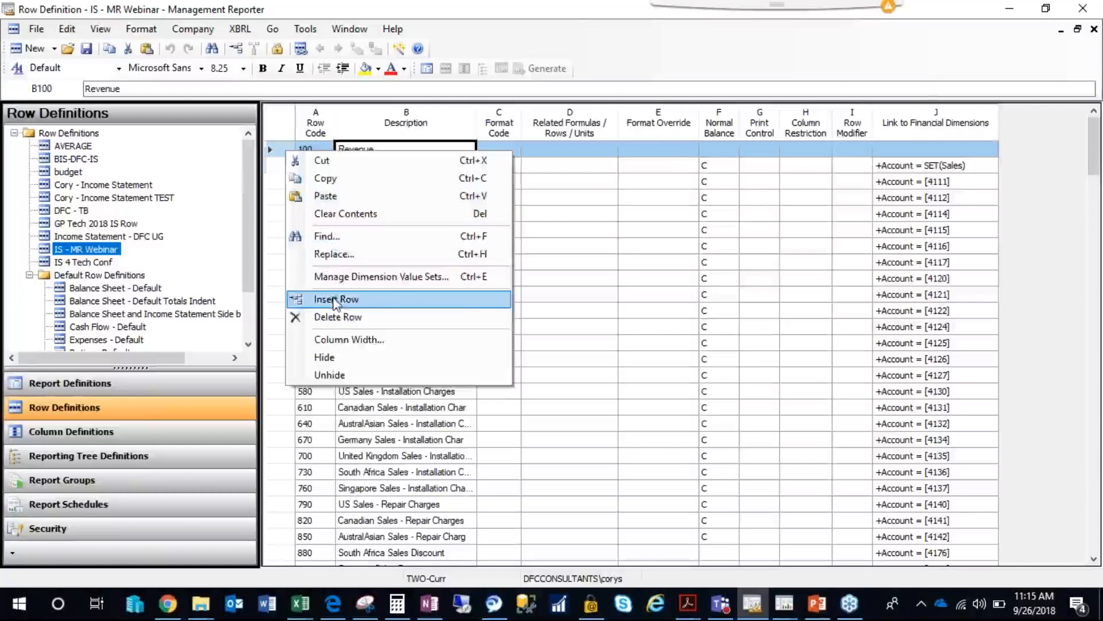
left_click(335, 299)
left_click(508, 150)
left_click(512, 150)
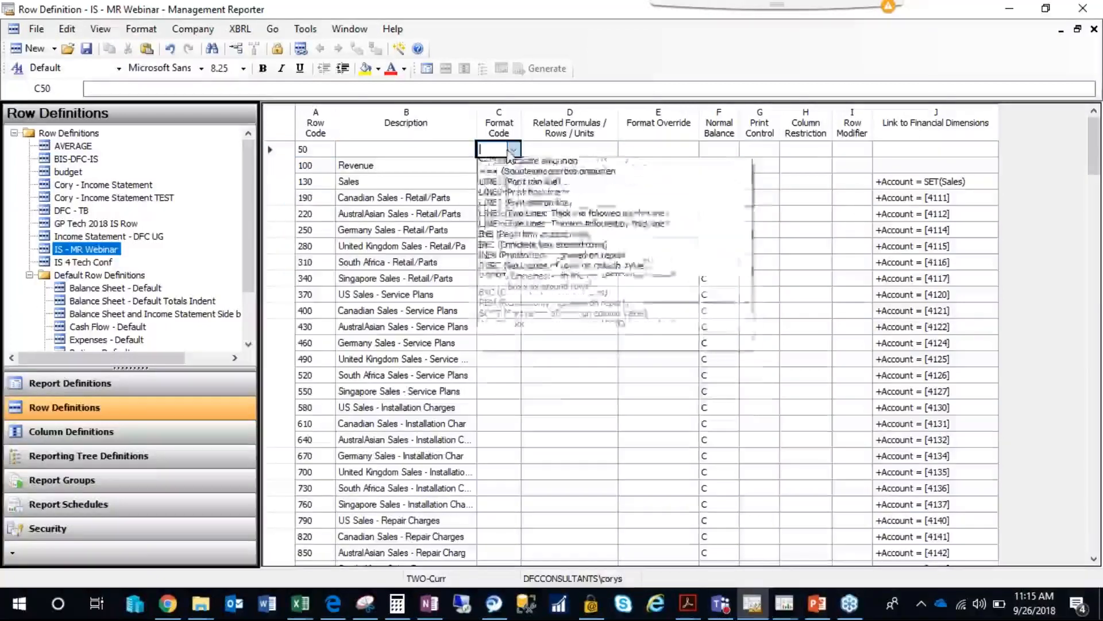
left_click(516, 347)
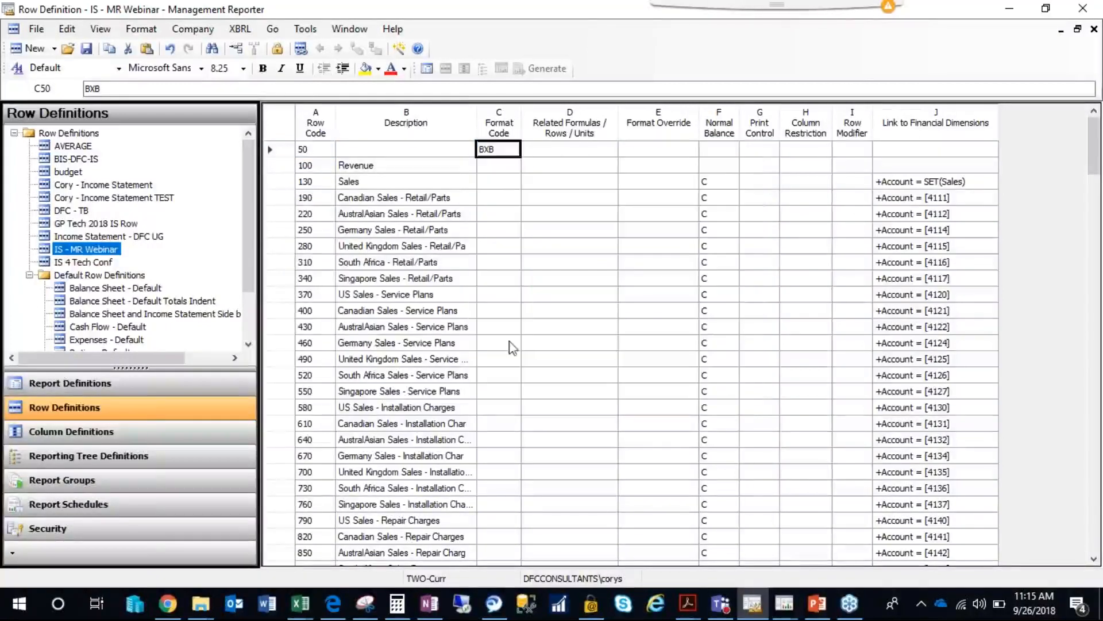
Insert a row between Revenue and Sales with the format code BXC (Complete box around rows).
right_click(288, 182)
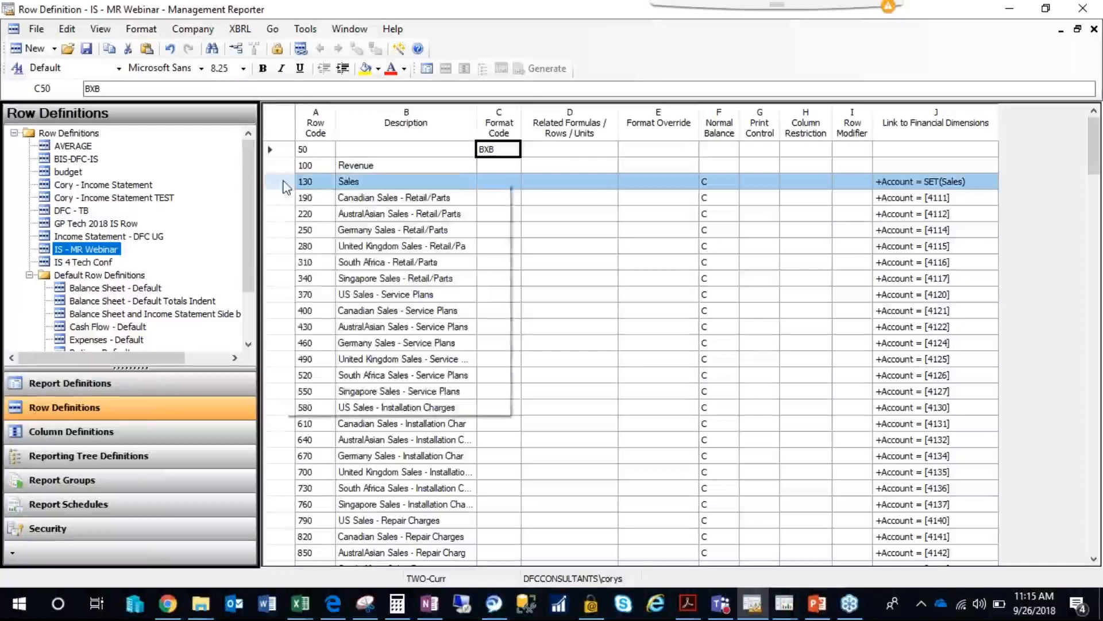
left_click(333, 328)
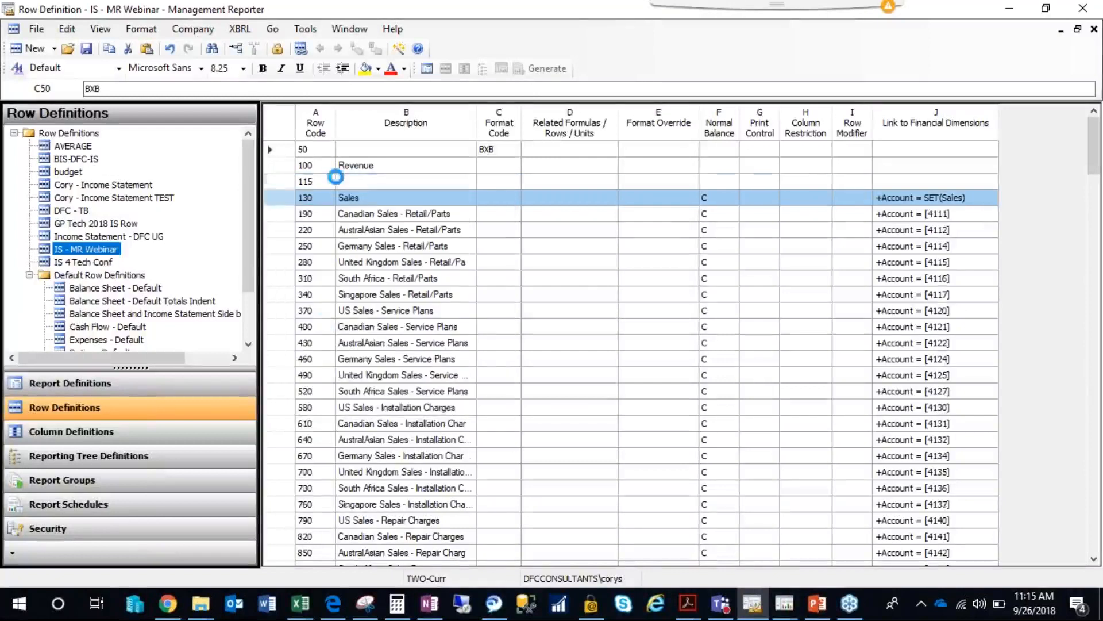
left_click(490, 181)
left_click(490, 185)
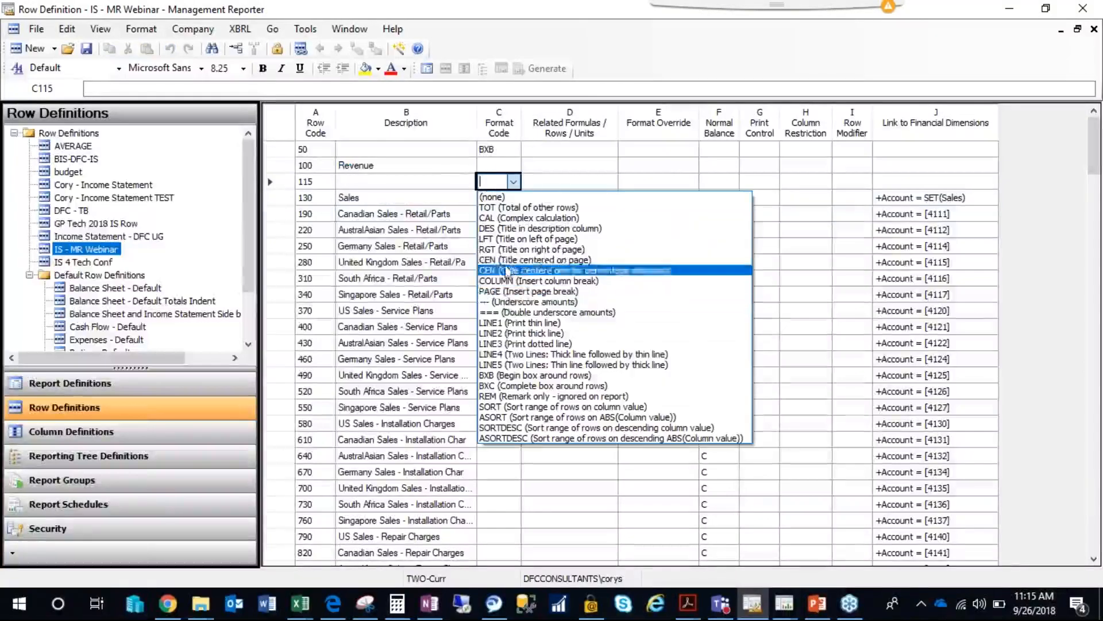
left_click(517, 386)
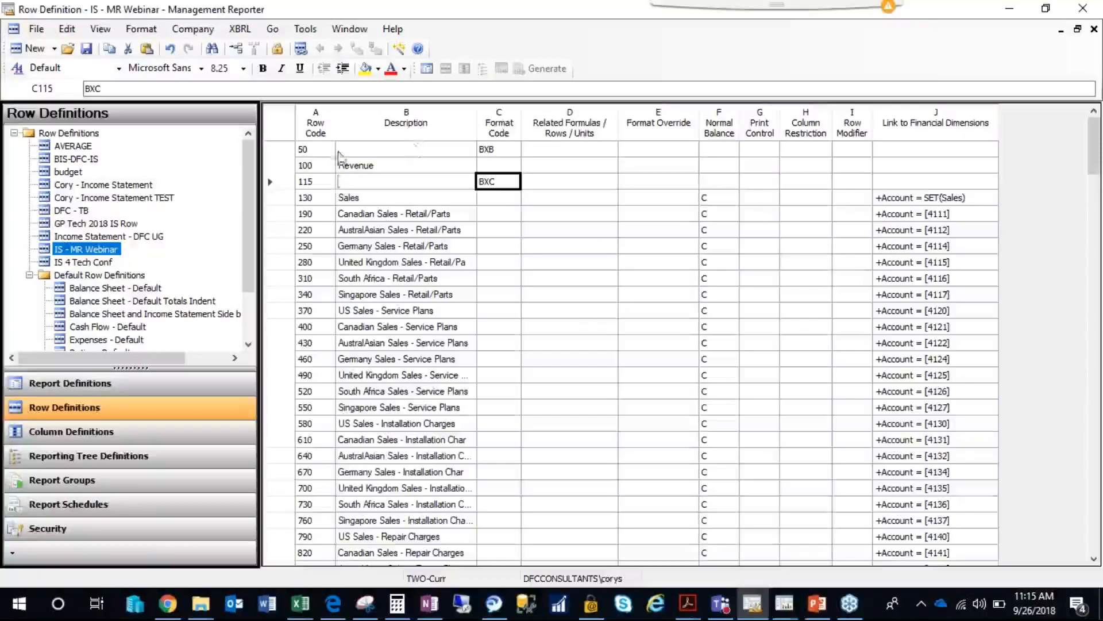
left_click(517, 230)
left_click_drag(489, 150, 498, 183)
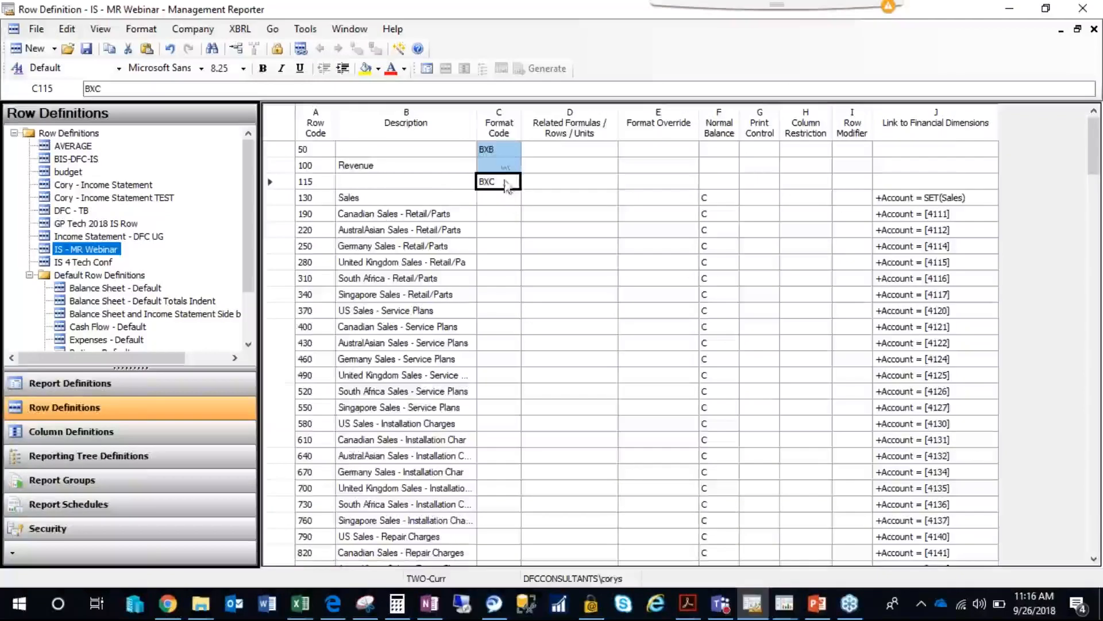
left_click(444, 187)
Box the Expenses heading by inserting a BXB row above it and a BXC row between it and Salaries and Wages.
scroll(445, 276, "down", 15)
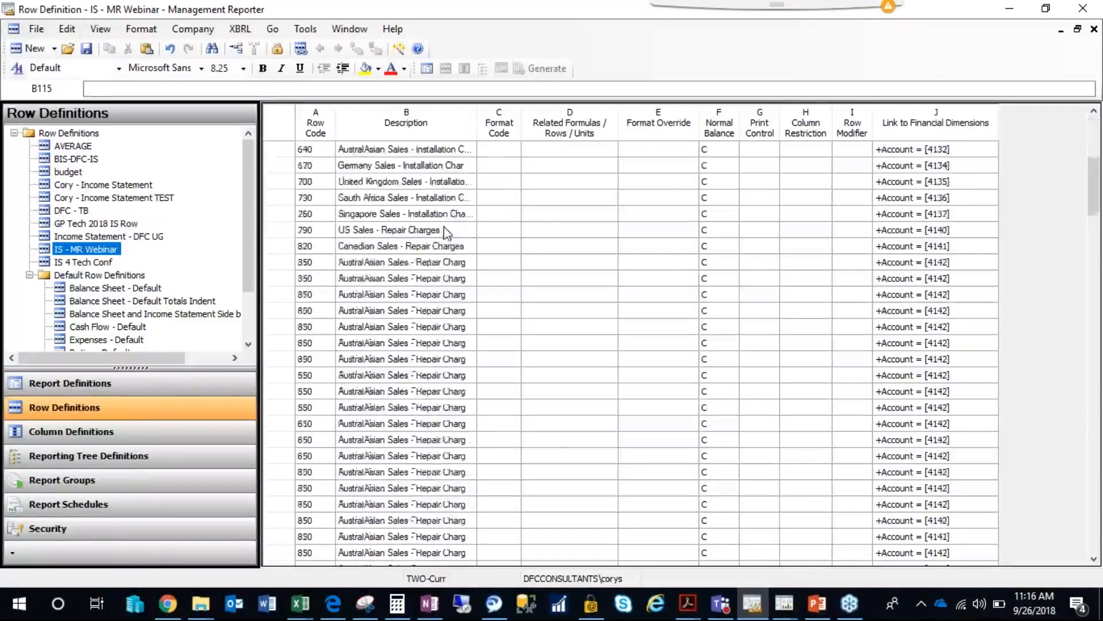
scroll(444, 363, "down", 13)
scroll(436, 339, "up", 10)
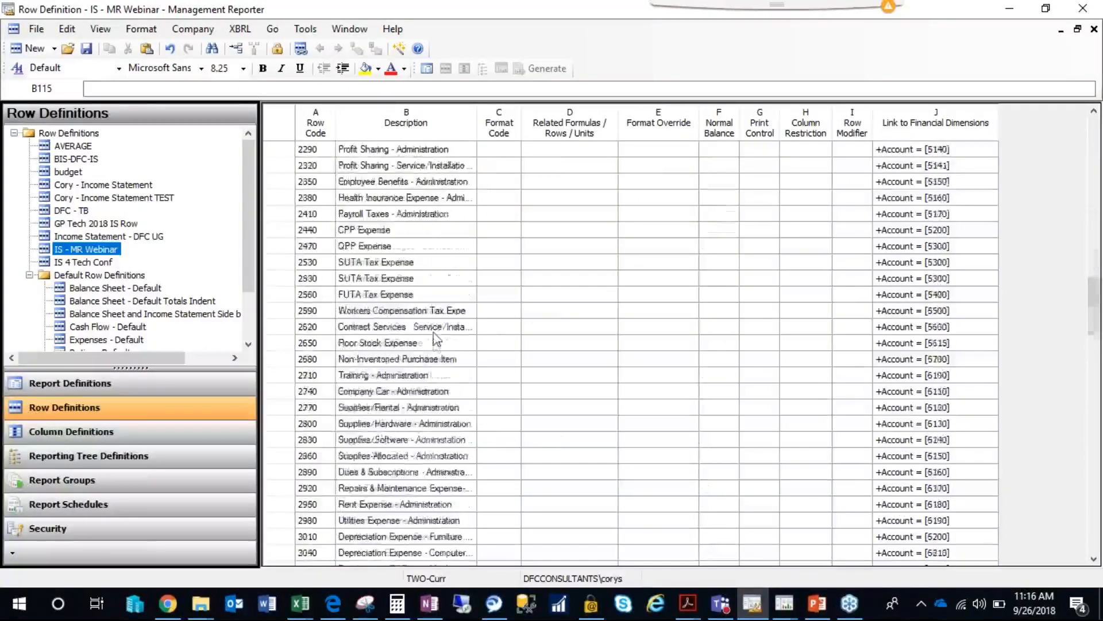
scroll(299, 307, "down", 2)
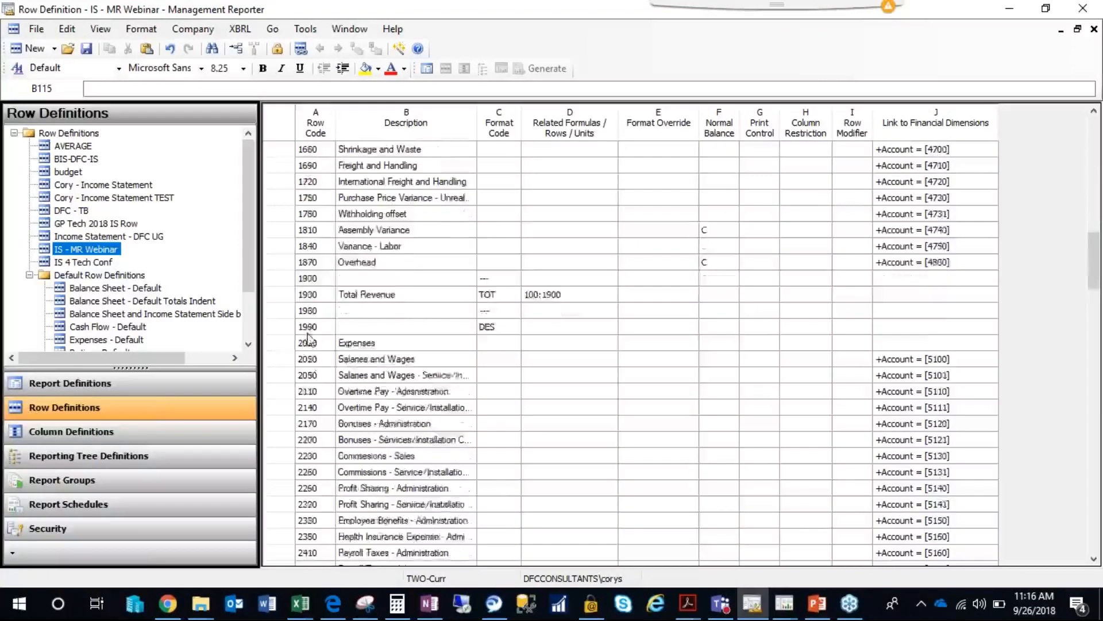
left_click(286, 280)
right_click(285, 285)
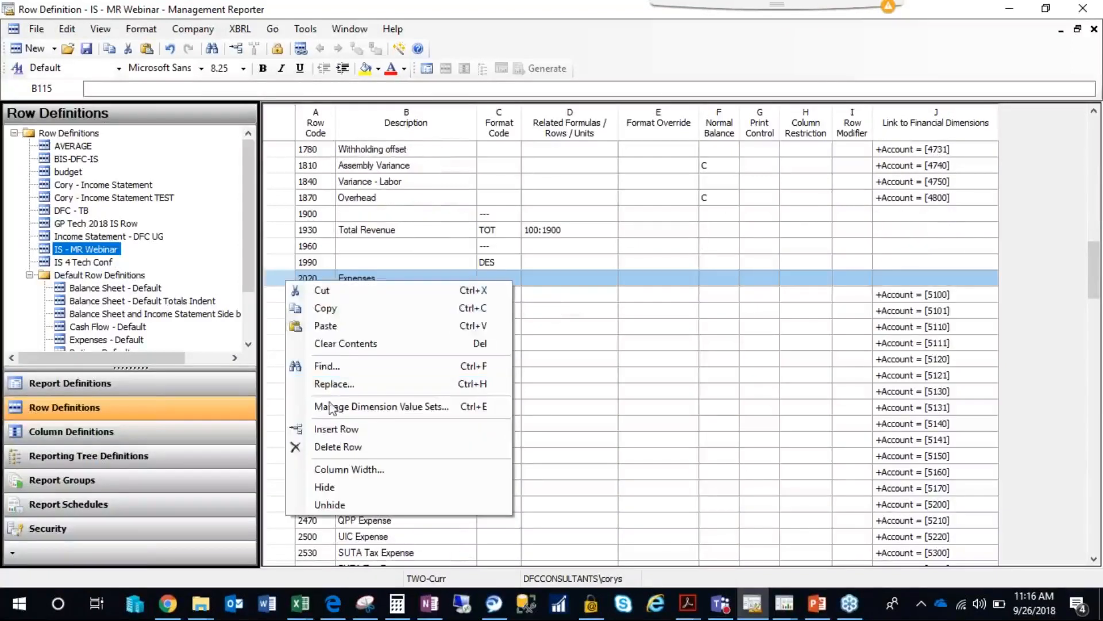
left_click(333, 428)
left_click(290, 309)
right_click(289, 311)
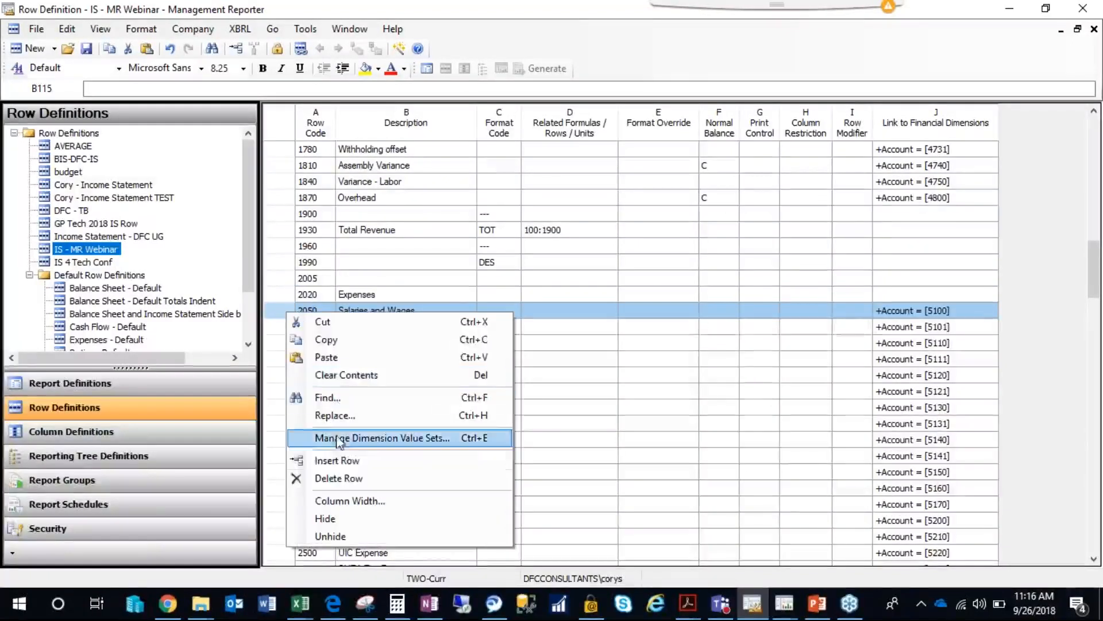
left_click(337, 460)
left_click(498, 295)
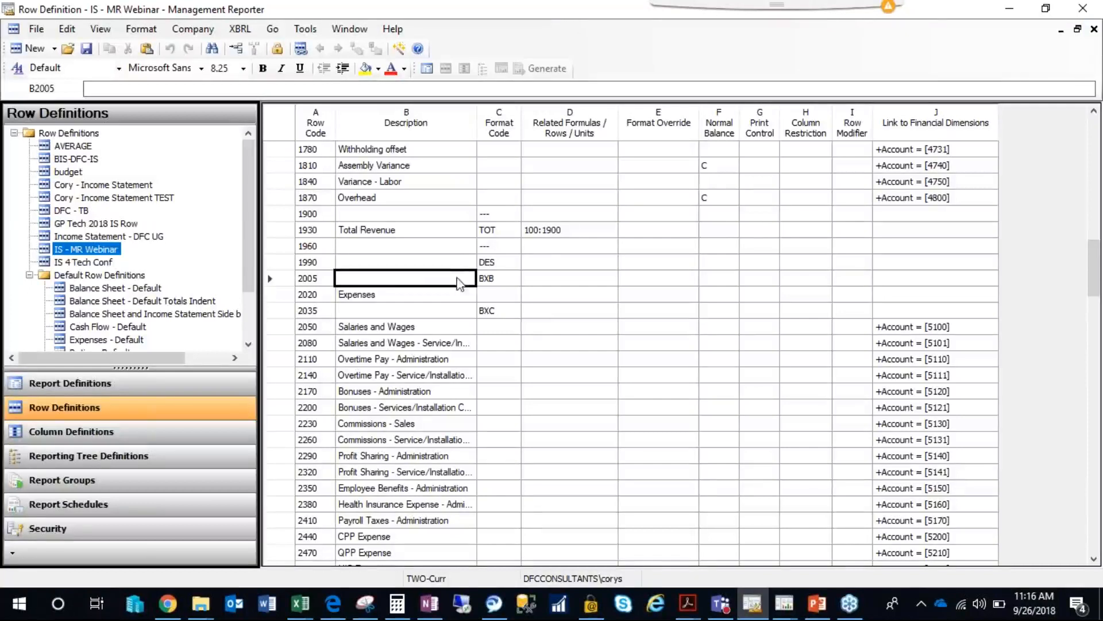
left_click(530, 297)
Apply the Header Blue style to the Revenue description cell.
scroll(488, 169, "up", 10)
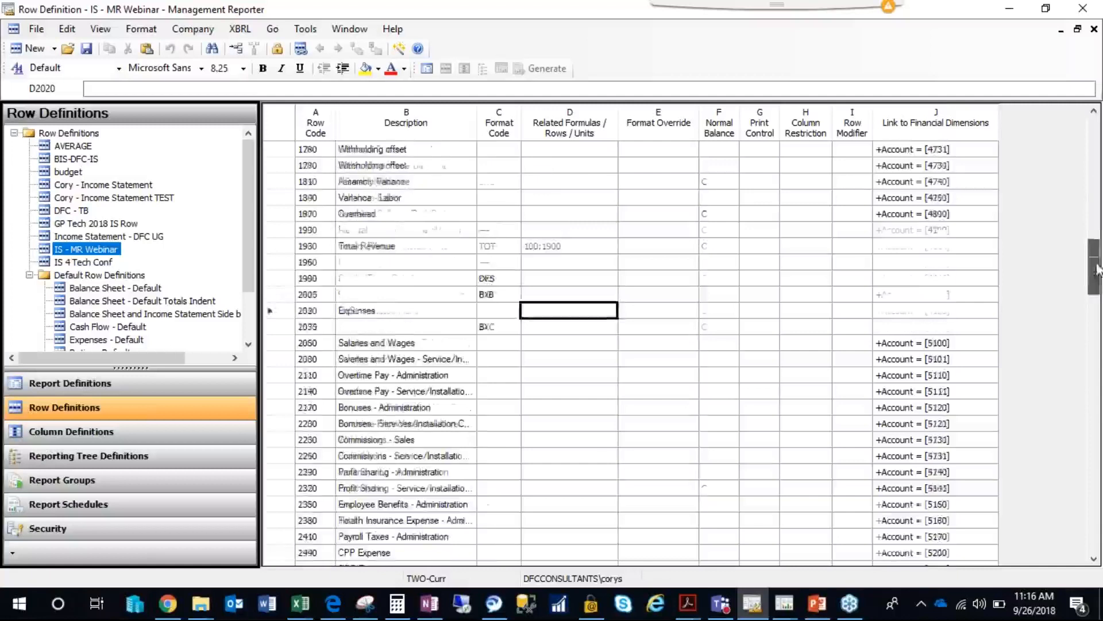
left_click_drag(1093, 251, 1085, 112)
left_click(366, 169)
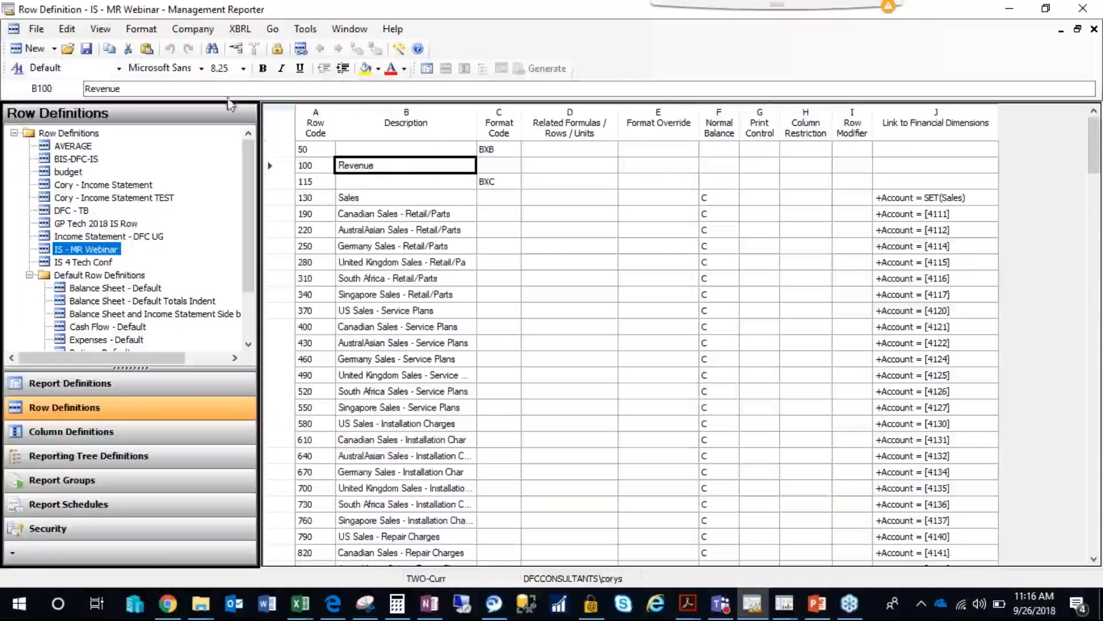
left_click(118, 68)
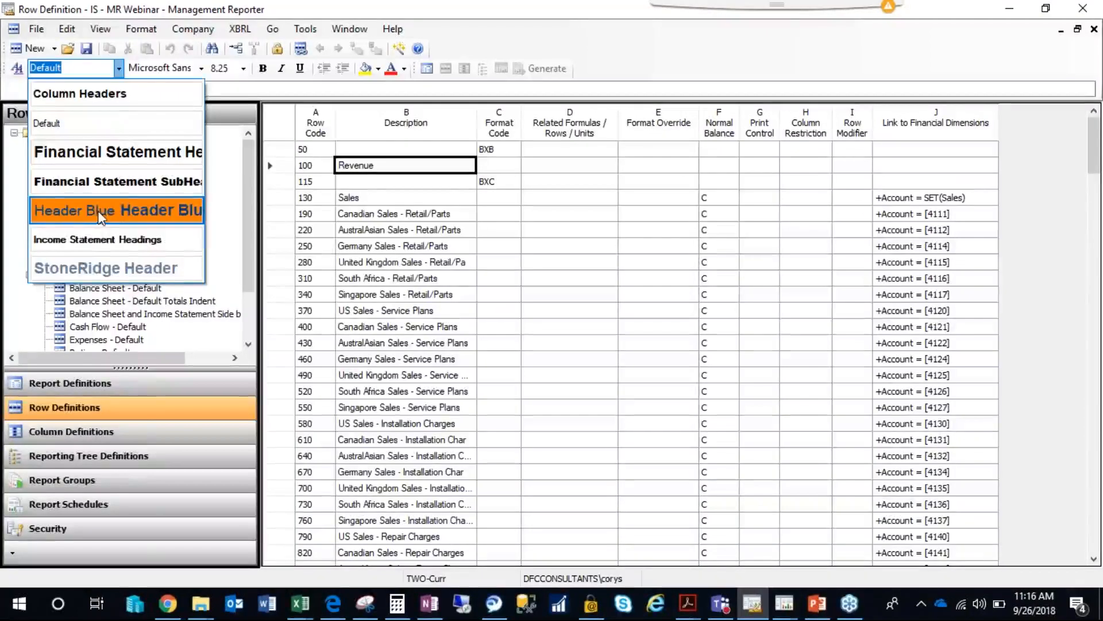
left_click(101, 208)
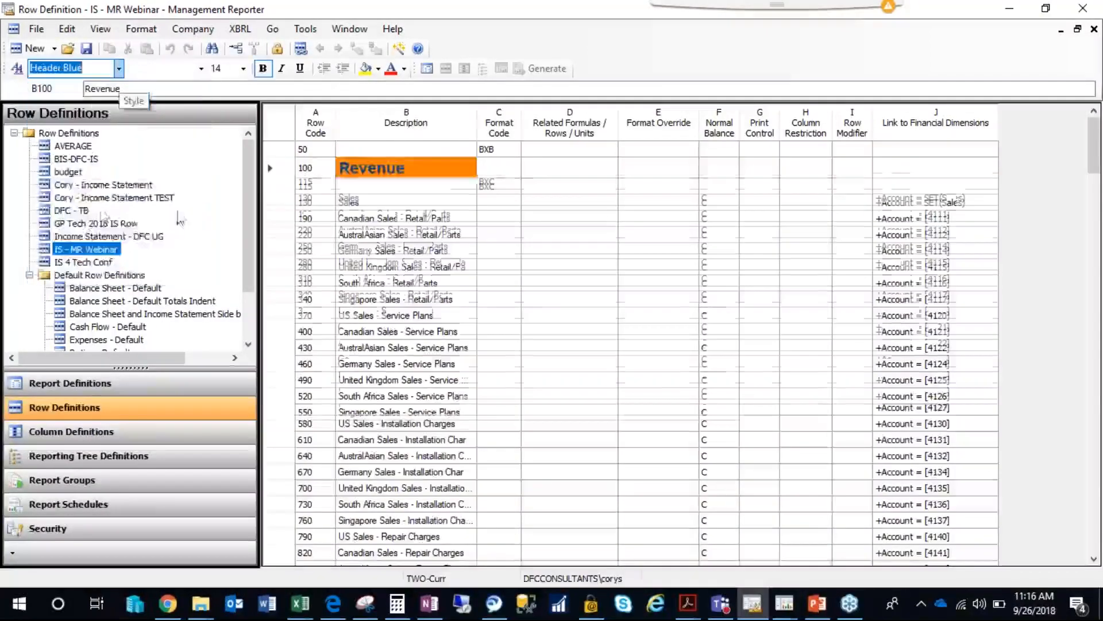
Apply the Header Blue style to the Expenses description cell, then save and close the row definition.
left_click_drag(1097, 156, 1092, 268)
left_click(368, 328)
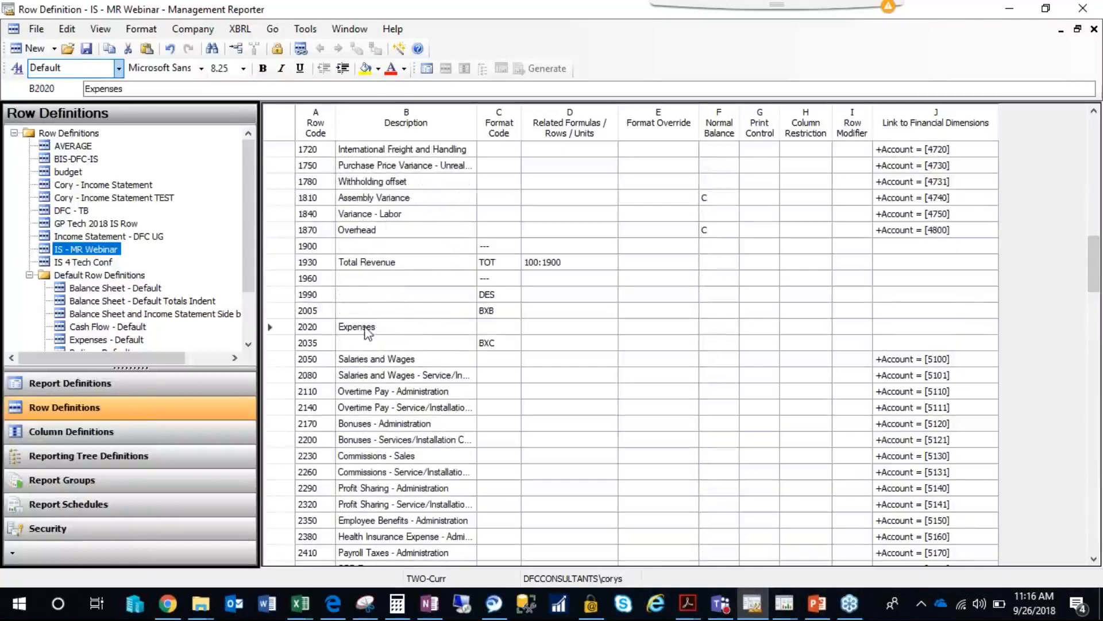
left_click(118, 68)
left_click(92, 208)
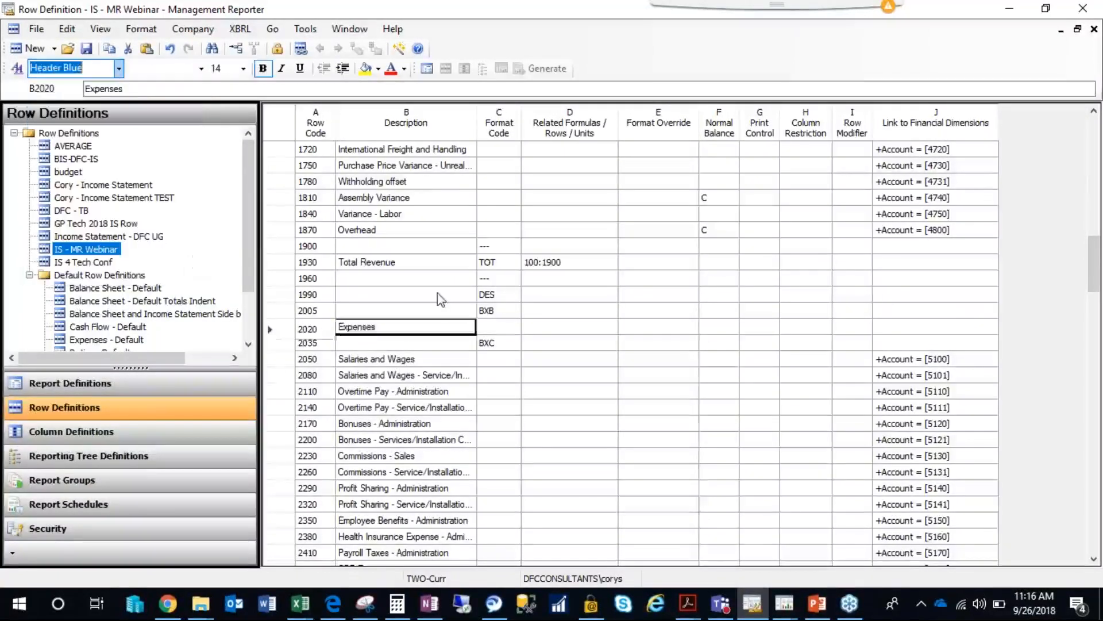
left_click(422, 295)
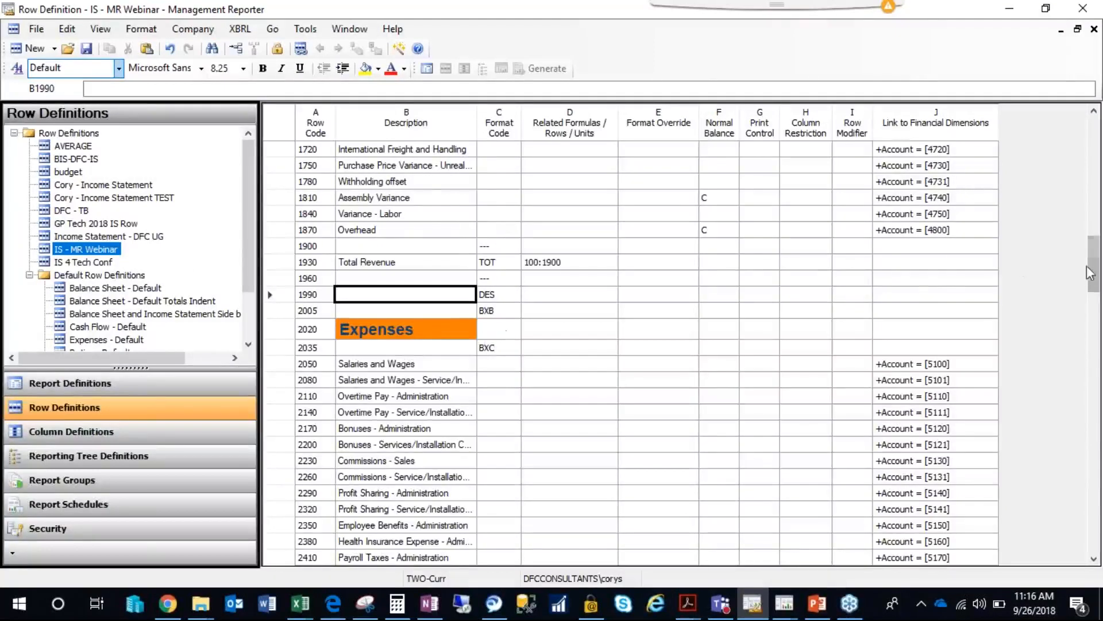
scroll(454, 175, "up", 20)
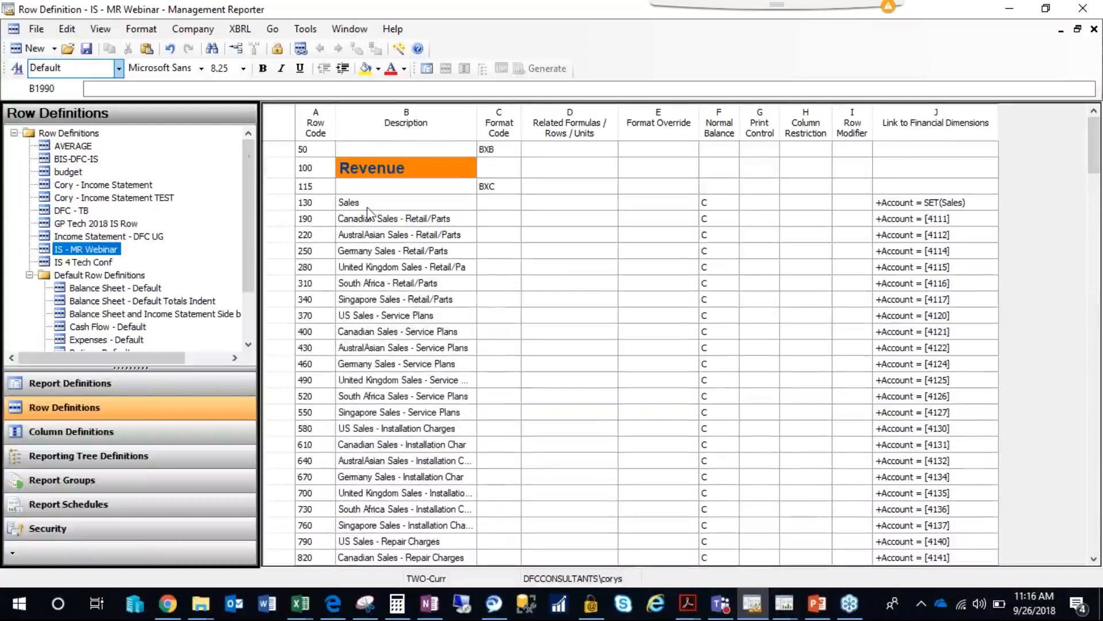
left_click(87, 50)
left_click(1094, 28)
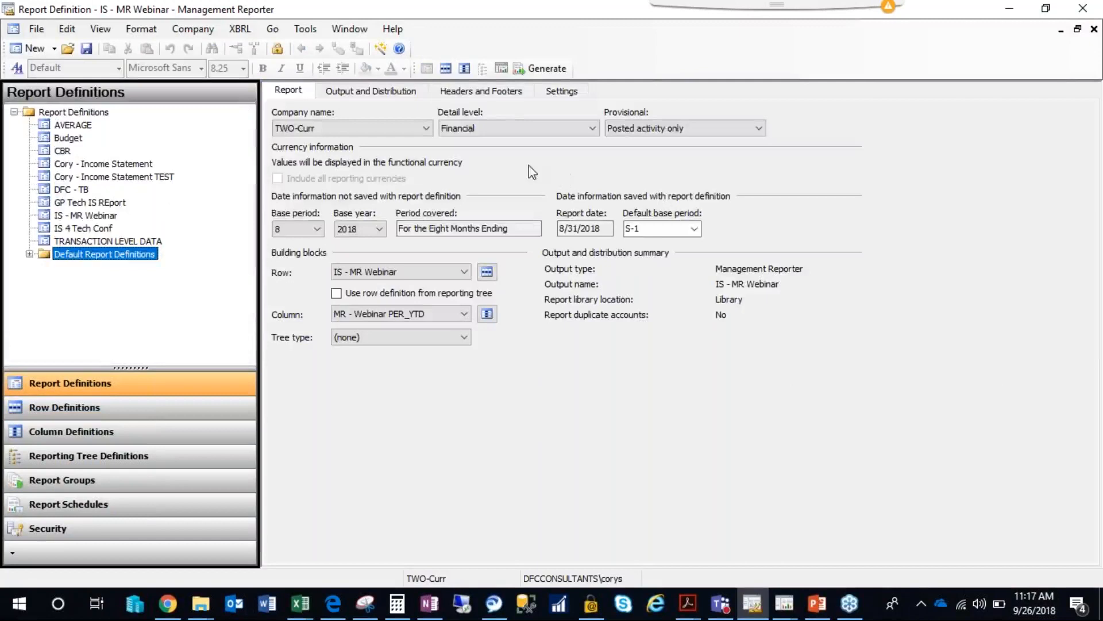
left_click(491, 93)
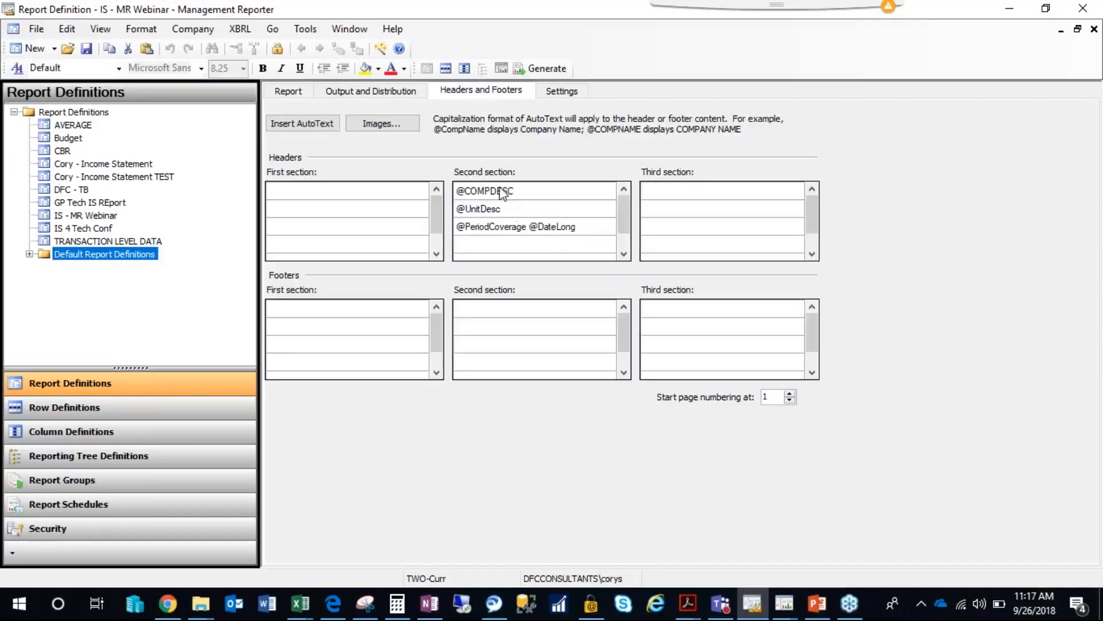
left_click(506, 194)
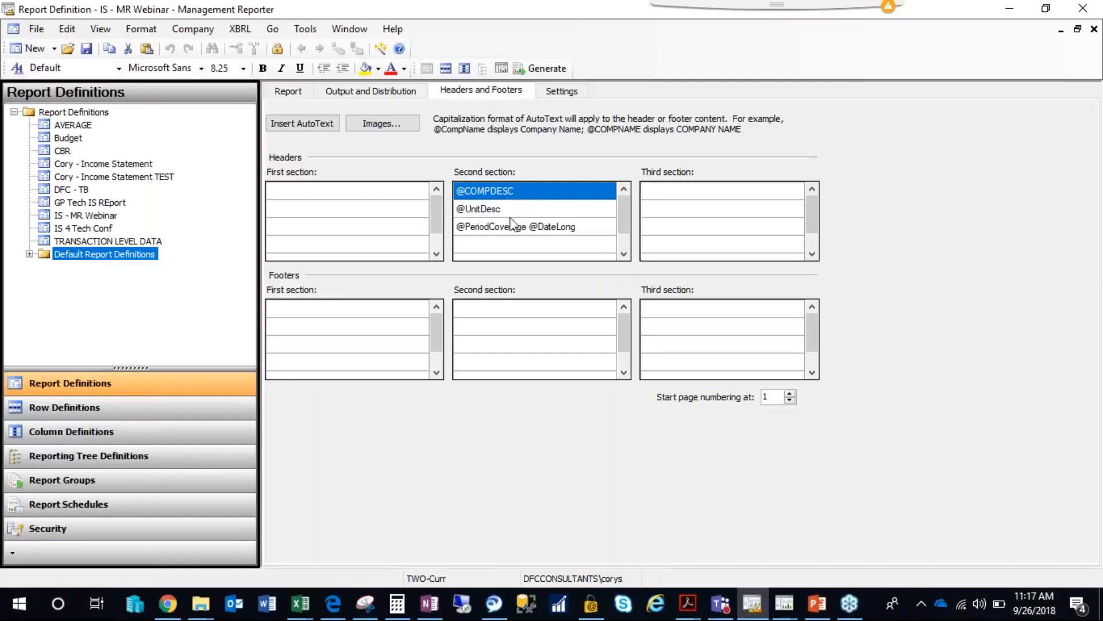
left_click(517, 210)
left_click(504, 230)
left_click(506, 217)
key("Delete")
left_click(522, 194)
key("Delete")
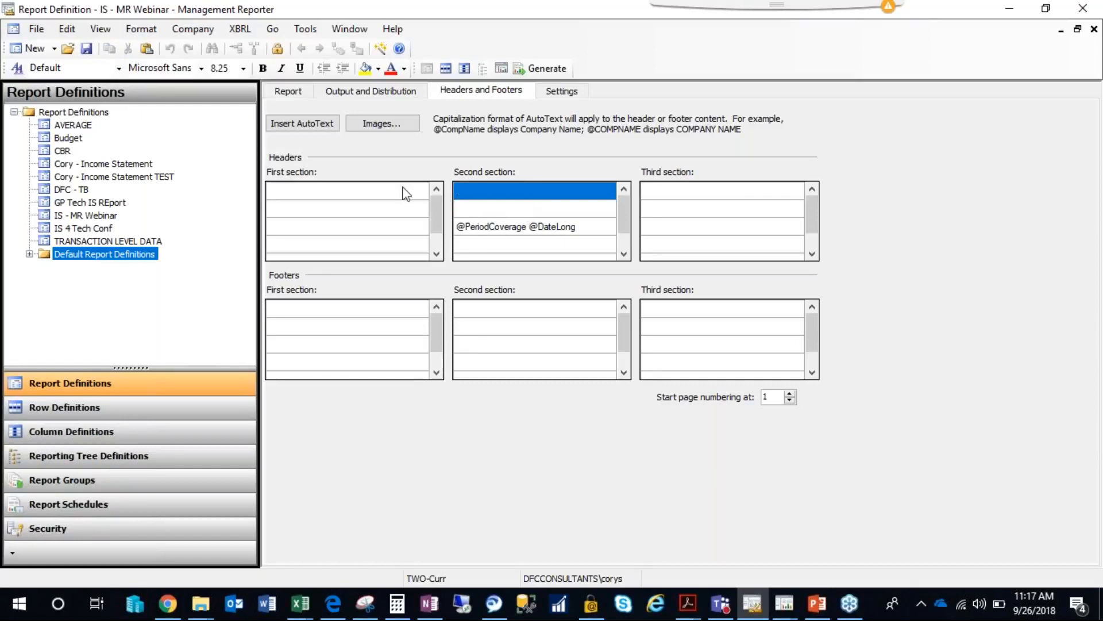
left_click(402, 192)
type("@COMPDESC")
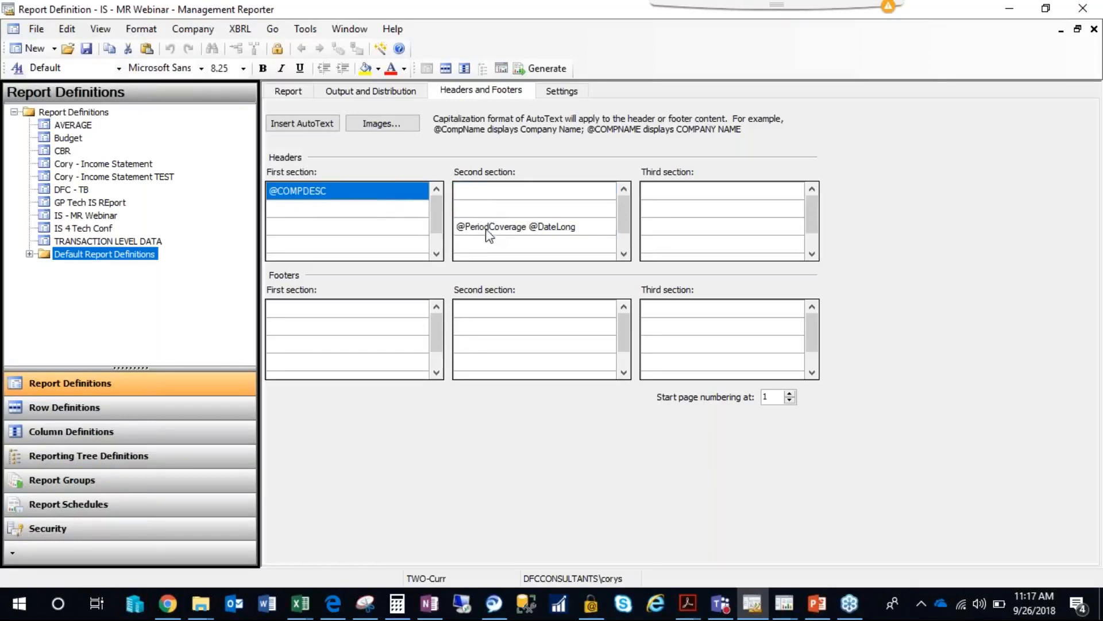
left_click(491, 233)
key("ctrl+x")
left_click(392, 208)
key("ctrl+v")
left_click(516, 213)
left_click(527, 190)
Open the image library for the first line of the third header section.
left_click(678, 194)
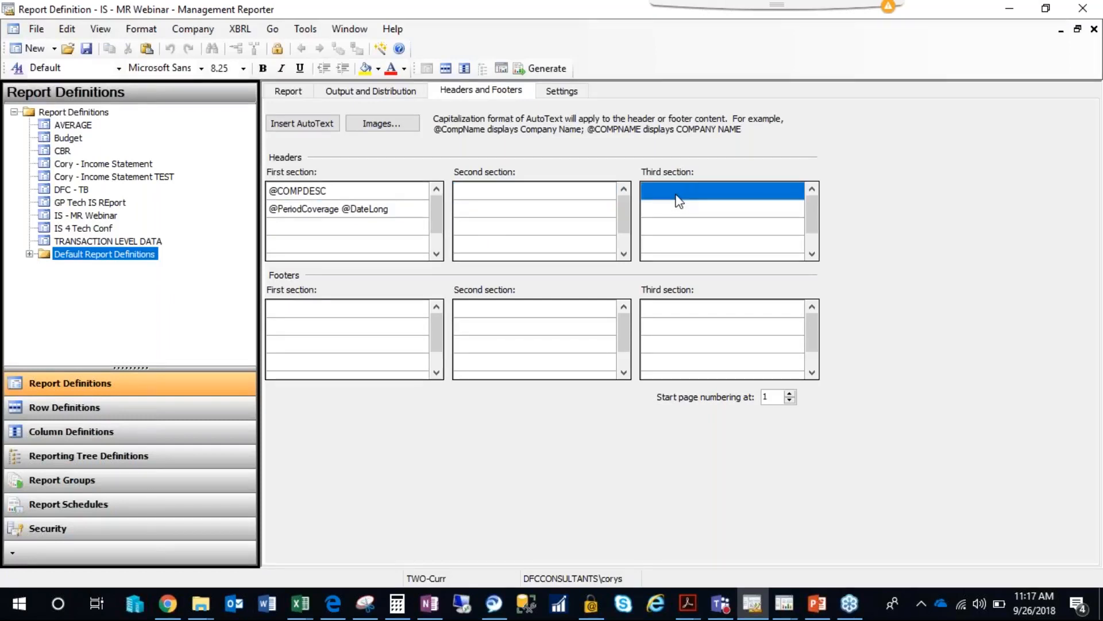
left_click(383, 124)
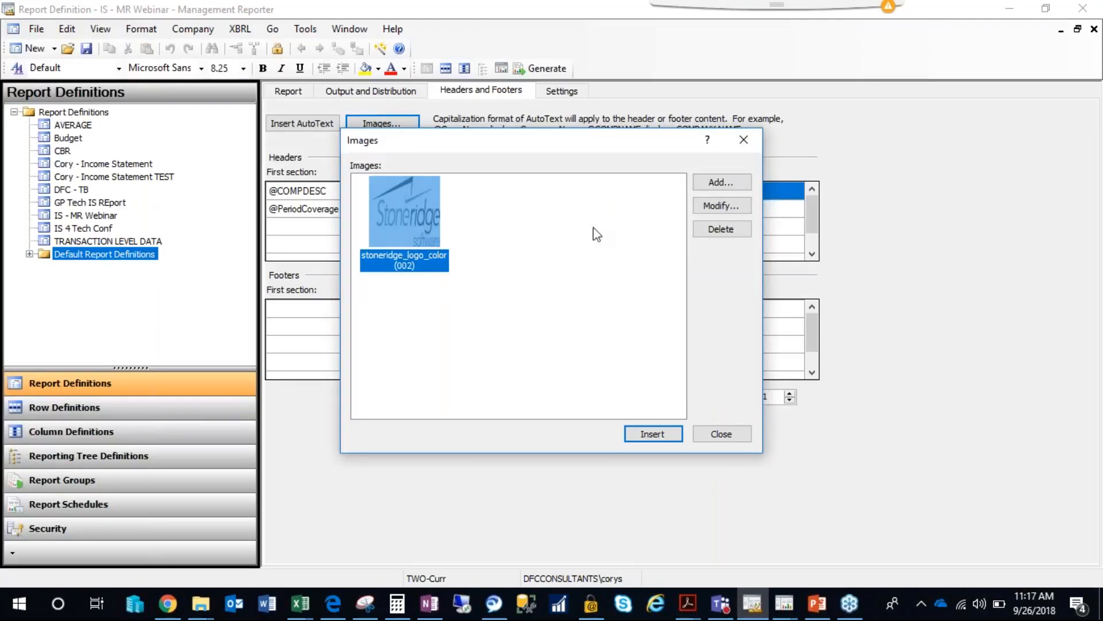
left_click_drag(569, 146, 561, 131)
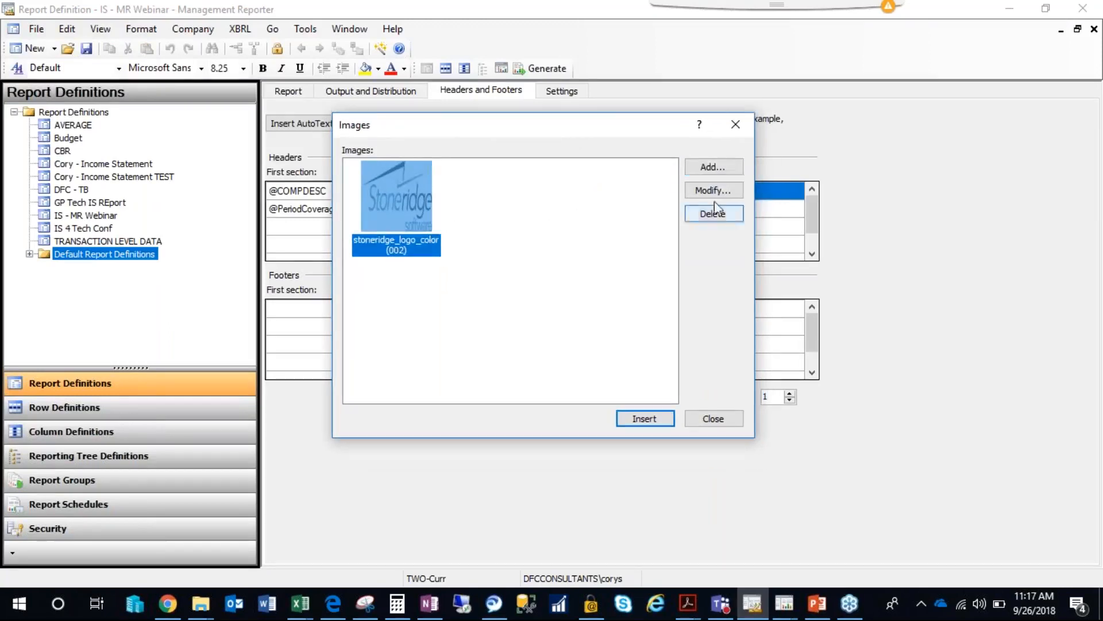
left_click(710, 167)
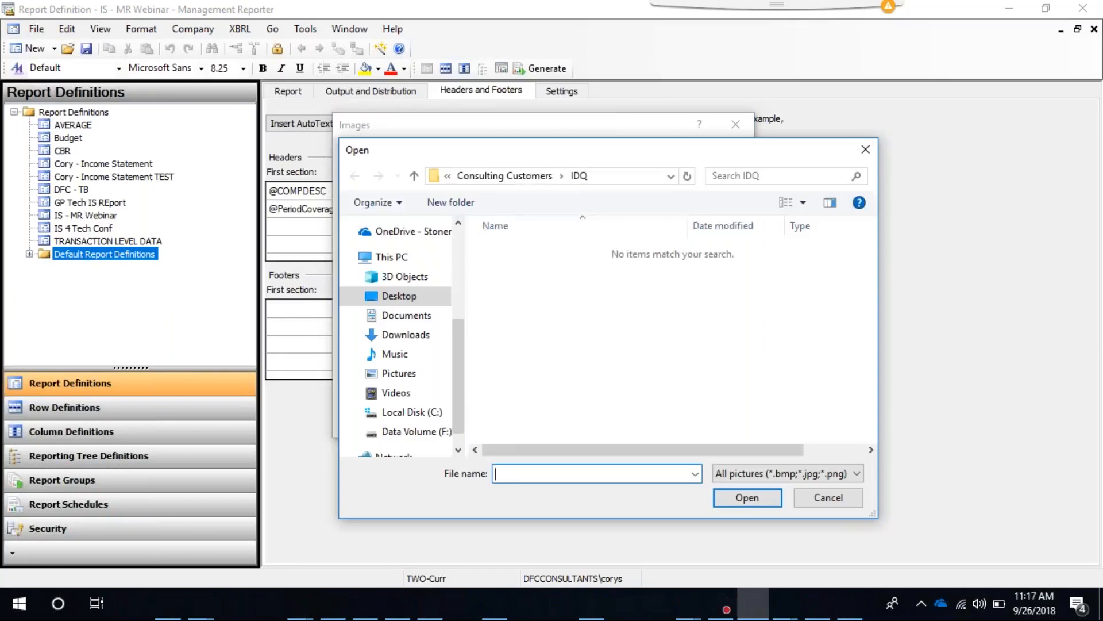
left_click(523, 176)
left_click(471, 176)
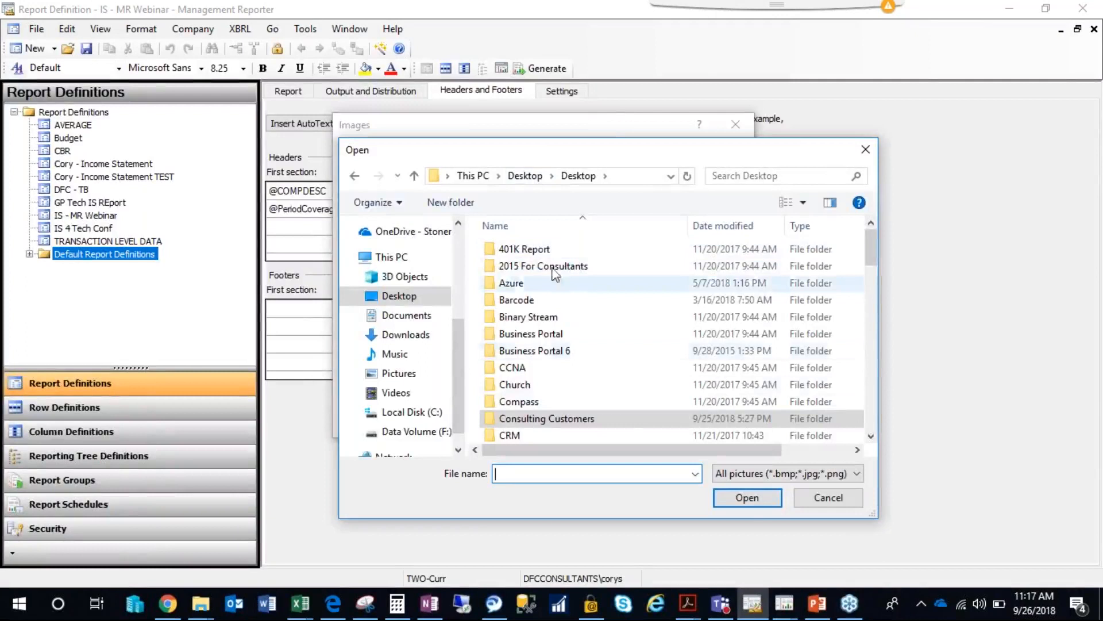
left_click(815, 495)
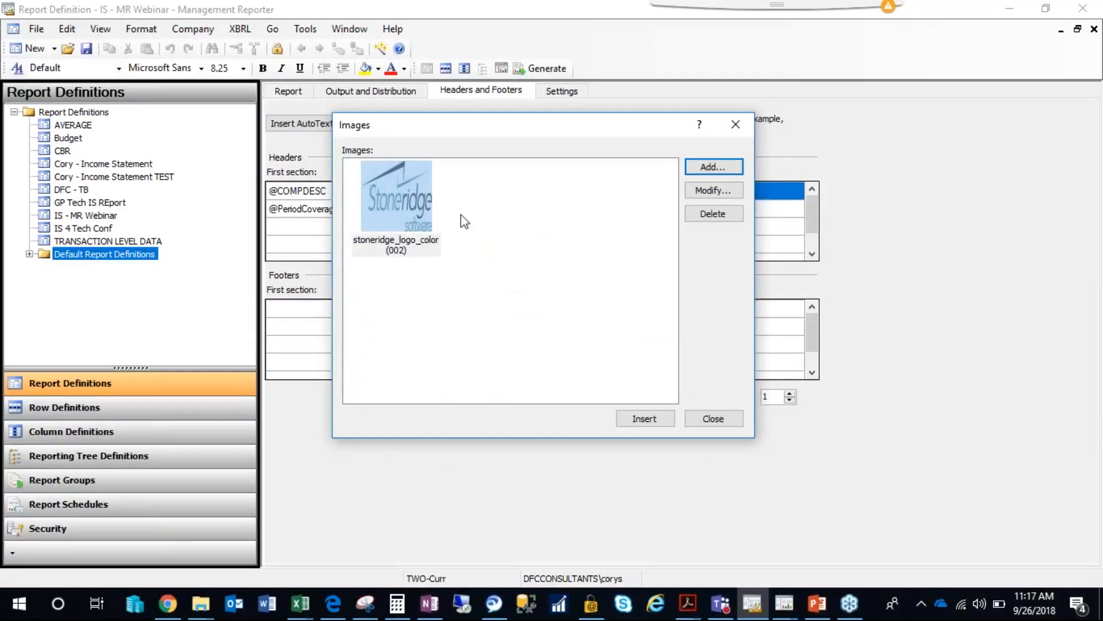
Insert the stoneridge_logo_color (002) image into the first line of the third header section.
left_click(638, 424)
left_click(762, 192)
left_click(736, 210)
left_click(755, 193)
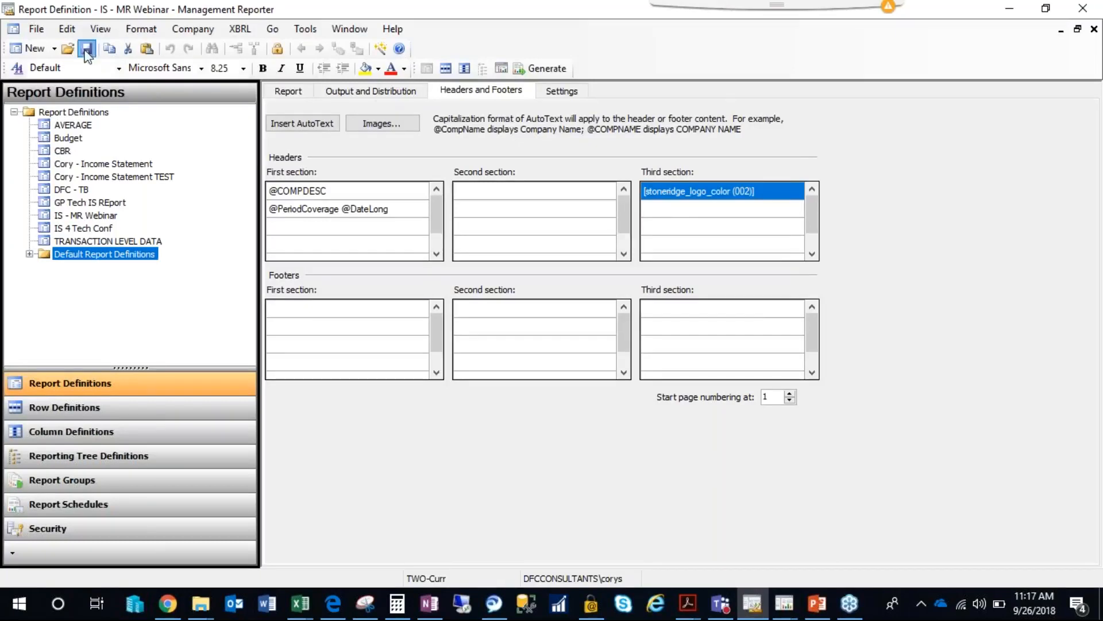
Generate the IS - MR Webinar report and refresh the report queue status.
left_click(542, 68)
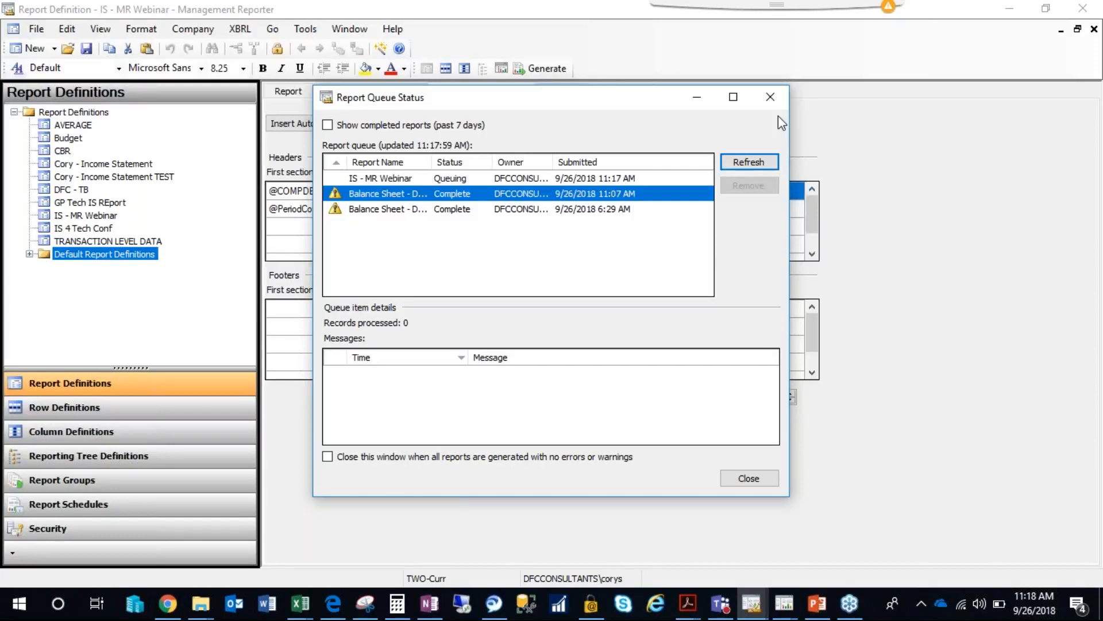
left_click(764, 162)
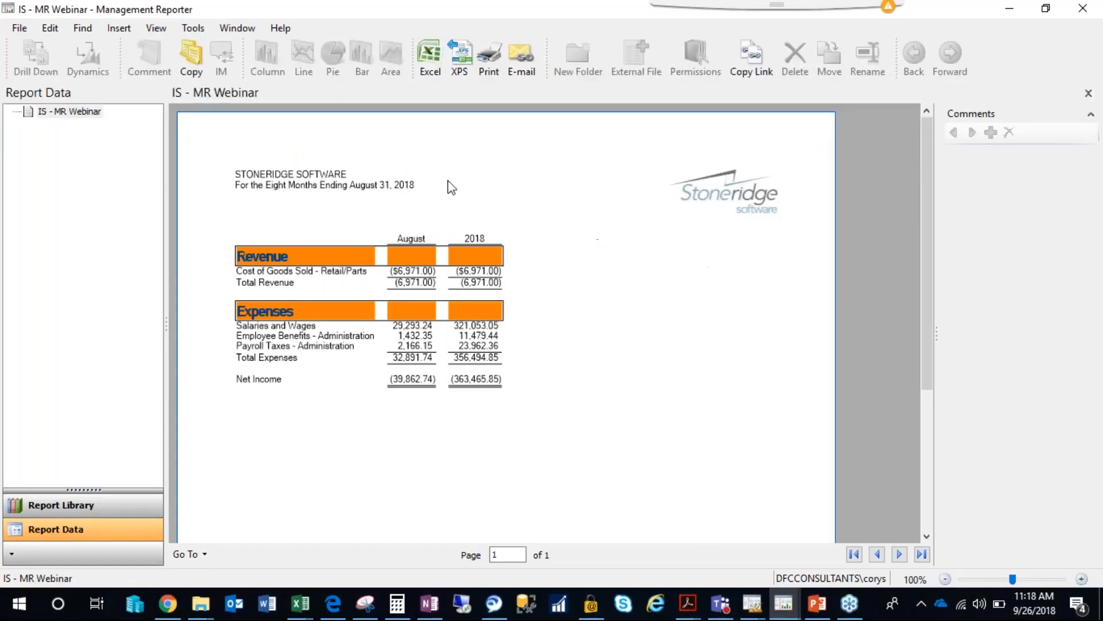
left_click_drag(929, 267, 925, 254)
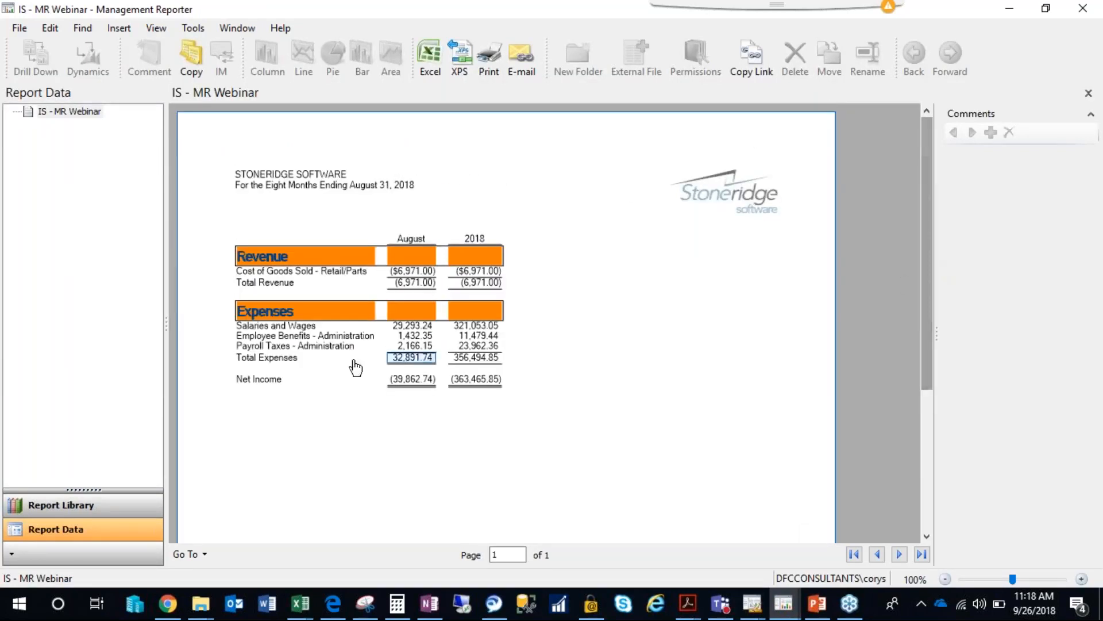
Examine the boxed Revenue and Expenses headings and row descriptions in the generated report, then close the report viewer and queue status.
left_click(276, 357)
left_click(279, 346, "ctrl")
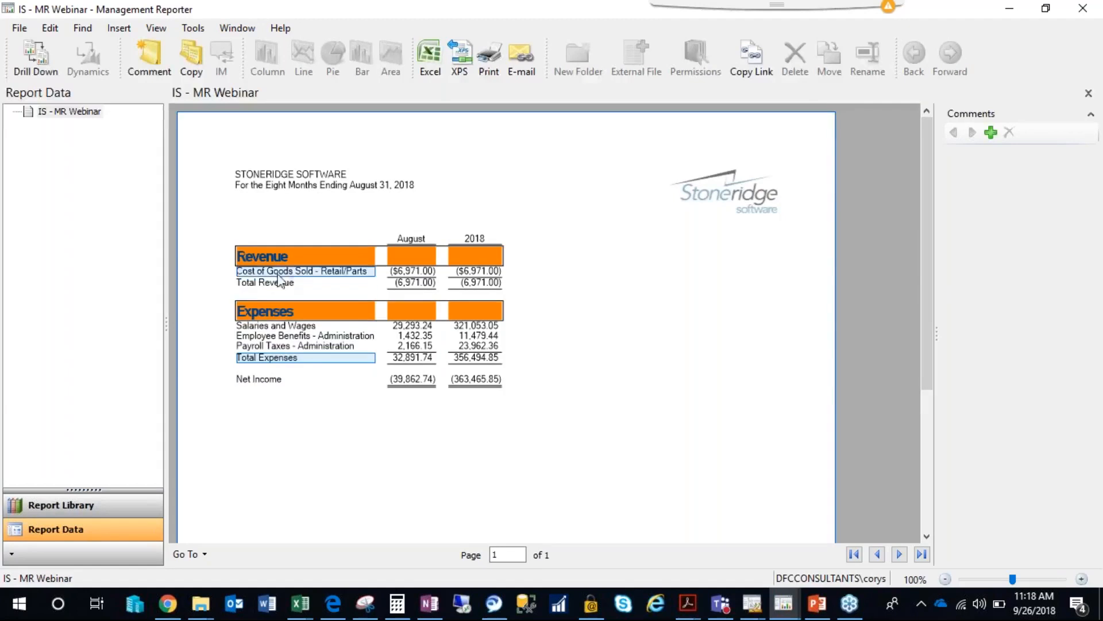
left_click(273, 259)
left_click(269, 314)
left_click(429, 259)
left_click(344, 294)
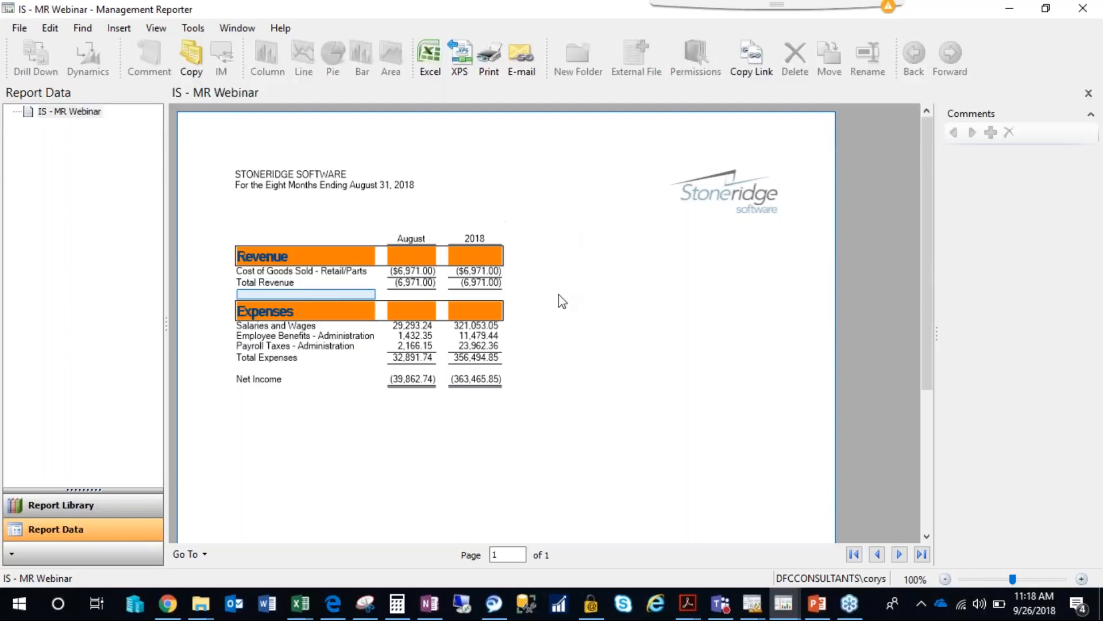
left_click(1078, 12)
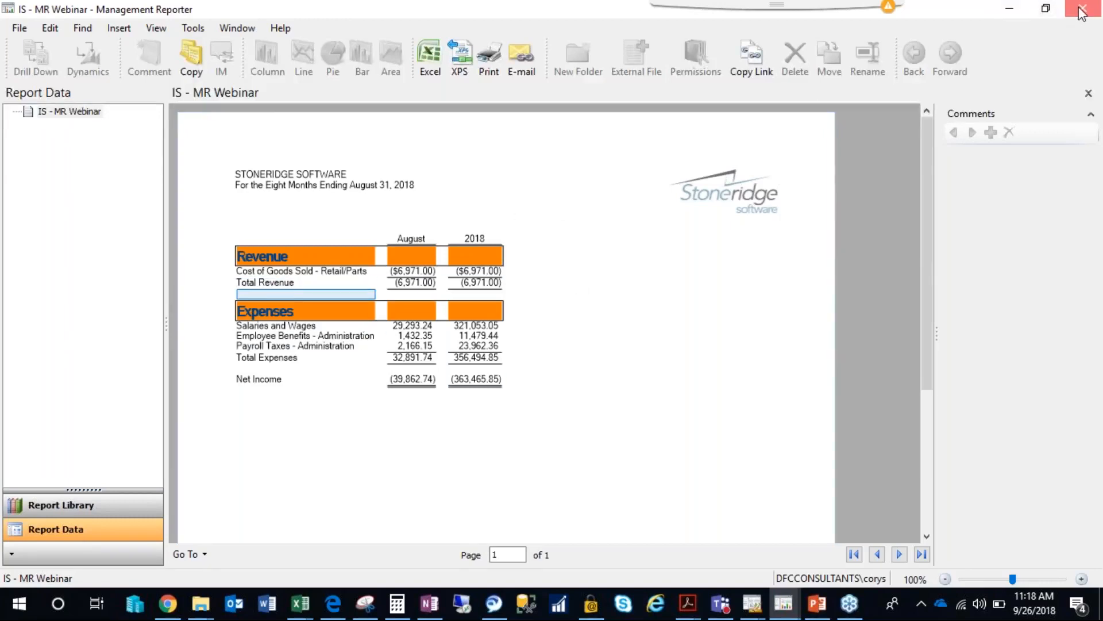
left_click(775, 97)
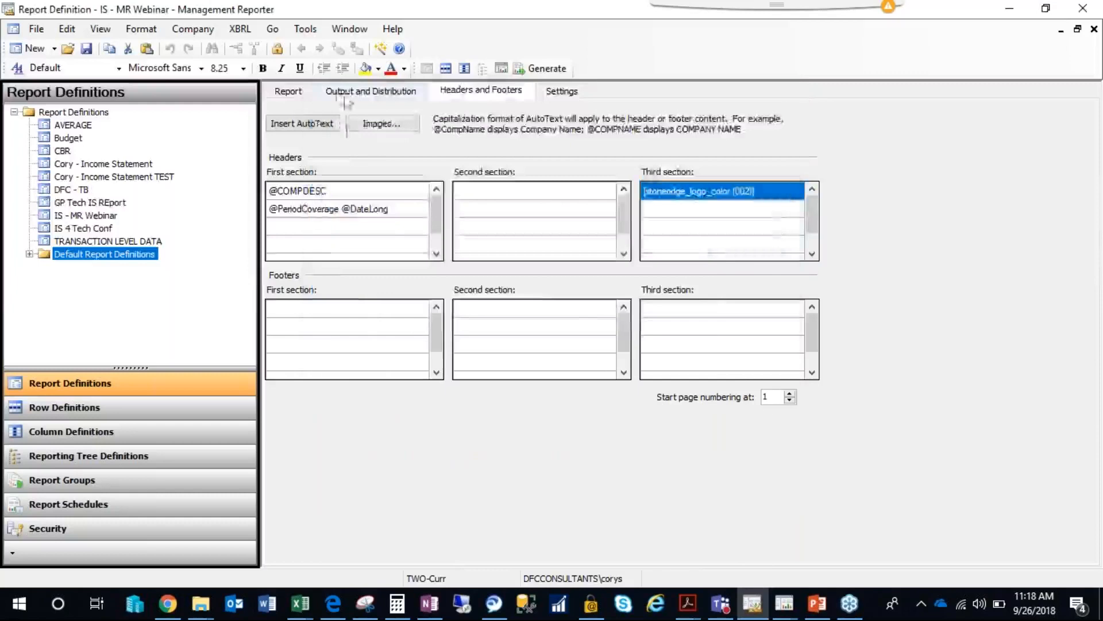
Open the report's MR - Webinar PER_YTD column definition and insert a new column before the DESC column.
left_click(291, 93)
left_click(487, 313)
left_click(465, 185)
right_click(458, 113)
left_click(493, 247)
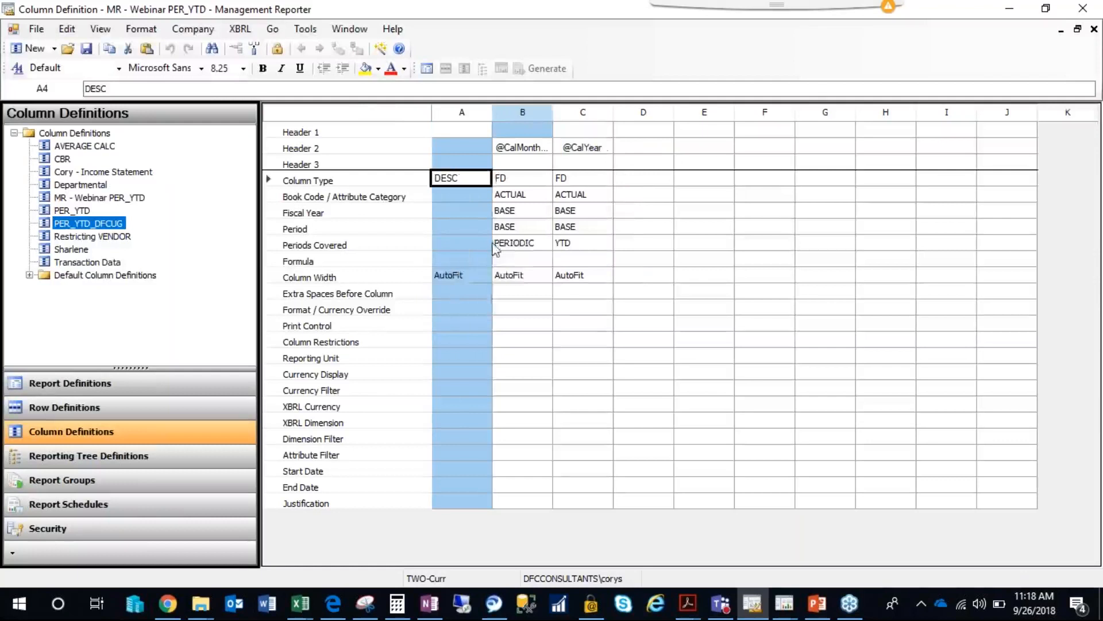
Set the new column A to type FILL with a column width of 15, and close the column definition.
left_click(470, 182)
left_click(470, 182)
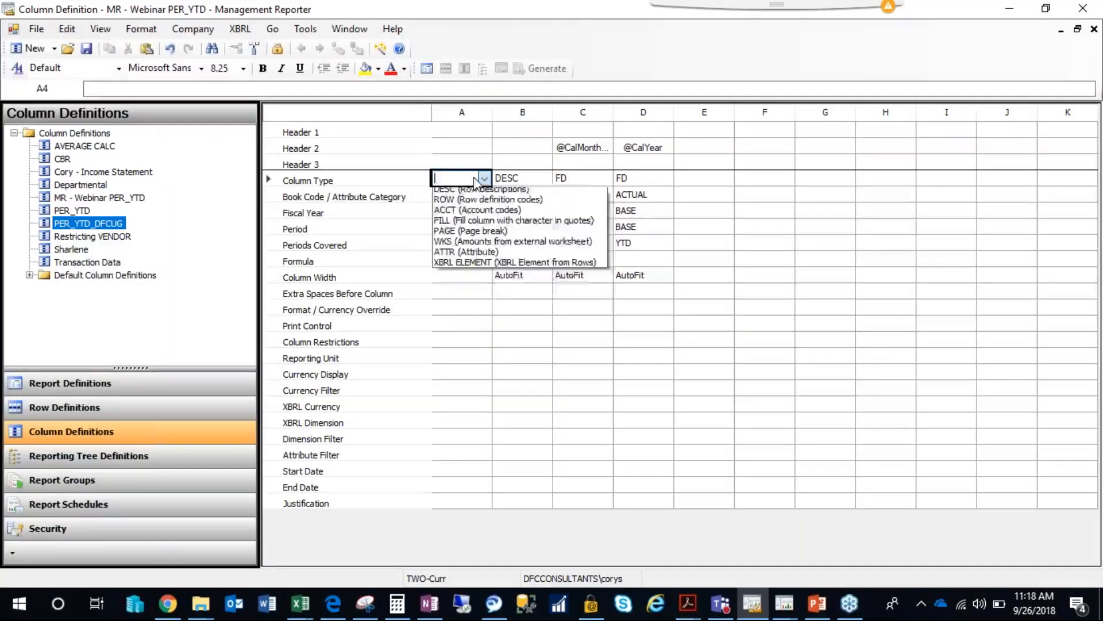
left_click(490, 246)
left_click(473, 280)
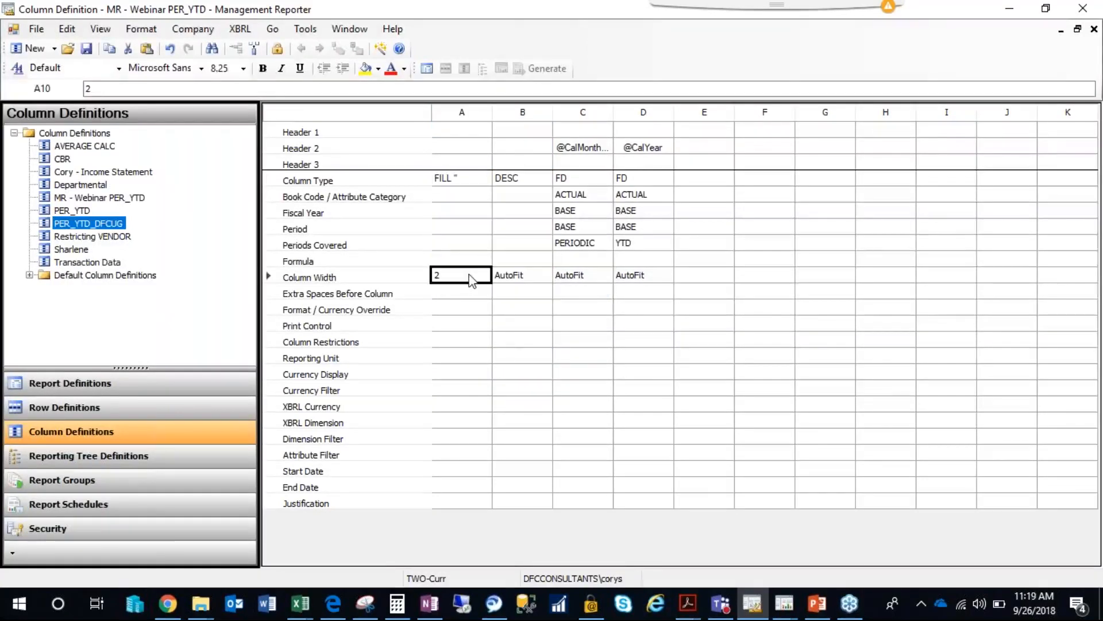
type("15")
left_click(522, 229)
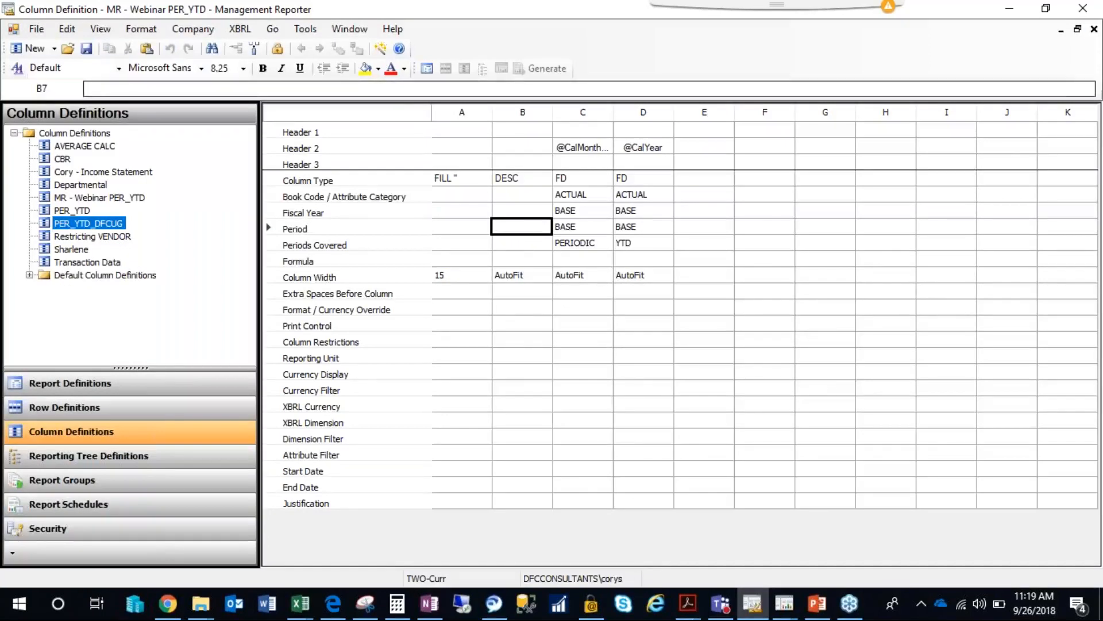
left_click(1094, 29)
Open the IS - MR Webinar row definition and set the Revenue row's format code to LFT.
left_click(486, 276)
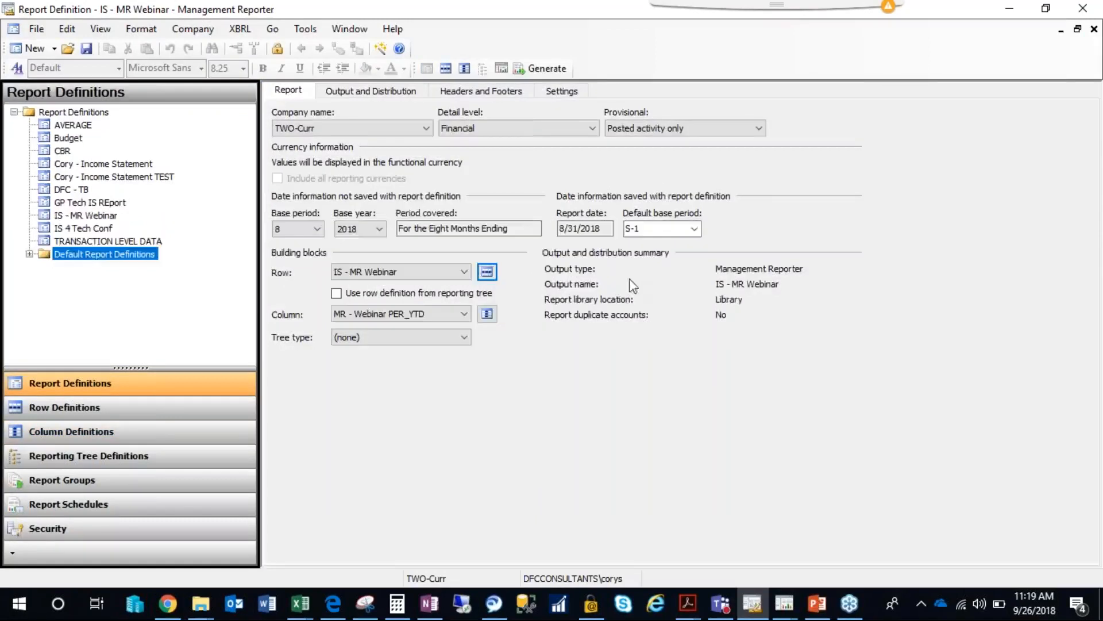
left_click(486, 271)
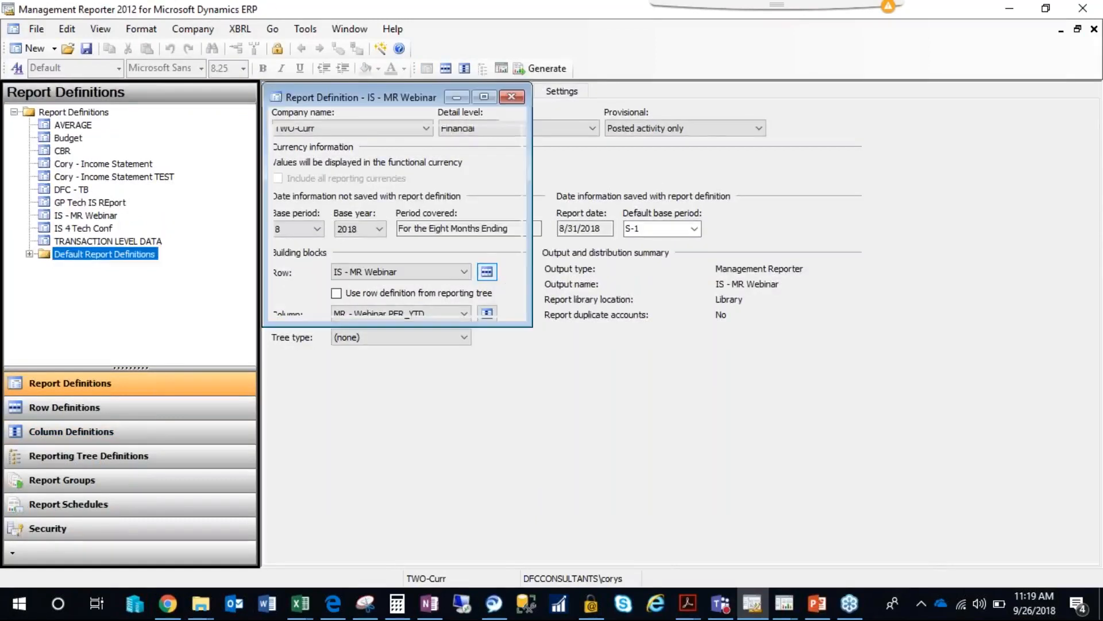
left_click(497, 173)
left_click(496, 174)
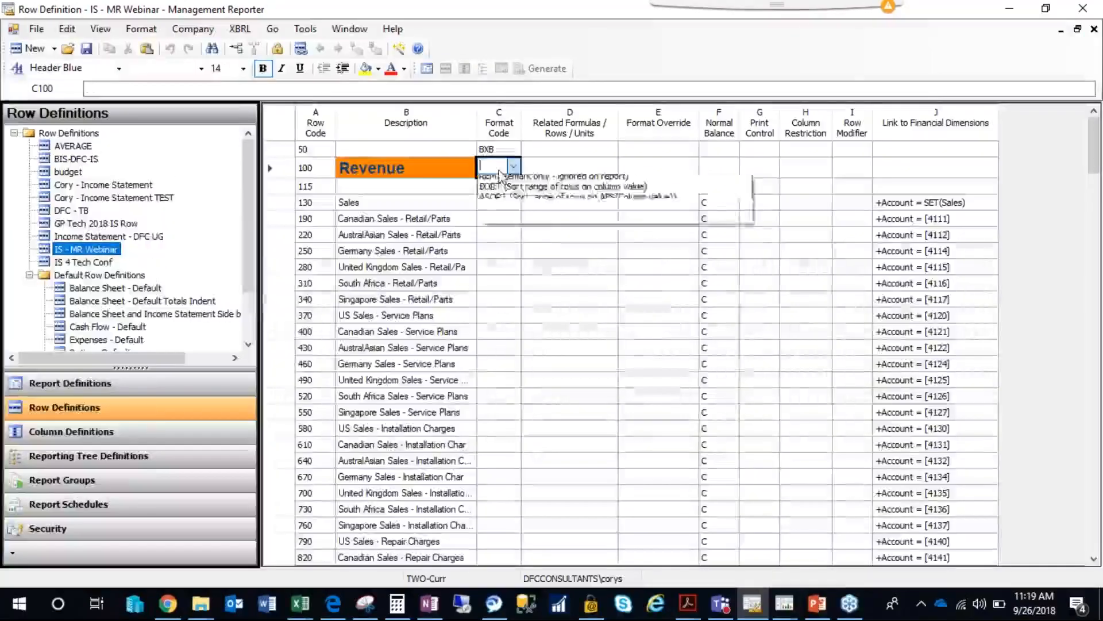
left_click(500, 224)
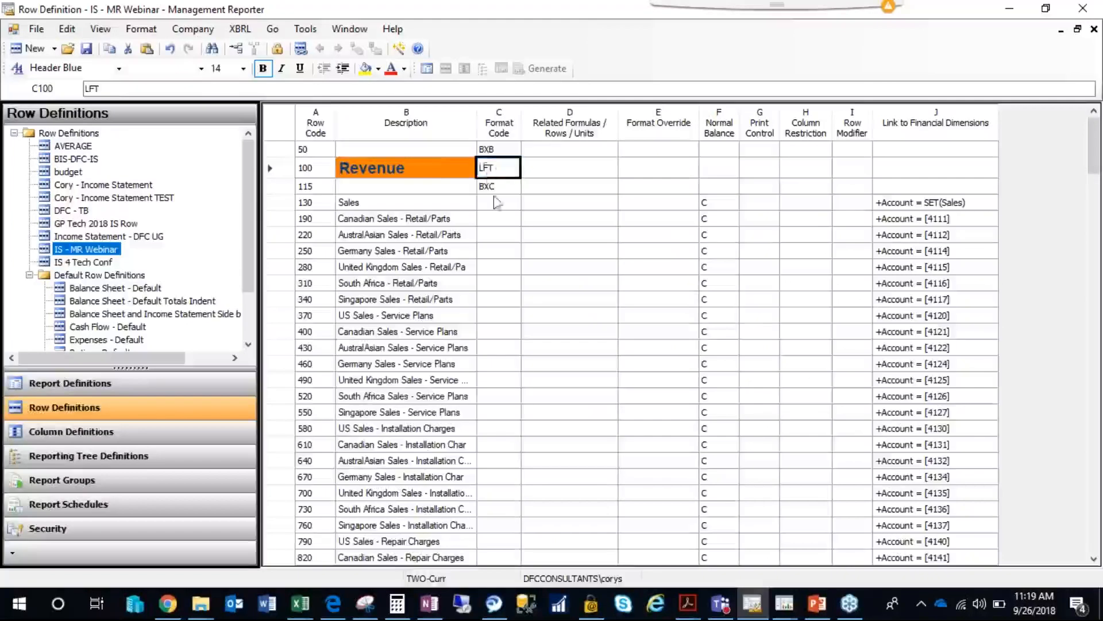
left_click(450, 171)
Set the Expenses row's format code to LFT, then save and close the row definition.
left_click_drag(1093, 163, 1095, 282)
left_click(492, 267)
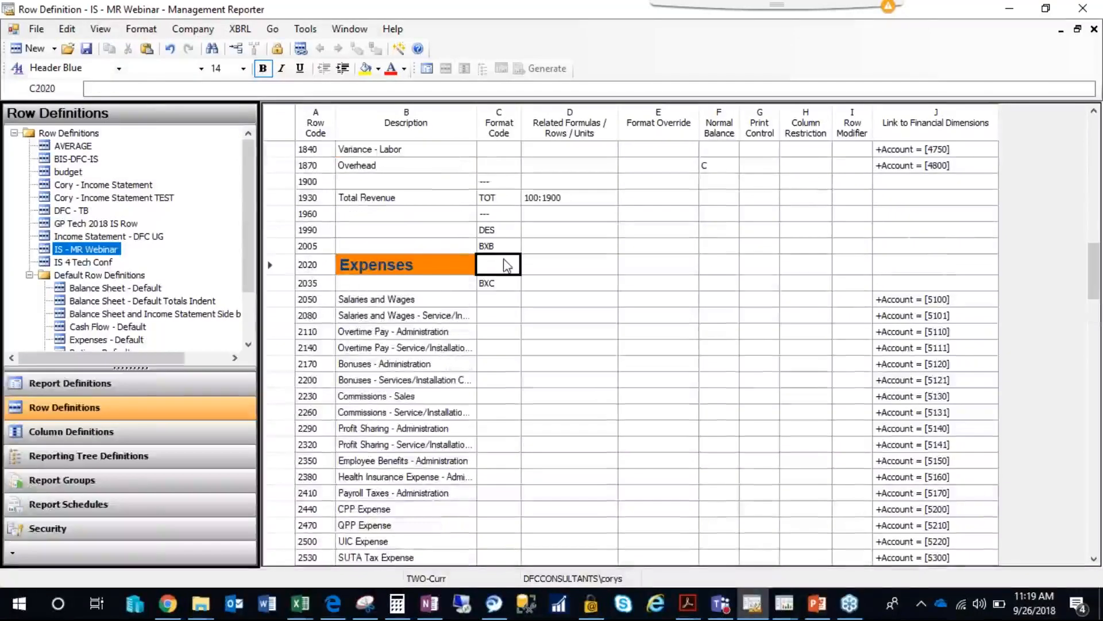
type("LFT")
left_click(616, 328)
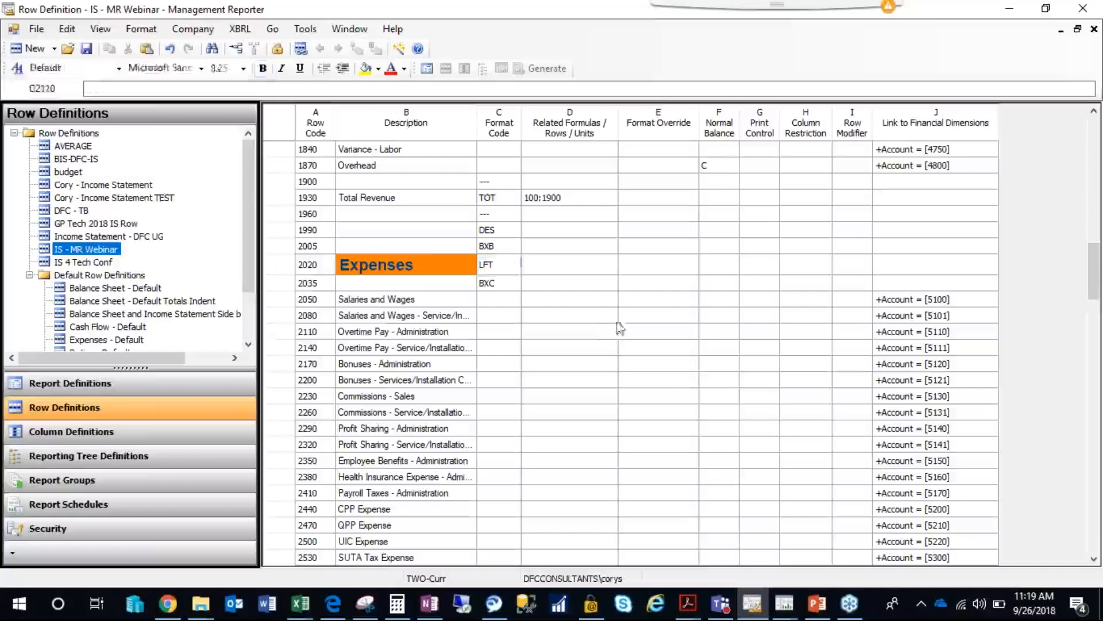
left_click(87, 49)
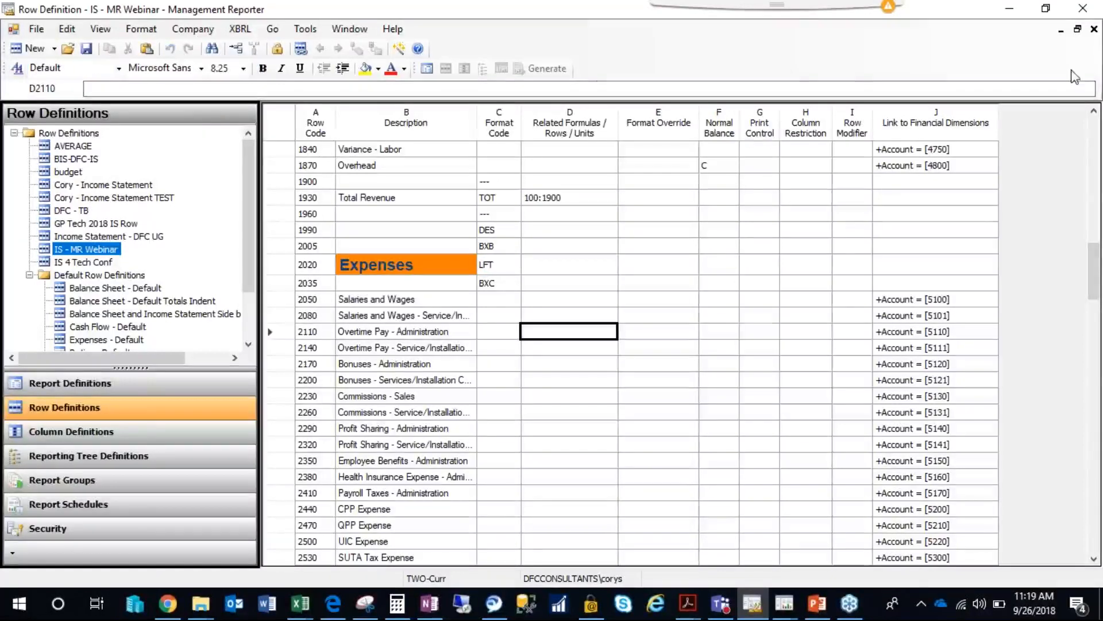
left_click(1095, 29)
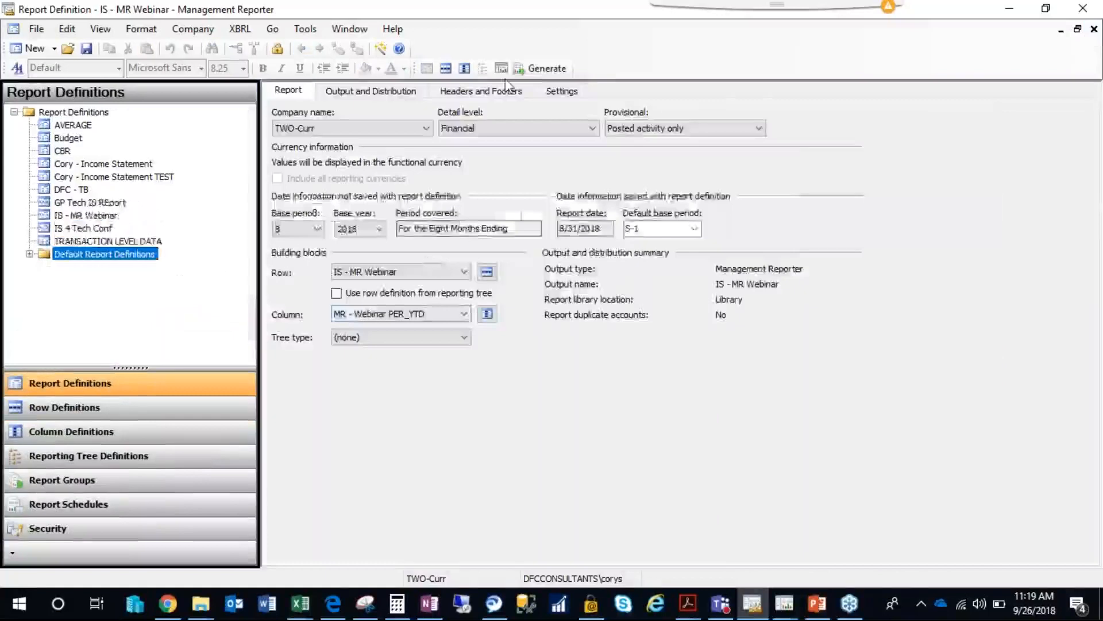
Generate the IS - MR Webinar report, refresh the report queue until it completes, view the output, and close the viewer and queue.
left_click(538, 68)
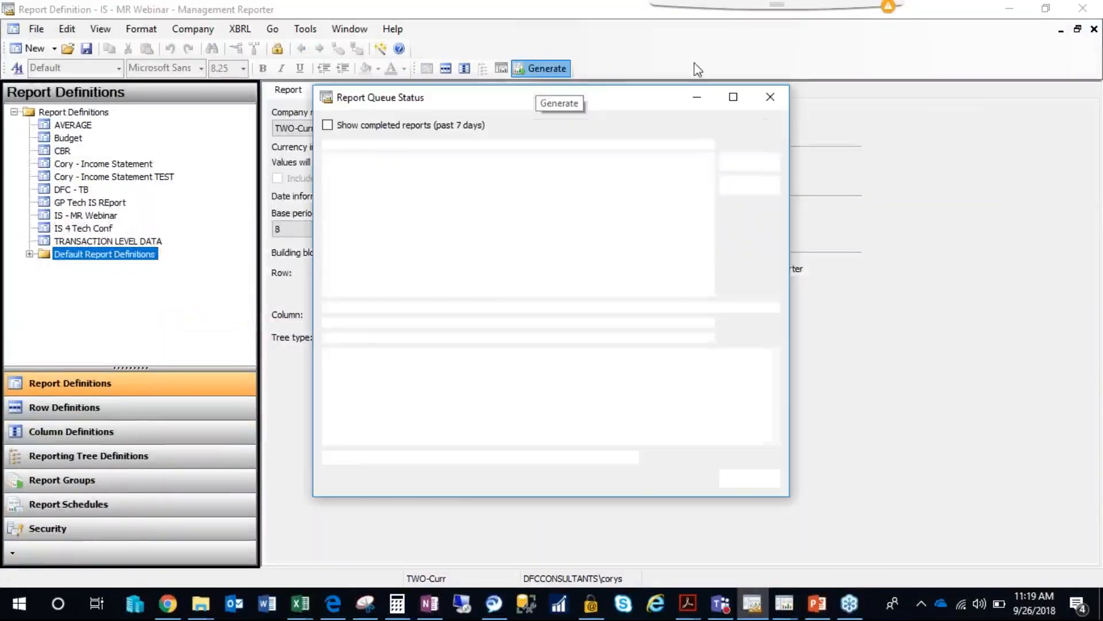
left_click(750, 163)
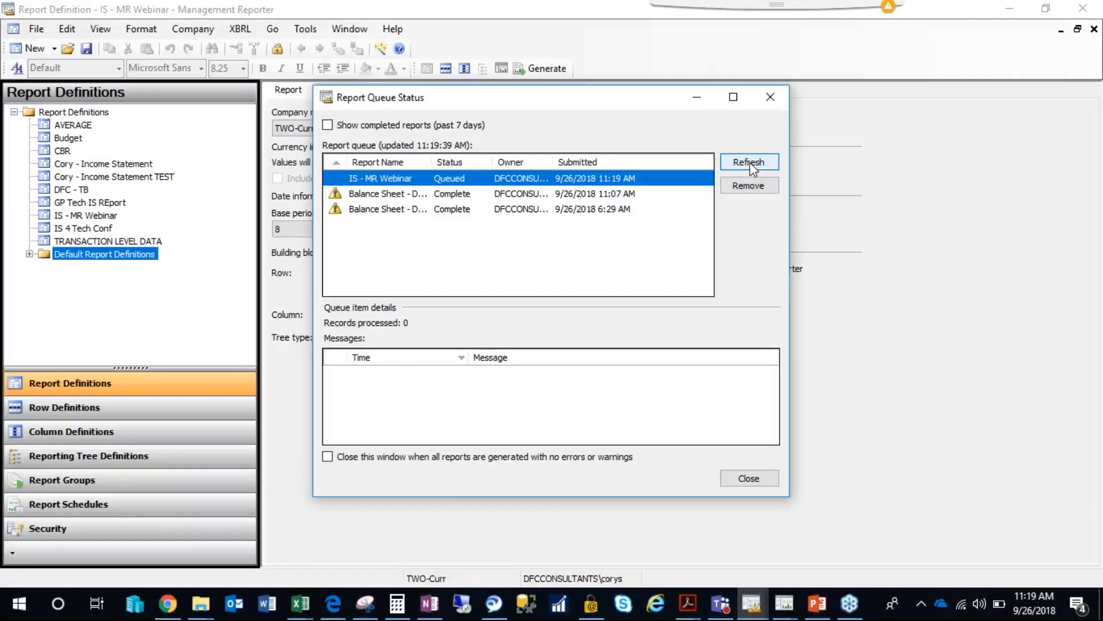
left_click(764, 164)
left_click(763, 165)
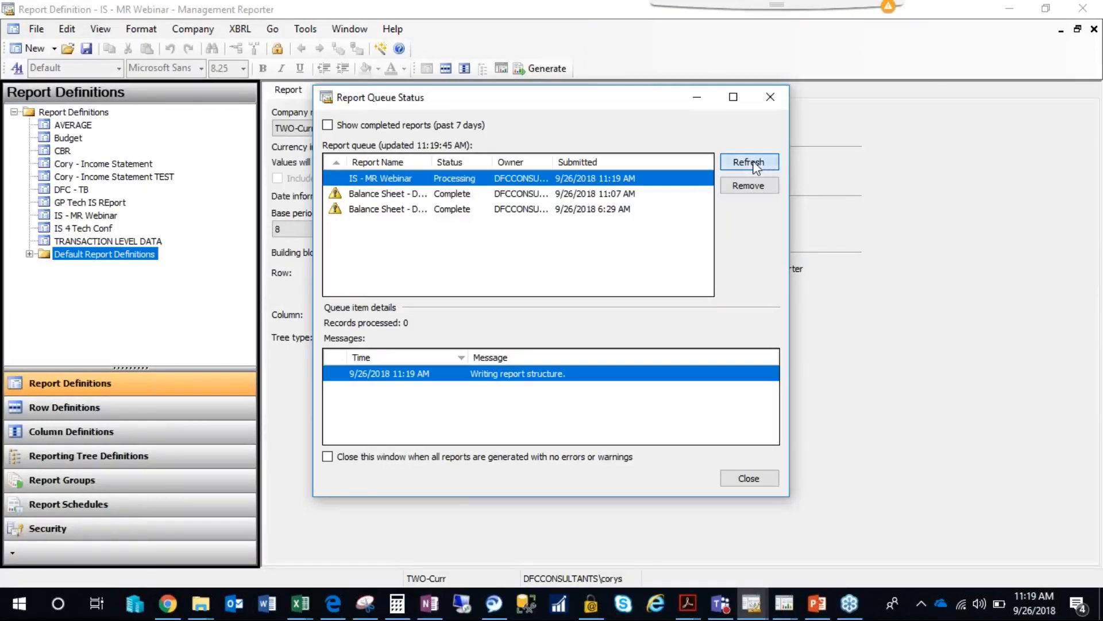
left_click(750, 164)
left_click(750, 165)
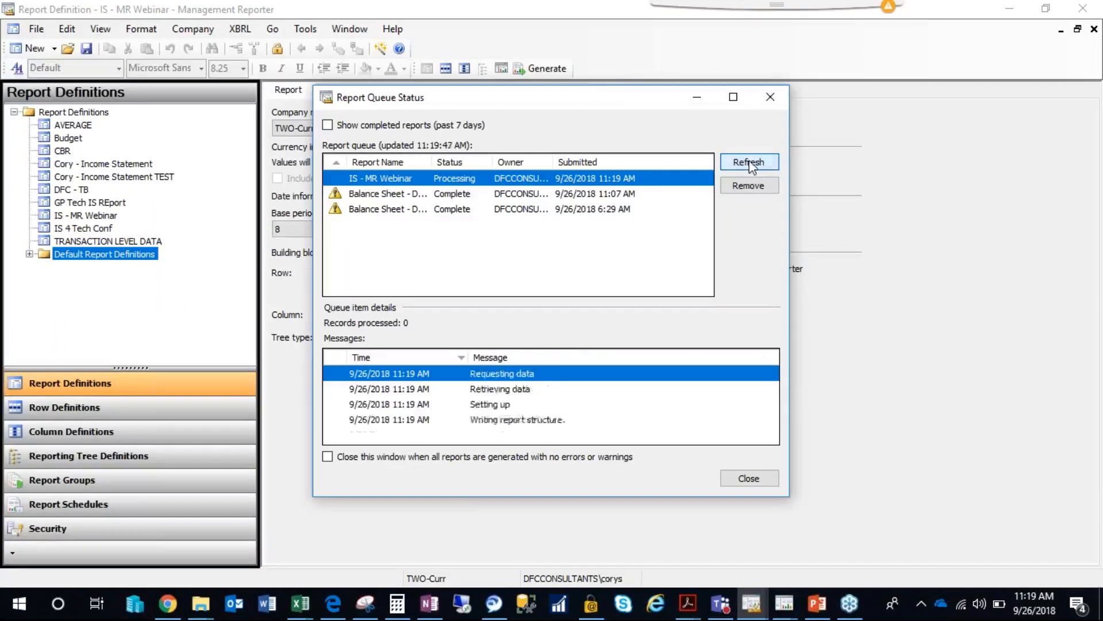
left_click(750, 165)
left_click(750, 165)
left_click(750, 165)
left_click(749, 164)
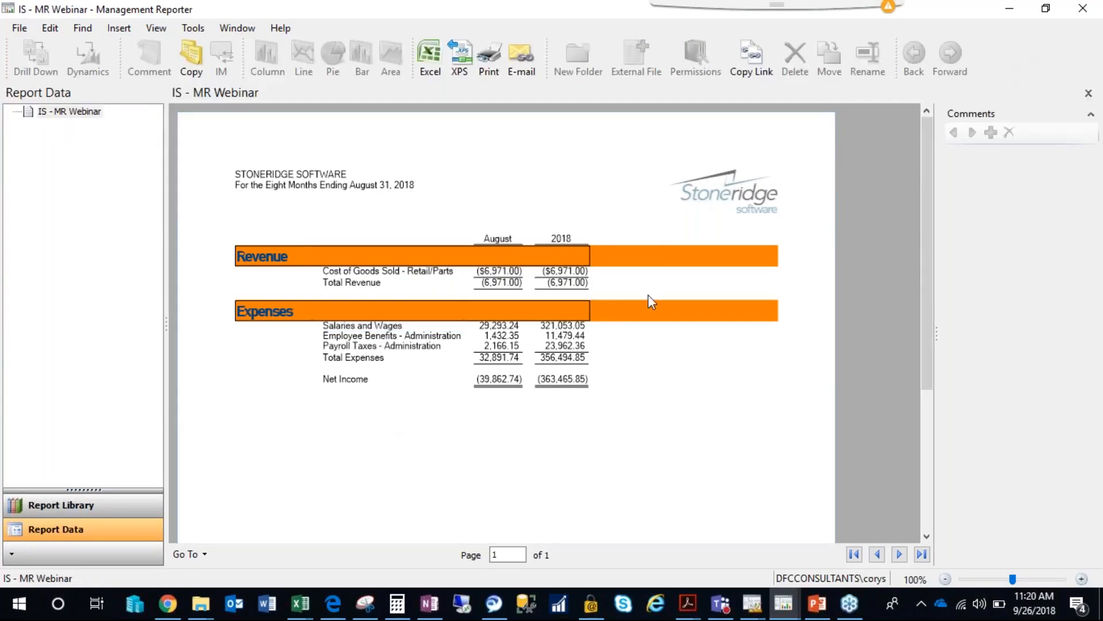
left_click(1085, 11)
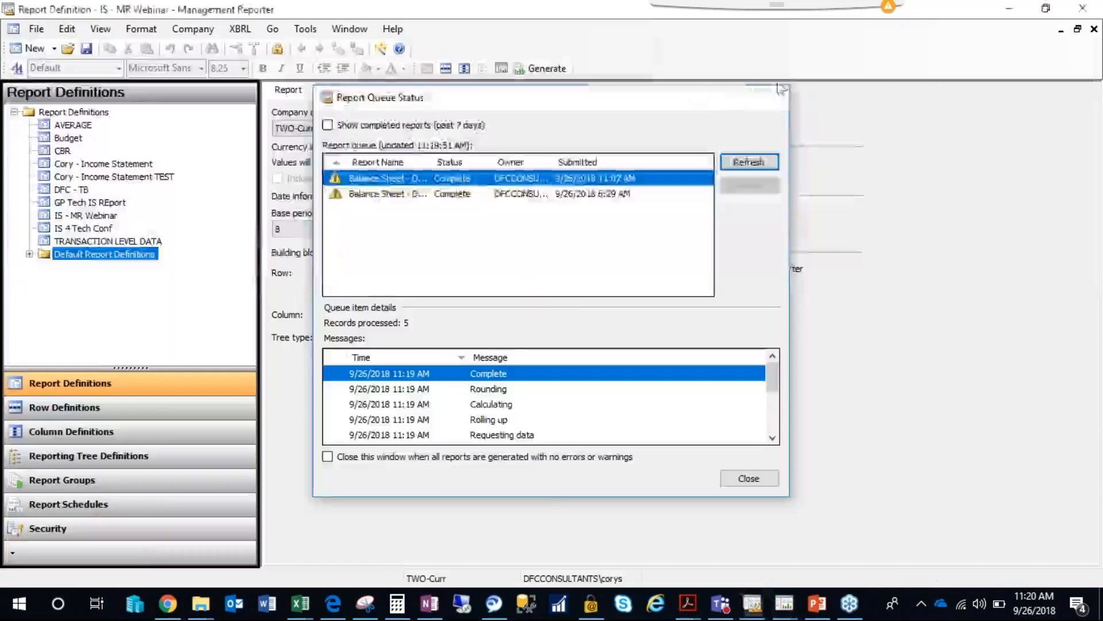
left_click(771, 97)
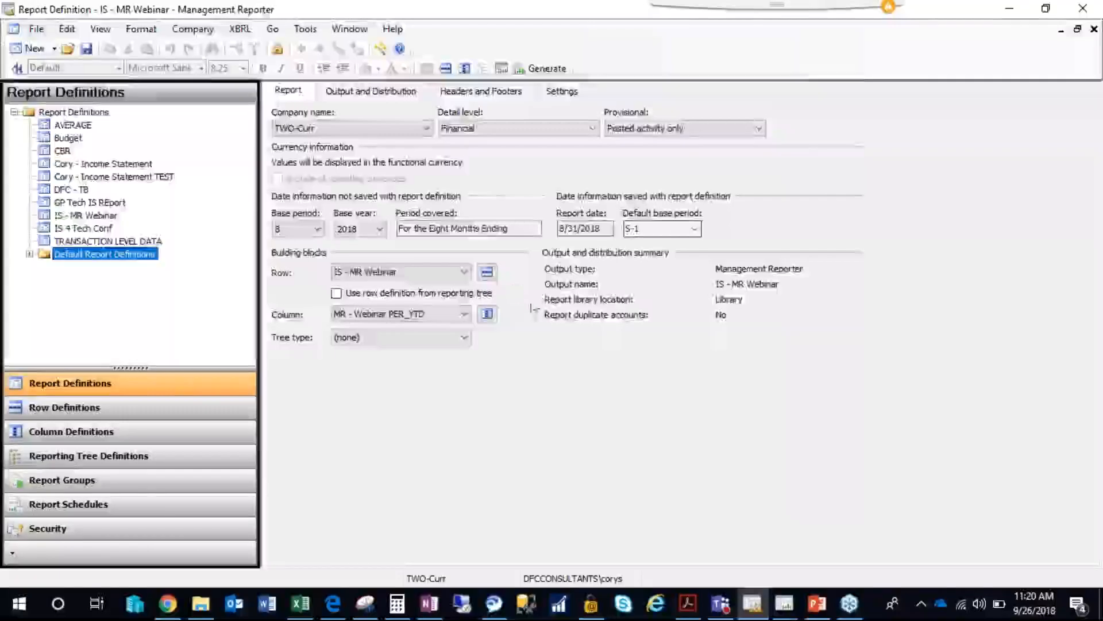
Open the MR - Webinar PER_YTD column definition, delete the FILL column A, and save and close the definition.
left_click(487, 314)
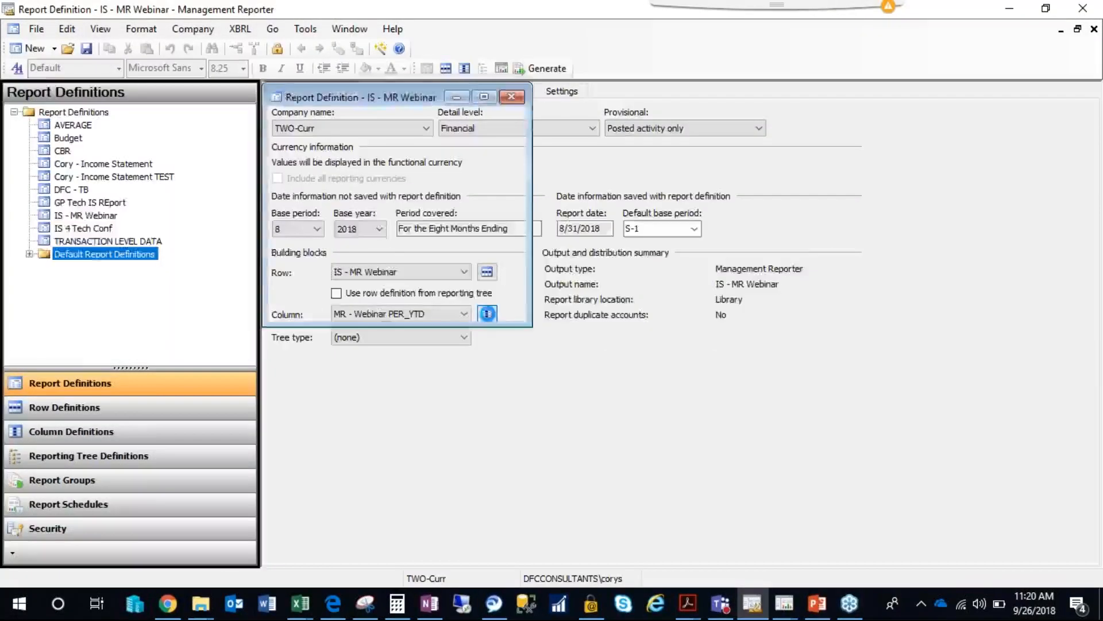
left_click(468, 181)
left_click(457, 113)
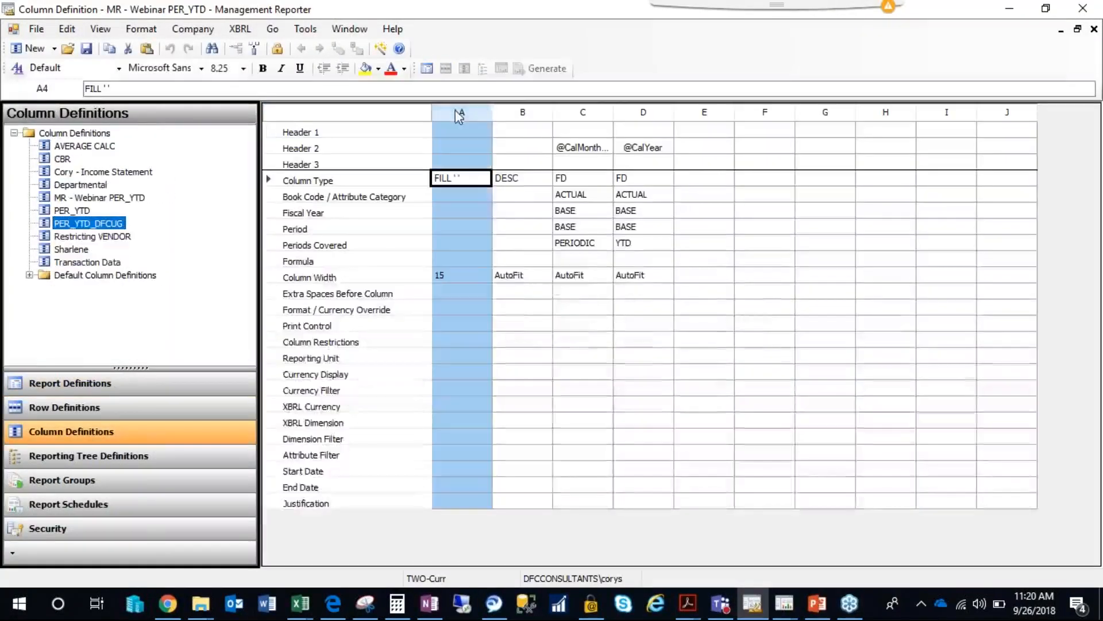
right_click(454, 111)
left_click(515, 253)
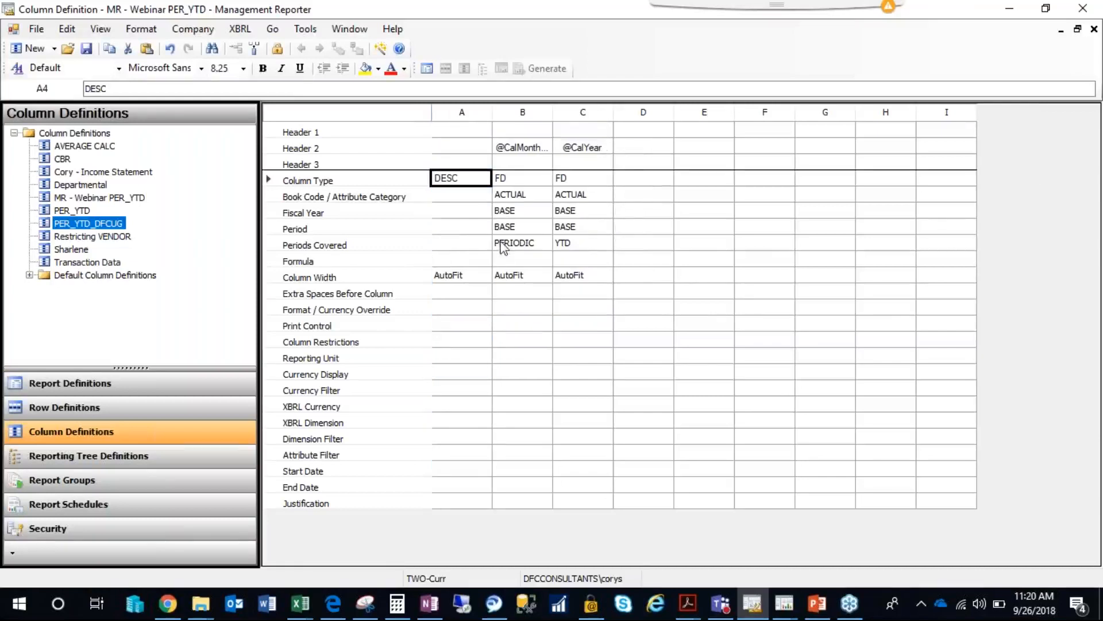
left_click(1094, 30)
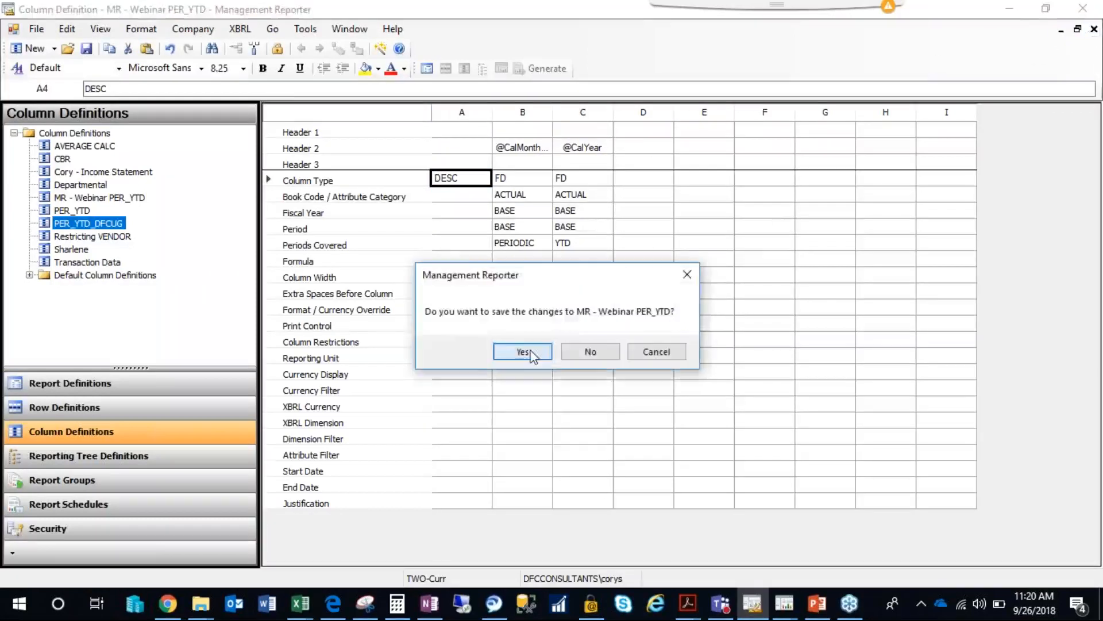
left_click(525, 353)
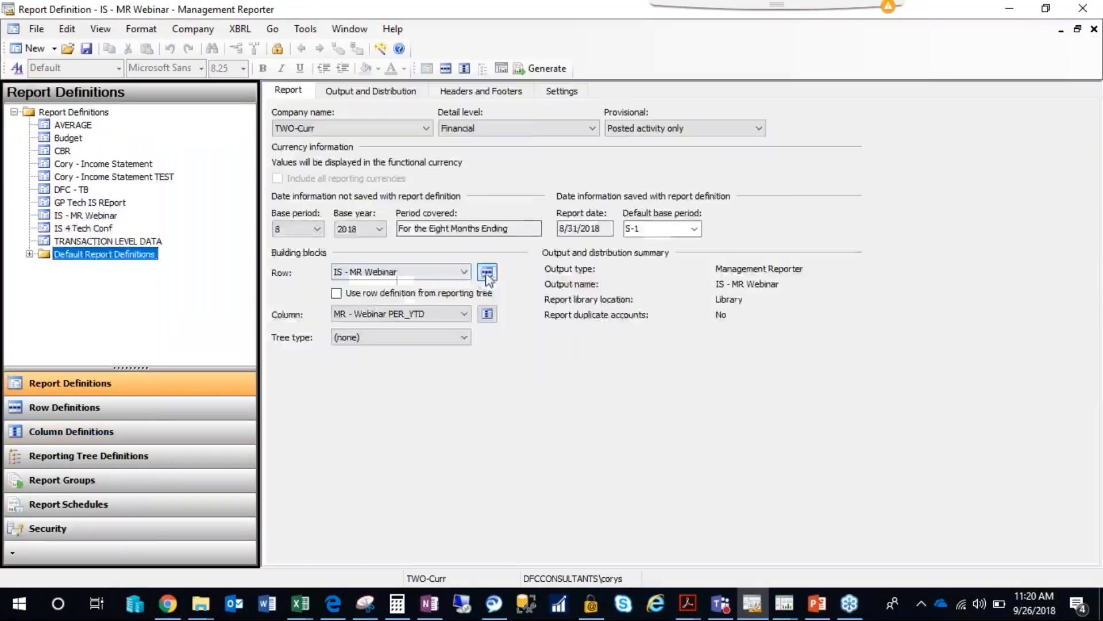
Open the IS - MR Webinar row definition and clear the LFT format codes from the Revenue and Expenses rows.
left_click(486, 273)
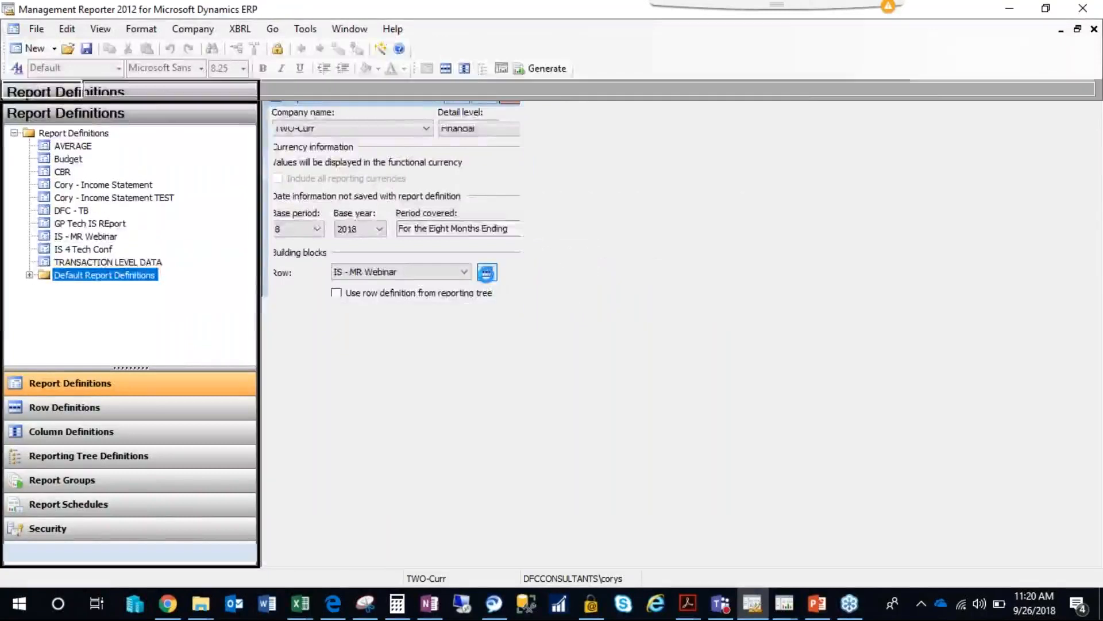
left_click(485, 171)
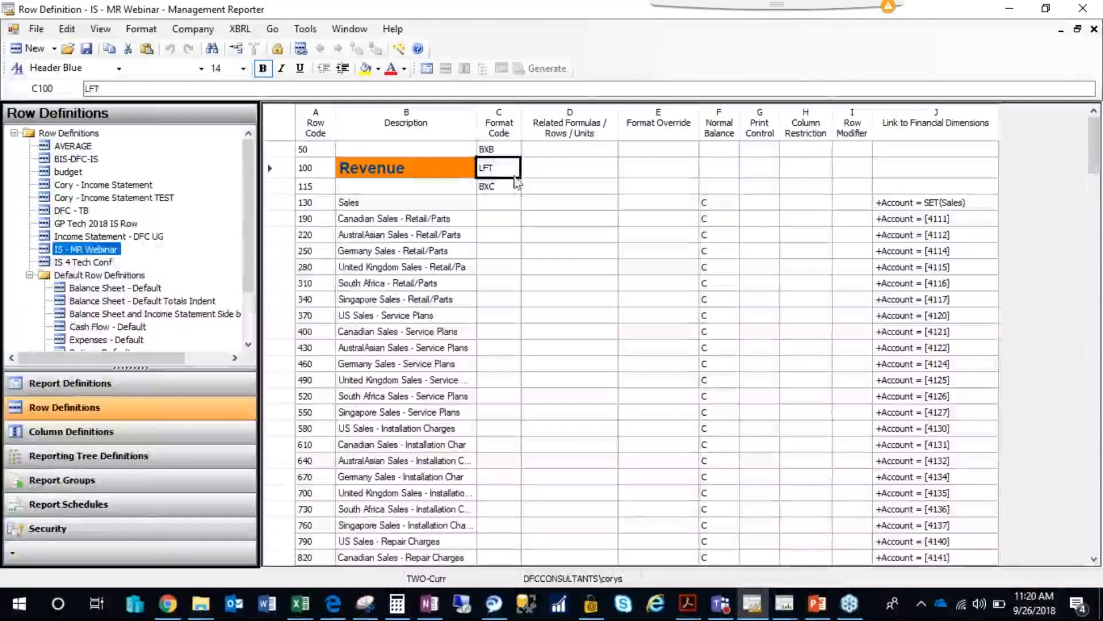
key("Delete")
left_click_drag(1094, 164, 1096, 298)
left_click(501, 201)
key("Delete")
Increase the indent of the revenue account descriptions from Sales (row 130) through Overhead (row 1870).
scroll(1012, 267, "up", 20)
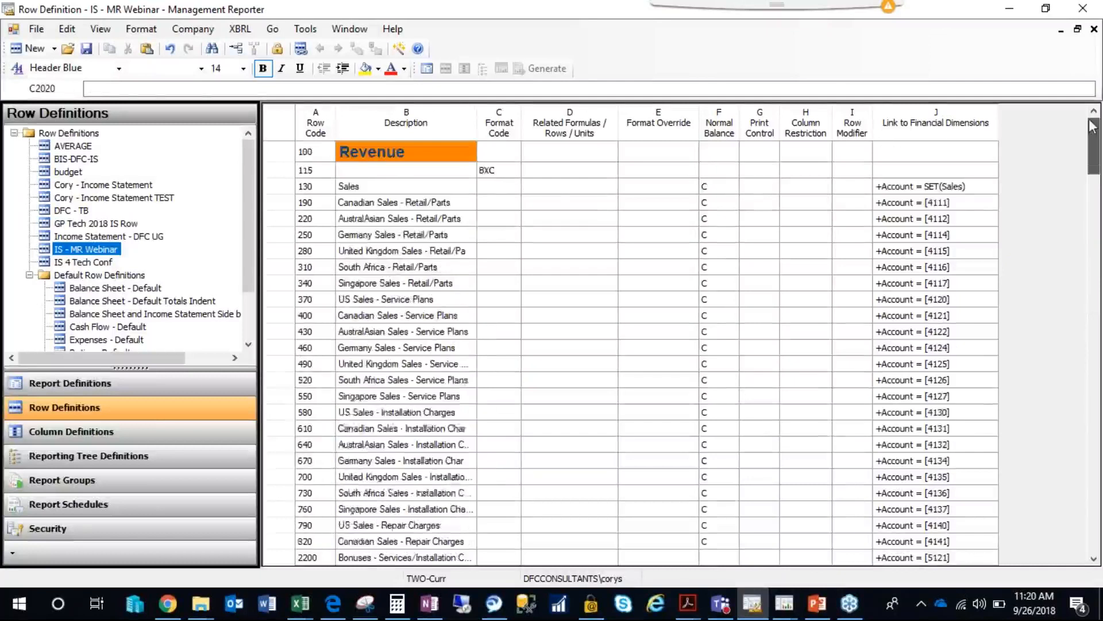
left_click(420, 235)
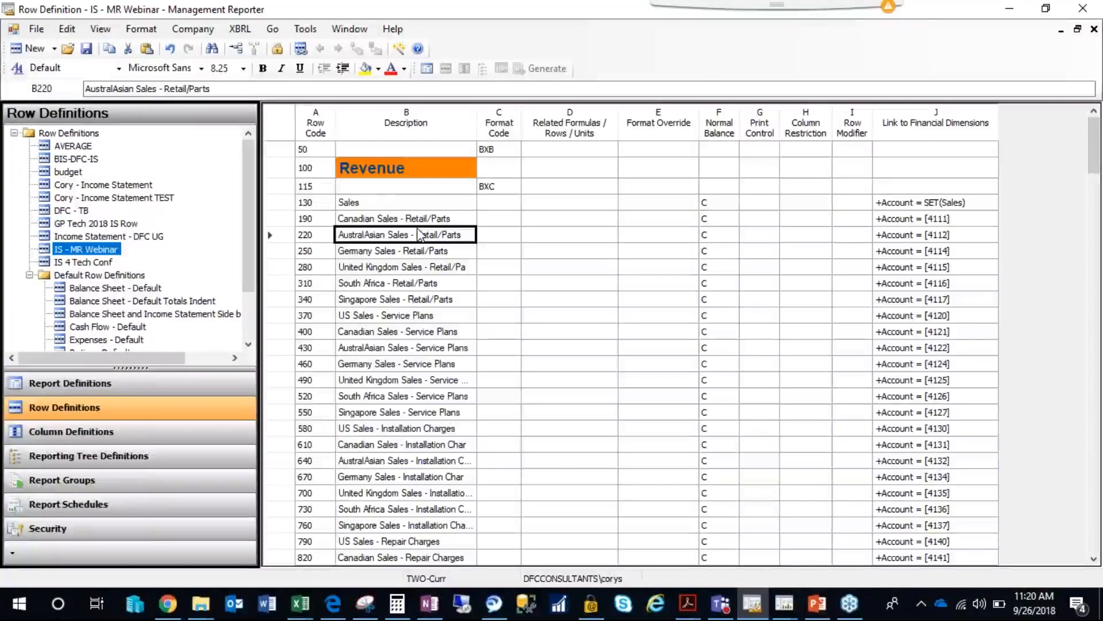
left_click(390, 206)
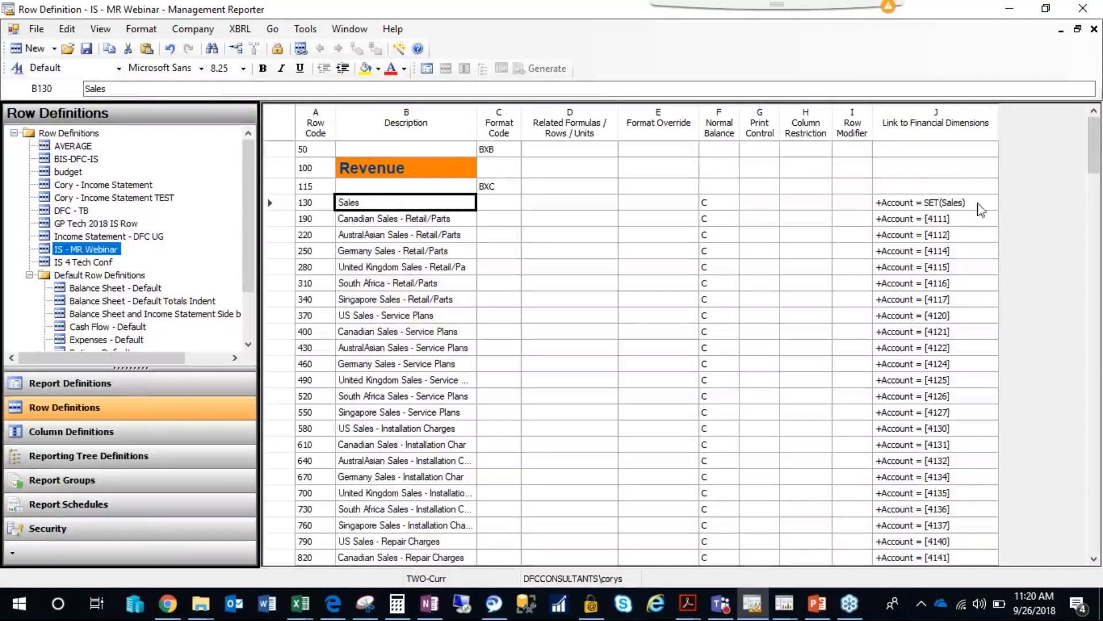
left_click_drag(1096, 154, 1096, 239)
left_click(415, 488, "shift")
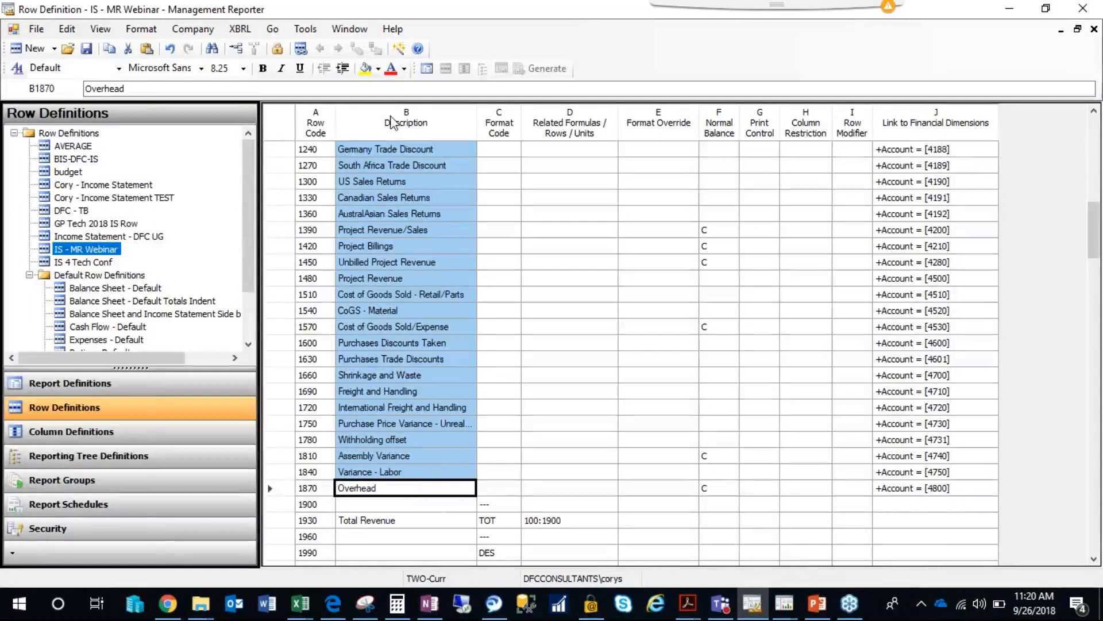
left_click(343, 69)
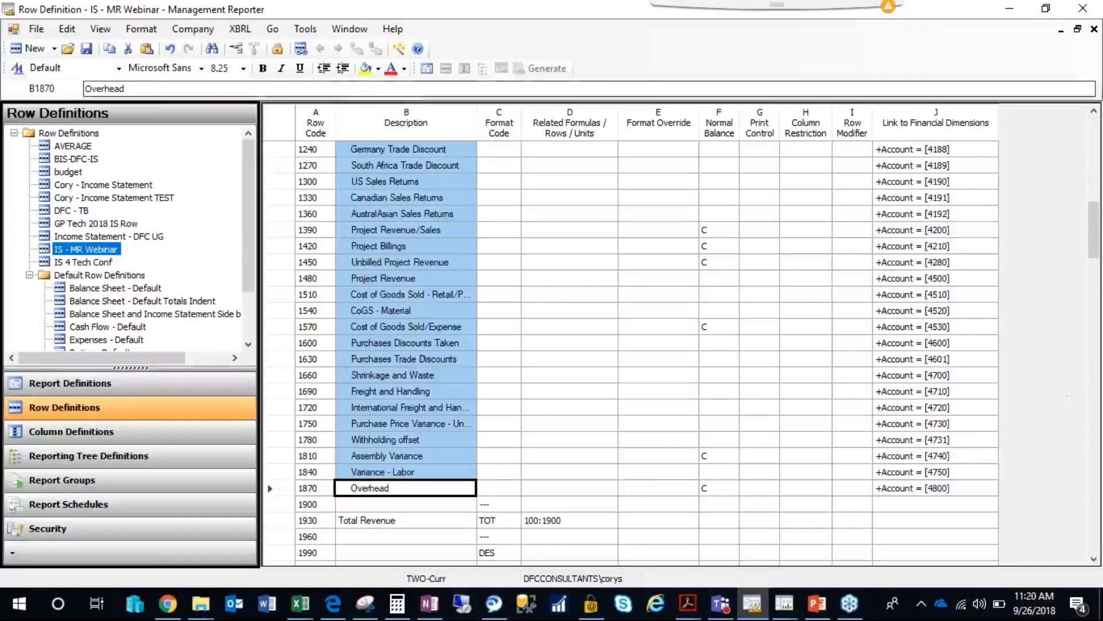
left_click(425, 406)
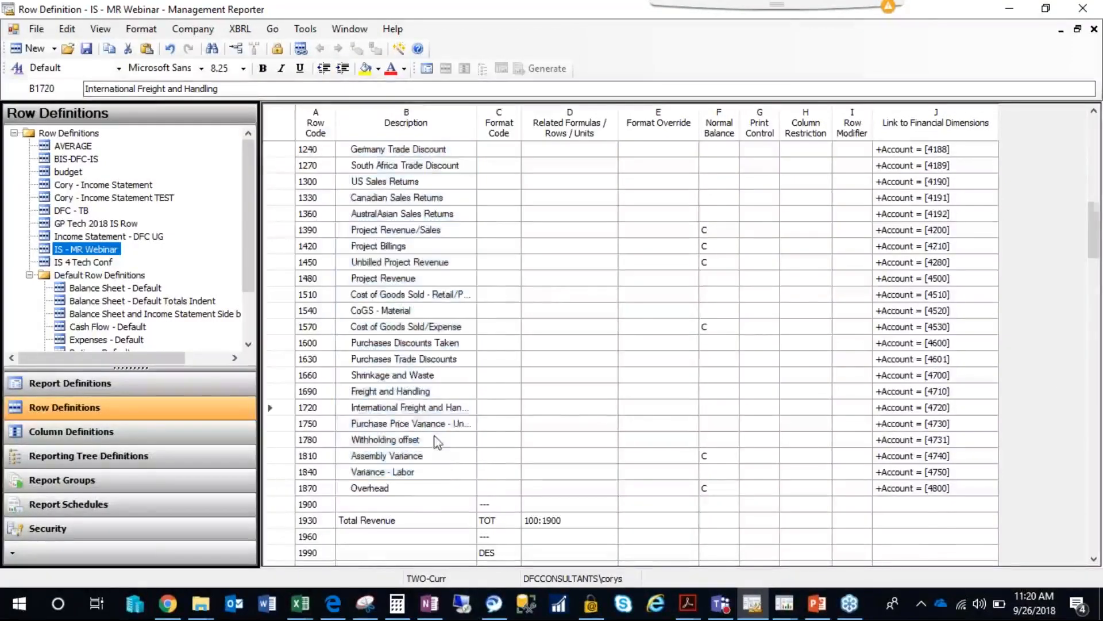
Increase the indent of the expense account descriptions from Salaries and Wages (row 2050) through Transfer Suspense Account (row 5860).
scroll(435, 438, "down", 12)
scroll(412, 243, "up", 3)
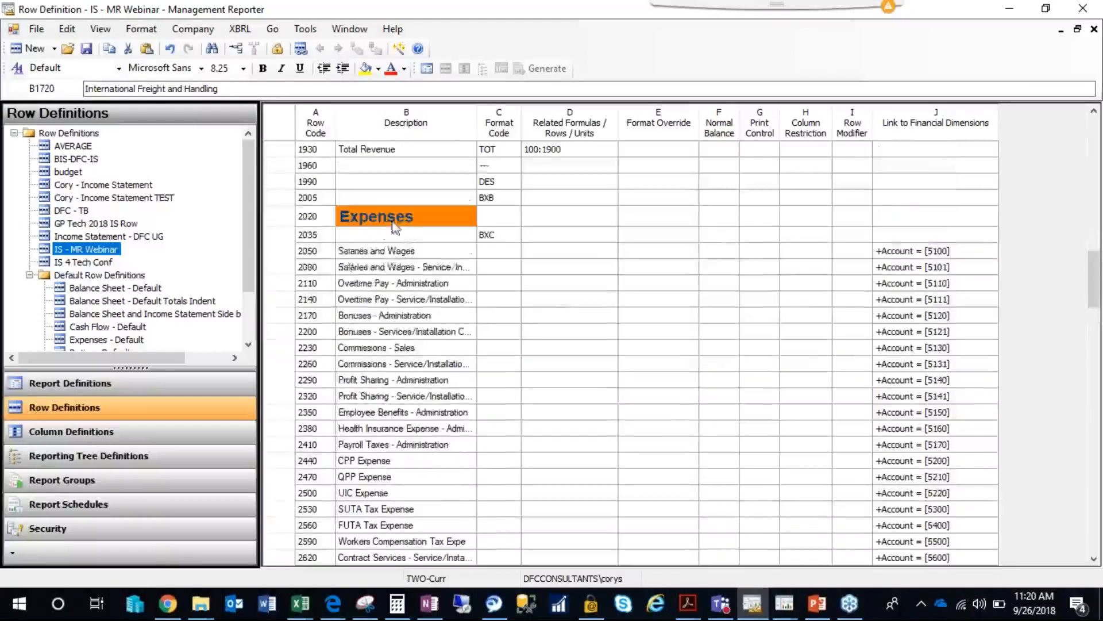
left_click(397, 251)
left_click_drag(1095, 290, 1098, 546)
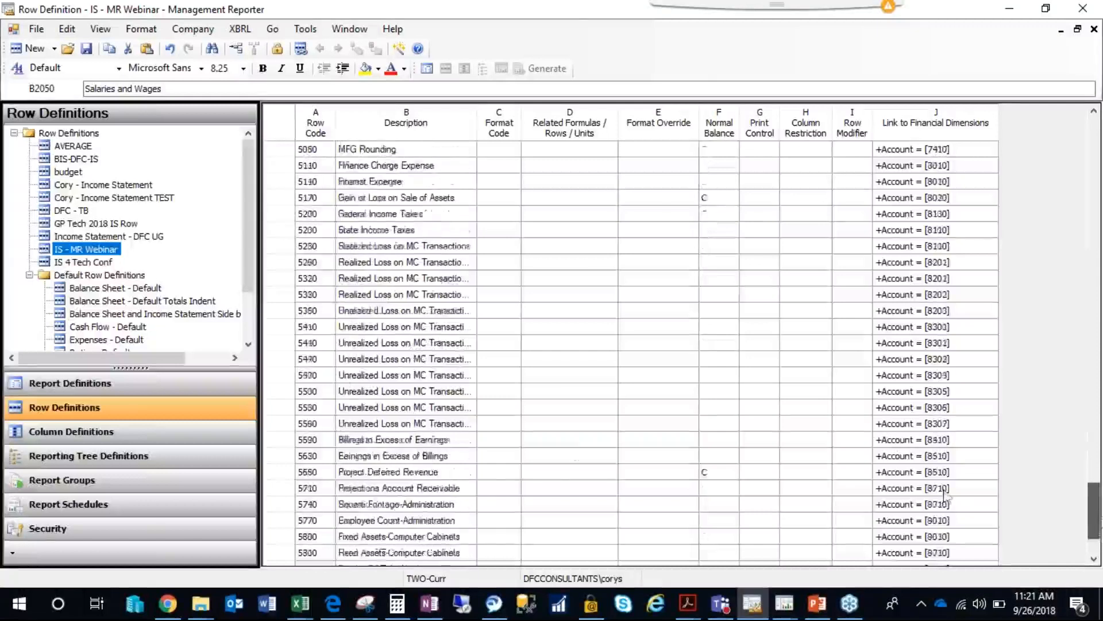
left_click_drag(443, 454, 402, 149)
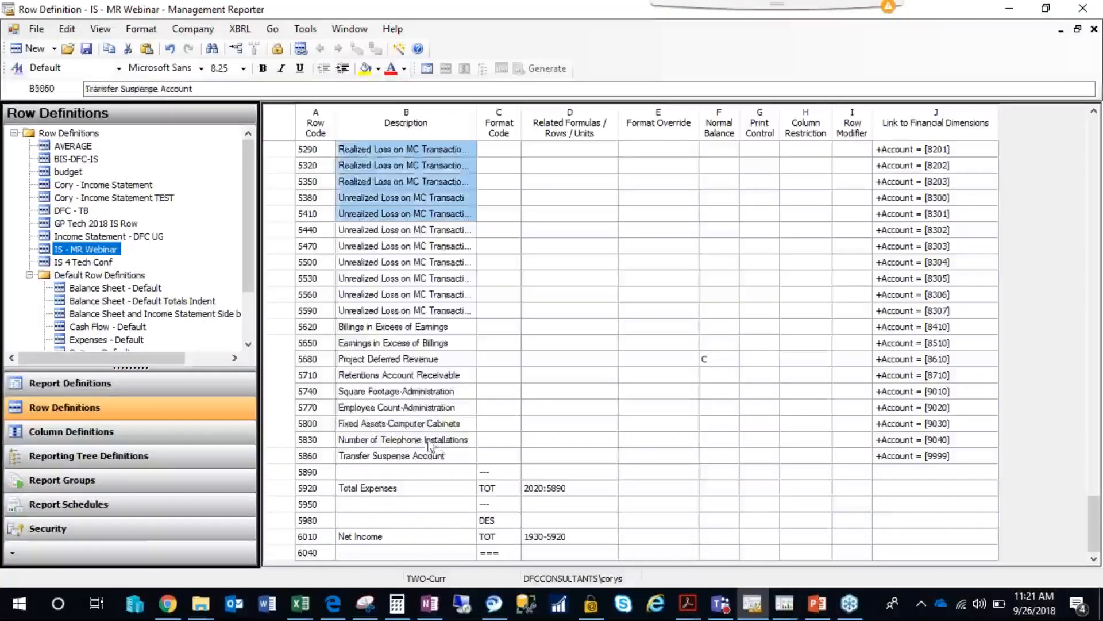
Save and close the row definition, generate the IS - MR Webinar report again, and dismiss the report queue.
left_click(87, 49)
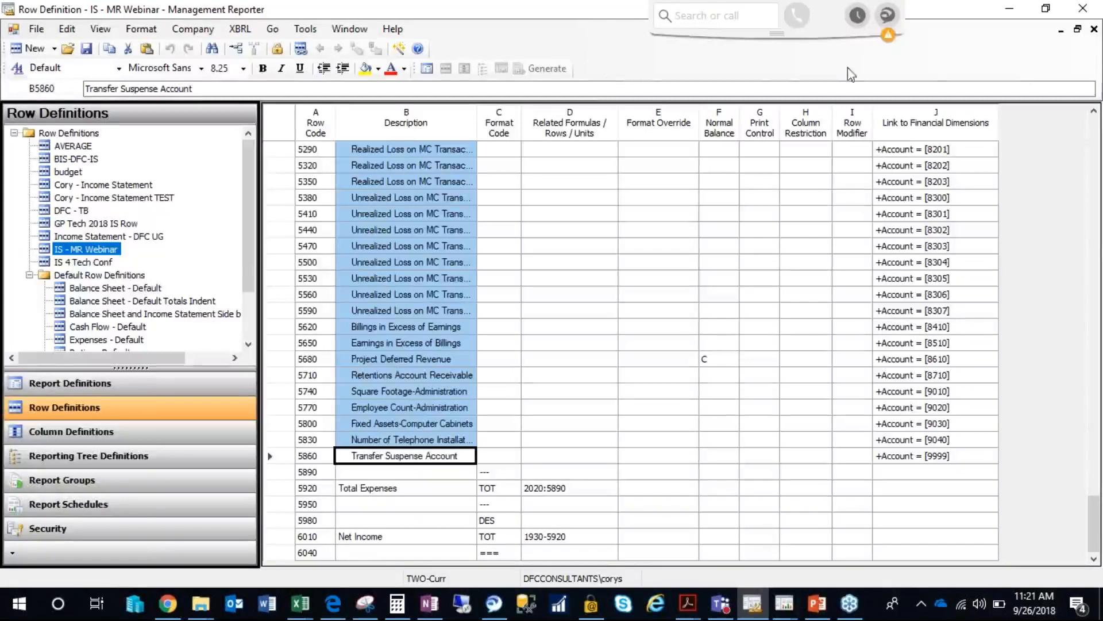
left_click(1094, 29)
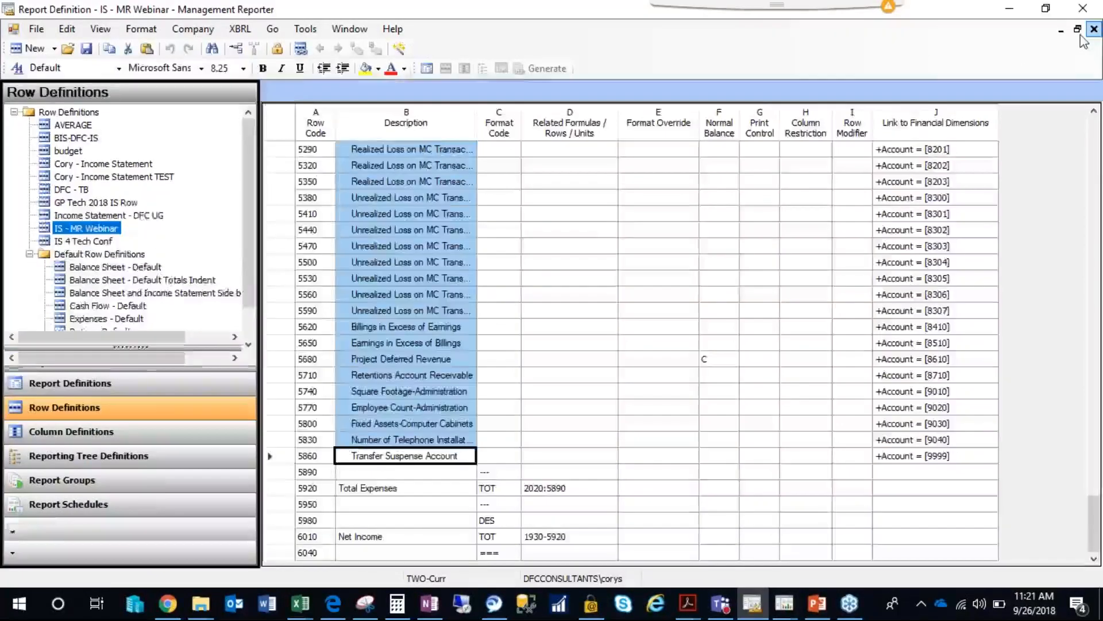
left_click(540, 68)
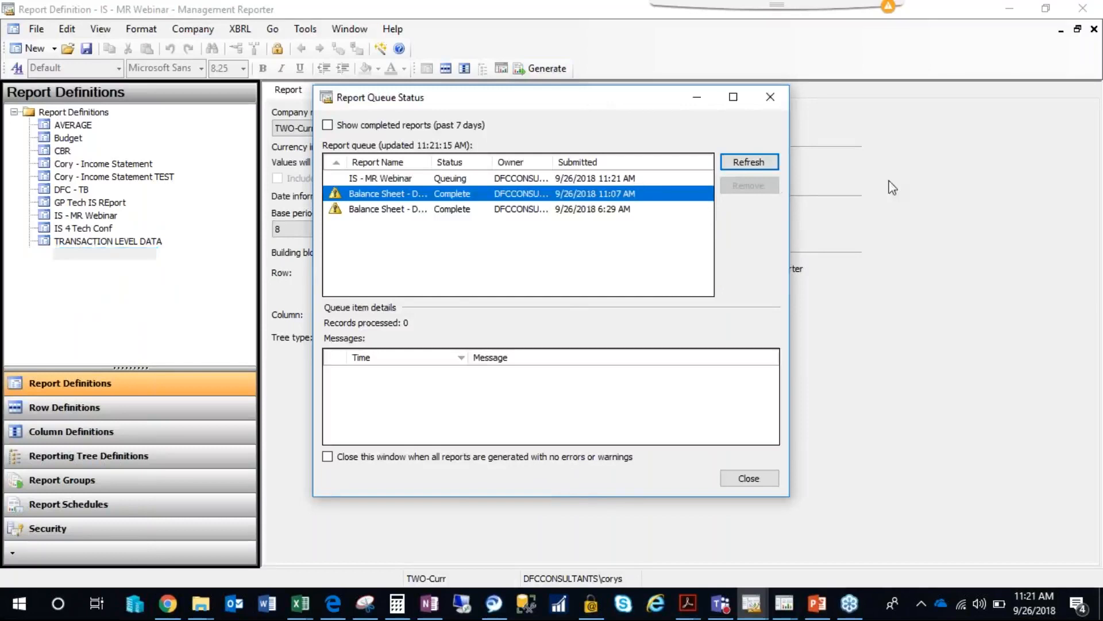
left_click(770, 97)
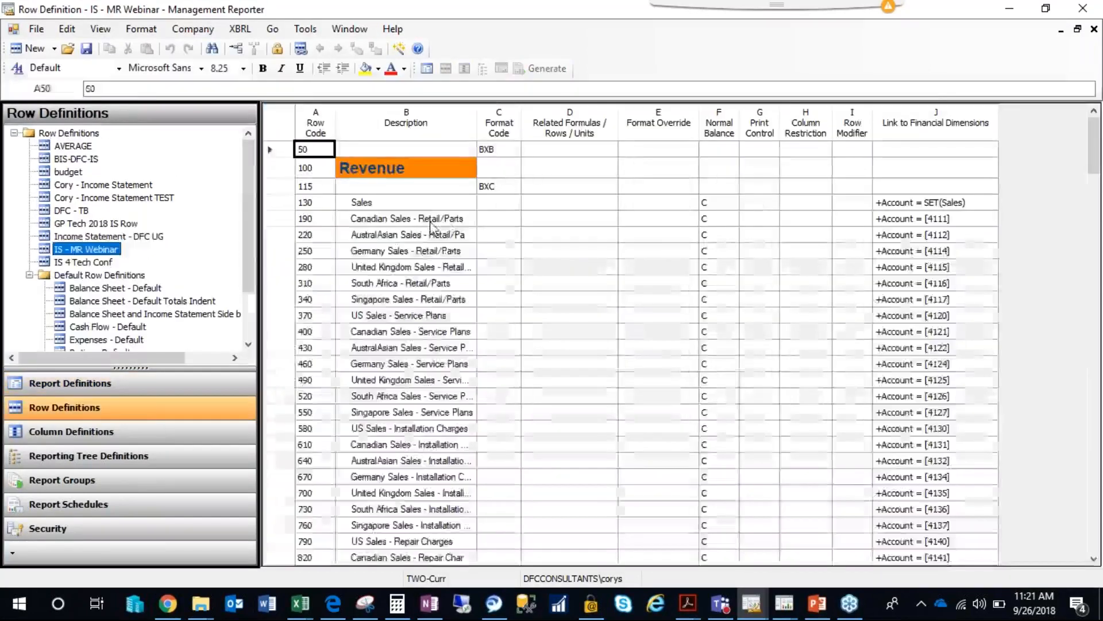
left_click(471, 221)
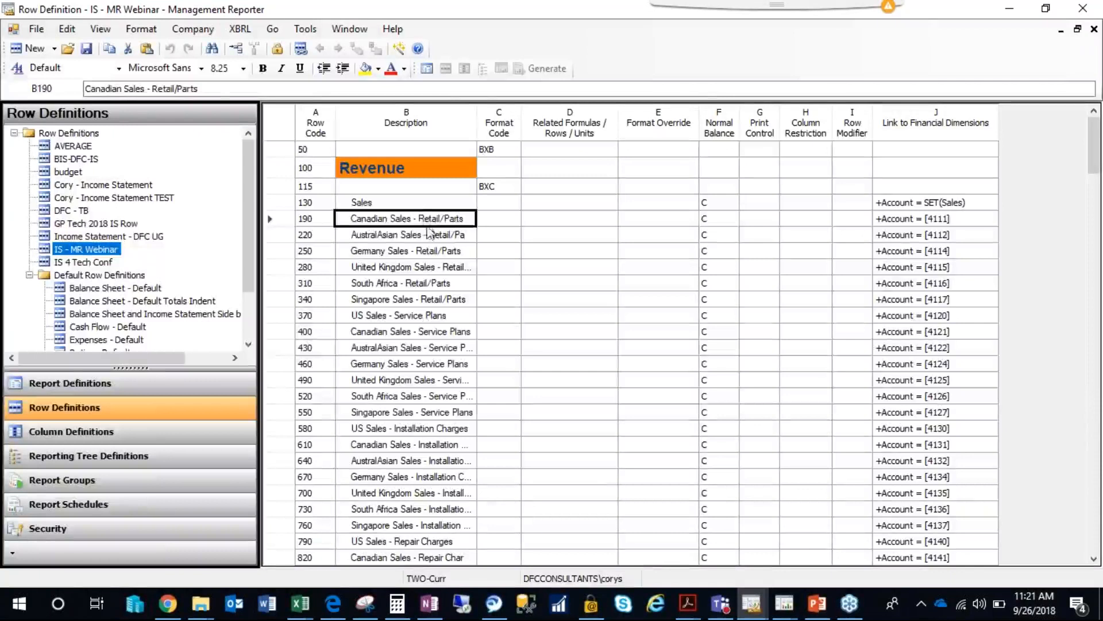
left_click(426, 268)
left_click(408, 222)
left_click(404, 204)
left_click(408, 251)
left_click(401, 219)
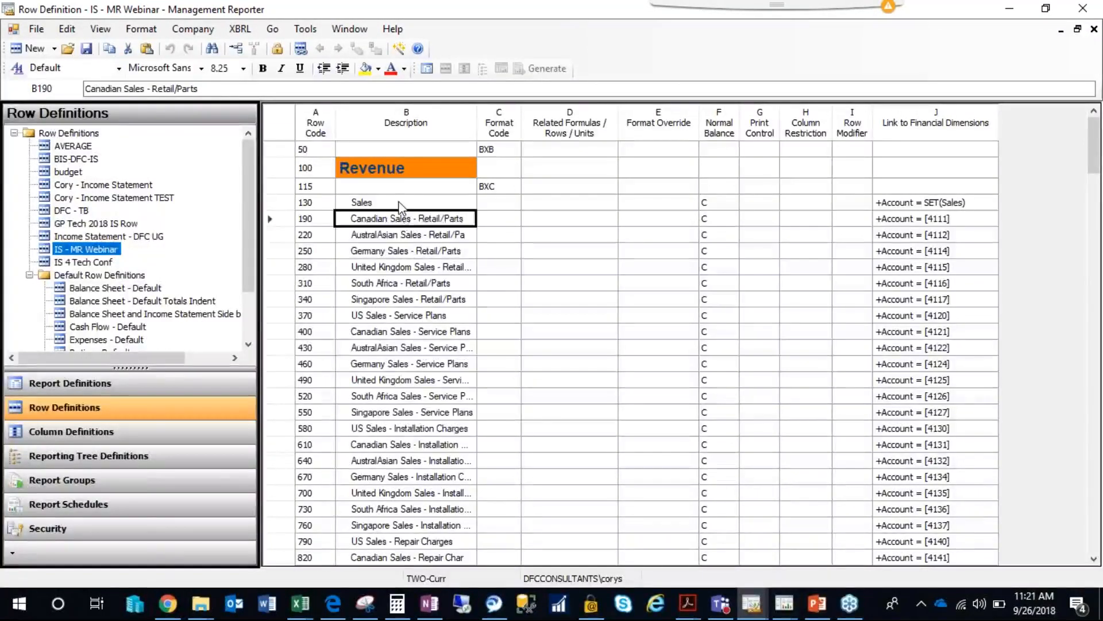
Insert a blank row above the Sales row in the IS - MR Webinar row definition and select its format code cell.
left_click(401, 204)
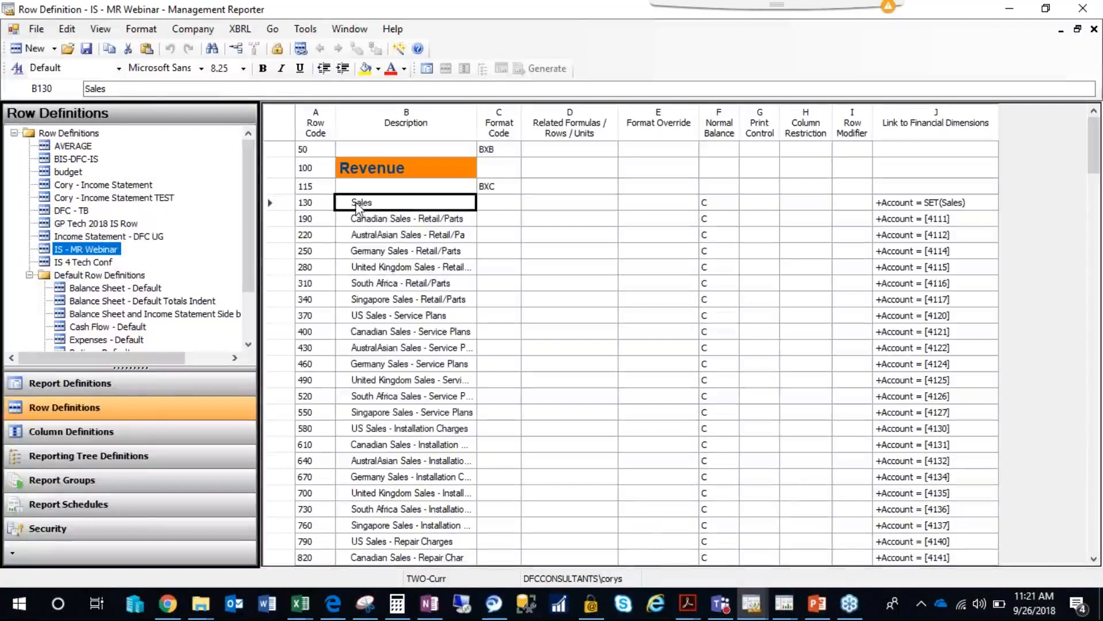
left_click(280, 202)
right_click(280, 203)
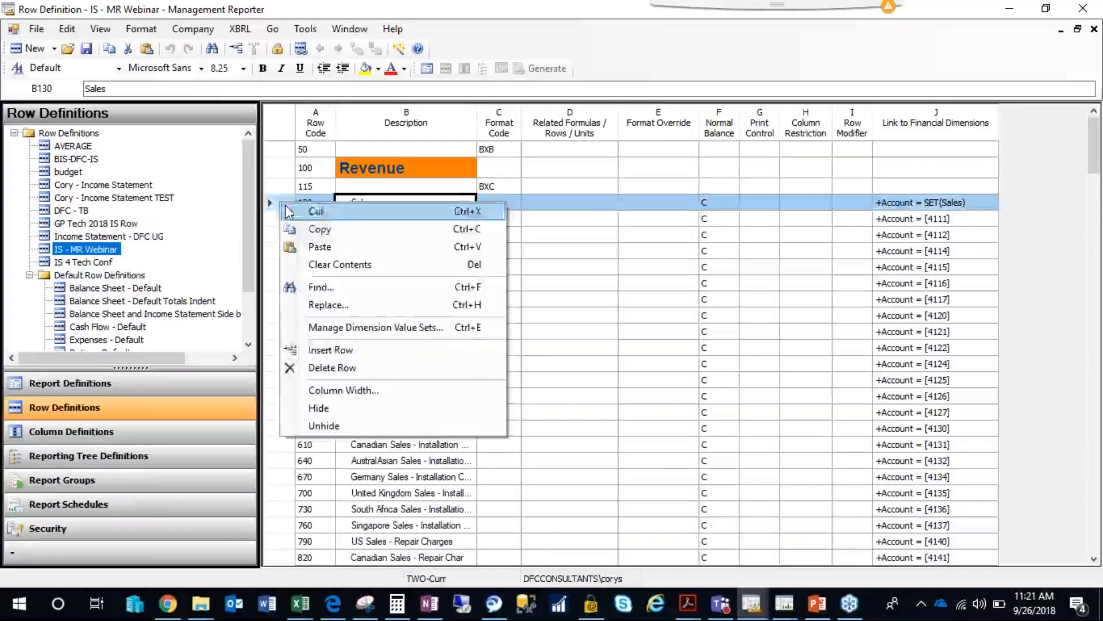
left_click(322, 353)
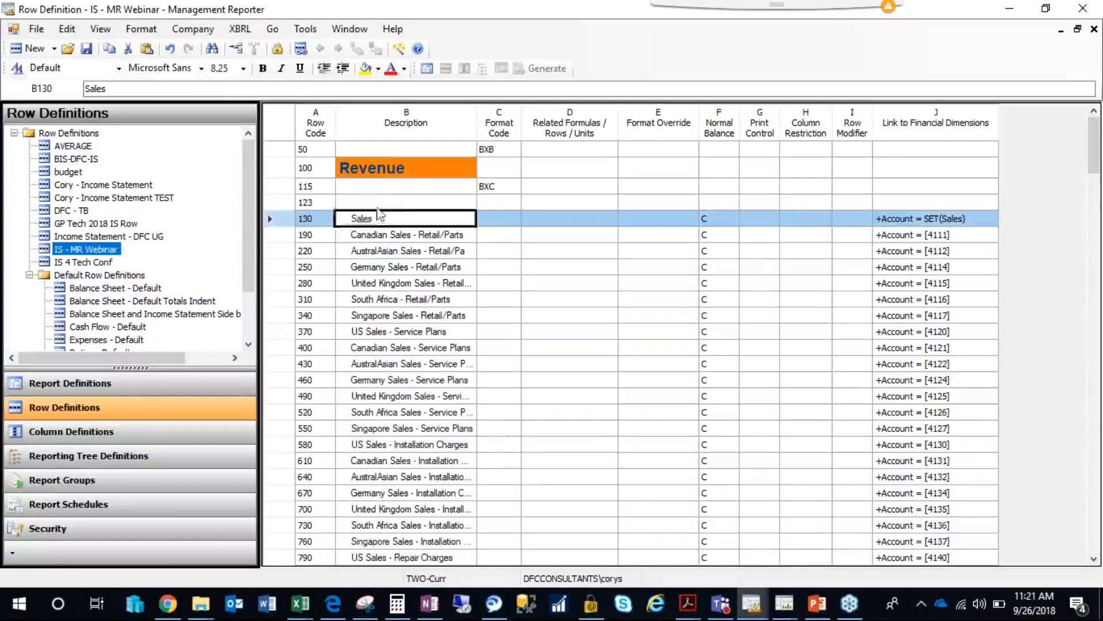
left_click(503, 206)
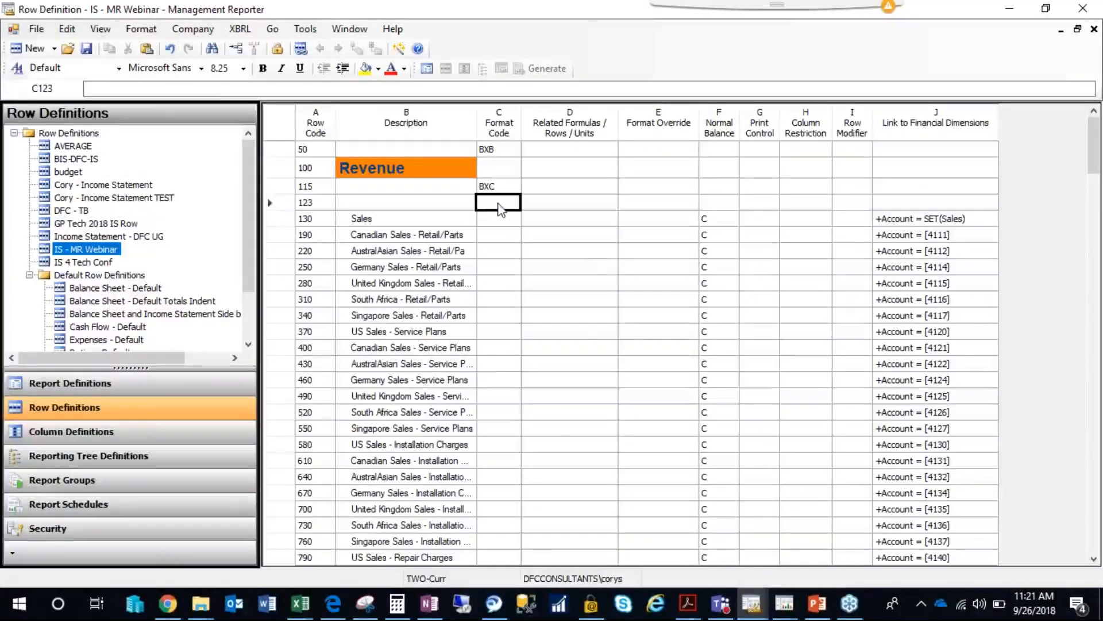
left_click(500, 208)
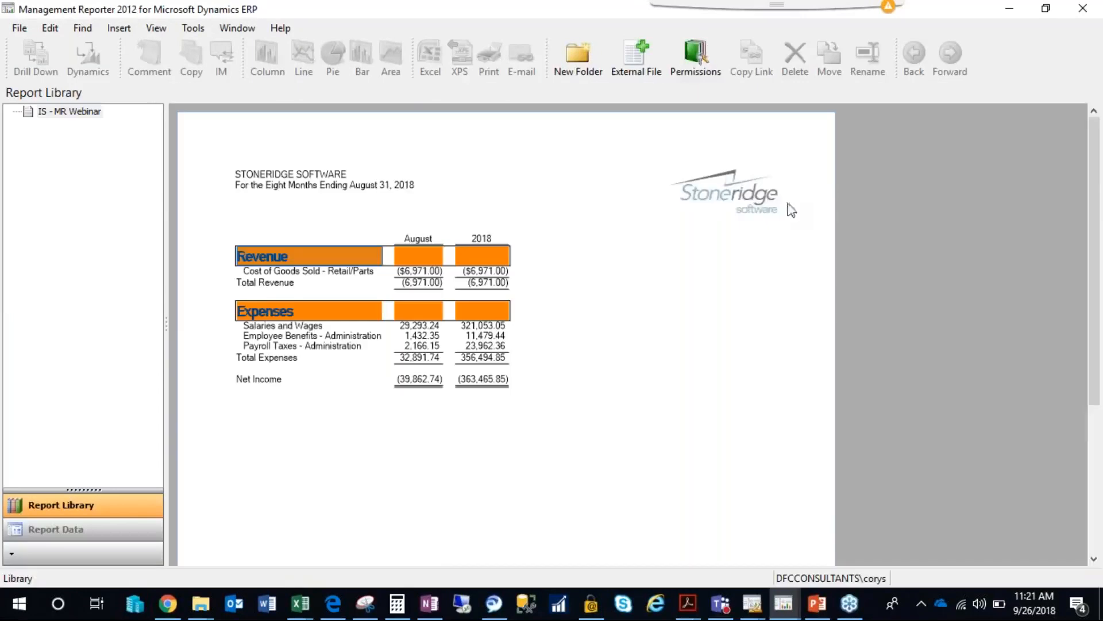
Examine the indentation of the account lines under the Revenue heading in the generated IS - MR Webinar report.
left_click(252, 260)
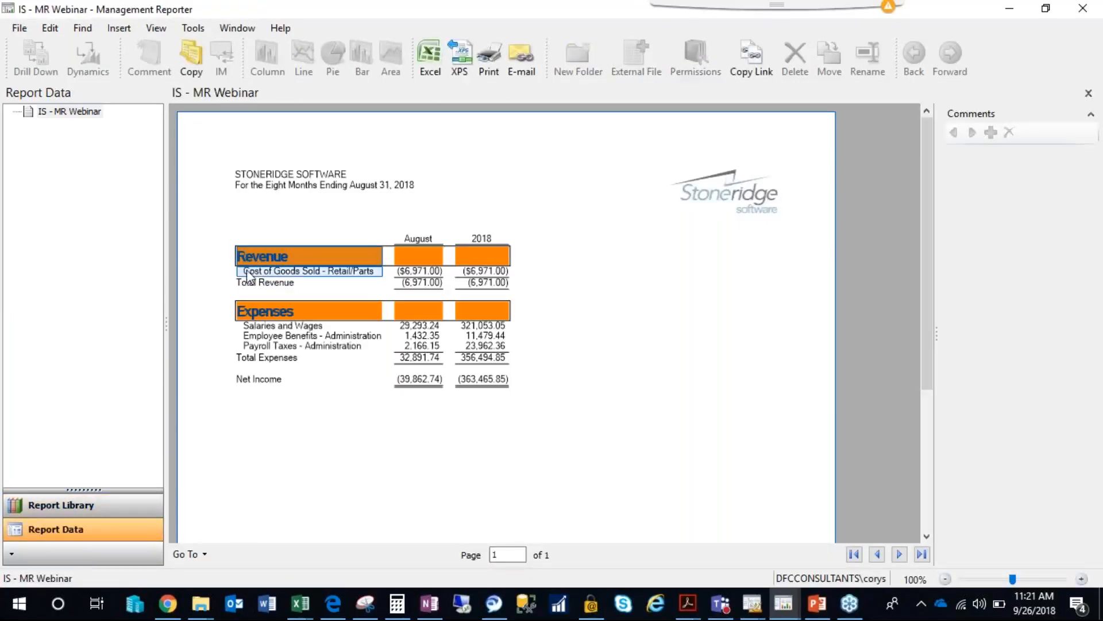
Examine the Cost of Goods Sold and Total Revenue lines in the generated report, and close the report.
left_click(254, 272)
left_click(249, 285)
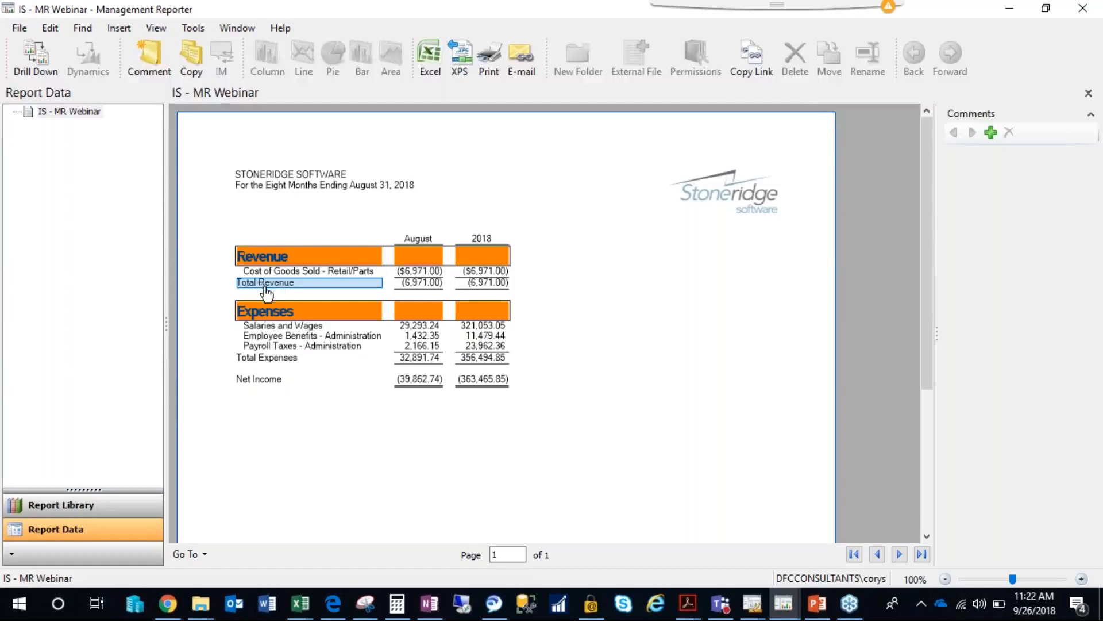
left_click(333, 193)
left_click(1080, 10)
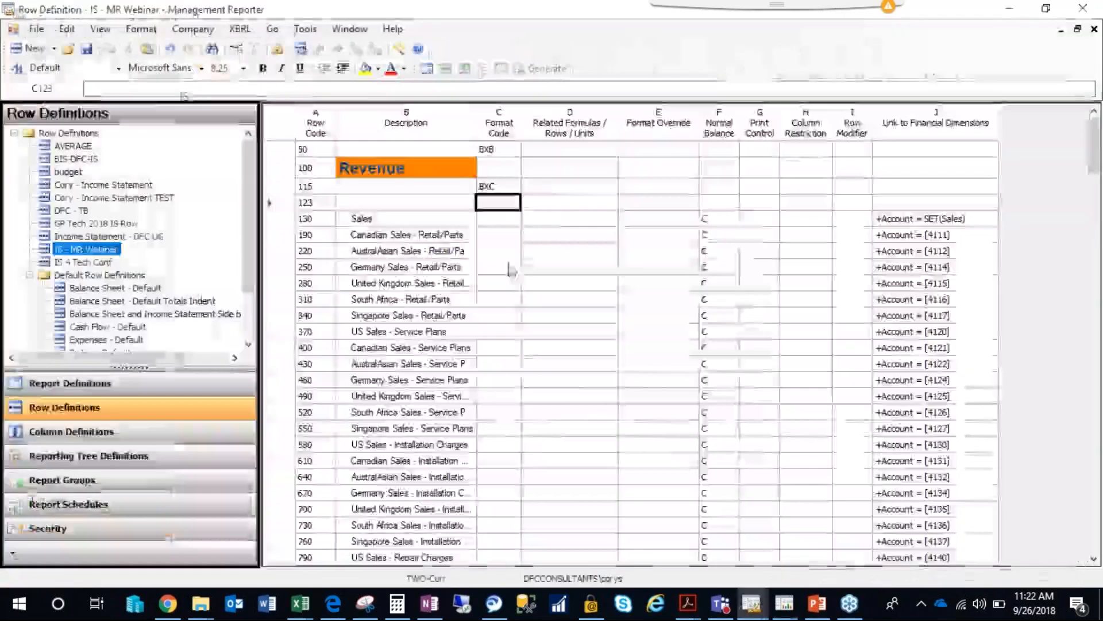
Set the format code of blank row 123 above Sales to SORT and its column restriction to C.
left_click(506, 202)
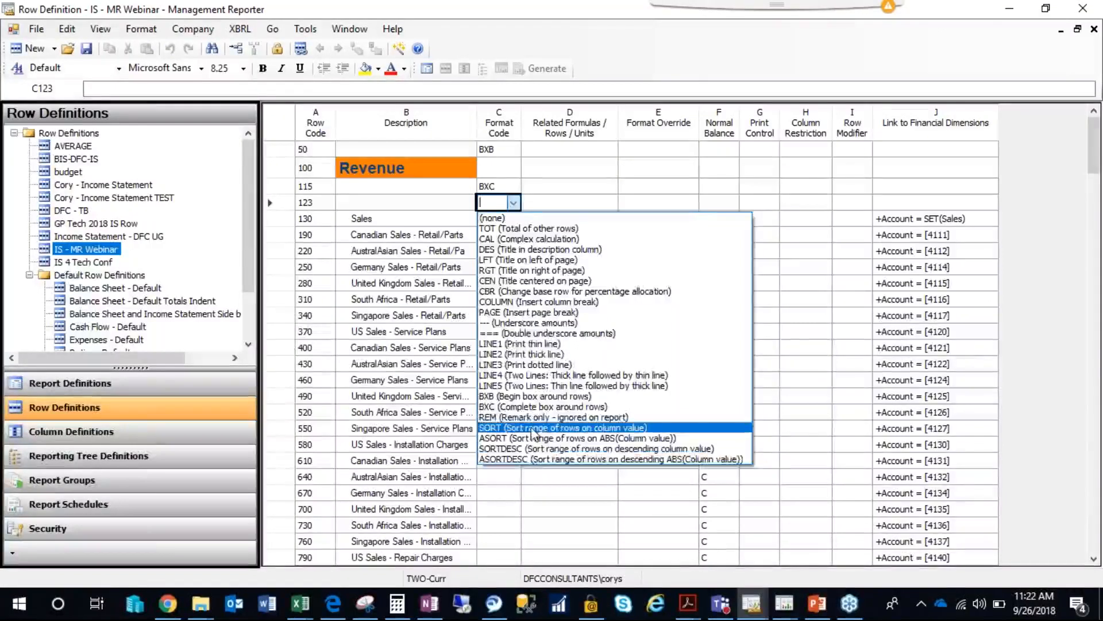
left_click(540, 428)
left_click(546, 209)
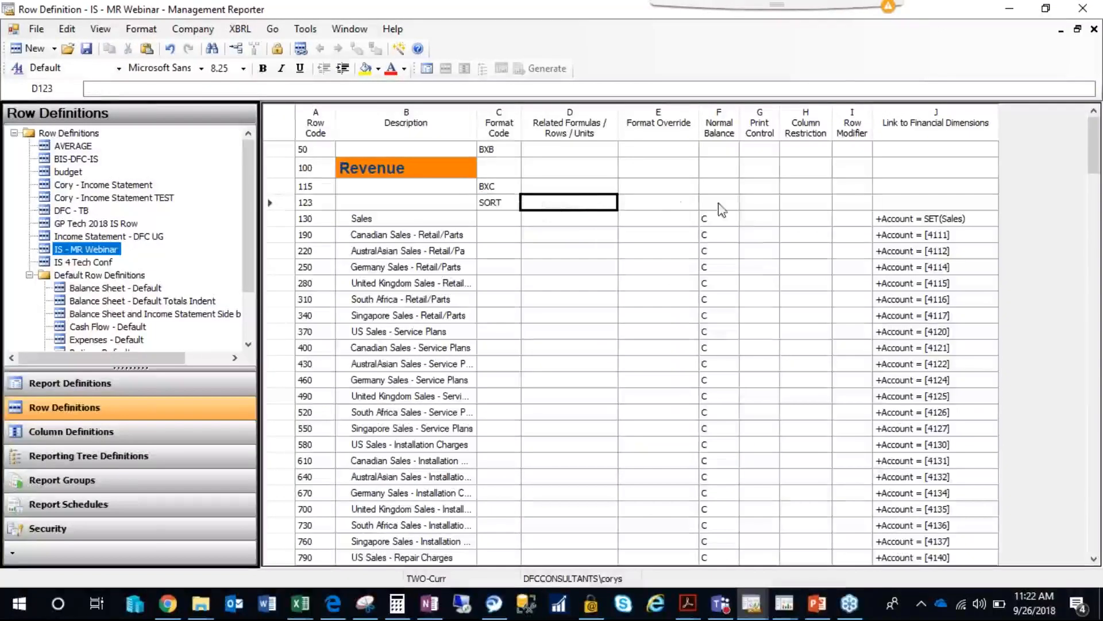
left_click(795, 206)
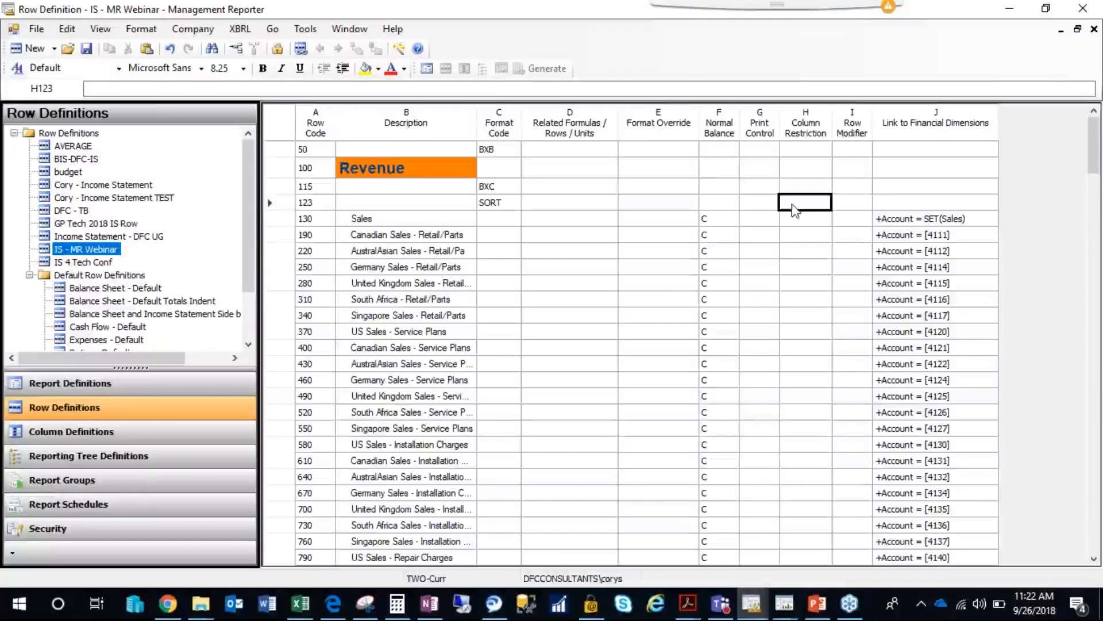
key("Tab")
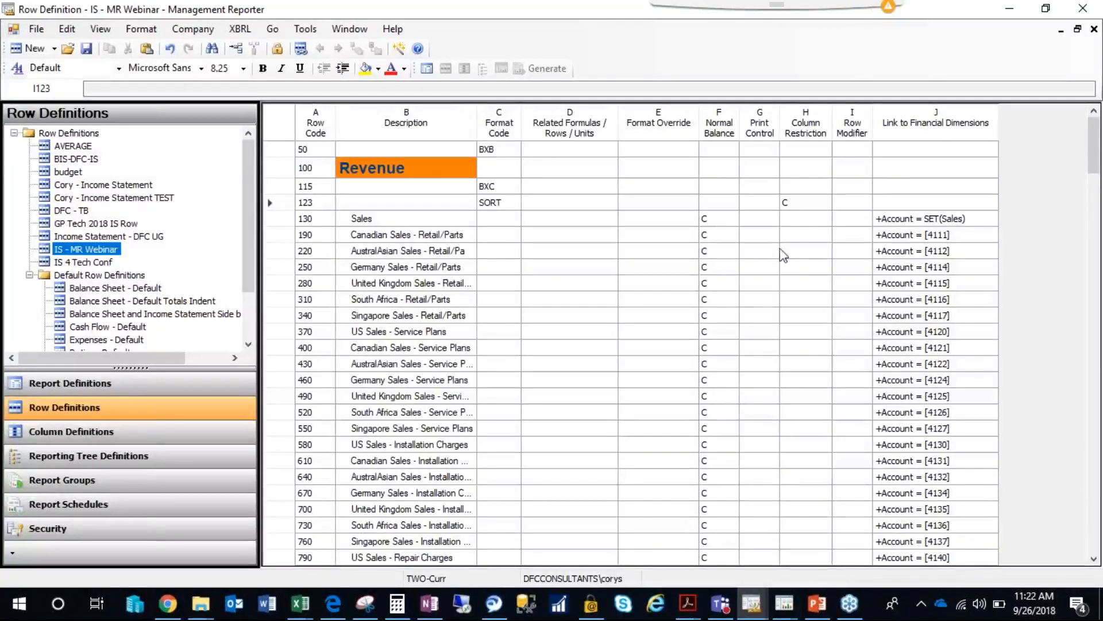
Try to save the IS - MR Webinar row definition and return to the related rows cell of the SORT row.
left_click(88, 50)
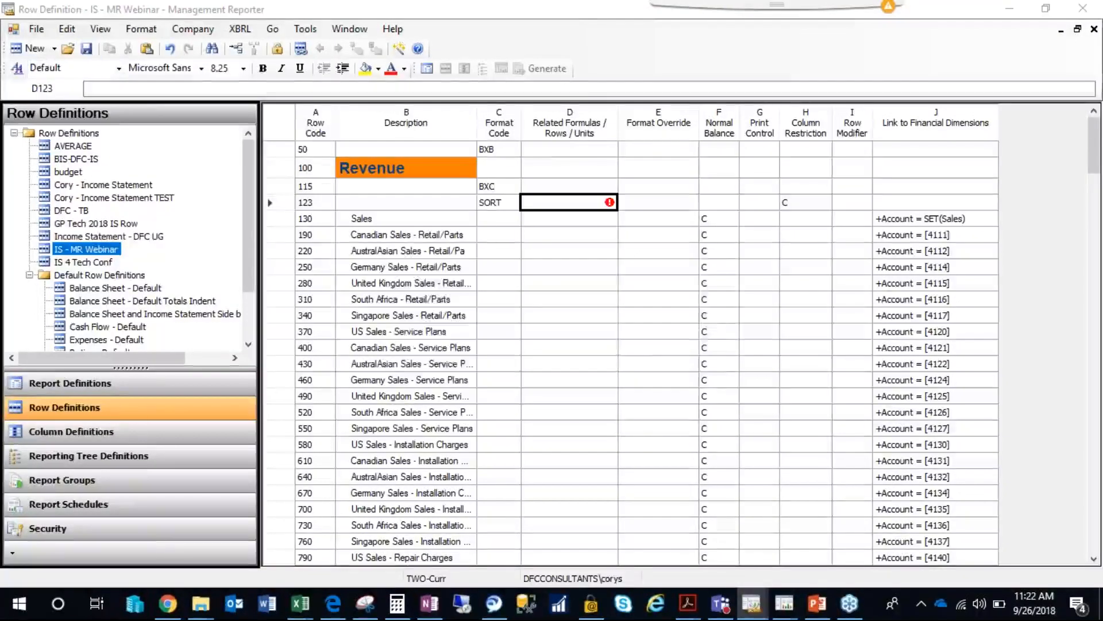
left_click(673, 357)
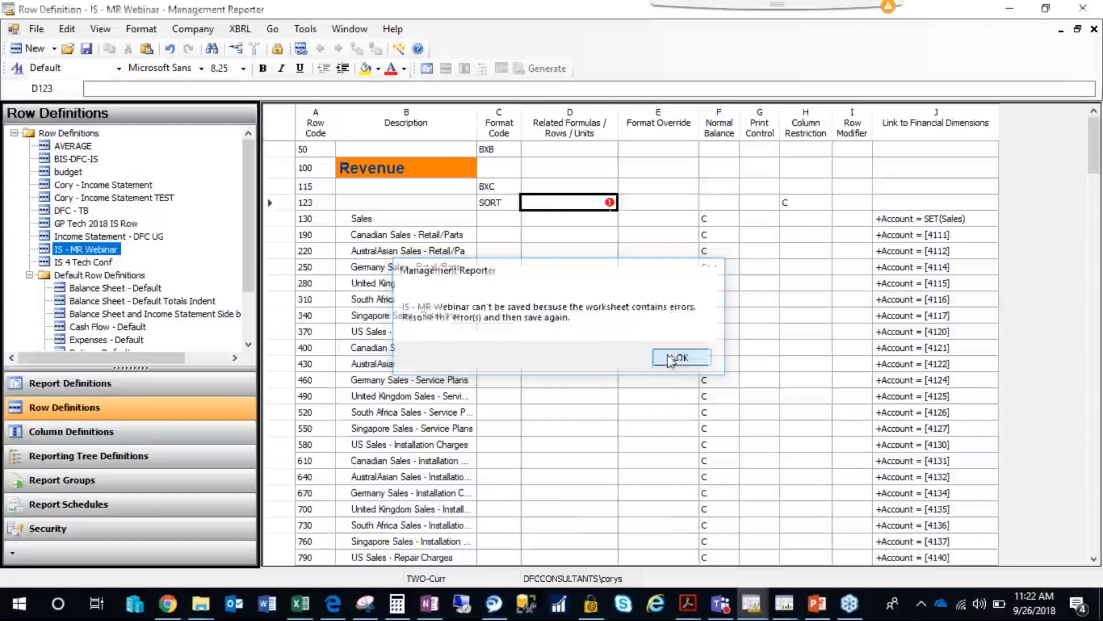
left_click(531, 204)
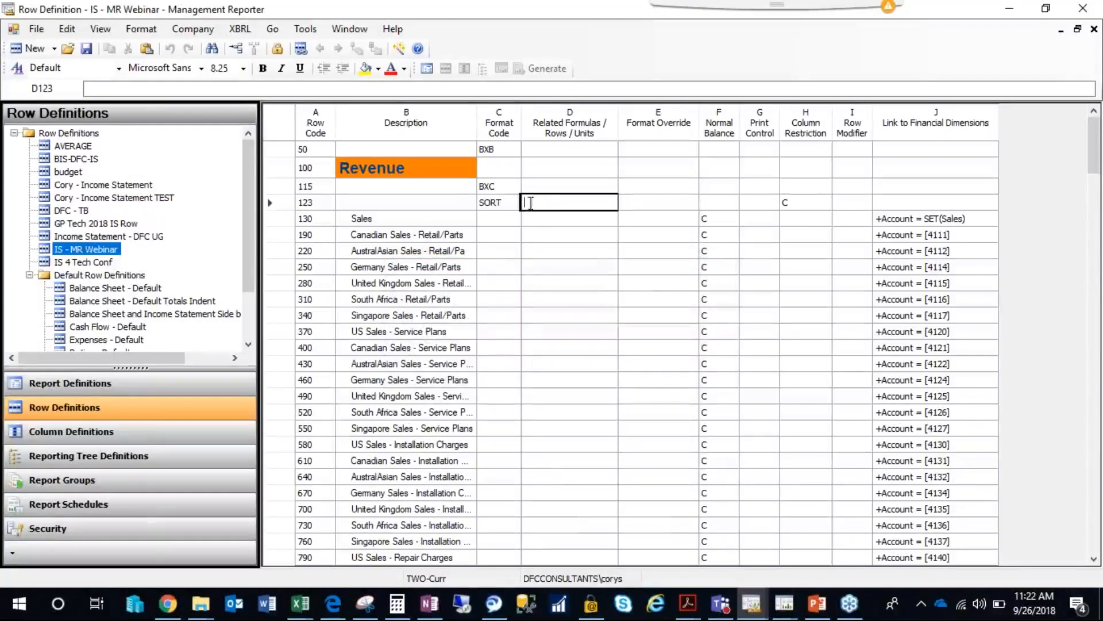
left_click(500, 204)
left_click(557, 219)
left_click(556, 206)
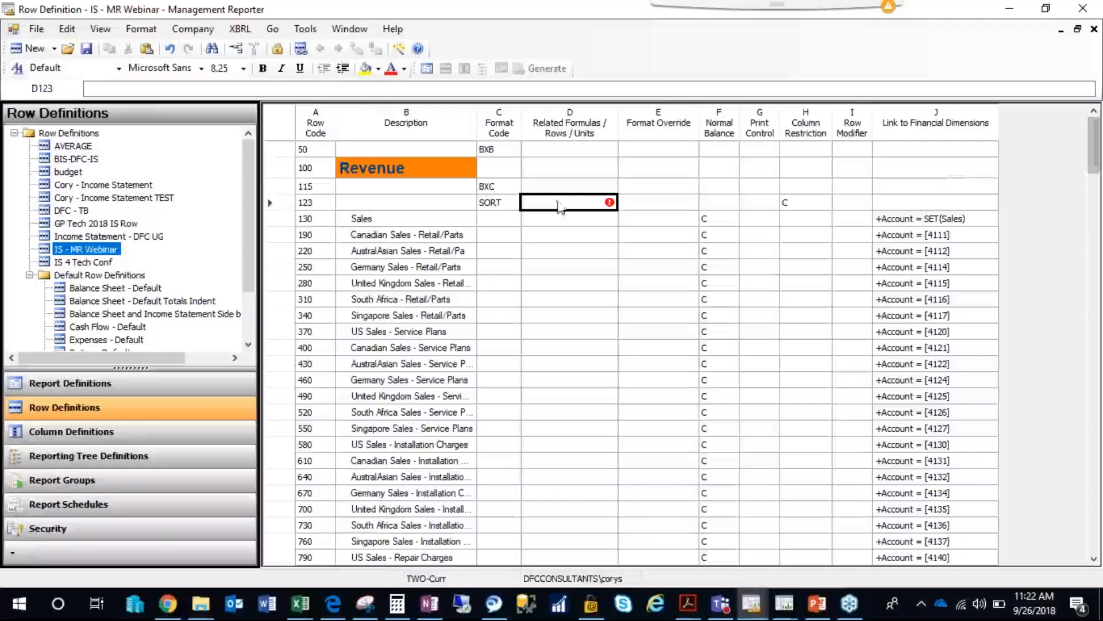
Enter the row range 190:1870 as the related rows of the SORT row.
left_click(289, 236)
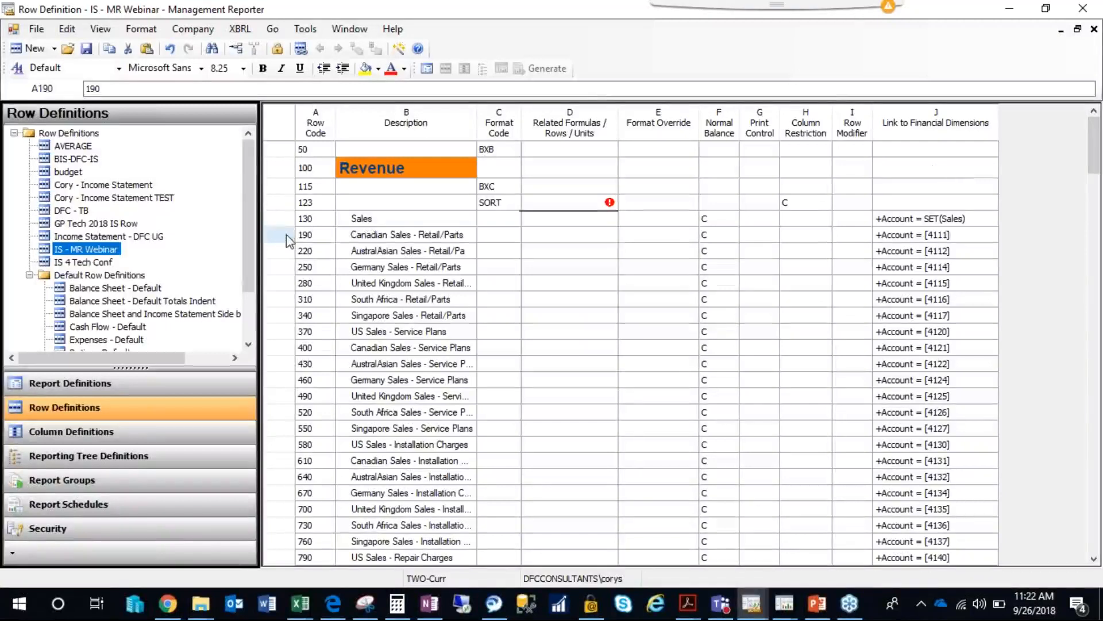
left_click(586, 206)
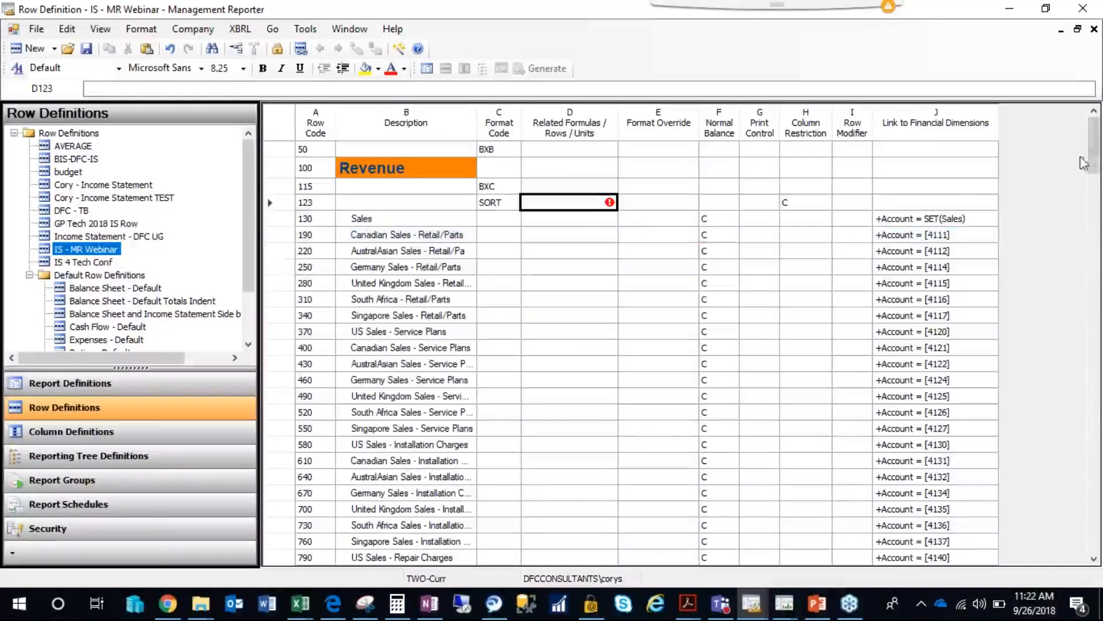
mouse_move(1093, 150)
left_mouse_down()
mouse_move(1092, 380)
mouse_move(1079, 402)
mouse_move(1085, 284)
mouse_move(1096, 284)
mouse_move(1096, 160)
left_mouse_up()
left_click(398, 189)
left_click(568, 205)
type("190")
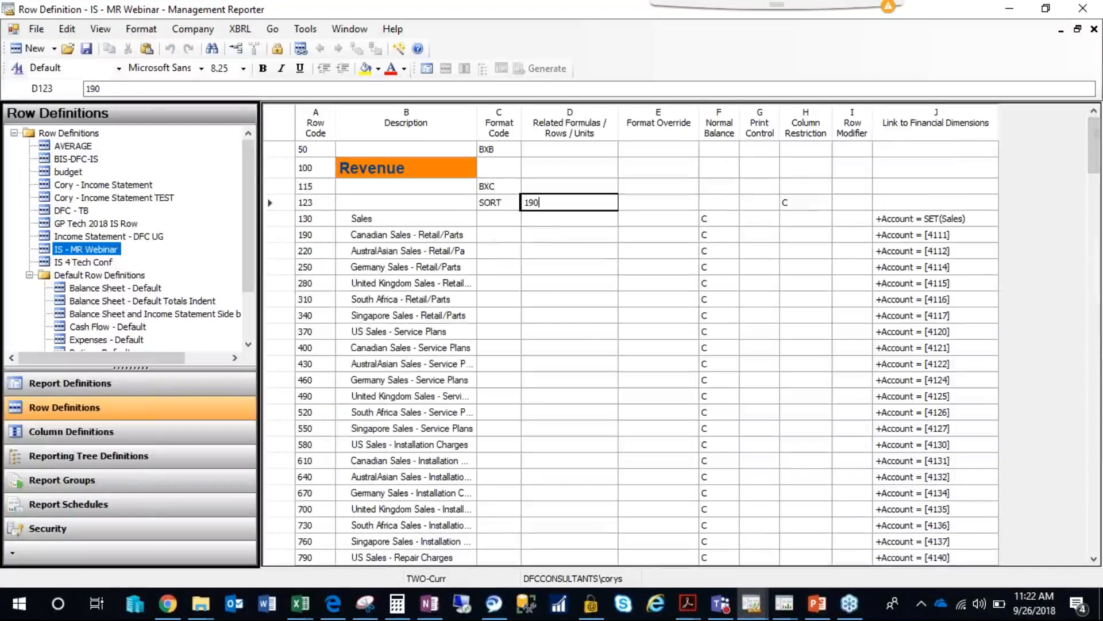
type(":1870")
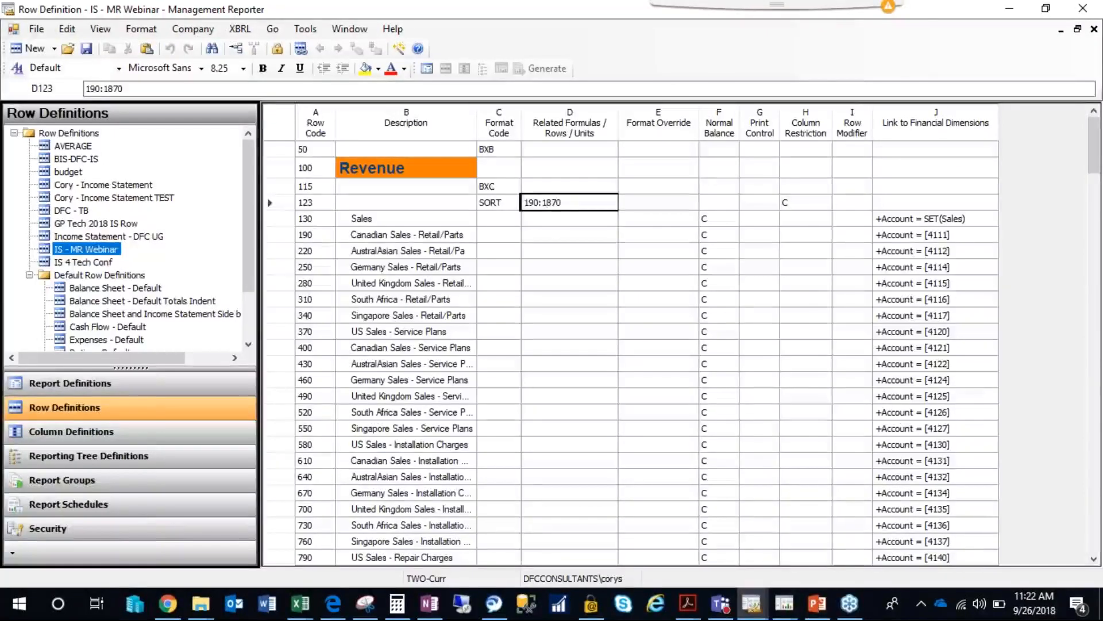
key("Return")
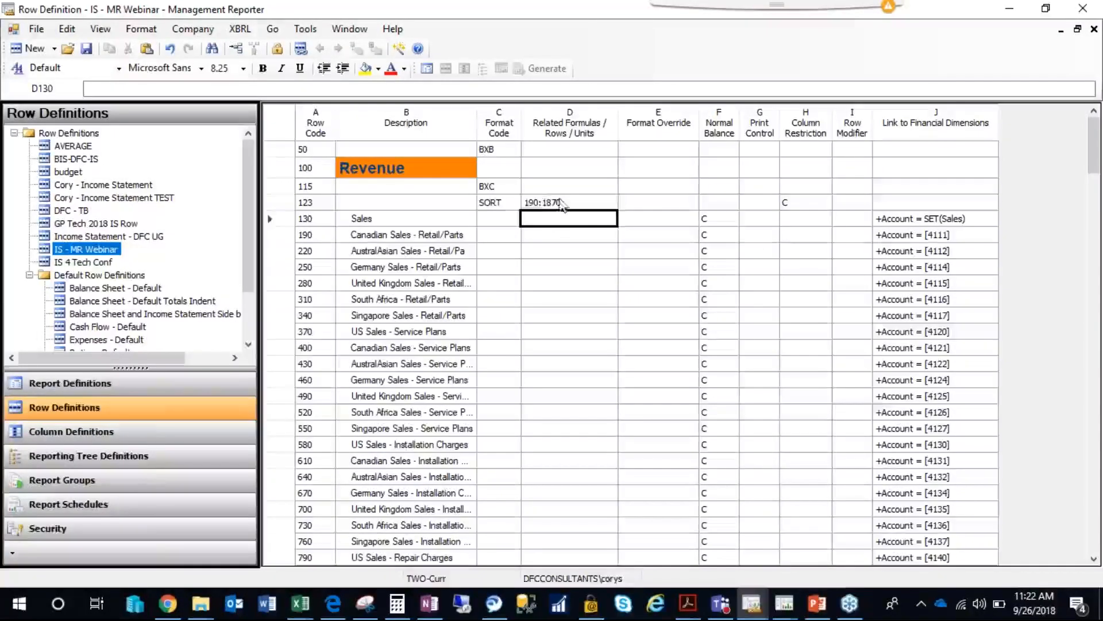
Close the IS - MR Webinar row definition, saving its changes.
key("Up")
left_click(504, 207)
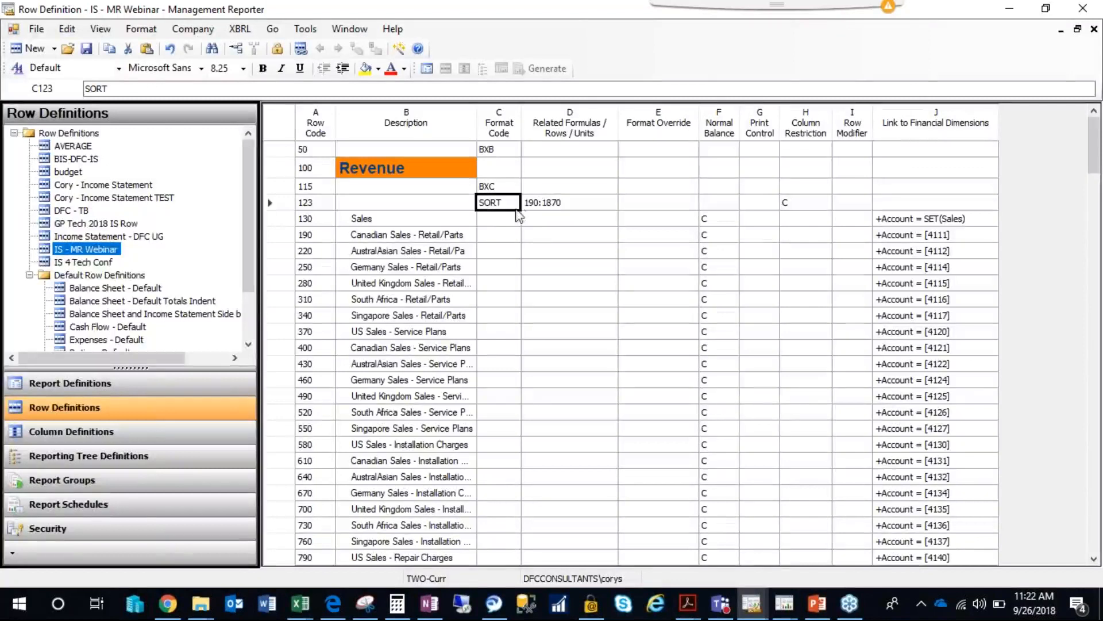
left_click(433, 237)
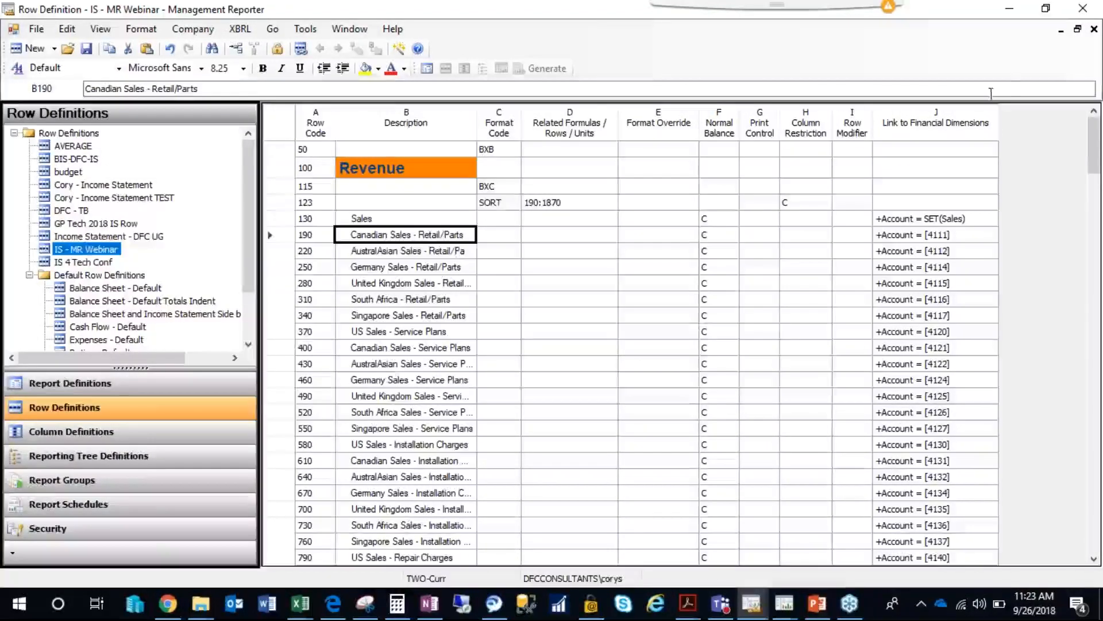
left_click(1095, 30)
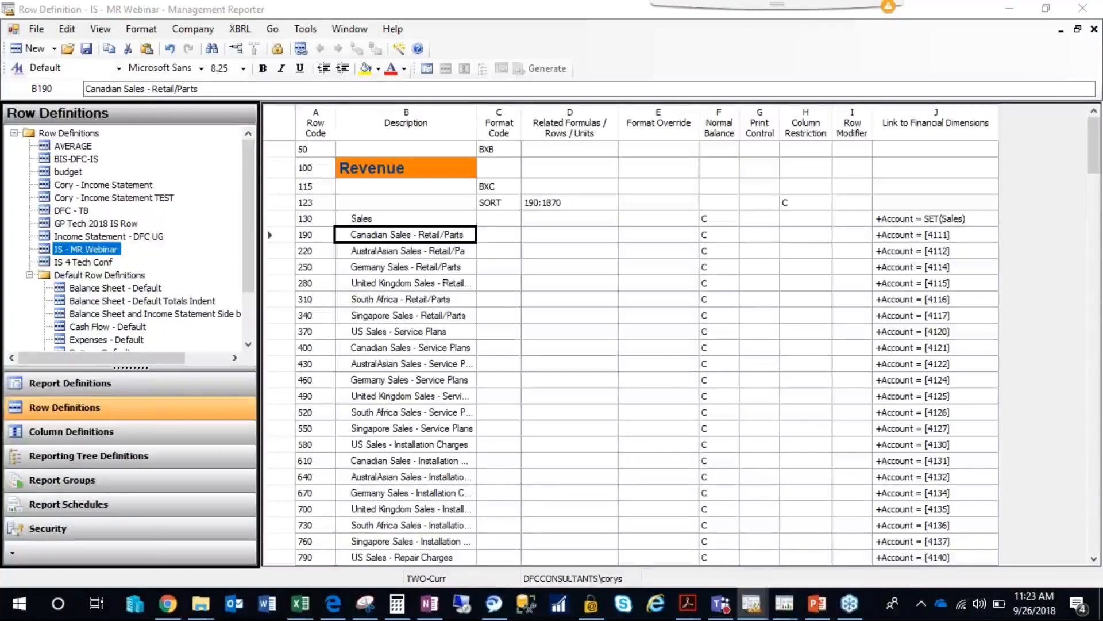
left_click(509, 351)
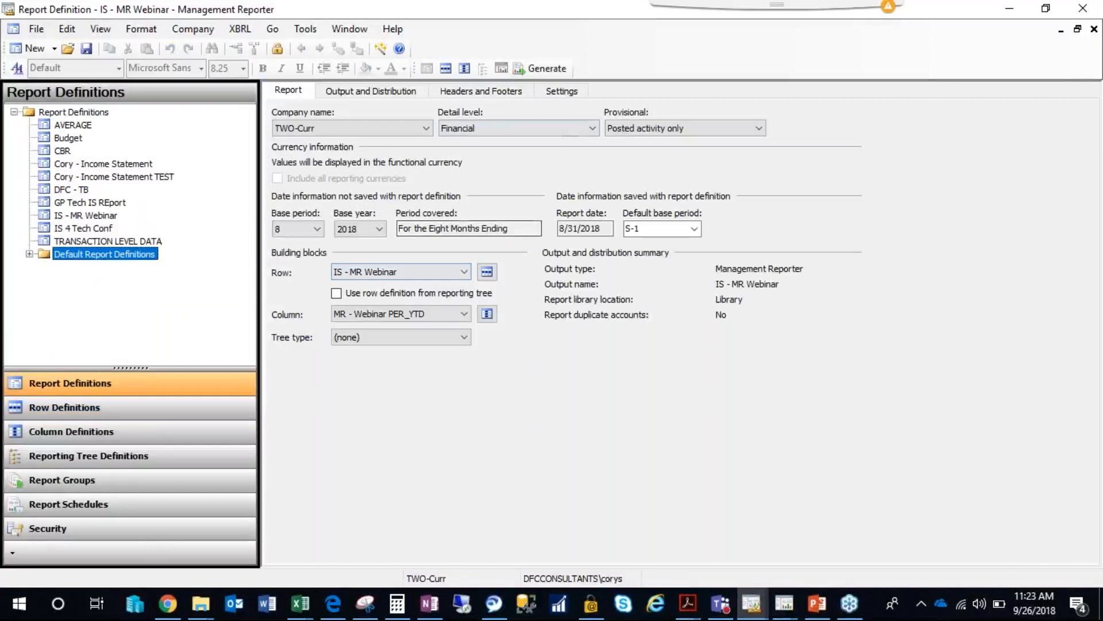
Set the report's base period to 4 and base year to 2017, and save the report definition.
left_click(315, 229)
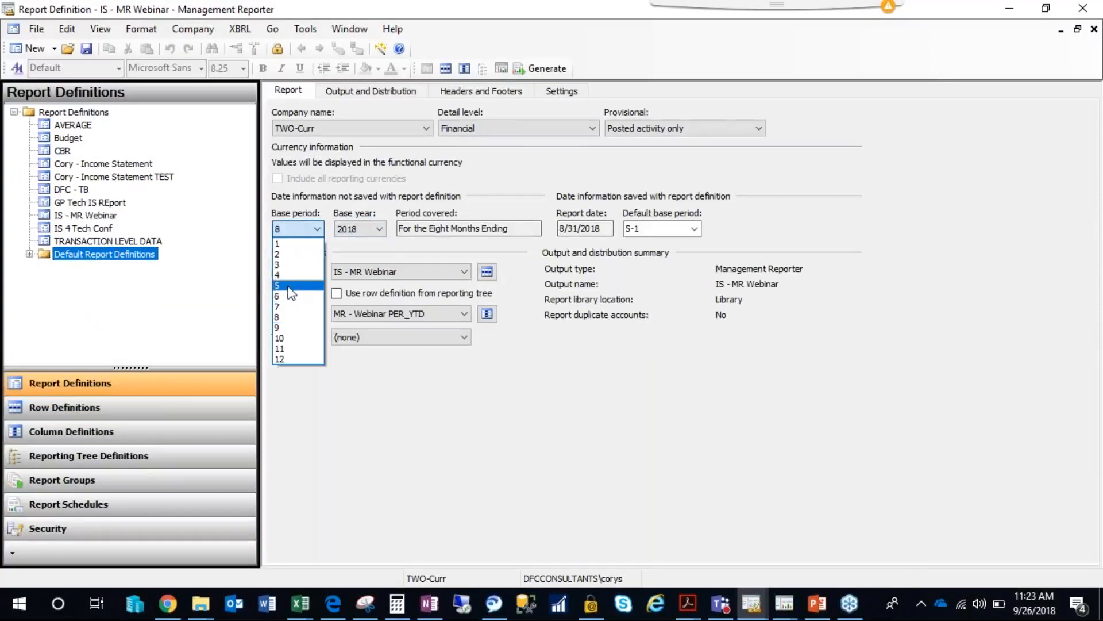
left_click(294, 275)
left_click(381, 229)
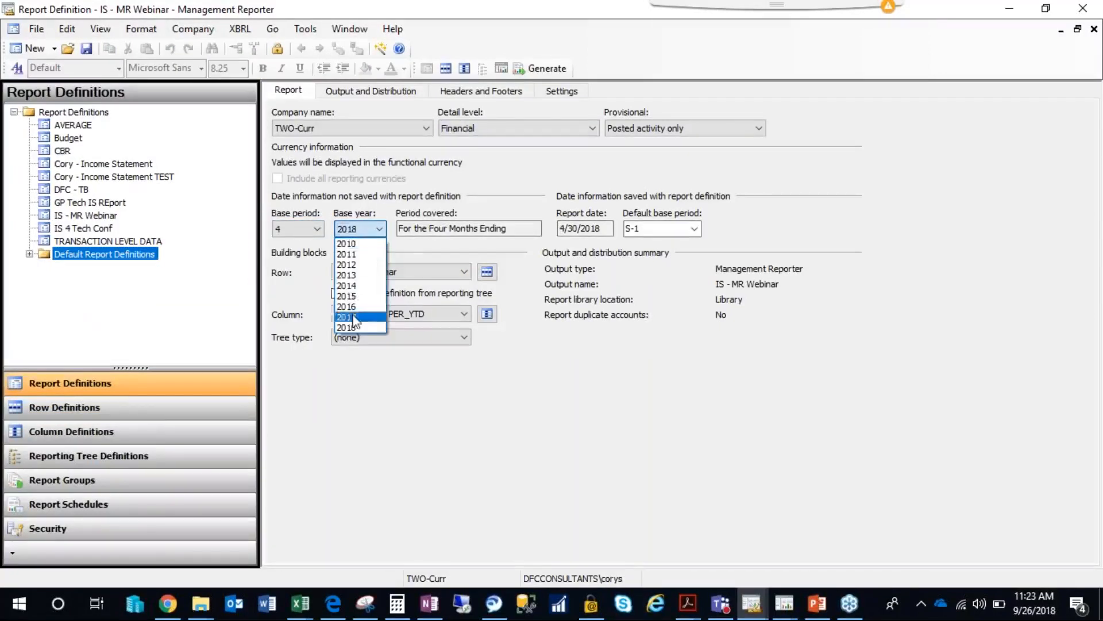
left_click(354, 320)
left_click(88, 49)
Generate the IS - MR Webinar report and refresh the report queue status until it is processed.
left_click(543, 68)
left_click(749, 162)
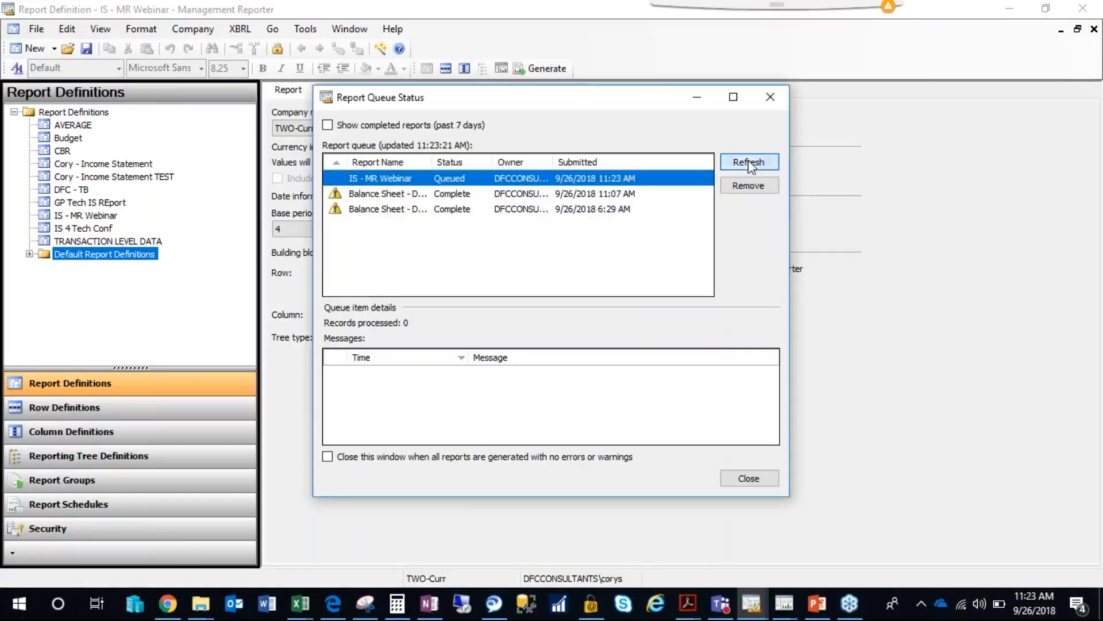
left_click(755, 165)
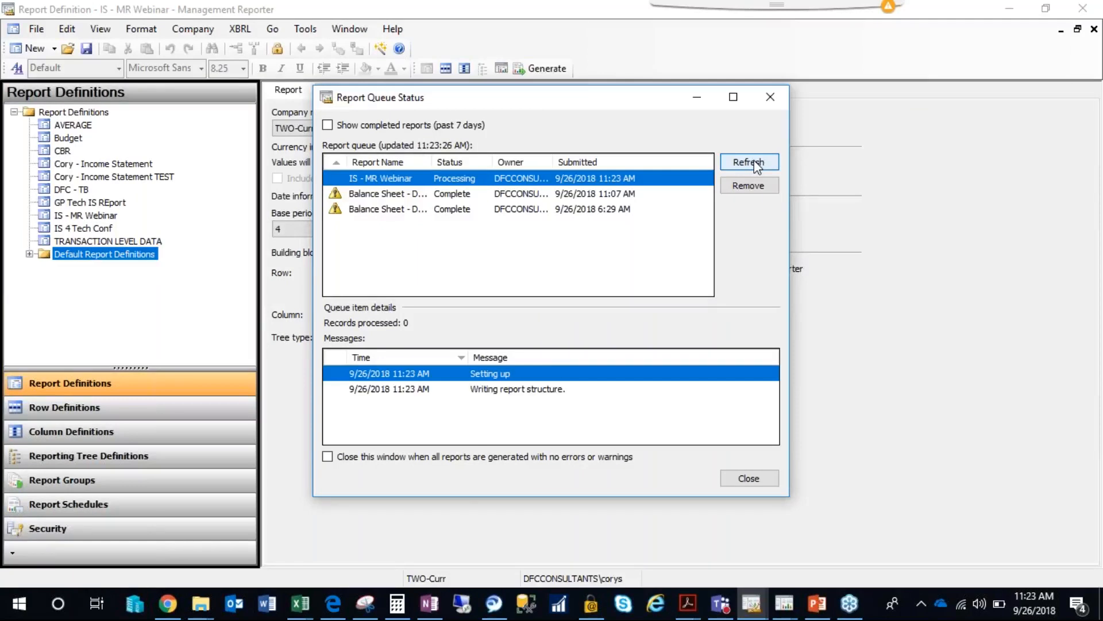
left_click(755, 165)
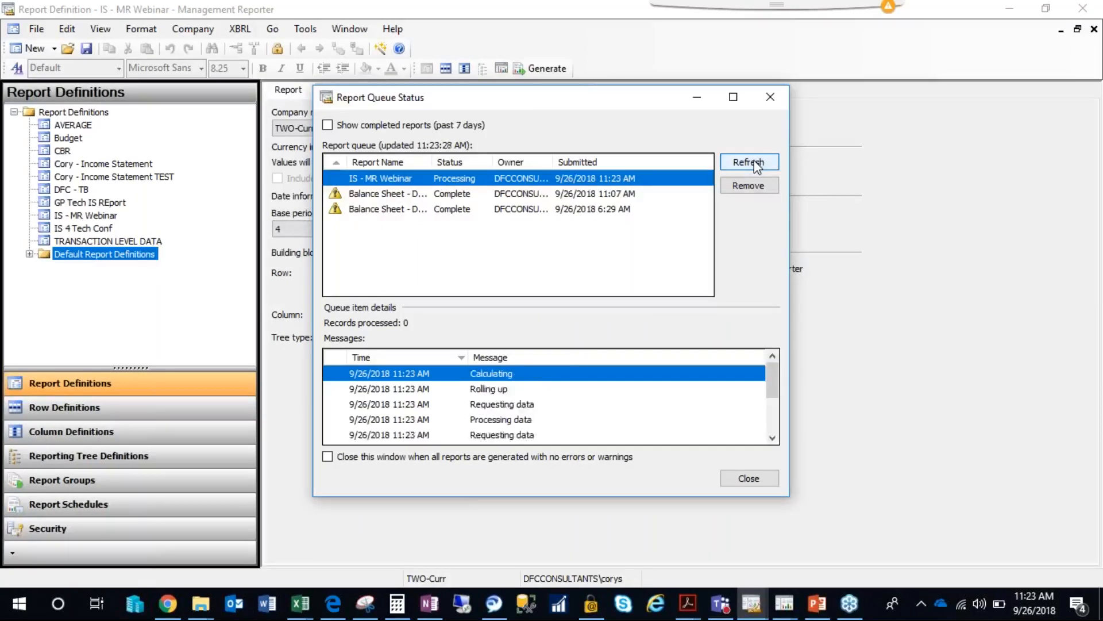
left_click(754, 162)
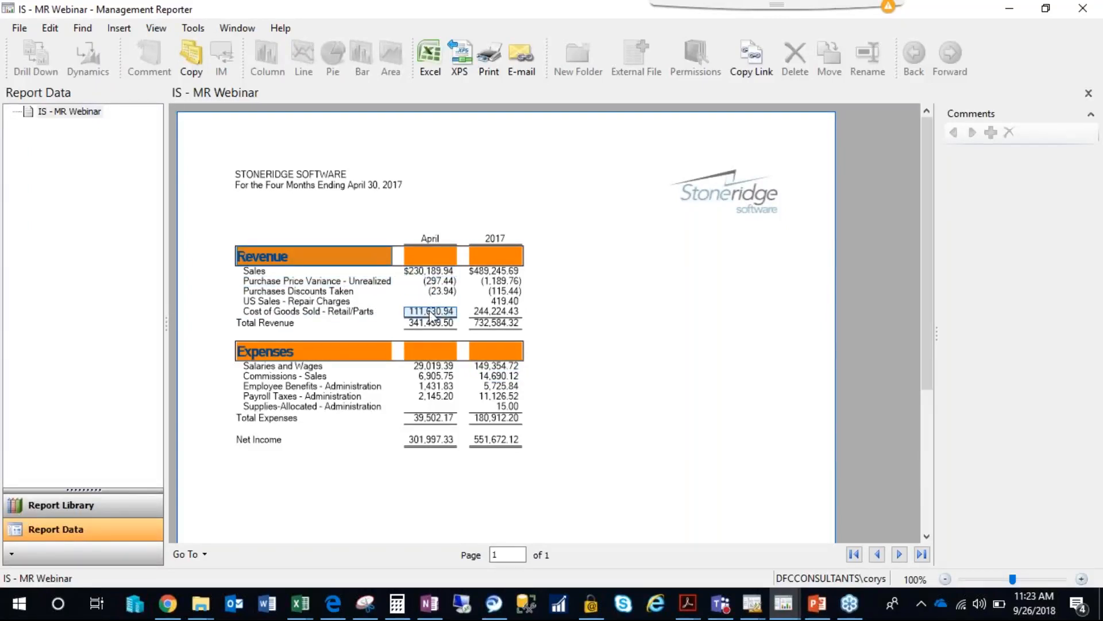
Examine the order of the Revenue account lines and their 2017 amounts in the generated report, and minimize the viewer.
left_click(504, 274)
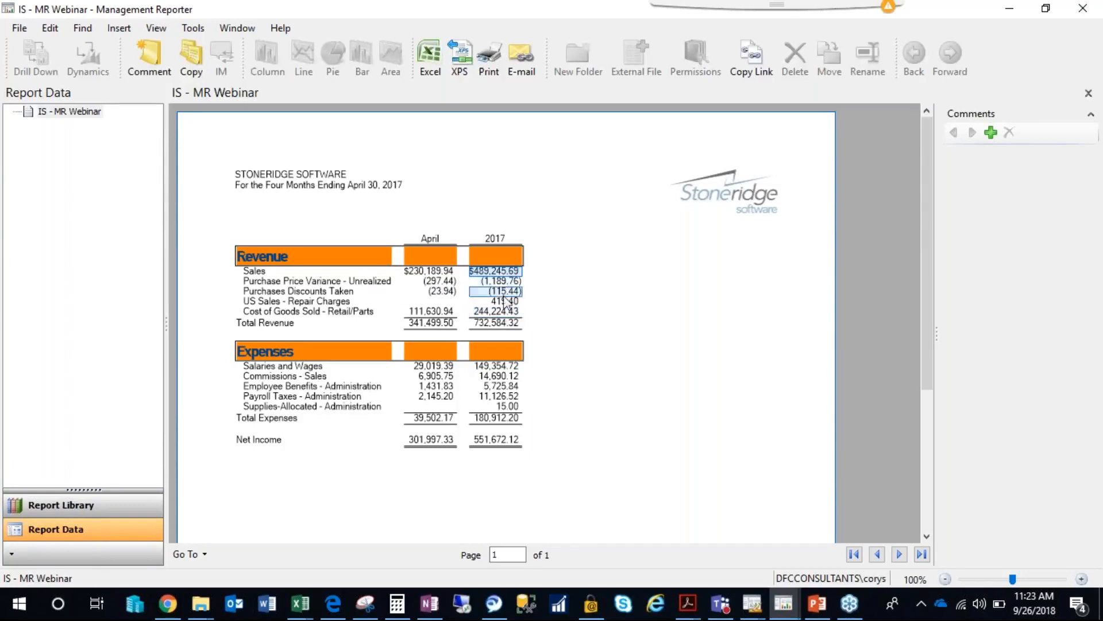
left_click(369, 274)
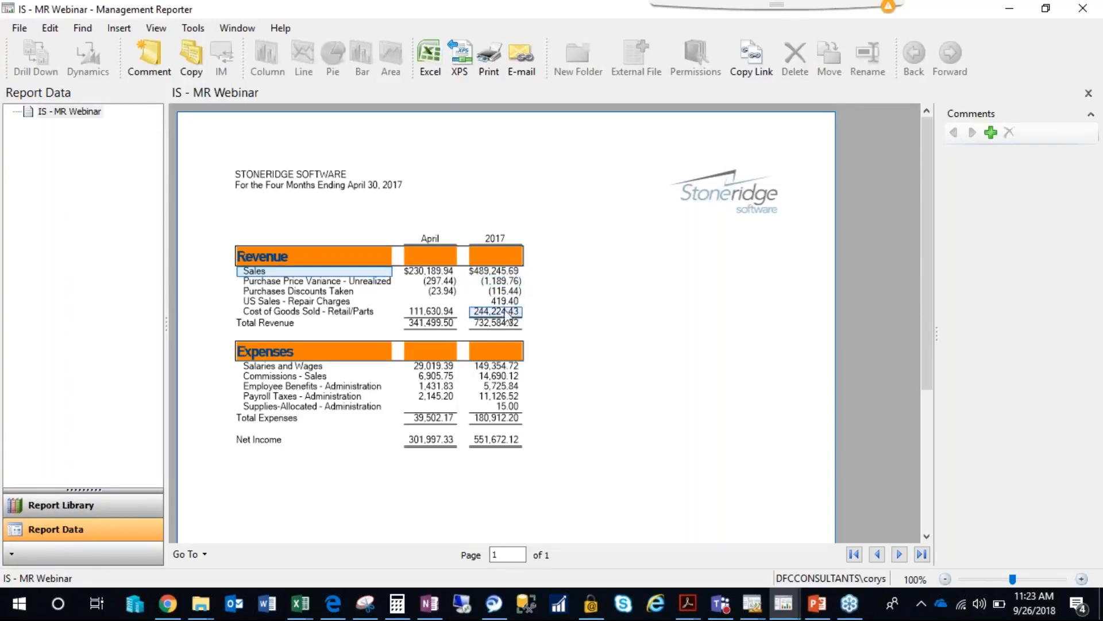
left_click(504, 273)
left_click(314, 311)
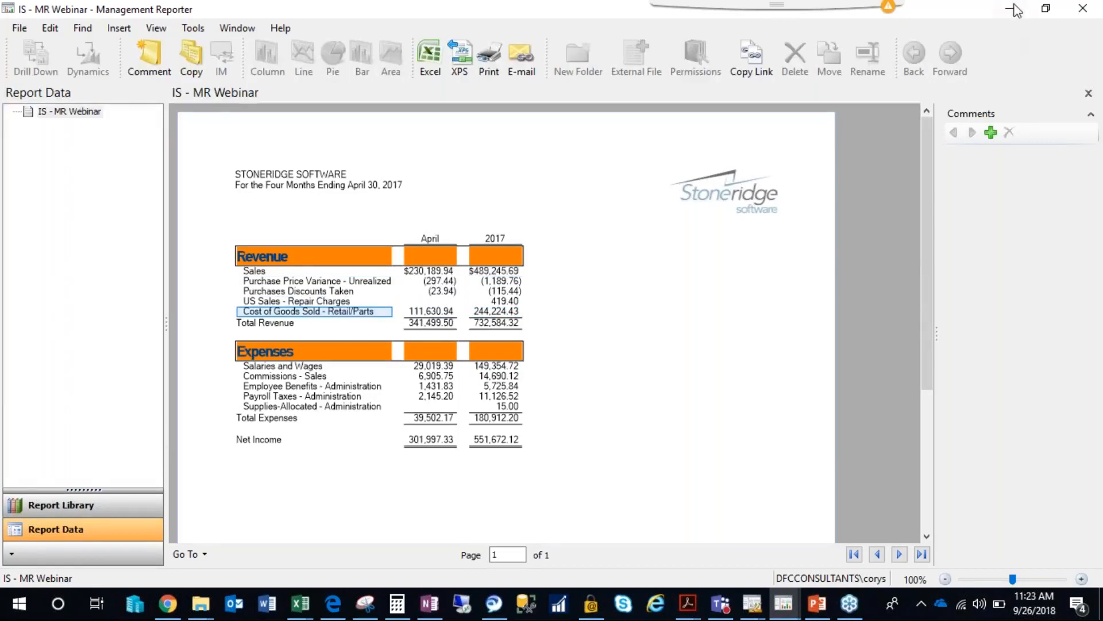
left_click(1009, 9)
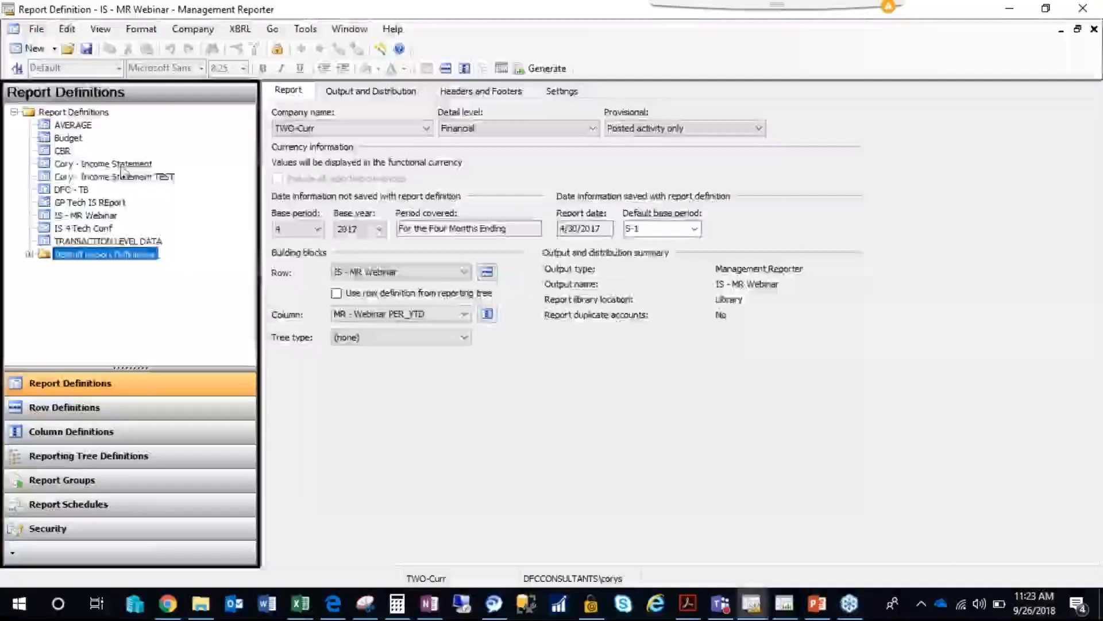
View the GP Tech IS REport definition, close it, and reopen the IS - MR Webinar report definition.
left_click(121, 176)
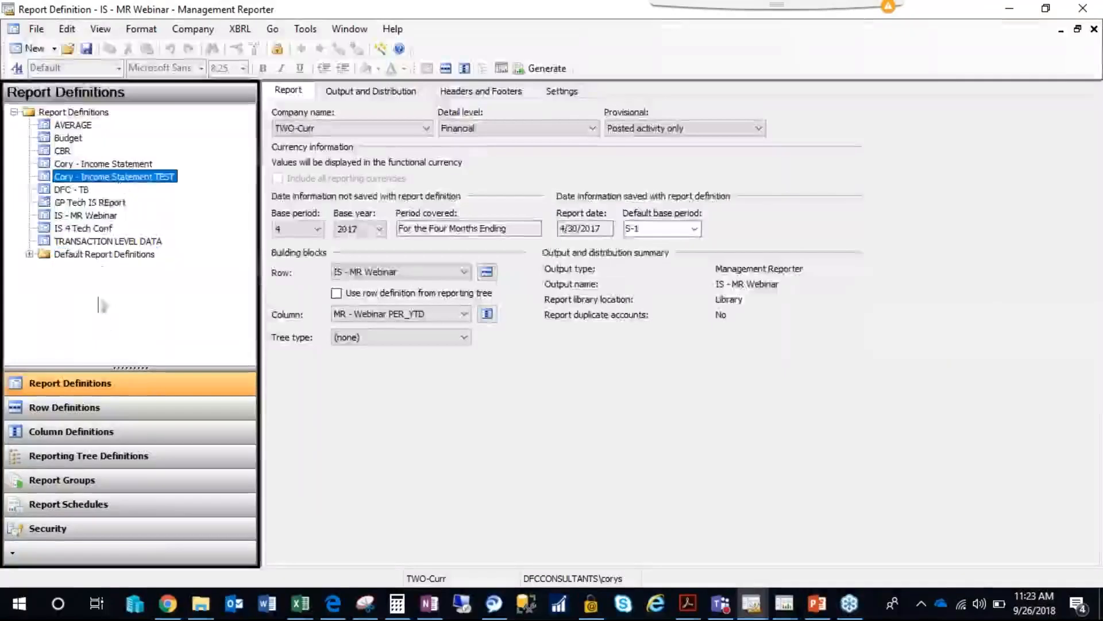
left_click(90, 205)
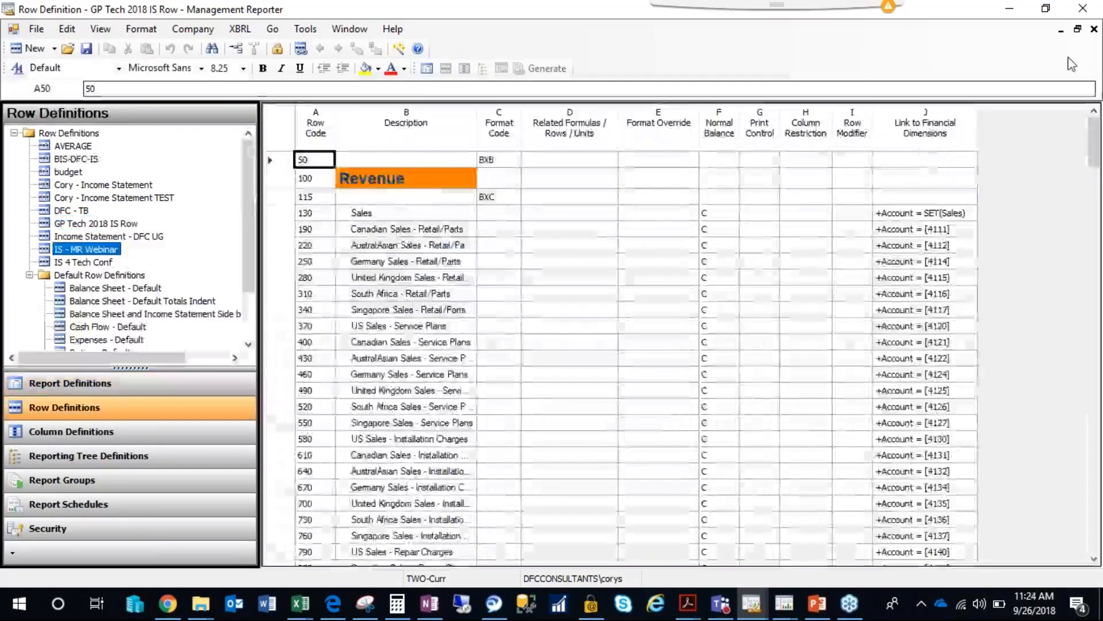
left_click(1094, 28)
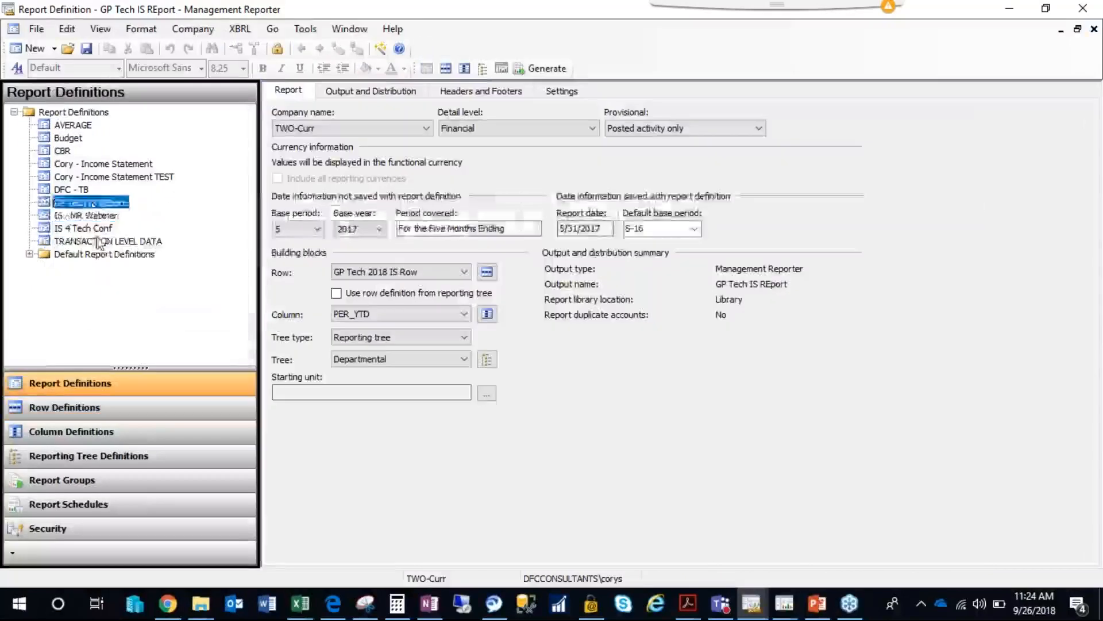
double_click(101, 216)
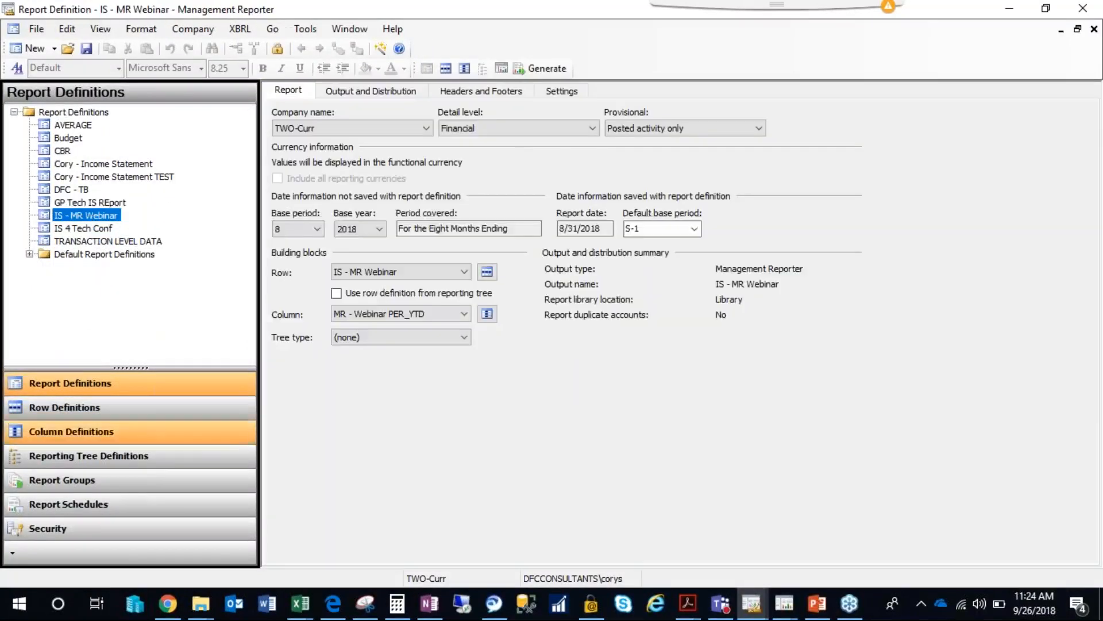
Open the IS 4 Tech Conf row definition and examine the format code and related rows of its sort row 115.
left_click(64, 407)
double_click(92, 241)
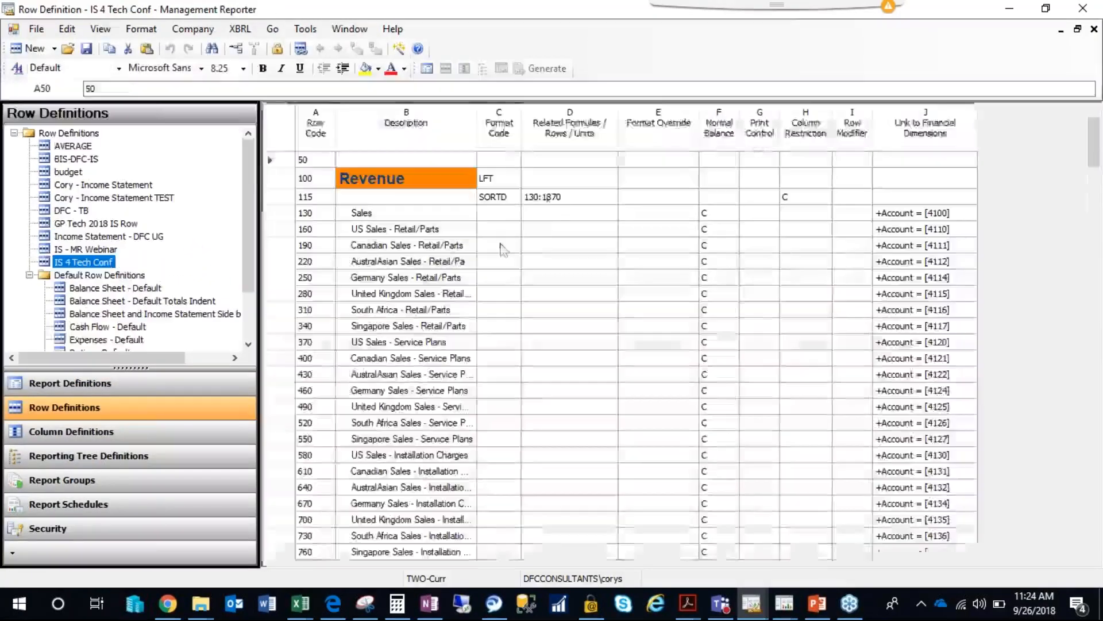
left_click(549, 197)
left_click(495, 199)
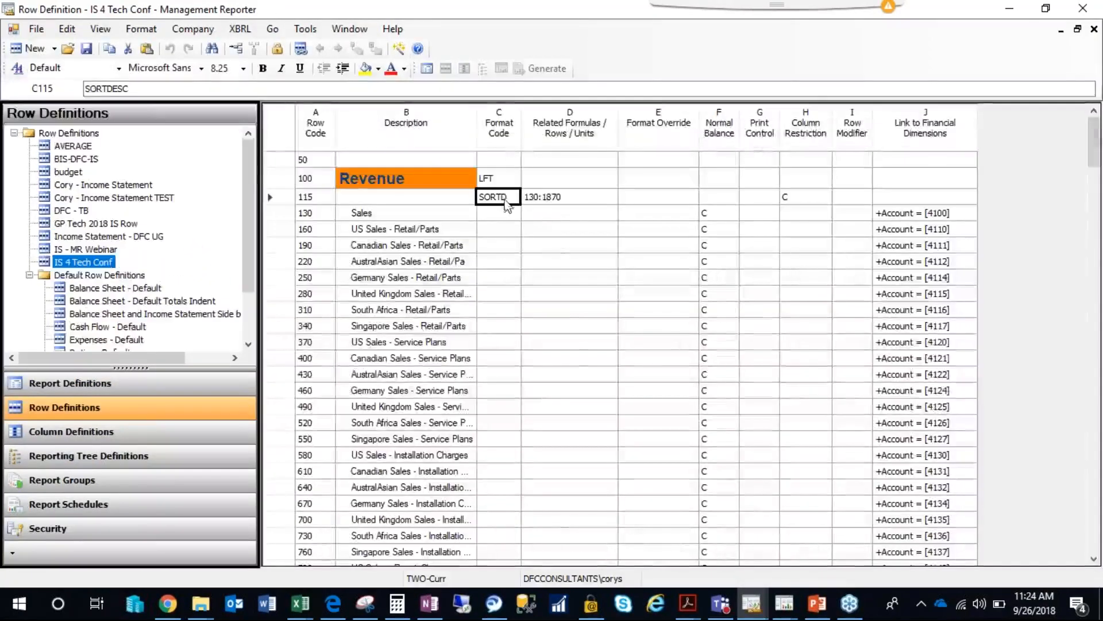
left_click(553, 201)
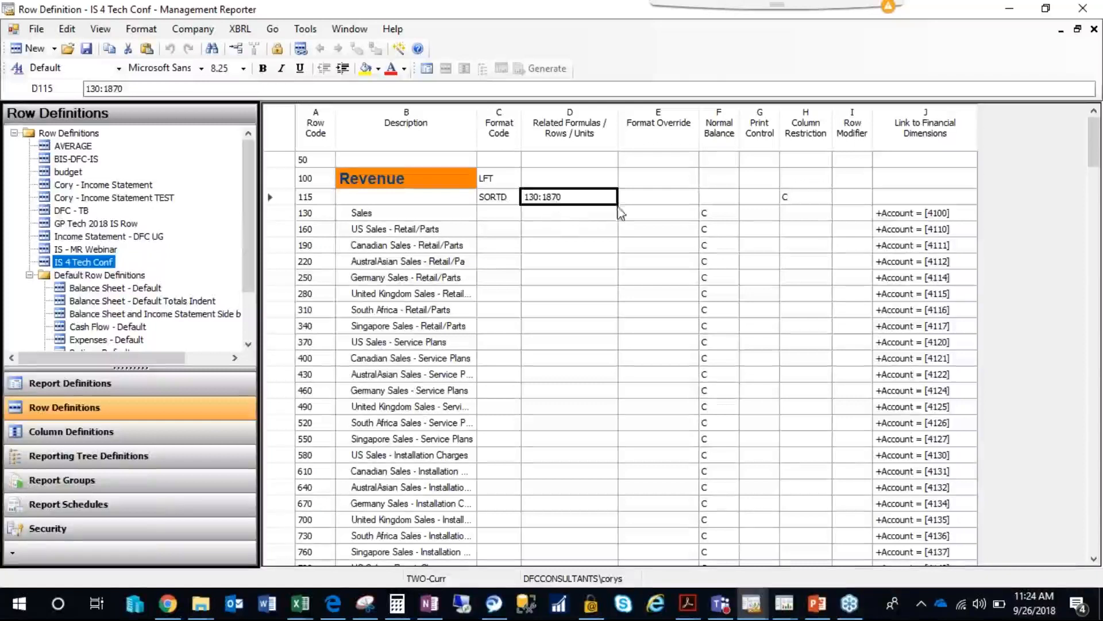
Check the format code of sort row 115 and close the IS 4 Tech Conf row definition.
left_click(504, 202)
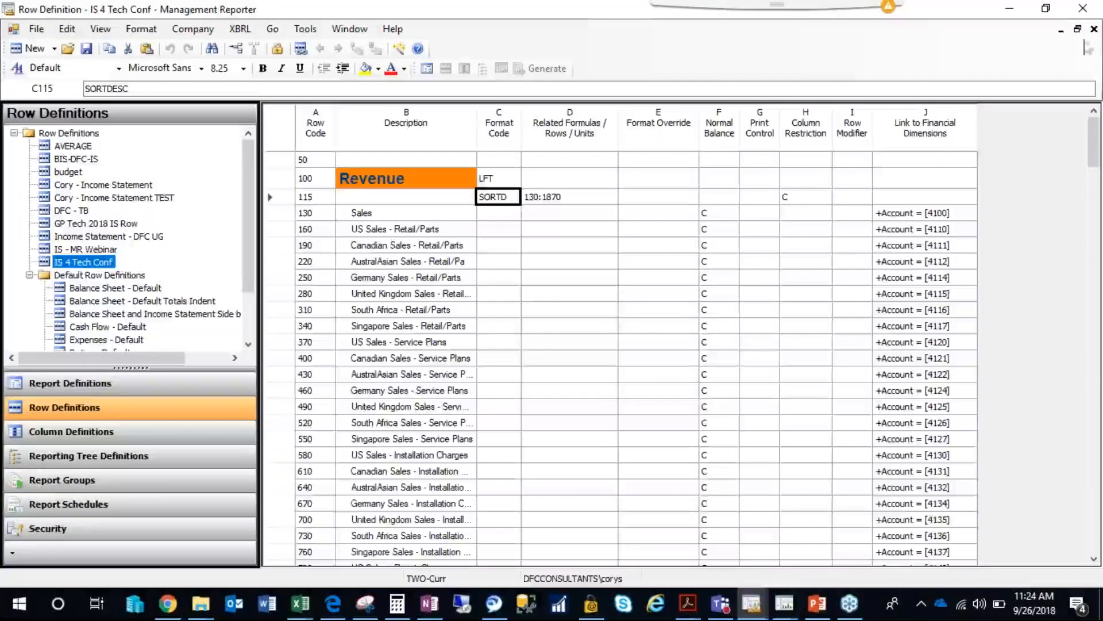
left_click(1094, 29)
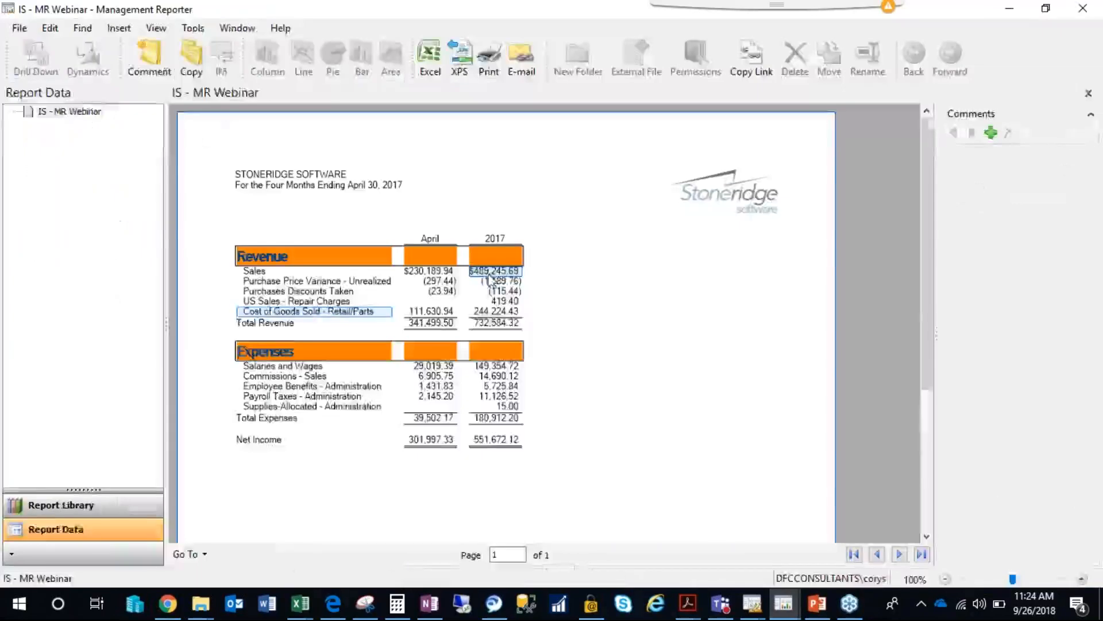
Examine the order of the 2017 Revenue amounts in the generated IS - MR Webinar report and close the viewer.
left_click(492, 273)
left_click(494, 313)
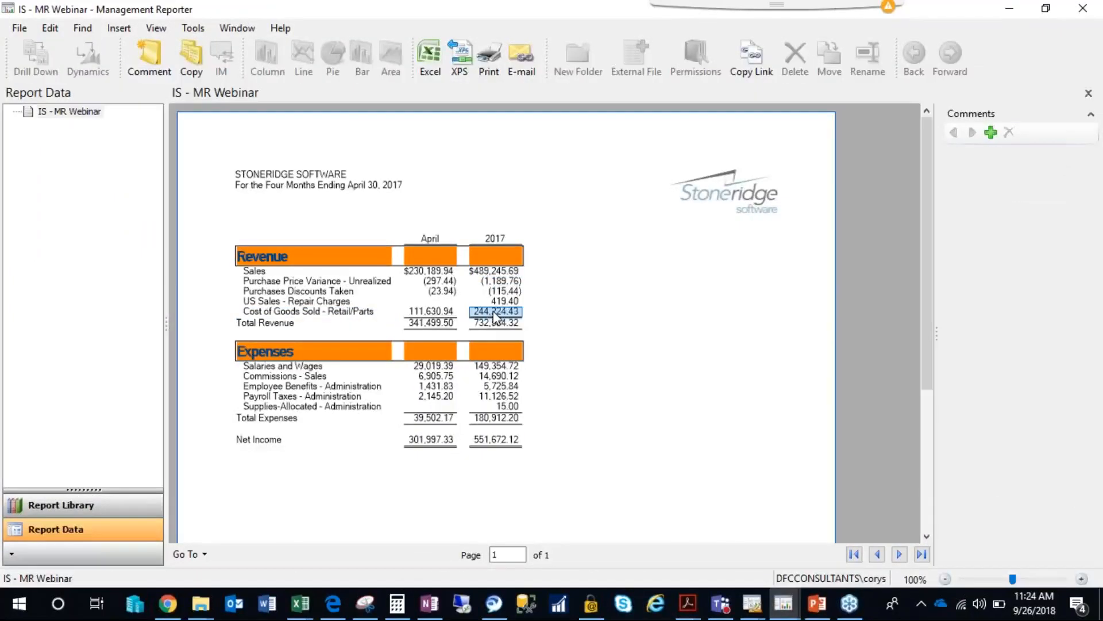
left_click(501, 282, "ctrl")
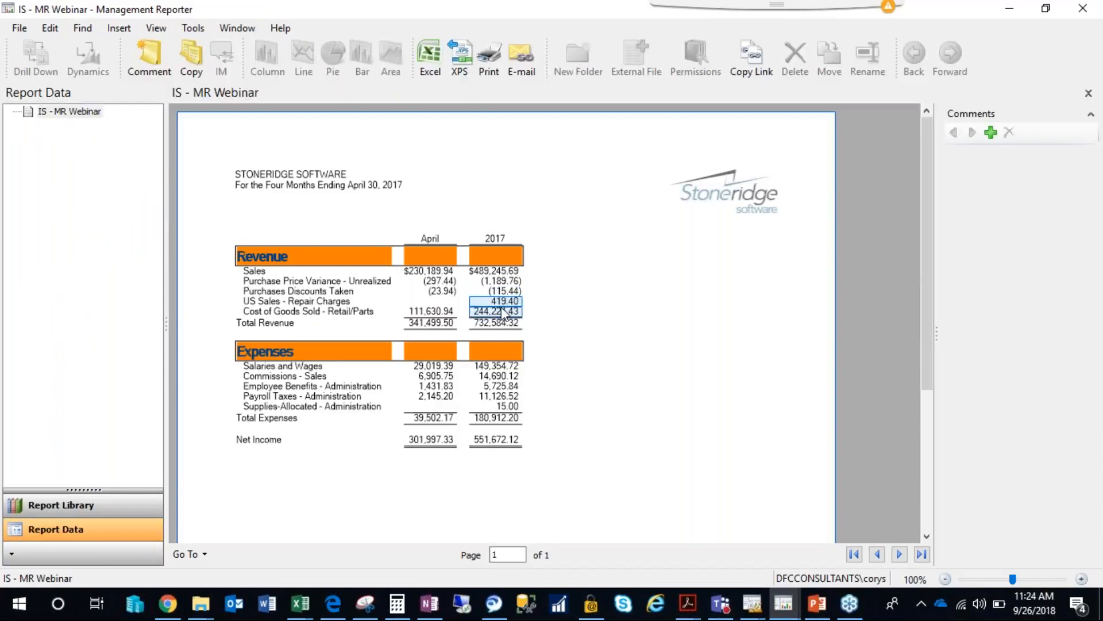
left_click(602, 199)
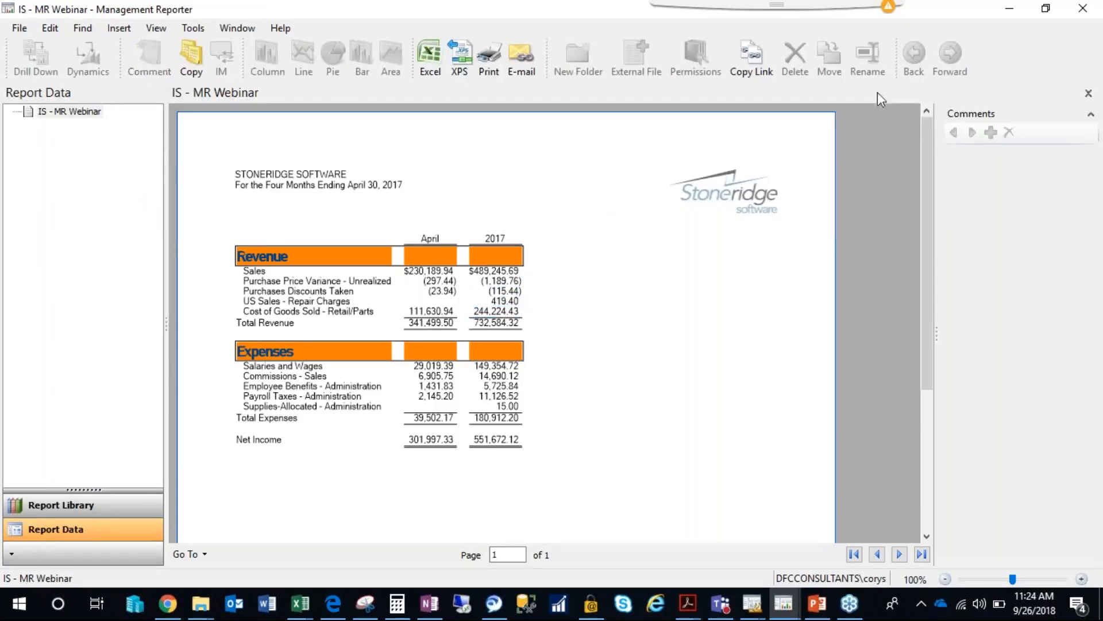
left_click(1082, 9)
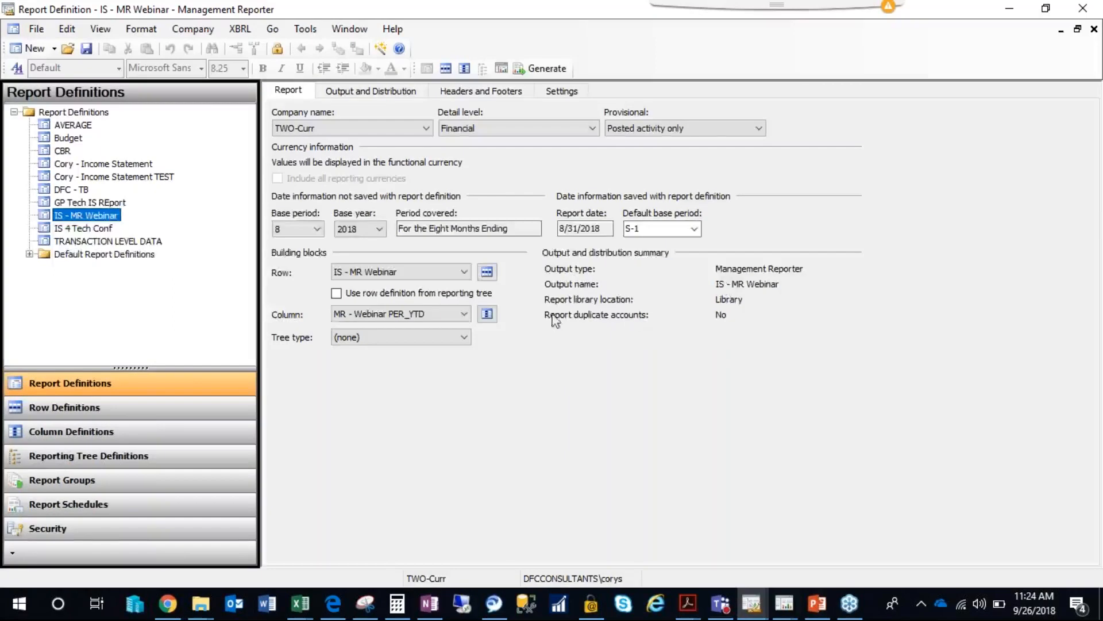
Set the tree type of the IS - MR Webinar report to Reporting tree and choose the Departmental tree.
left_click(464, 337)
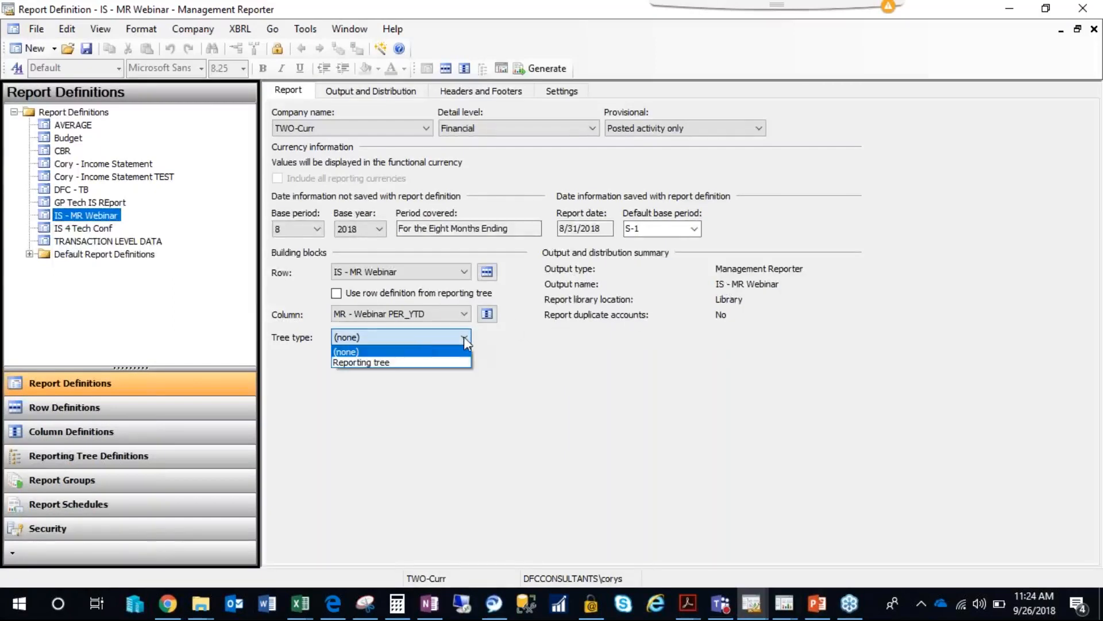
left_click(394, 362)
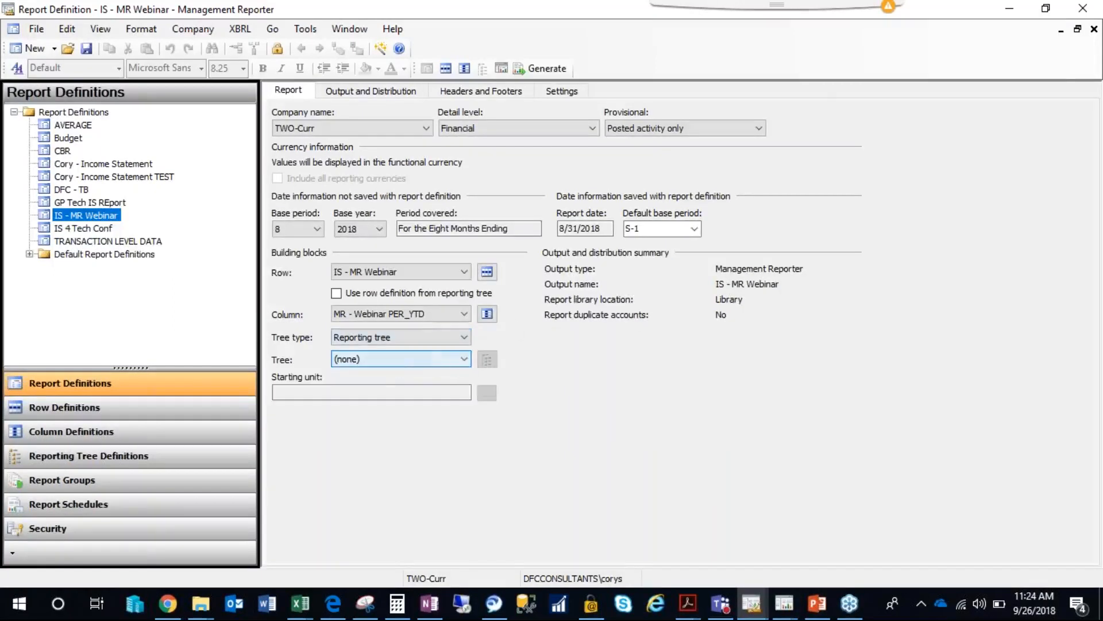
left_click(445, 361)
left_click(402, 387)
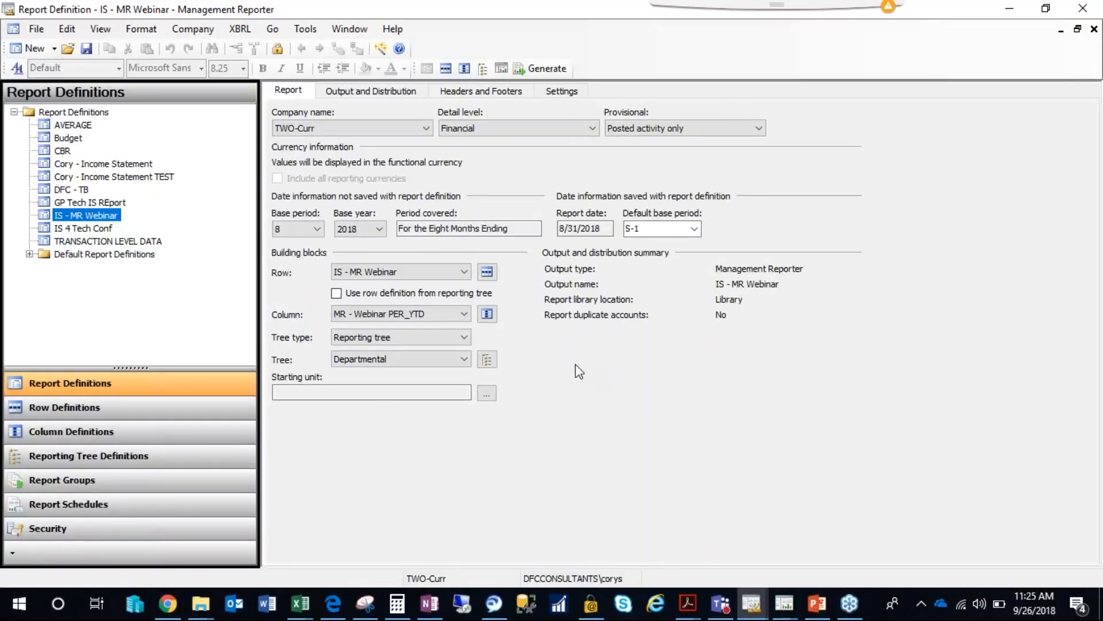
Open the Departmental tree definition with its Dimensions column widened and locate the command for inserting reporting units from dimensions.
left_click(487, 359)
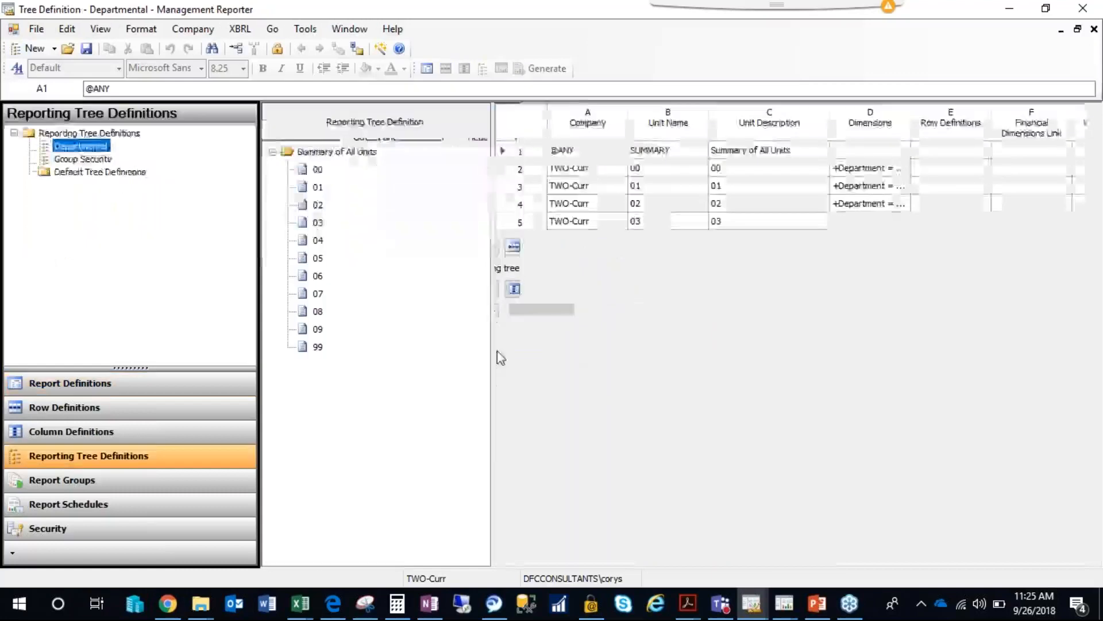
left_click_drag(911, 115, 949, 121)
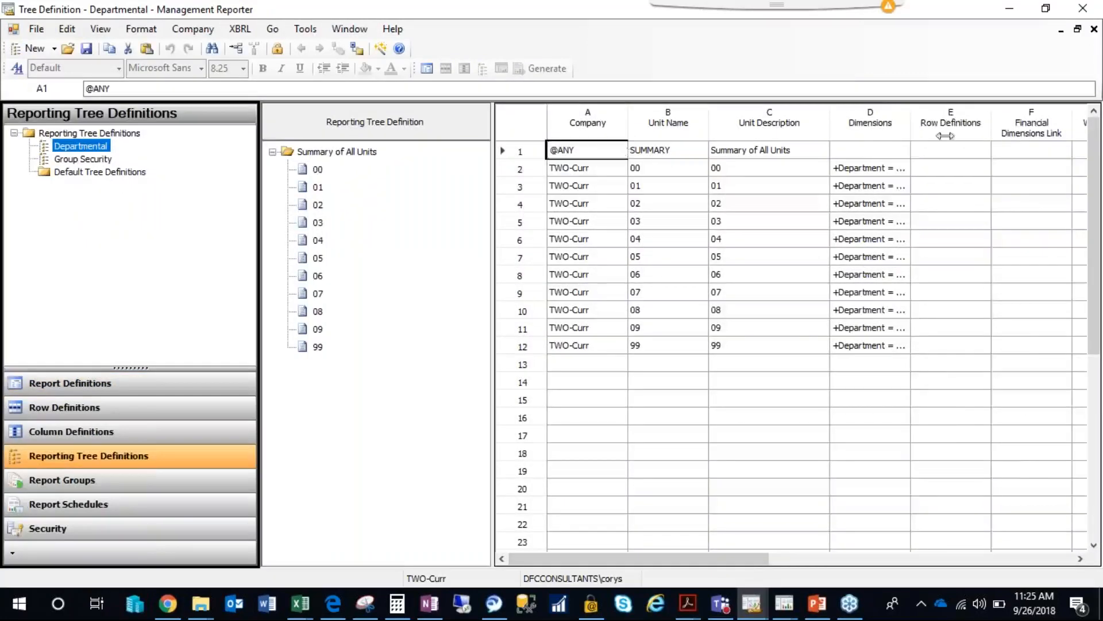
left_click(591, 170)
left_click(66, 28)
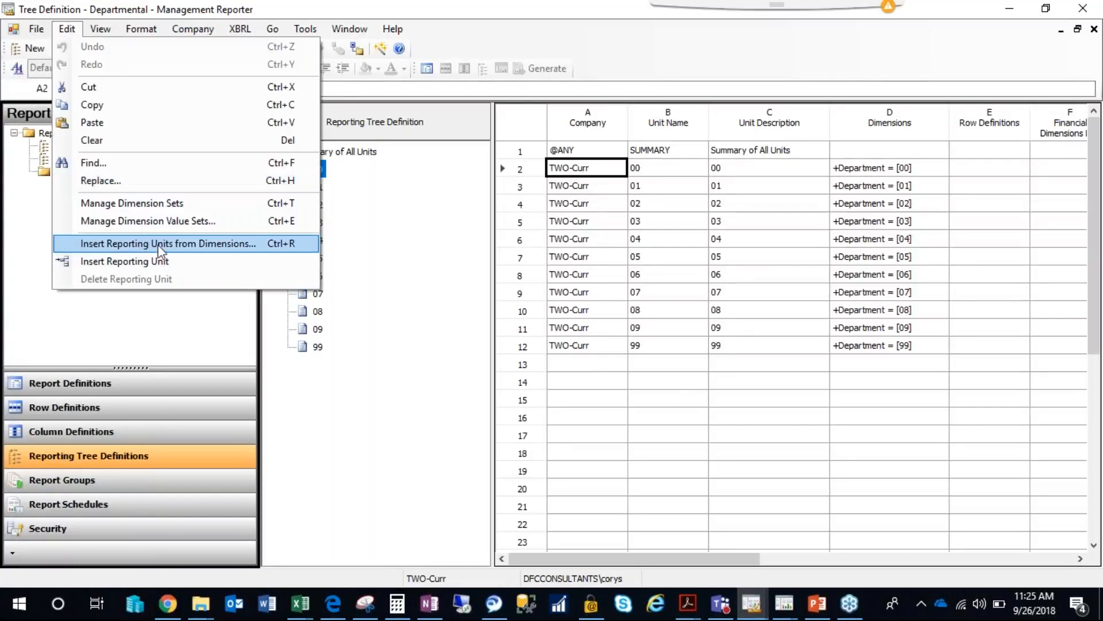
left_click(722, 275)
Examine the Department dimensions of tree rows 2 to 12 and close the Departmental tree definition.
left_click(869, 170)
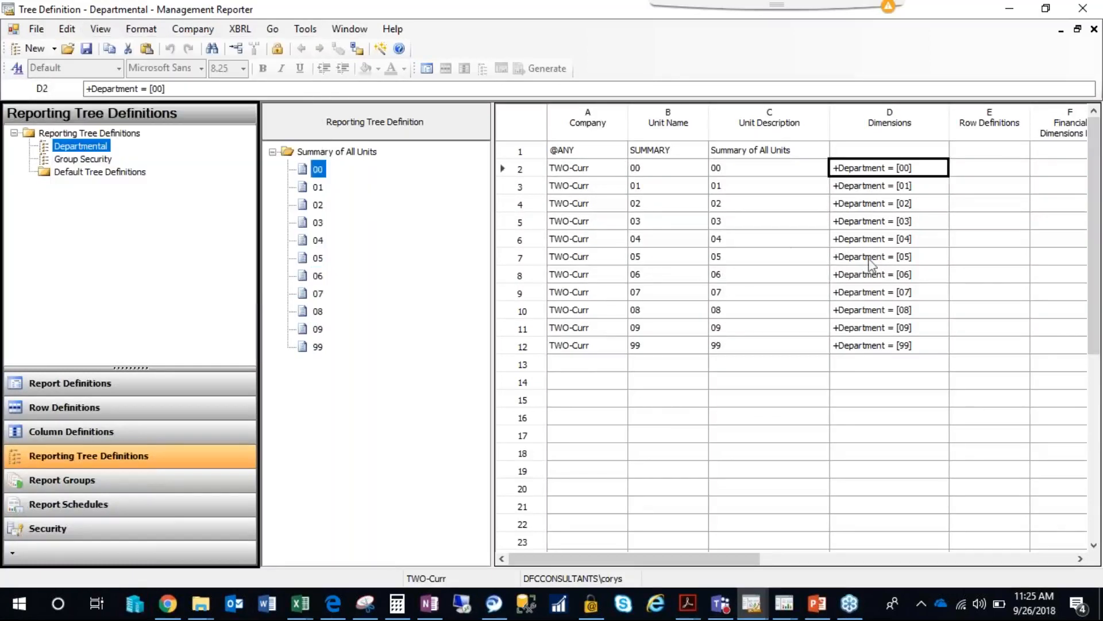
left_click(876, 346, "shift")
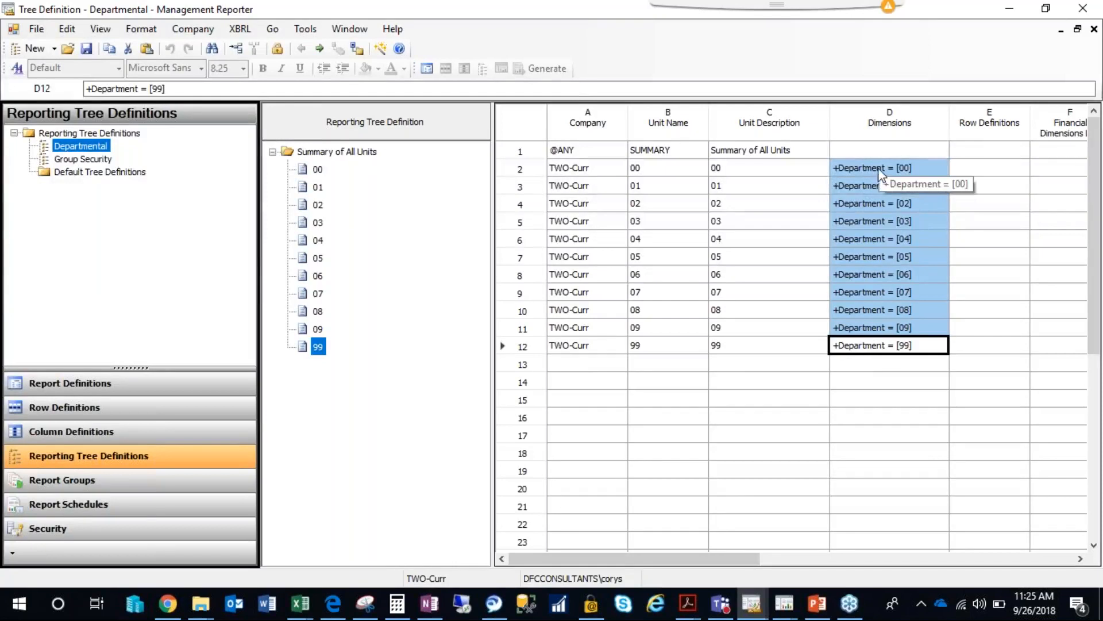
left_click(1094, 30)
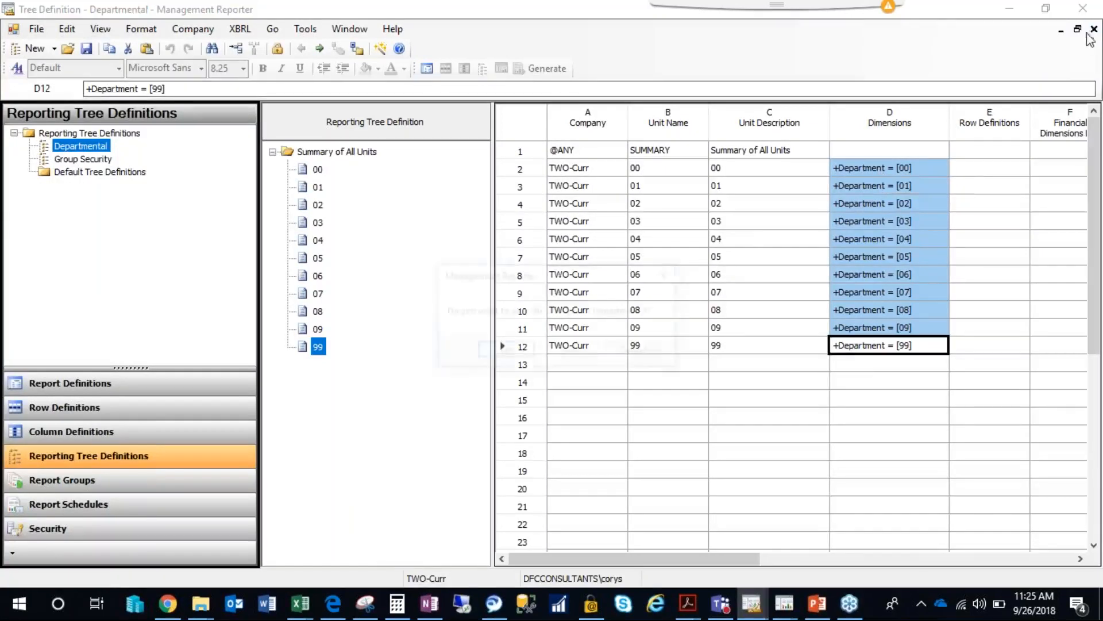
left_click(504, 352)
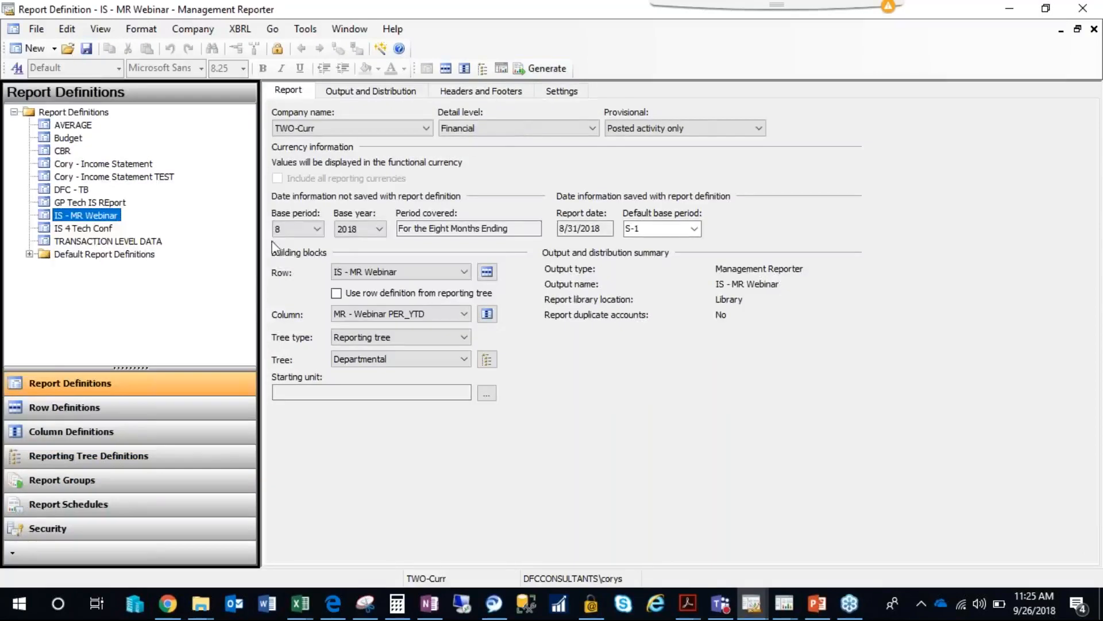
Set the report's base period to 4 and its base year to 2017.
left_click(310, 229)
left_click(291, 276)
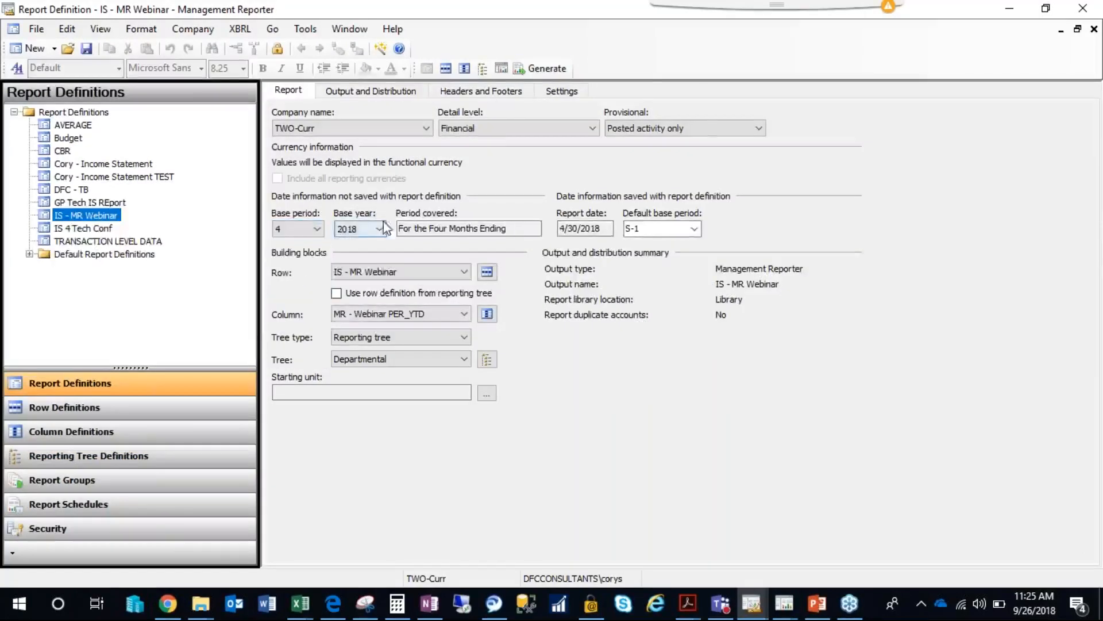
left_click(357, 229)
left_click(350, 302)
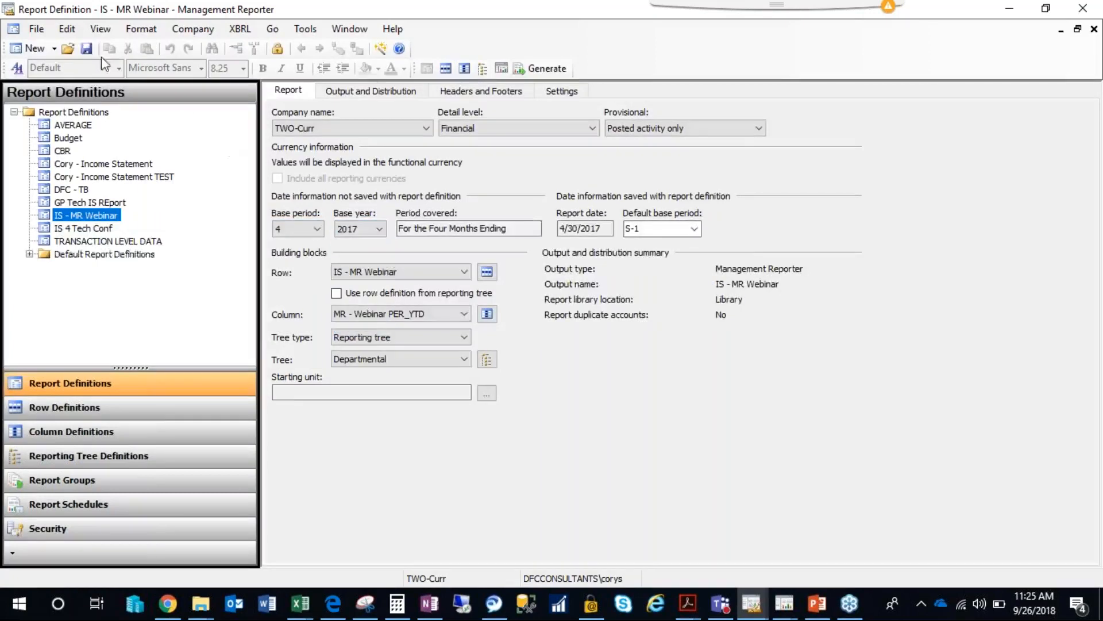
Generate the IS - MR Webinar report for the summary and all departmental reporting units.
left_click(537, 69)
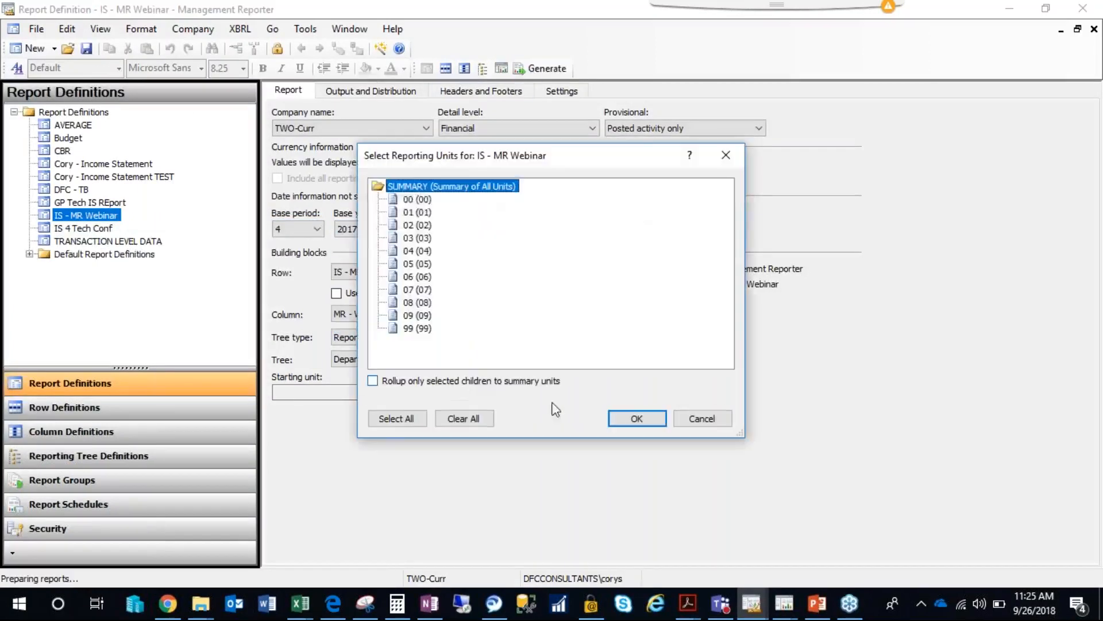
left_click(395, 419)
left_click(637, 418)
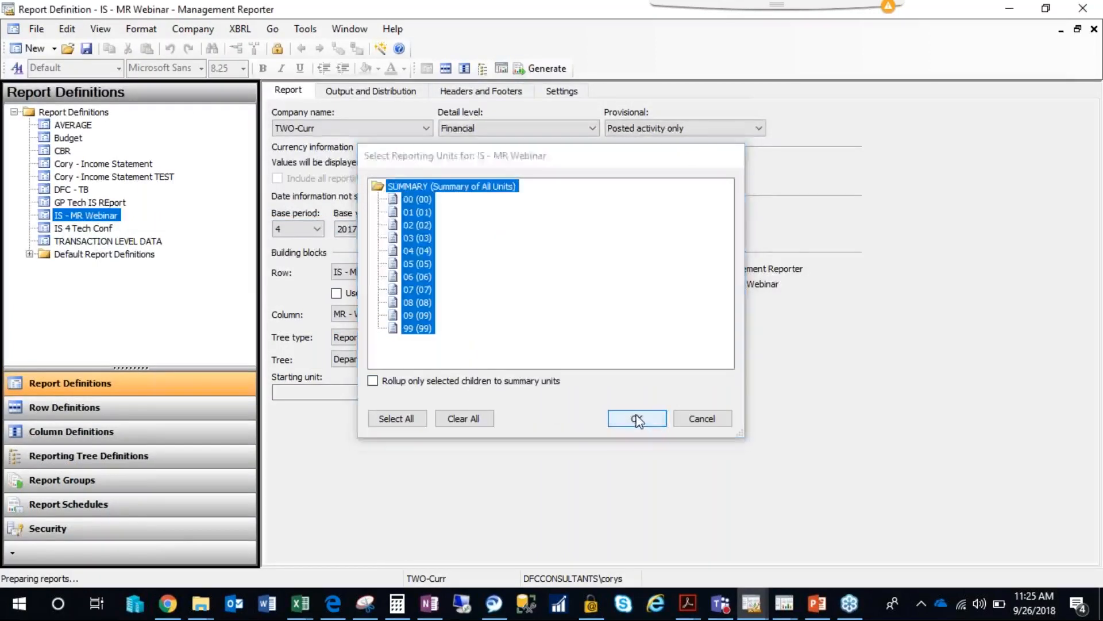
Refresh the report queue status until the departmental IS - MR Webinar report is processed.
left_click(740, 166)
left_click(743, 163)
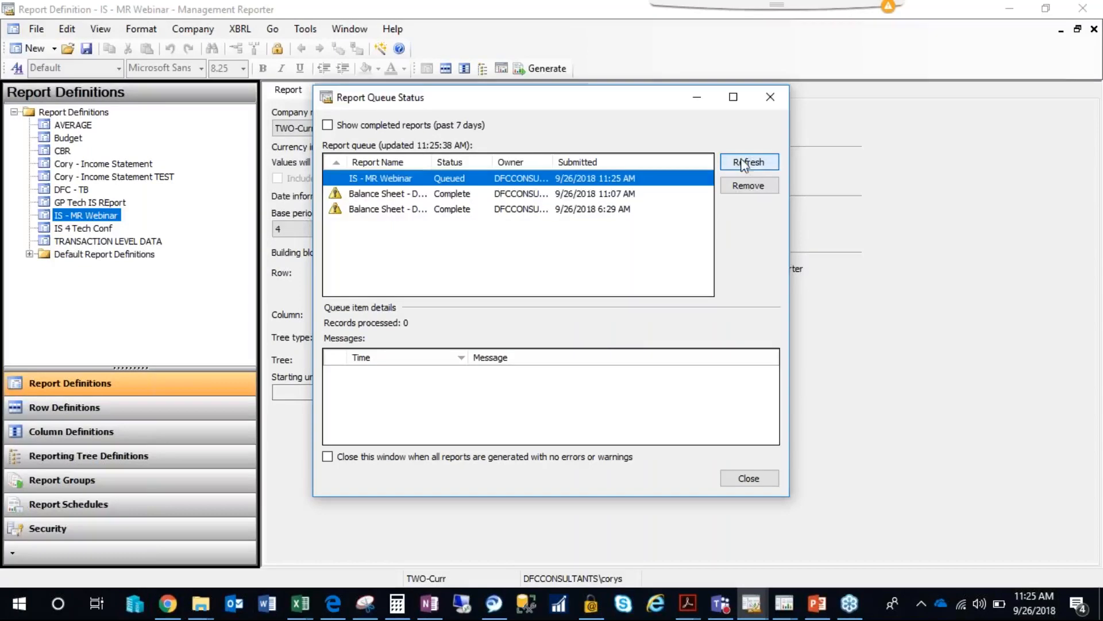
left_click(748, 166)
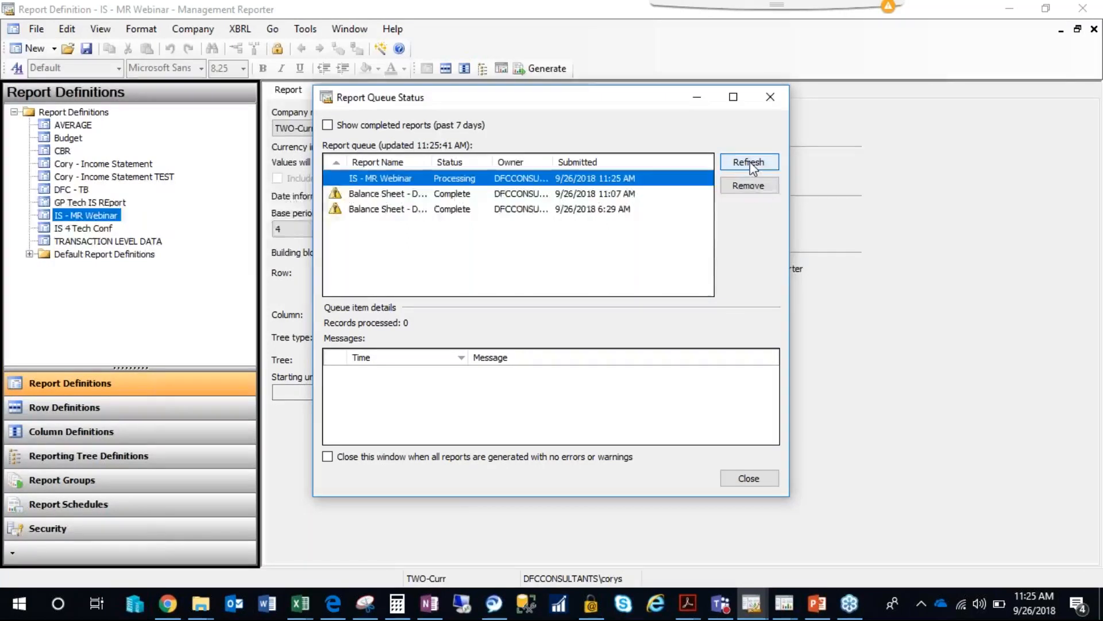
left_click(749, 162)
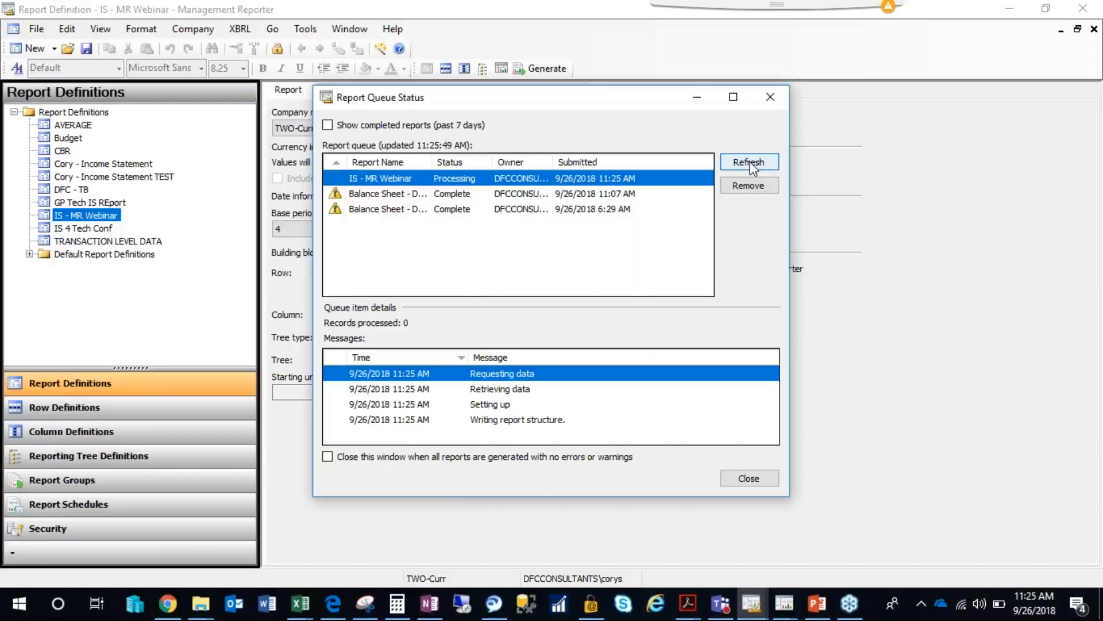
left_click(749, 162)
left_click(747, 165)
left_click(747, 166)
left_click(751, 165)
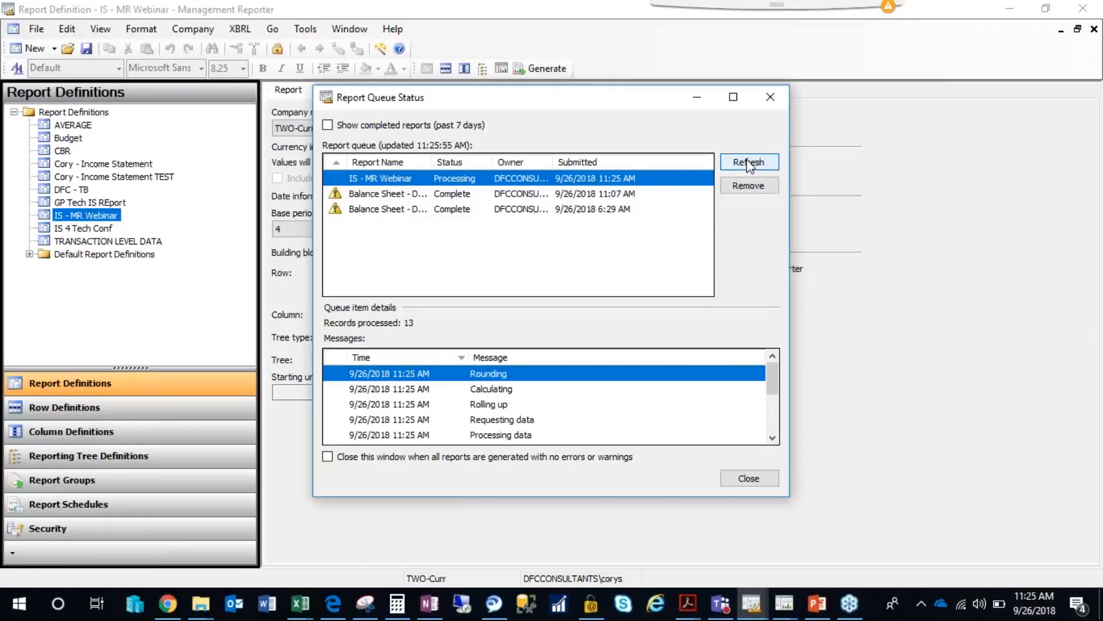
left_click(749, 163)
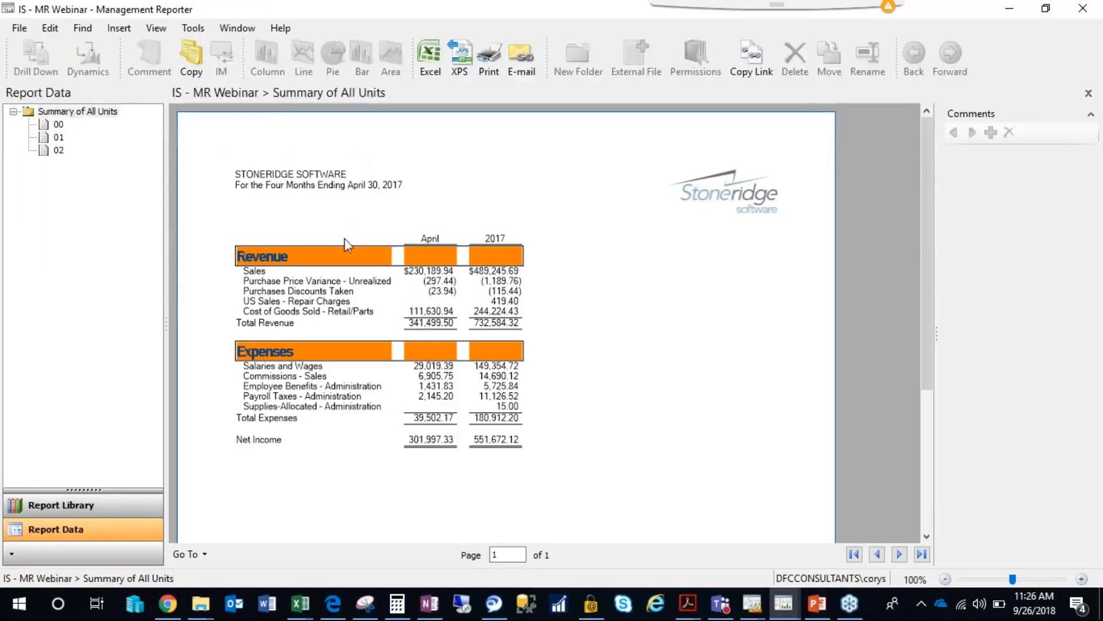
Compare the income statements of Summary of All Units and departments 00, 01 and 02 in the generated report.
left_click(57, 112)
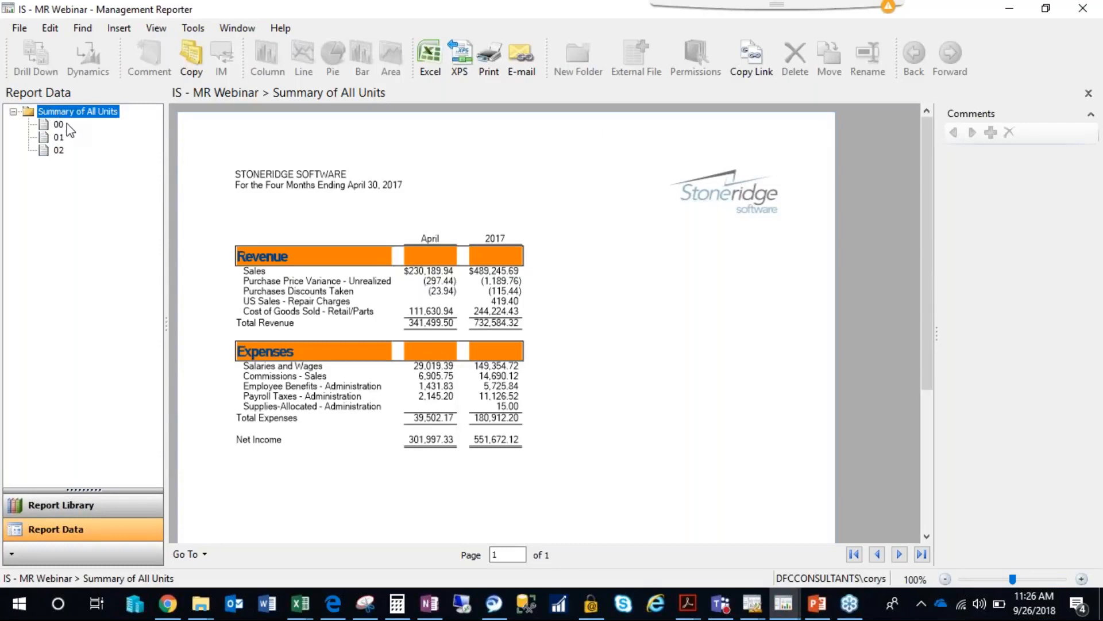
left_click(58, 124)
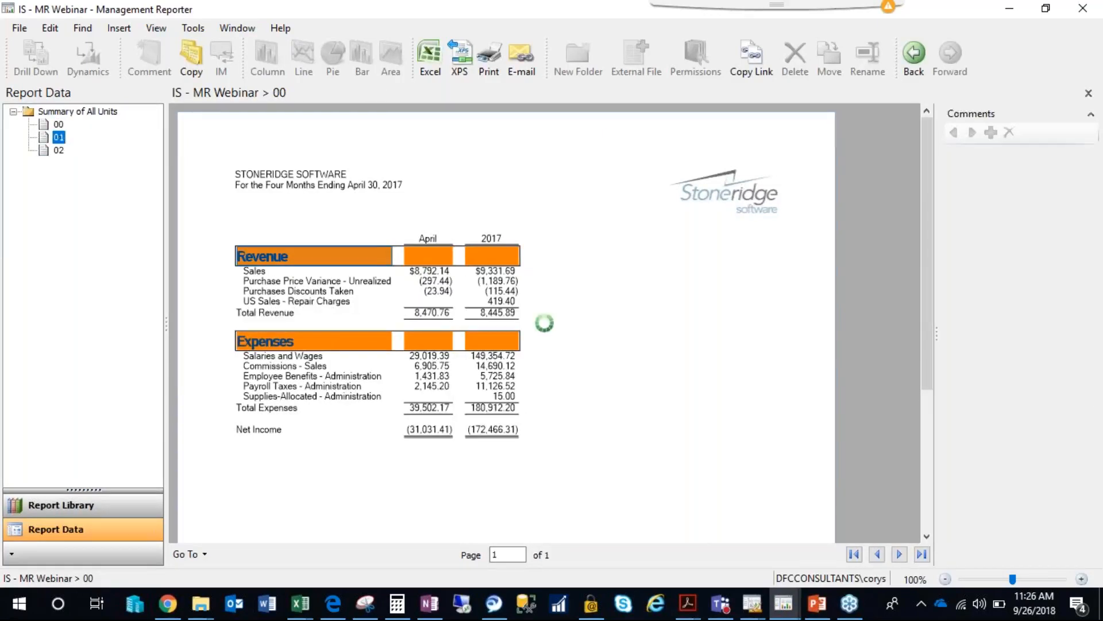
left_click(60, 150)
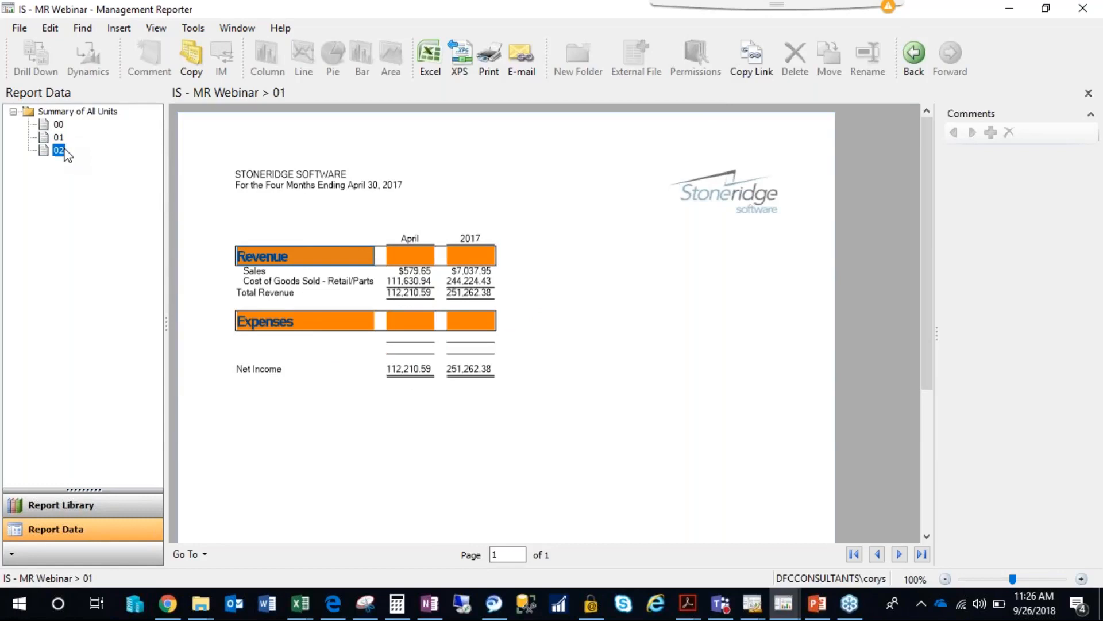
left_click(59, 136)
left_click(60, 150)
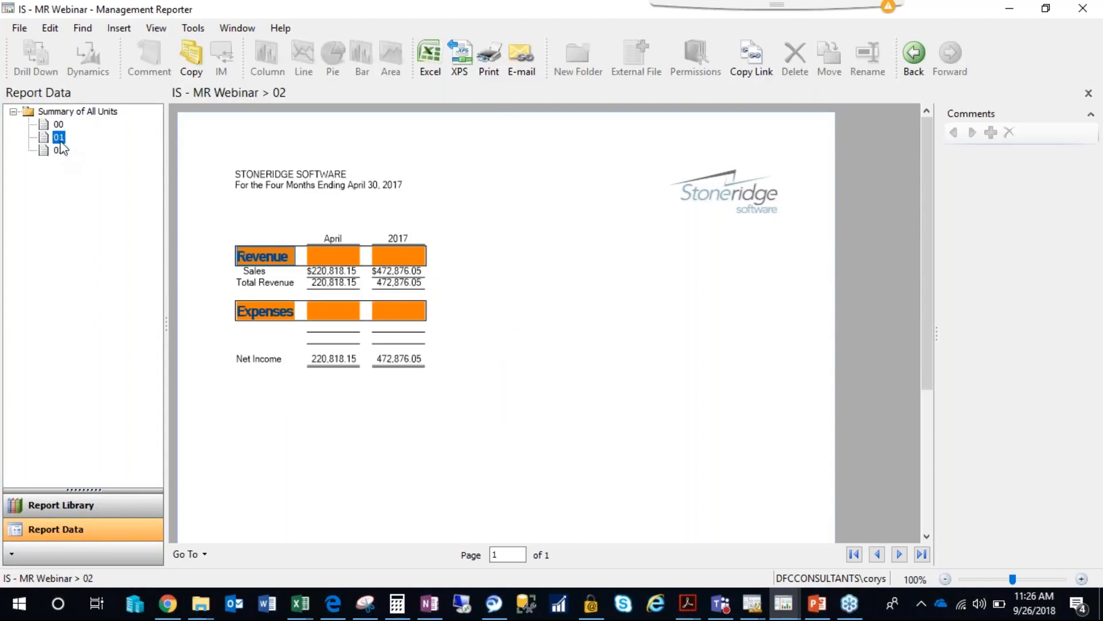
left_click(59, 137)
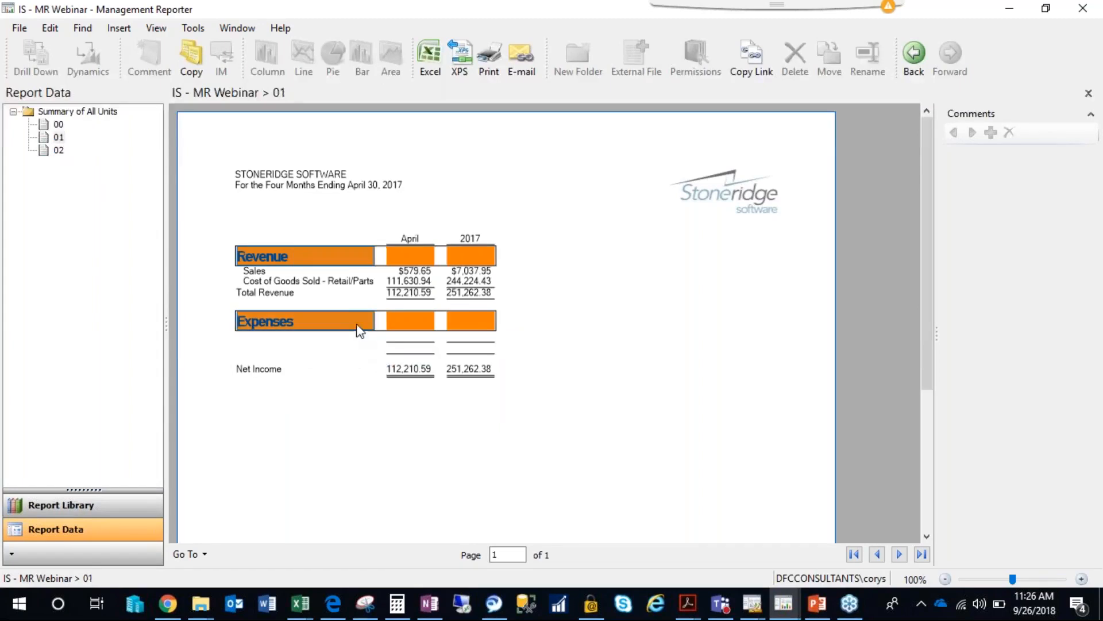
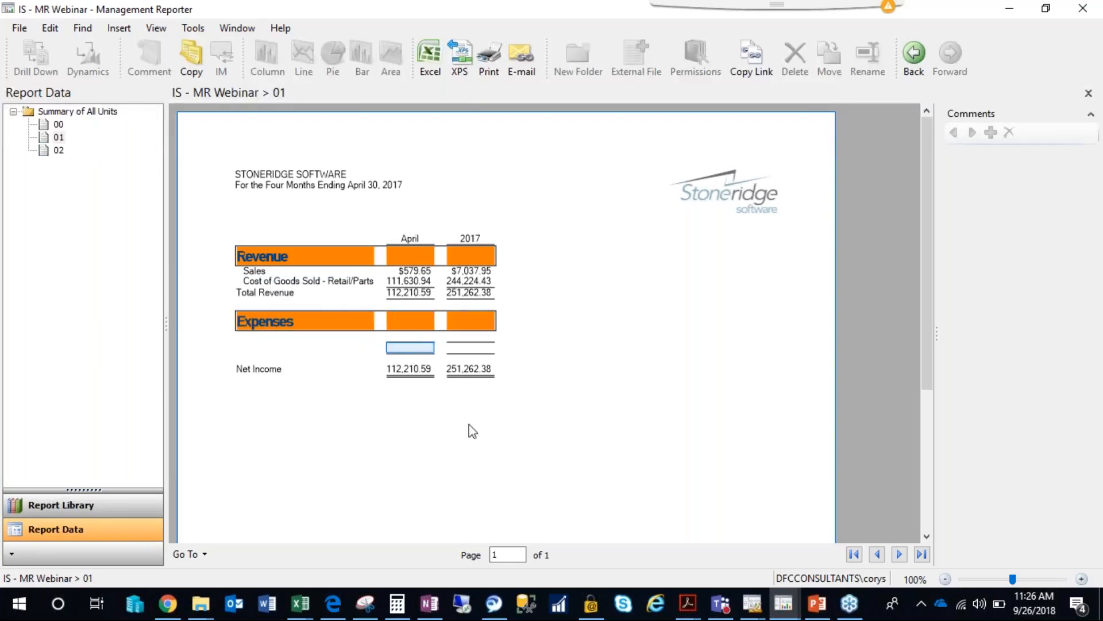
Switch to the Report Designer and open the row definition used by the IS - MR Webinar report.
mouse_move(752, 603)
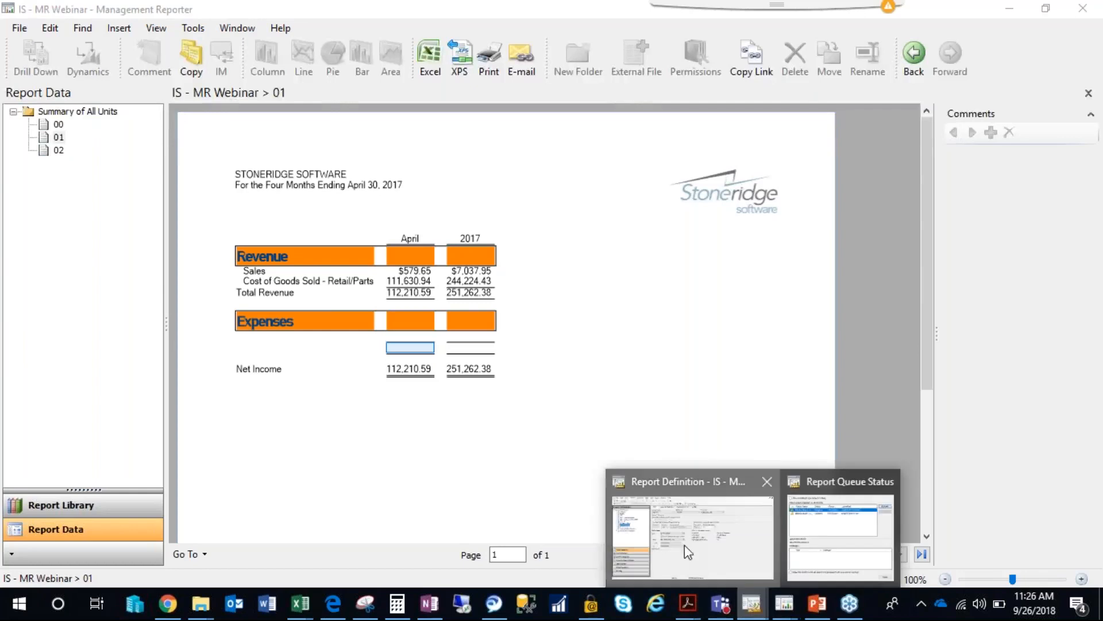
left_click(684, 544)
left_click(486, 271)
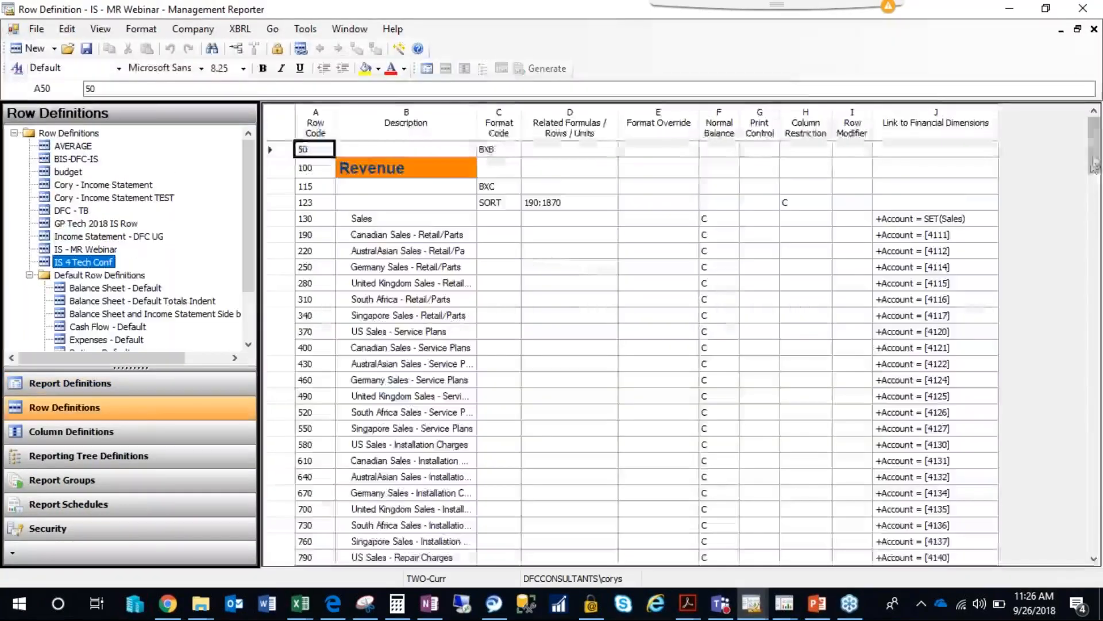
Relate the Revenue header row 100 to the Total Revenue row by entering 1930 as its related row.
left_click(543, 172)
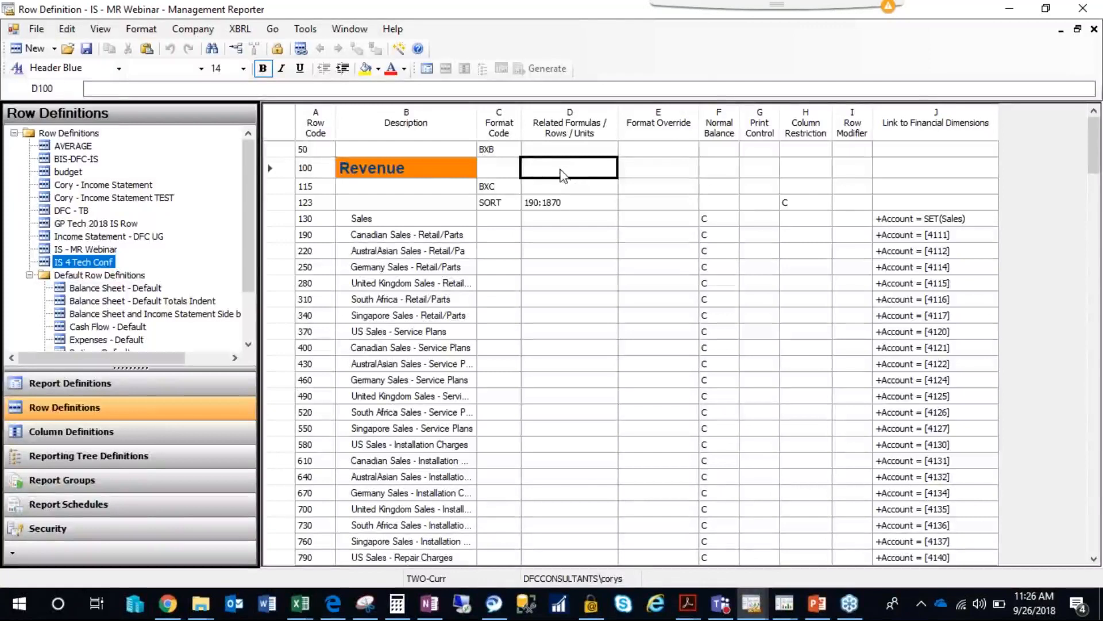
left_click(429, 169)
left_click(548, 169)
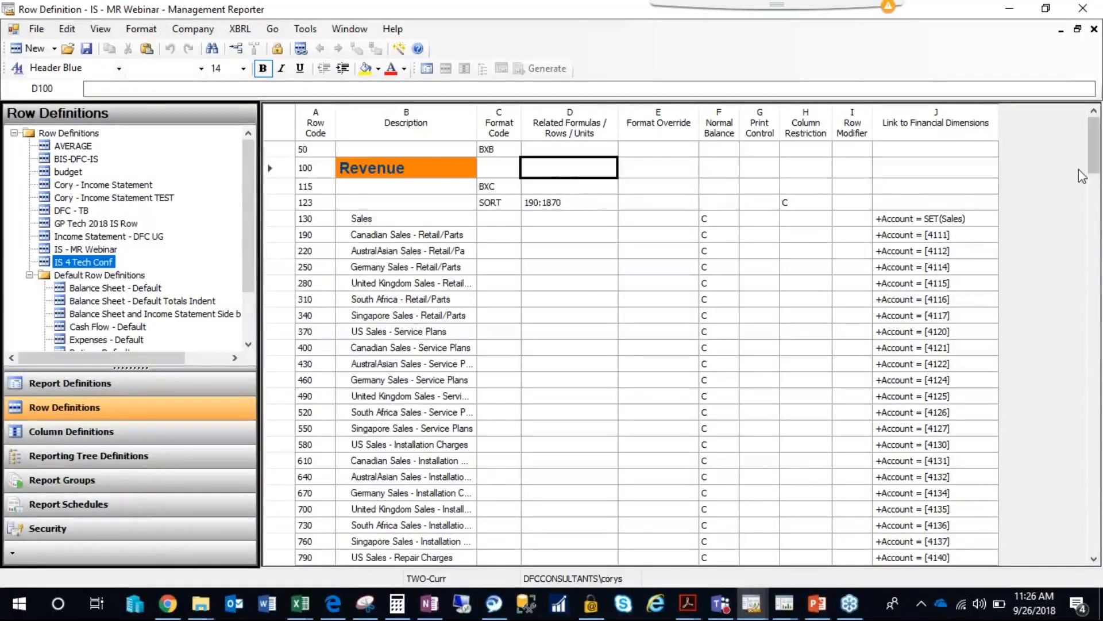
left_click_drag(1094, 160, 1094, 201)
scroll(672, 339, "down", 12)
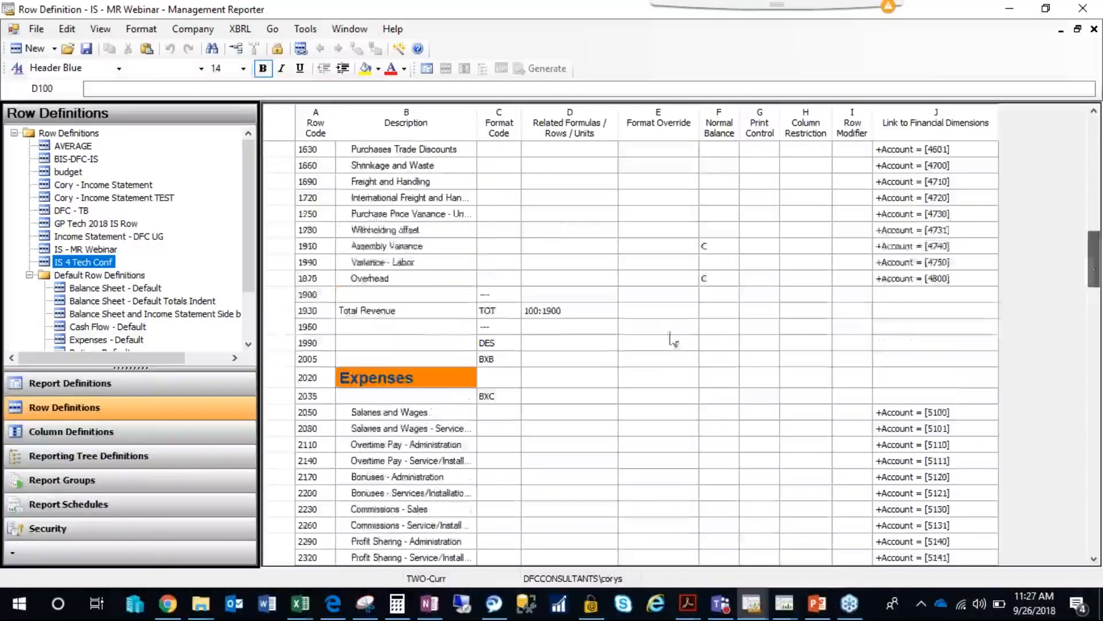
left_click(309, 314)
left_click_drag(1094, 284, 1011, 156)
left_click(553, 174)
type("1")
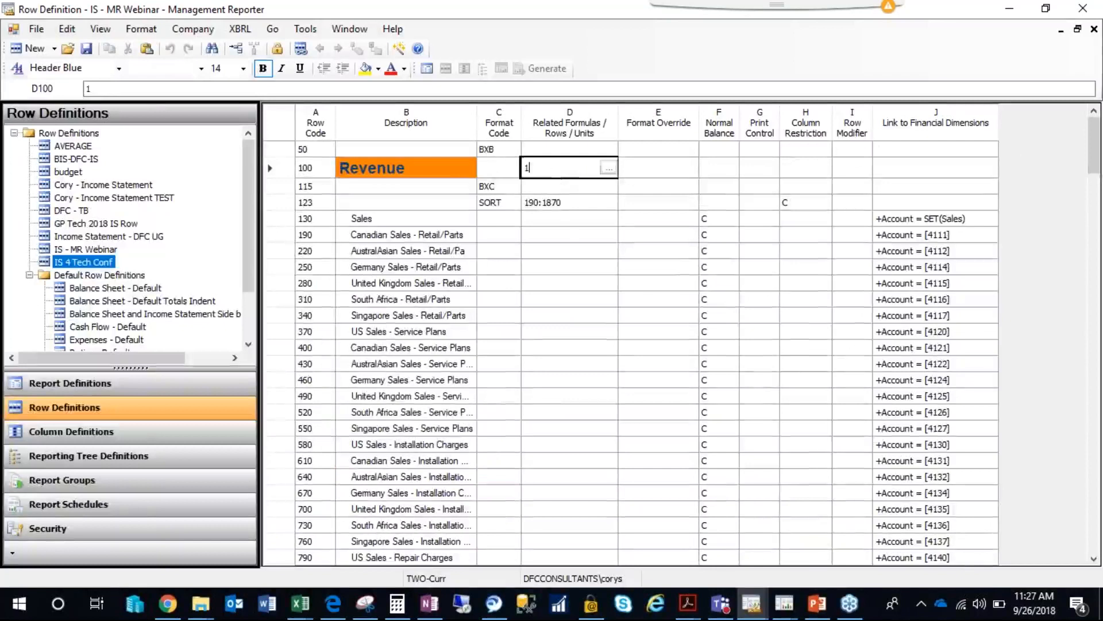
type("930")
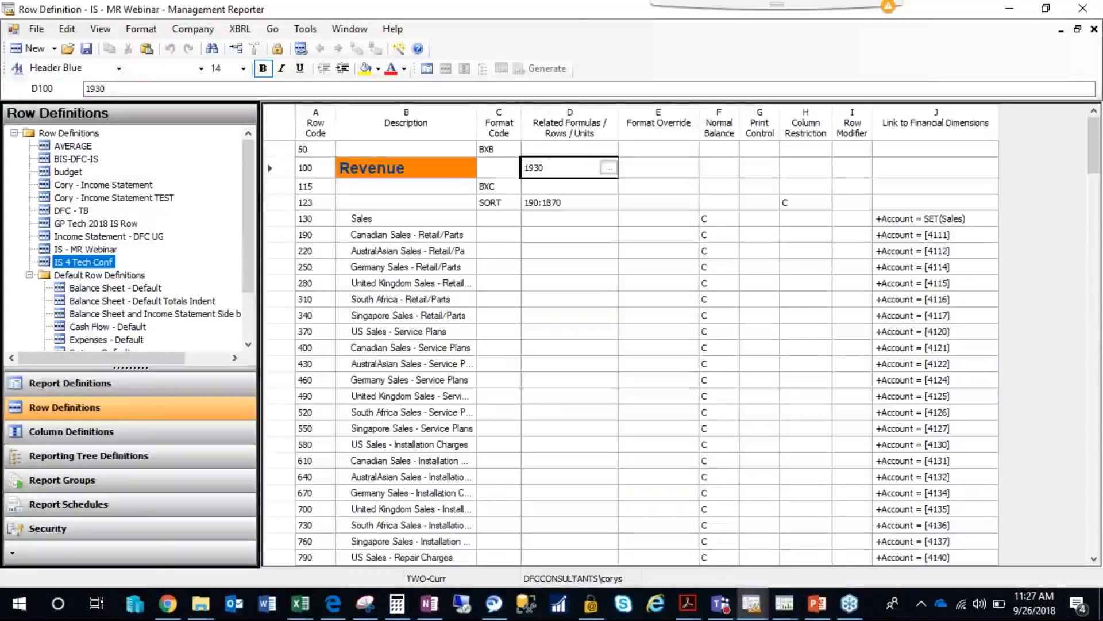
left_click(450, 169)
left_click(543, 170)
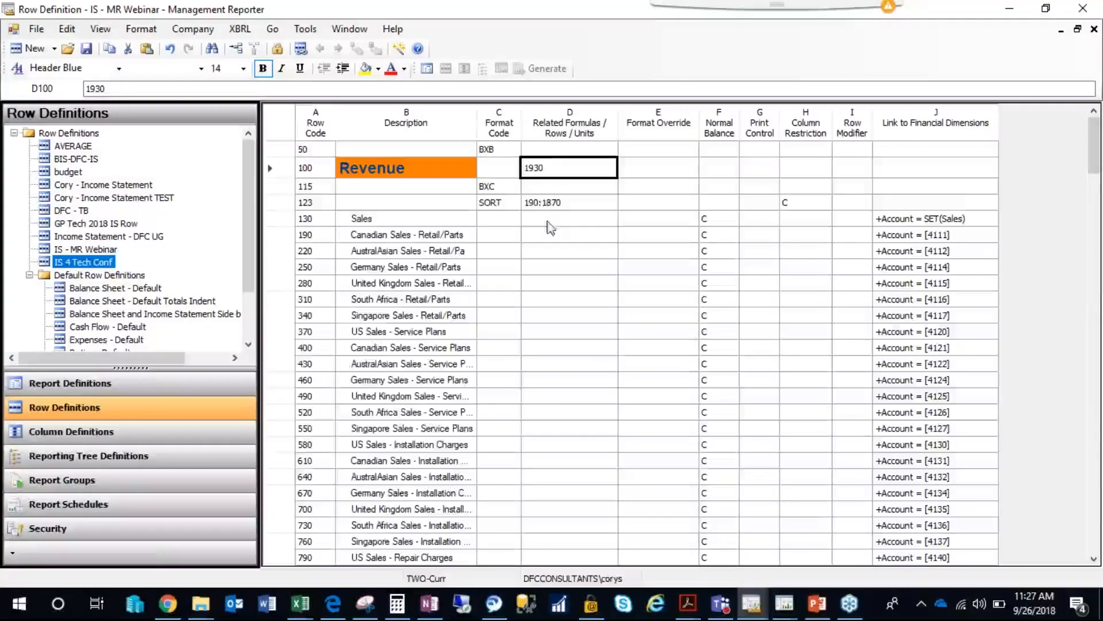
Enter 1930 as the related row for the underline rows 1900 and 1960 around Total Revenue.
left_click_drag(1094, 148, 1093, 268)
left_click(560, 247)
type("1930,")
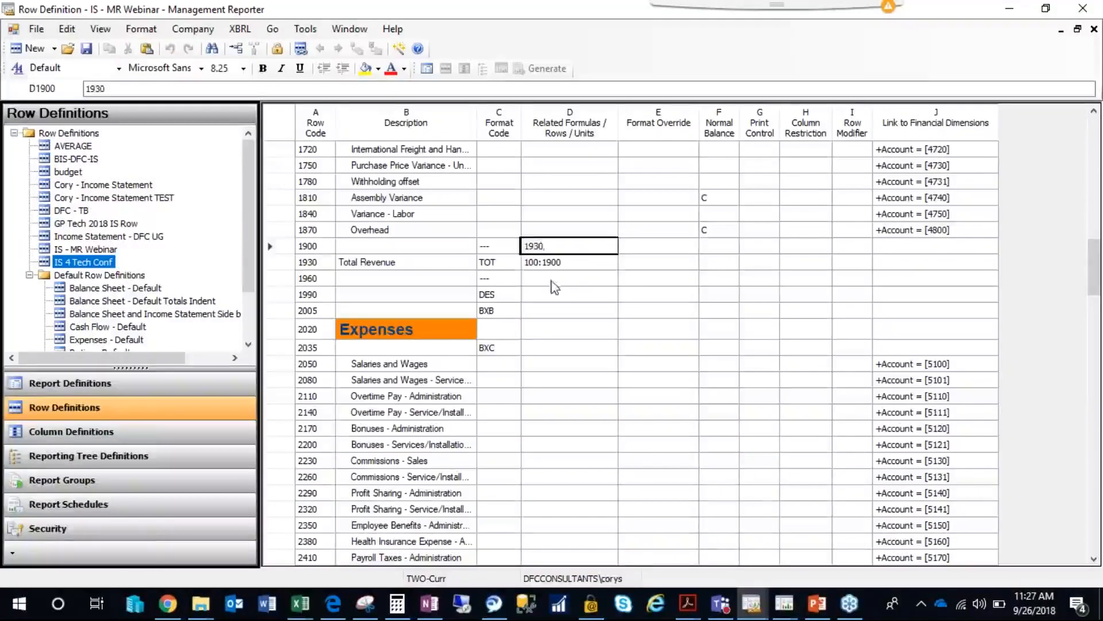
left_click(552, 281)
type("1930")
left_click(570, 310)
Relate the Expenses header row 2020 to the Total Expenses row by entering 5920 as its related row.
left_click_drag(1097, 267, 1094, 533)
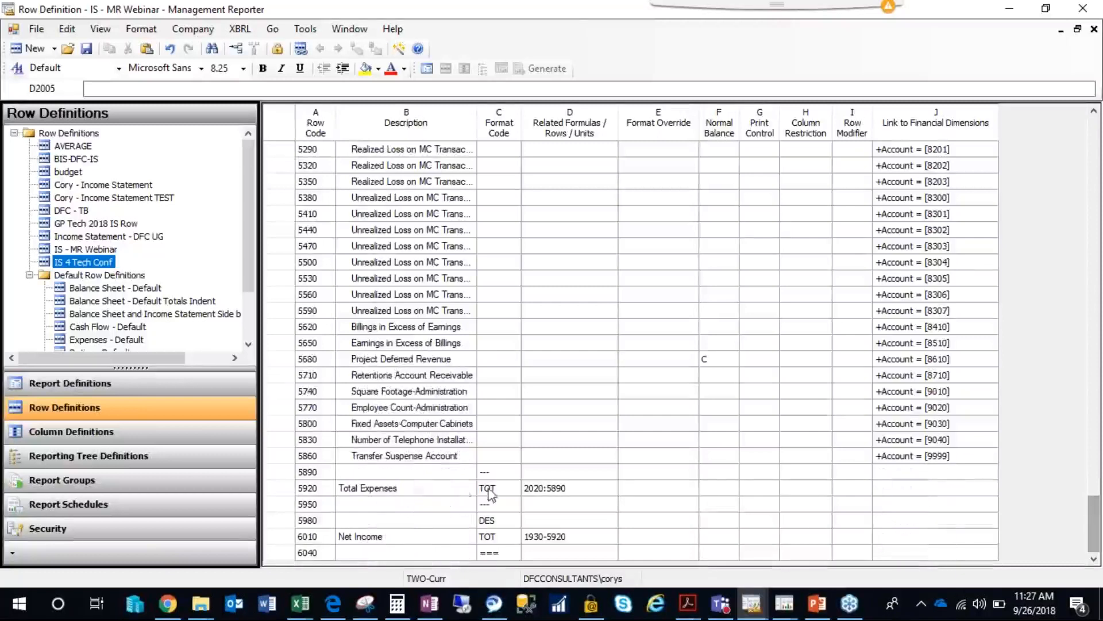
left_click(322, 488)
left_click_drag(1094, 524, 1090, 288)
left_click(573, 187)
type("5920.")
key("BackSpace")
left_click(566, 301)
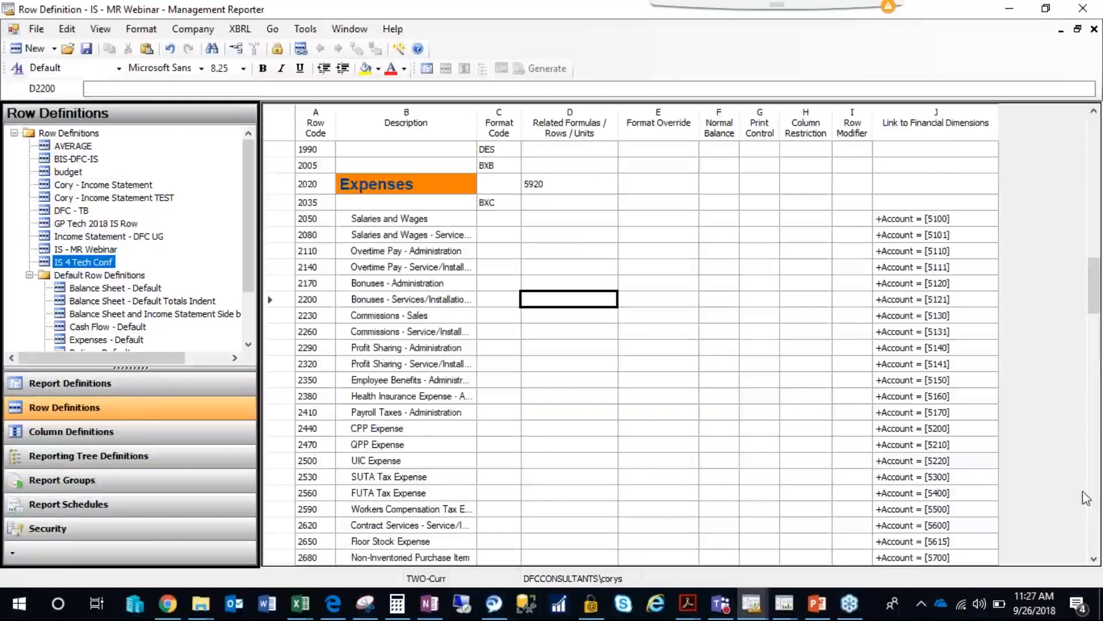
Enter 5920 as the related row for the underline rows 5890 and 5950 around Total Expenses.
left_click(1095, 512)
left_click(1094, 511)
left_click(1095, 511)
left_click(1094, 512)
left_click(1098, 529)
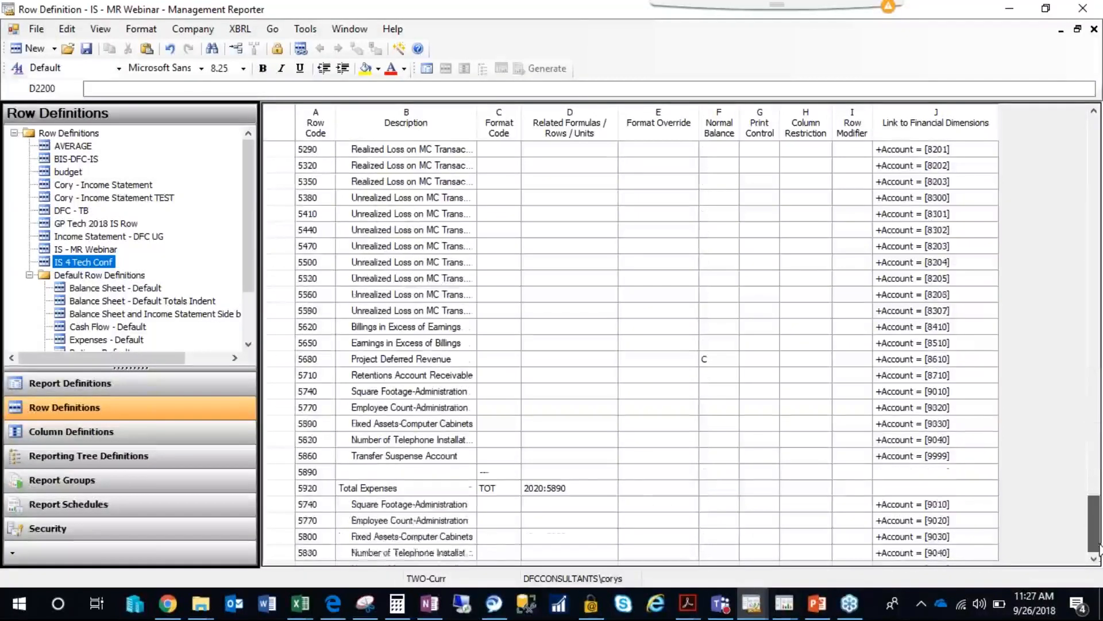
left_click(583, 472)
double_click(584, 472)
type("5920")
left_click(587, 501)
type("59")
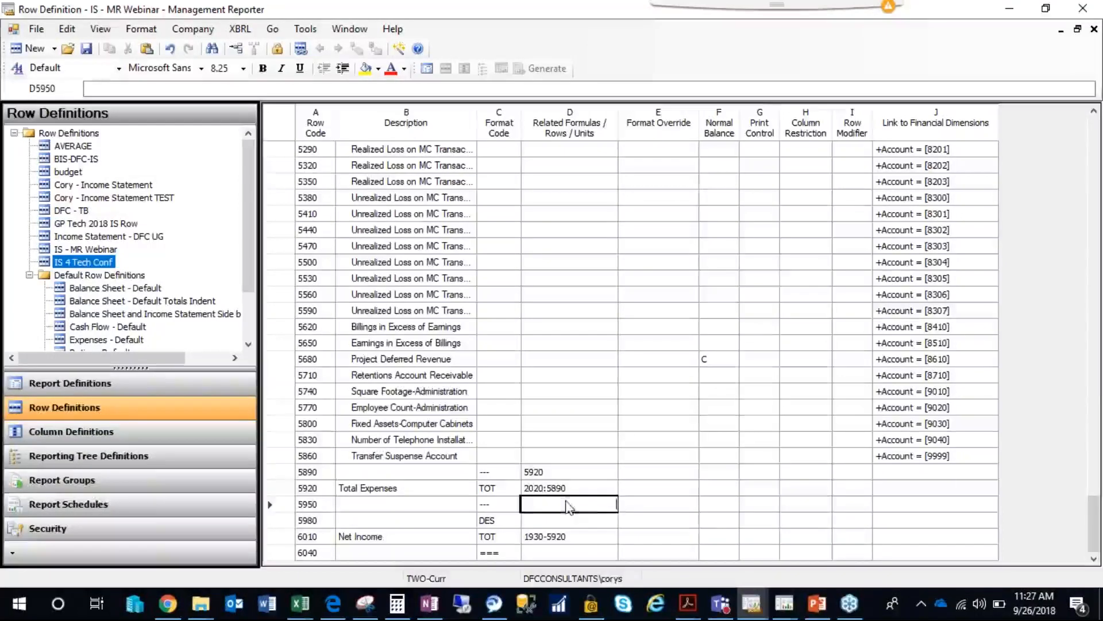
type("2")
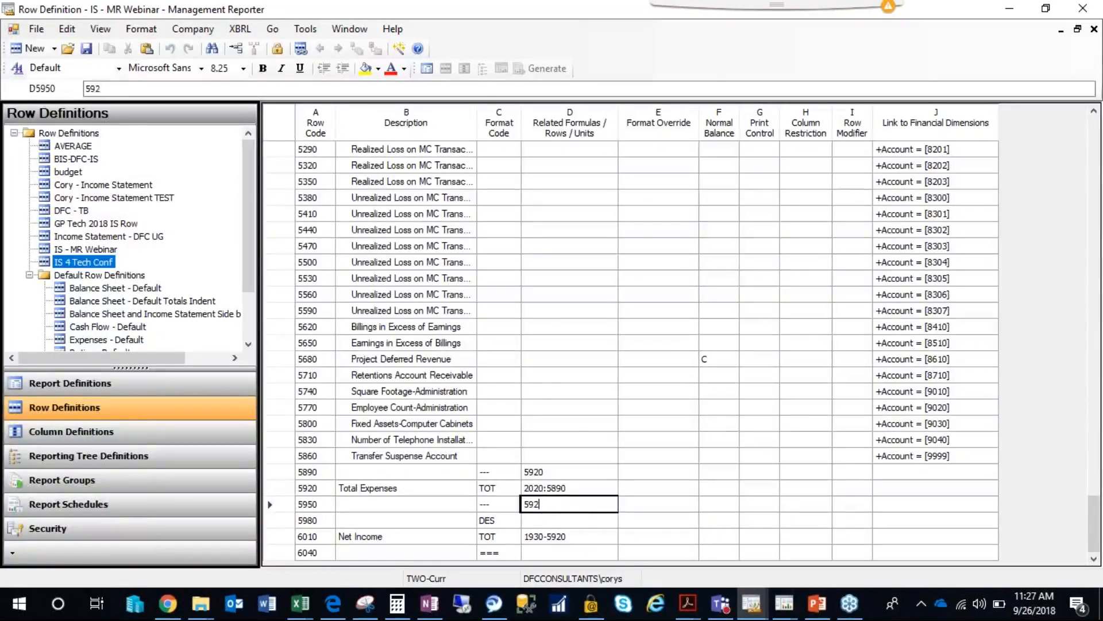
type("0")
left_click(572, 438)
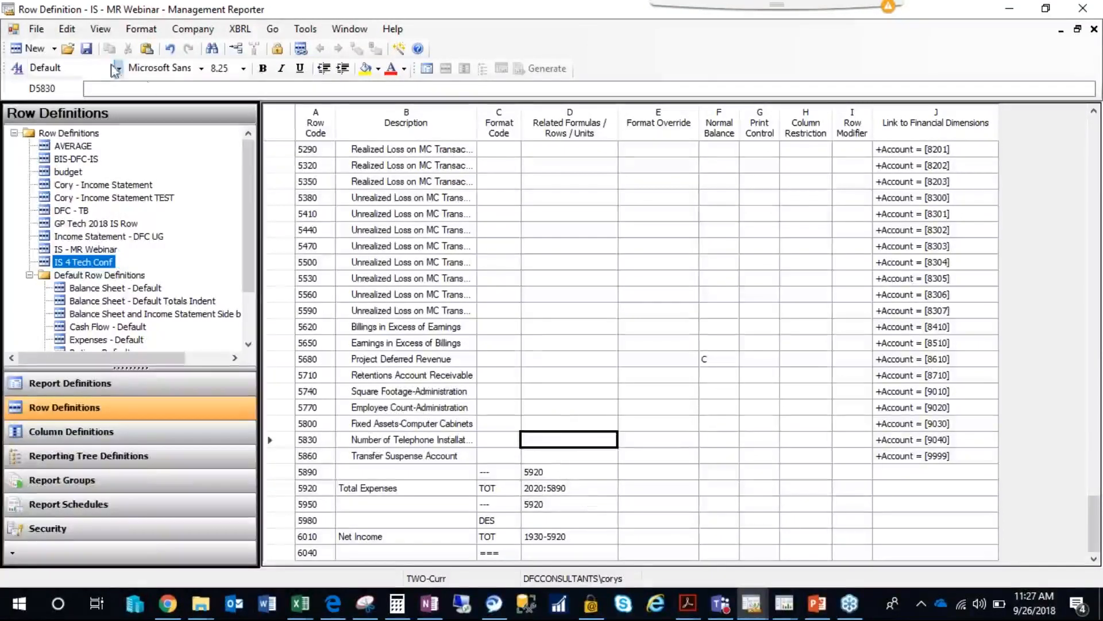
Close the row definition and generate the IS - MR Webinar report for all reporting units.
left_click(1094, 30)
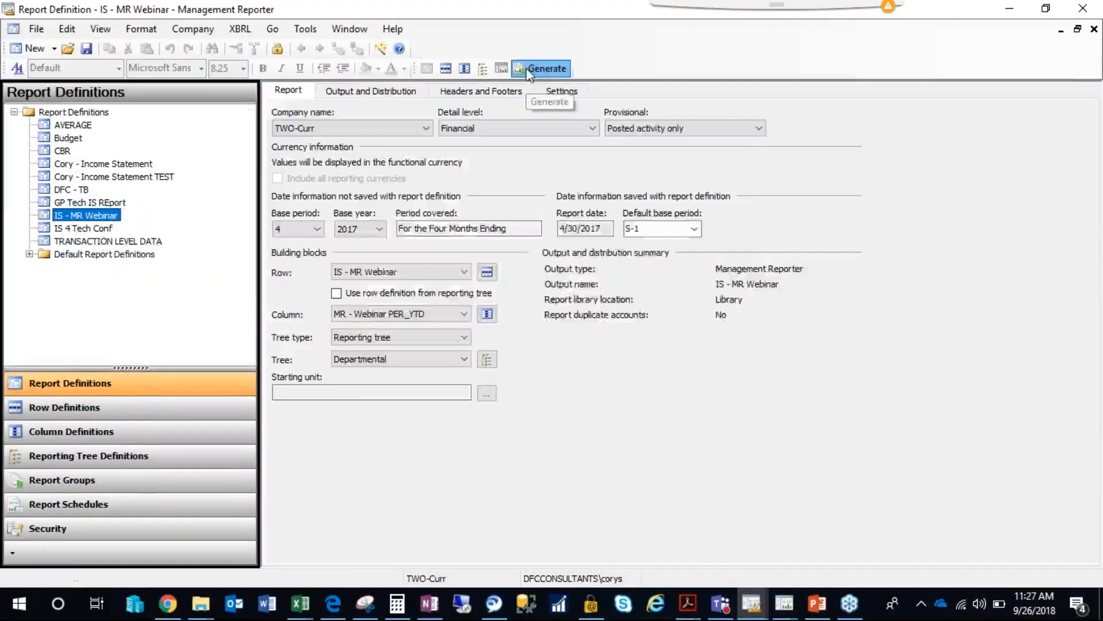
left_click(528, 66)
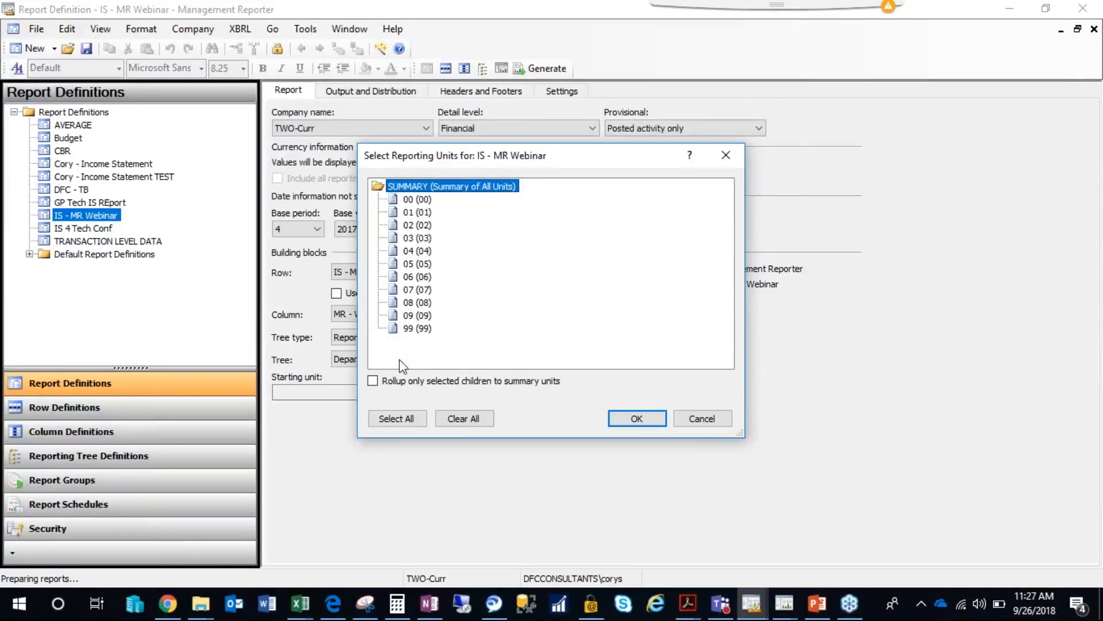
left_click(396, 418)
left_click(637, 418)
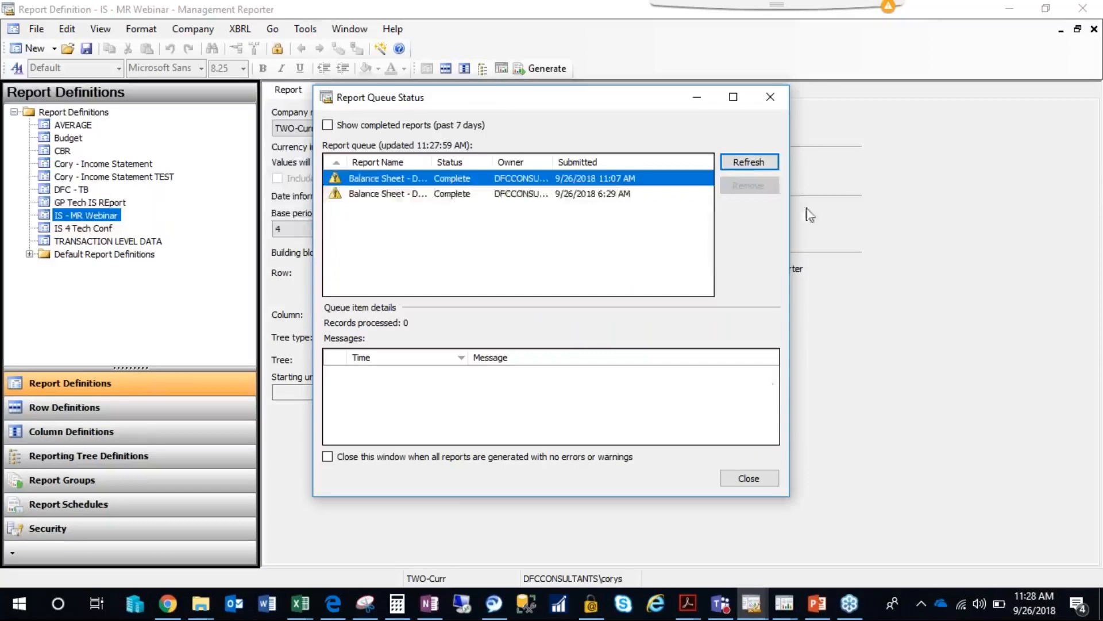
Refresh the report queue until the regenerated report is processed, and close the report viewer and queue status after checking department 01.
left_click(750, 162)
left_click(747, 163)
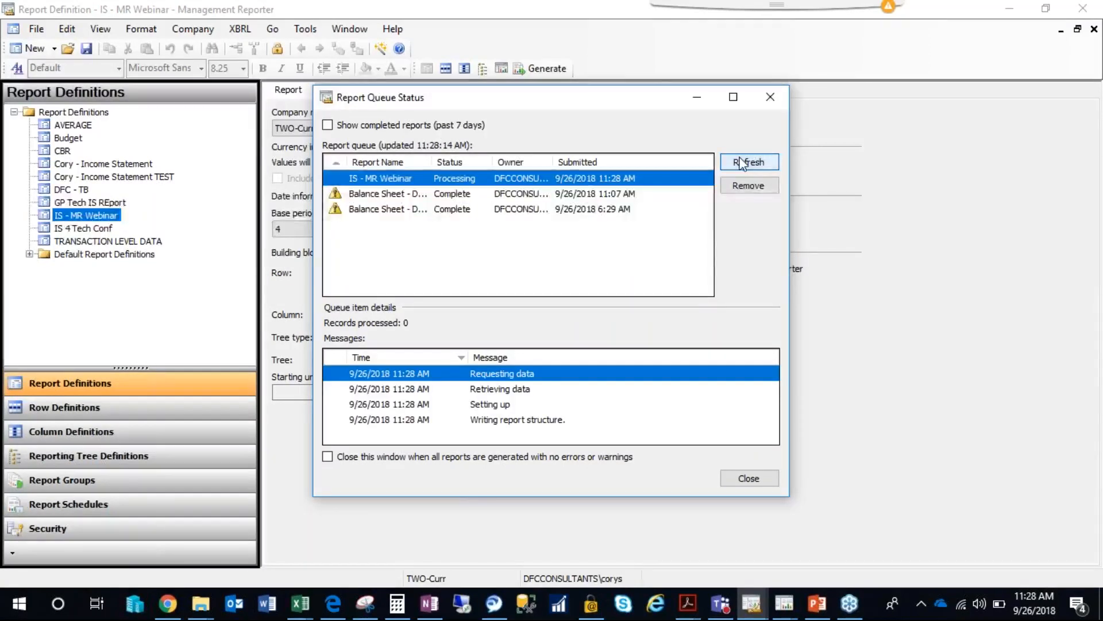
left_click(742, 164)
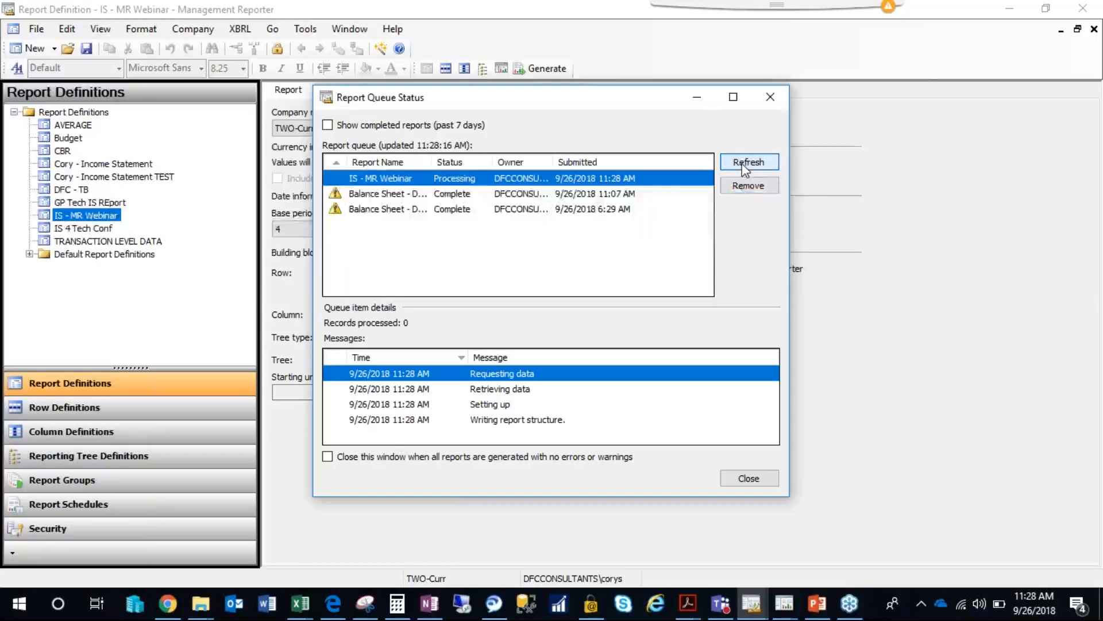
left_click(746, 166)
left_click(746, 165)
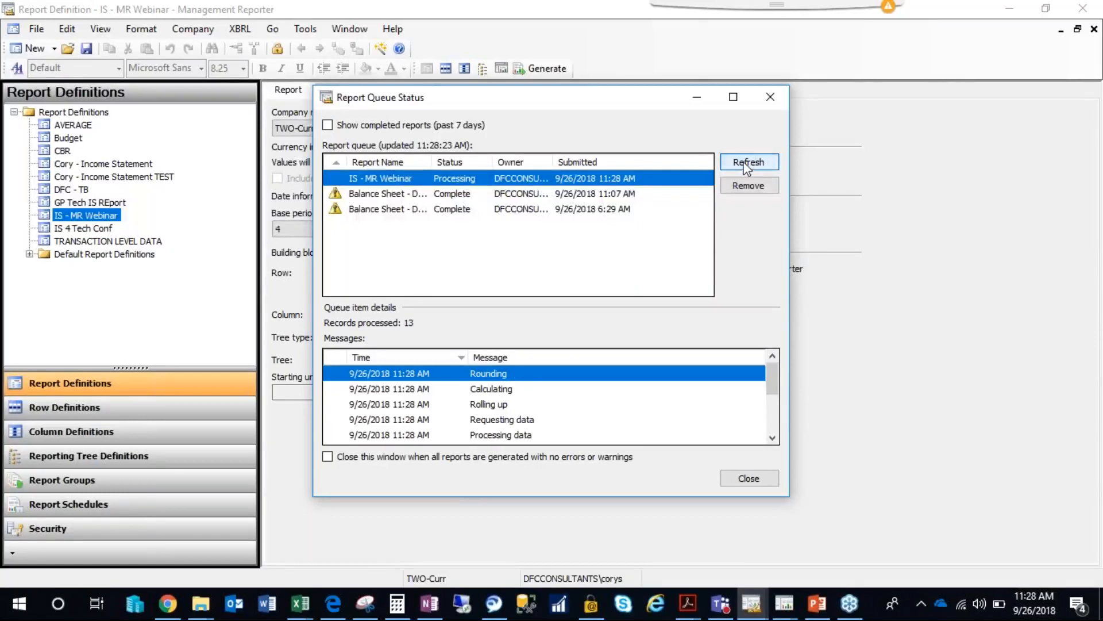
left_click(746, 166)
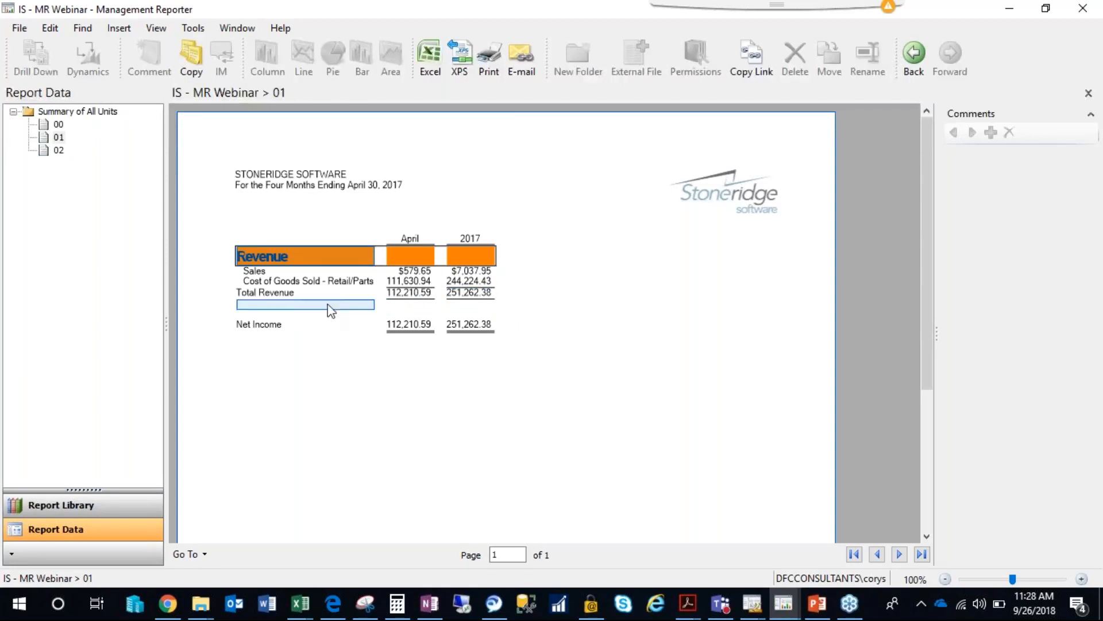
left_click(1084, 12)
left_click(773, 99)
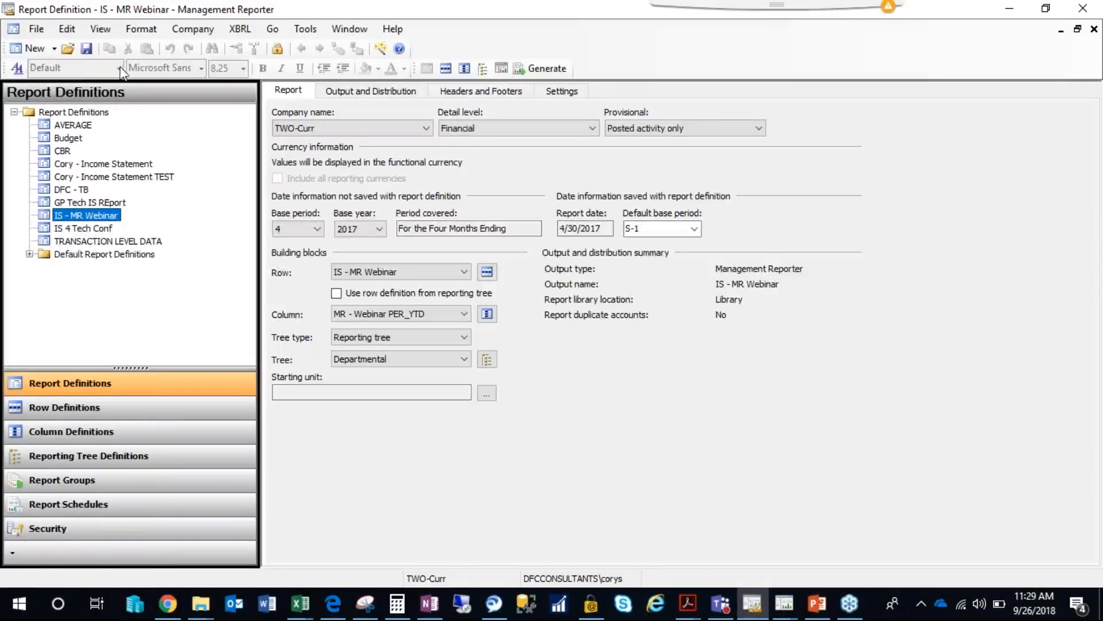
Open the Styles and Formatting settings and select the Financial Statement SubHeader style.
left_click(16, 69)
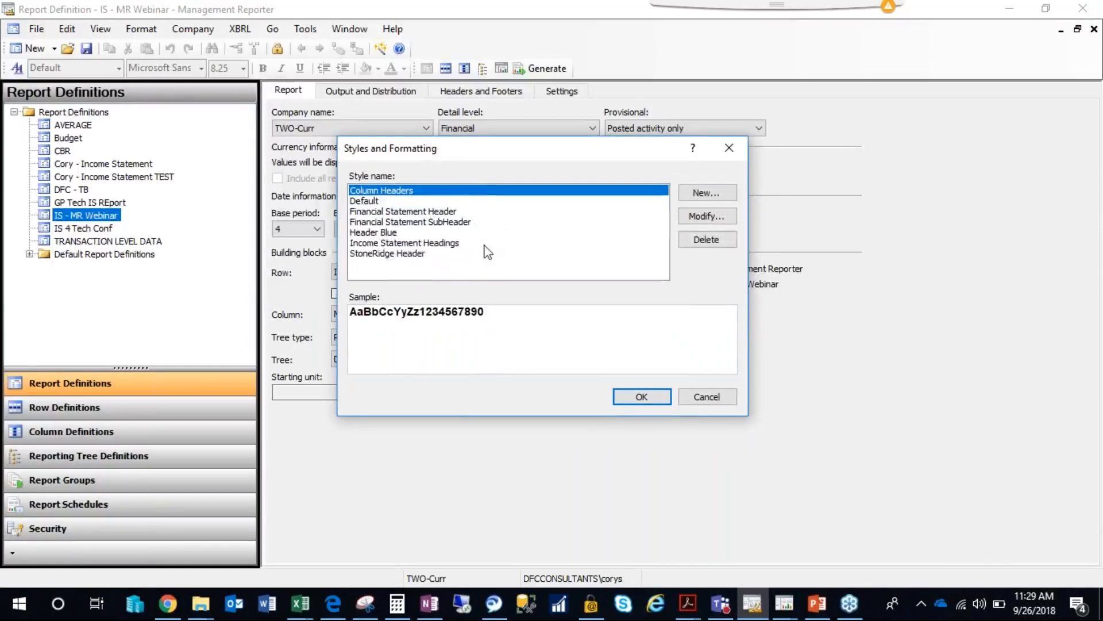
left_click(379, 232)
left_click(383, 222)
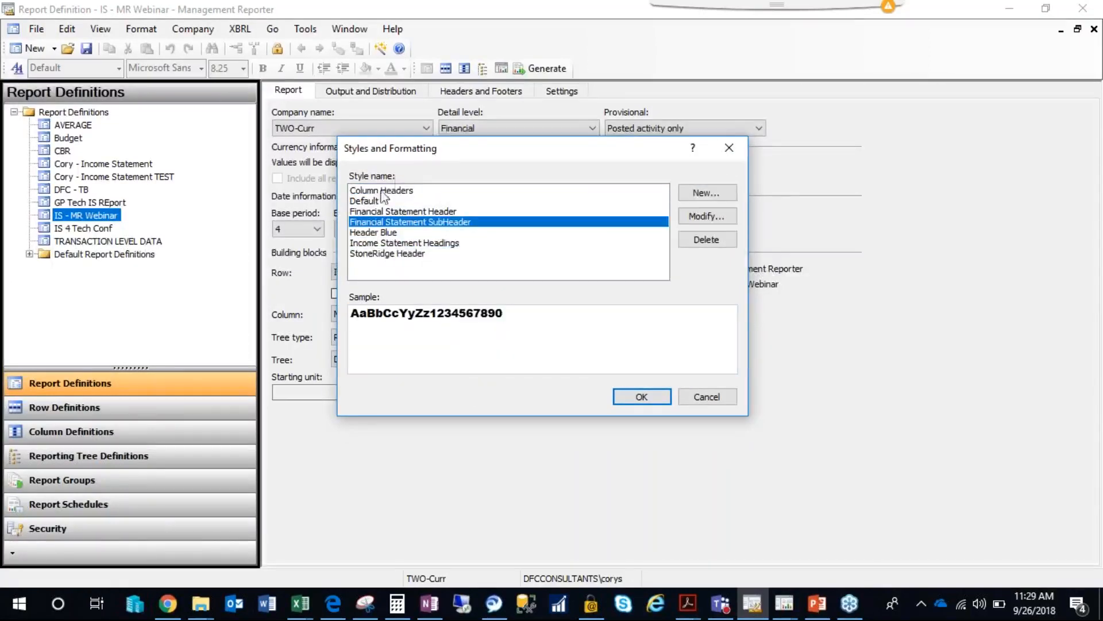
left_click_drag(402, 159, 434, 151)
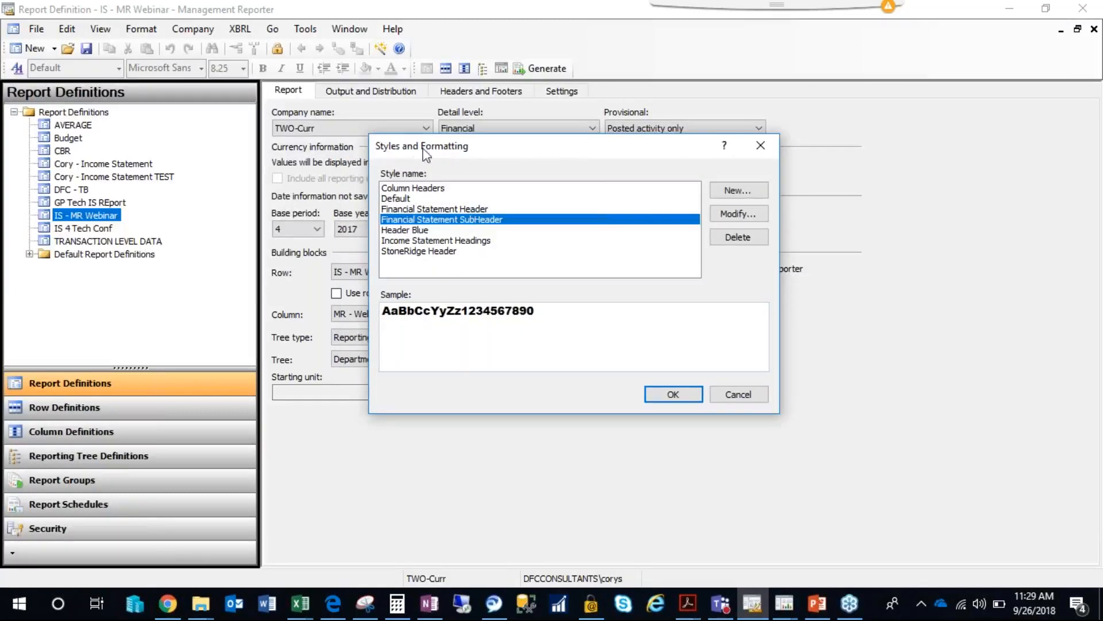
Start a new style based on Financial Statement SubHeader and name it Pink.
left_click(738, 190)
type("PING")
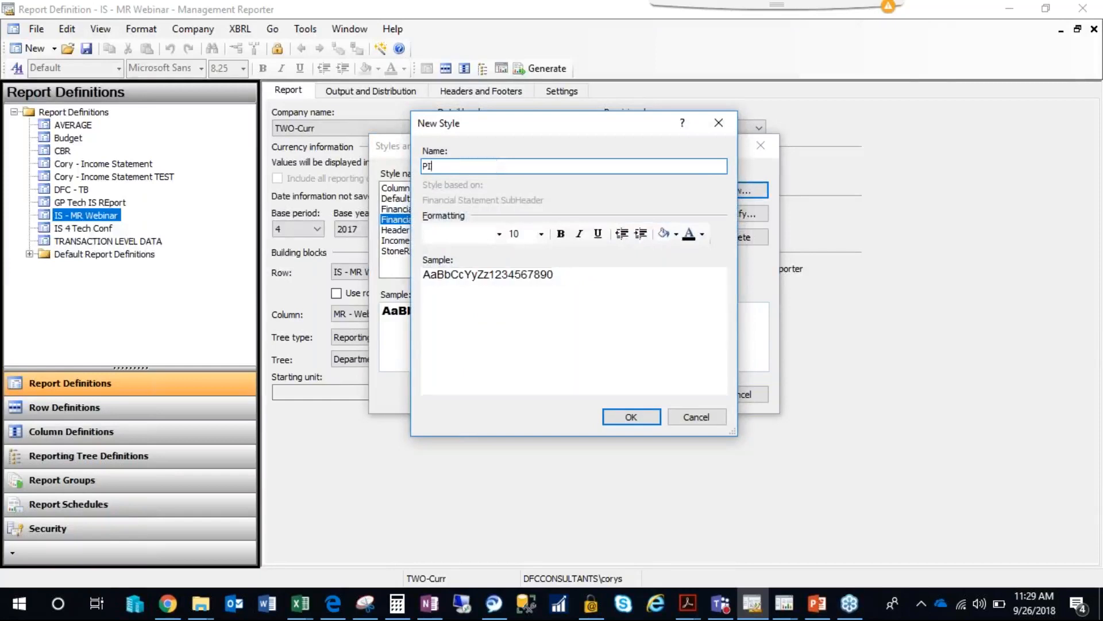
key("Tab")
key("Tab")
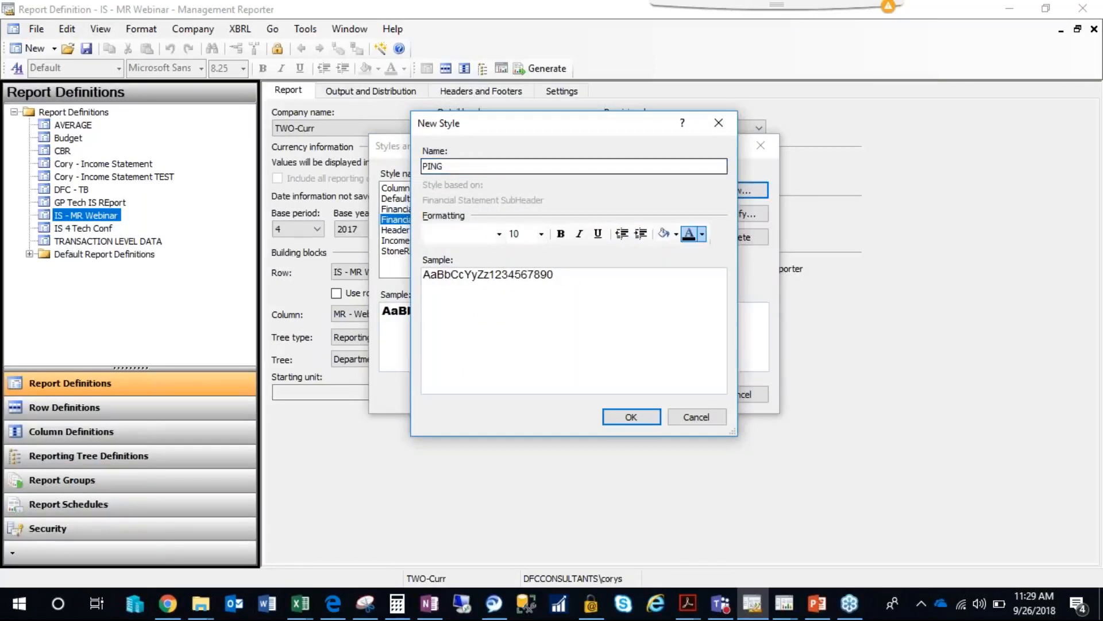
key("shift+Tab")
type("K")
key("Tab")
key("Left")
key("Left")
key("Left")
left_click(467, 164)
type("Pink")
key("Tab")
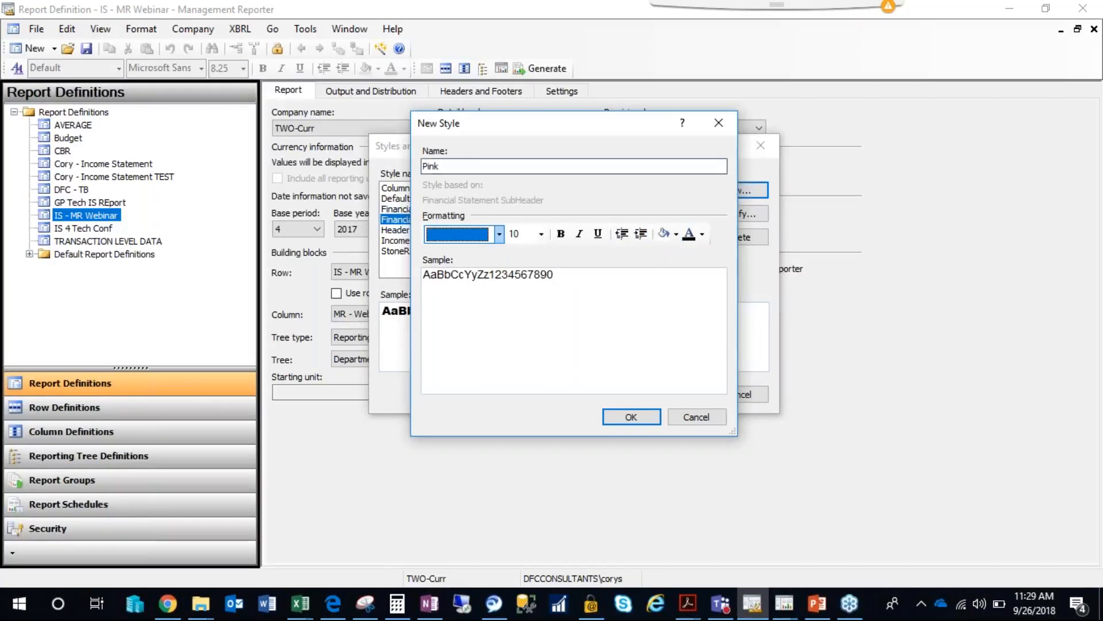
Set the Pink style's font color to bright pink and save the new style.
left_click(702, 234)
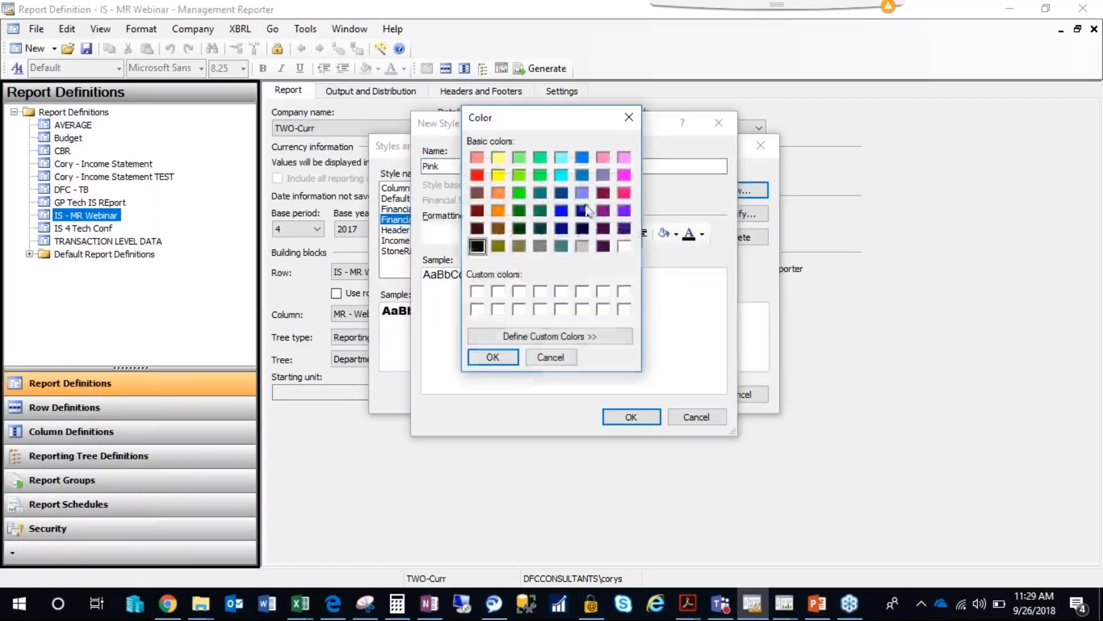
left_click(624, 193)
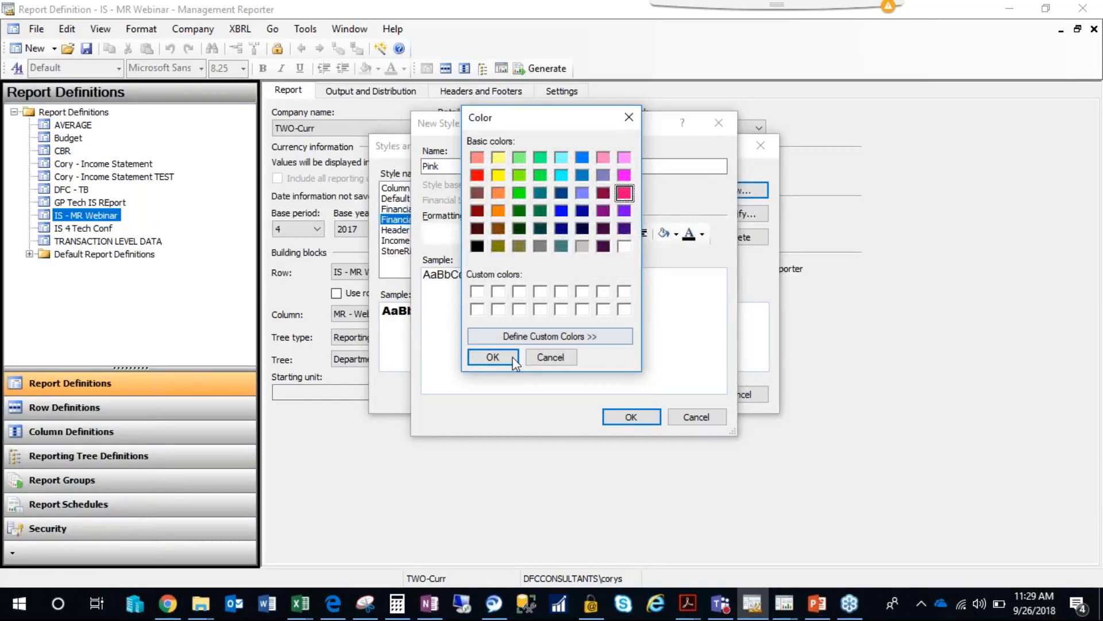
left_click(492, 357)
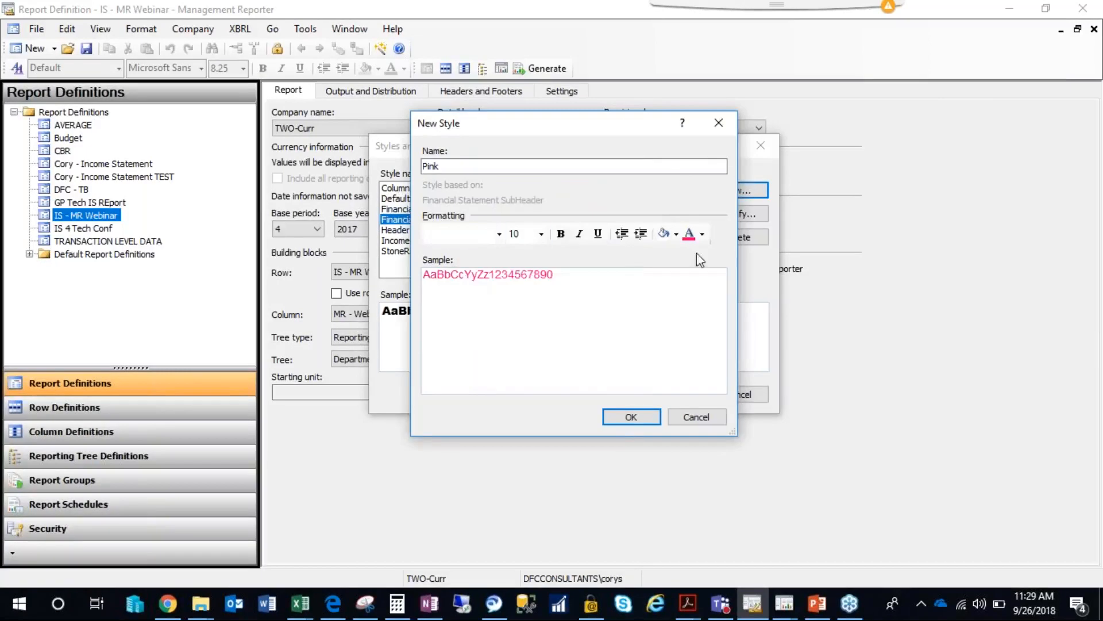
left_click(631, 417)
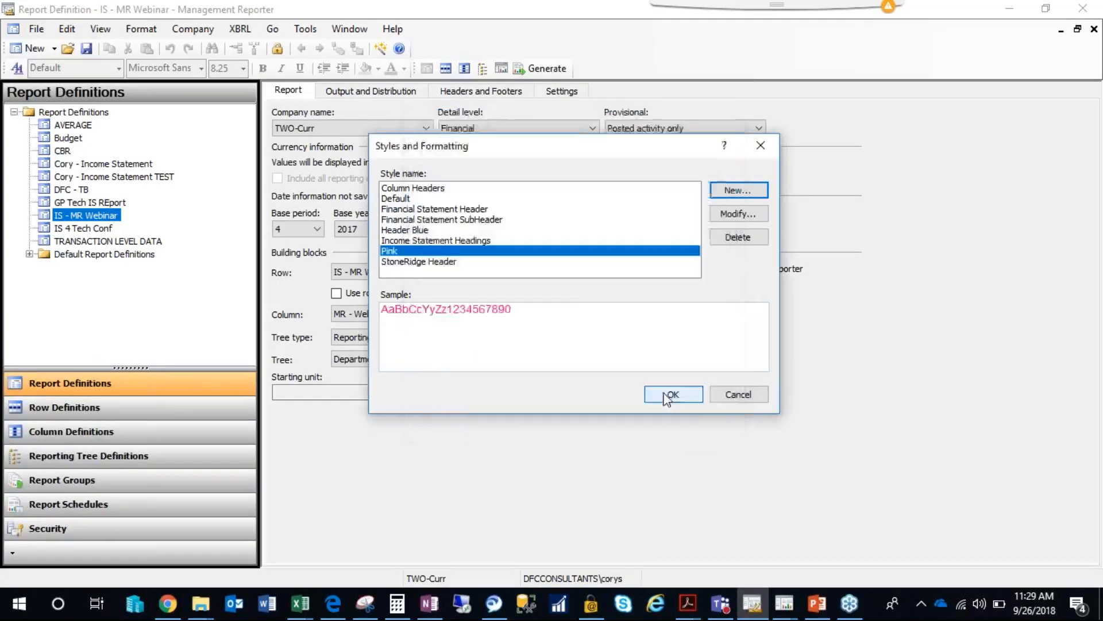
left_click(661, 394)
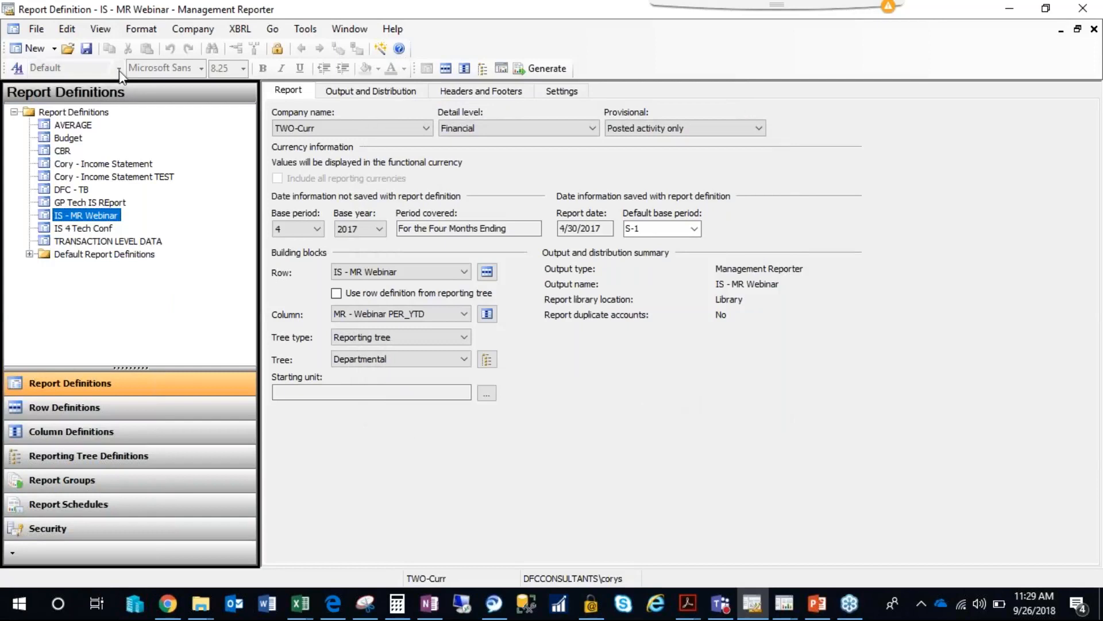
Open the report's row definition and apply the Pink style to the Revenue description in row 100.
left_click(483, 272)
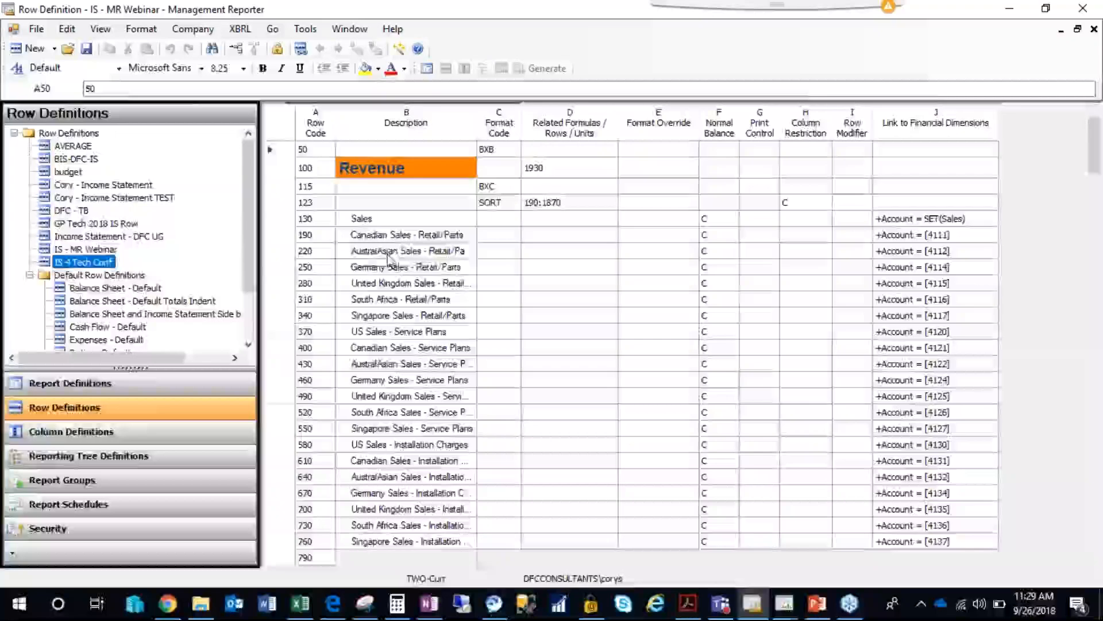
left_click(406, 250)
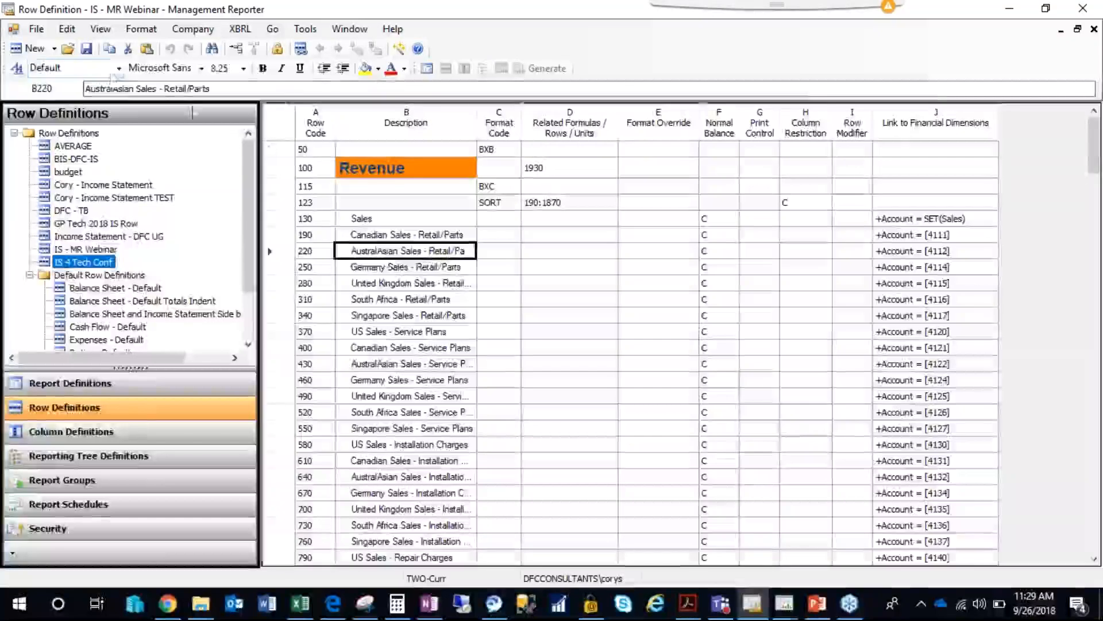
left_click(405, 167)
left_click(118, 68)
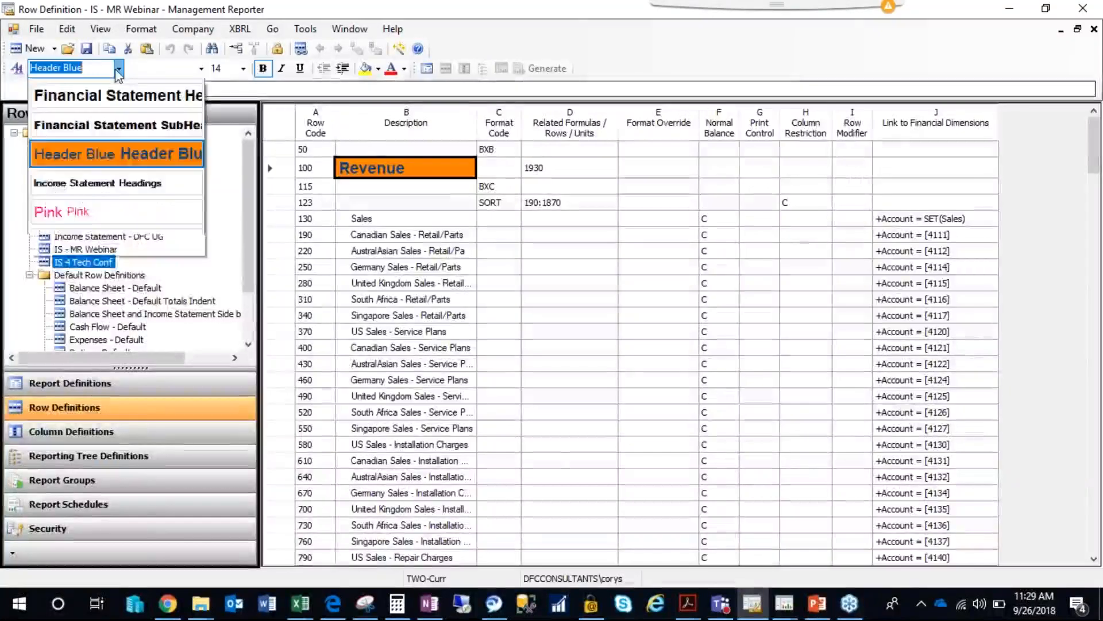
left_click(66, 279)
left_click(417, 406)
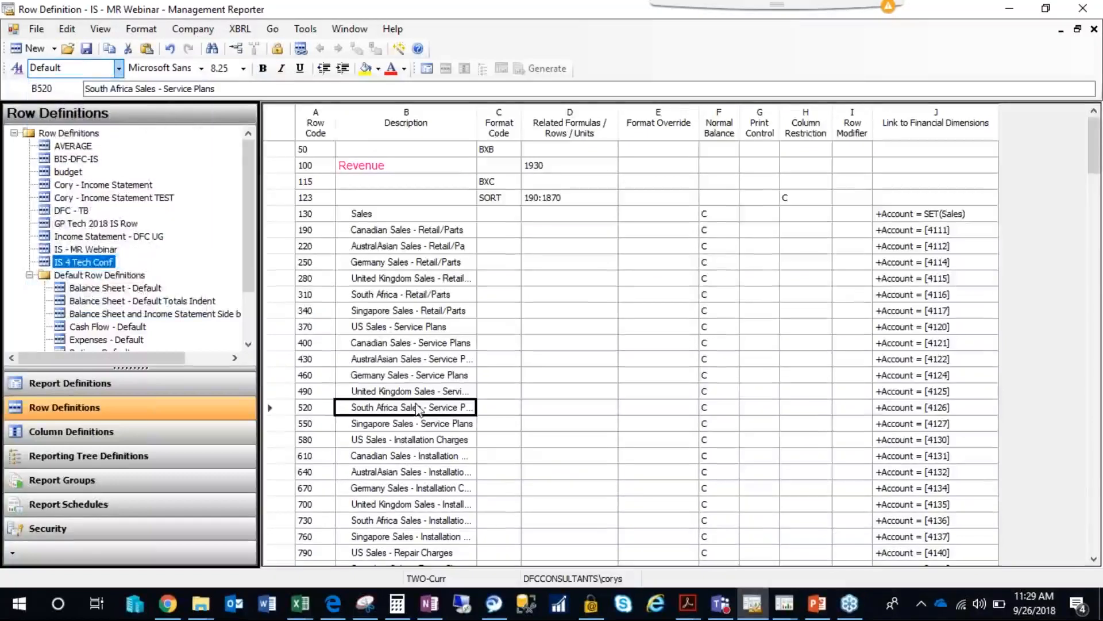
Close the IS - MR Webinar row definition without saving the style change.
left_click(358, 311)
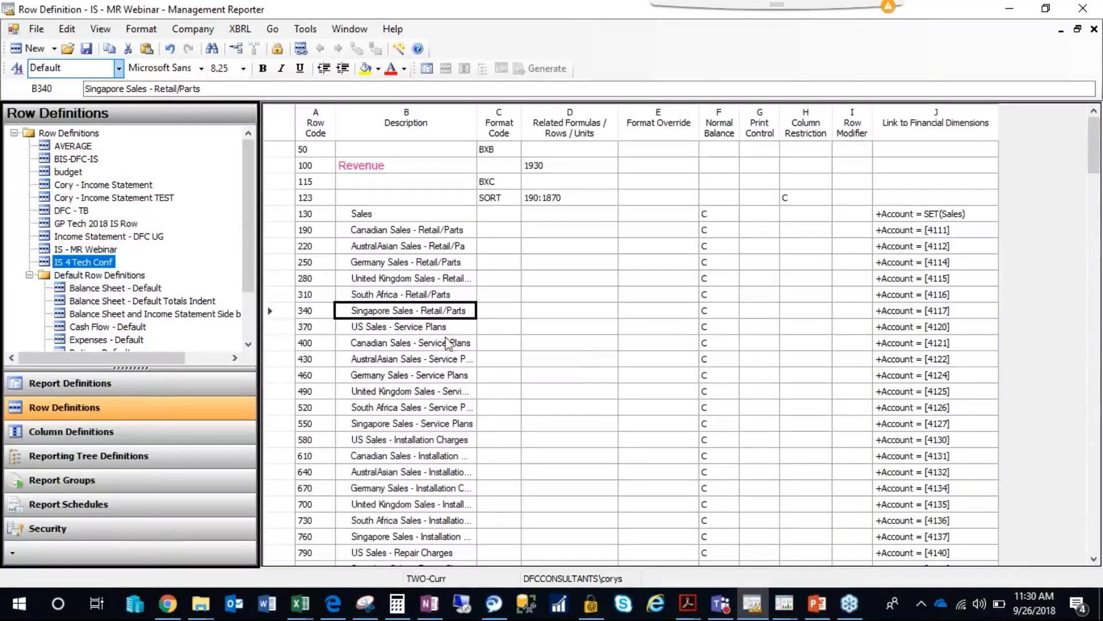
left_click(1094, 29)
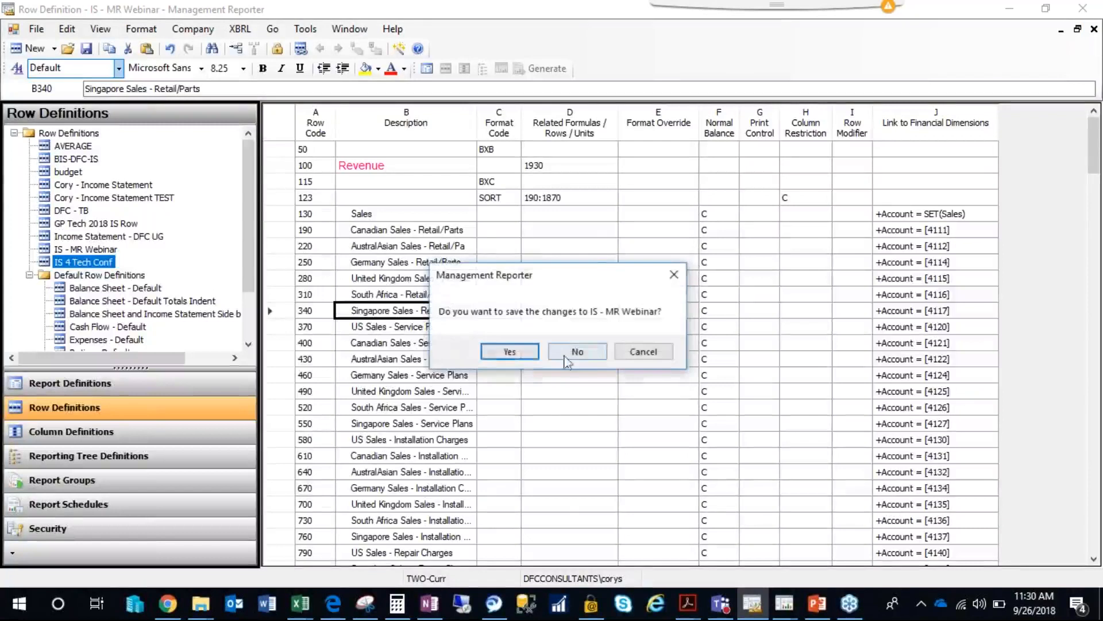
left_click(578, 352)
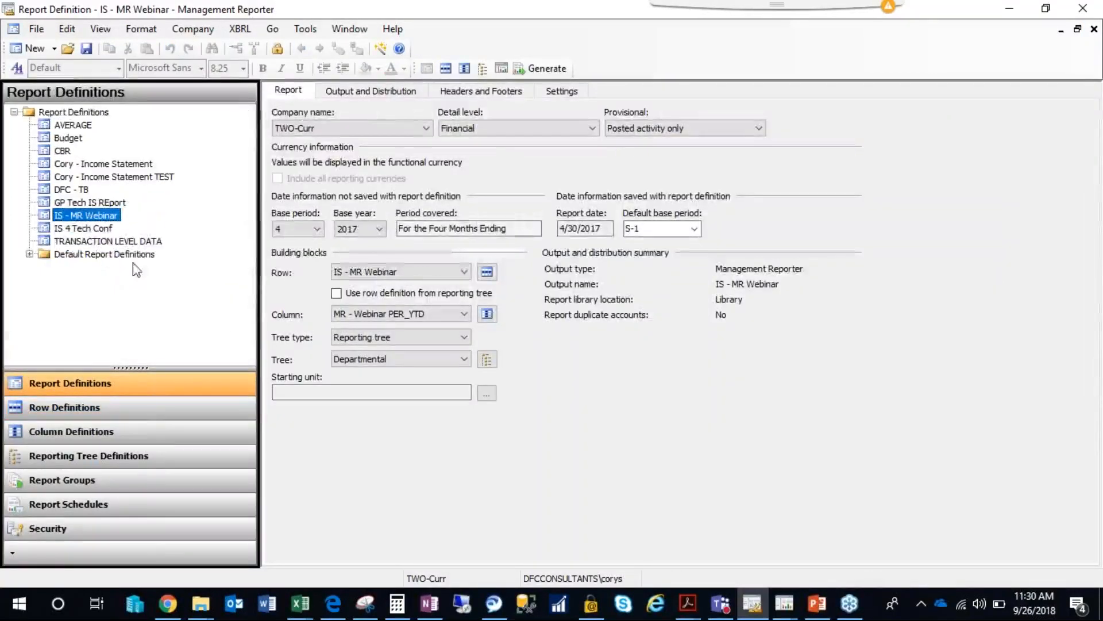
Open the default report Balance Sheet - Default Totals Indents, saving the changes to IS - MR Webinar, and view and close its row definition.
double_click(31, 254)
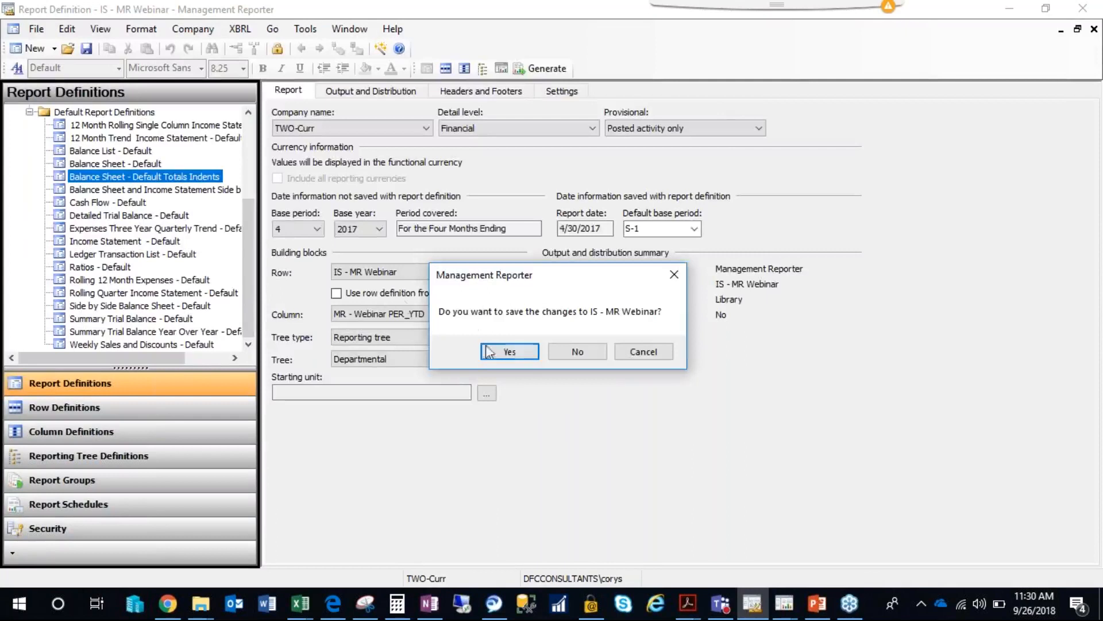
left_click(508, 353)
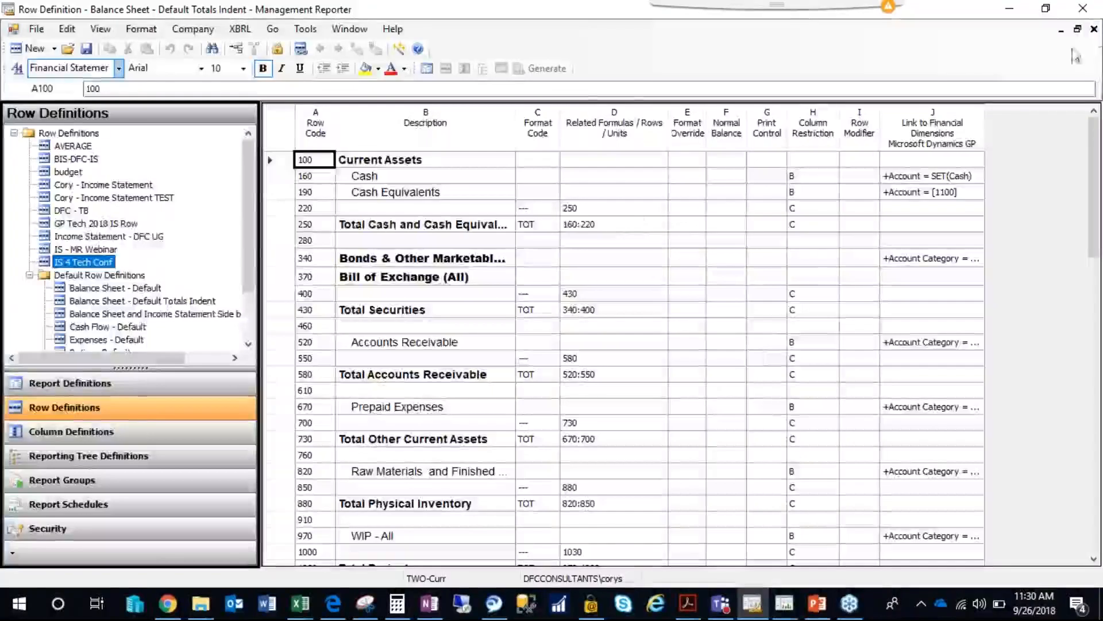
left_click(1093, 29)
Generate the Balance Sheet - Default Totals Indents report and refresh the report queue.
left_click(546, 69)
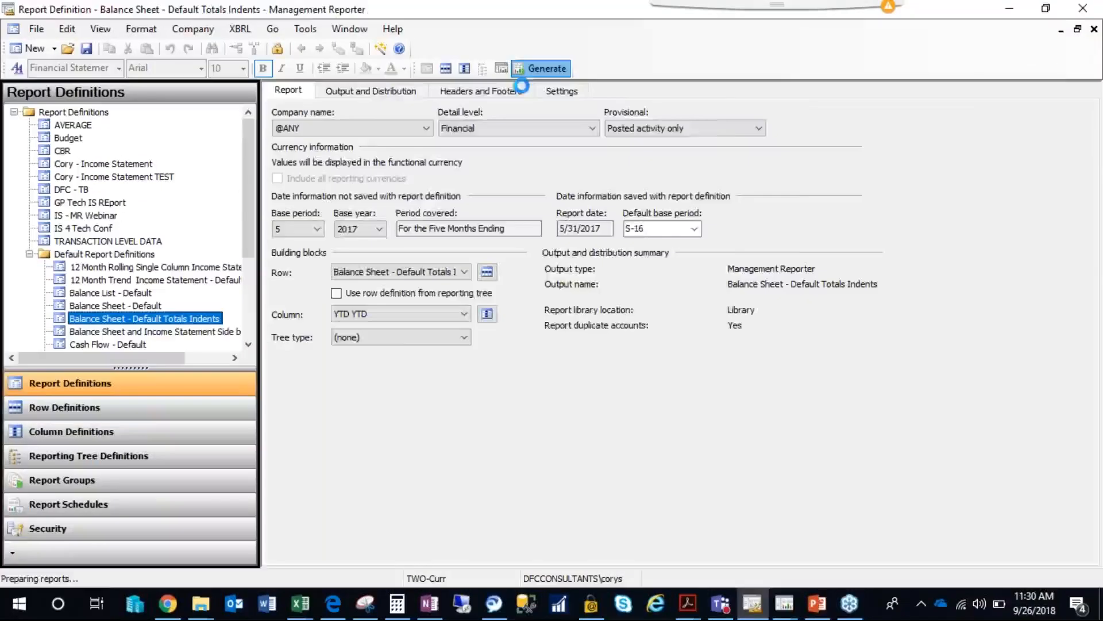
left_click(757, 168)
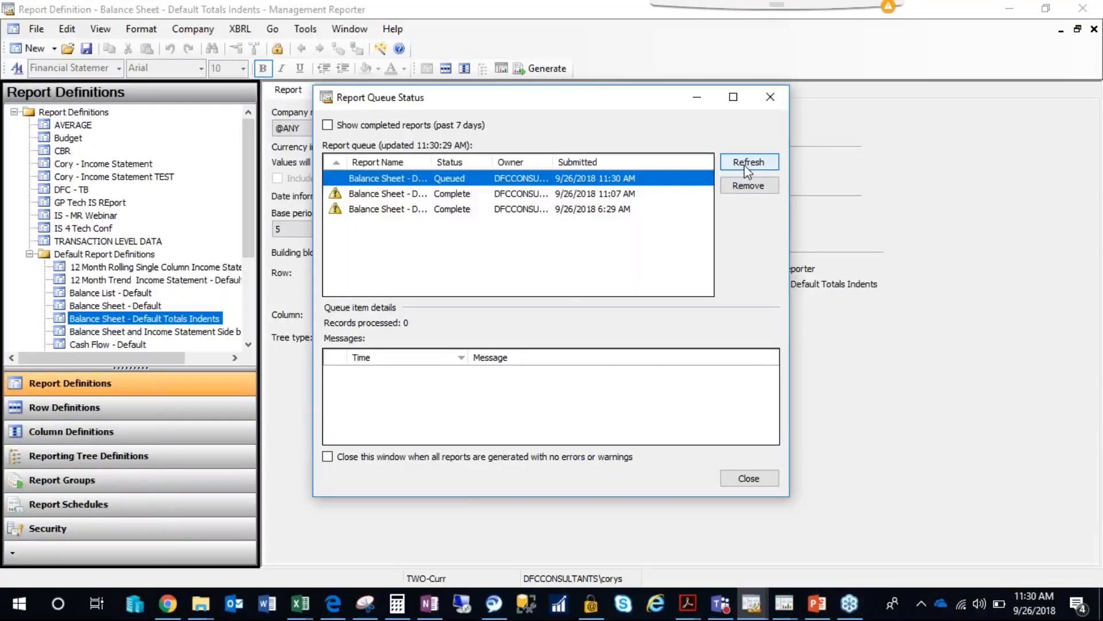
left_click(744, 164)
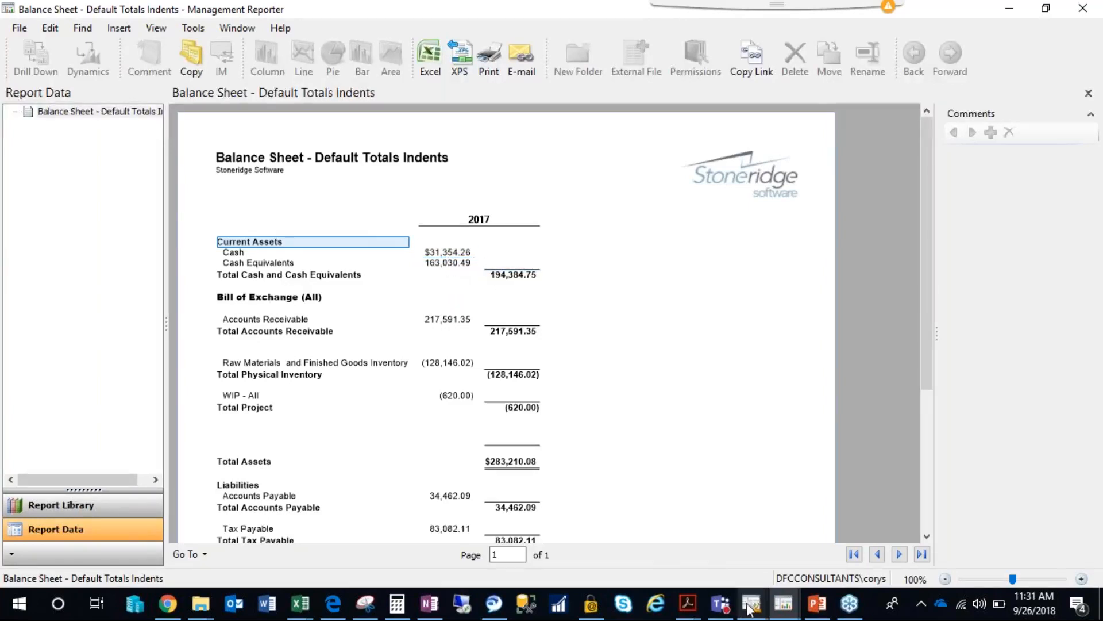
Return to the balance sheet's row definition, examine the Column Restriction entries for the cash, underline and total rows, and close it.
mouse_move(750, 608)
left_click(680, 506)
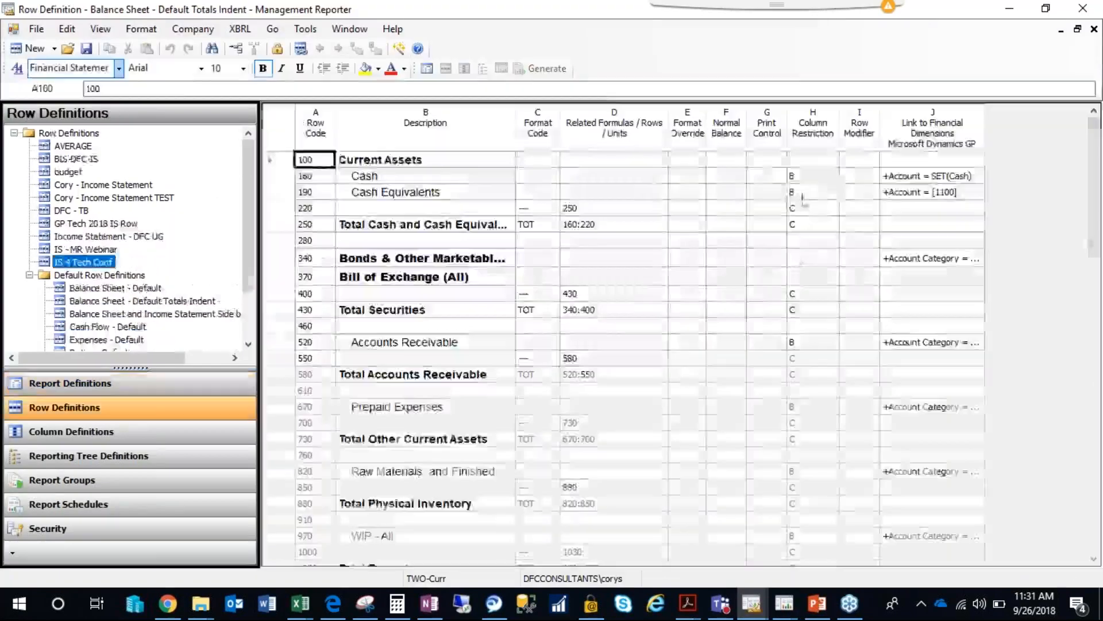
left_click_drag(803, 177, 802, 197)
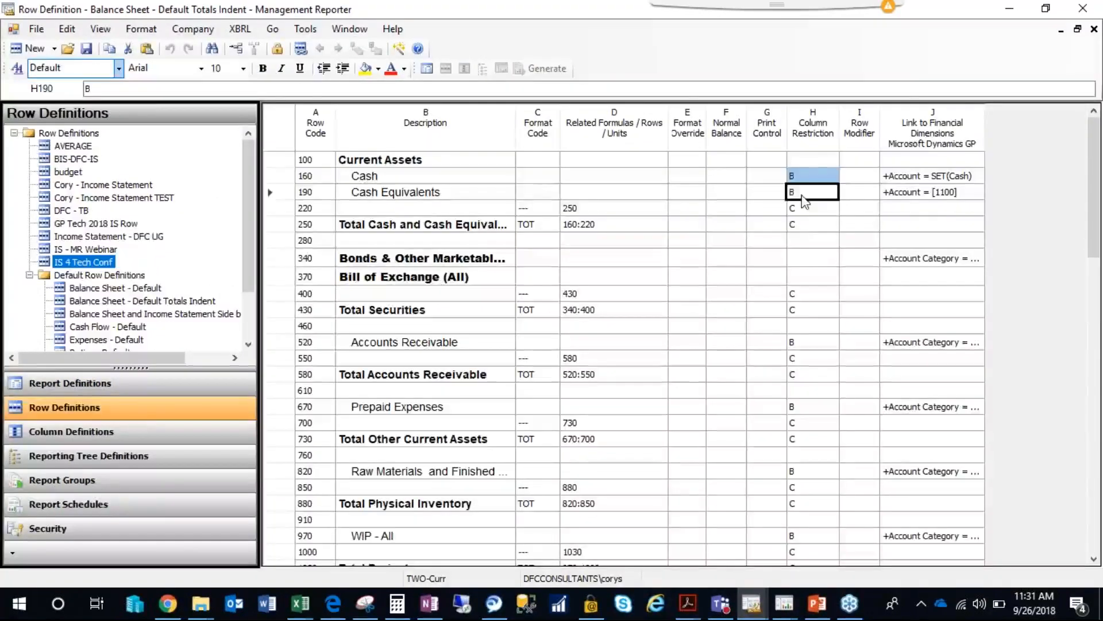
left_click(802, 221)
left_click(800, 210)
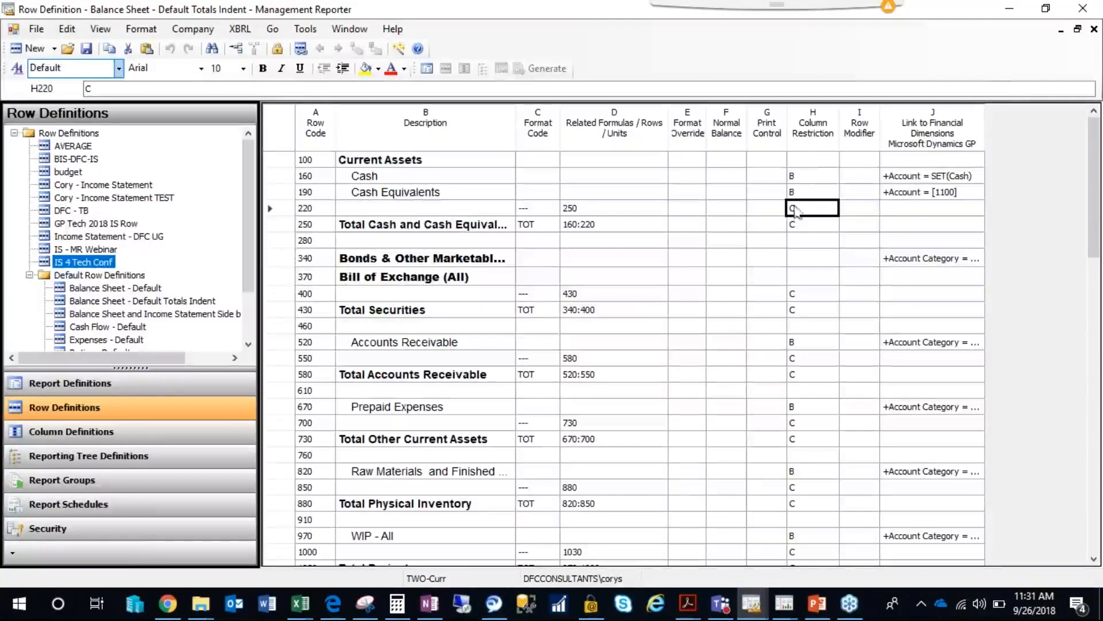
left_click(1094, 29)
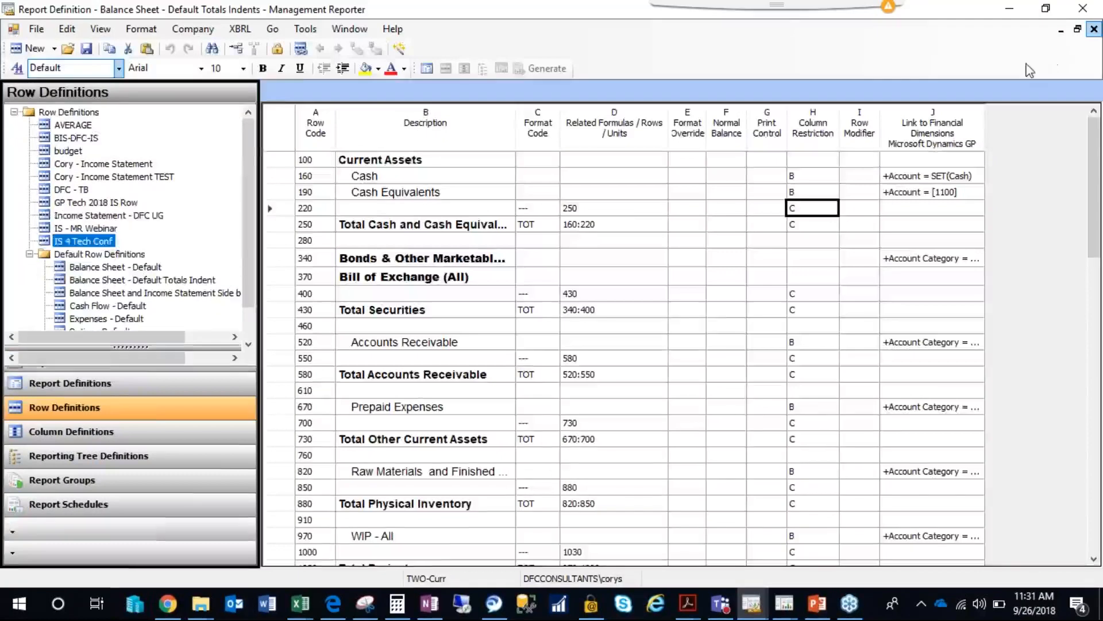
Open the YTD YTD column definition and compare the Period and Periods Covered settings of columns B and C.
left_click(489, 317)
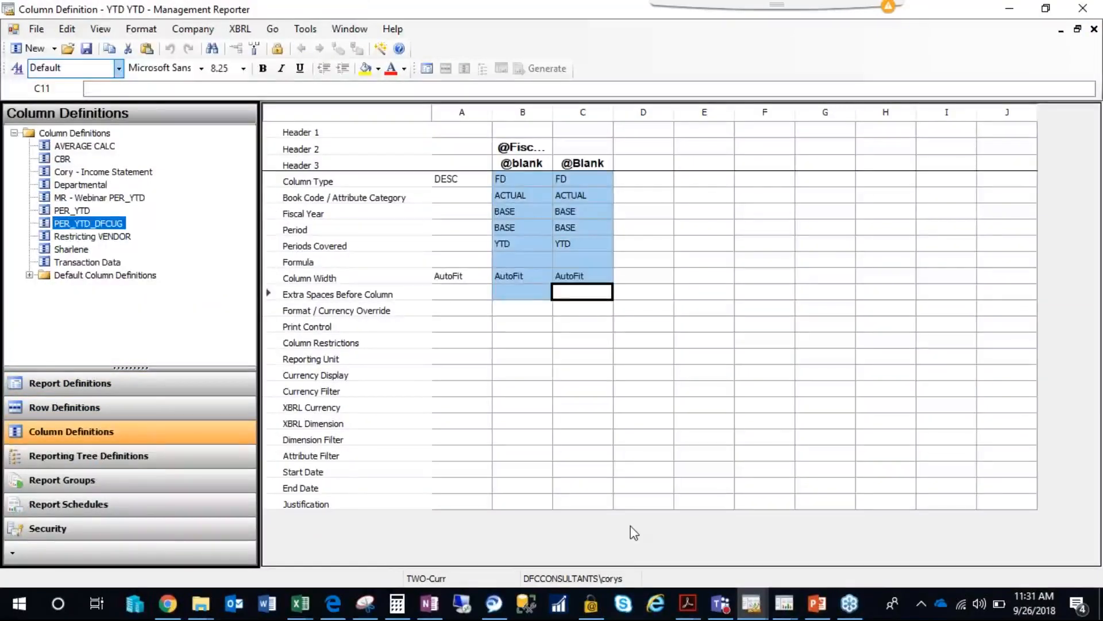
left_click(518, 242)
left_click(571, 231)
left_click(517, 253)
left_click(580, 250)
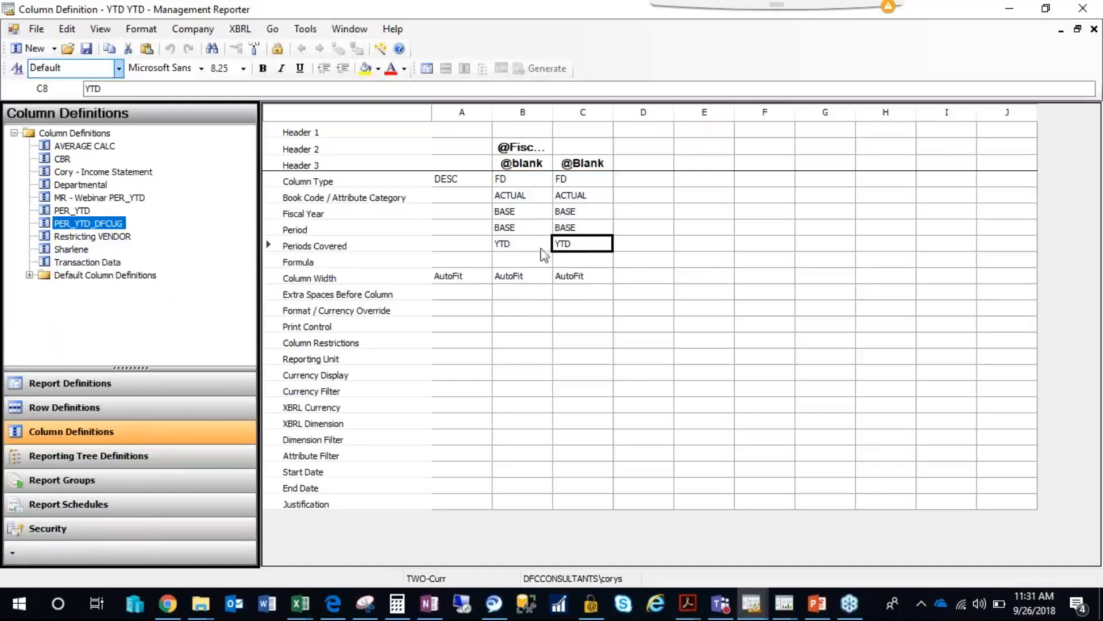
left_click(518, 248)
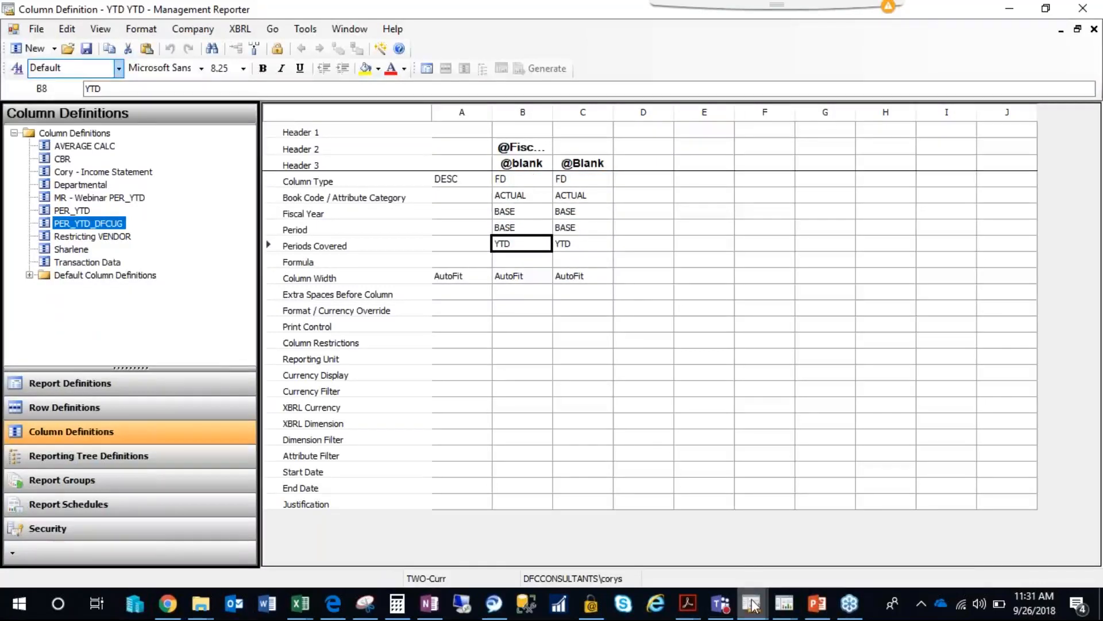
Check the column layout in the generated balance sheet report and minimize the report viewer.
mouse_move(778, 608)
left_click(1002, 531)
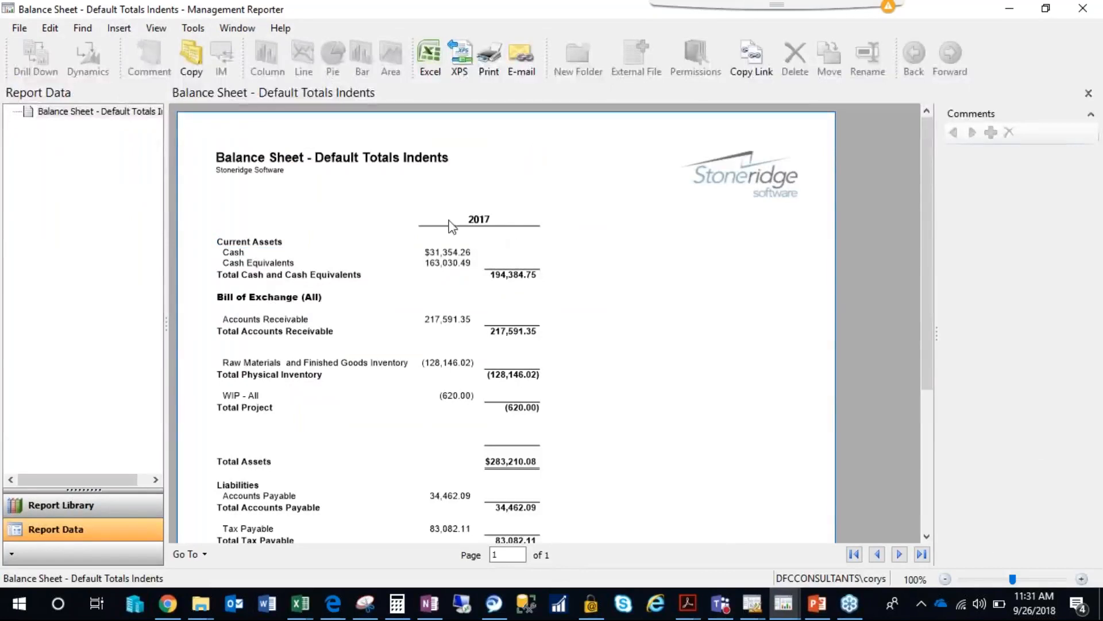
left_click(1007, 11)
Inspect the text and column spread of column B's Header 2, cancel the header dialog and close the column definition.
double_click(527, 151)
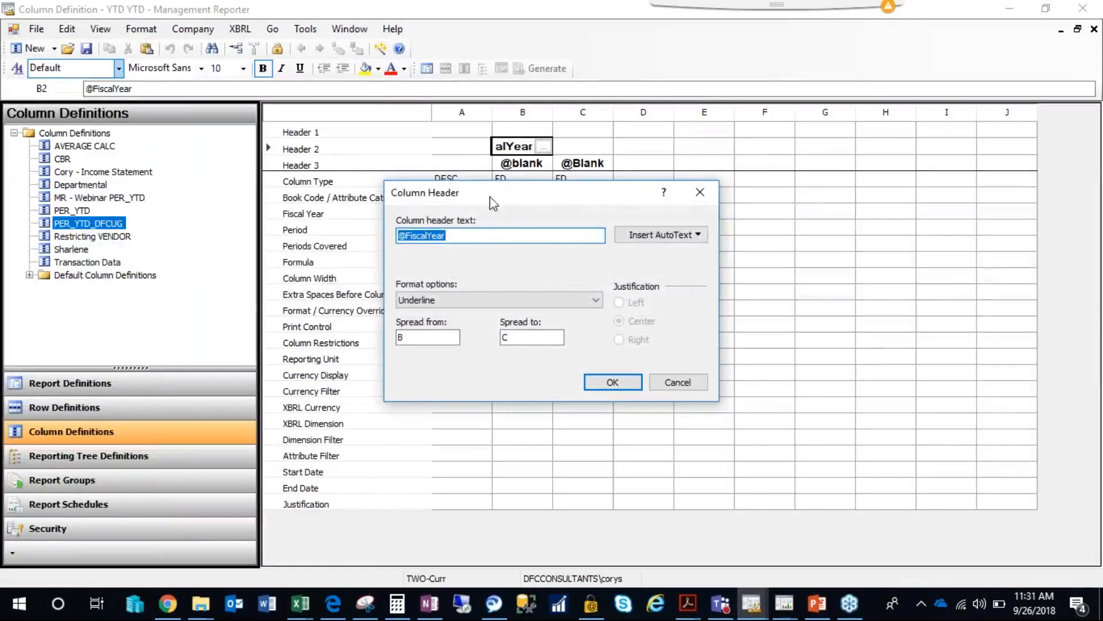
left_click_drag(441, 339, 382, 334)
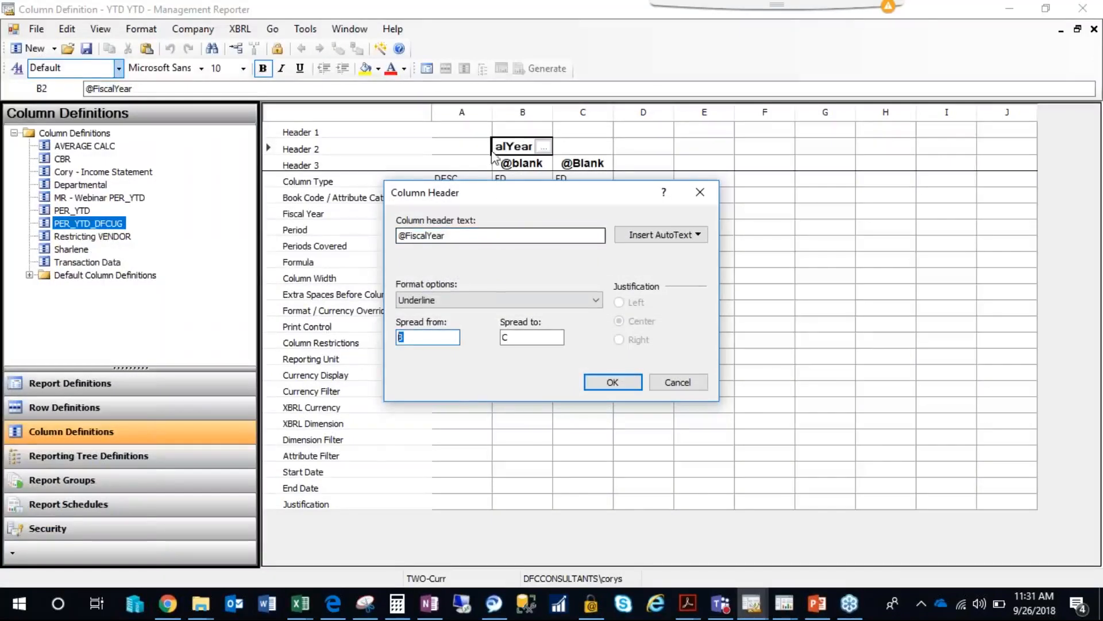
left_click_drag(465, 235, 399, 234)
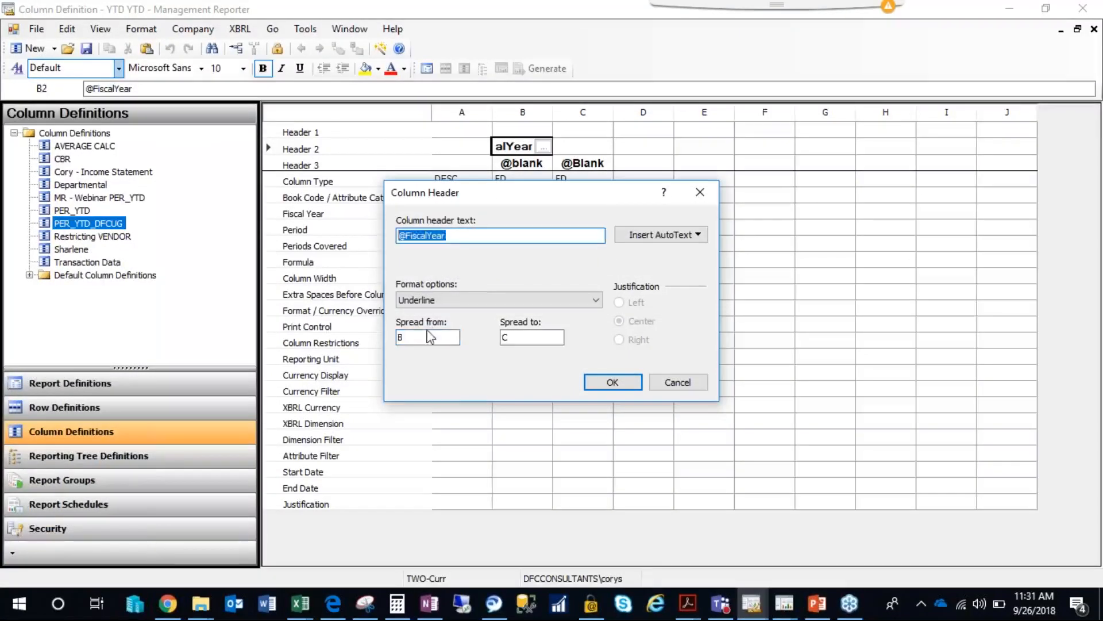
left_click_drag(406, 336, 382, 335)
left_click_drag(510, 337, 495, 338)
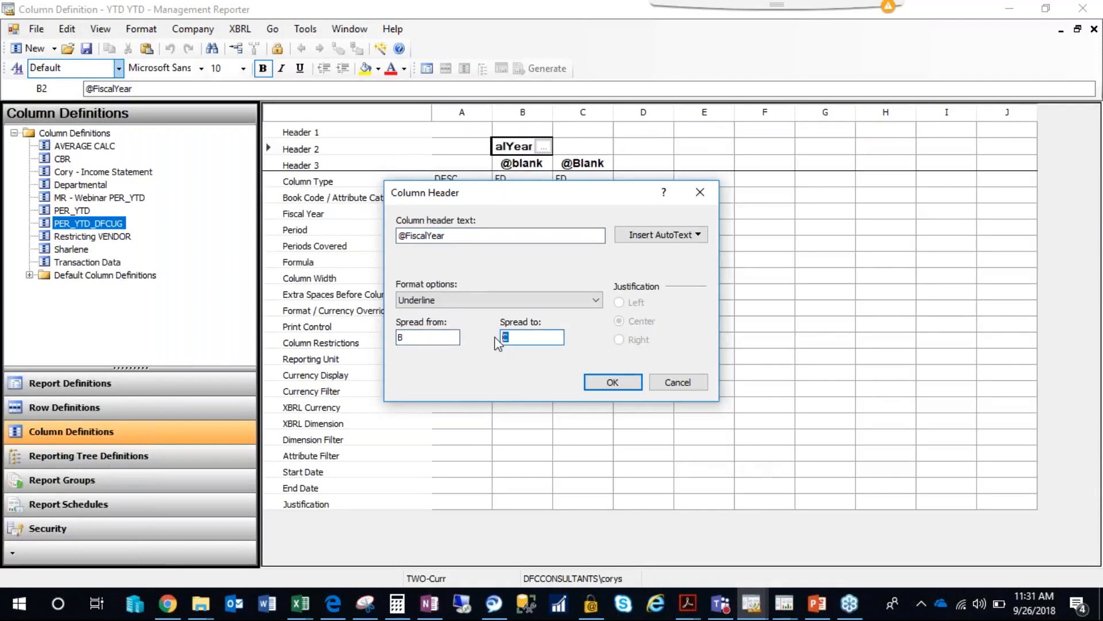
left_click(689, 387)
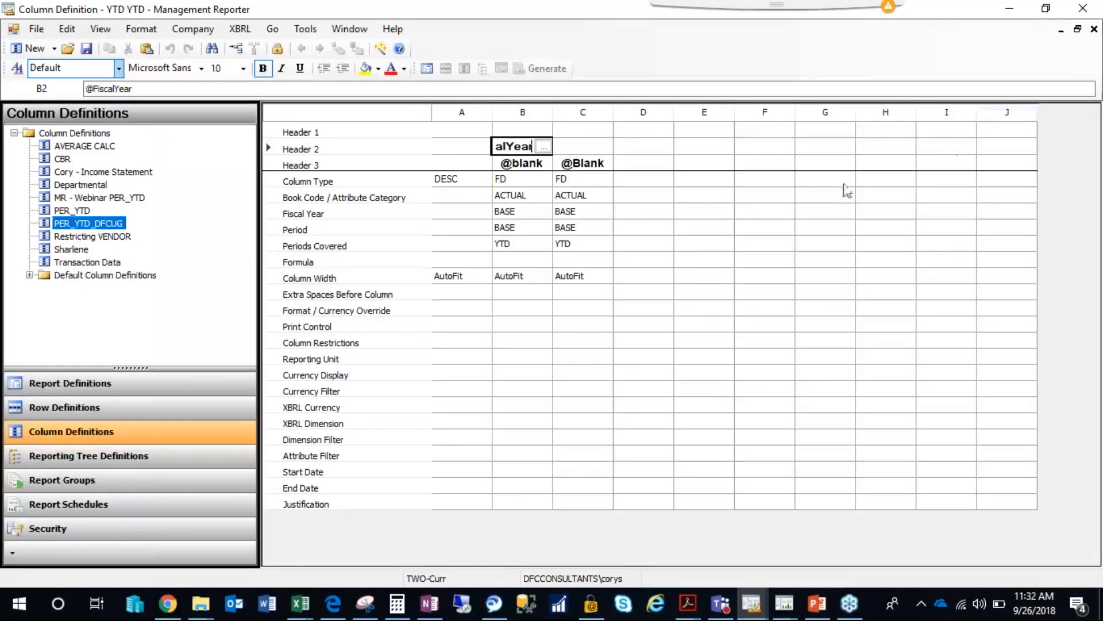
left_click(1094, 29)
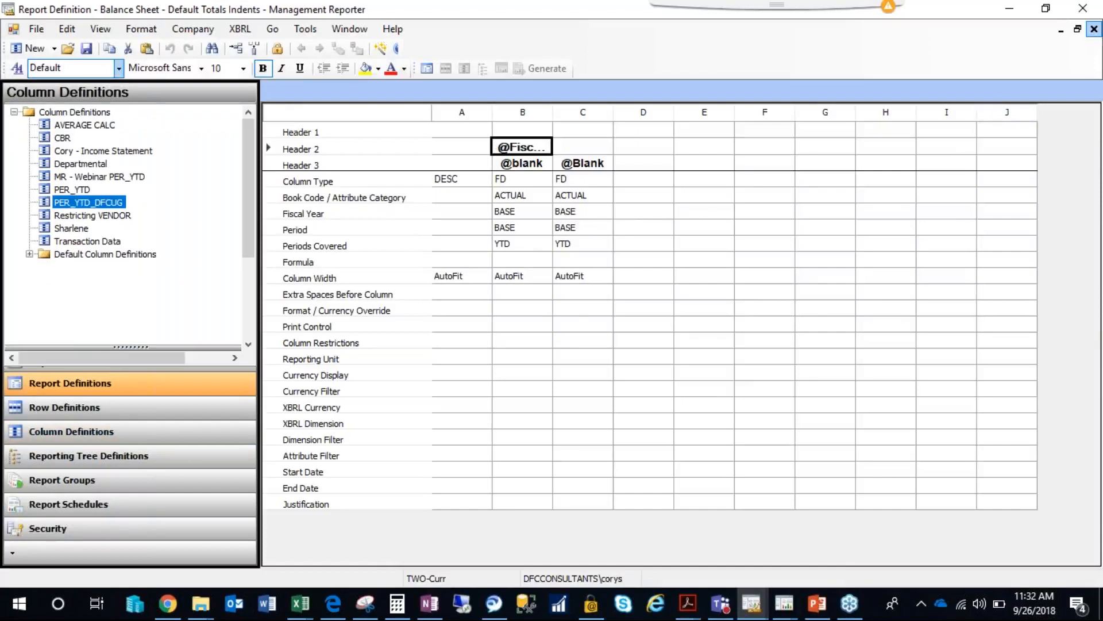
Reopen the IS - MR Webinar report definition and open its row definition.
left_click(91, 216)
double_click(90, 217)
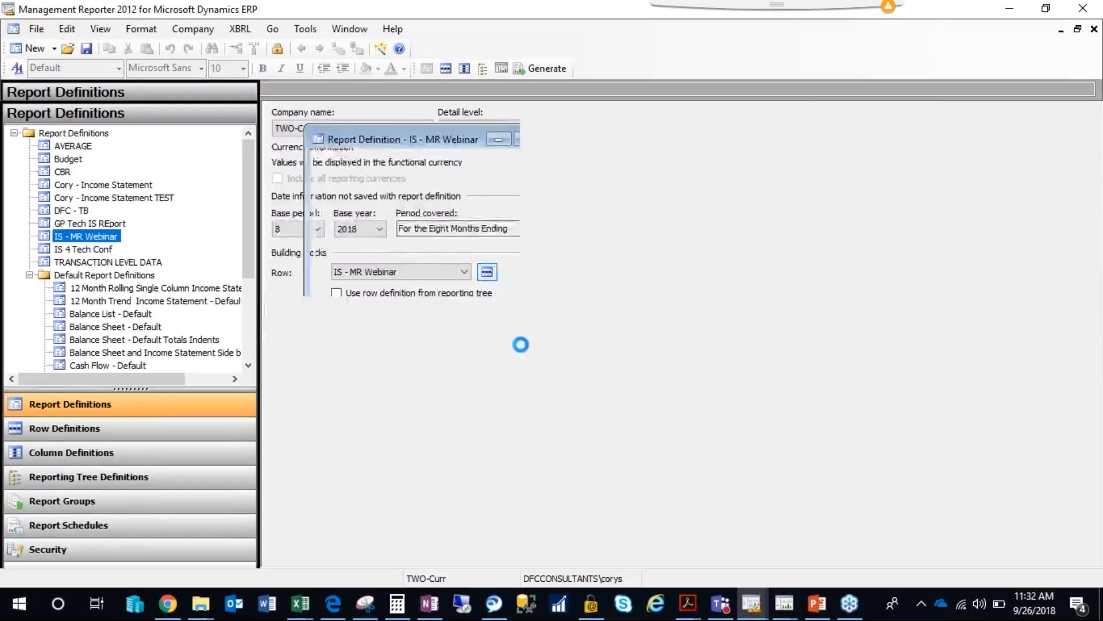
left_click(487, 272)
Set the format code of row 123 to ASORT and close the row definition.
left_click(799, 217)
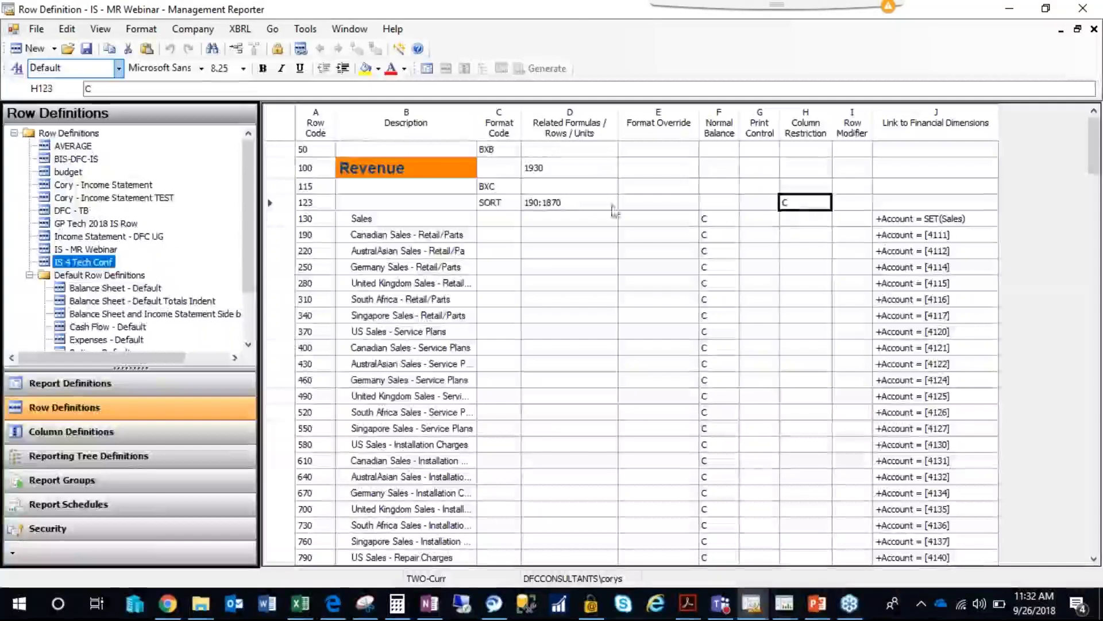
left_click(494, 202)
left_click(513, 203)
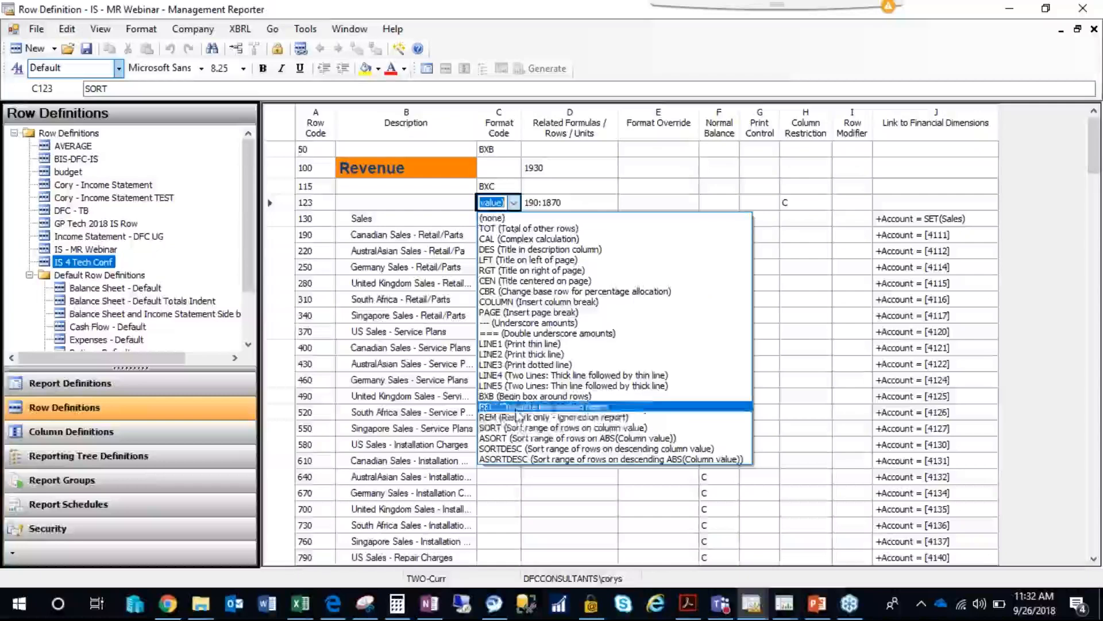
left_click(533, 437)
left_click(498, 331)
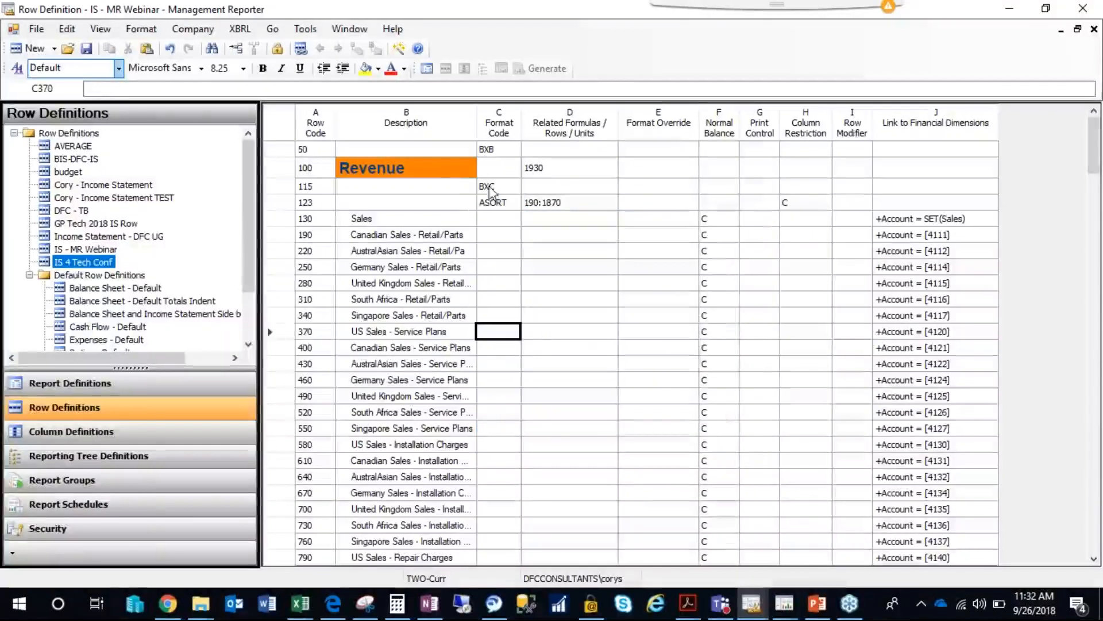
left_click(1094, 30)
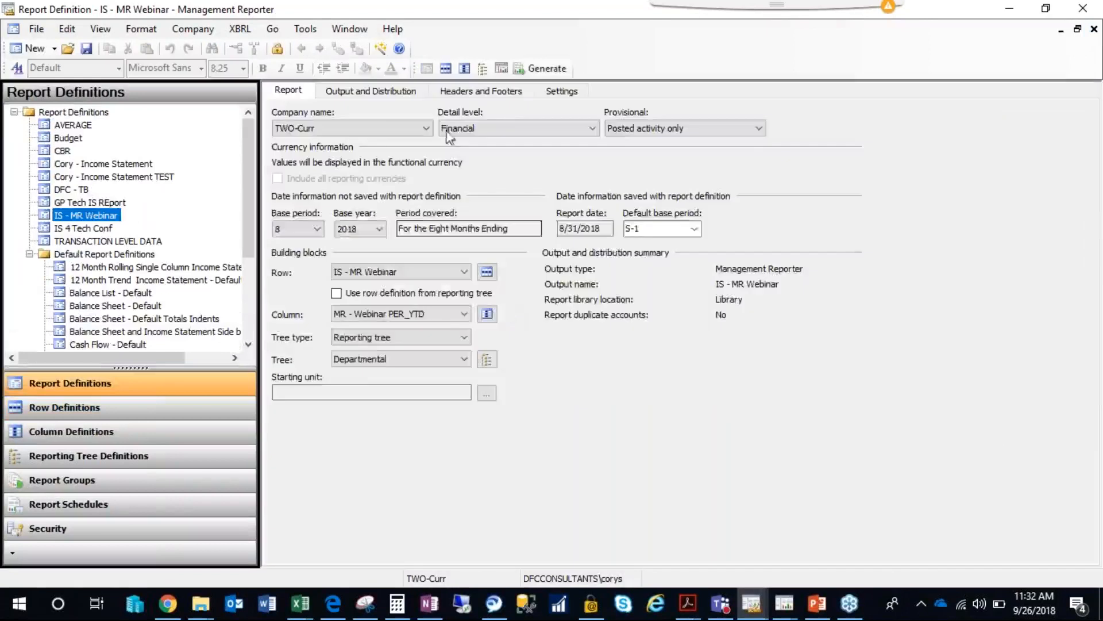
Generate the IS - MR Webinar report with all reporting units selected.
left_click(529, 72)
left_click(396, 418)
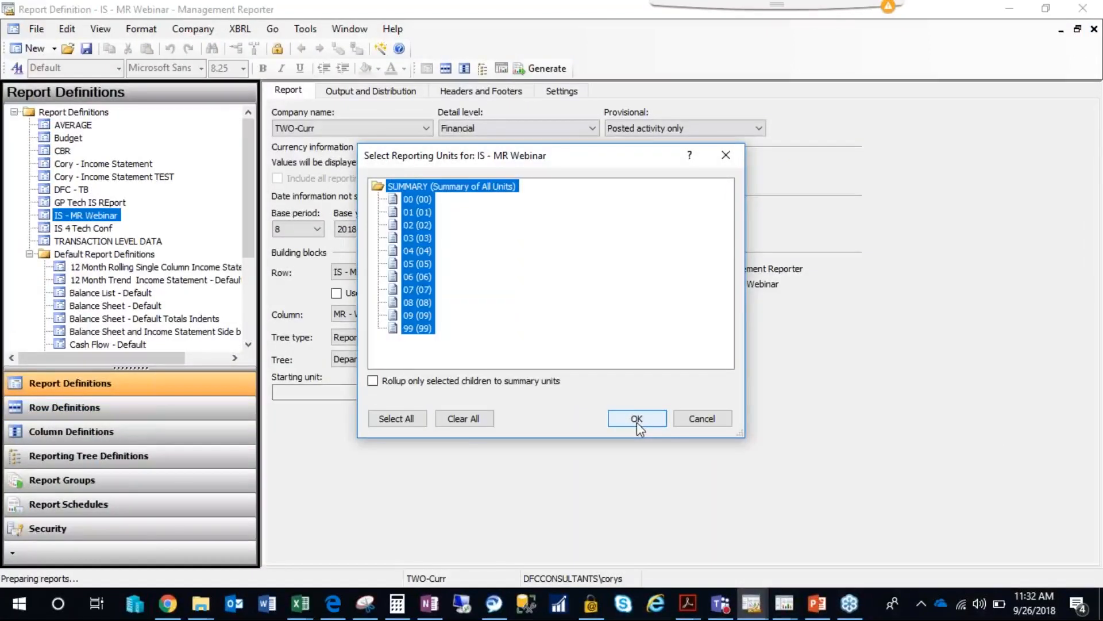